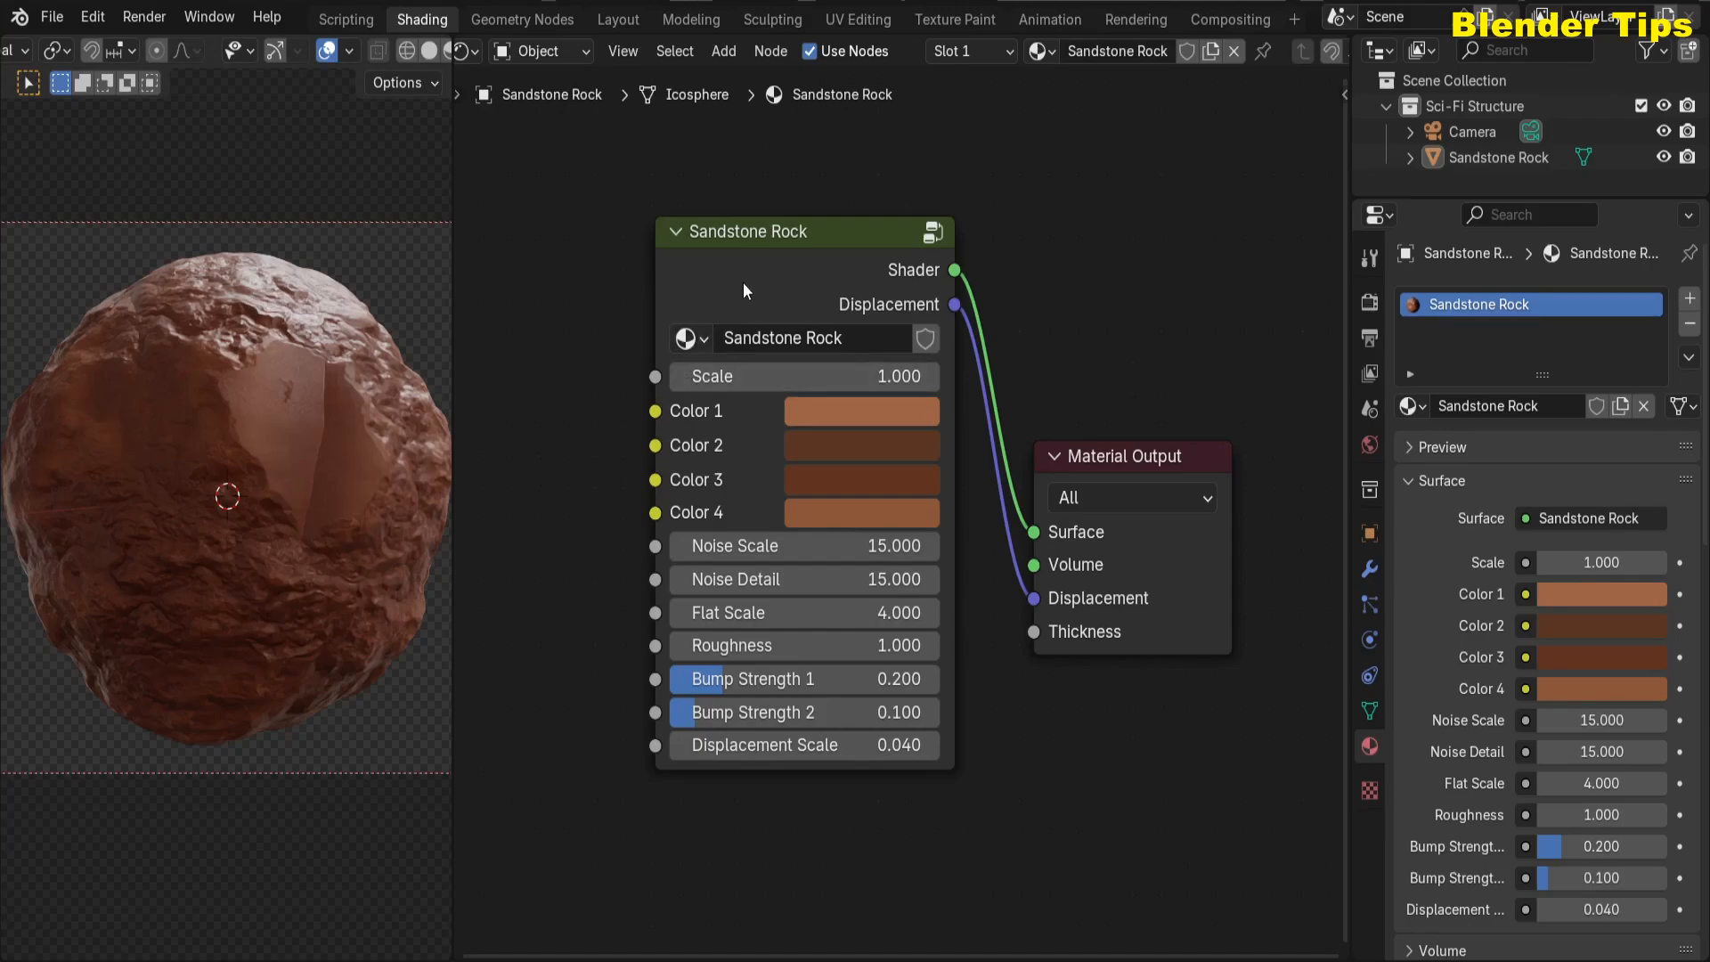
- Examine the nodes inside the Sandstone Rock shader group and return to the top-level material tree
left_click(757, 266)
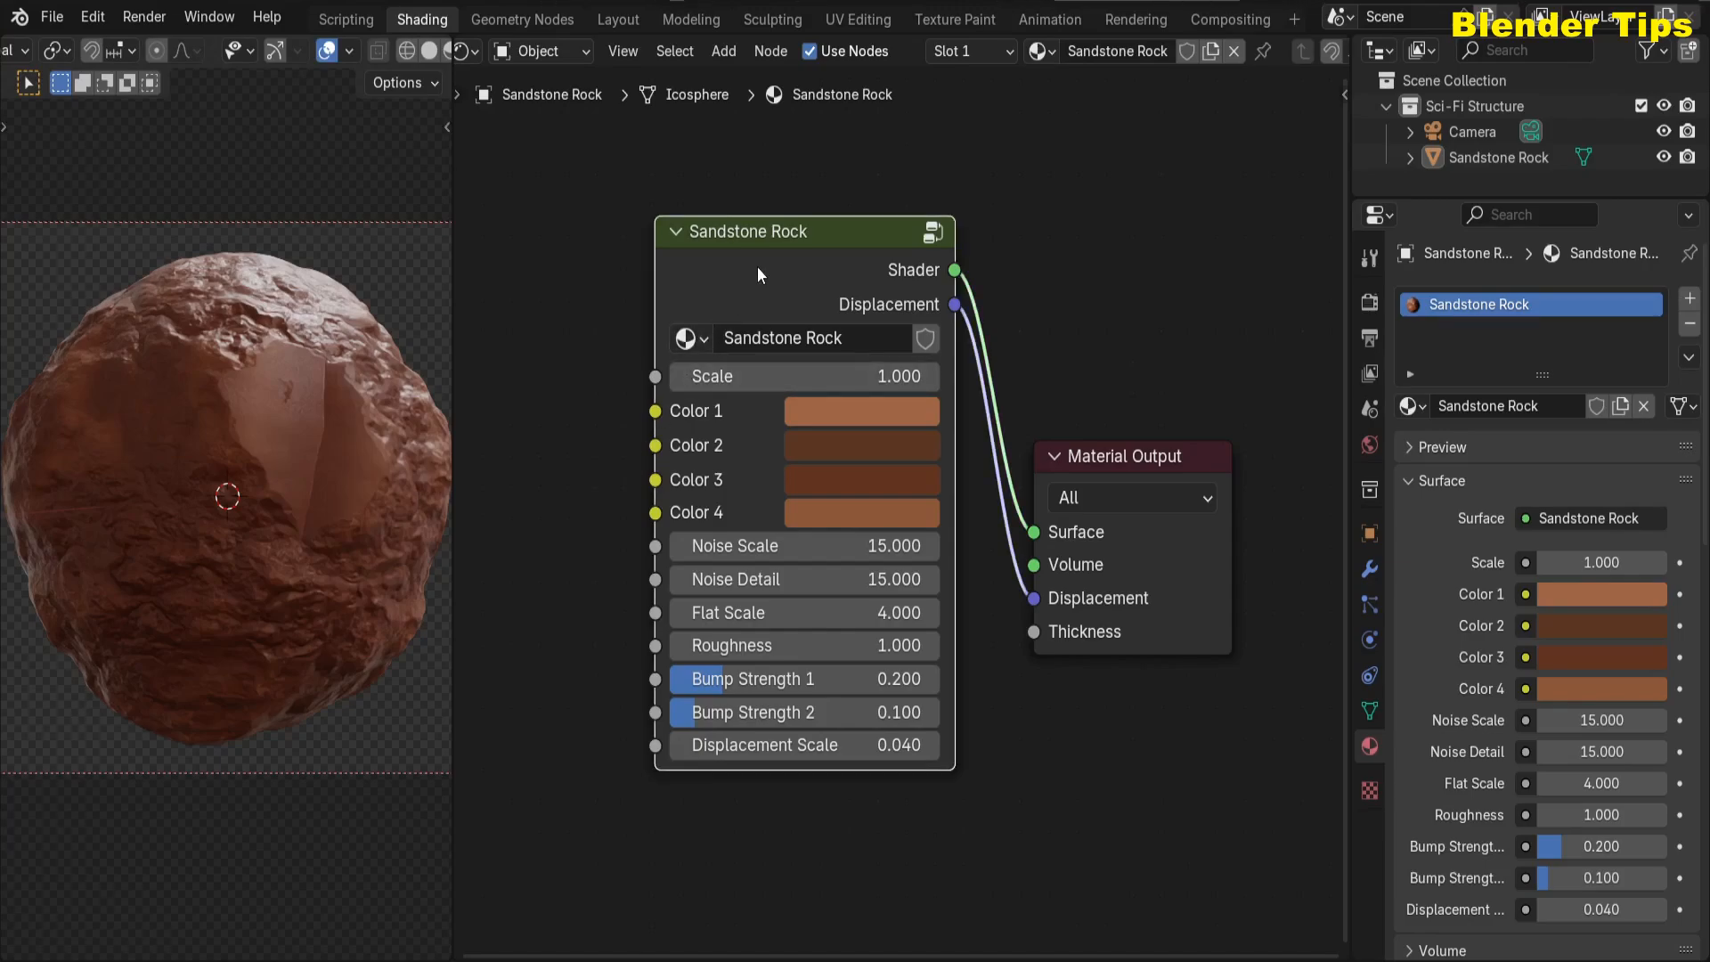
key("Tab")
scroll(800, 414, "down", 3)
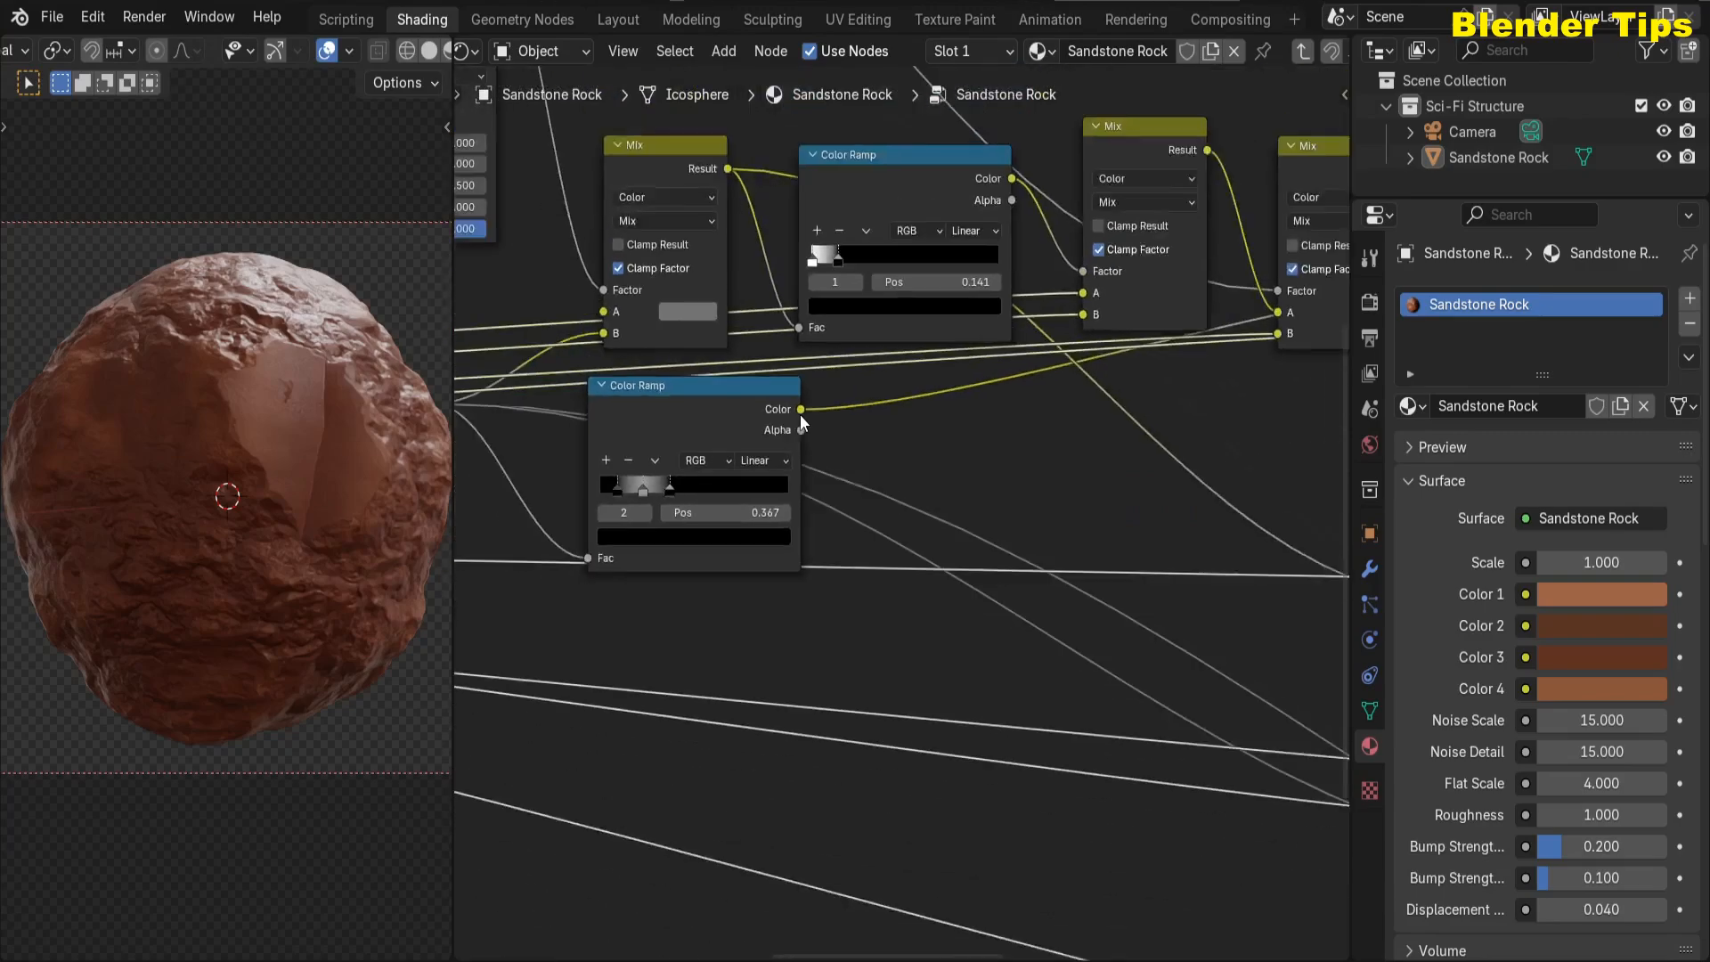
scroll(800, 414, "down", 5)
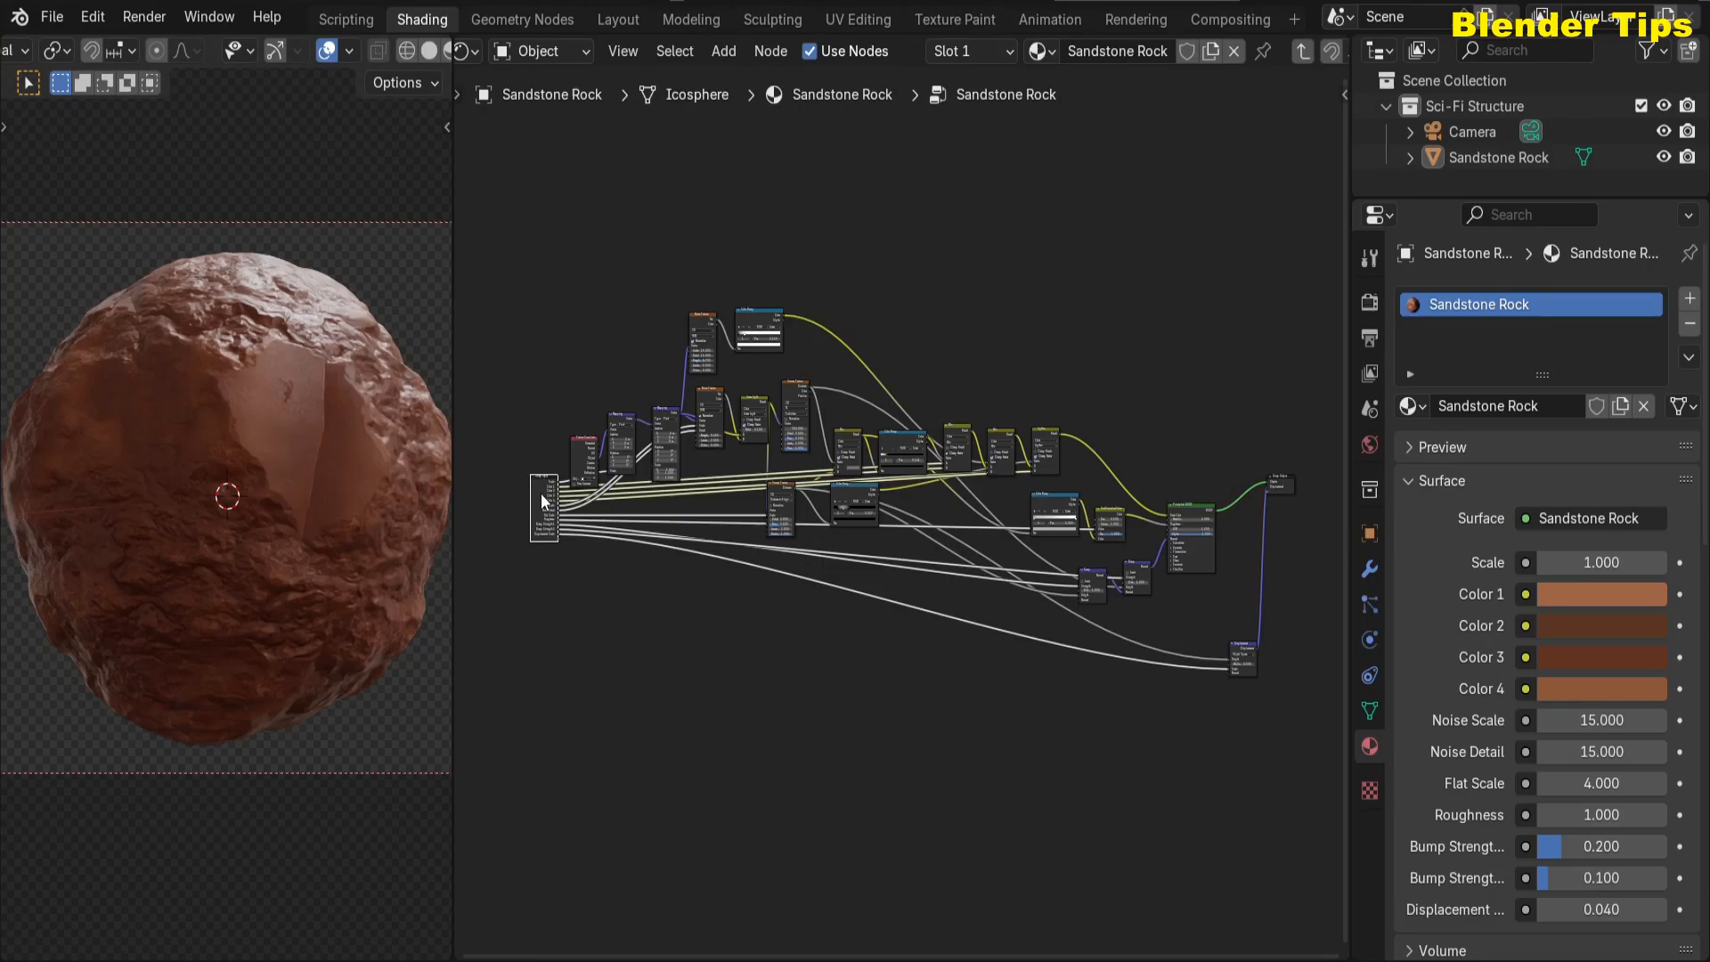
key("Tab")
scroll(803, 492, "up", 3)
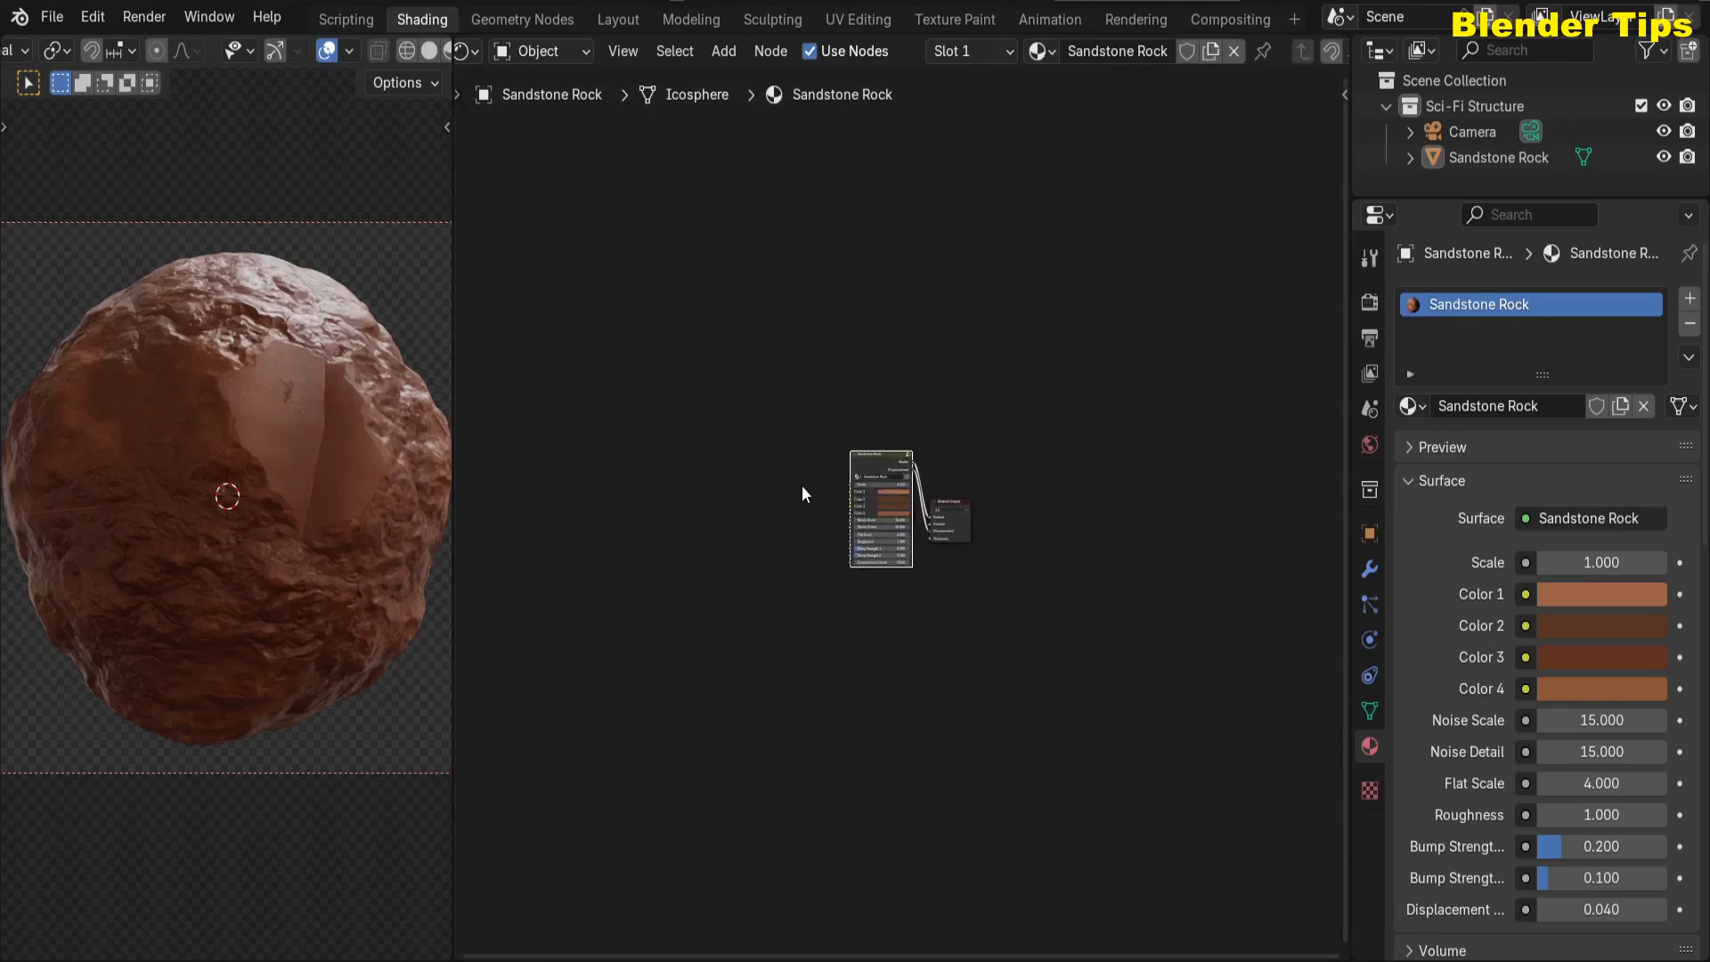
scroll(802, 485, "up", 6)
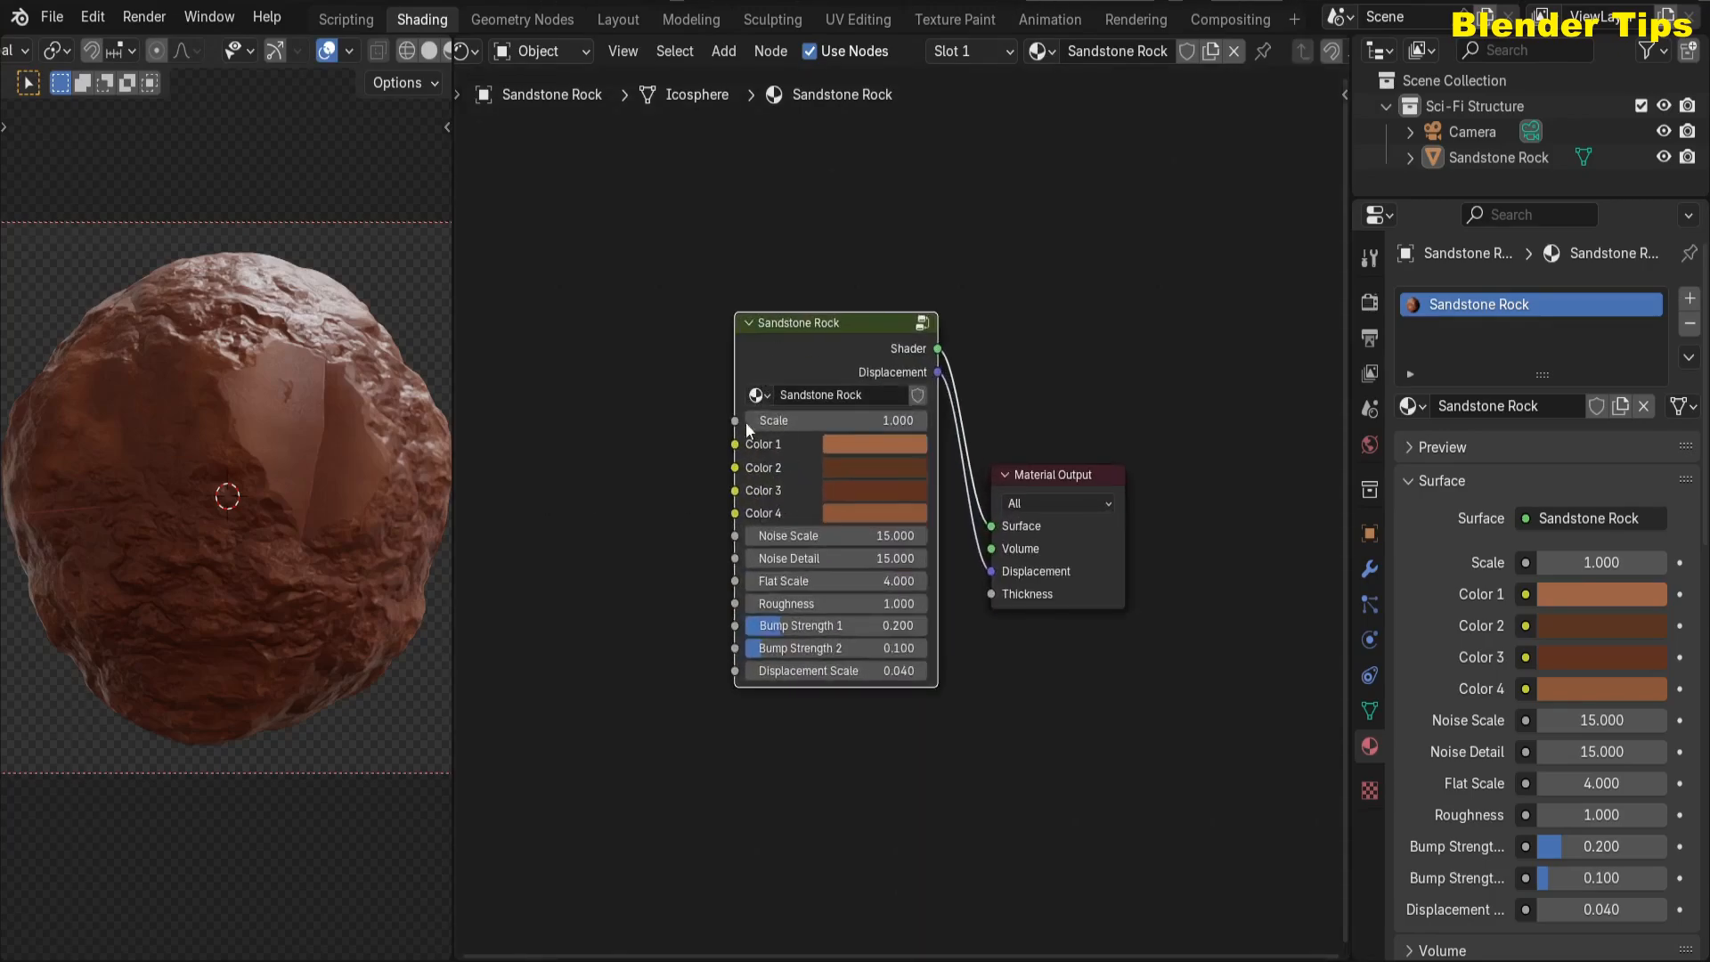
scroll(687, 450, "up", 2)
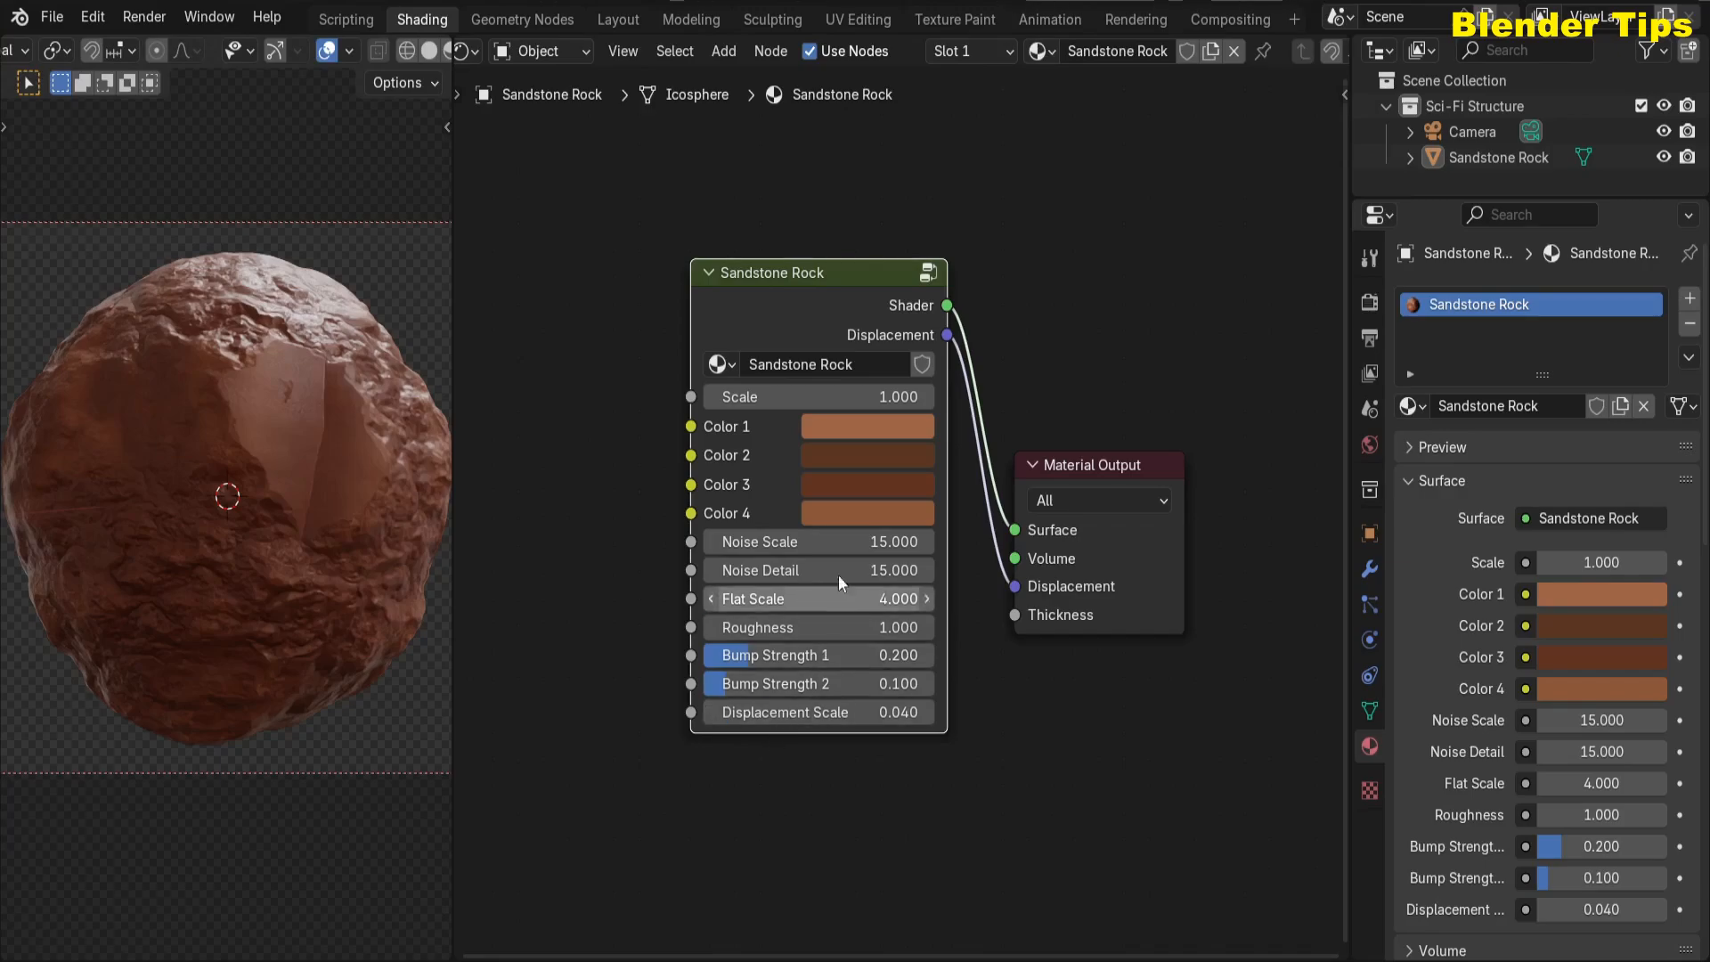
- Shift Color 3 of the Sandstone Rock node to a more orange-toned dark brown
left_click(863, 489)
left_click_drag(908, 258, 884, 267)
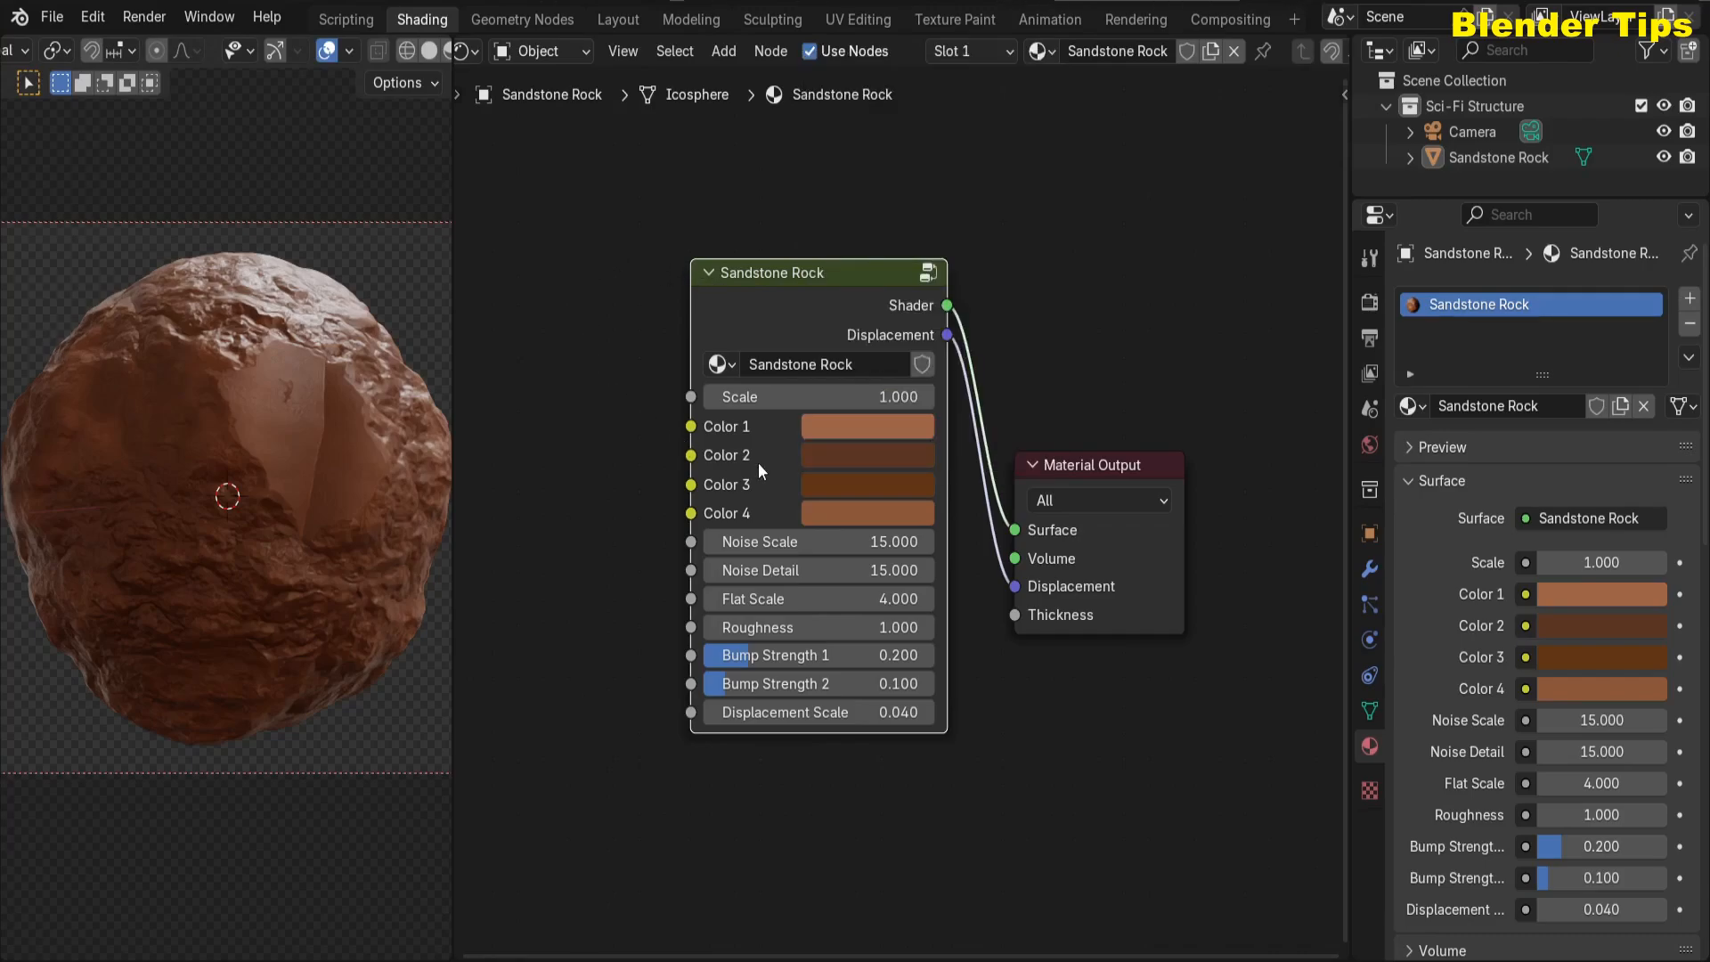
- Try a mustard yellow for Color 4 of the Sandstone Rock node, undoing the change
left_click(842, 513)
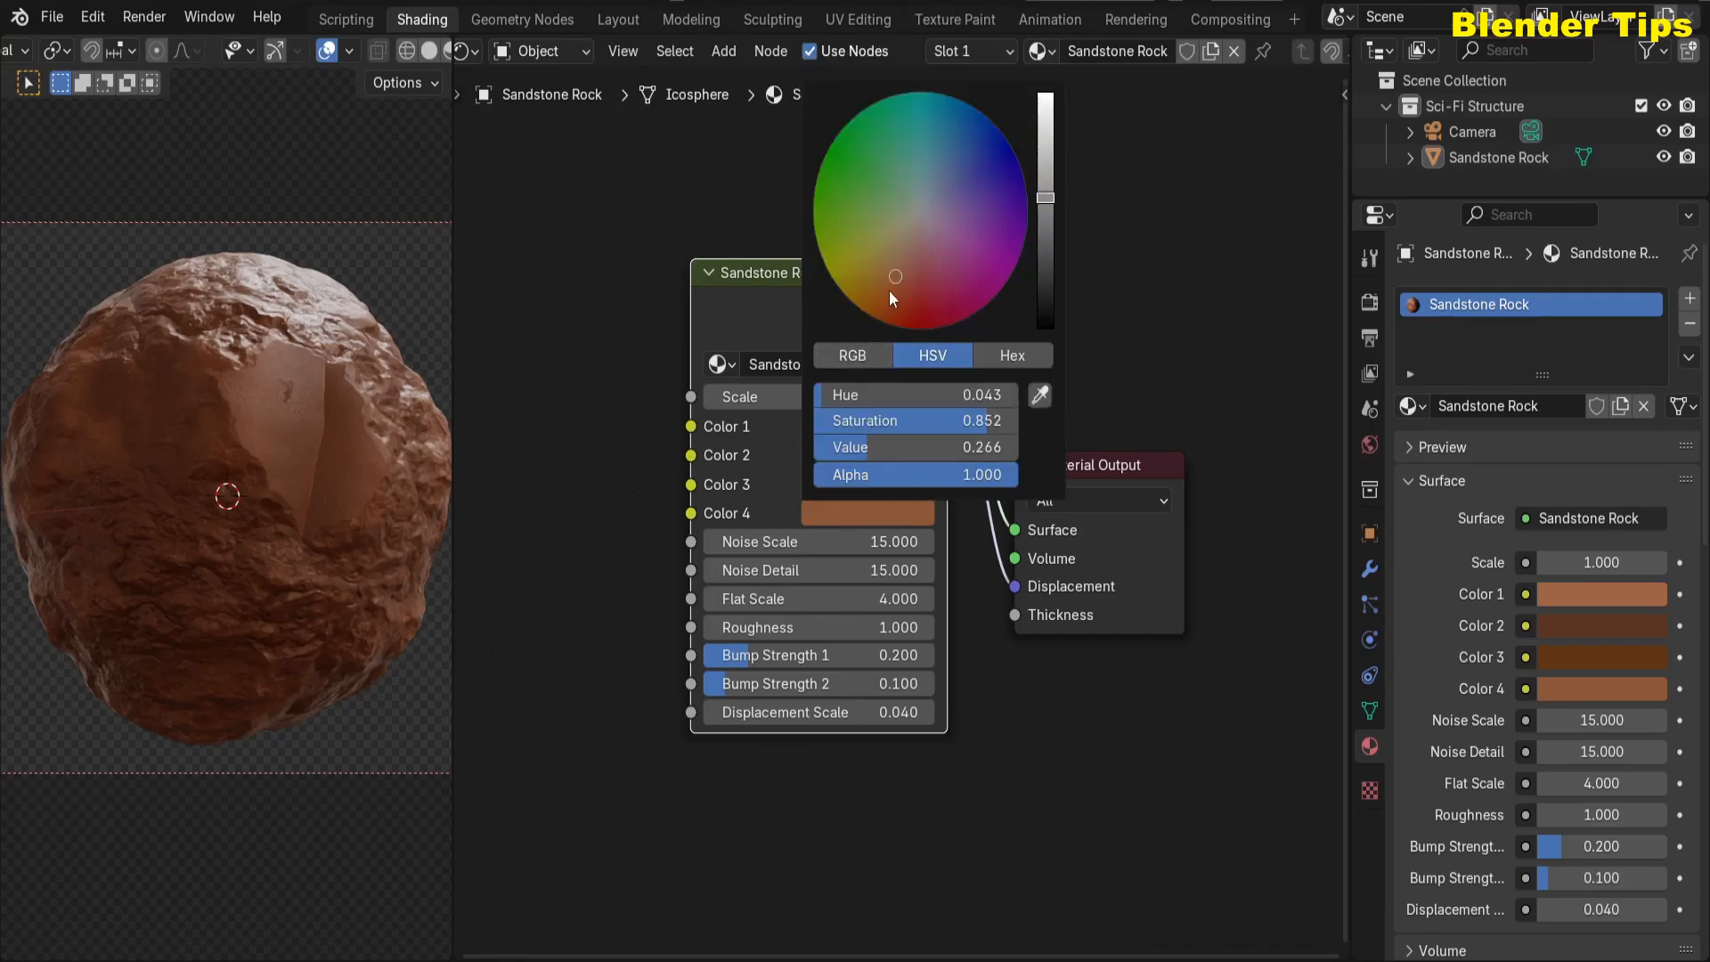
left_click_drag(889, 294, 857, 273)
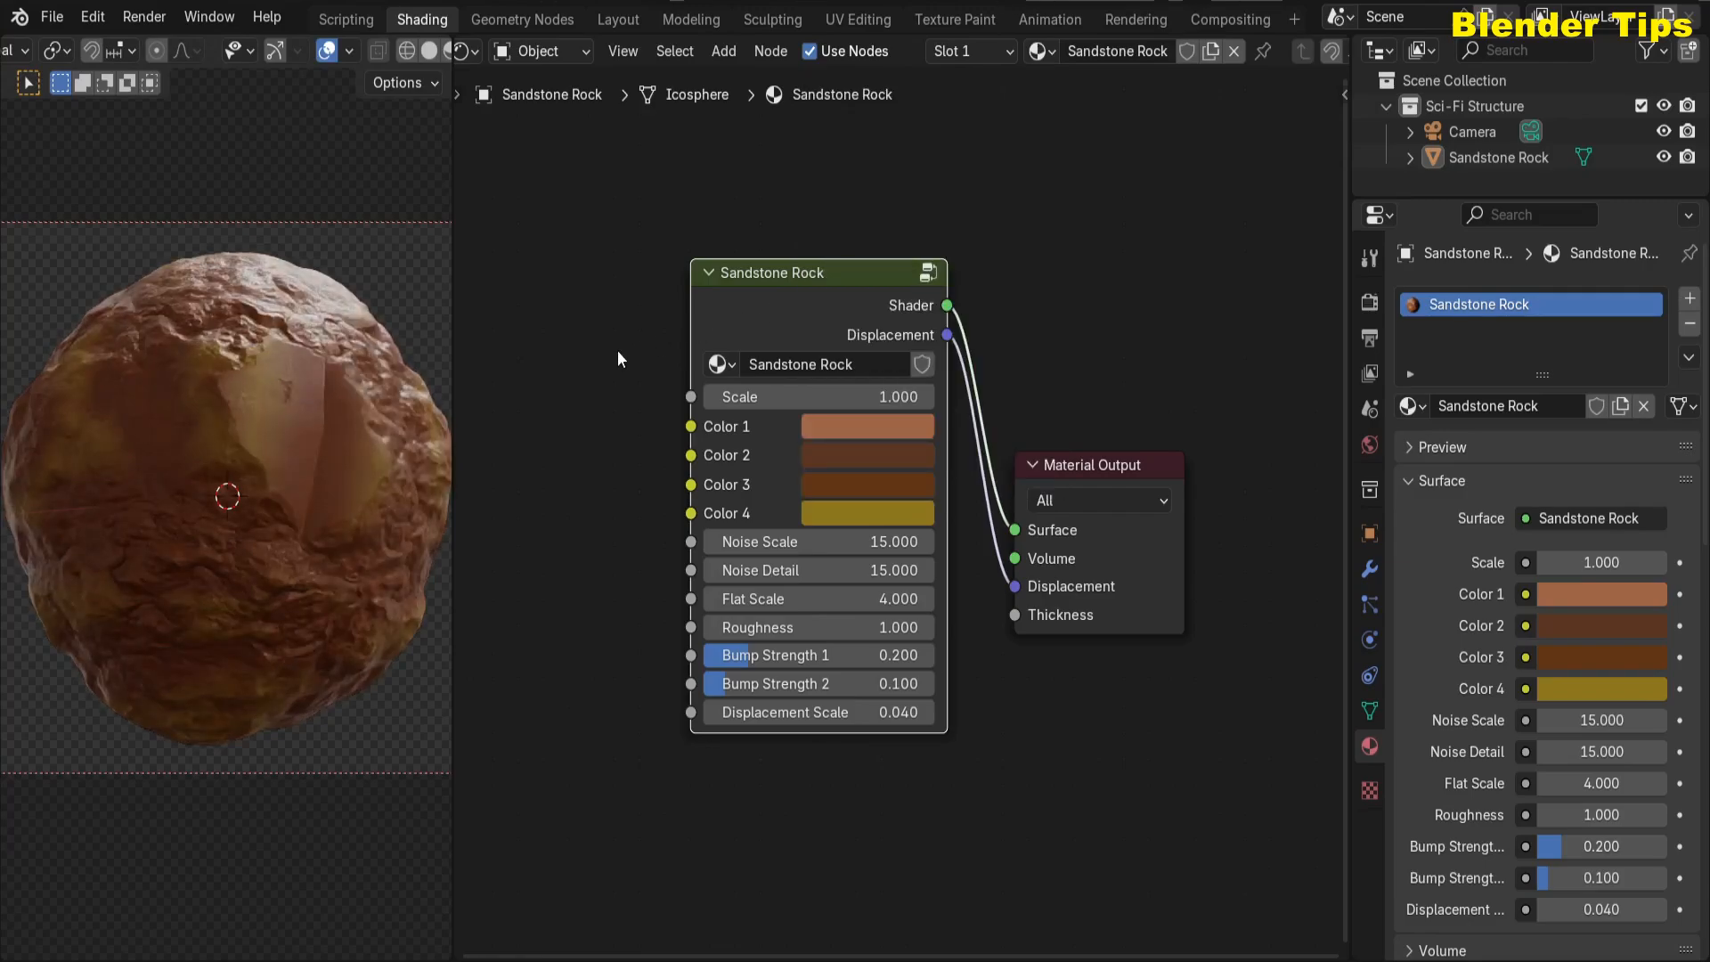
key("ctrl+z")
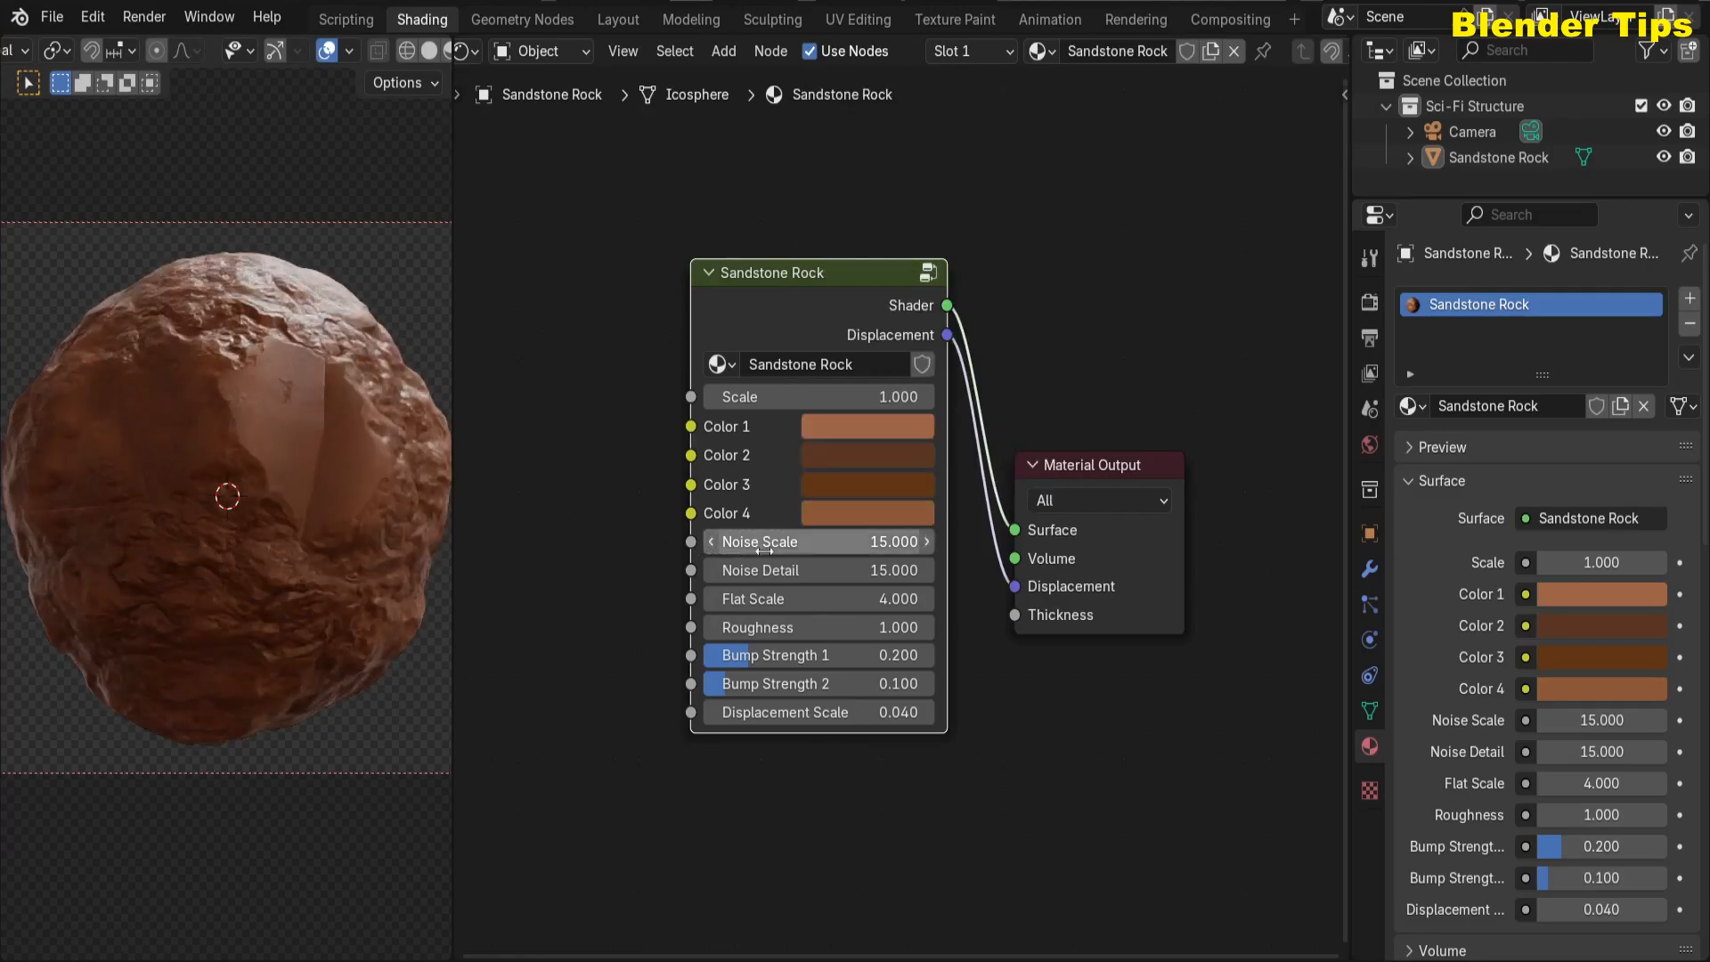
- Try out other Noise Scale, Flat Scale and Roughness values on the Sandstone Rock node, undoing each change
left_click_drag(781, 540, 842, 541)
key("ctrl+z")
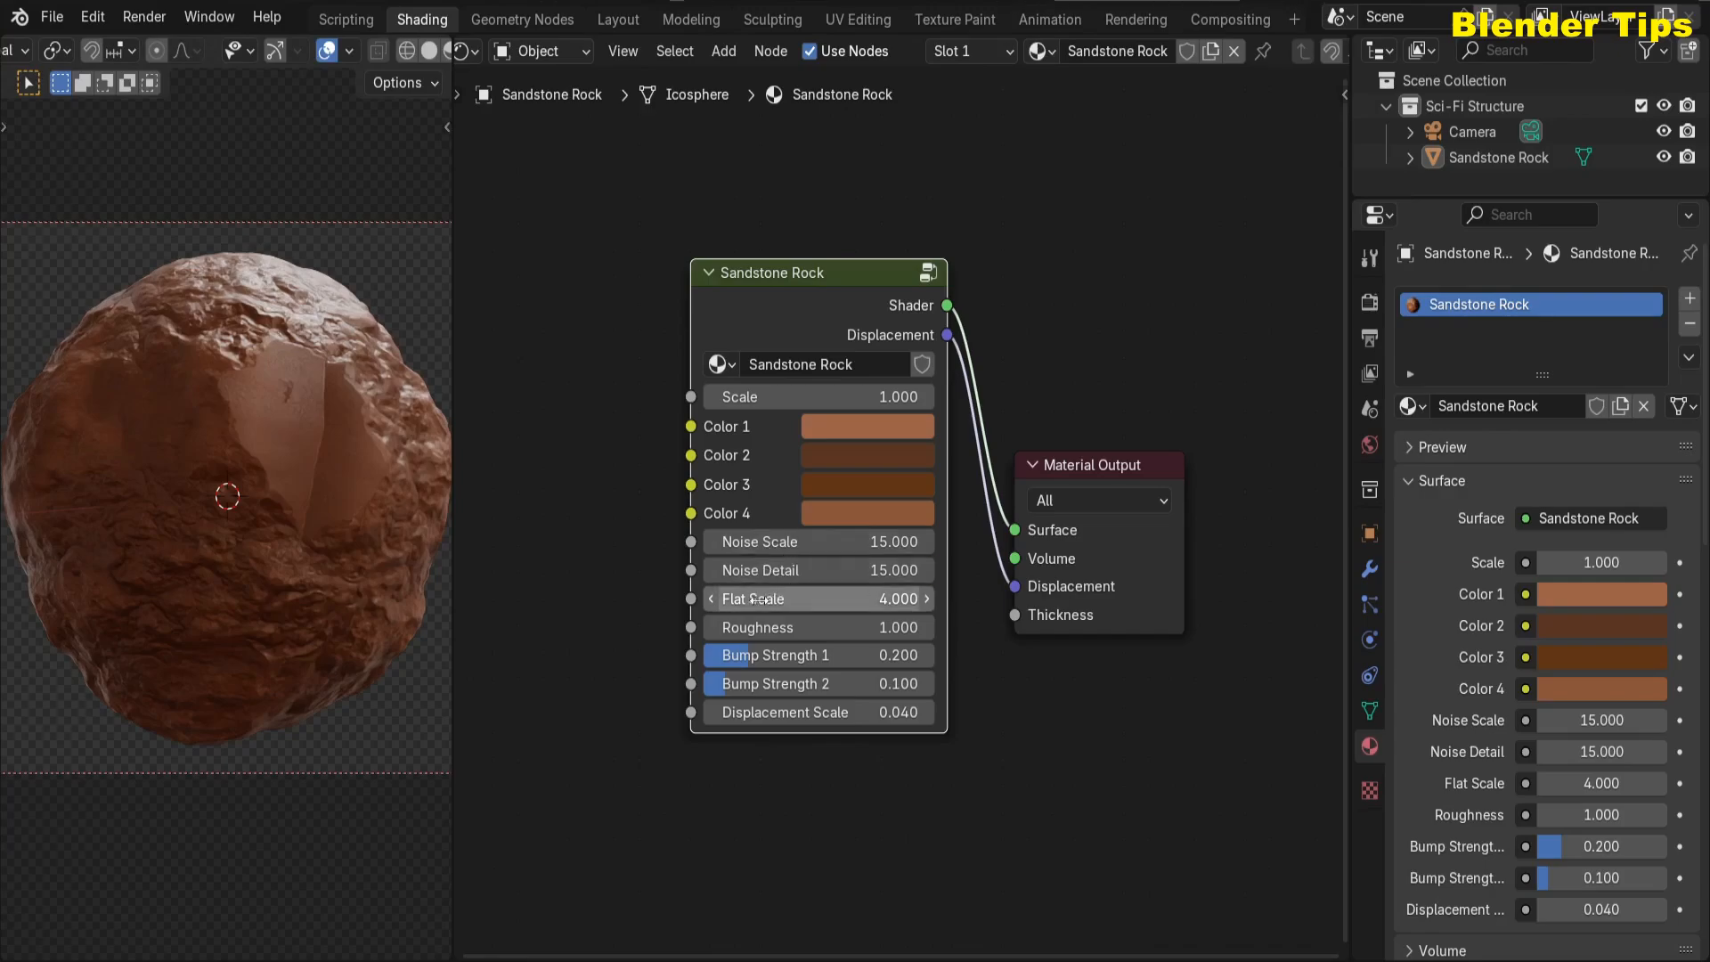
left_click_drag(781, 599, 811, 599)
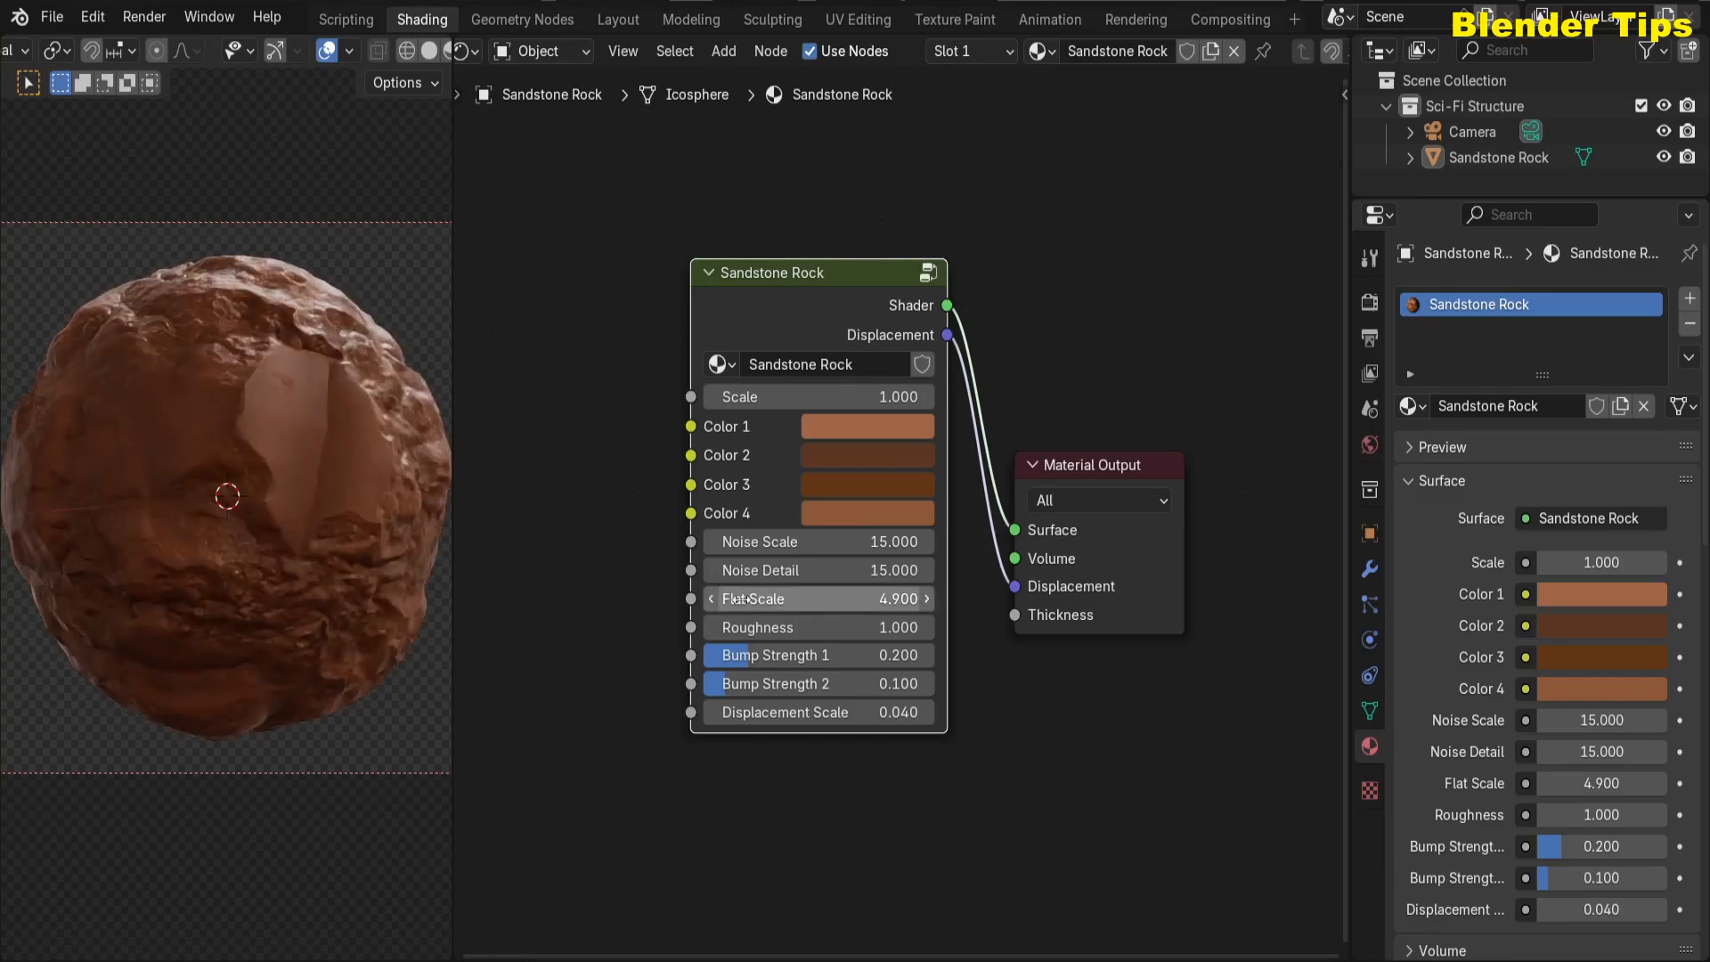
key("ctrl+z")
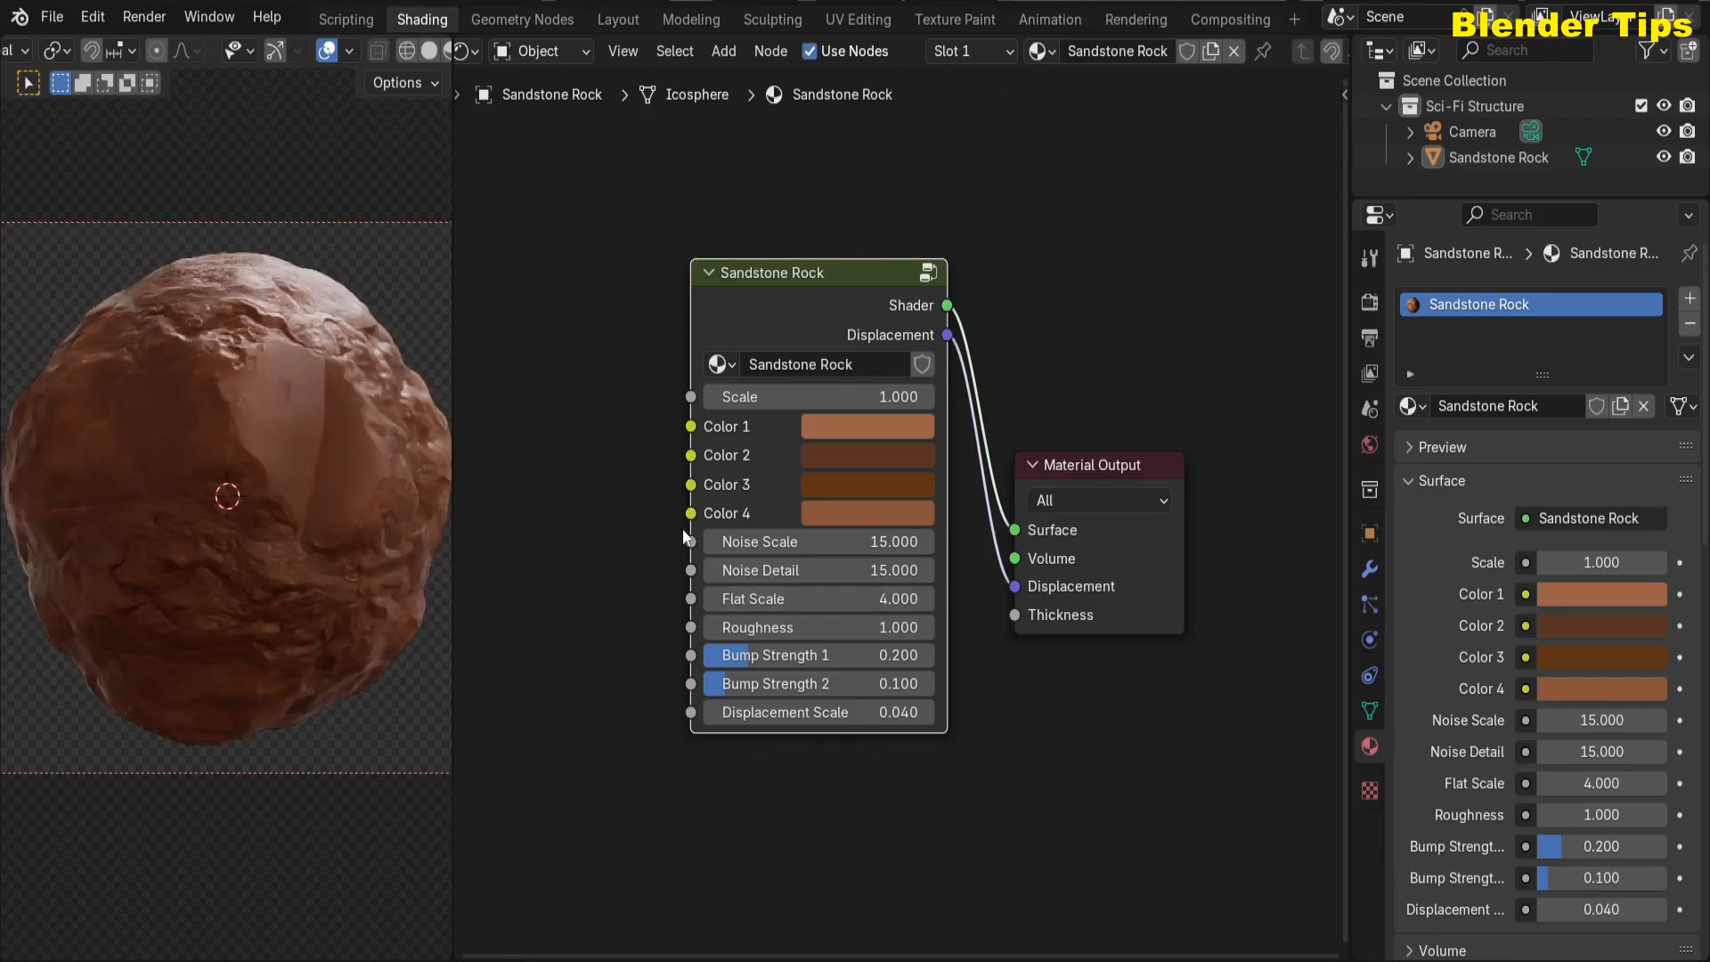
mouse_move(744, 629)
left_mouse_down()
mouse_move(793, 628)
mouse_move(733, 627)
left_mouse_up()
key("ctrl+z")
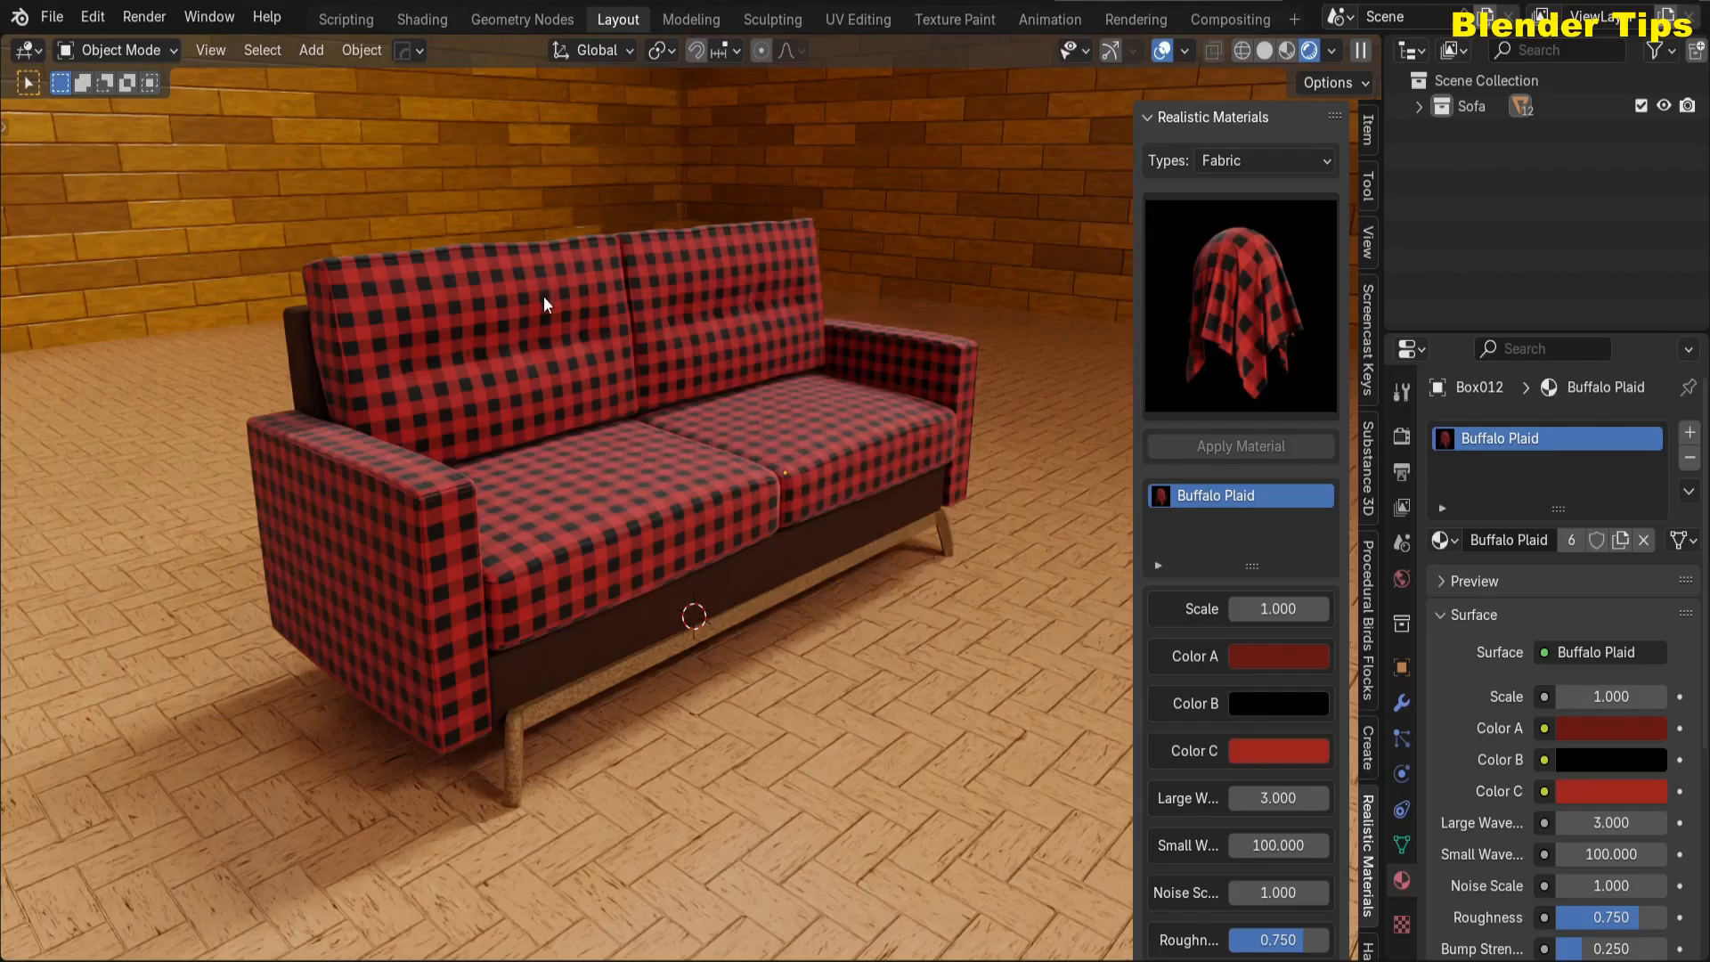
- Browse the Abstract and Asphalt material galleries in the Realistic Materials add-on
left_click(1225, 161)
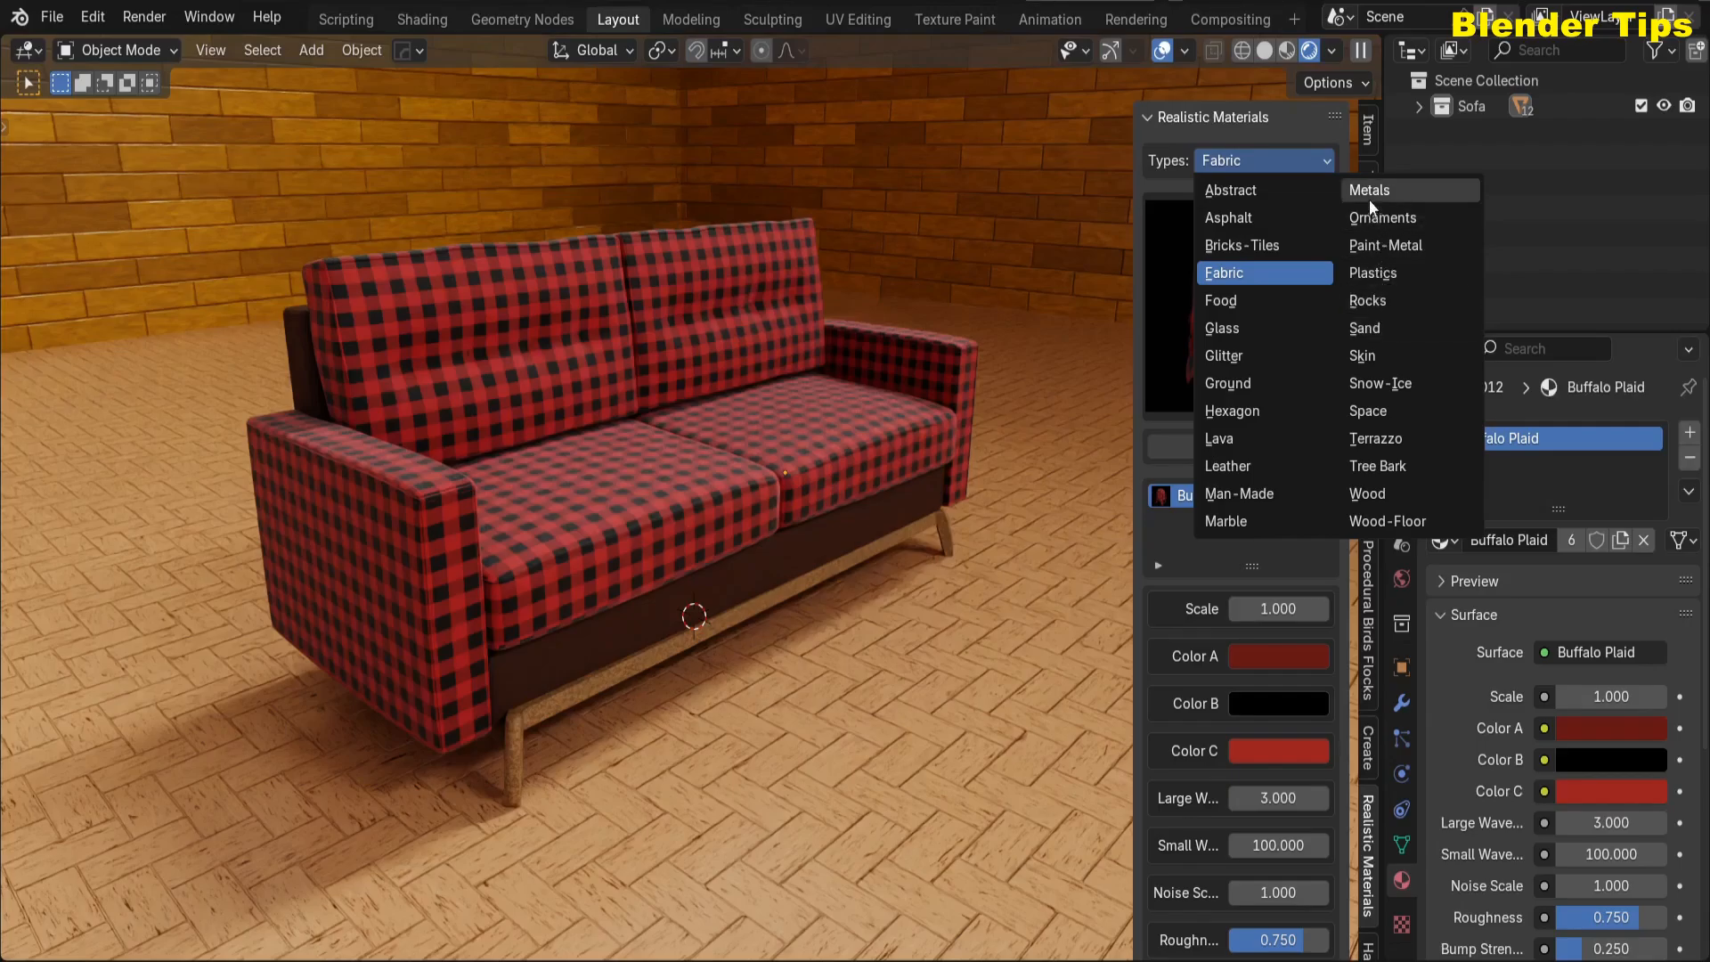
left_click(1228, 190)
left_click(1233, 269)
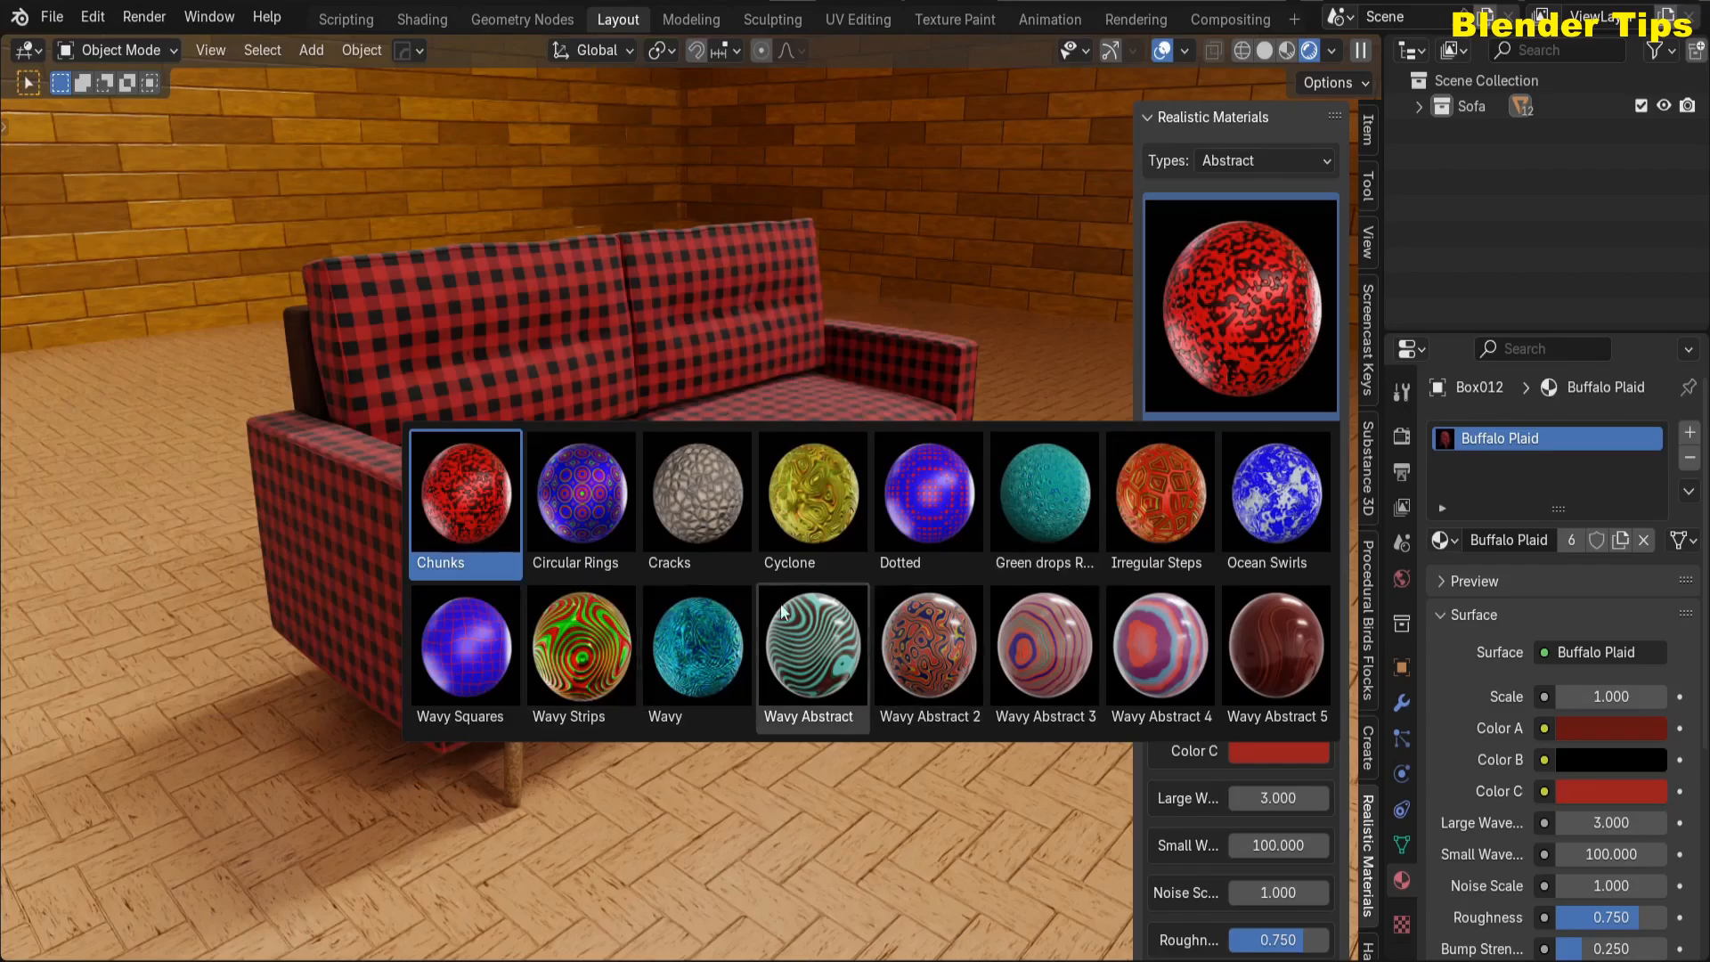
left_click(1256, 161)
left_click(1228, 217)
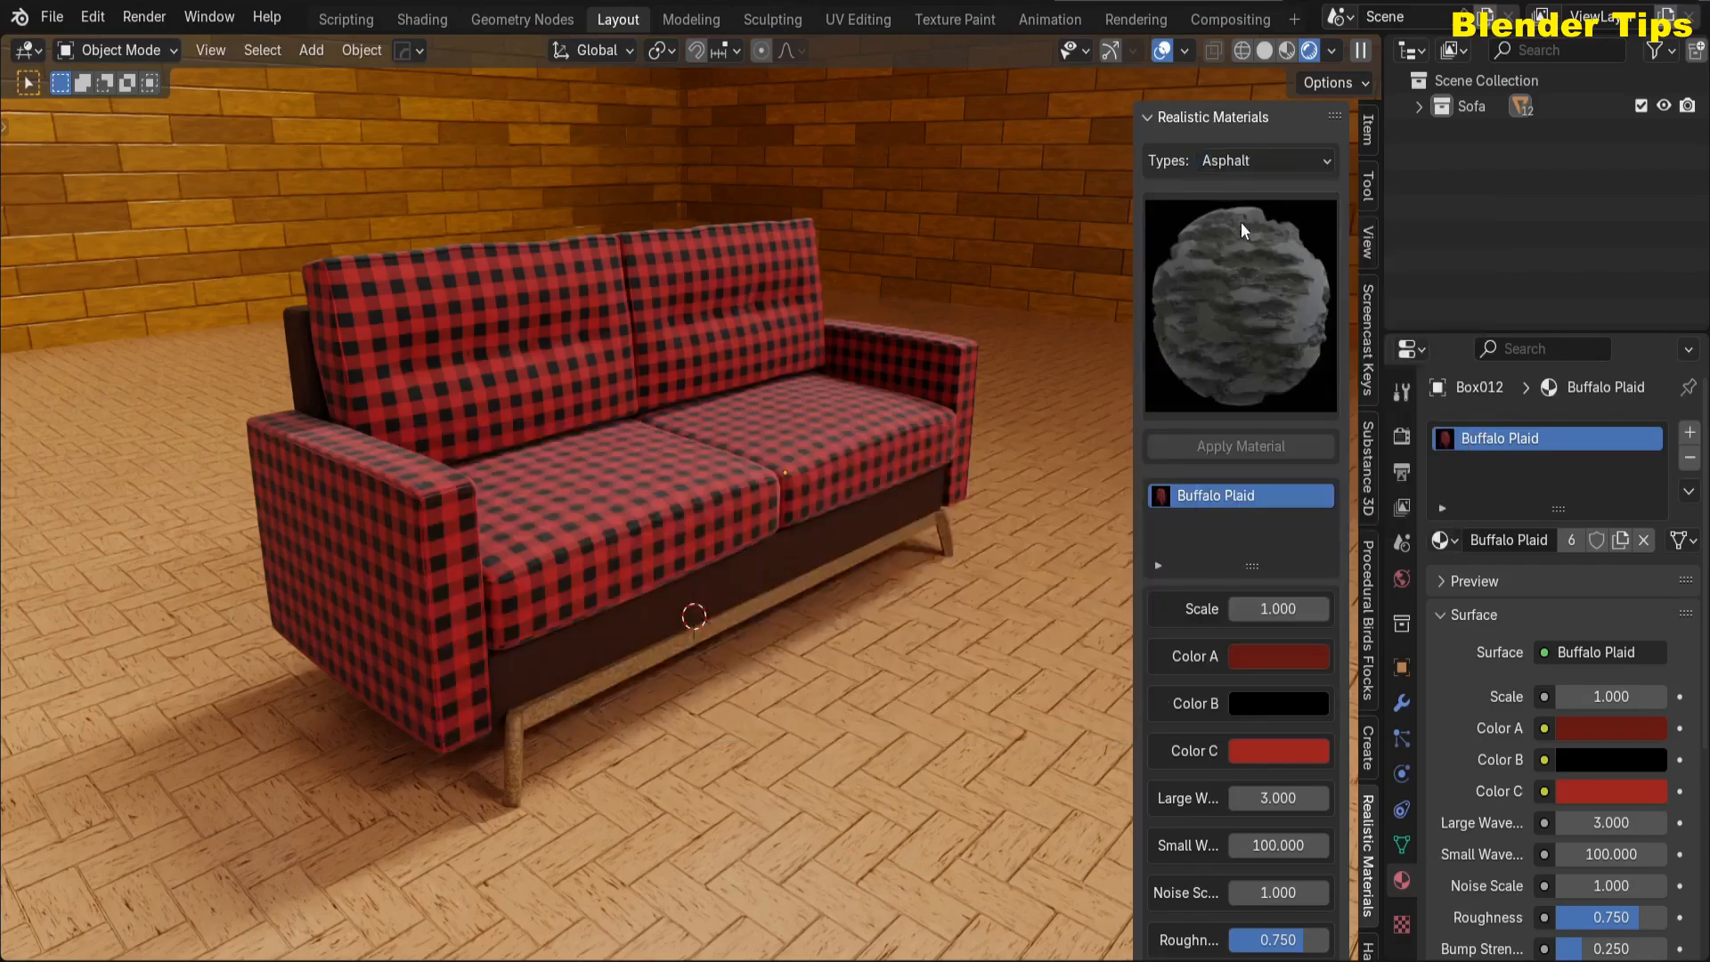
left_click(1232, 258)
- Browse the Bricks-Tiles material gallery, including the ceramic tile variants further down
left_click(1256, 160)
left_click(1238, 253)
left_click(1233, 260)
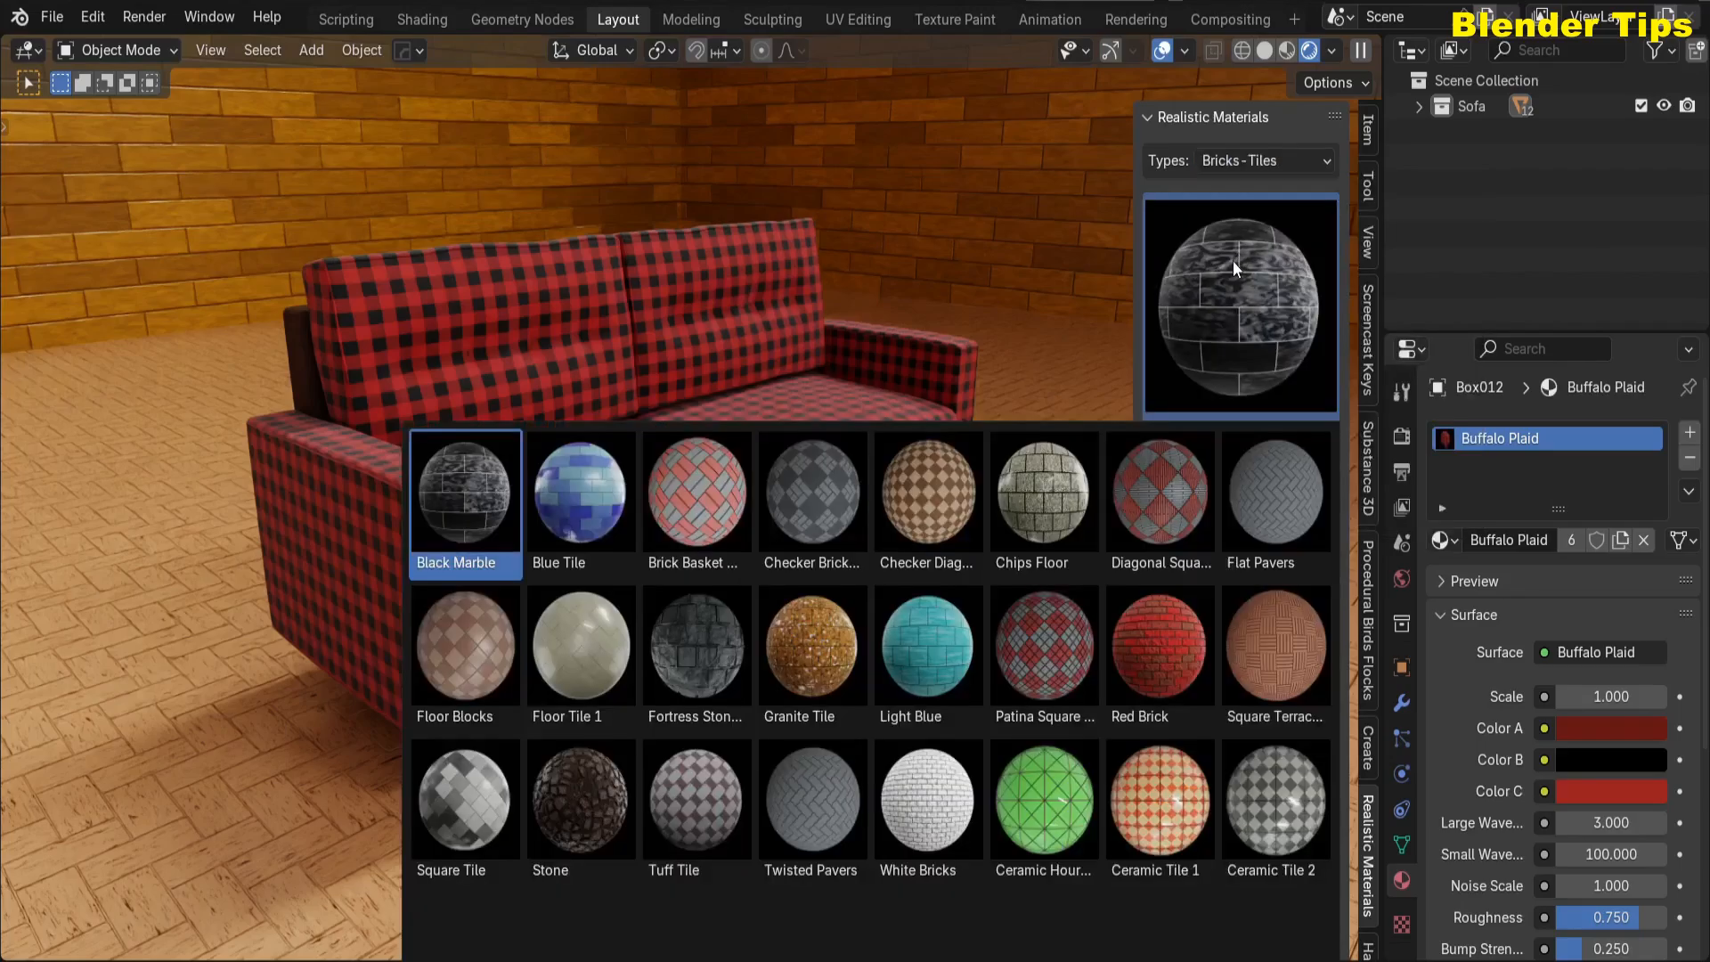
scroll(809, 784, "down", 2)
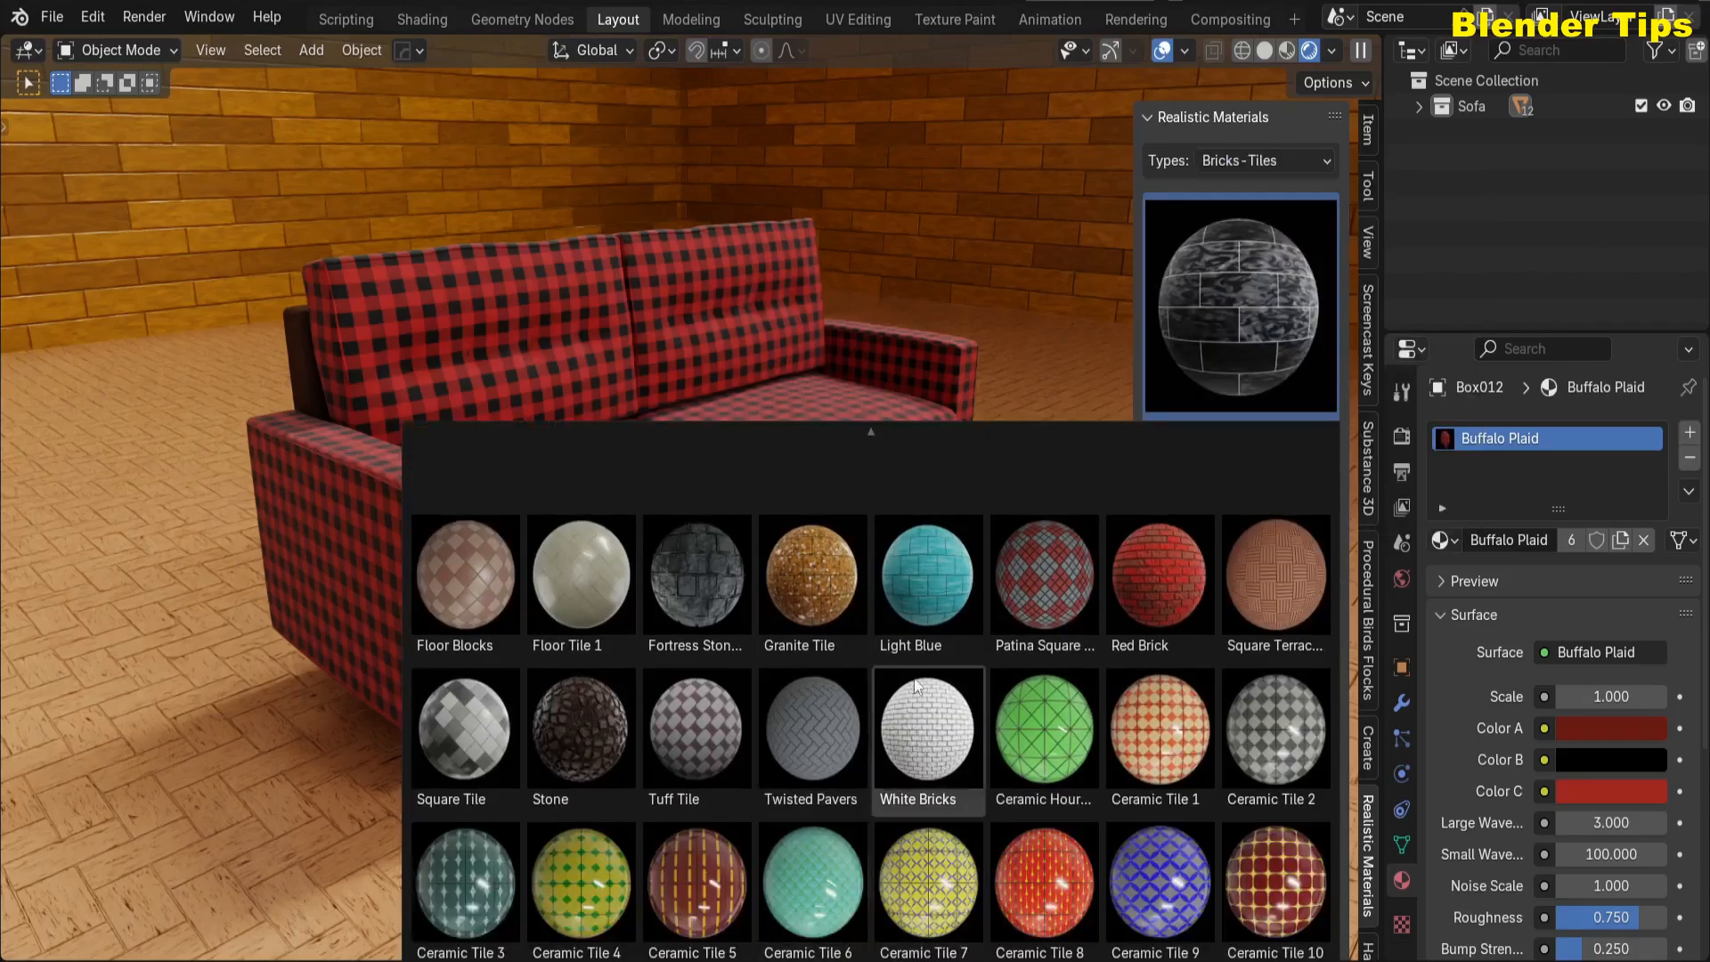
scroll(928, 534, "up", 2)
- Browse the Hexagon and Marble material galleries
left_click(1242, 168)
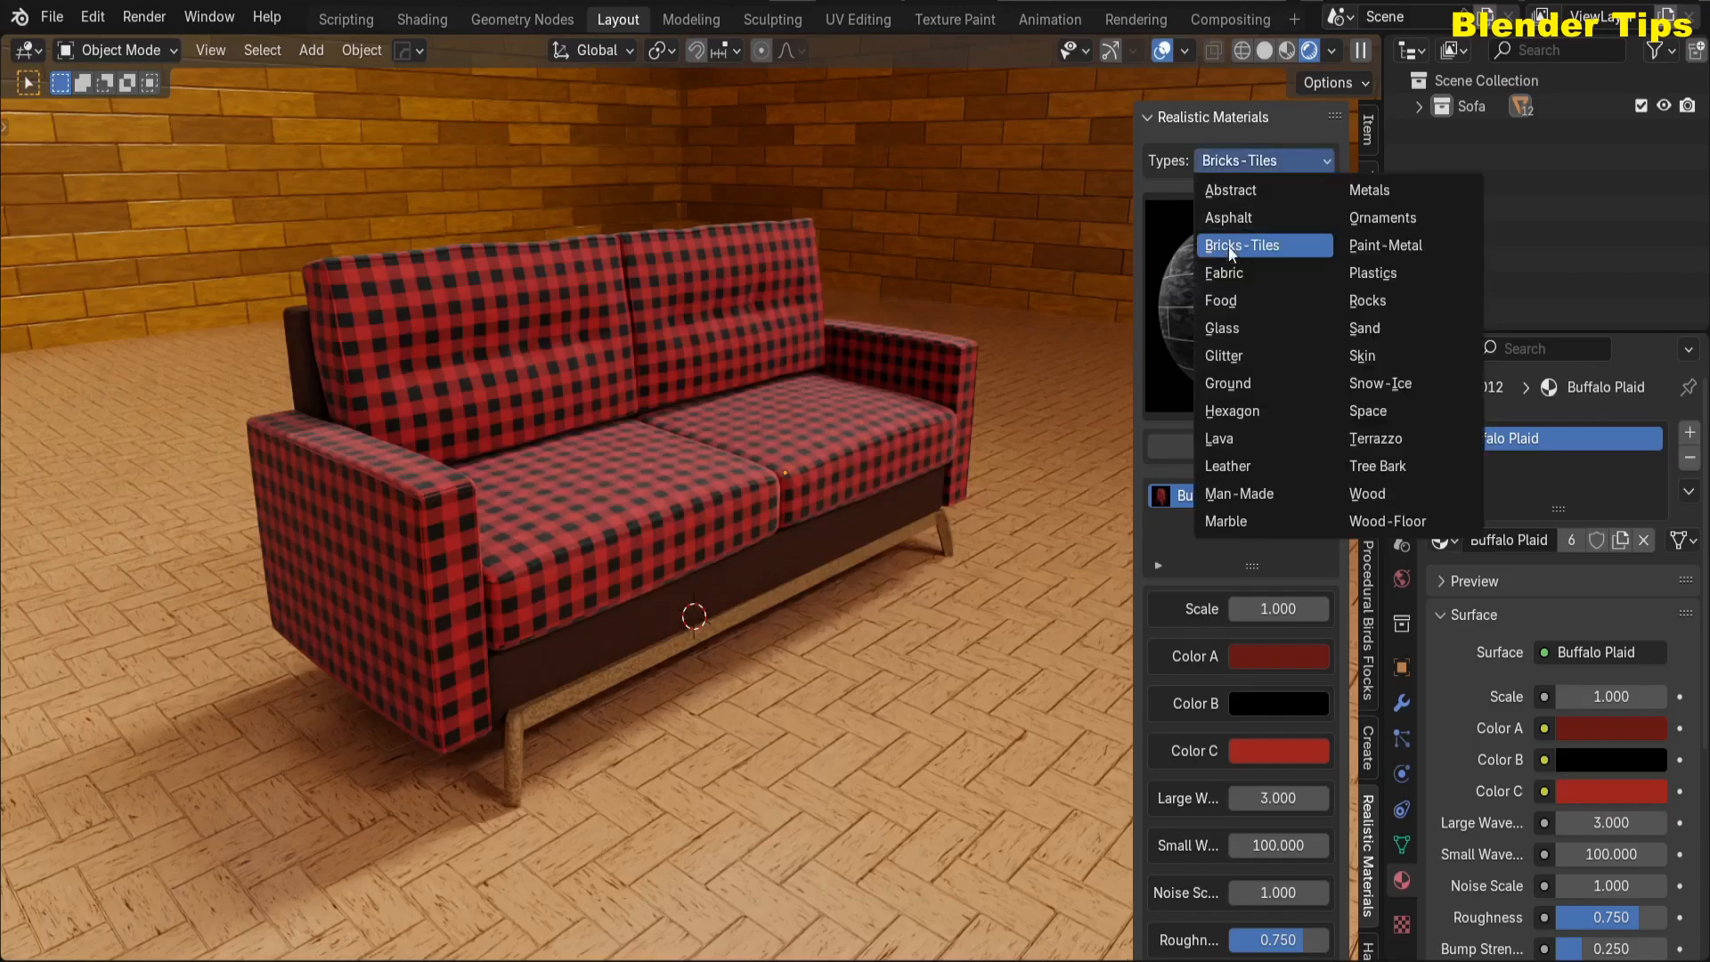
left_click(1222, 431)
left_click(1215, 277)
left_click(1247, 160)
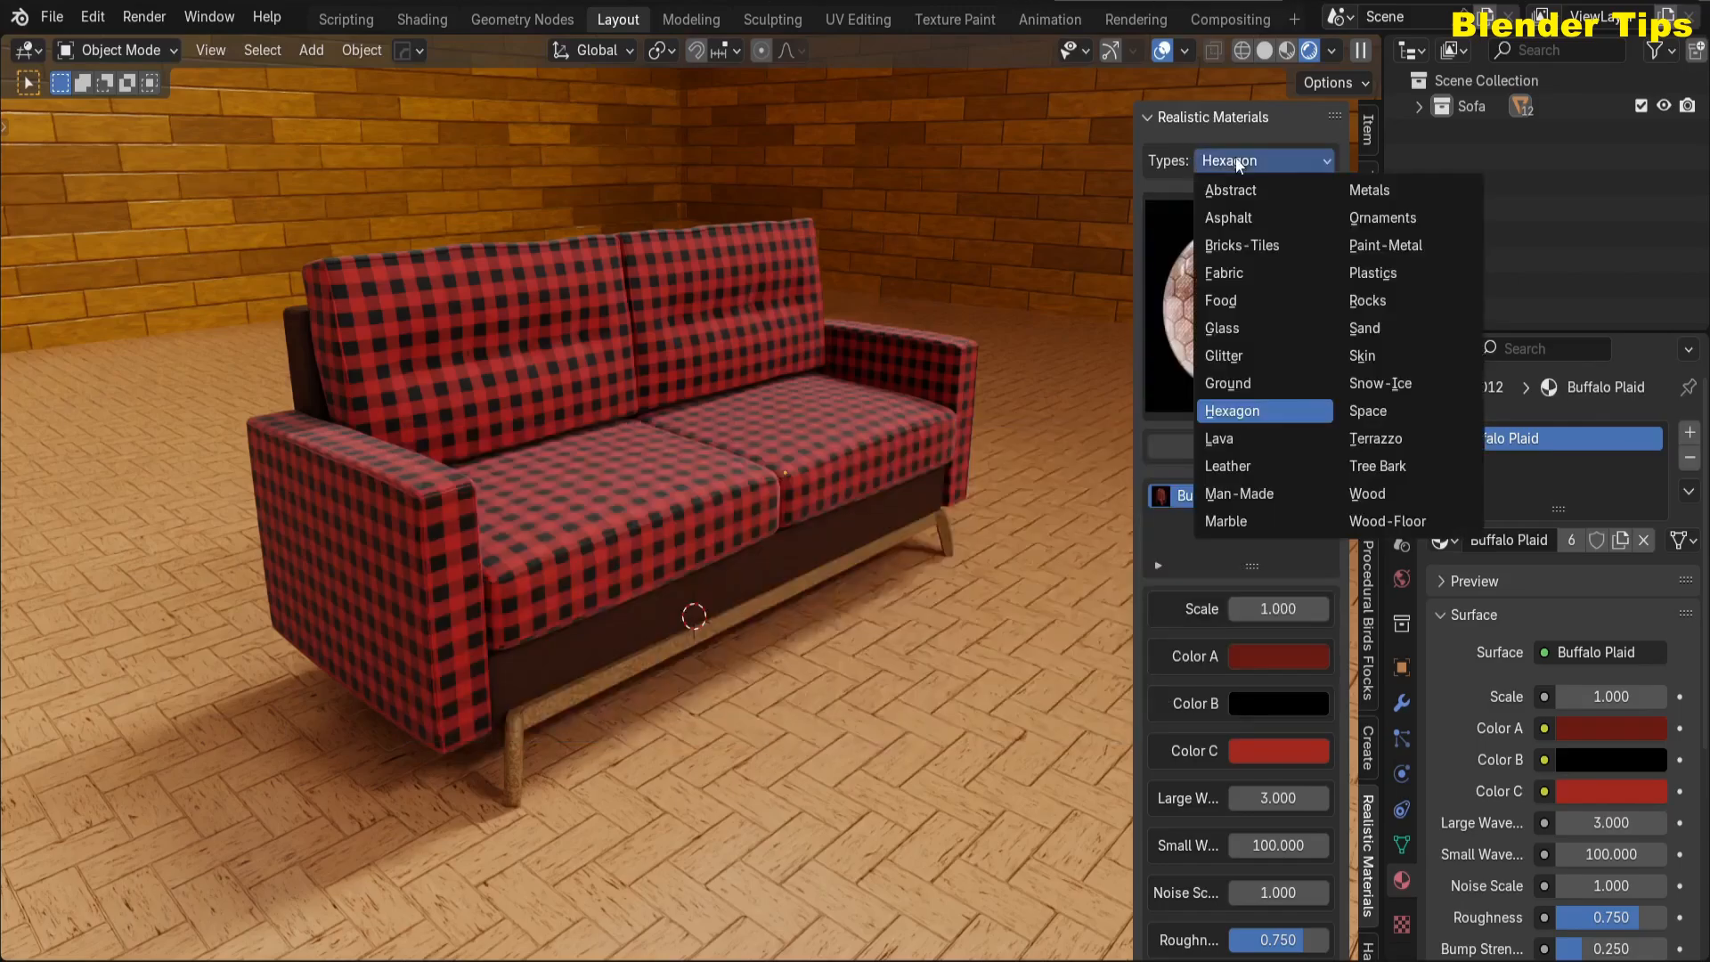
left_click(1212, 521)
left_click(1227, 346)
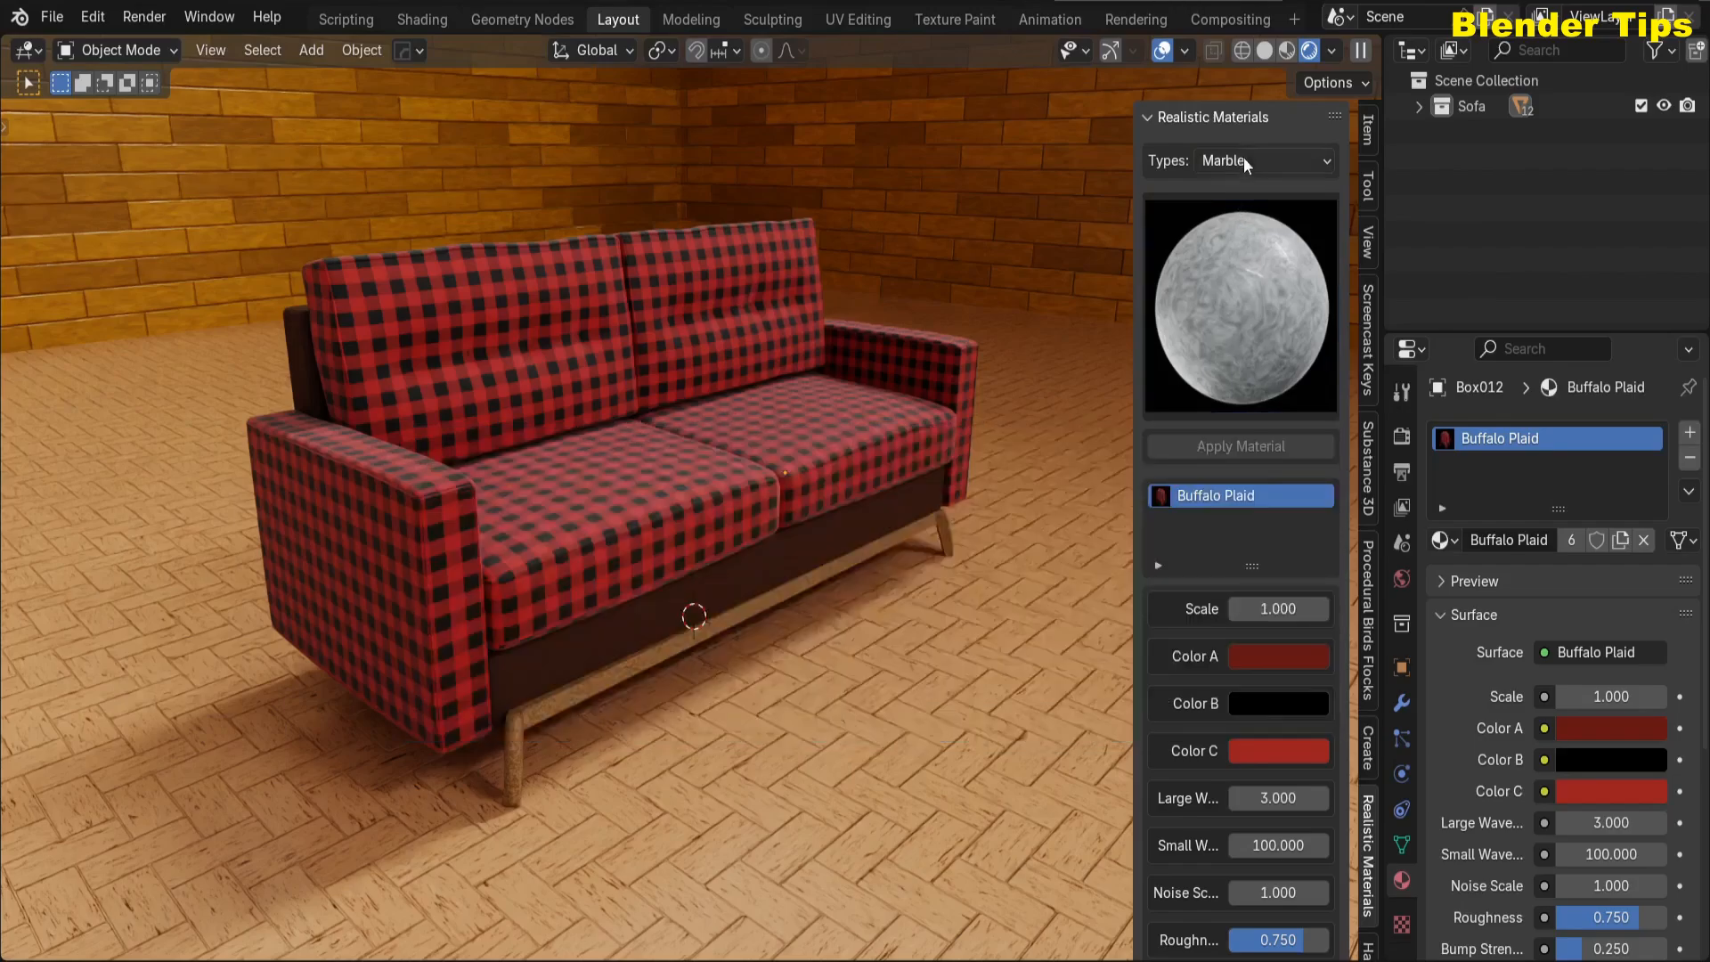
- Browse the Metals material gallery down to its painted and rusty metal variants
left_click(1244, 158)
left_click(1336, 186)
left_click(1167, 329)
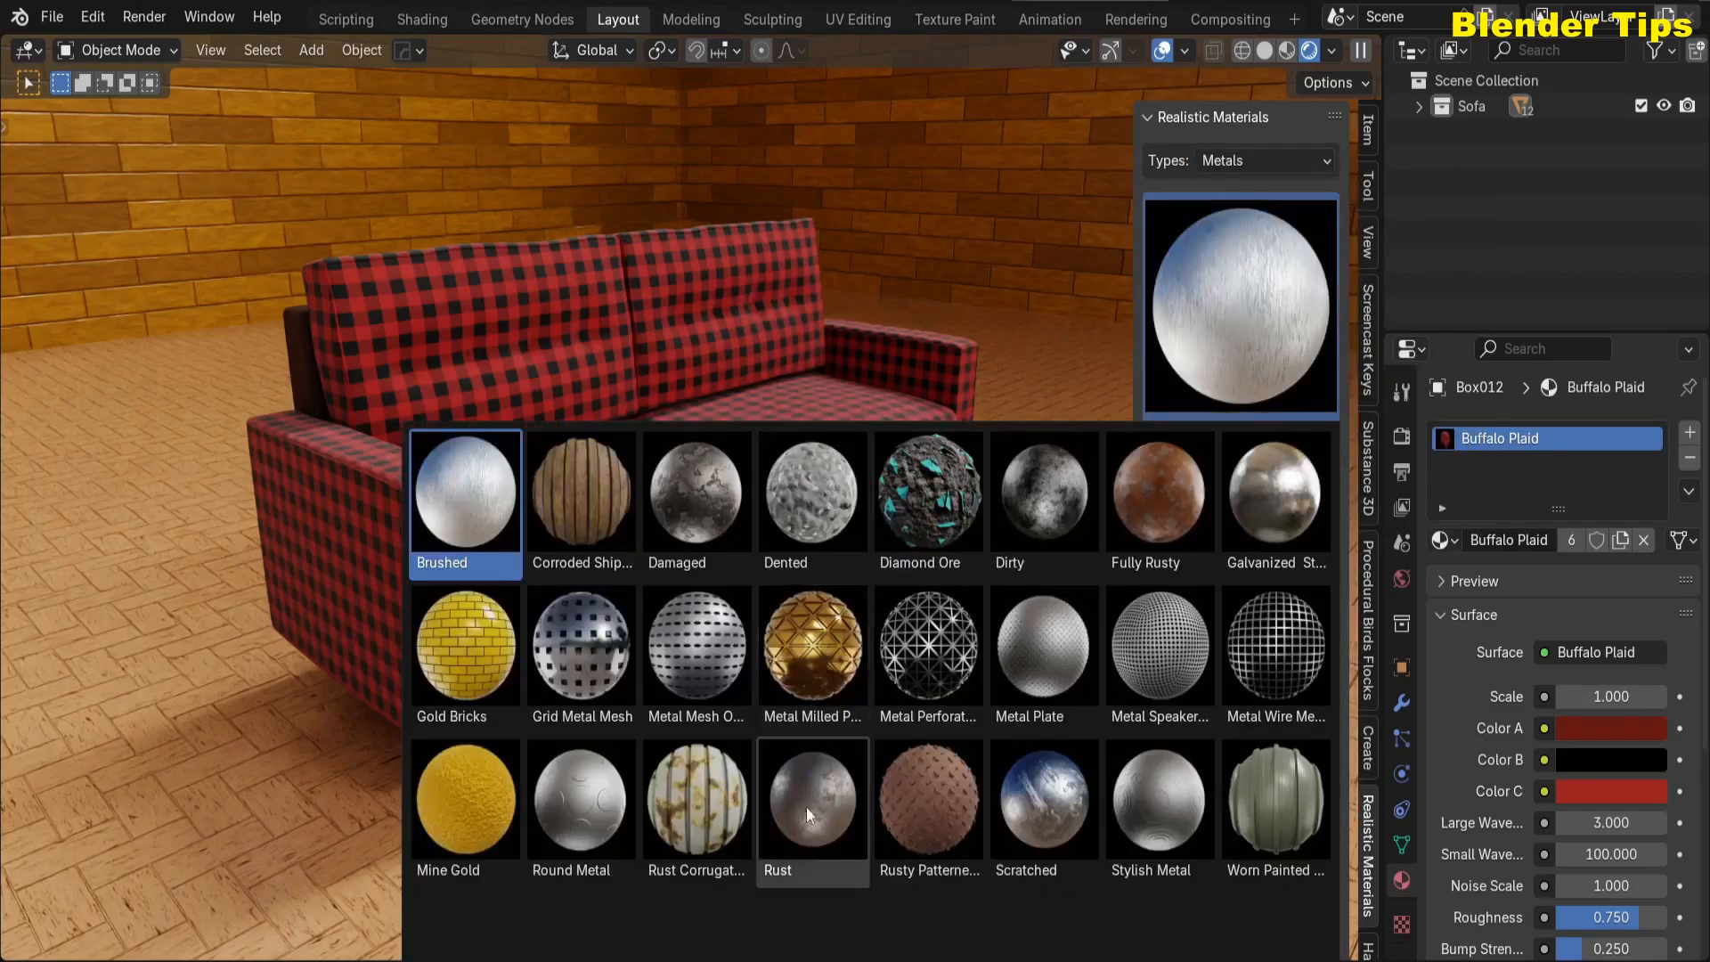
scroll(806, 805, "down", 3)
scroll(837, 880, "up", 3)
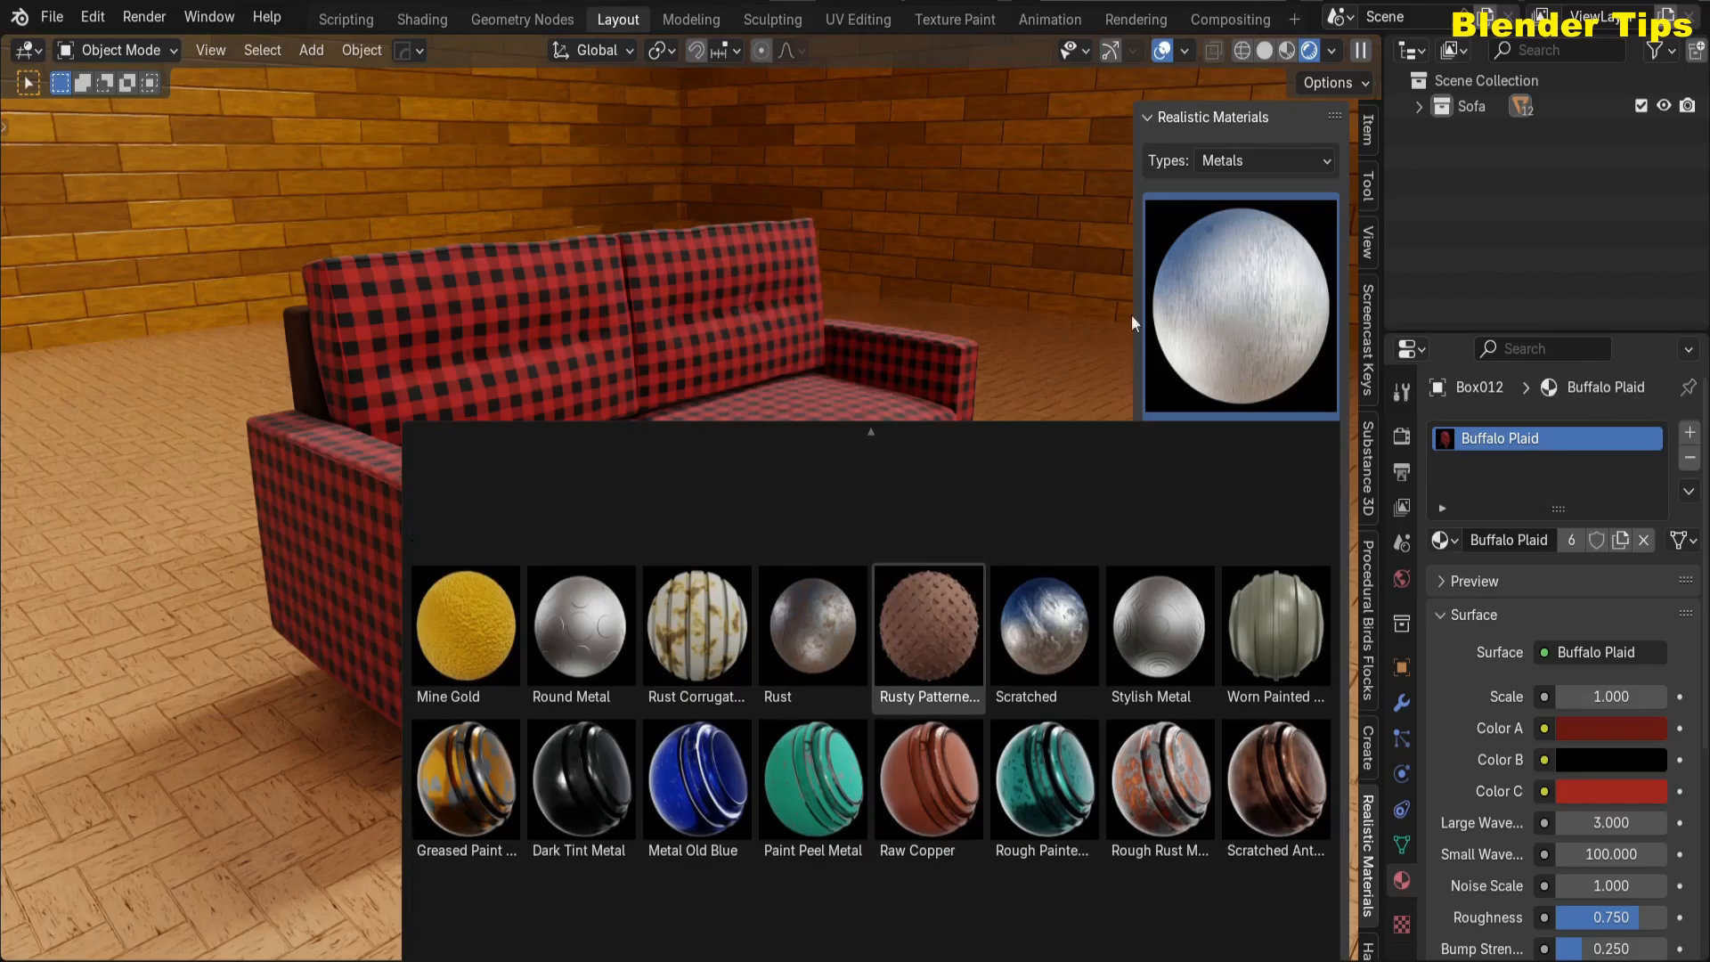
- Browse the Wood and Wood-Floor material galleries
left_click(1259, 160)
left_click(1361, 493)
left_click(1220, 324)
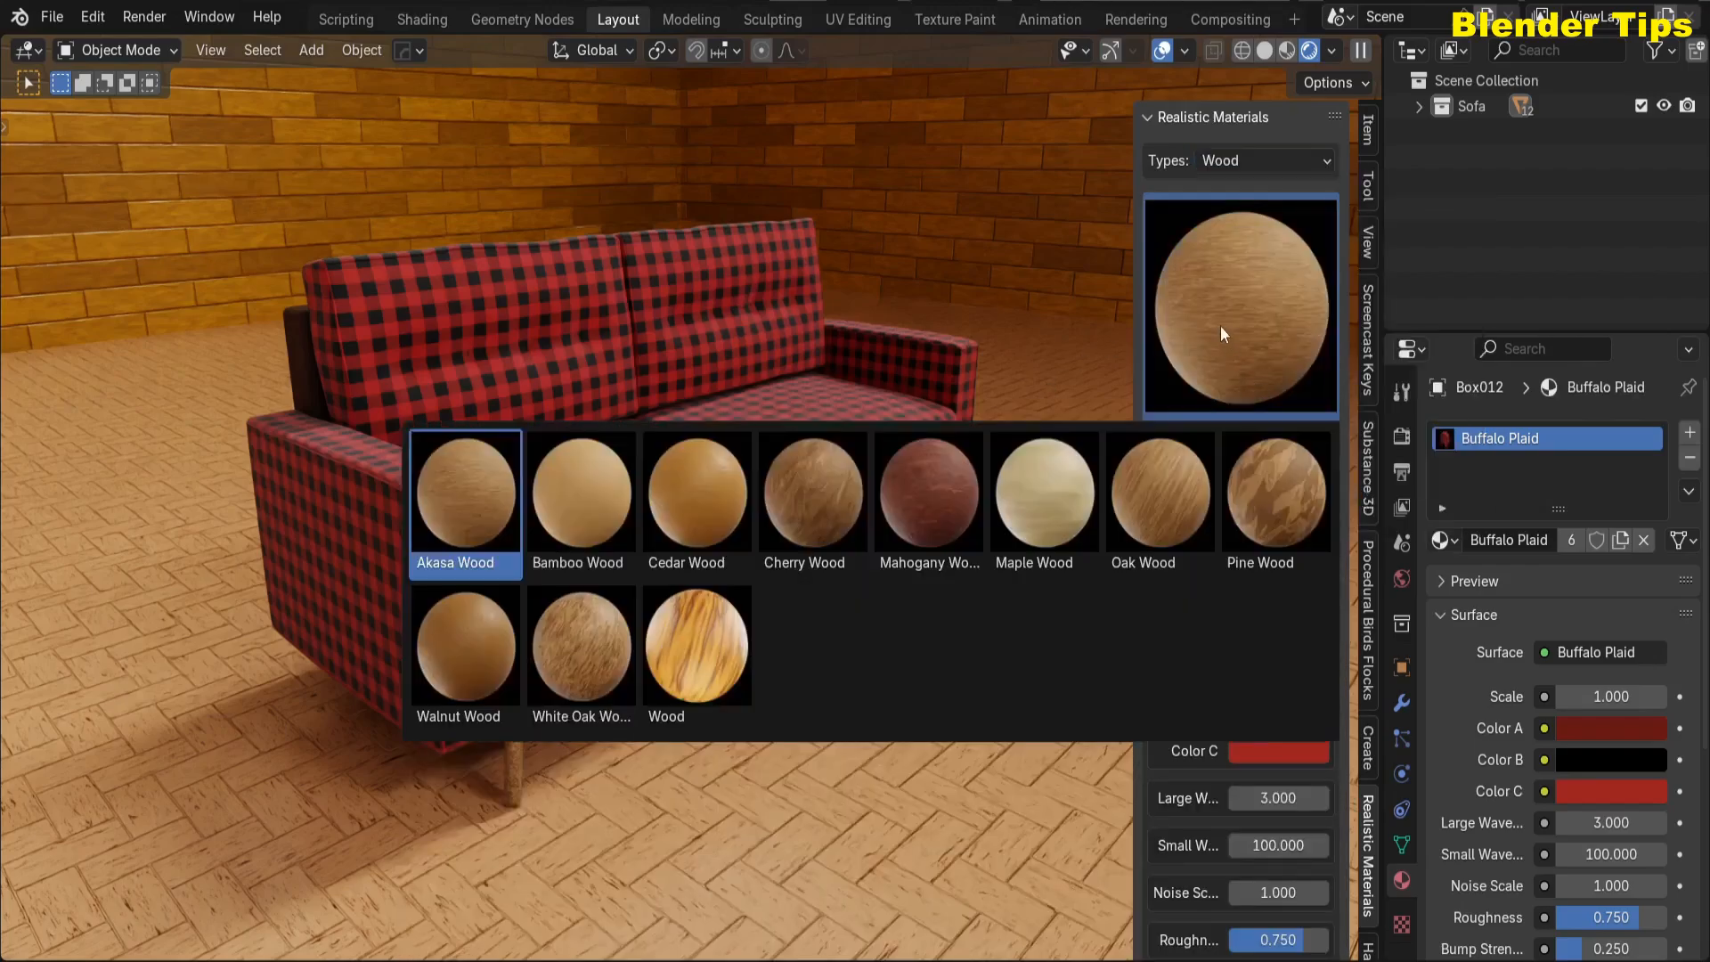
left_click(1284, 160)
left_click(1388, 521)
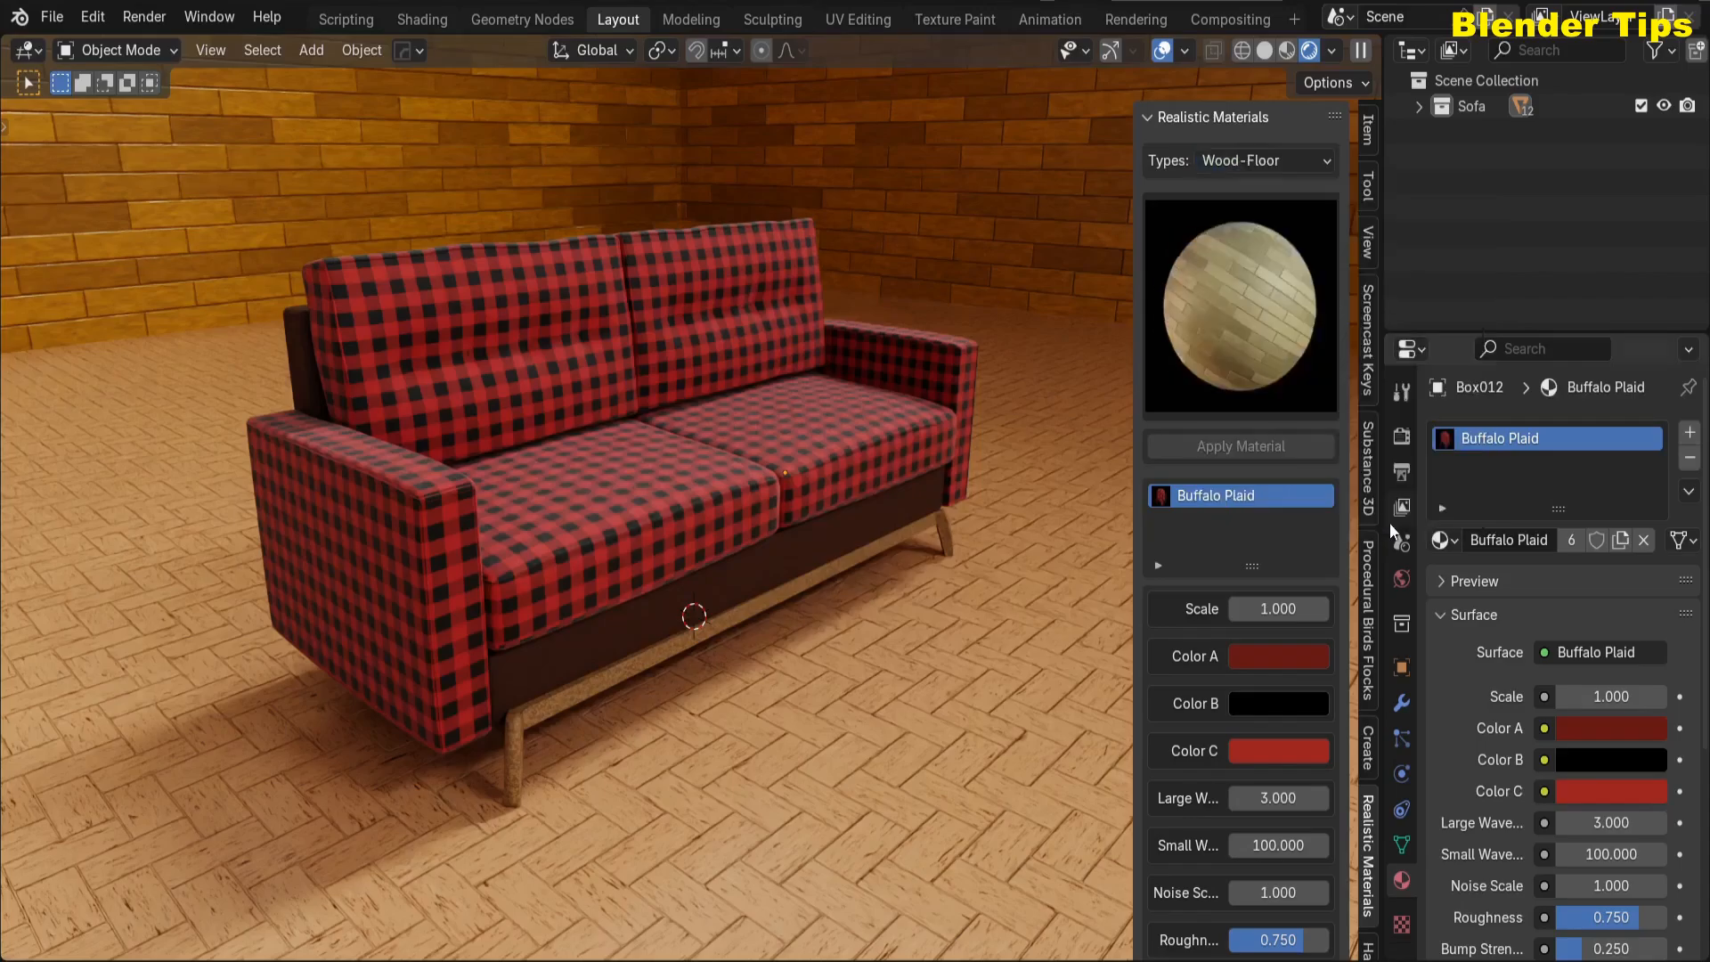
left_click(1238, 326)
scroll(829, 882, "down", 2)
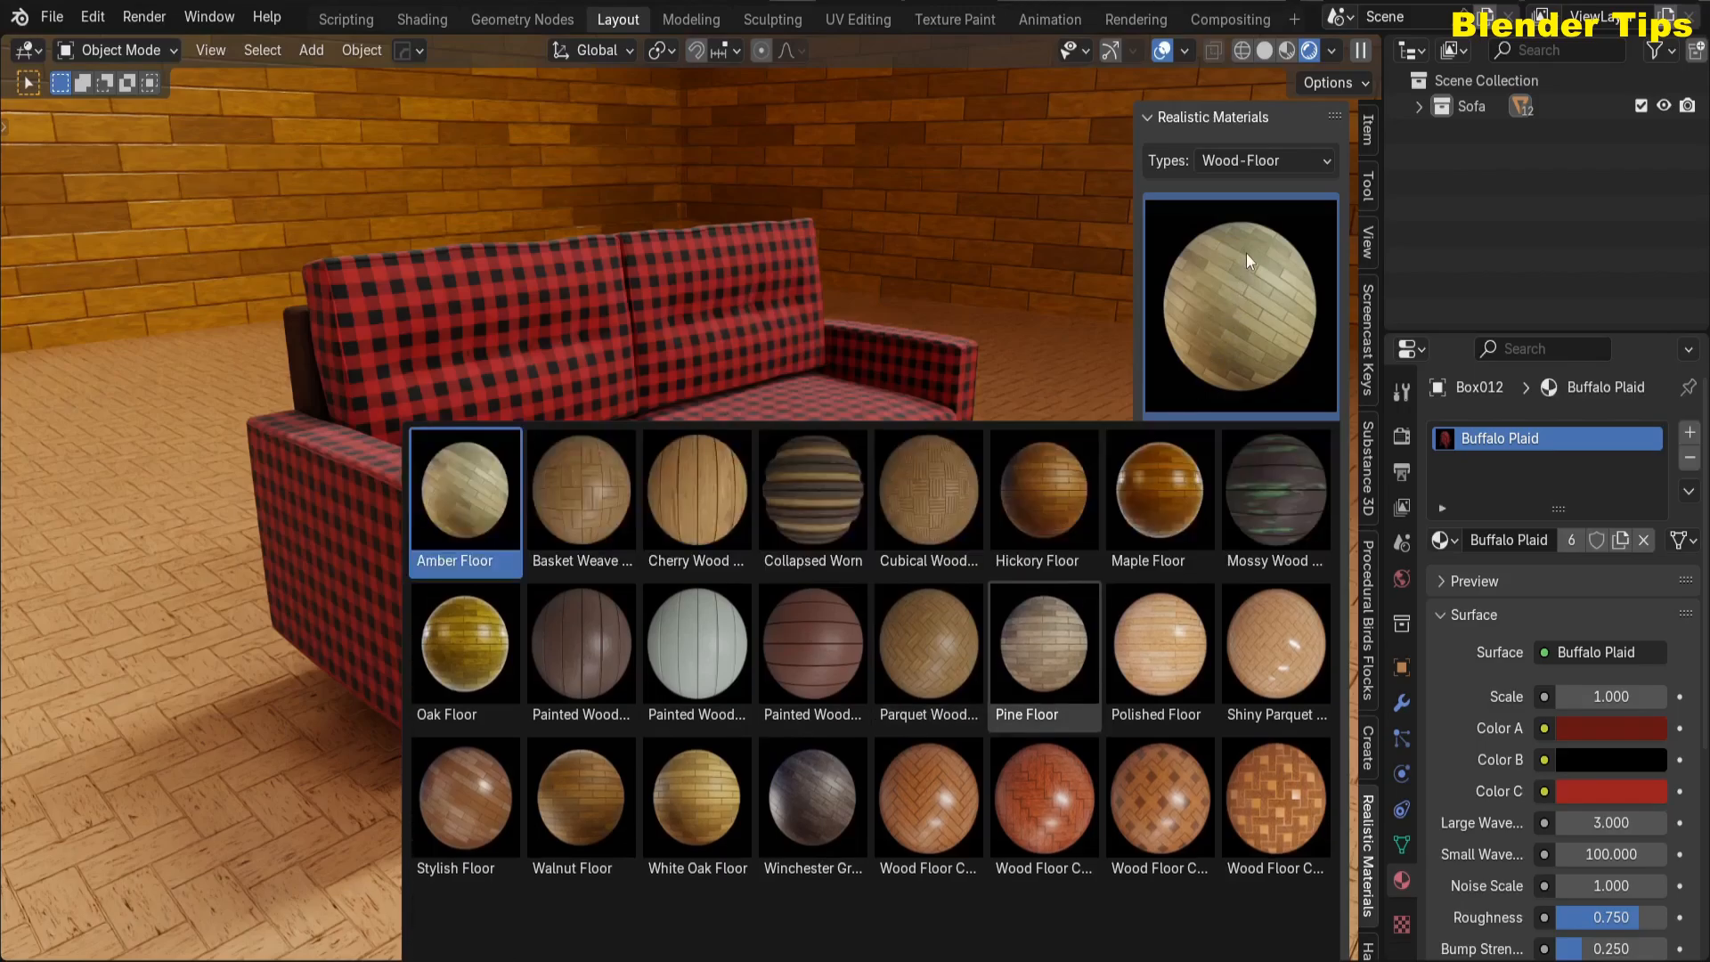
left_click(1247, 252)
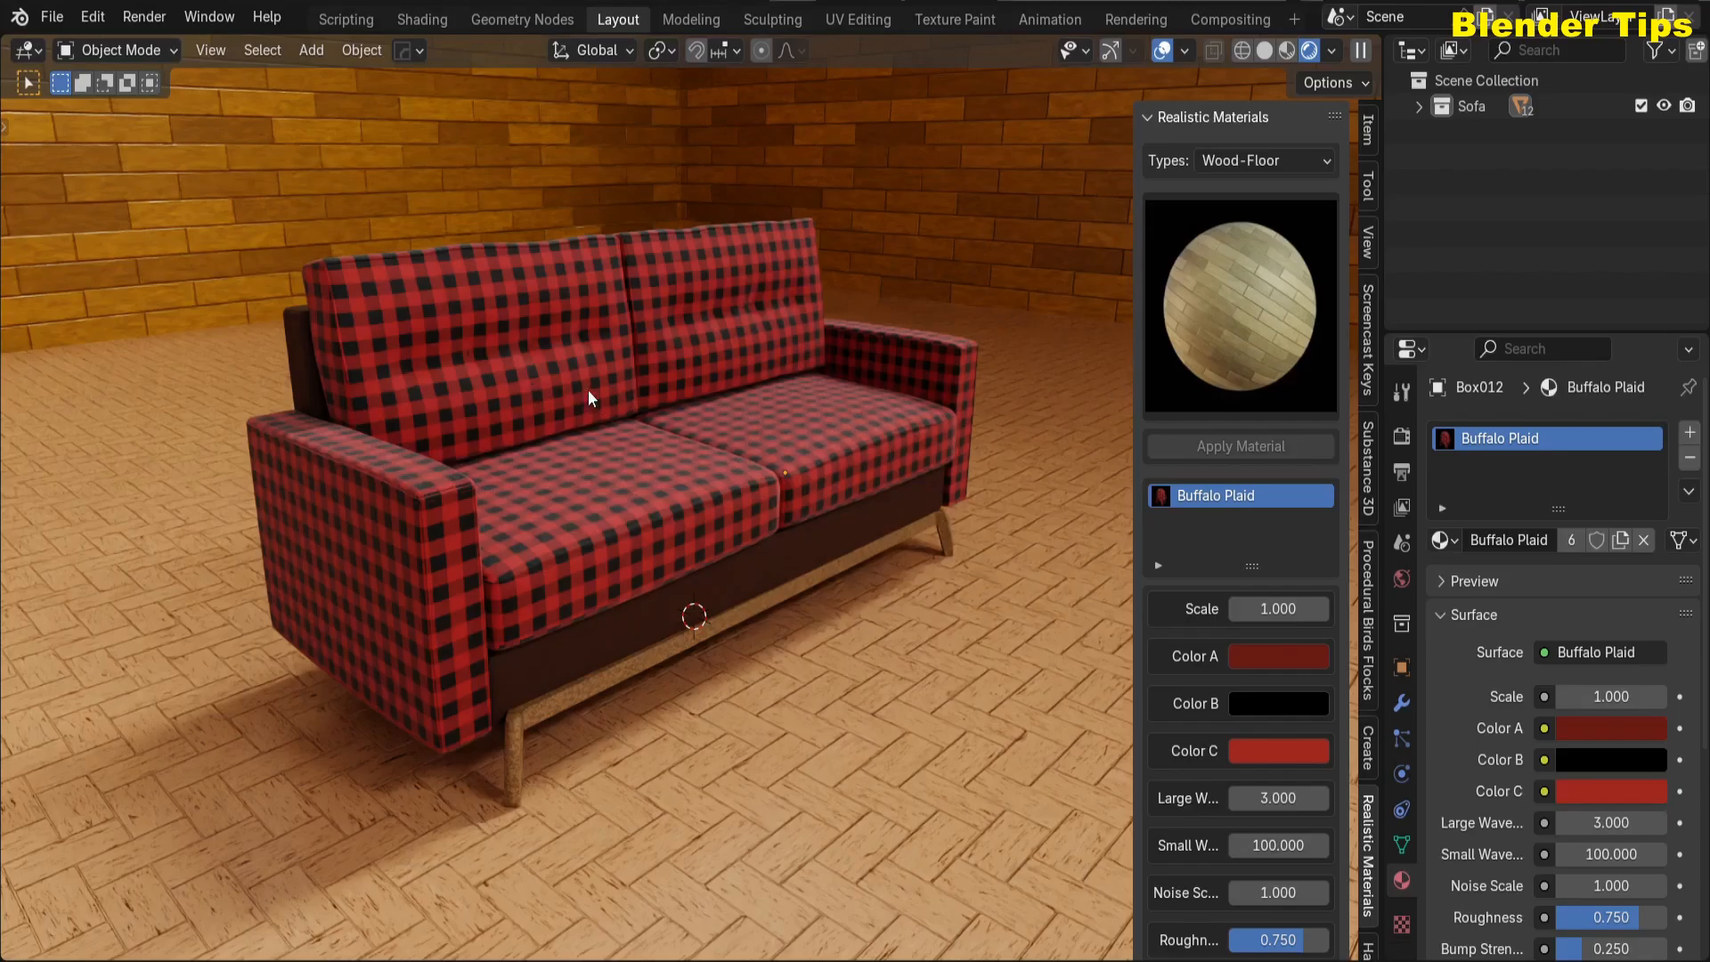
- Set the material type to Fabric and widen the Realistic Materials sidebar slightly
left_click(1217, 159)
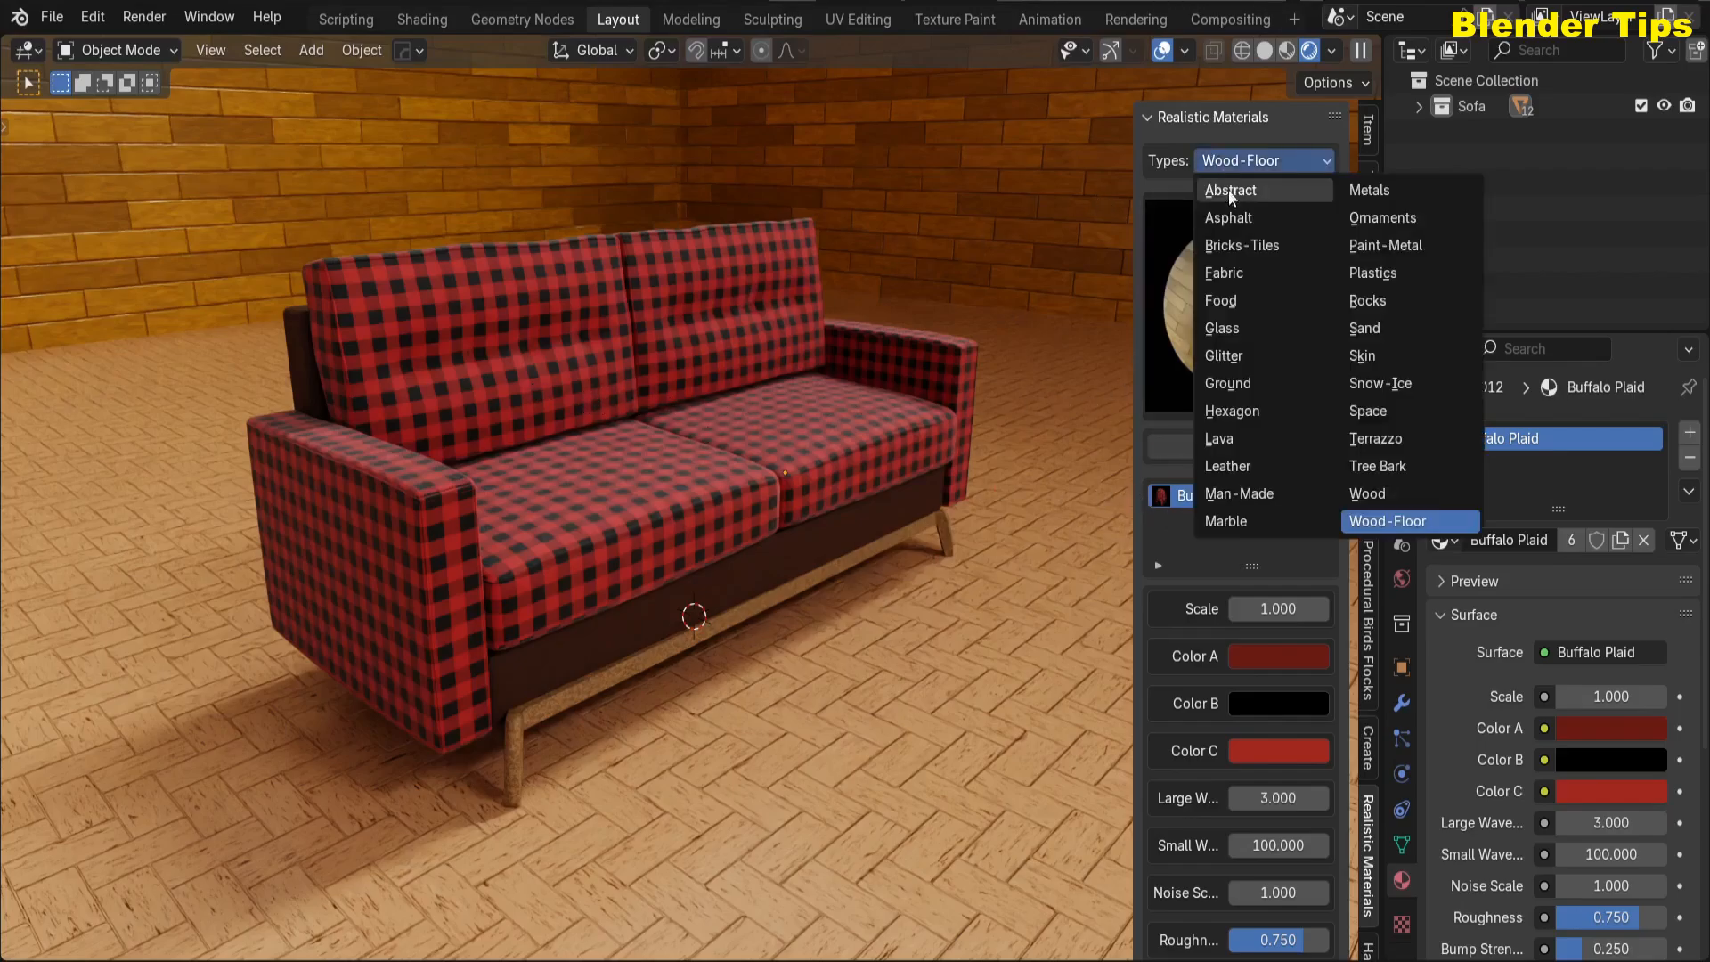
left_click(1232, 277)
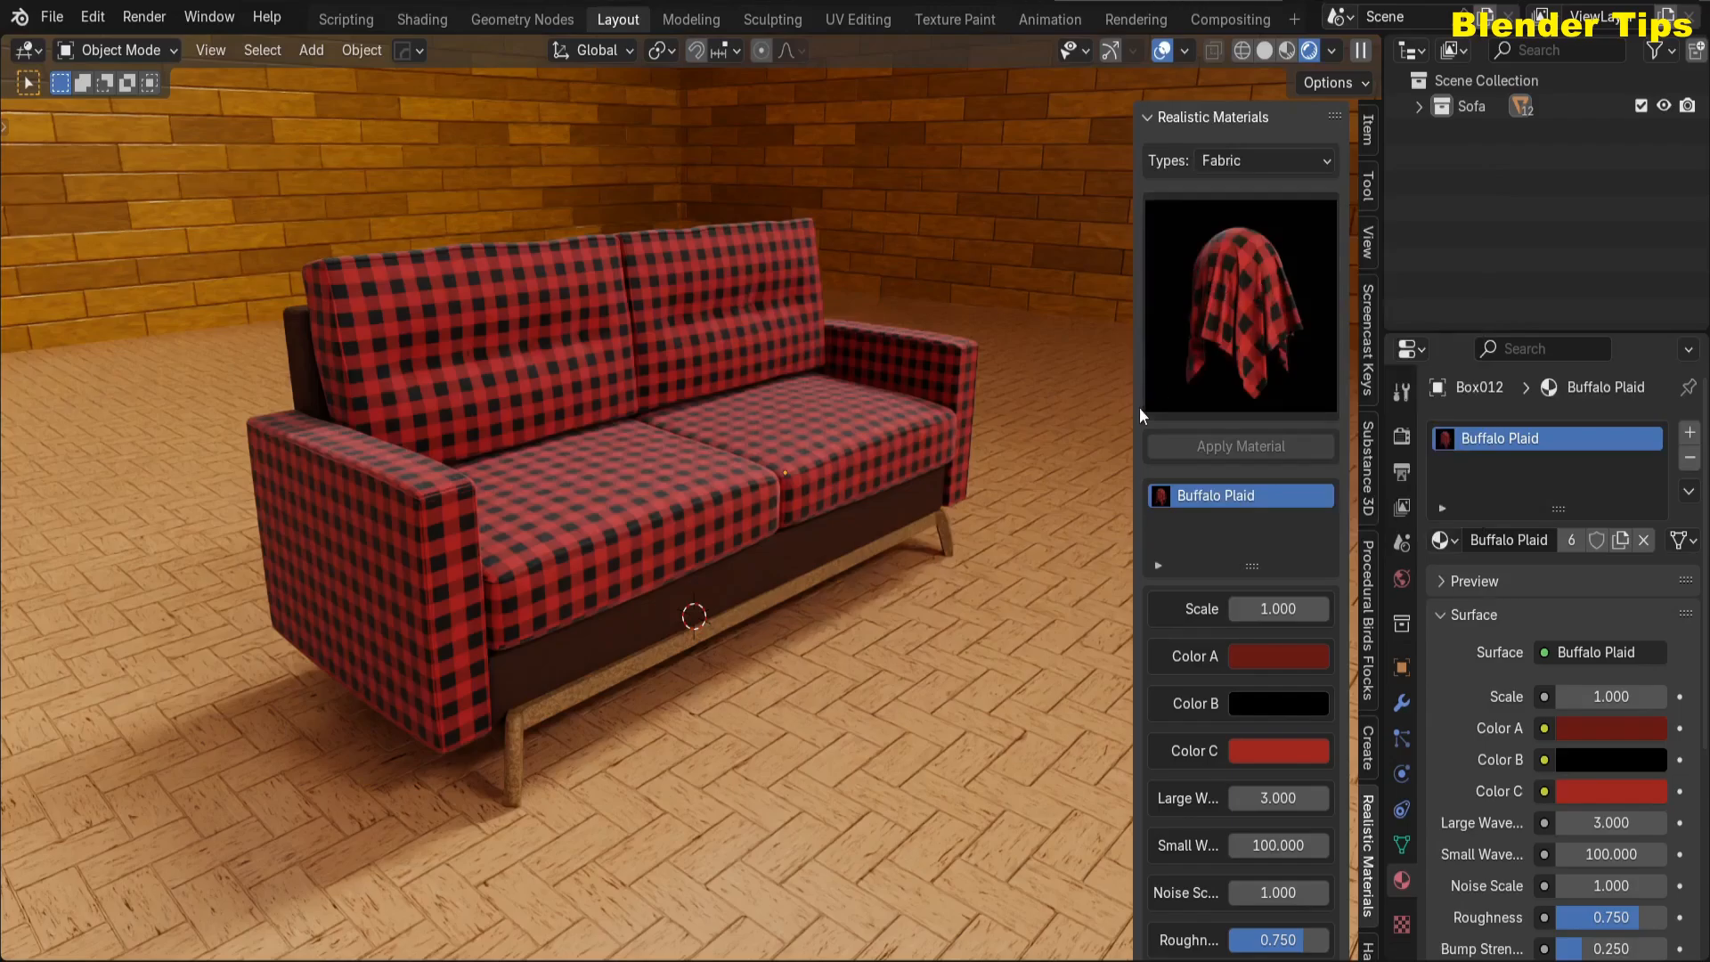
left_click_drag(1138, 407, 1111, 403)
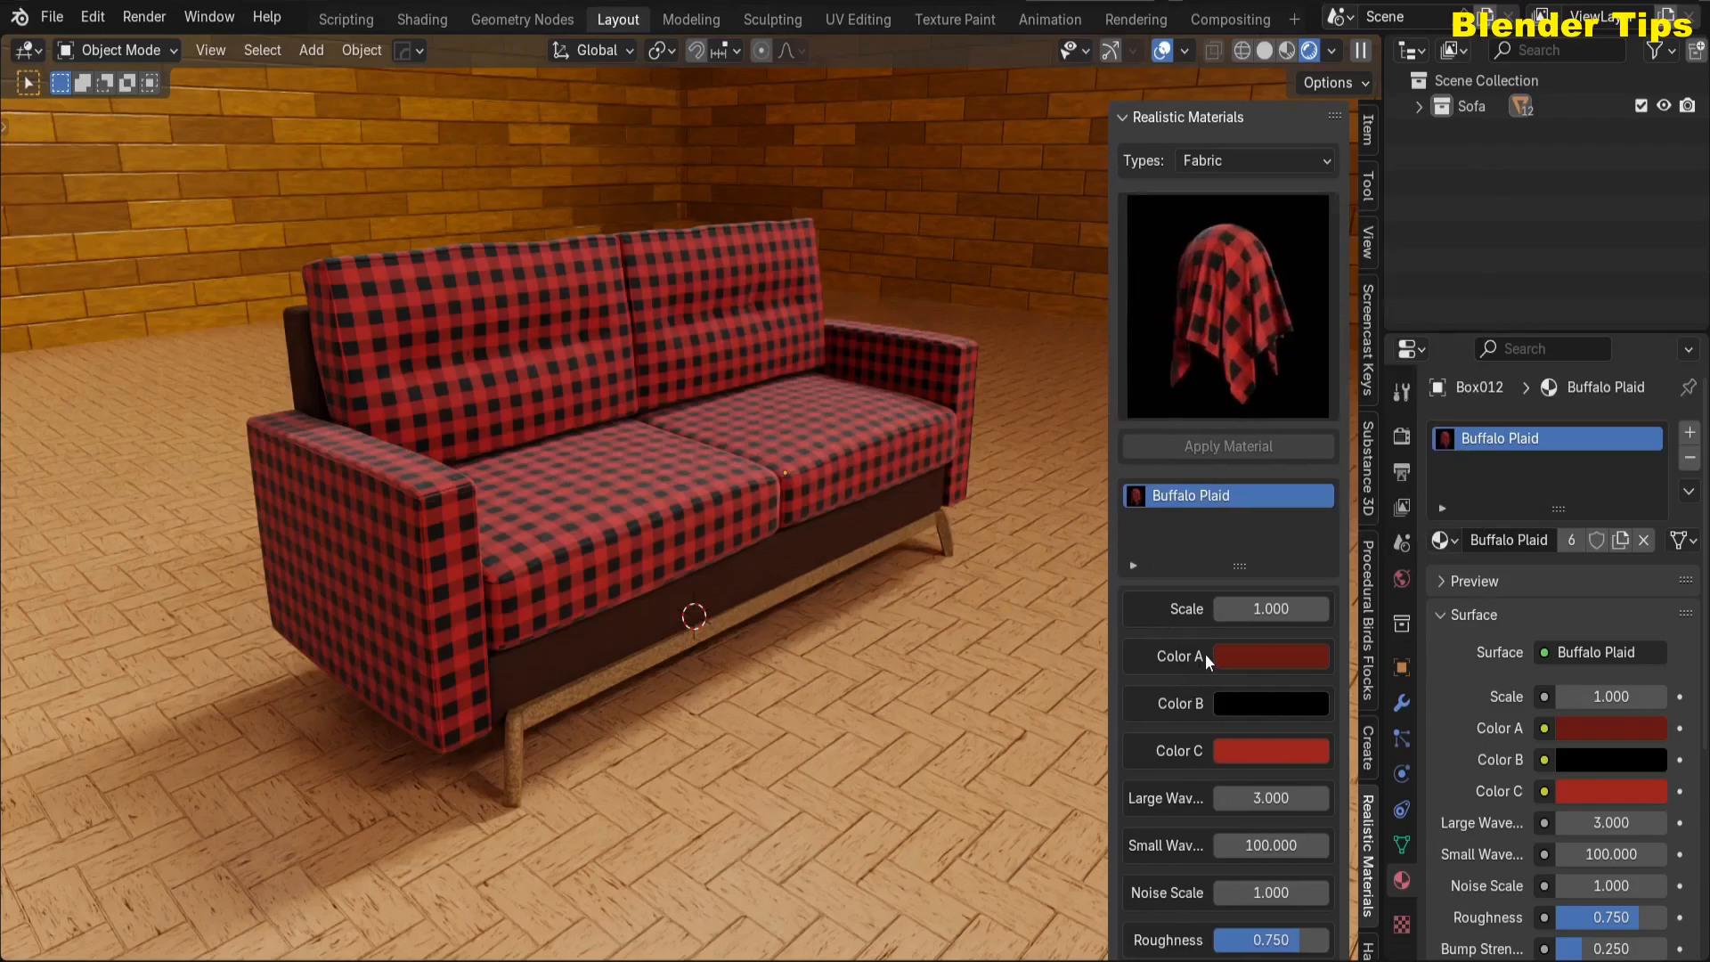
- Set the sofa's Buffalo Plaid material to a scale of 2 and its Color A to olive yellow
scroll(1205, 654, "down", 4)
scroll(1206, 654, "up", 3)
scroll(1206, 655, "up", 2)
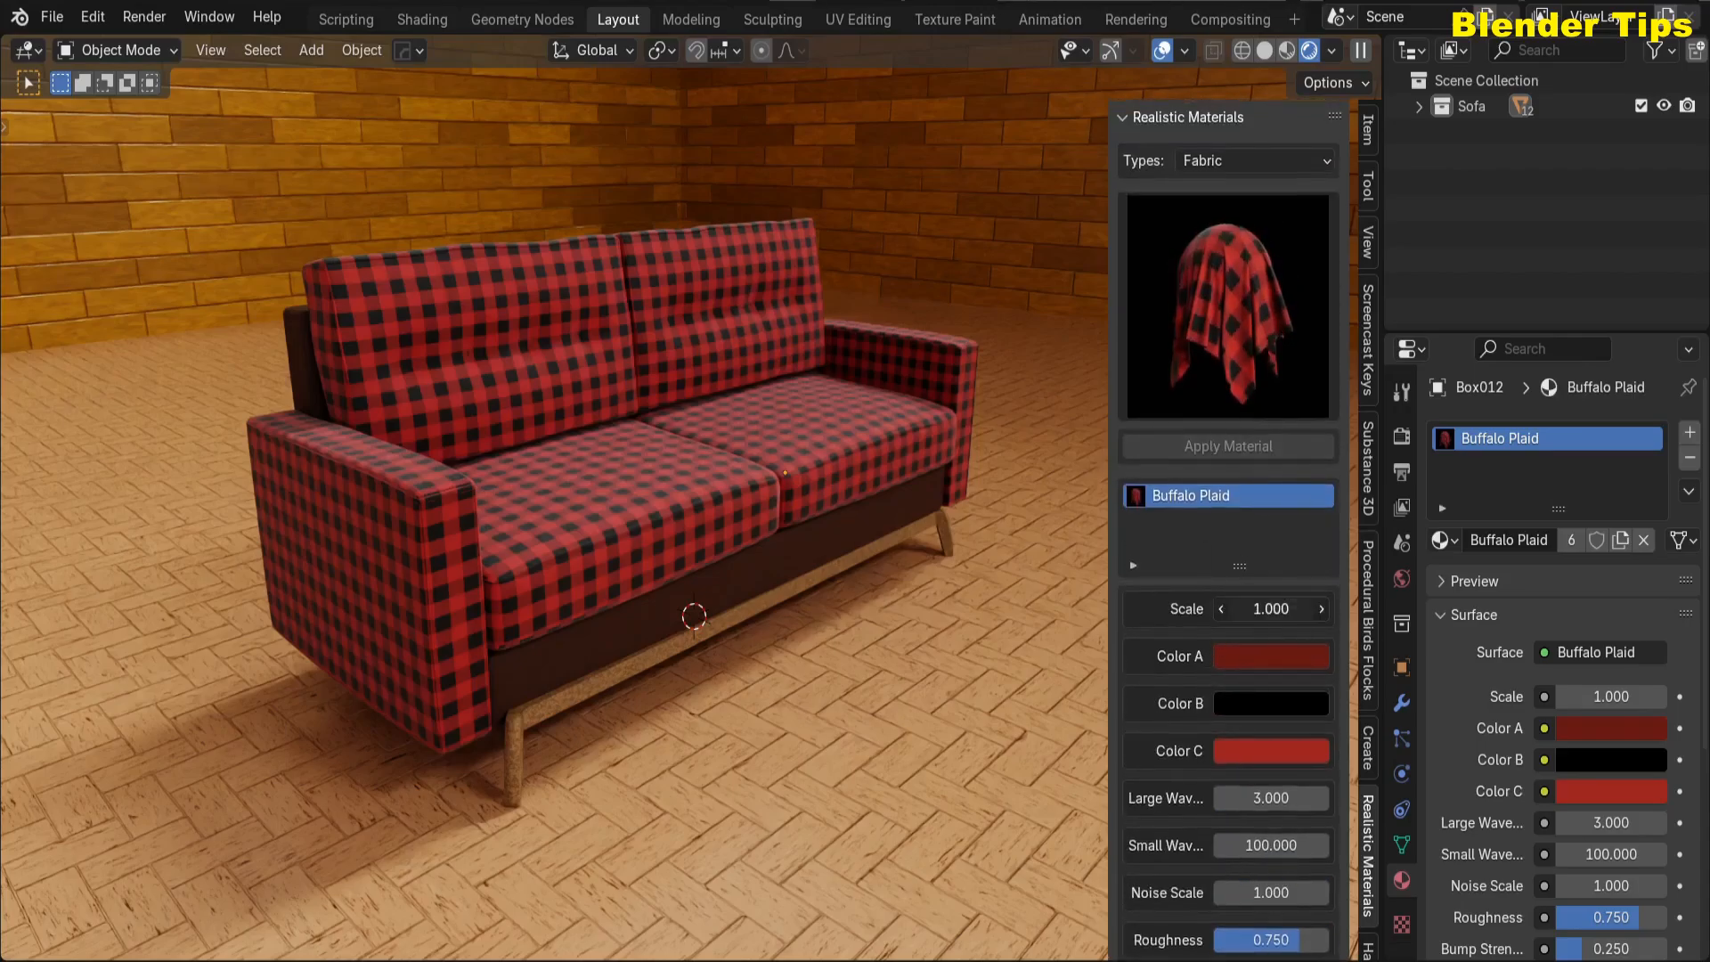
left_click_drag(1271, 608, 1310, 608)
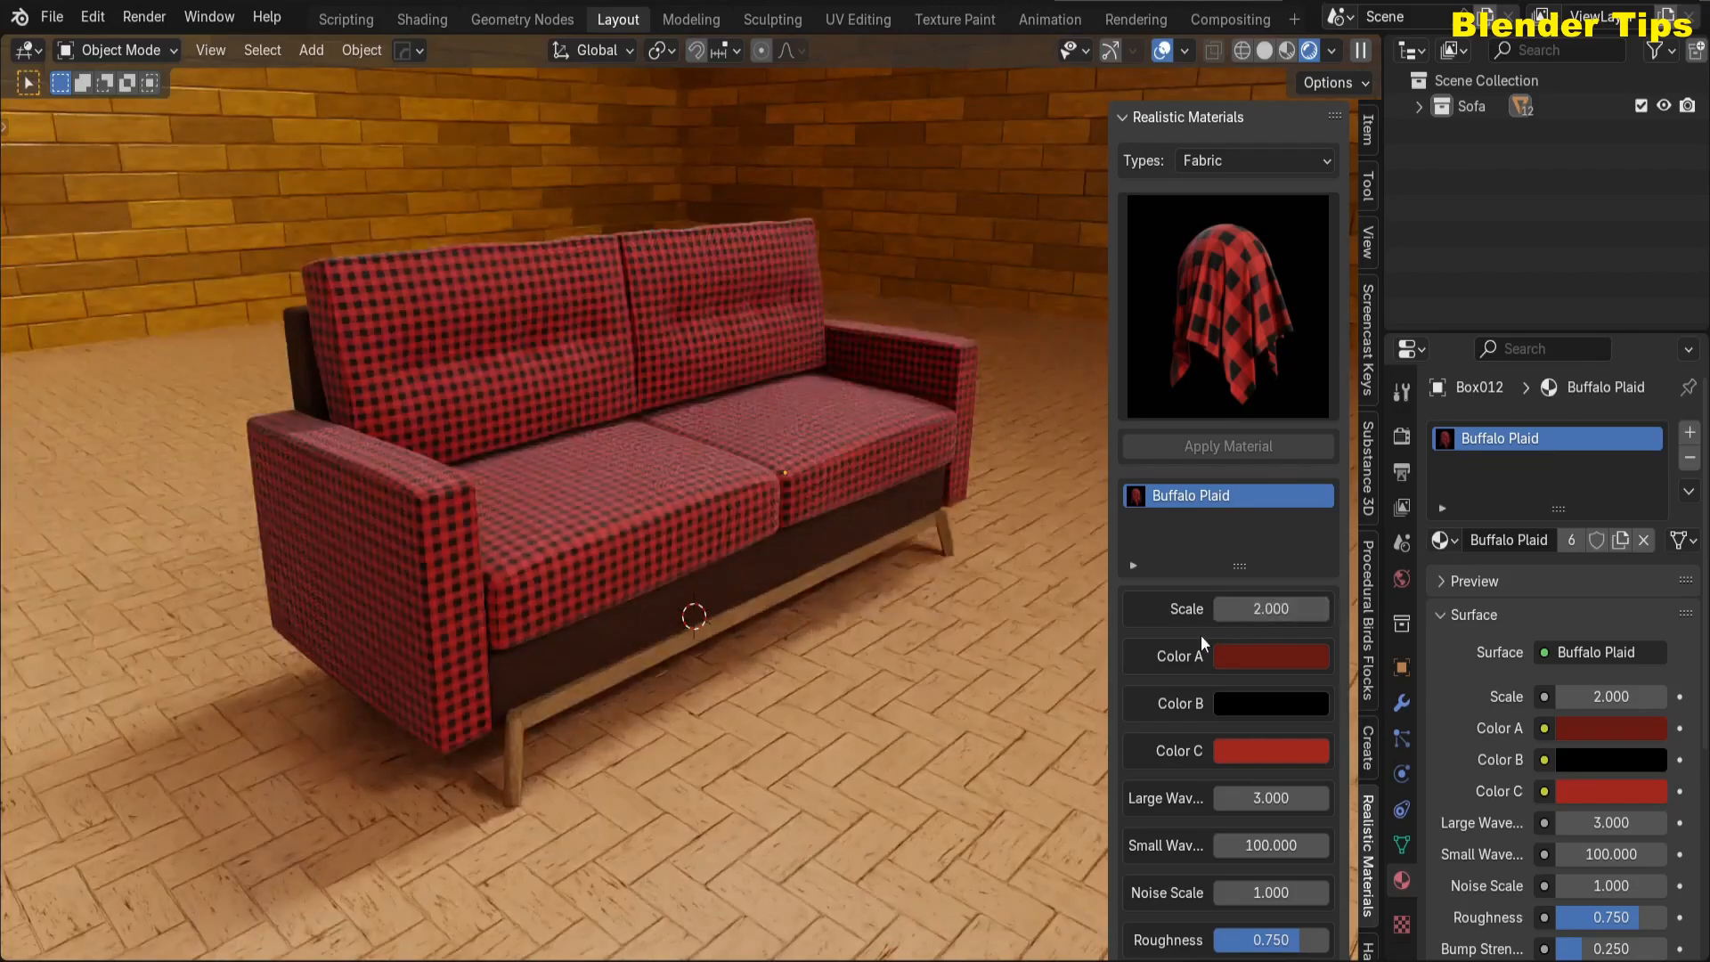
left_click(1242, 655)
left_click(1269, 419)
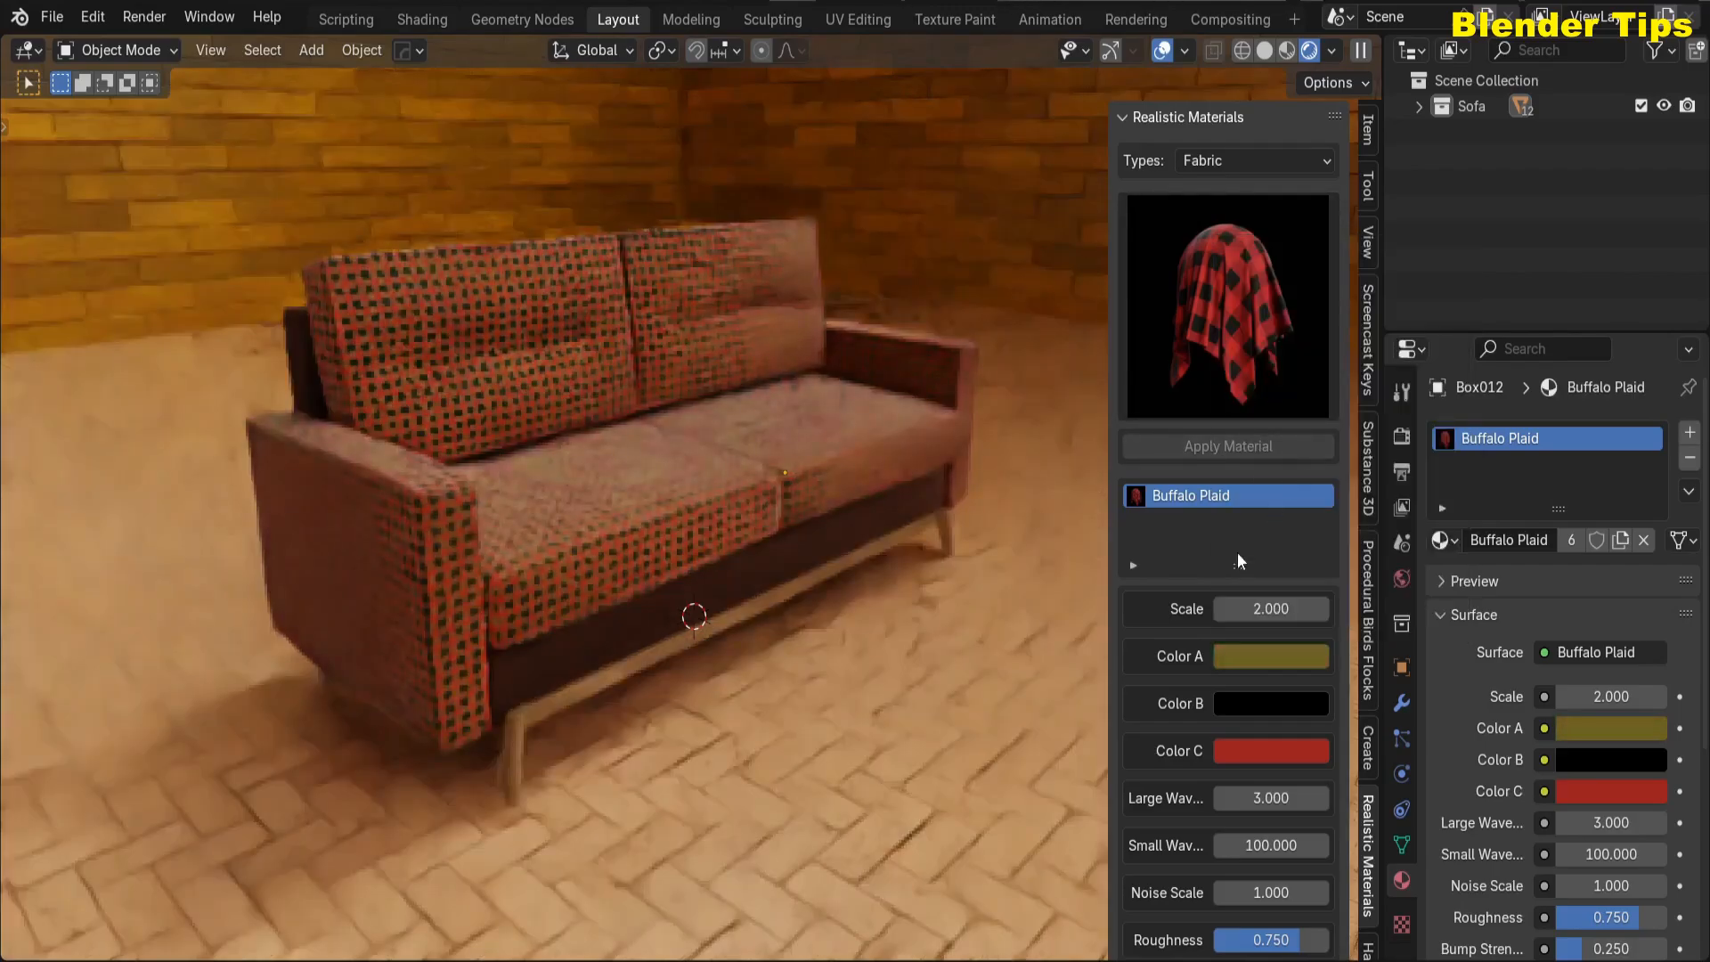
- Set the Buffalo Plaid material's Color B to dark purple and adjust its Color C
left_click(1245, 708)
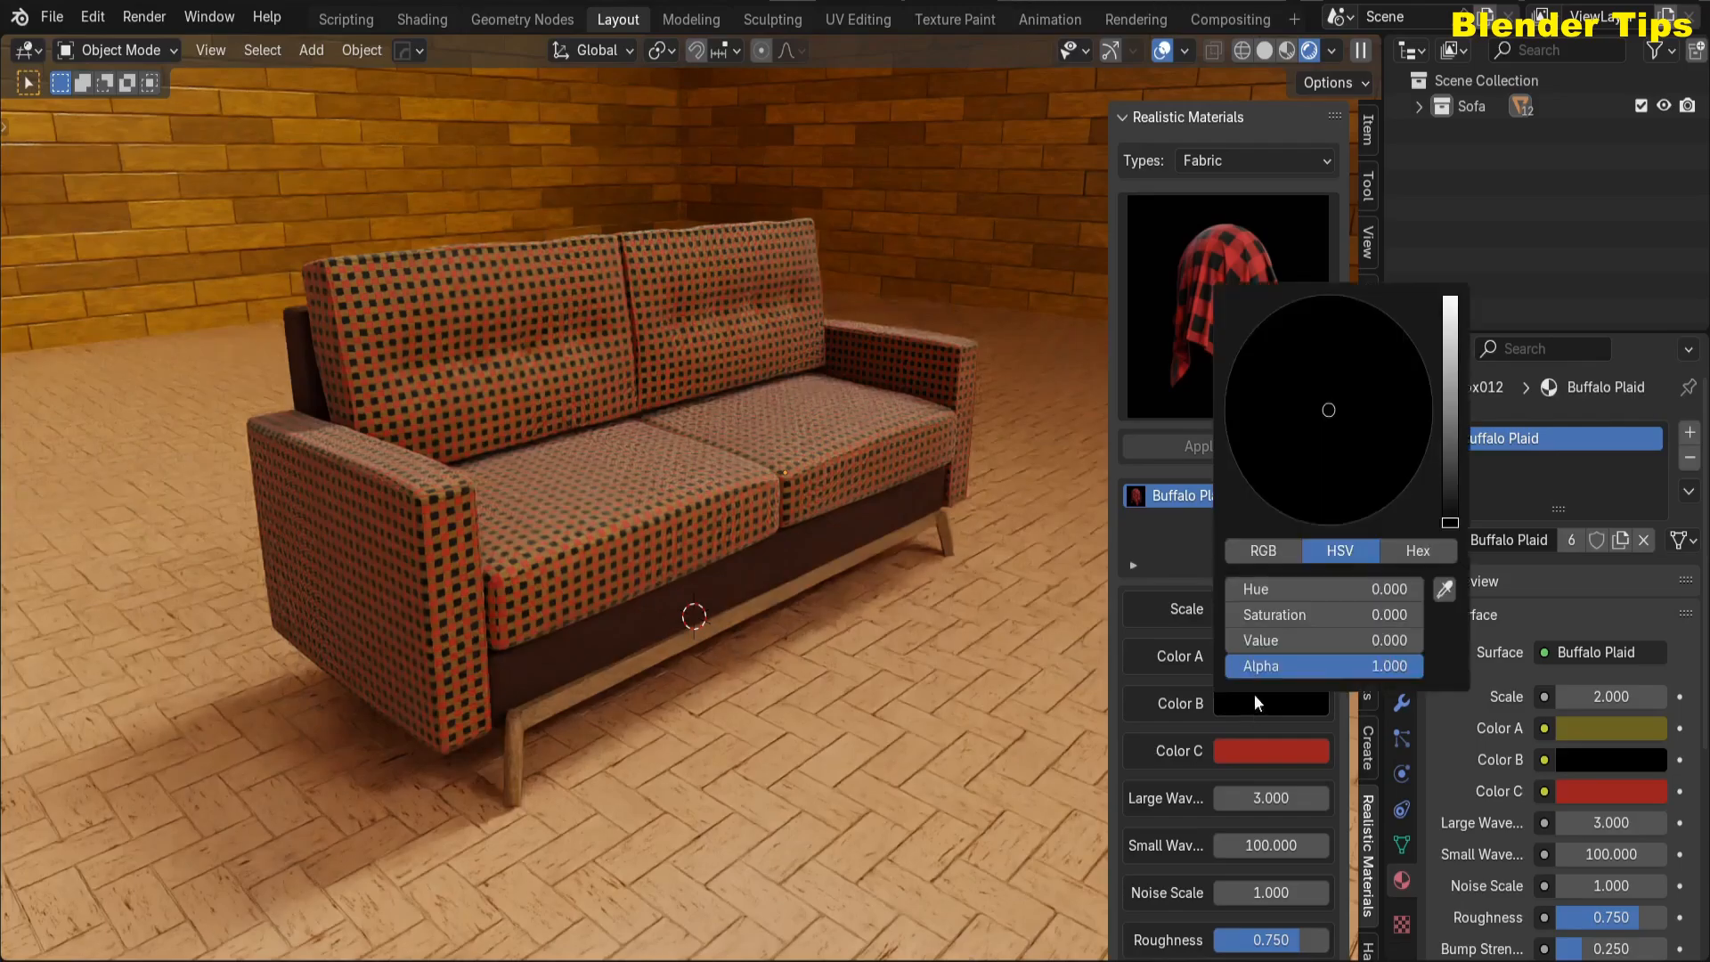
left_click_drag(1450, 478, 1450, 445)
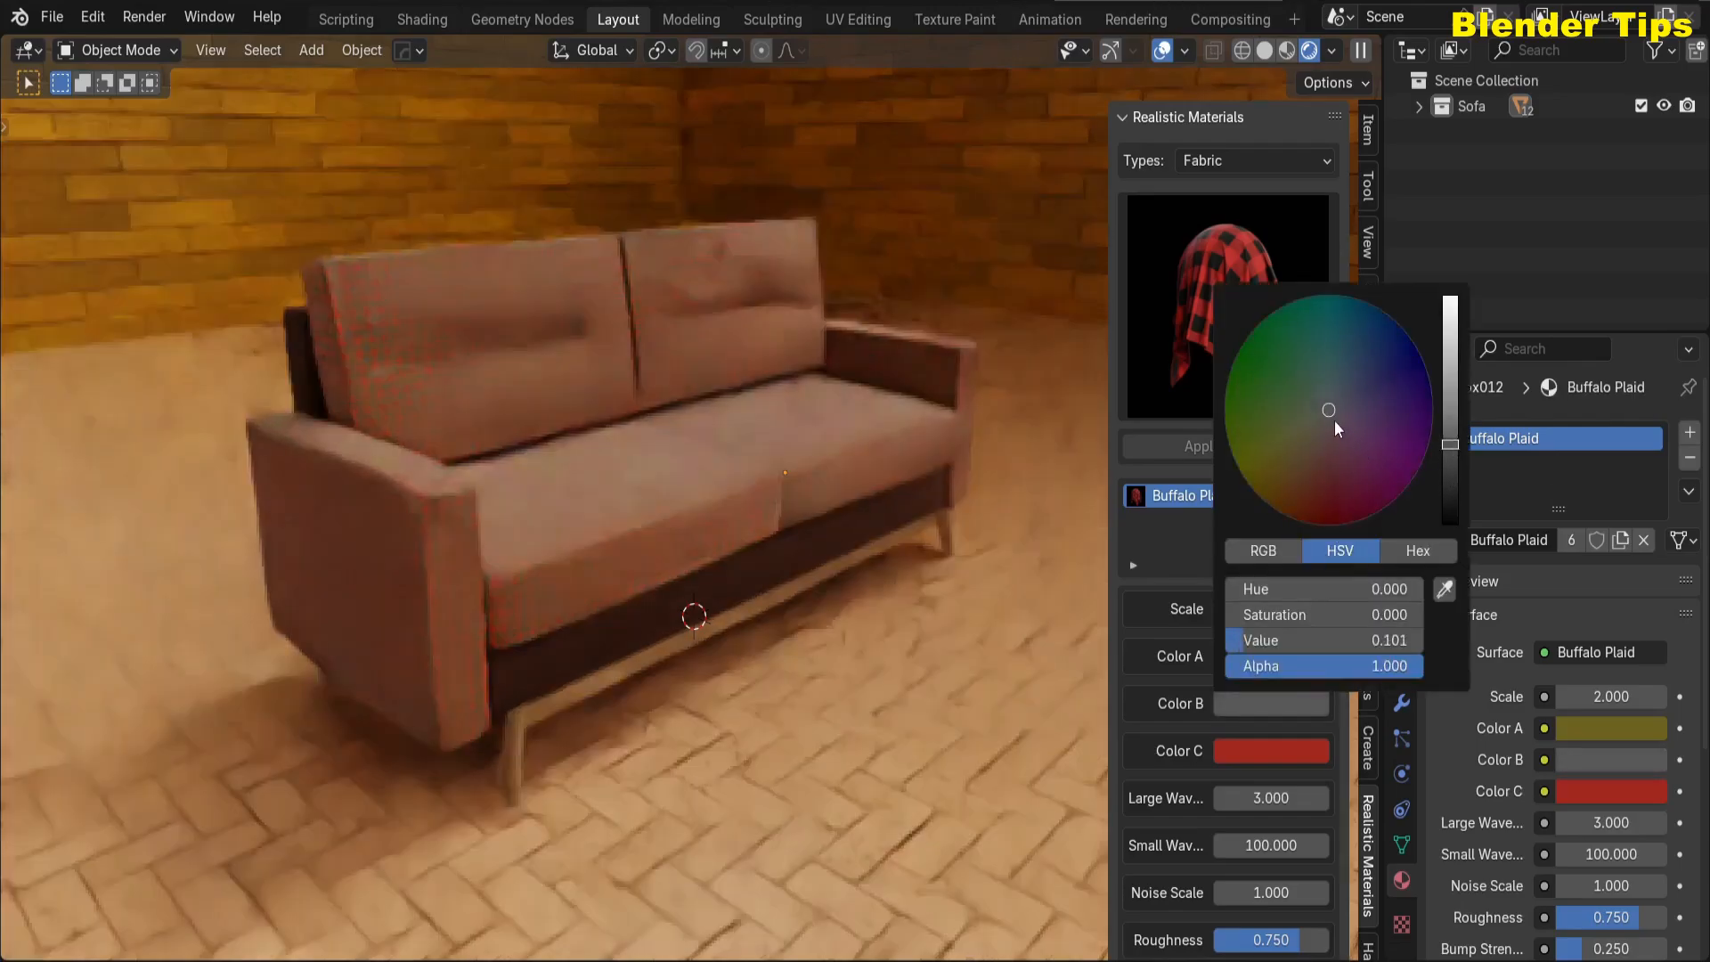
left_click_drag(1335, 420, 1382, 448)
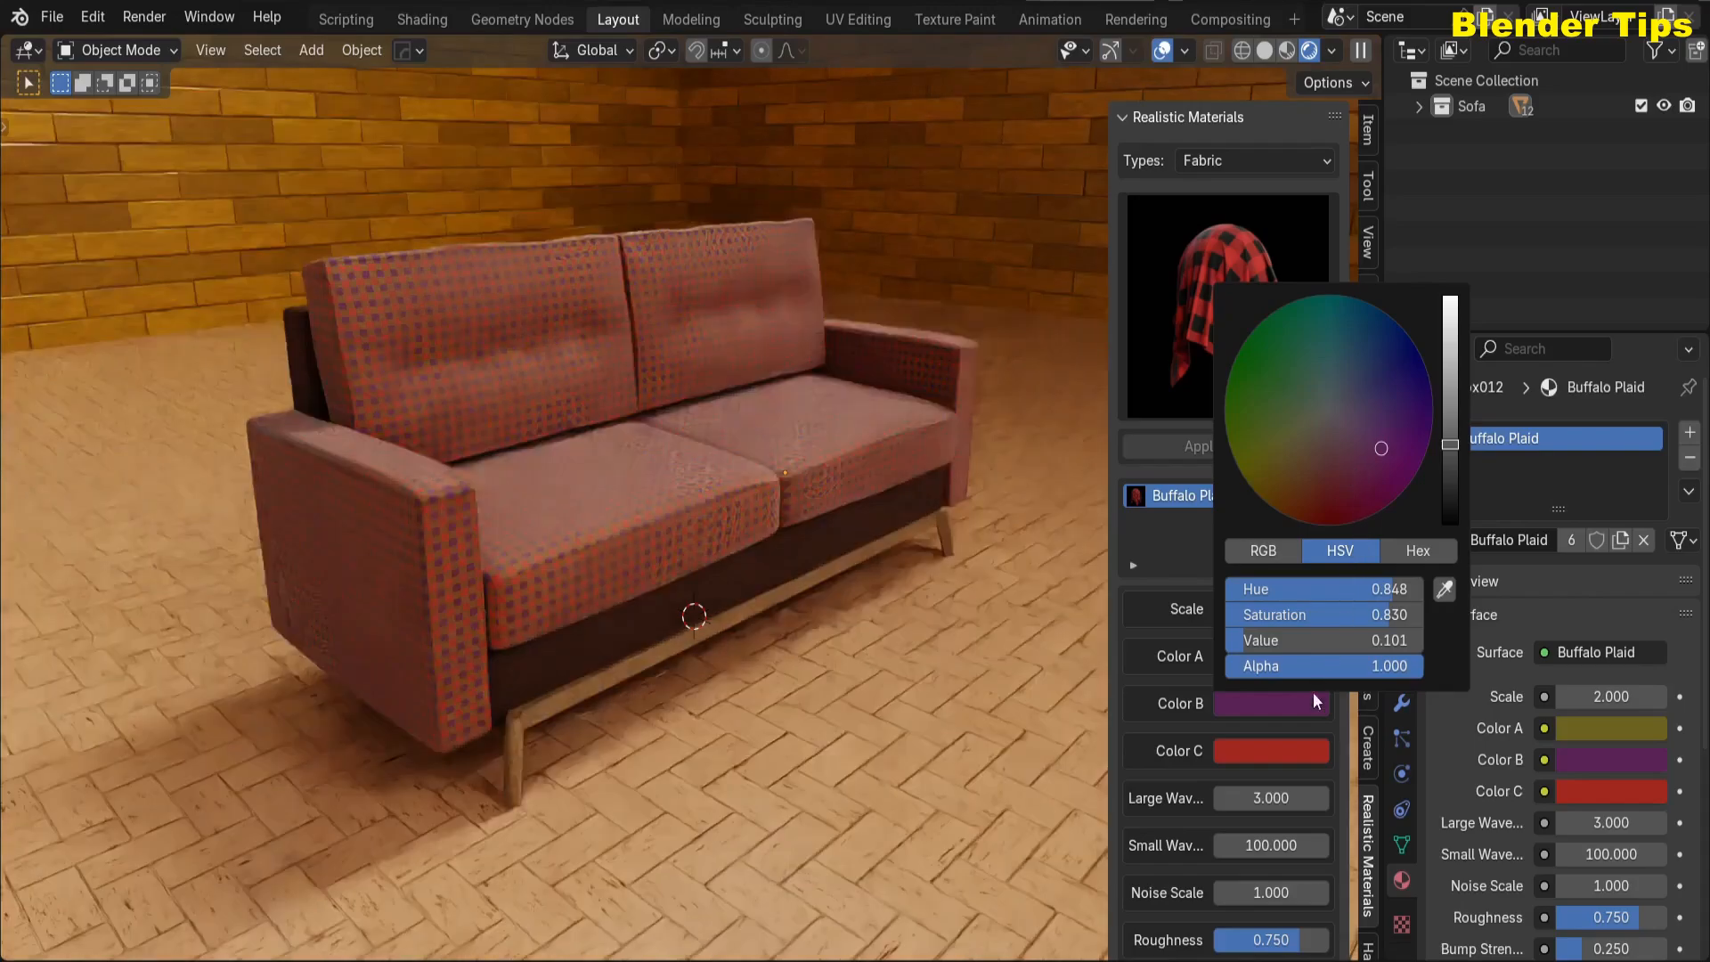
left_click(1249, 751)
left_click_drag(1287, 489, 1260, 396)
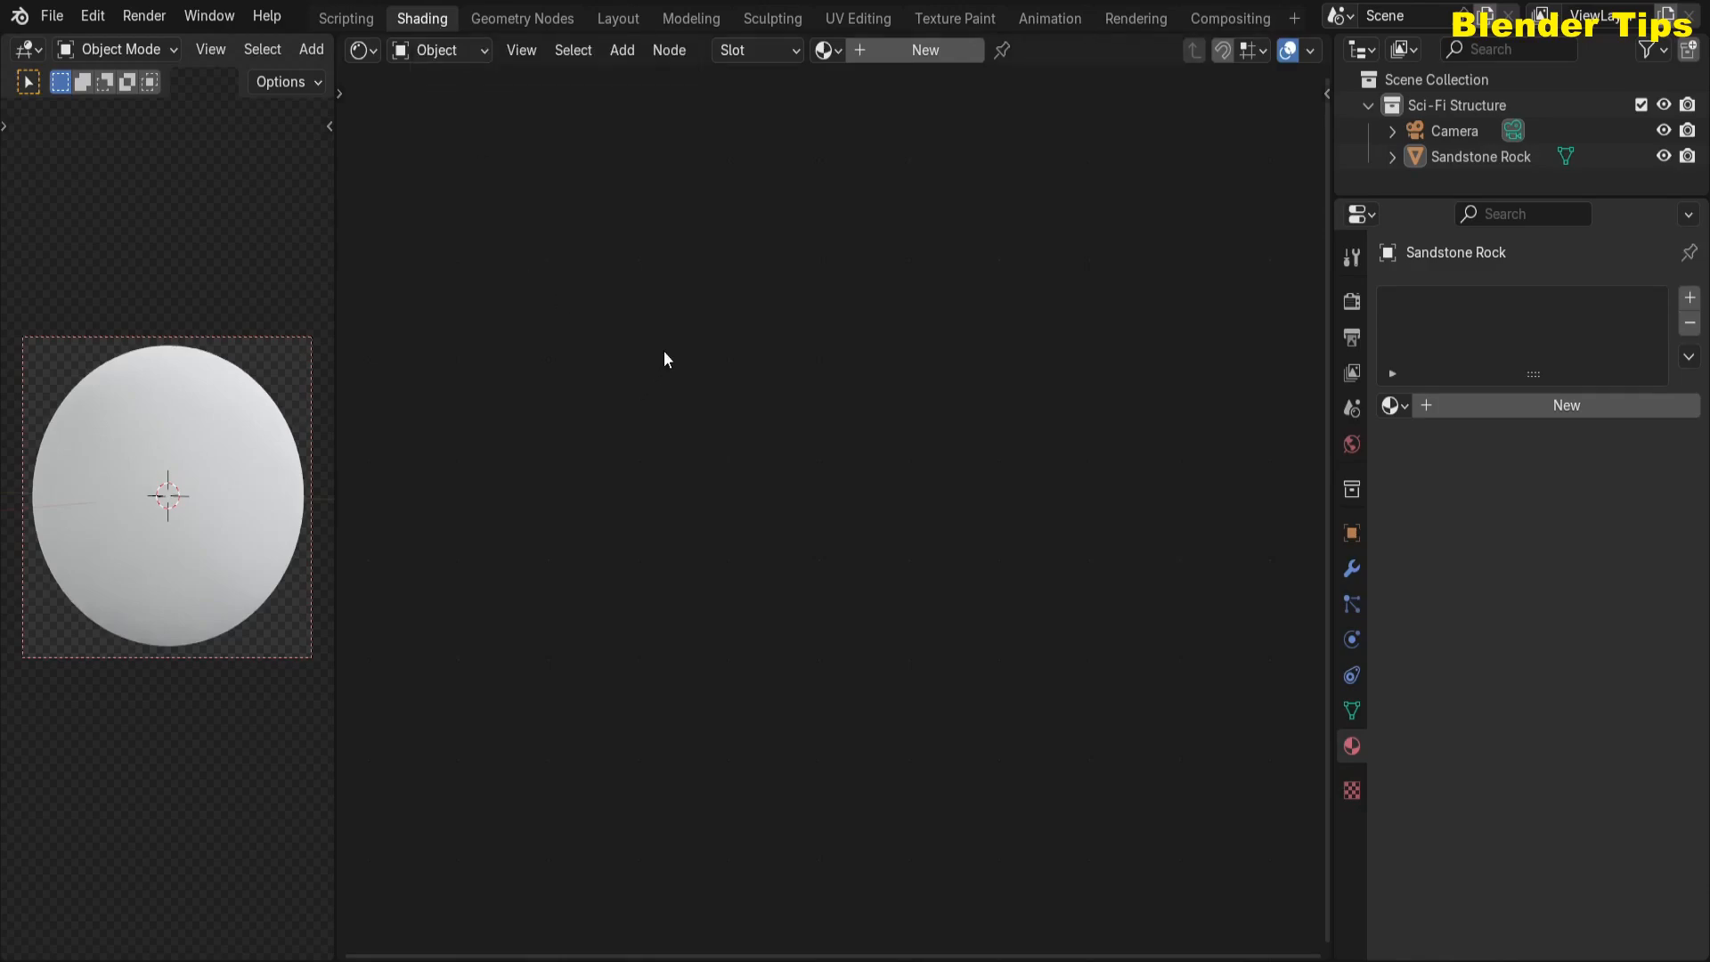
- Create a new material on the rock object and name it Sandstone Rock
left_click(884, 59)
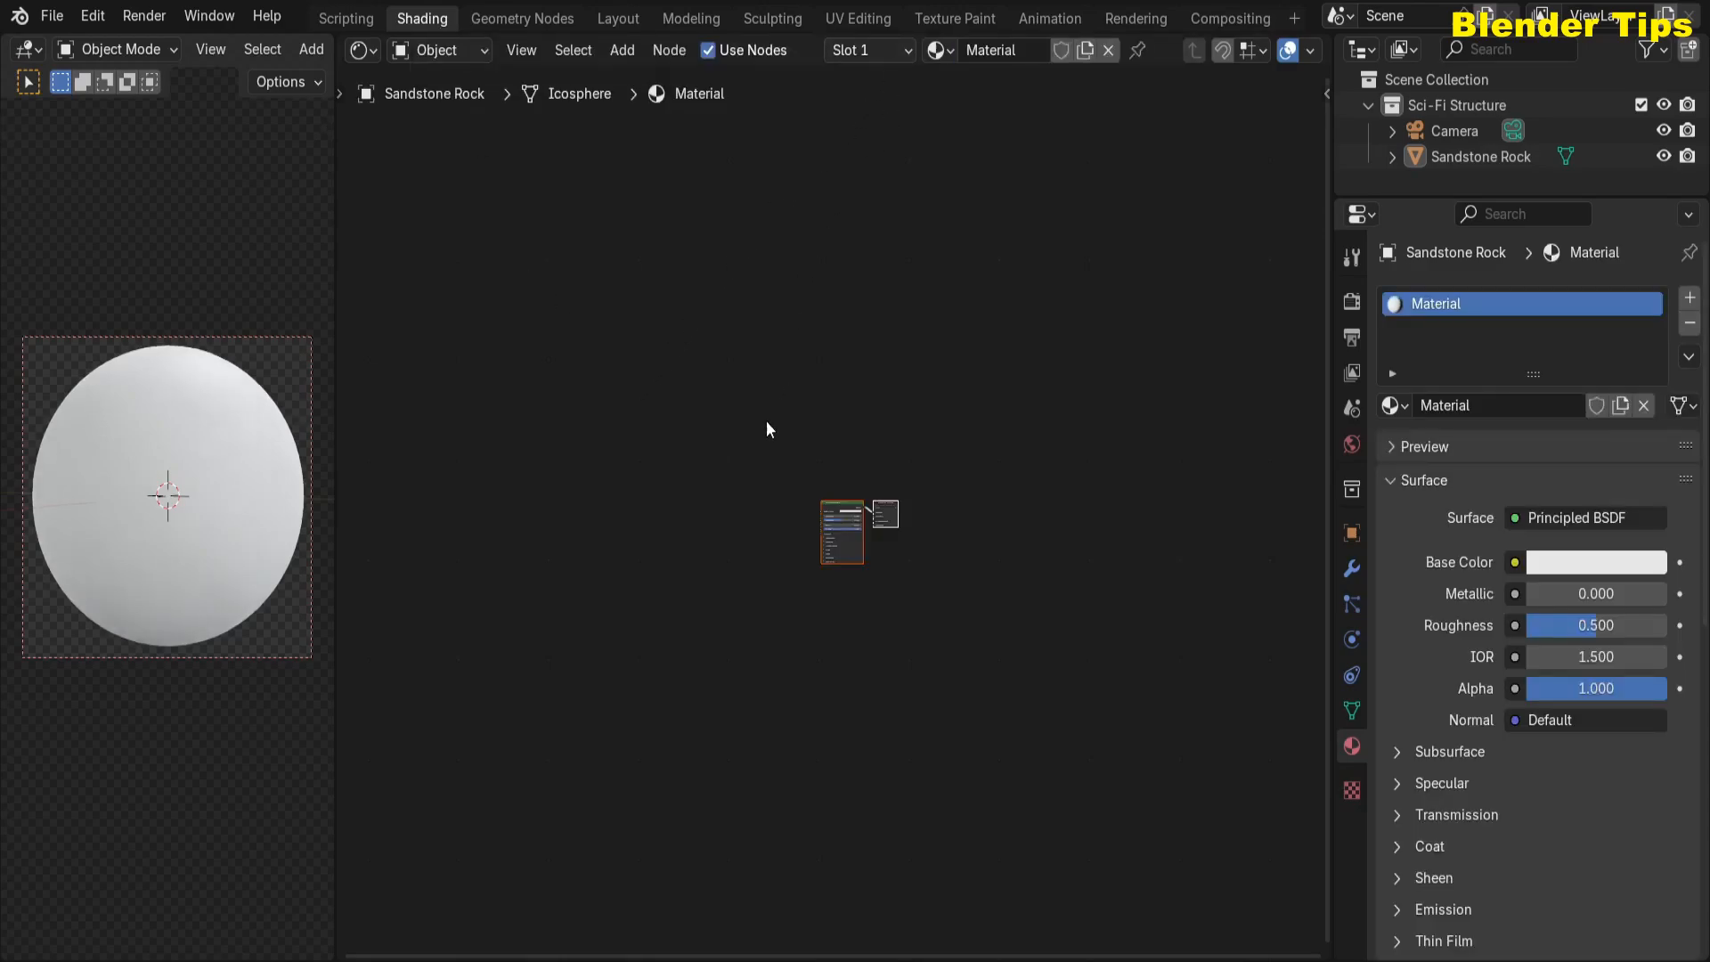
scroll(766, 429, "up", 5)
scroll(636, 408, "up", 3)
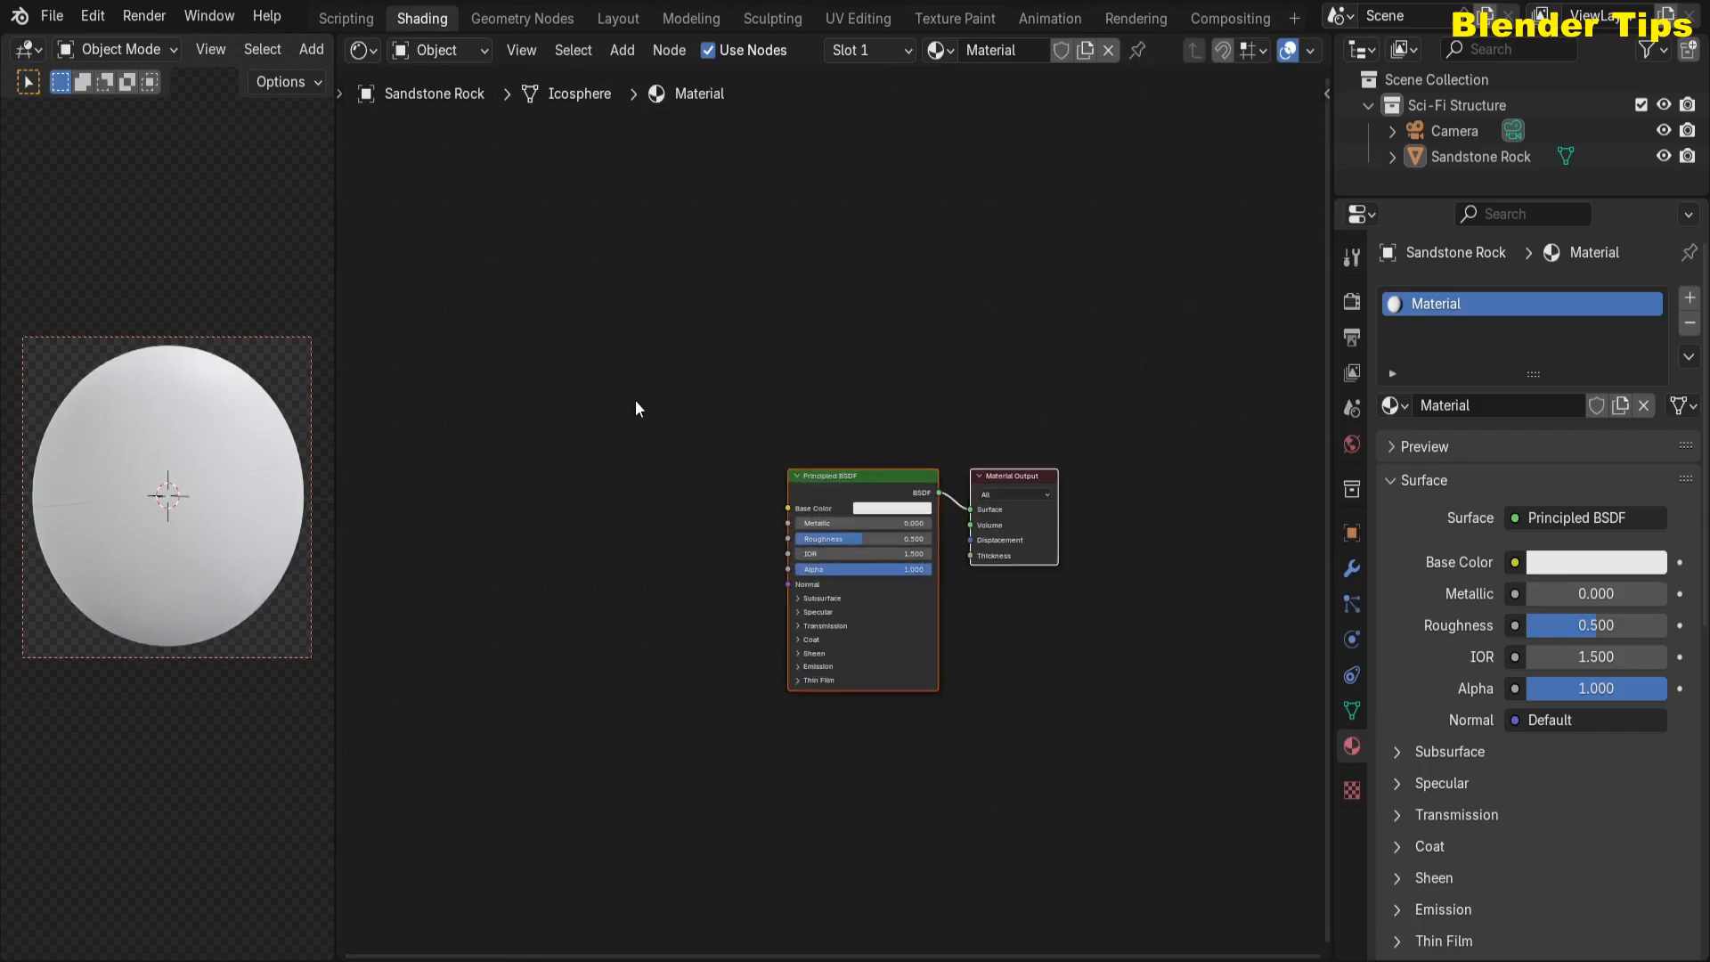
double_click(980, 51)
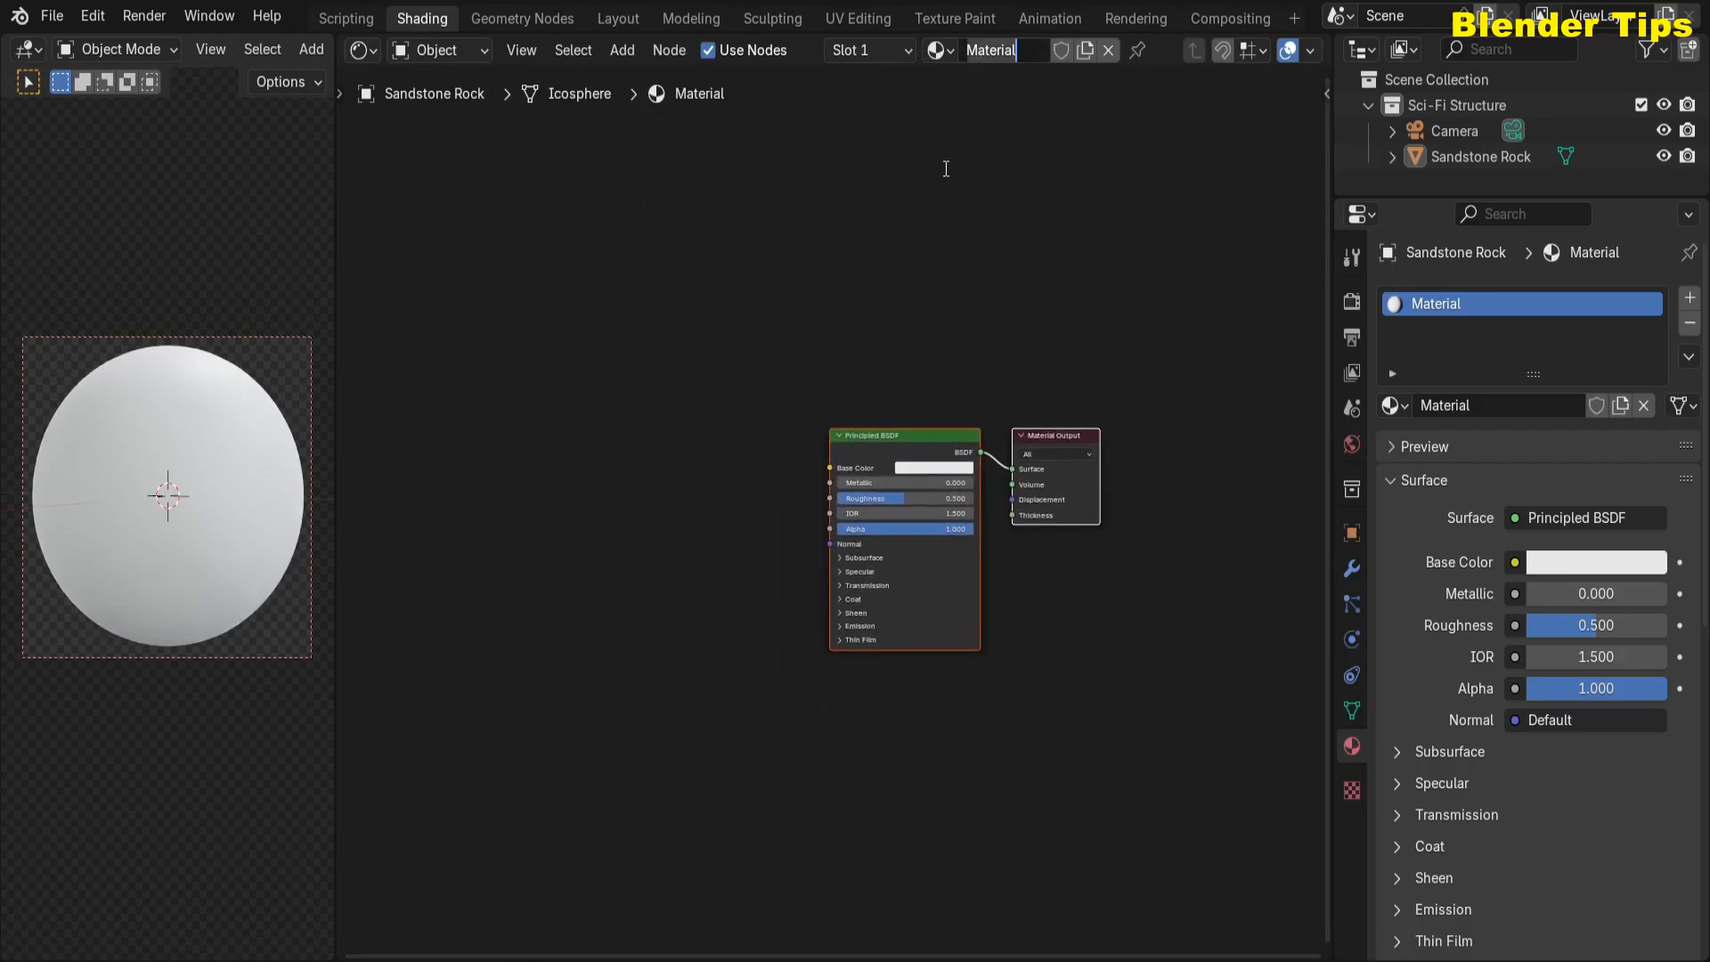
type("Sandstone Rock")
key("Return")
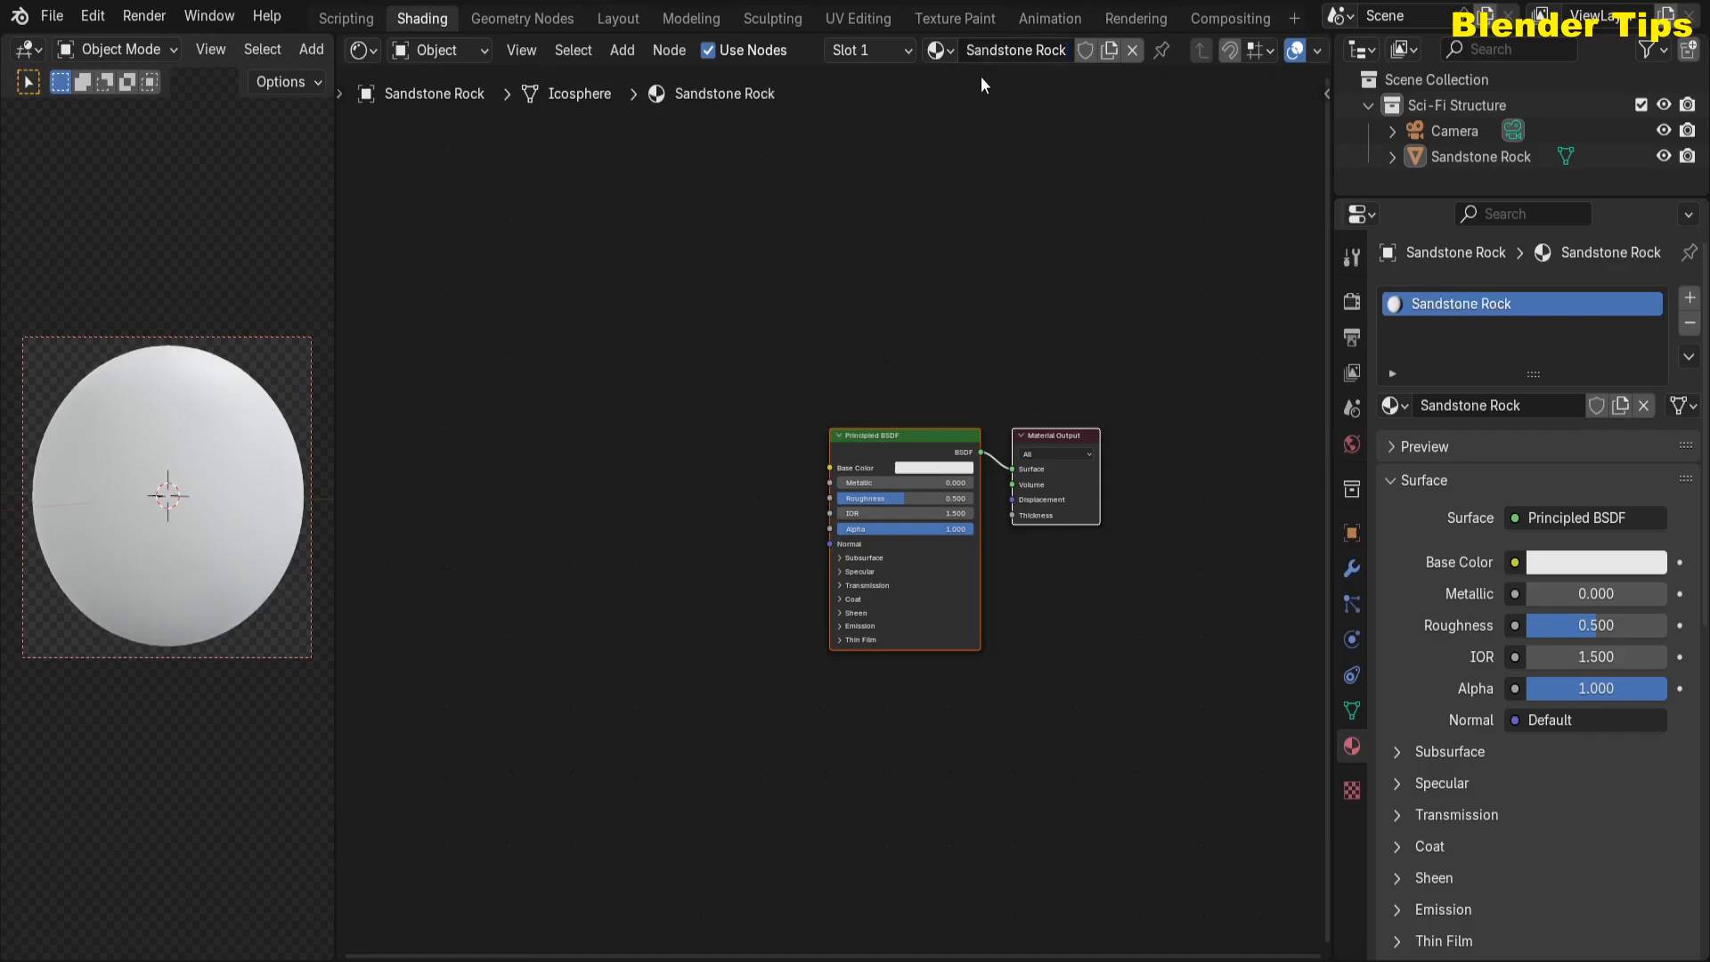
- Add a Noise Texture node and place it before the Principled BSDF, leaving a wide gap between them
scroll(737, 403, "up", 2)
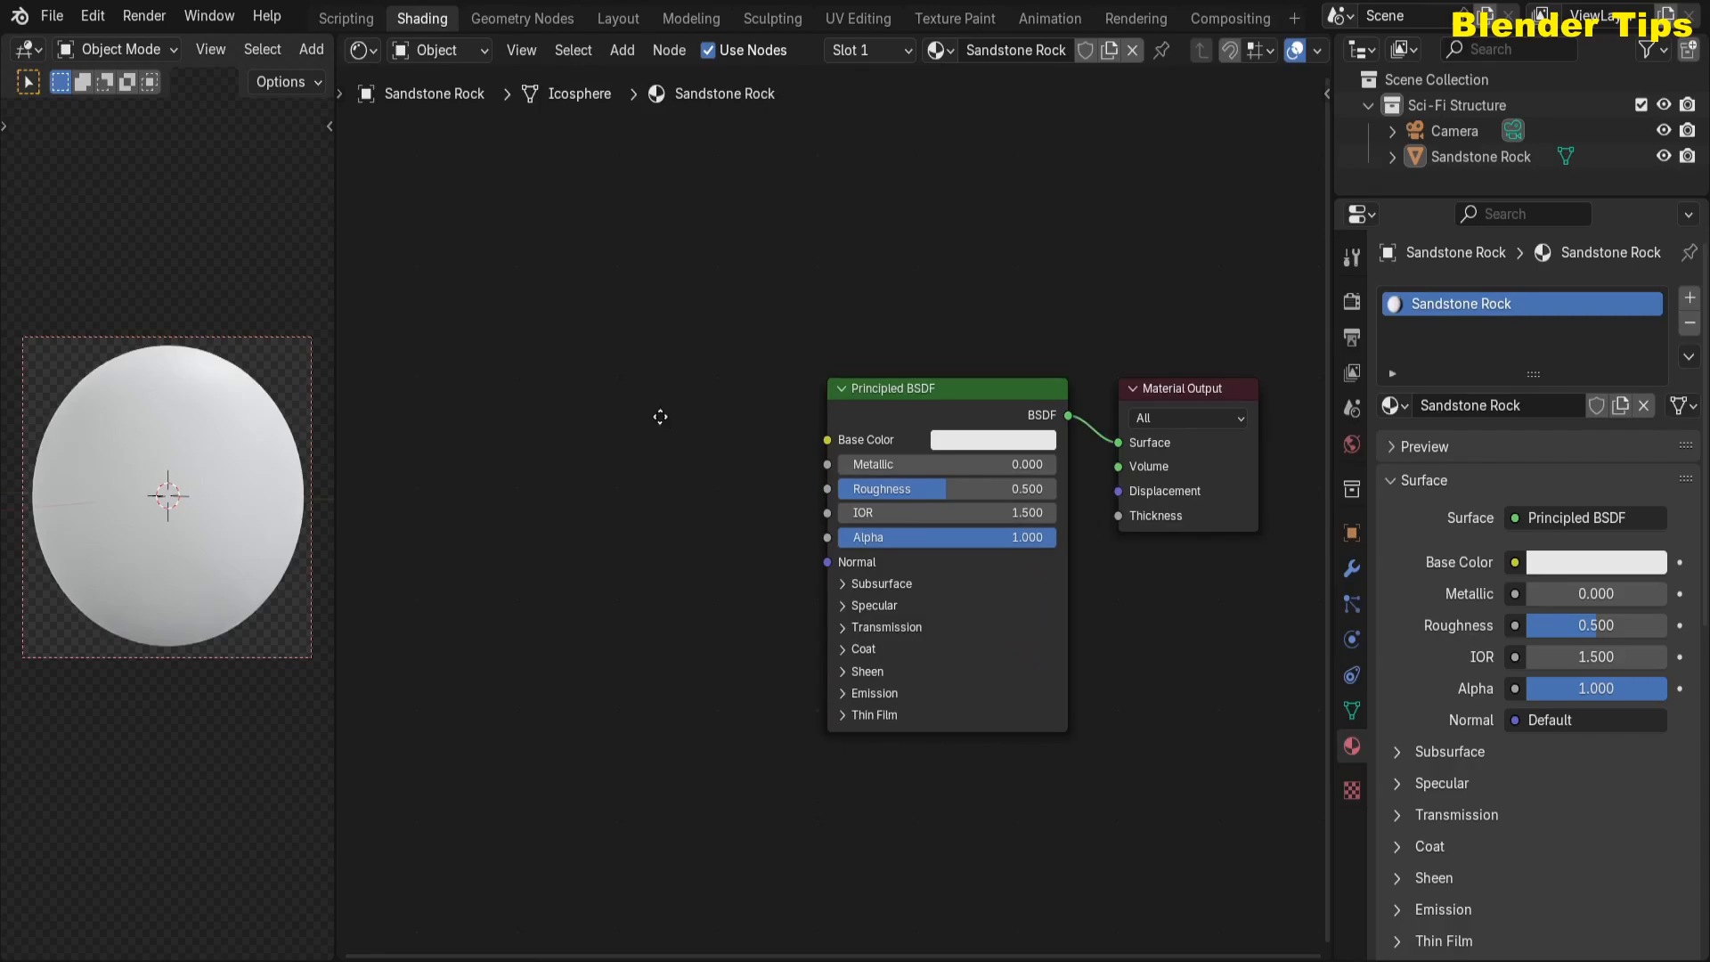
scroll(657, 413, "up", 1)
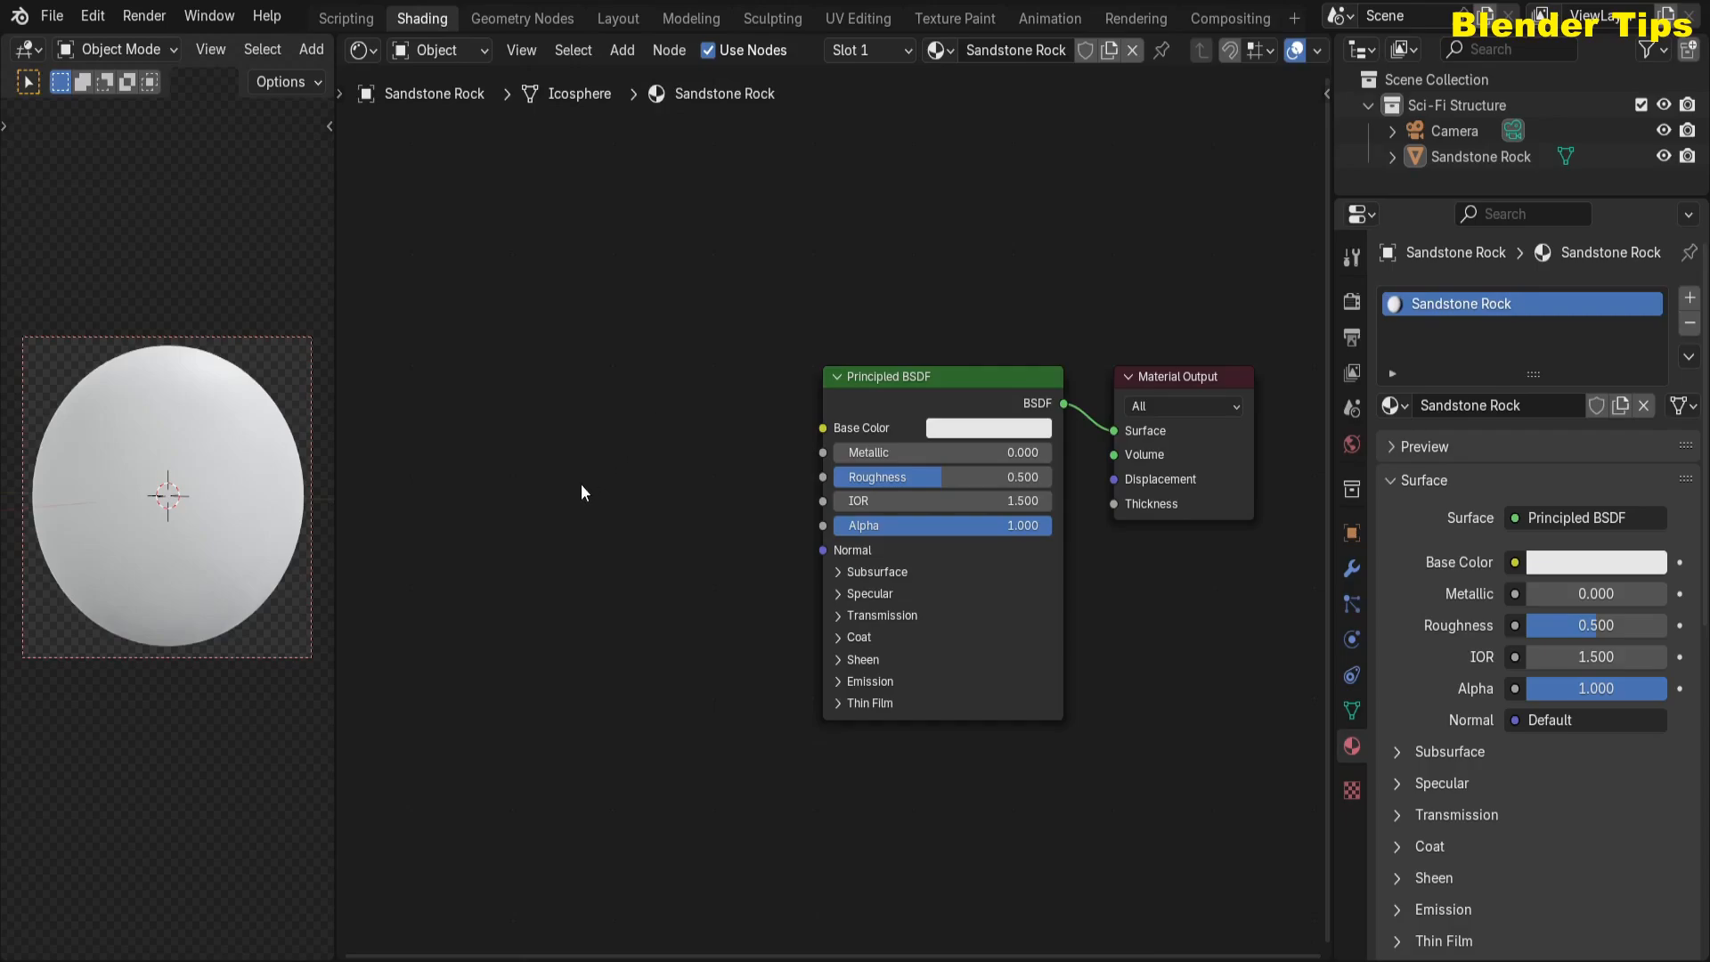
key("shift+a")
type("noi")
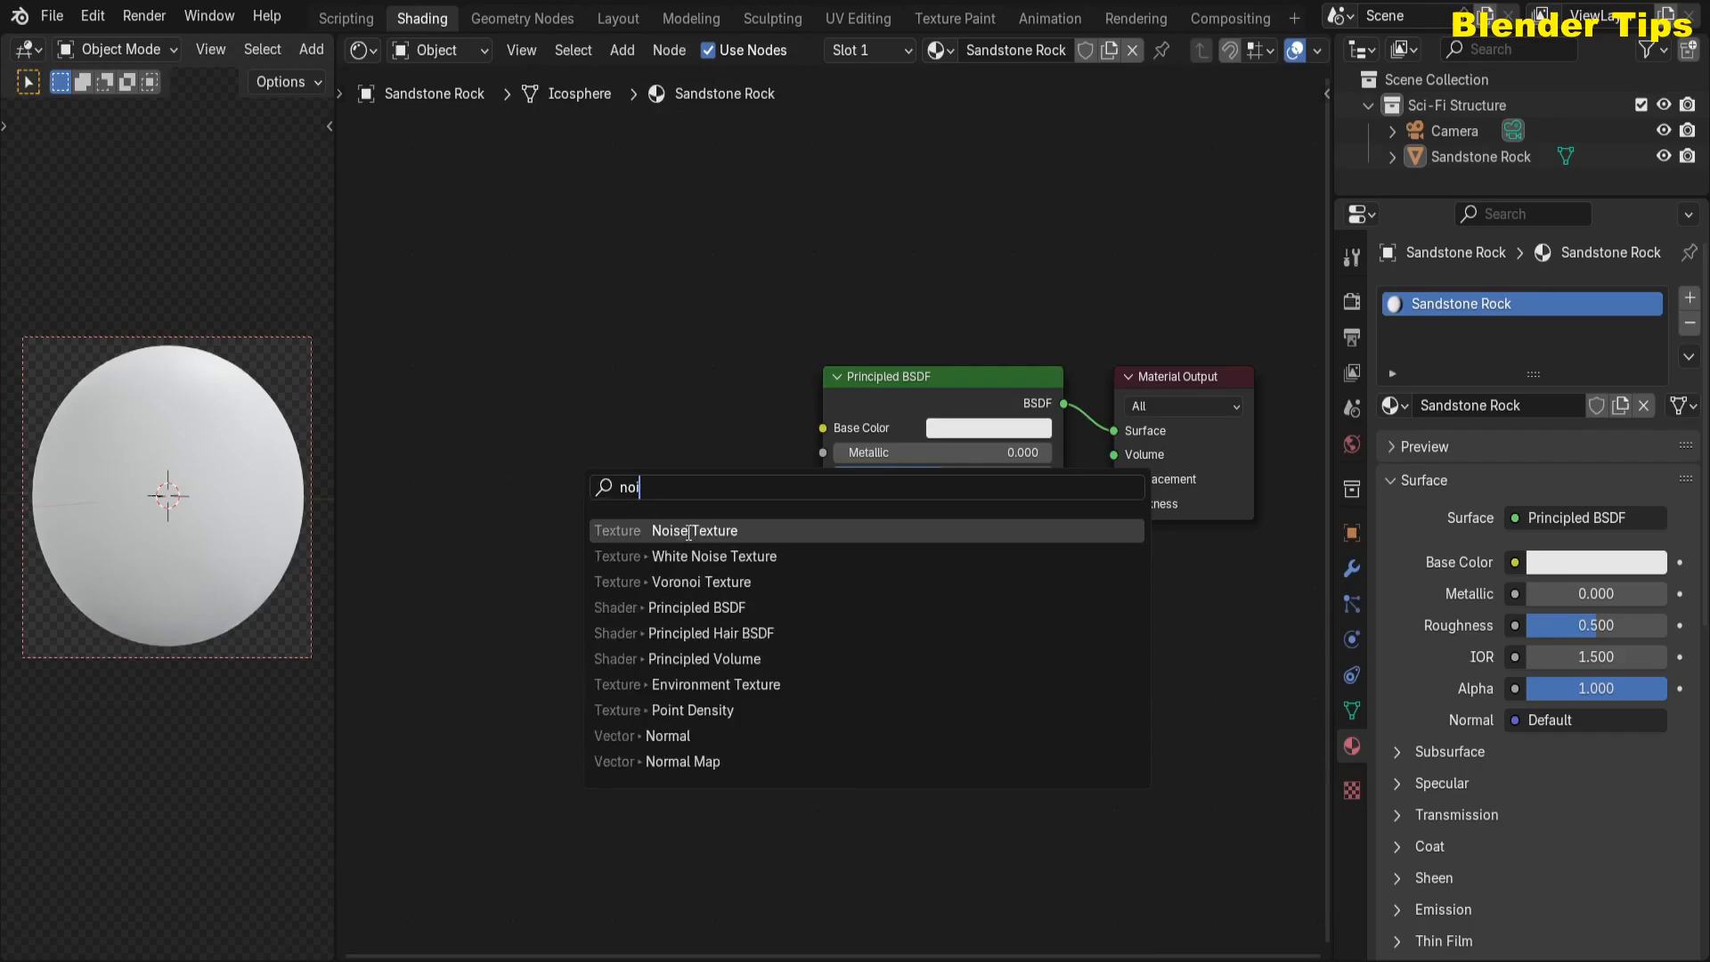
key("Return")
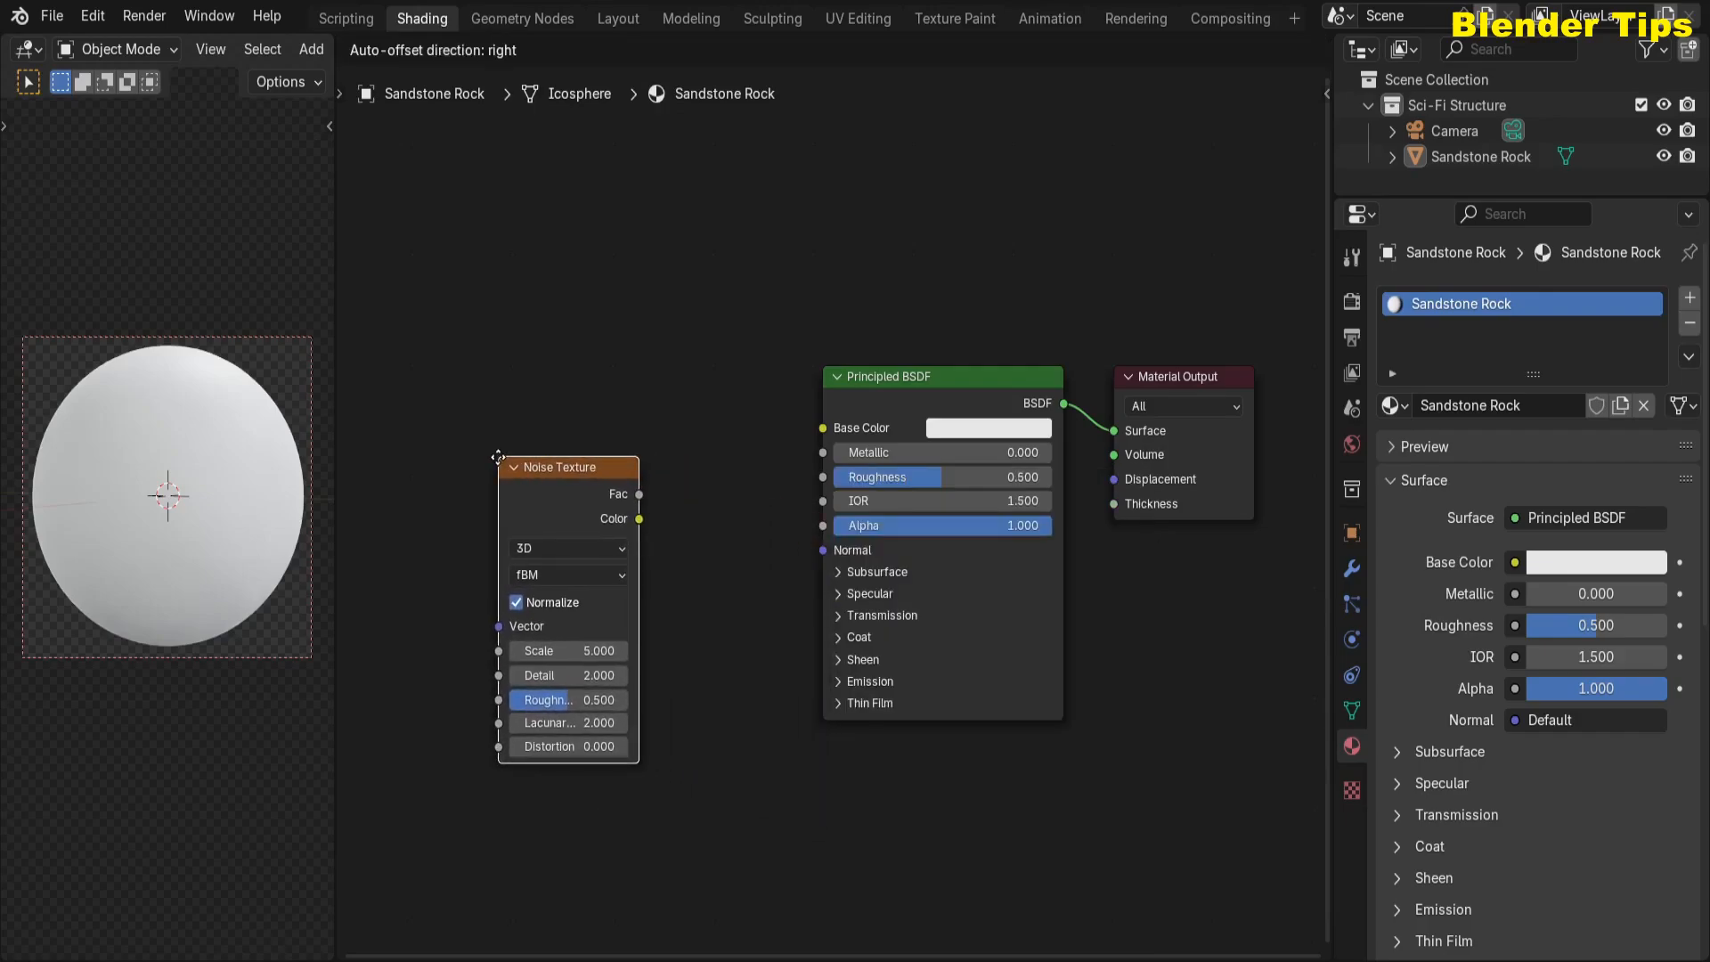
left_click(472, 456)
scroll(687, 436, "down", 2)
middle_click_drag(687, 437, 789, 419)
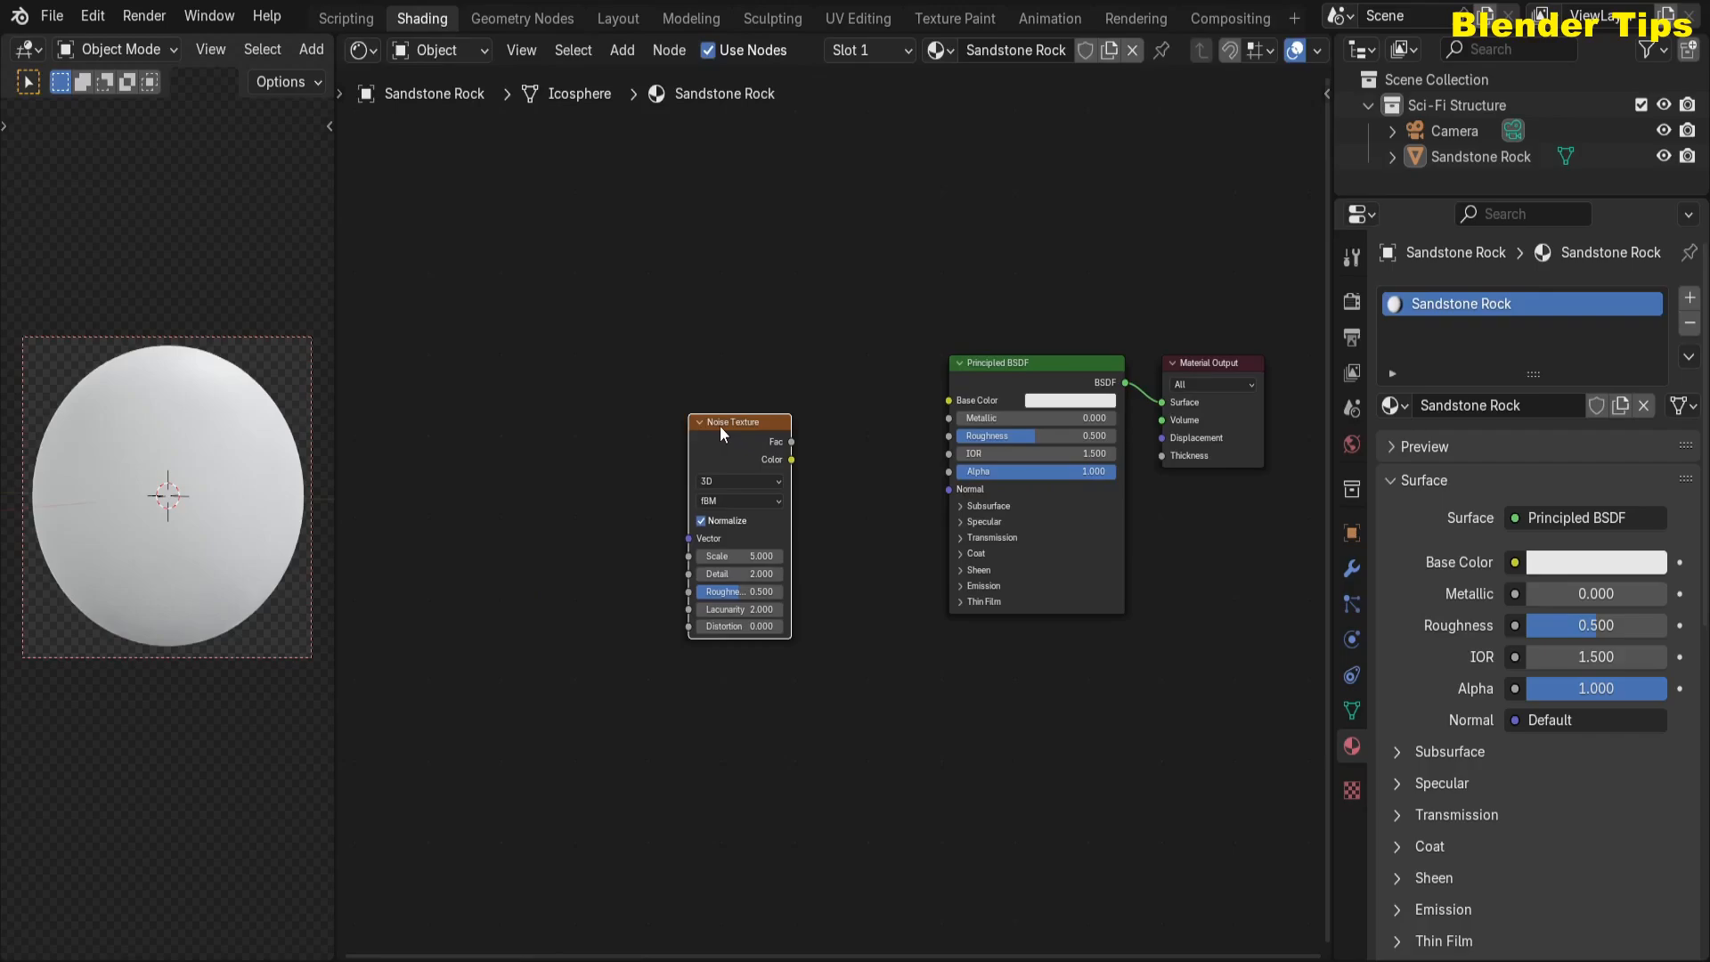
left_click_drag(720, 427, 622, 429)
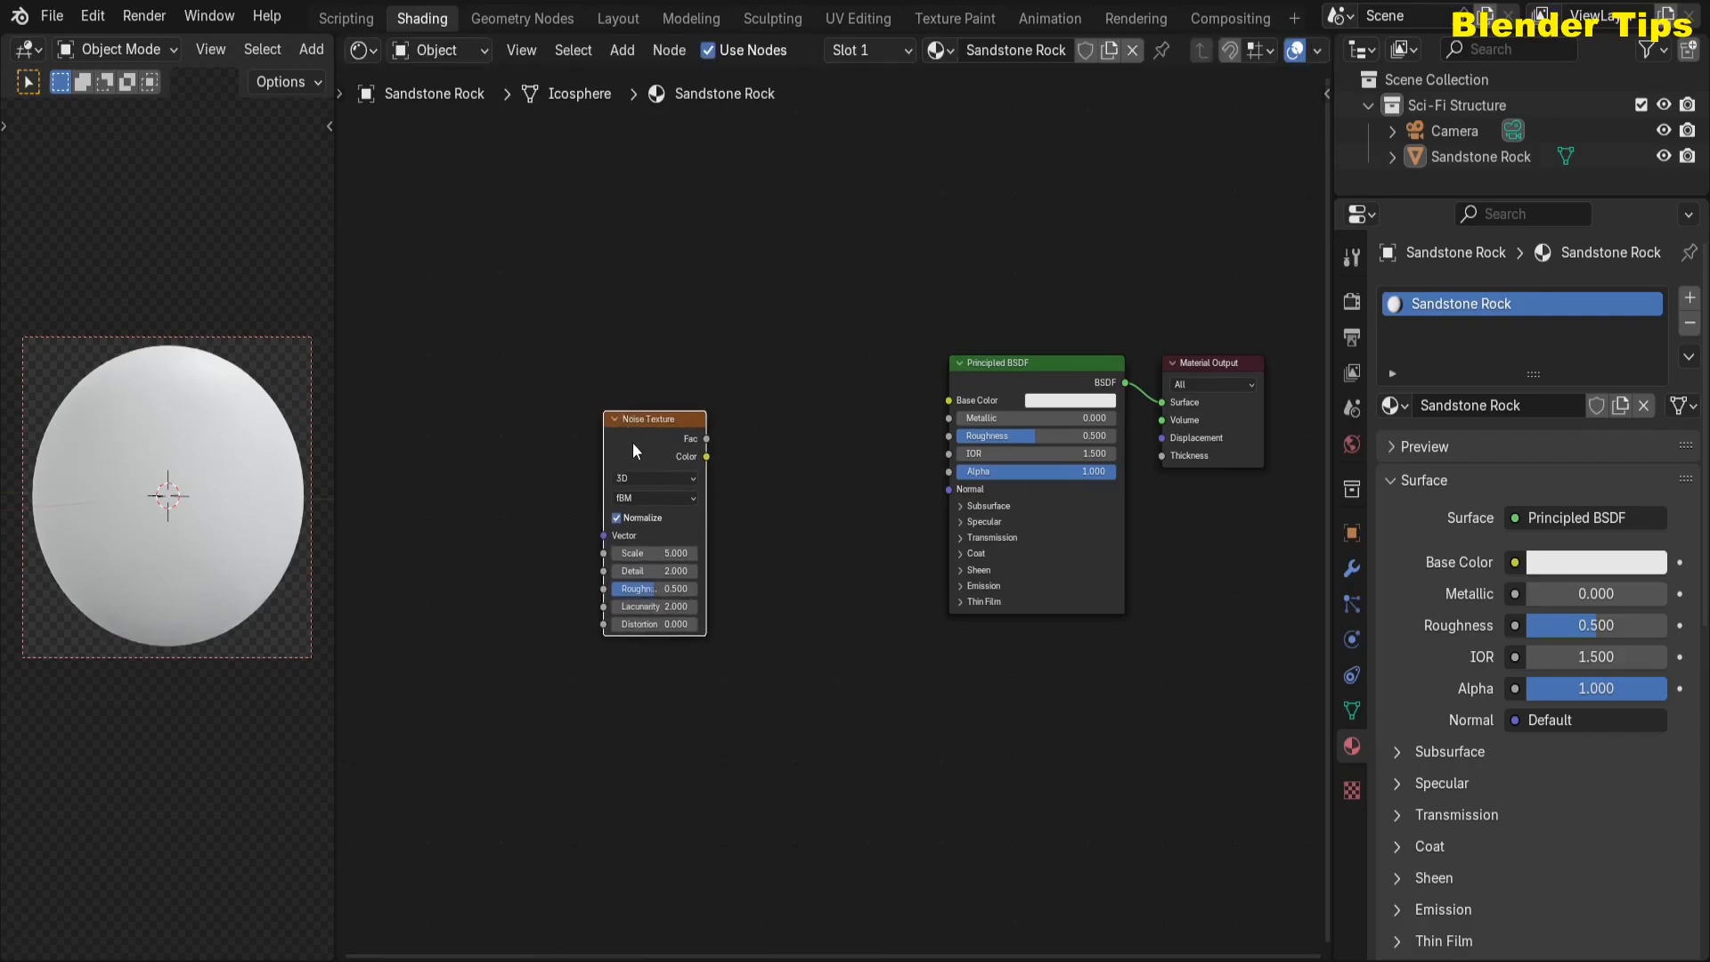
- Attach Texture Coordinate and Mapping nodes to the Noise Texture, feeding the Mapping vector from the Object coordinates
key("ctrl+t")
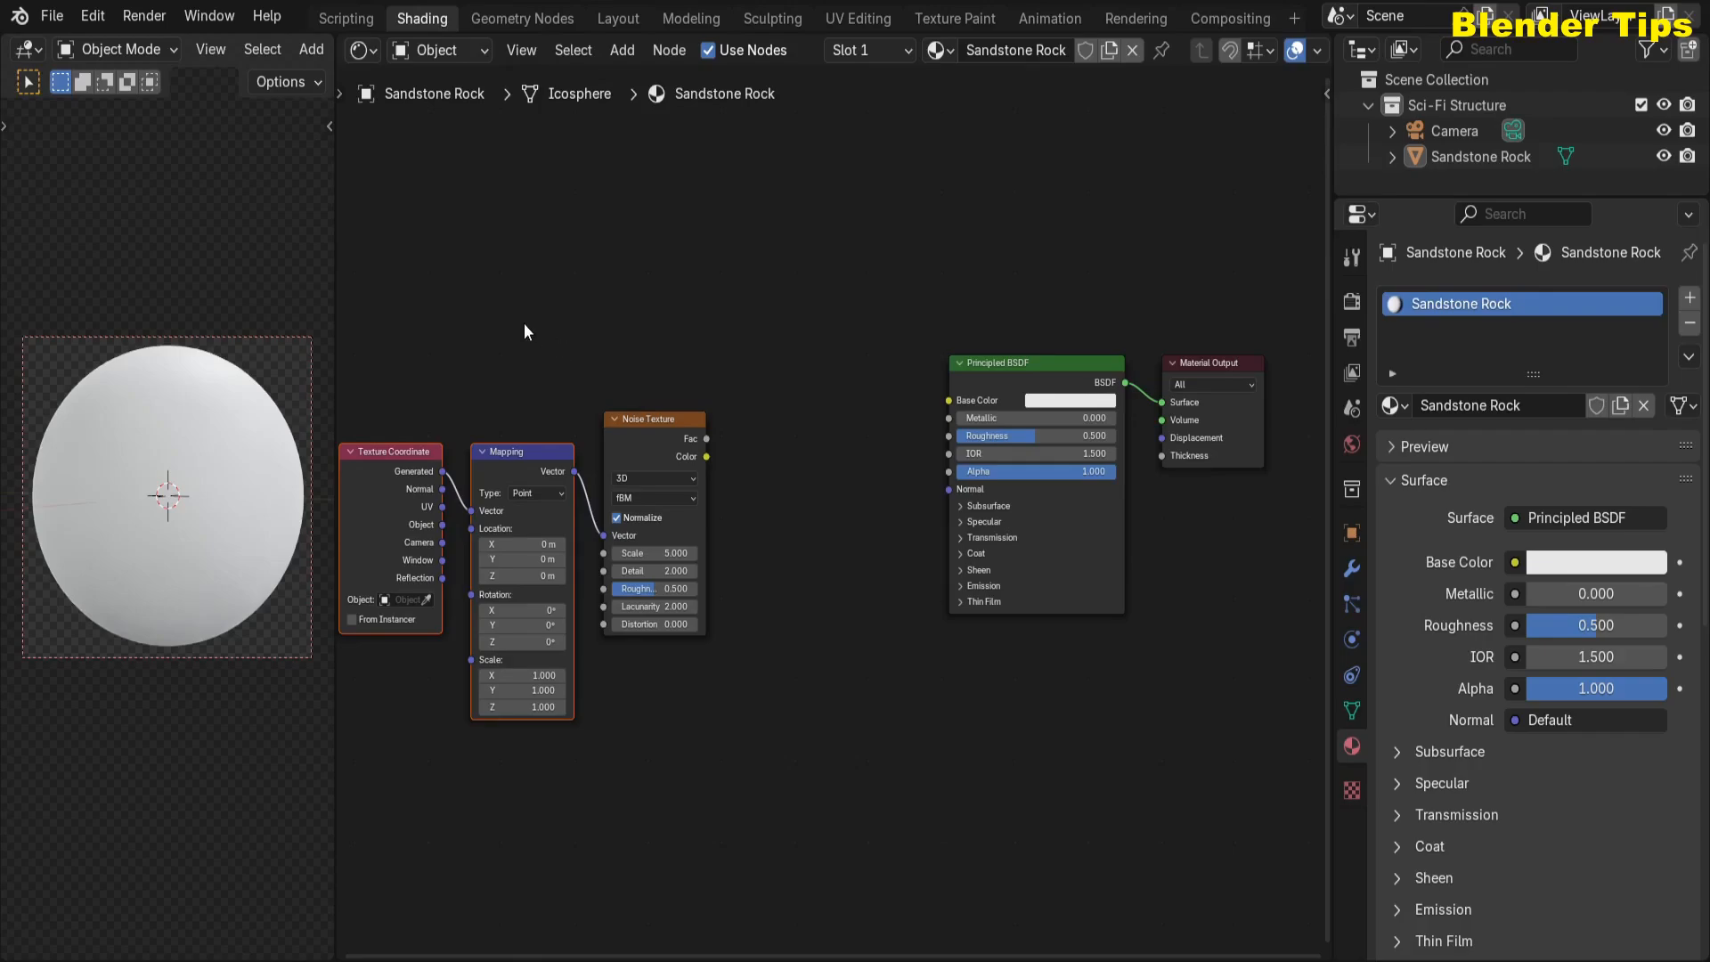
left_click(472, 358)
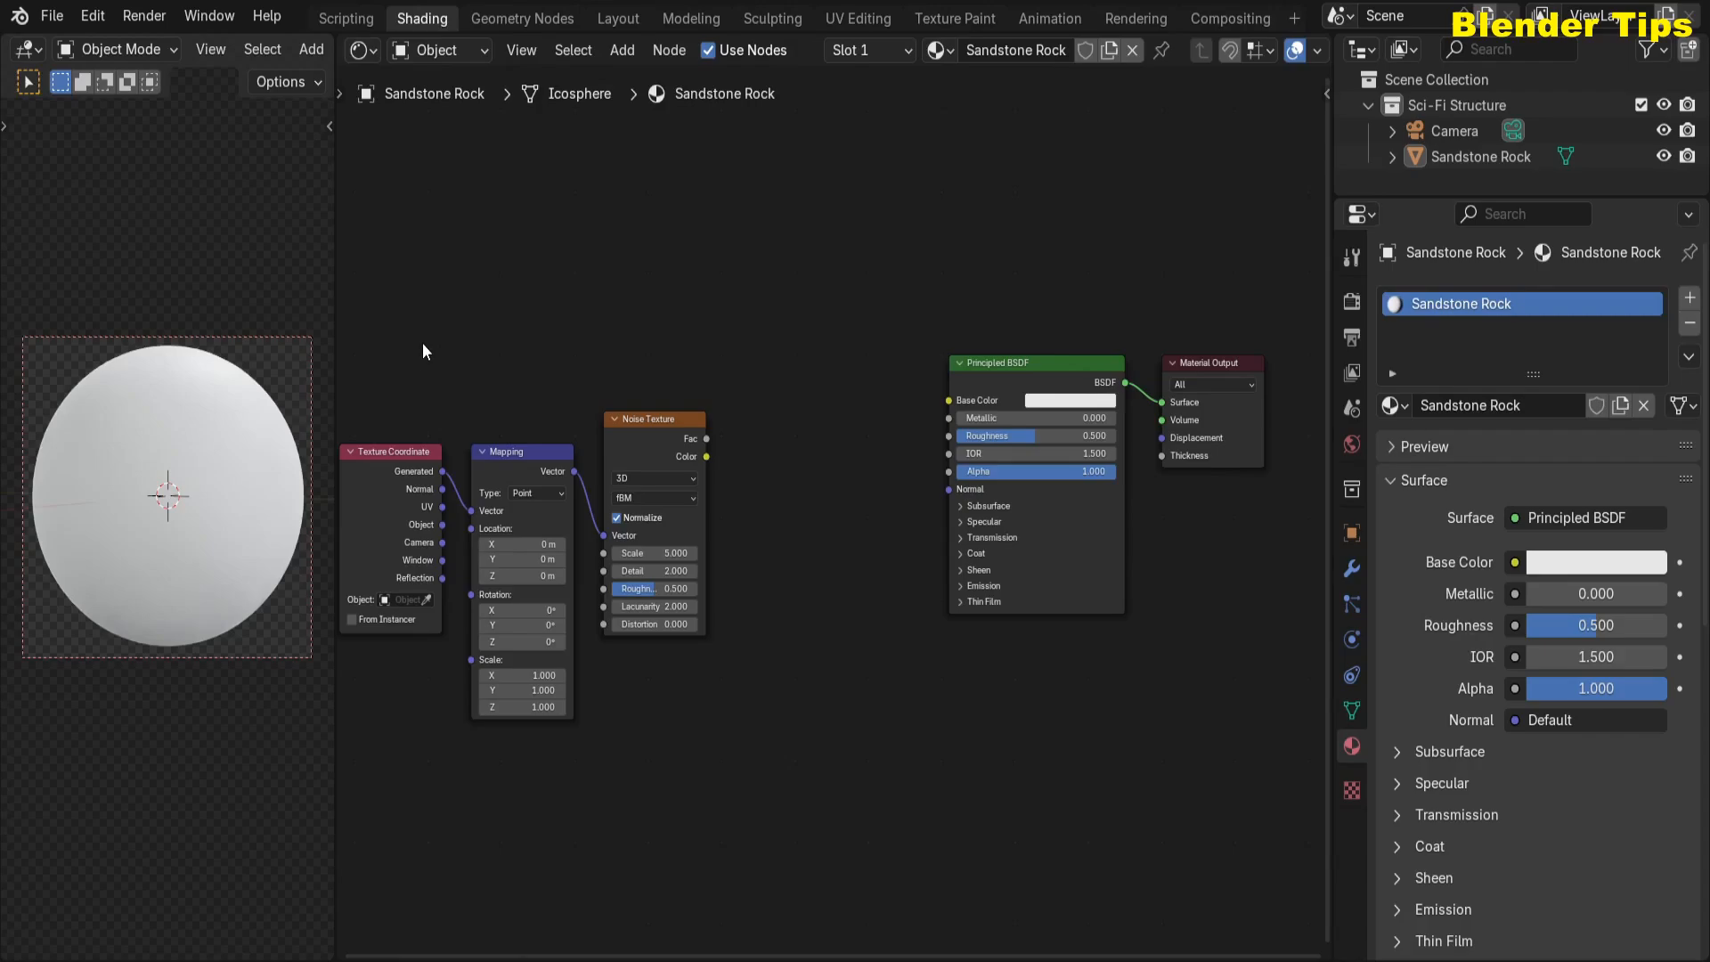
left_click_drag(433, 523, 469, 511)
scroll(489, 319, "up", 4)
scroll(489, 318, "down", 2)
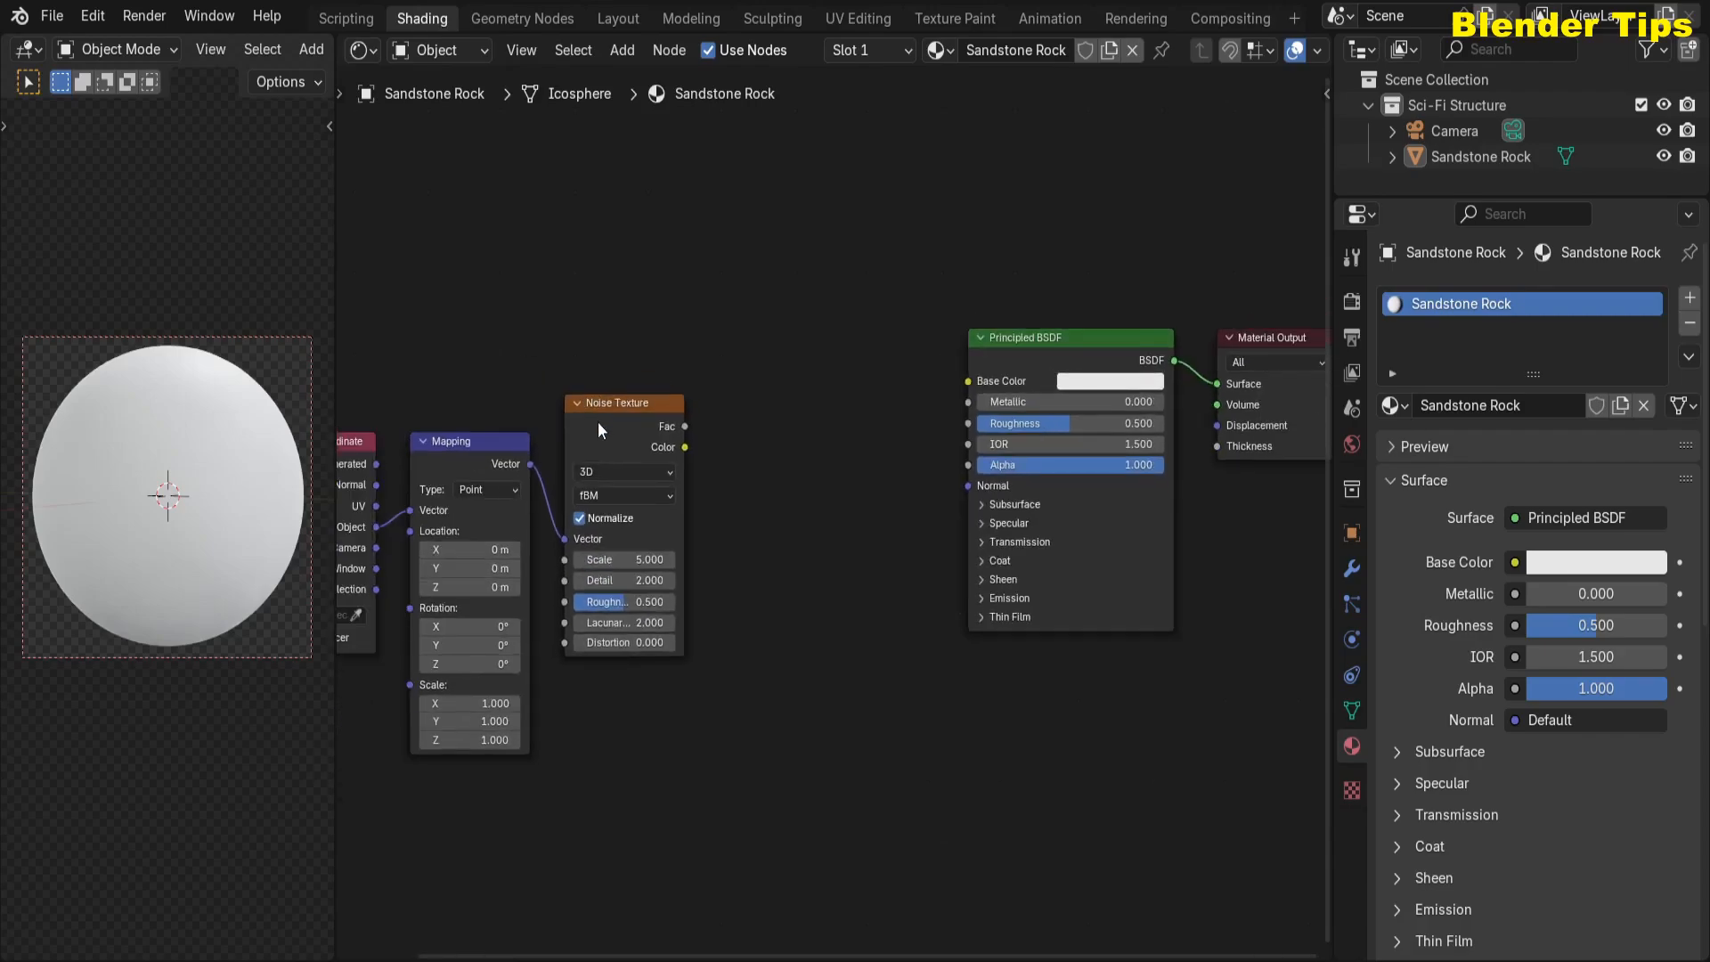
- Space the Noise Texture from the Mapping node, set its Scale to 15 and preview its Fac output on the sphere
left_click_drag(604, 423, 629, 424)
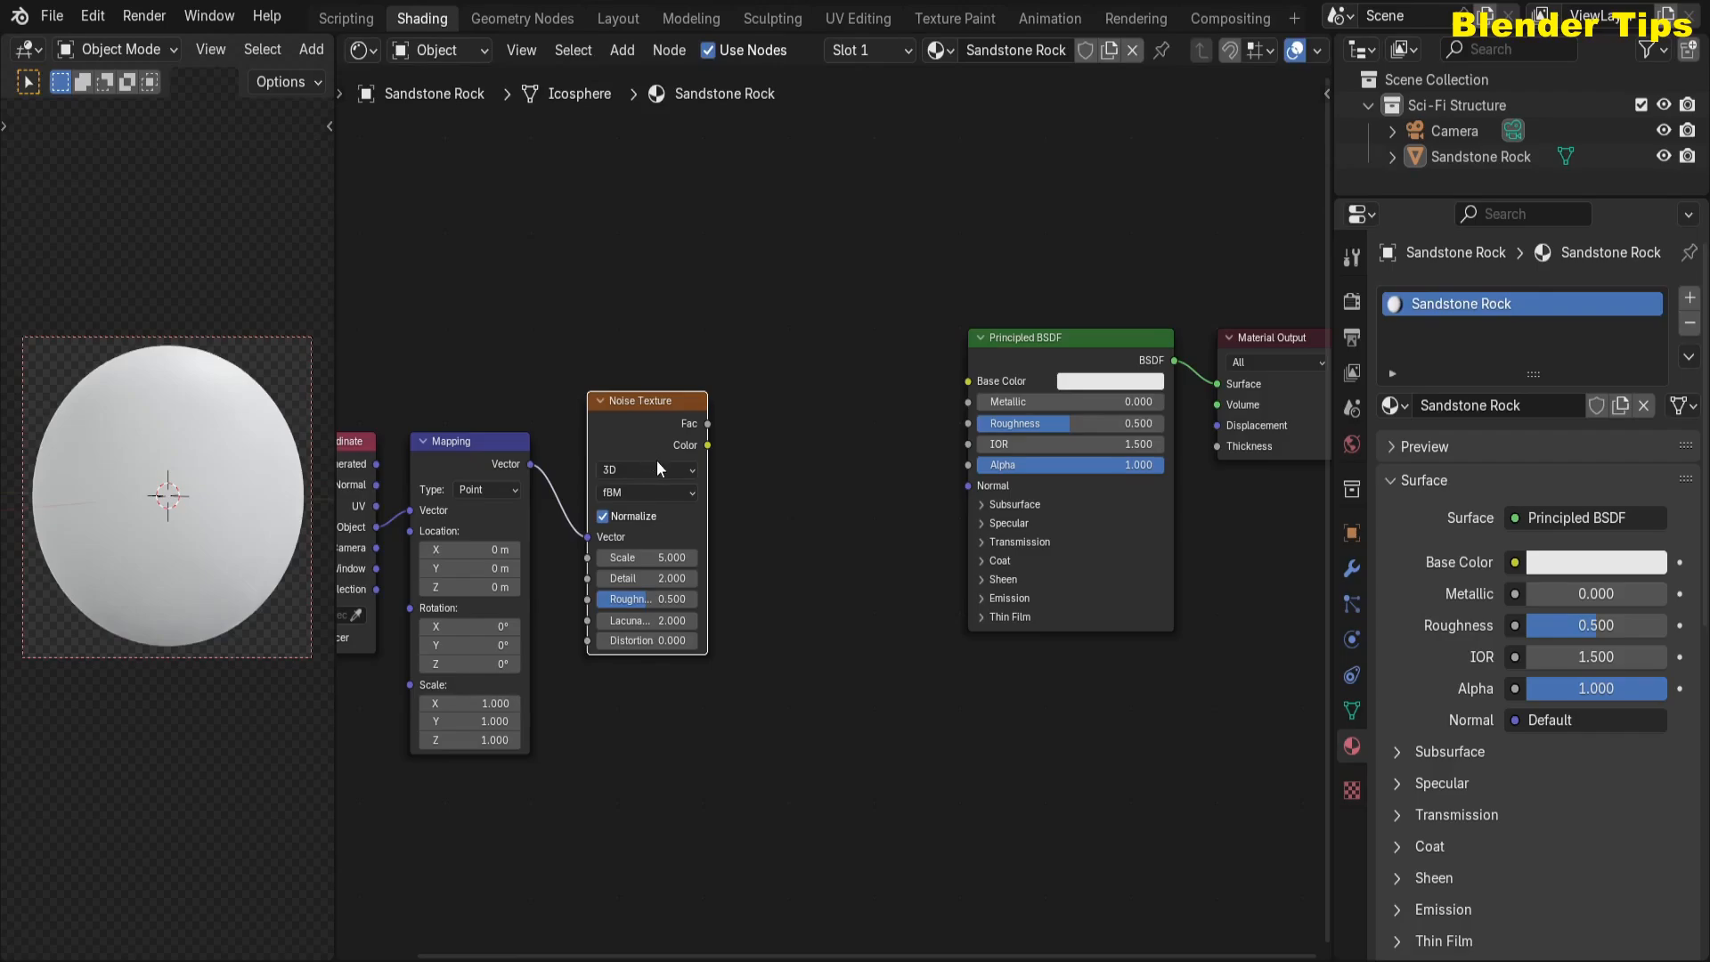
left_click(622, 557)
type("15")
key("Return")
left_click(646, 422, "ctrl+shift")
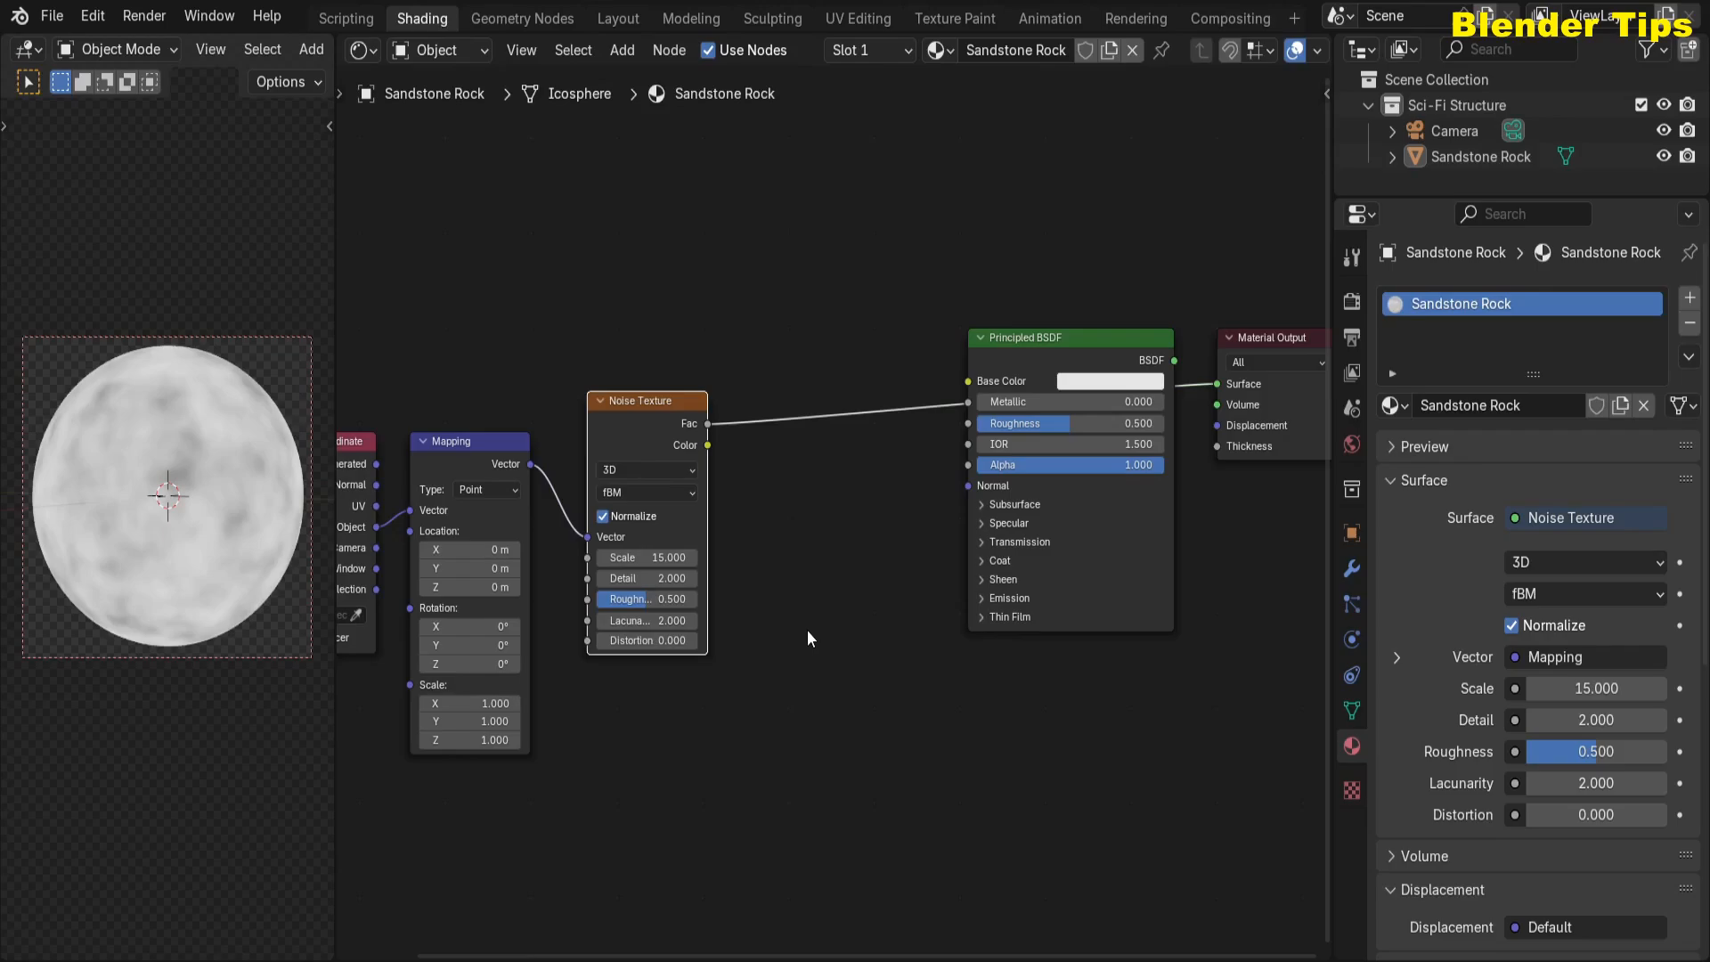
- Set the Noise Texture's Detail to 15 and its Roughness to 0.45
left_click_drag(677, 579, 784, 579)
left_click(649, 601)
type(".450")
key("Return")
- Move the Principled BSDF and Material Output nodes farther away from the Noise Texture to make room for more nodes
scroll(832, 611, "up", 2)
scroll(831, 611, "down", 1)
middle_click_drag(814, 593, 563, 666)
left_click_drag(721, 238, 1157, 751)
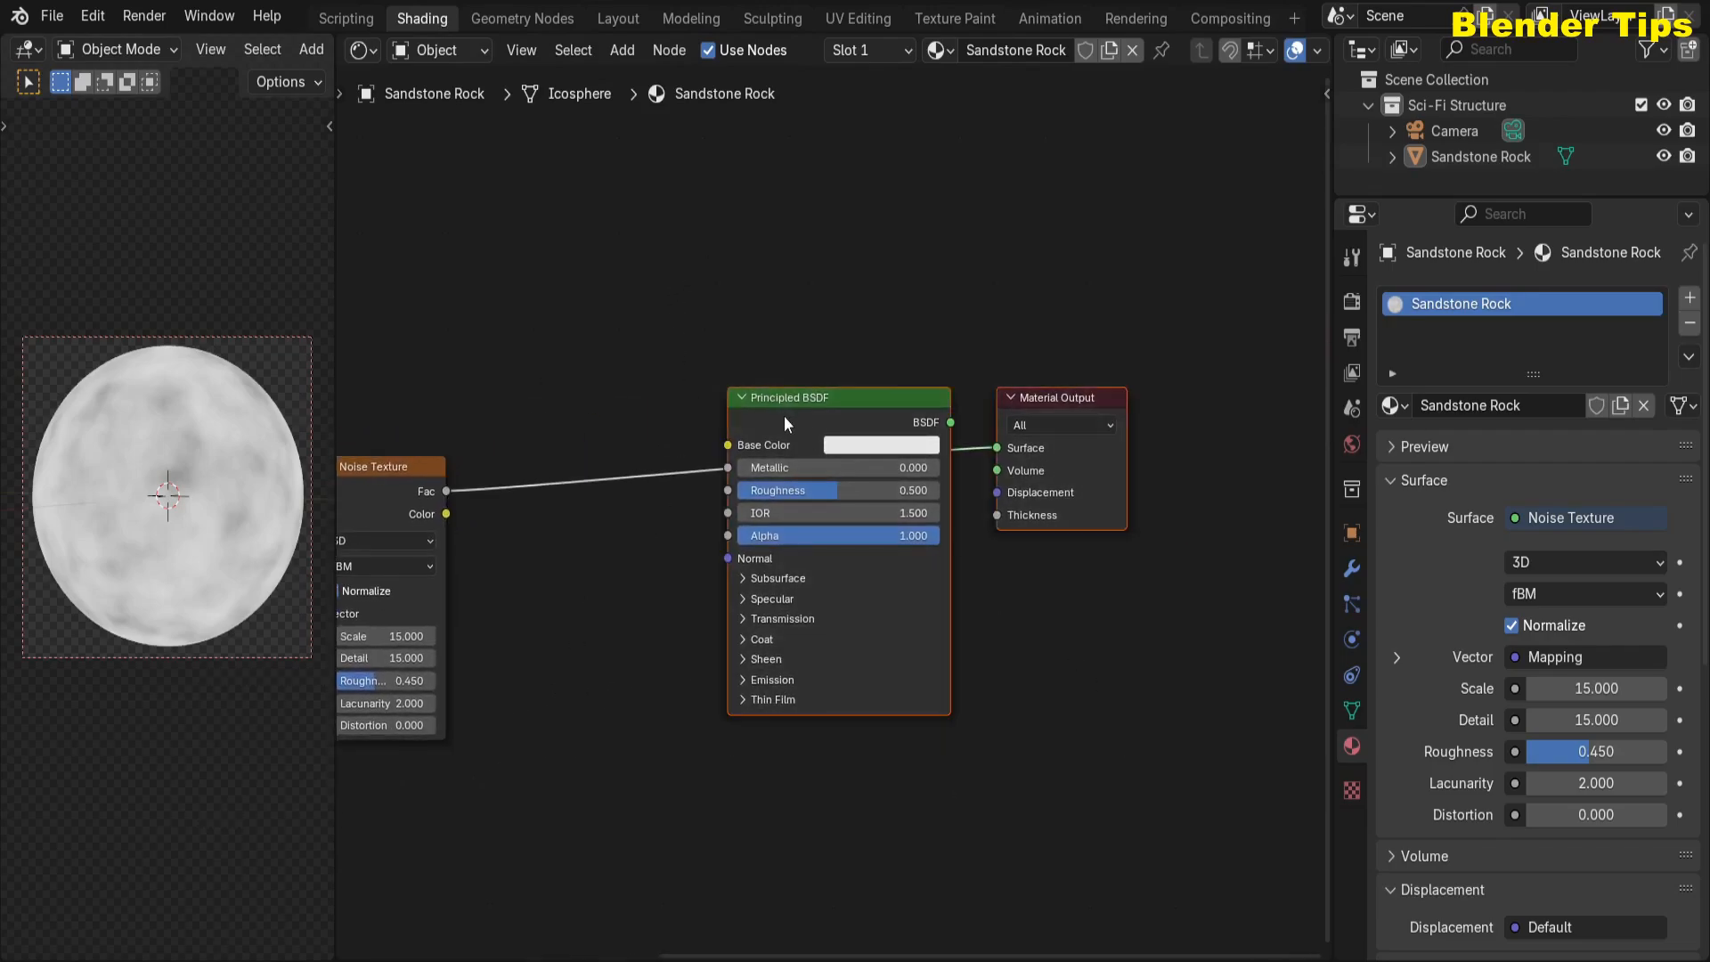
left_click_drag(784, 415, 1202, 416)
scroll(586, 672, "down", 1)
middle_click_drag(592, 668, 713, 595)
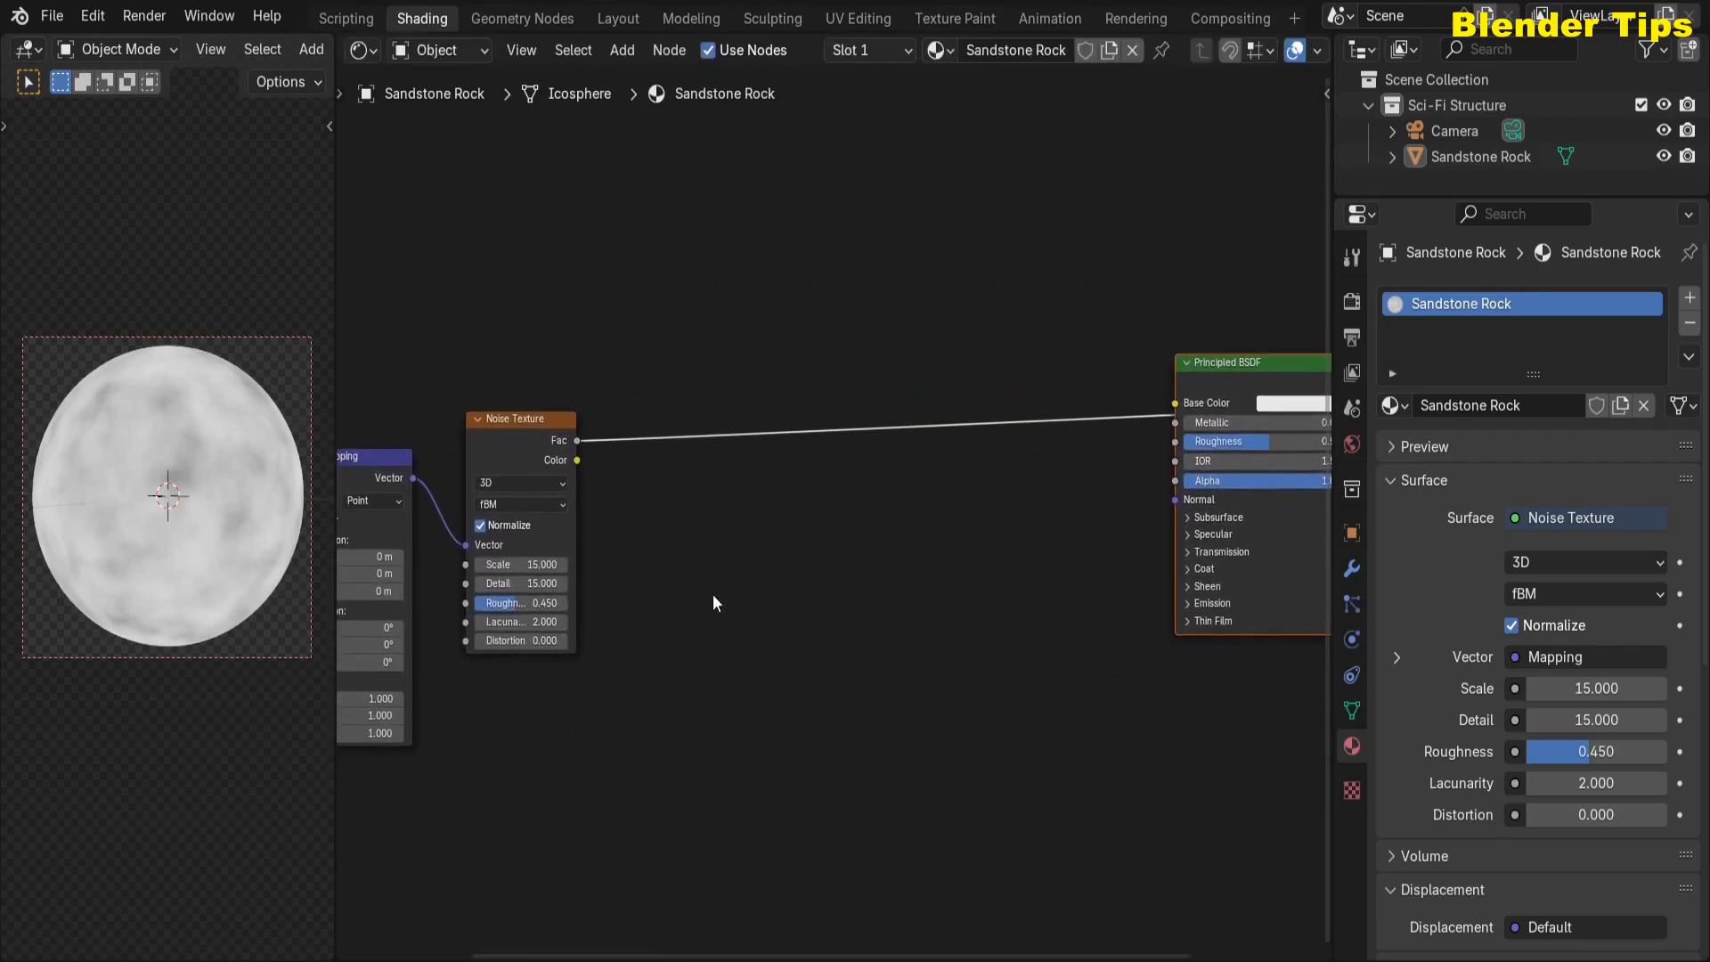
left_click(767, 552)
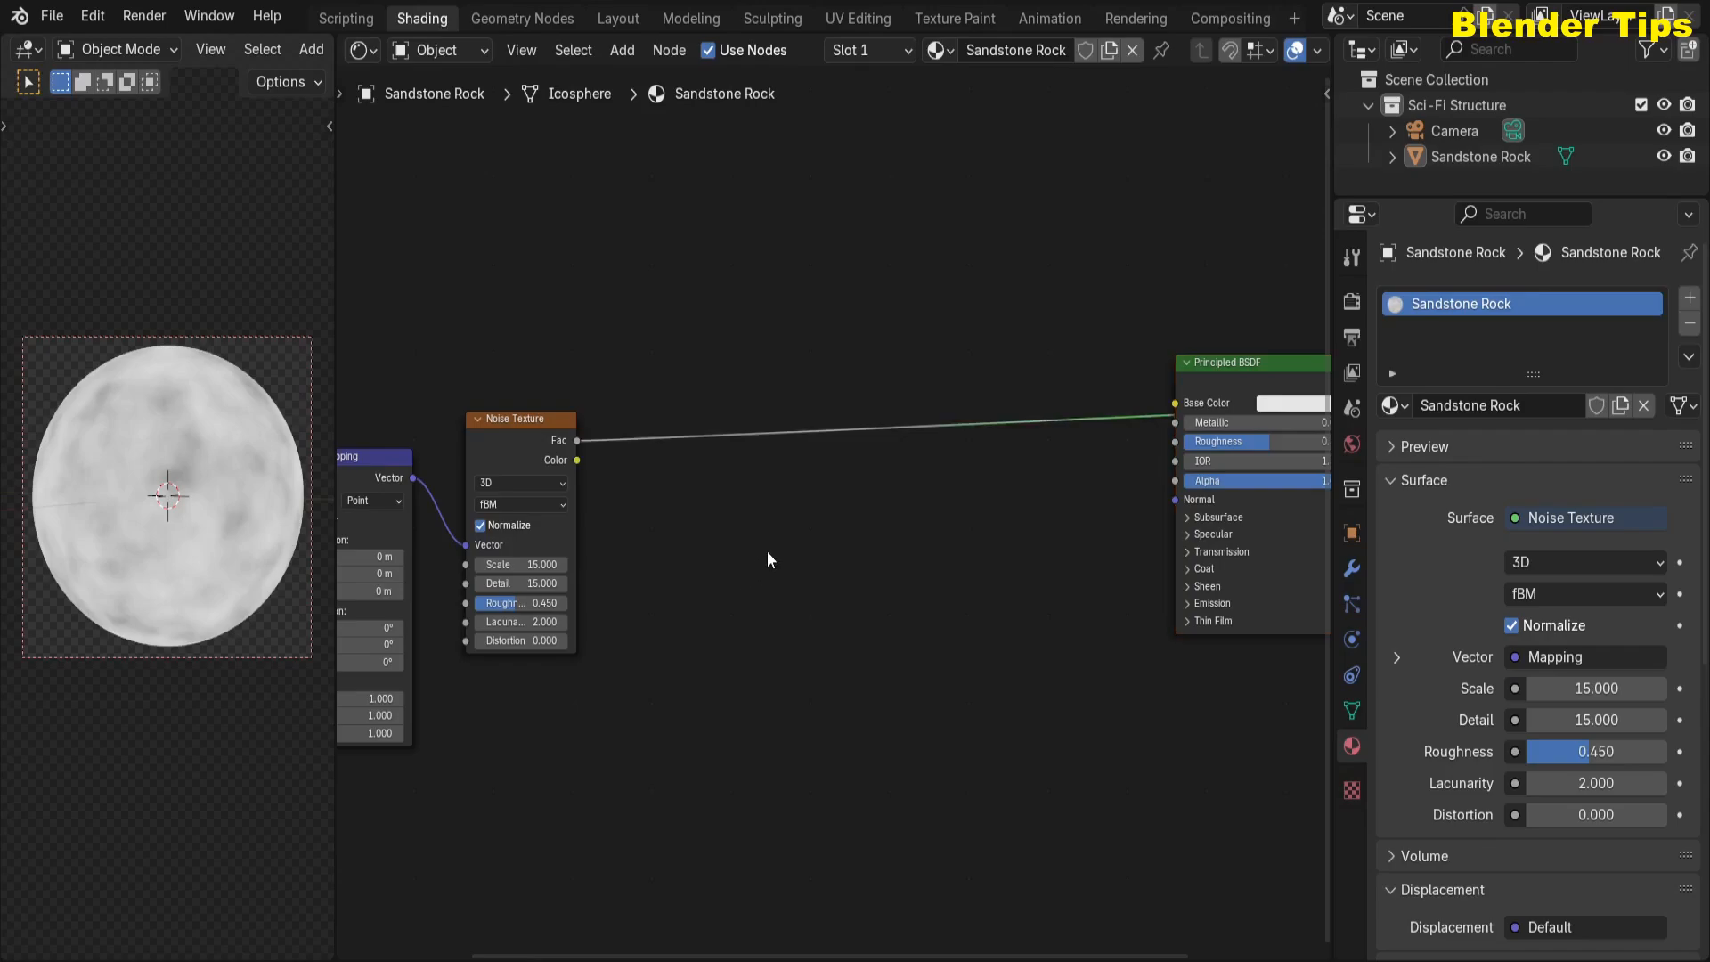
- Insert a color Mix node on the link between the Noise Texture and the Material Output
key("shift+a")
type("mi")
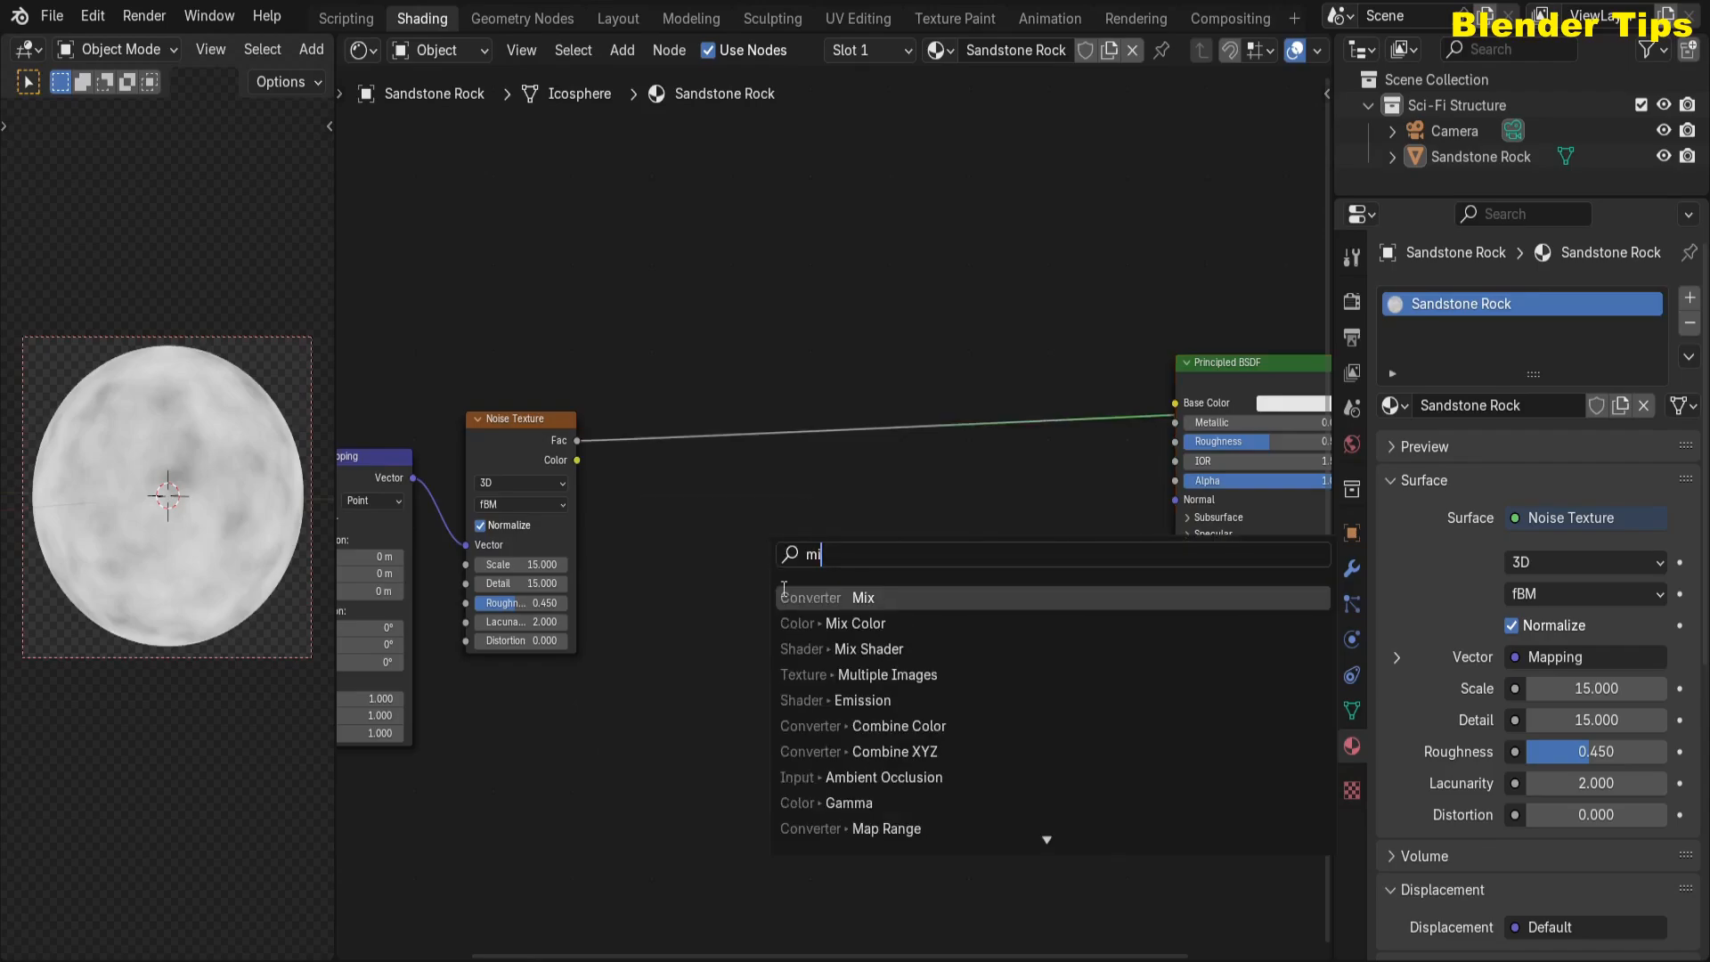
key("Return")
left_click(692, 452)
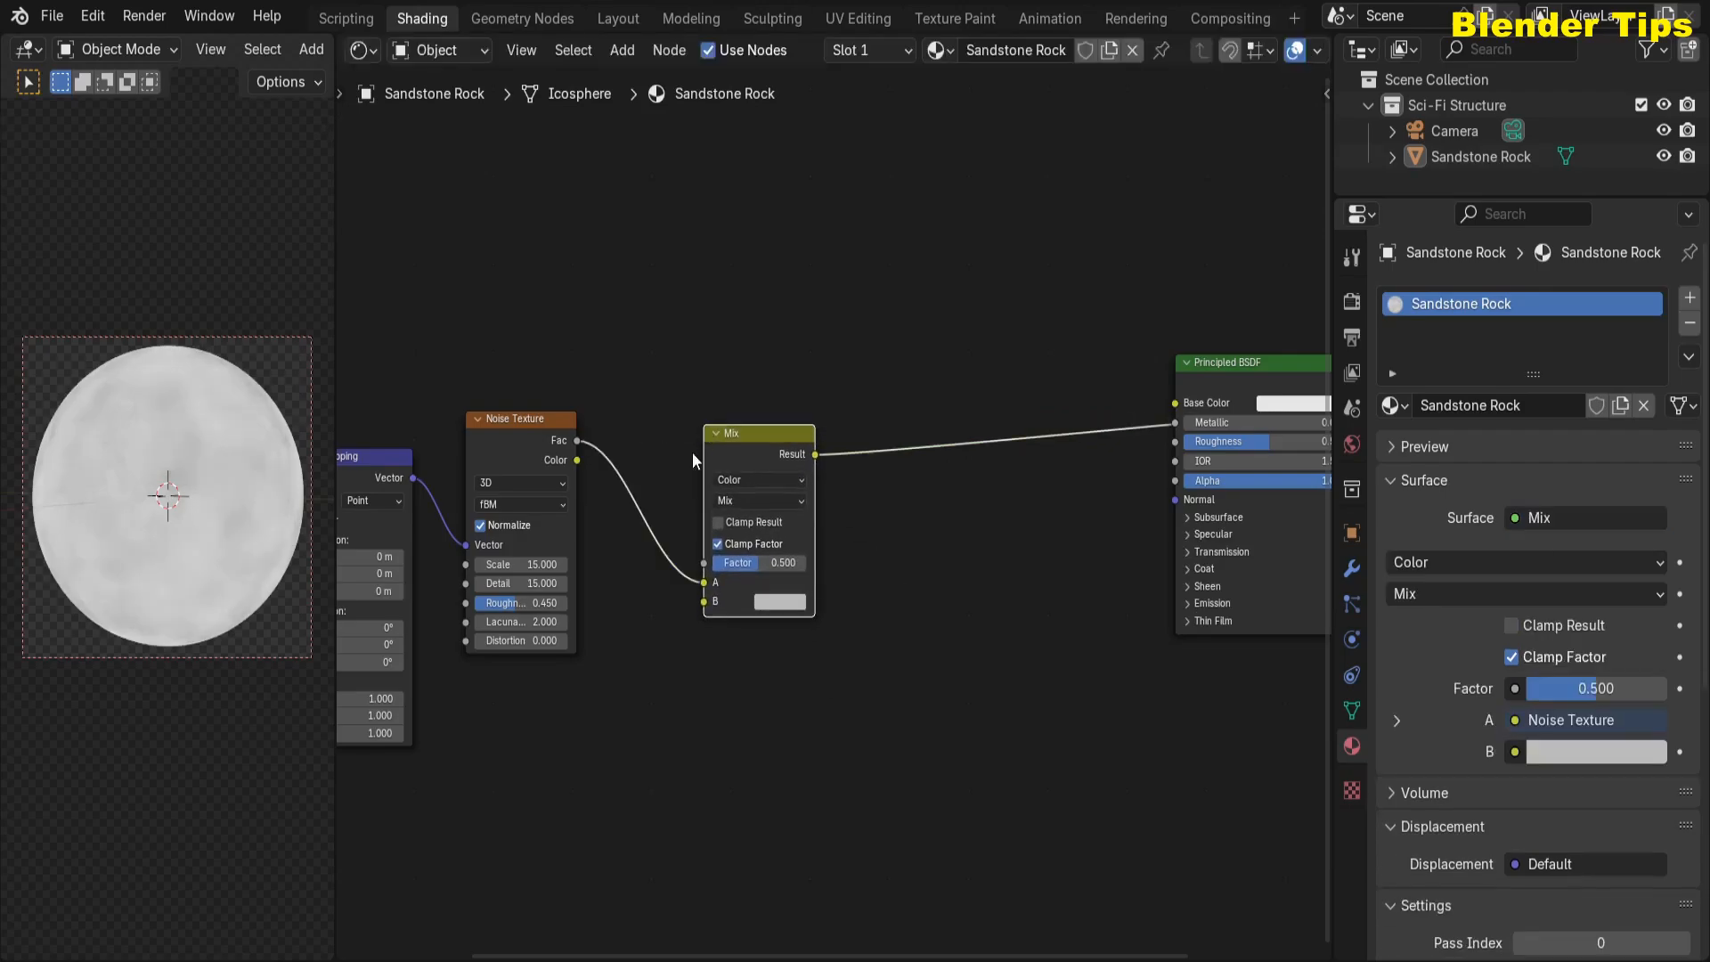
- Change the Mix node's blending mode to Linear Light
scroll(681, 591, "up", 2)
middle_click_drag(612, 604, 796, 575)
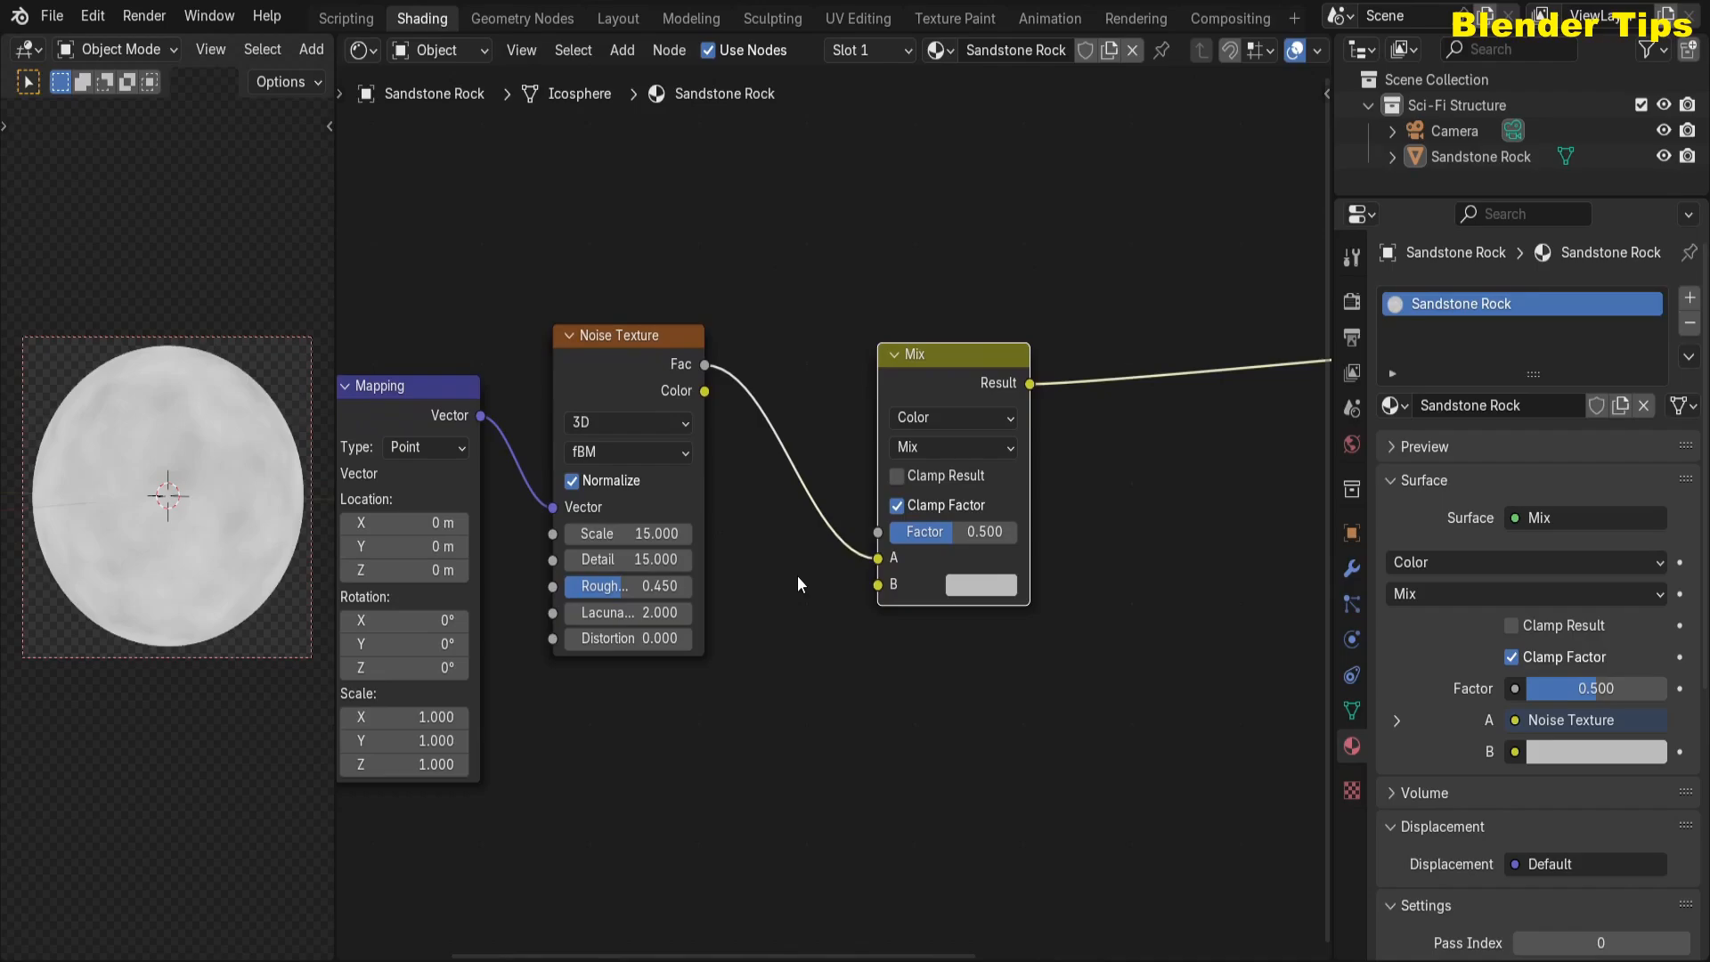
scroll(1124, 486, "up", 1)
middle_click_drag(1036, 487, 916, 482)
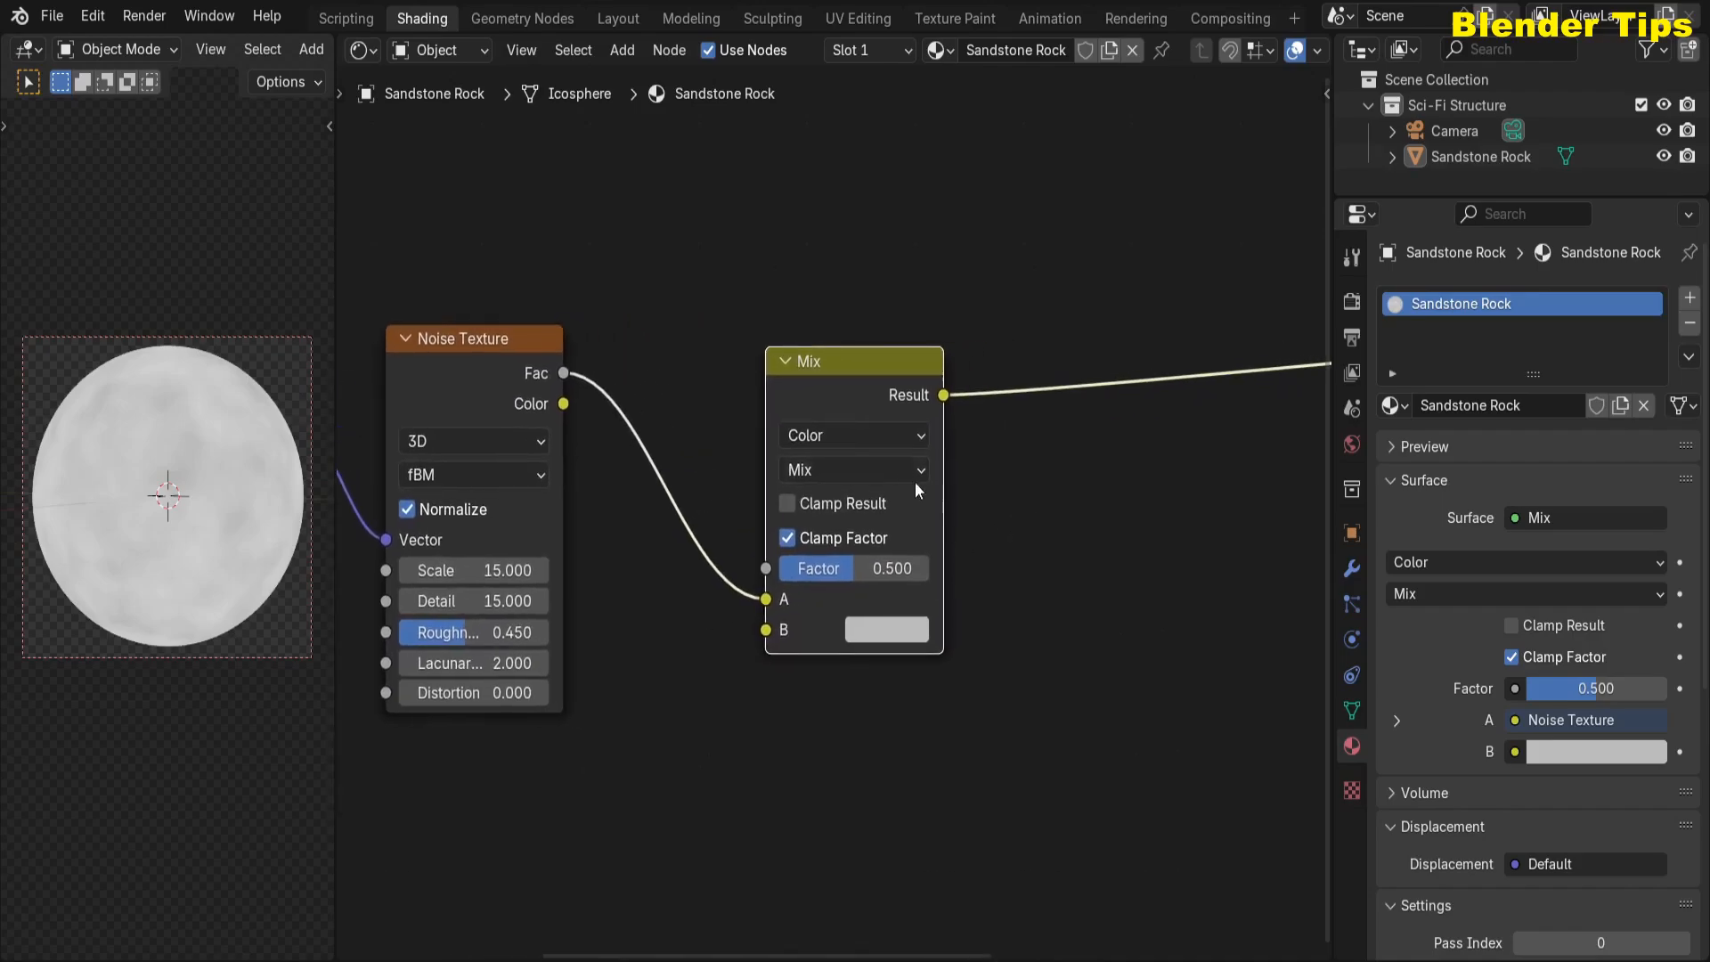
left_click(902, 469)
left_click(1007, 566)
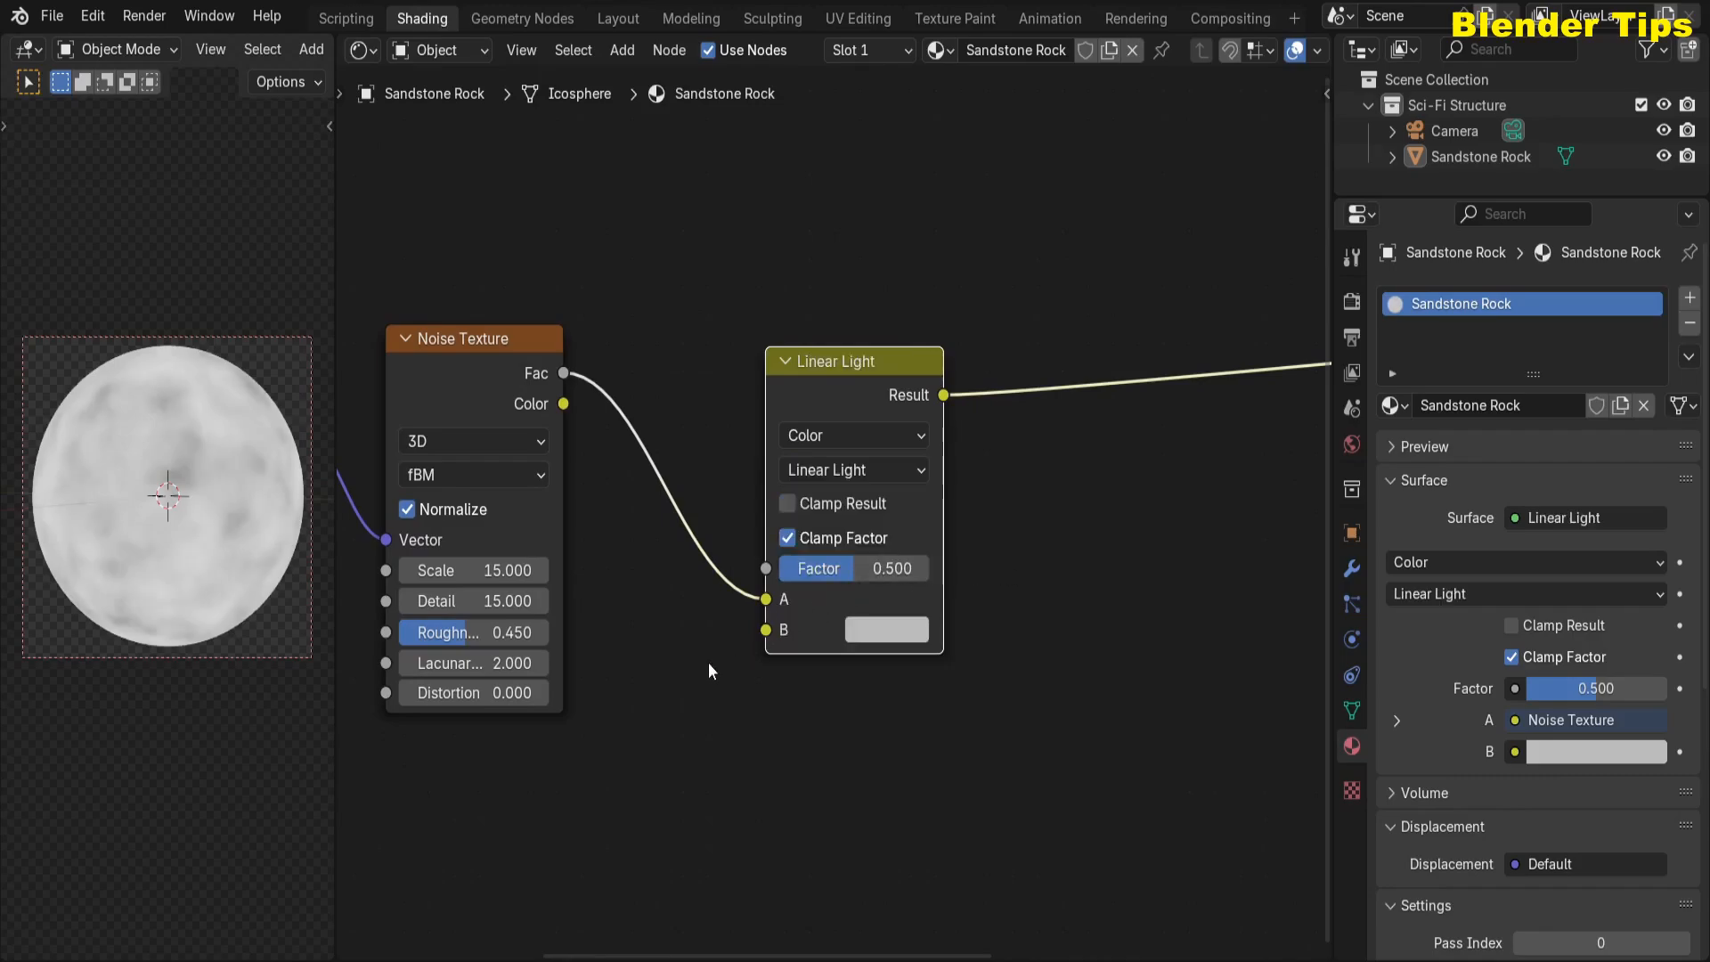
- Lower the Noise Texture node, reroute its Fac to the Linear Light node's B input and link the Mapping vector to A
scroll(657, 612, "down", 1)
middle_click_drag(534, 430, 639, 419)
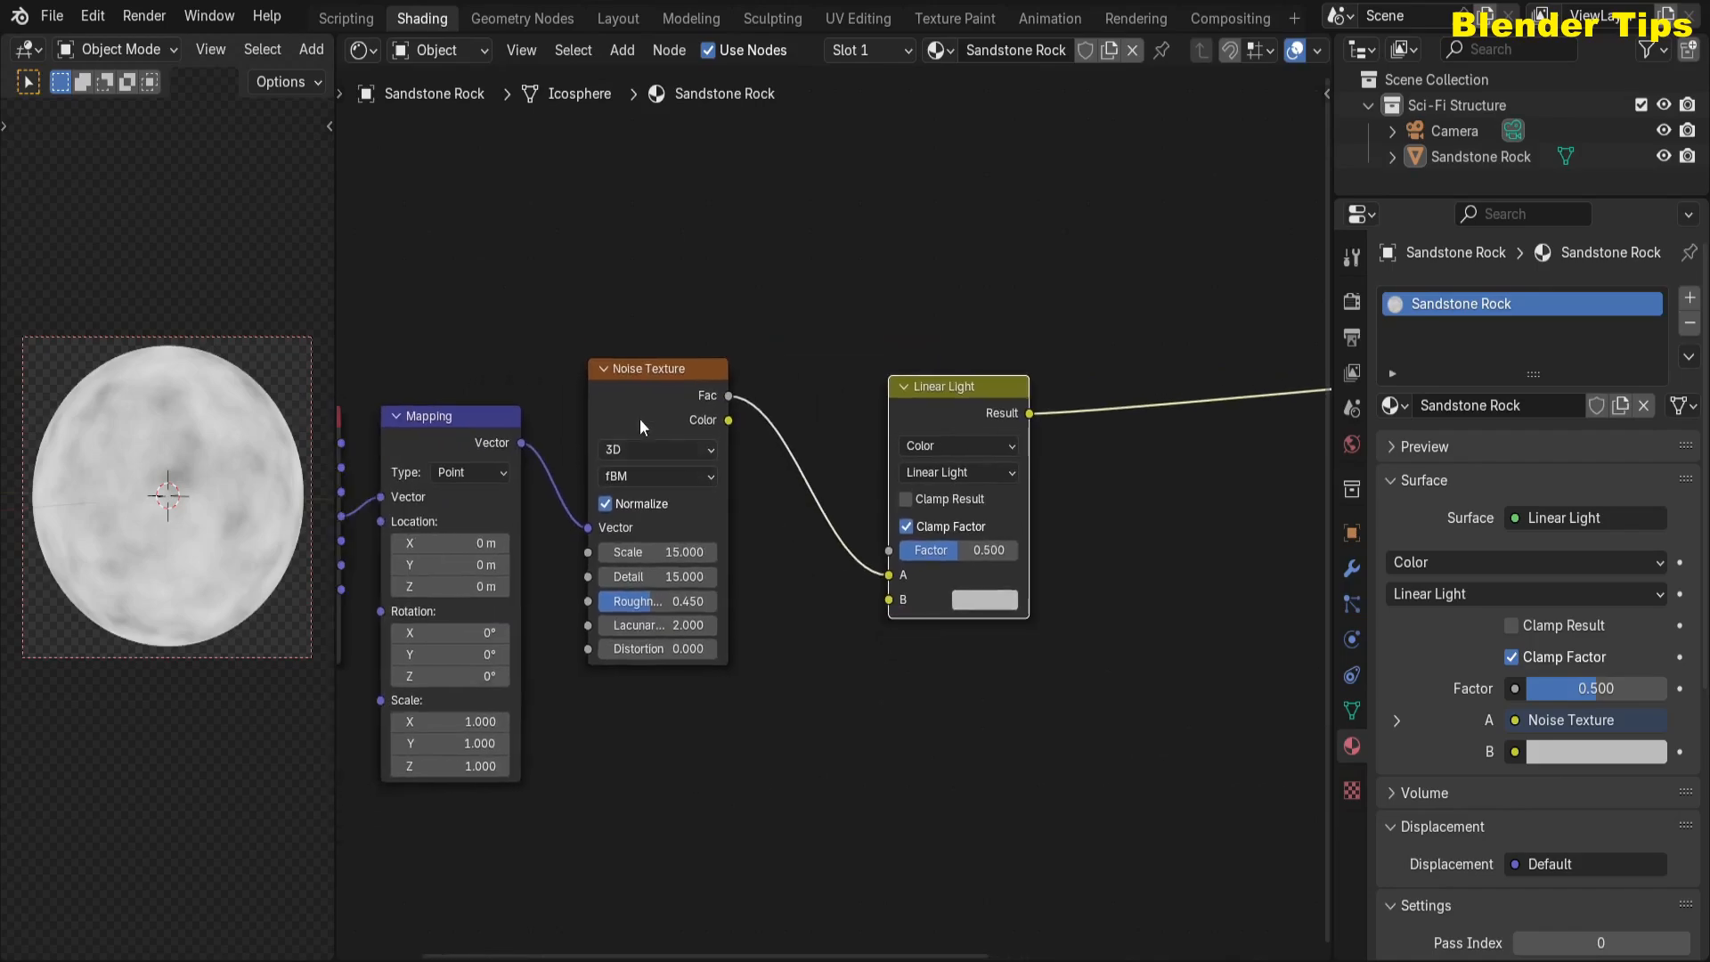
left_click_drag(658, 401, 666, 552)
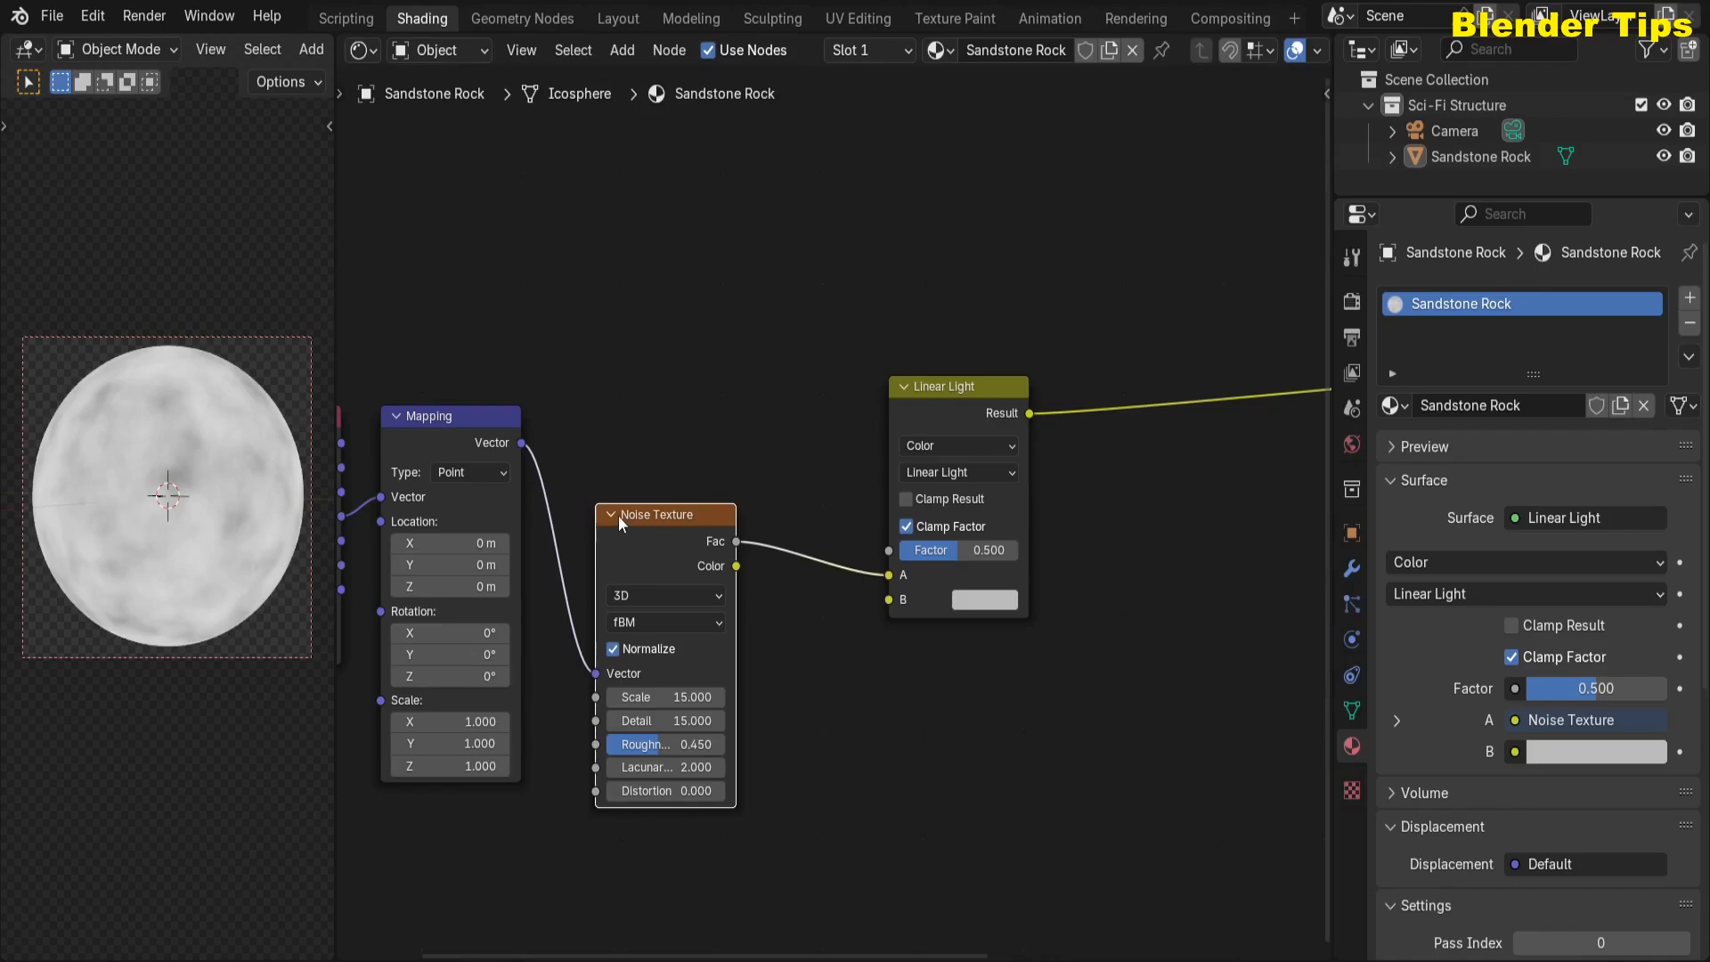
mouse_move(889, 575)
left_mouse_down()
mouse_move(782, 571)
mouse_move(879, 602)
left_mouse_up()
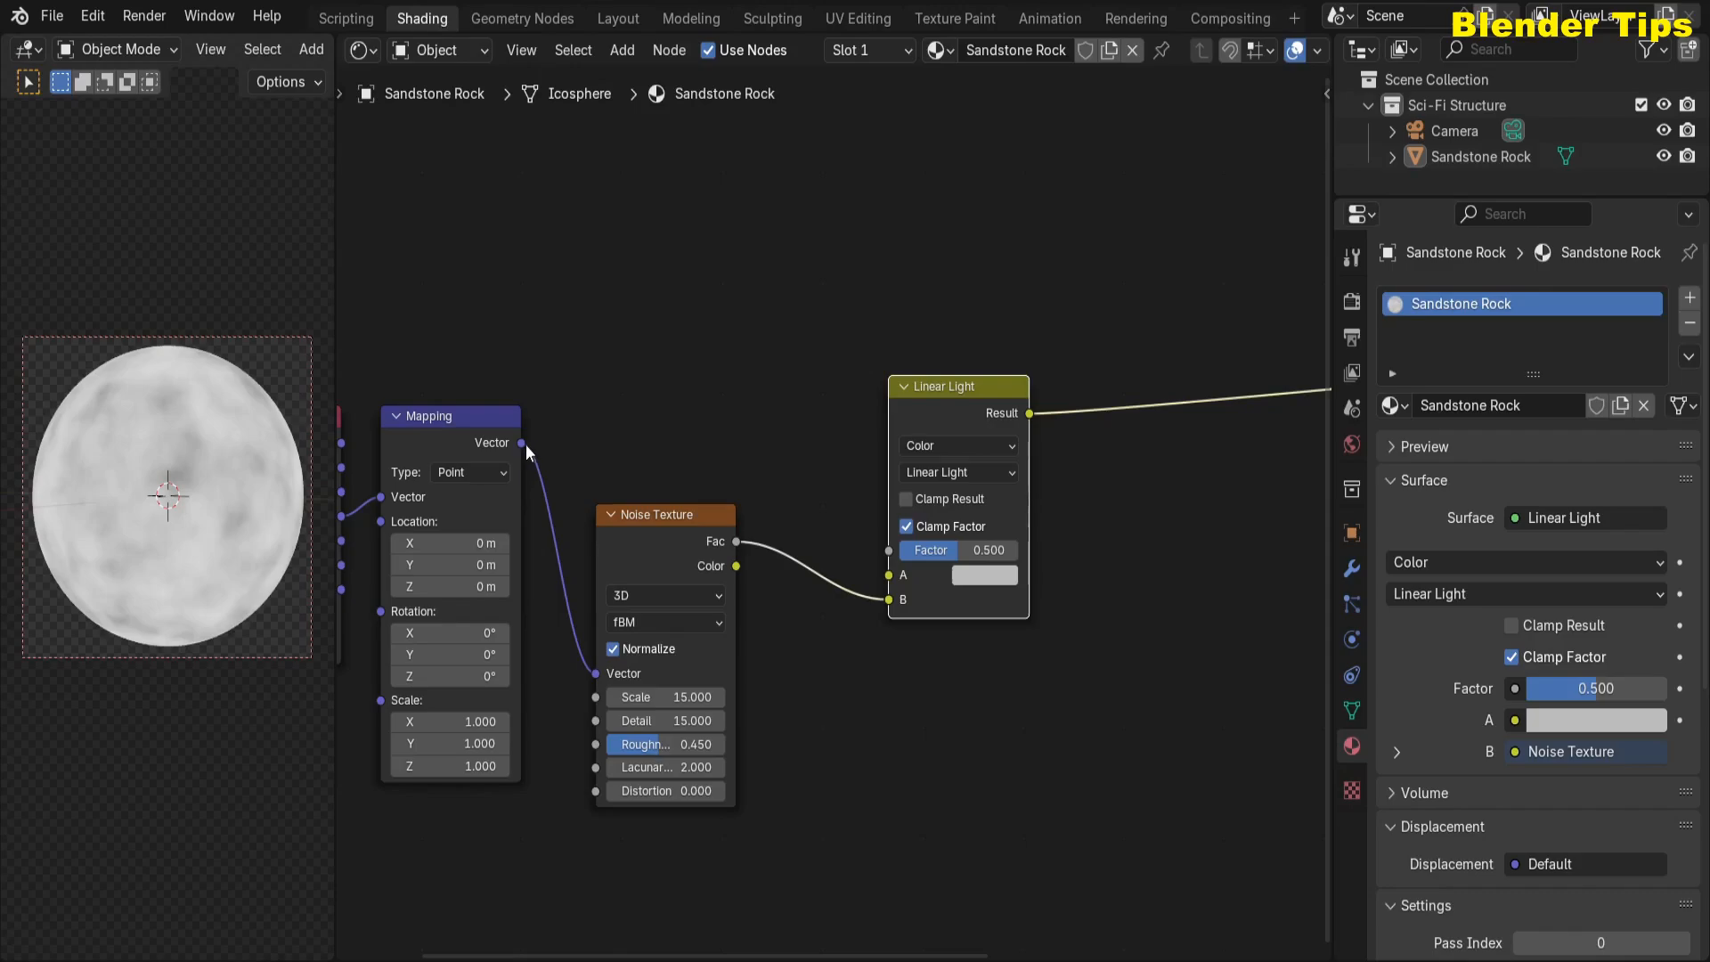
left_click_drag(526, 450, 874, 573)
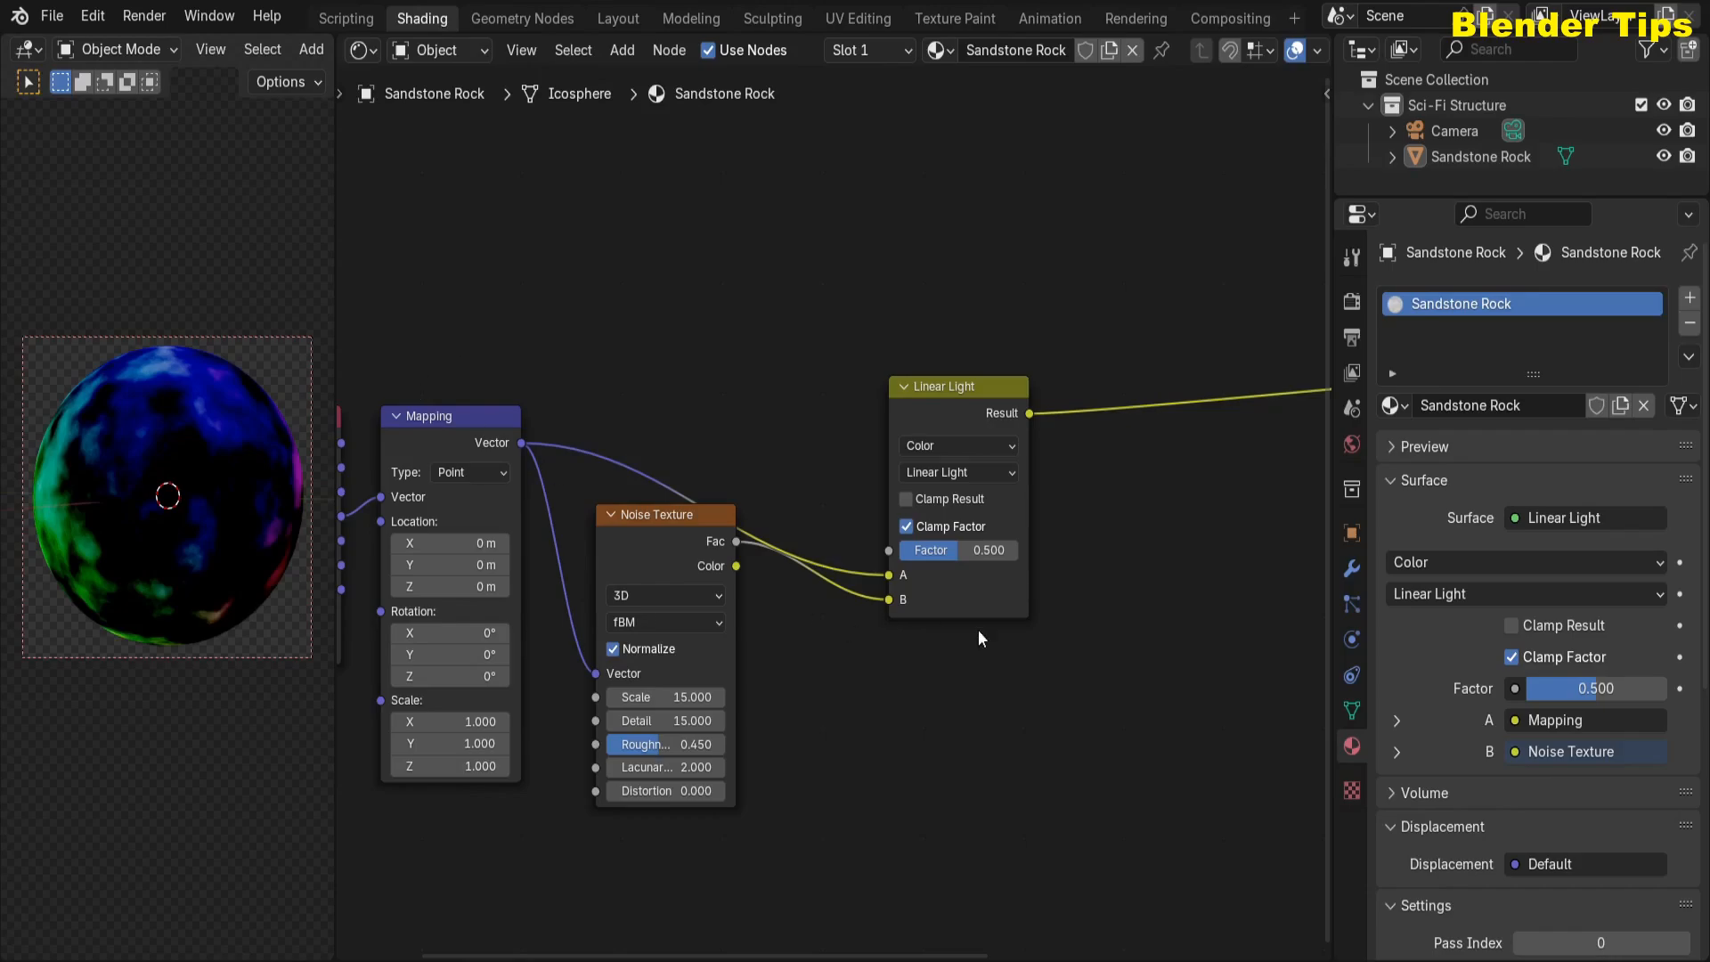
- Set the Linear Light node's Factor to 0.1
middle_click_drag(914, 702, 947, 611)
scroll(964, 521, "up", 5)
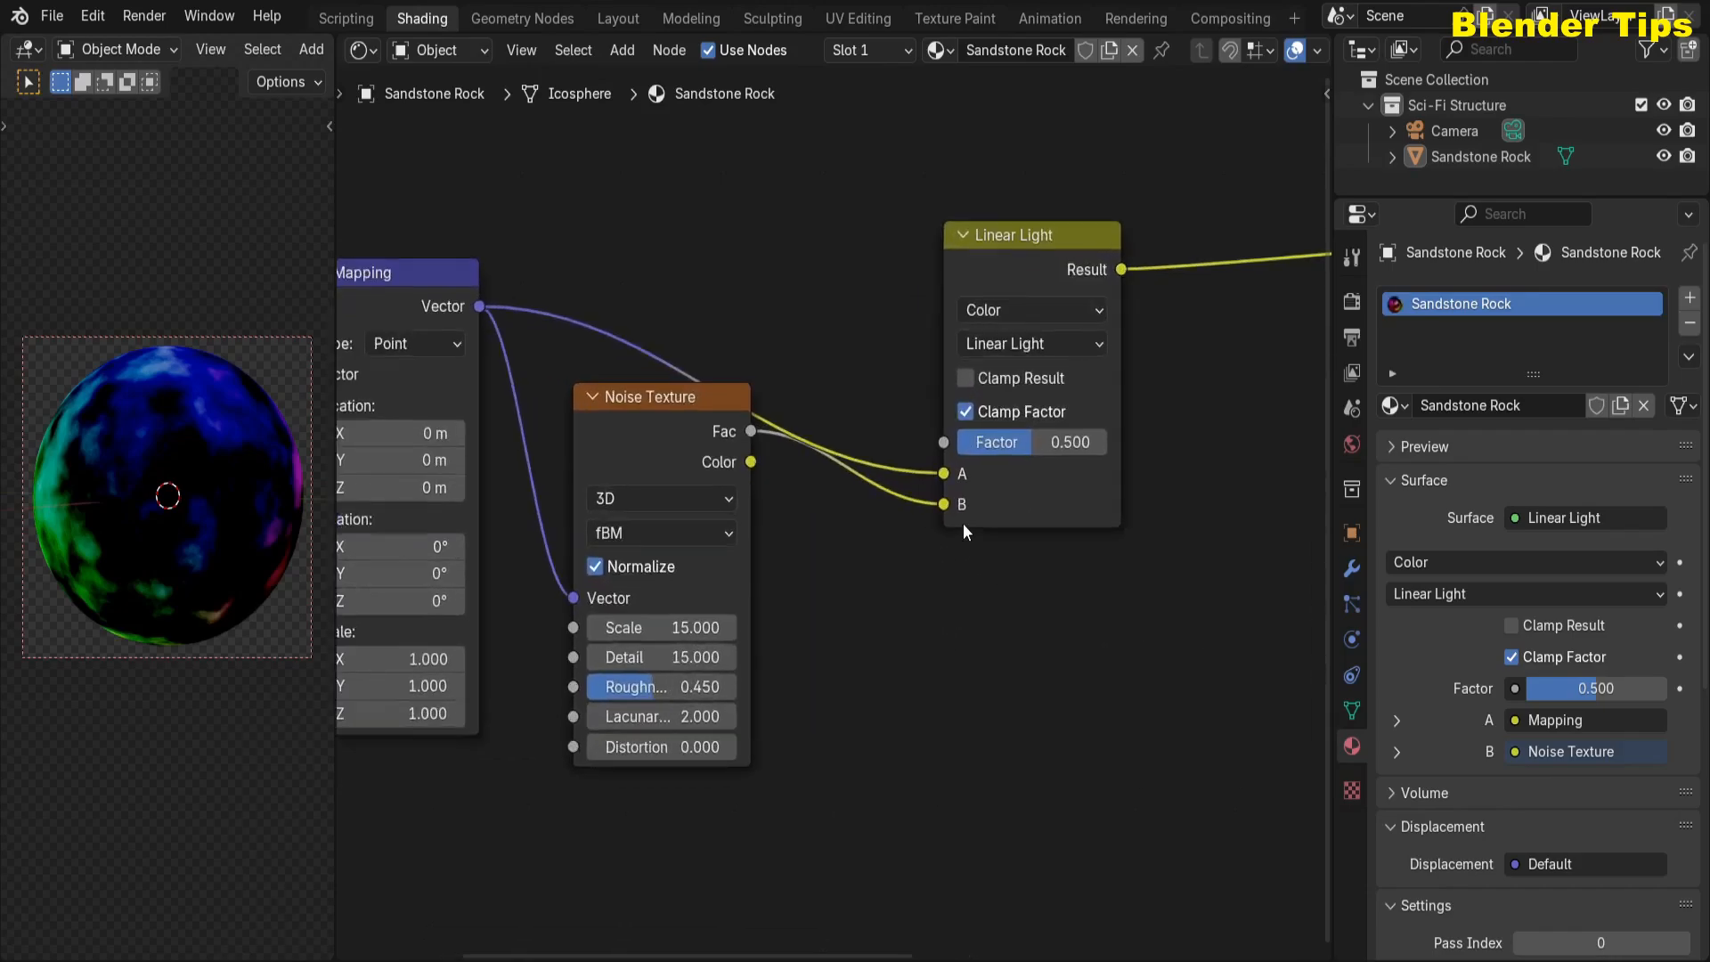
middle_click_drag(1071, 557, 950, 608)
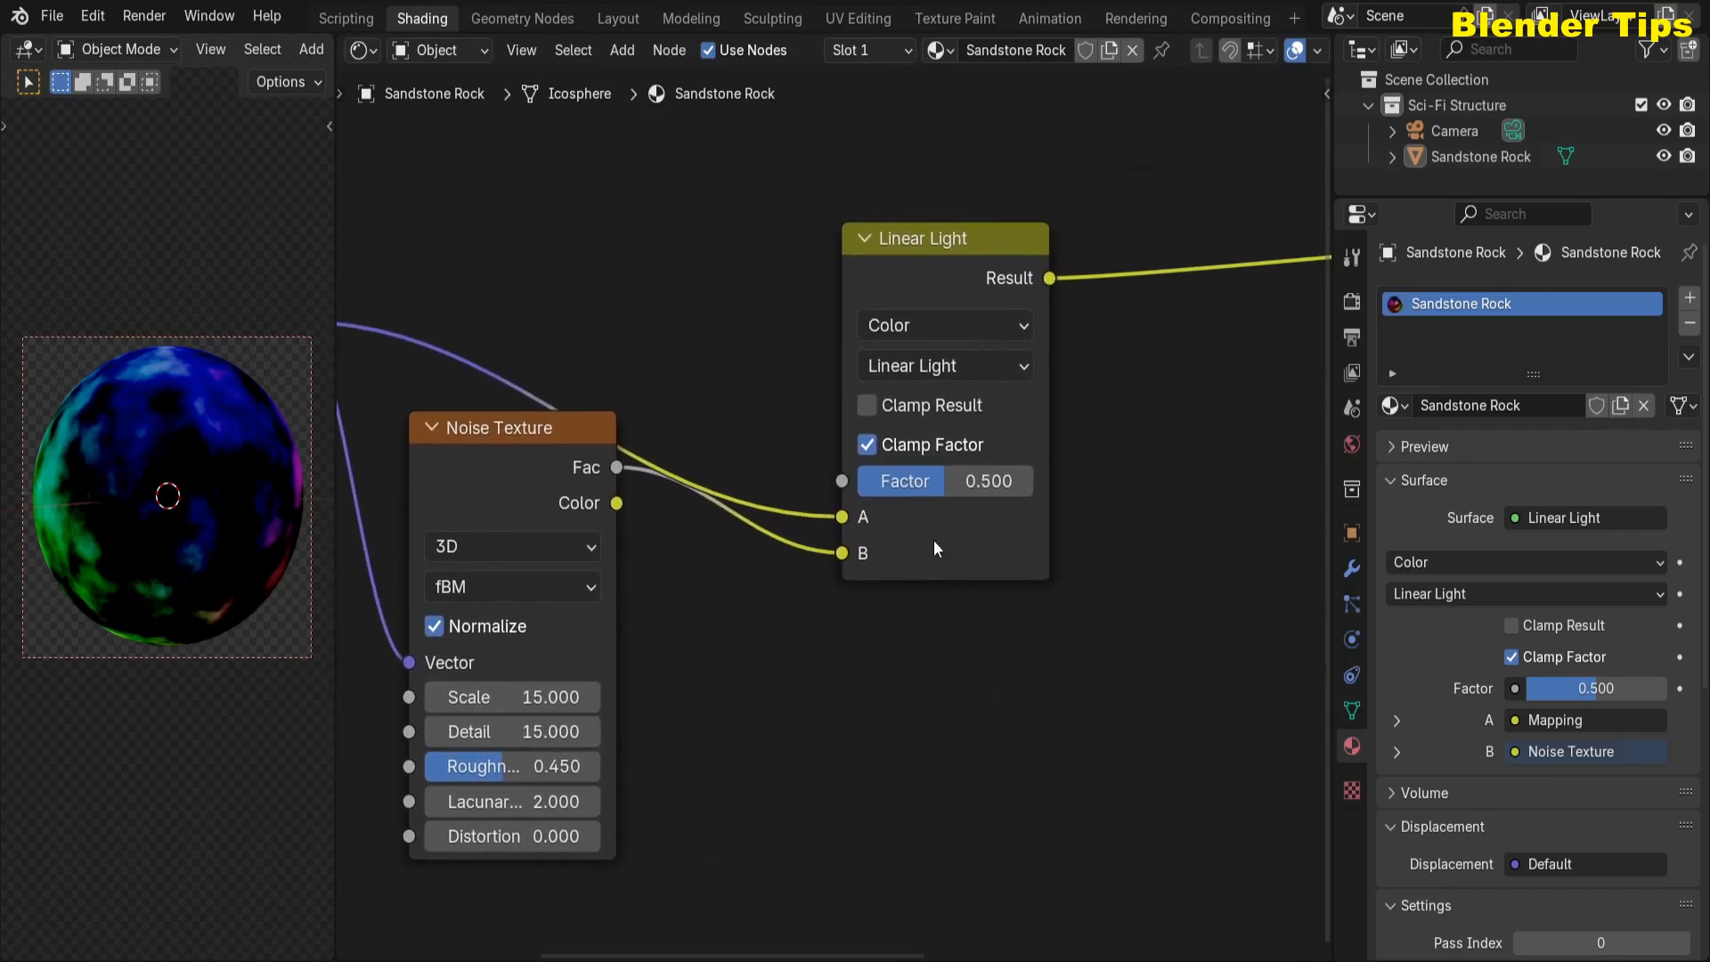
left_click(953, 494)
type("0.1")
key("Return")
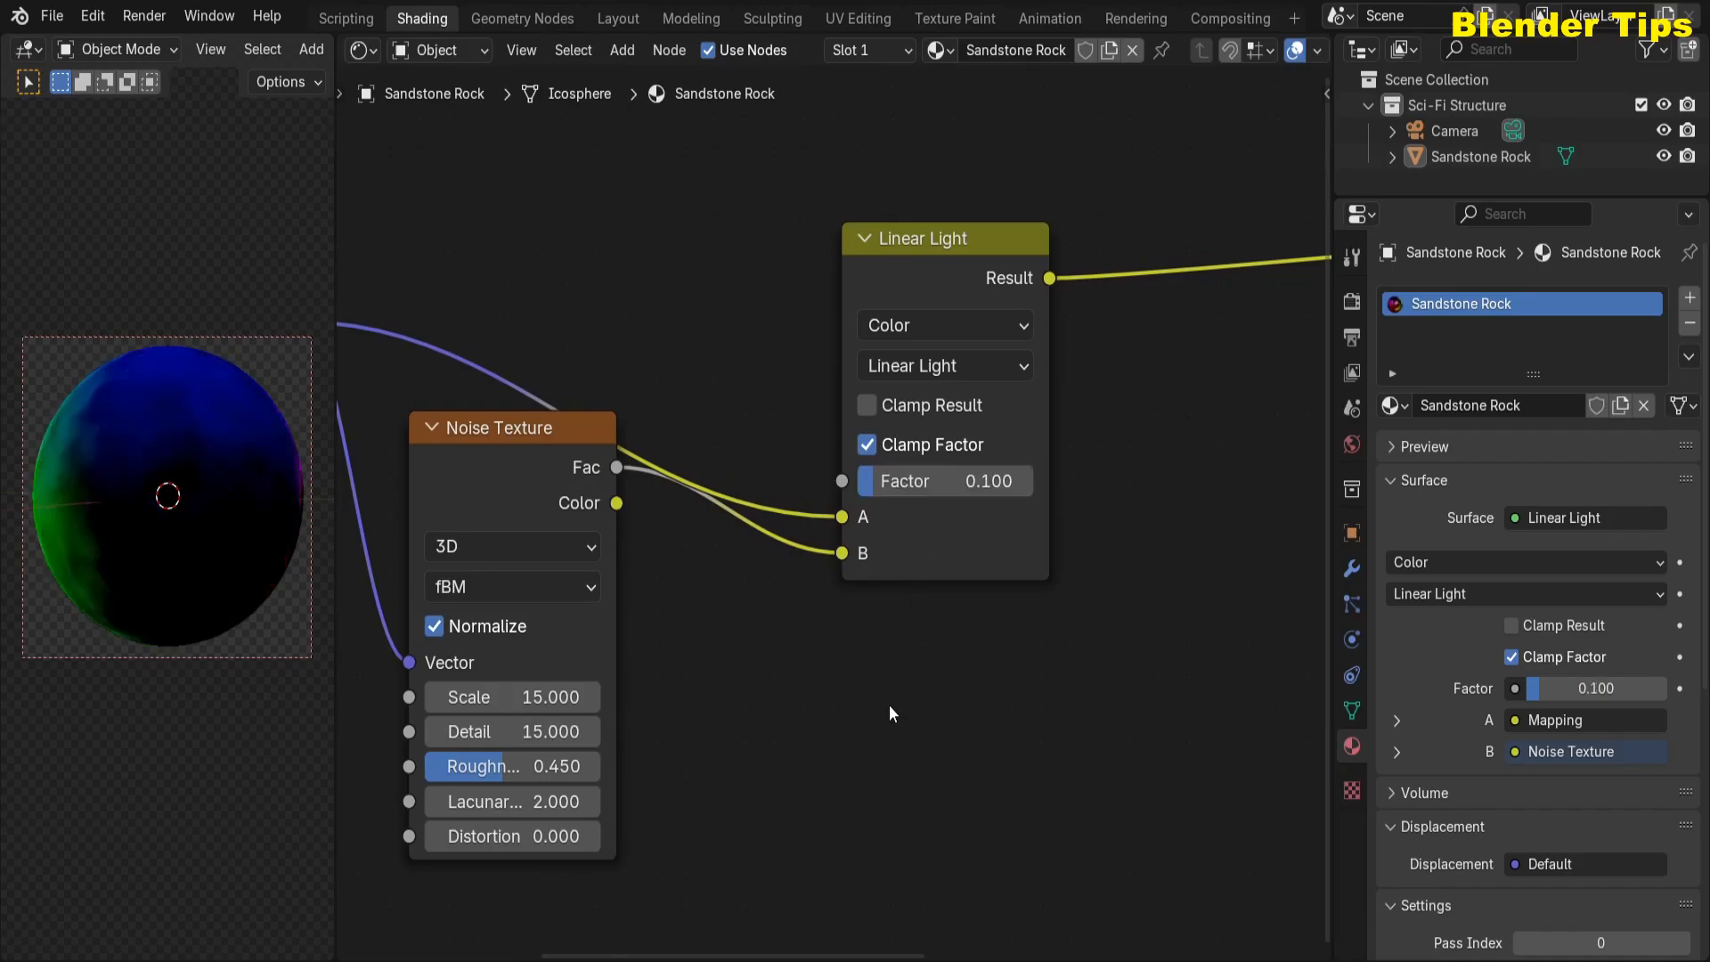
scroll(686, 614, "down", 1)
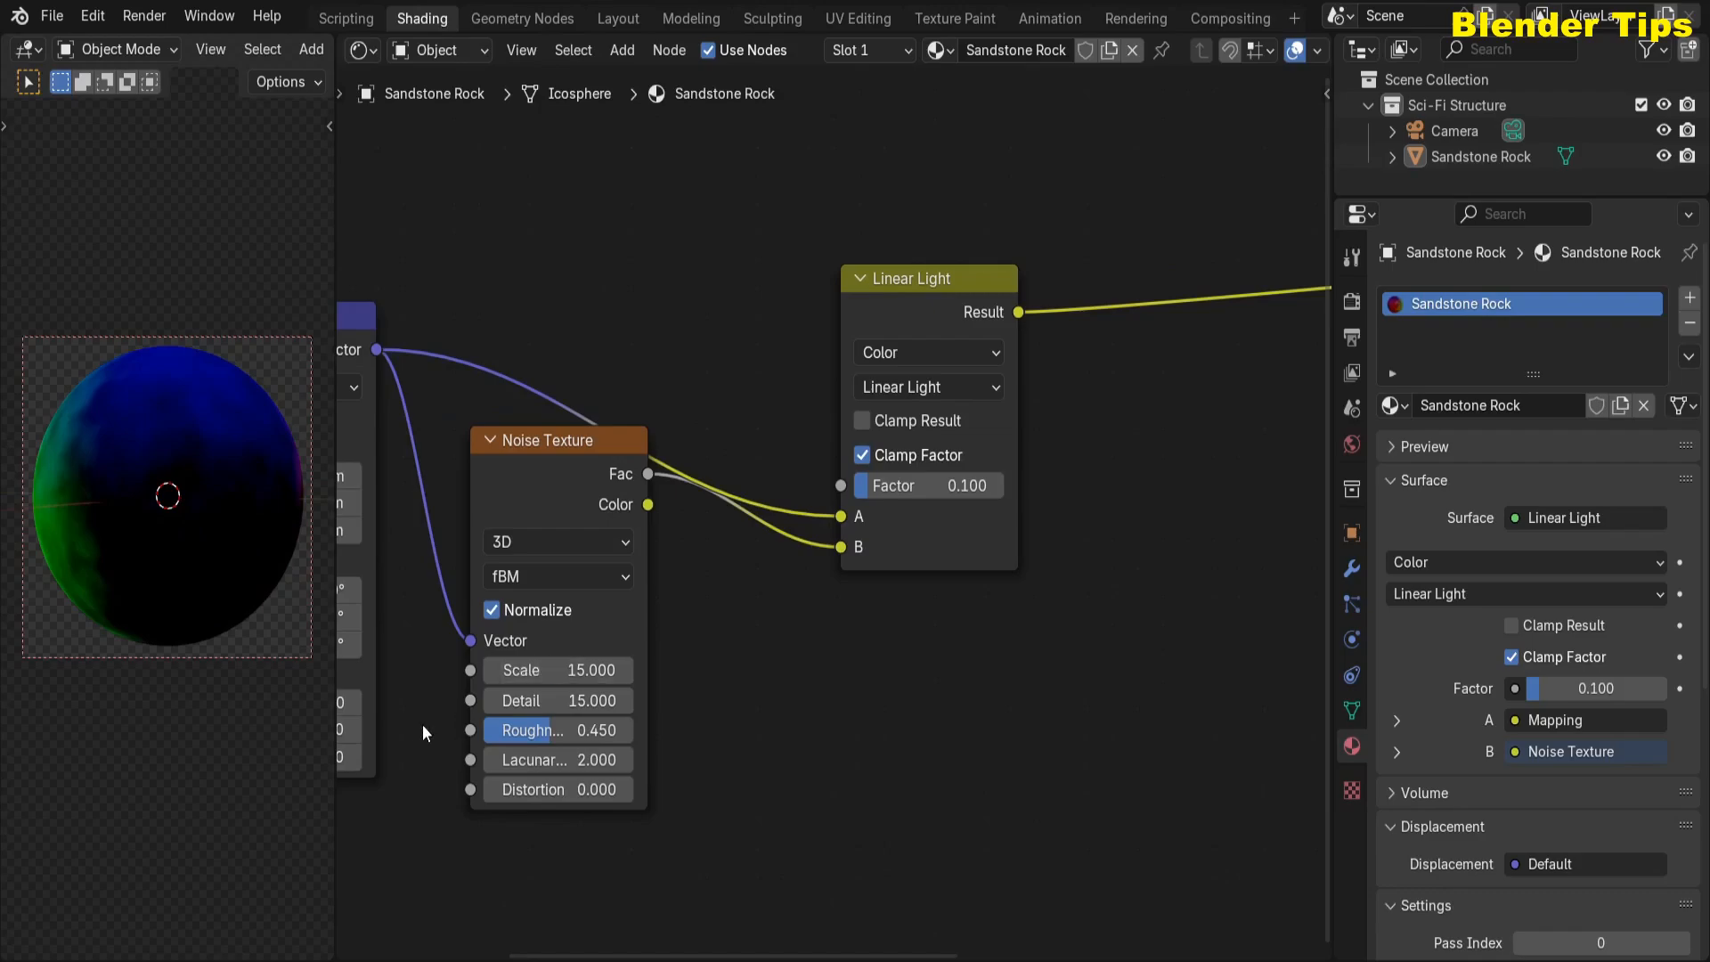
- Set the Mapping node's Z scale to 1.5
key("Home")
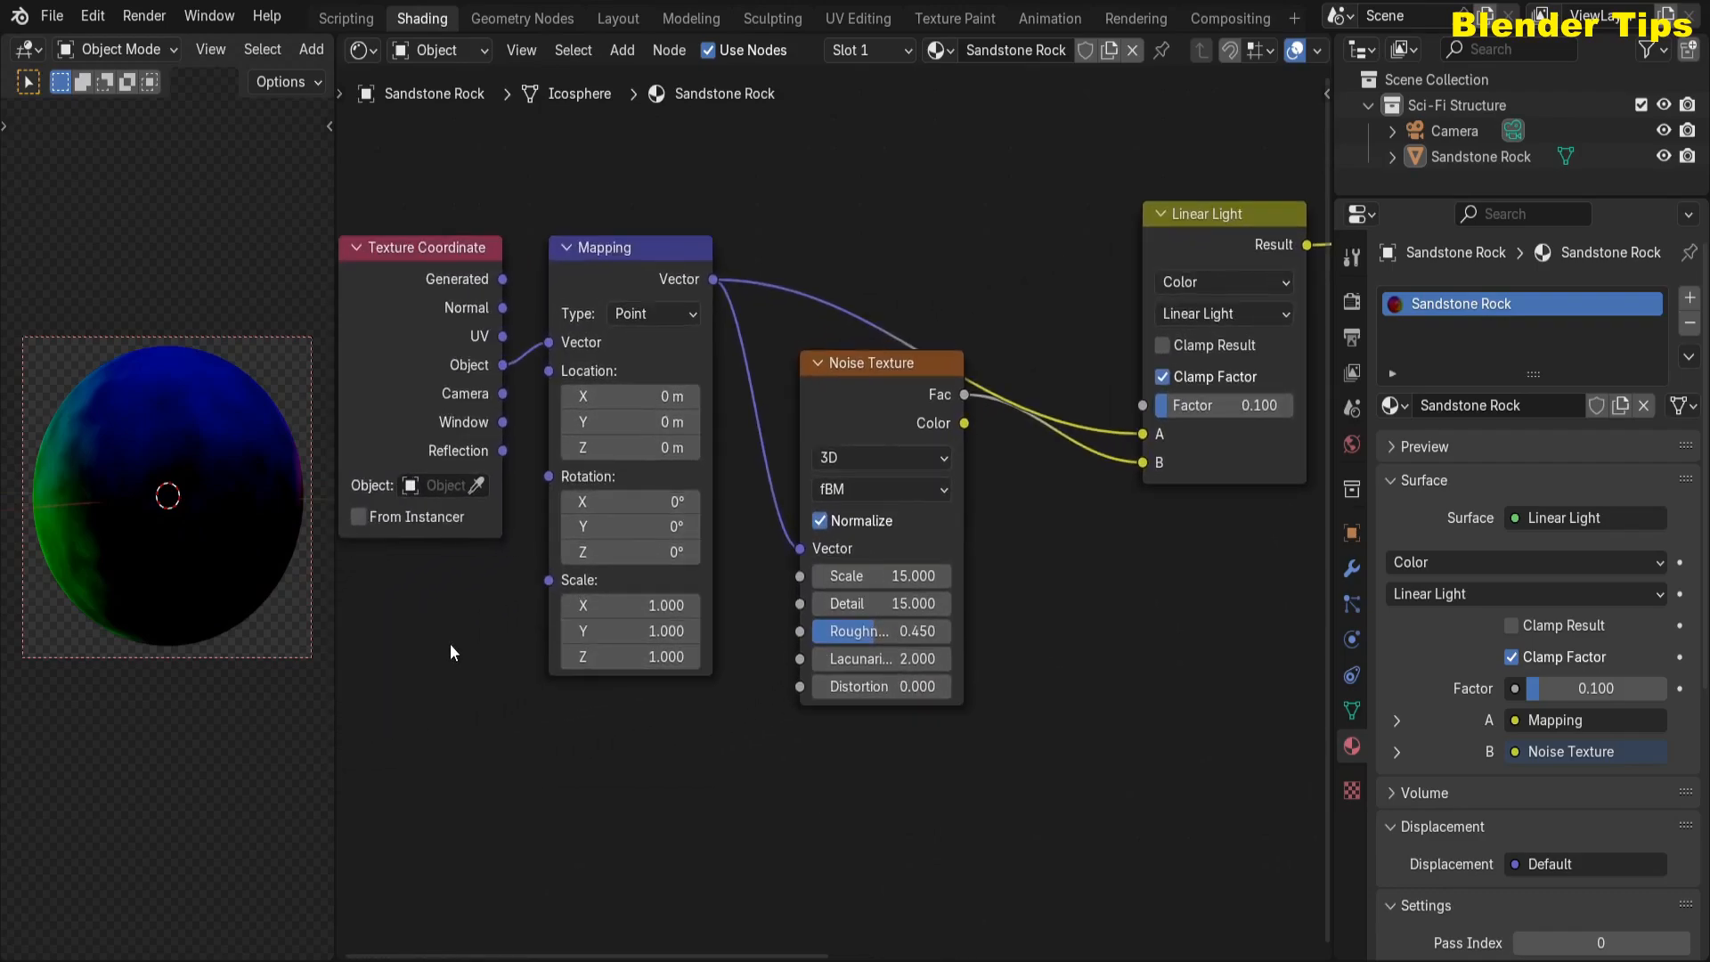
scroll(450, 643, "up", 1)
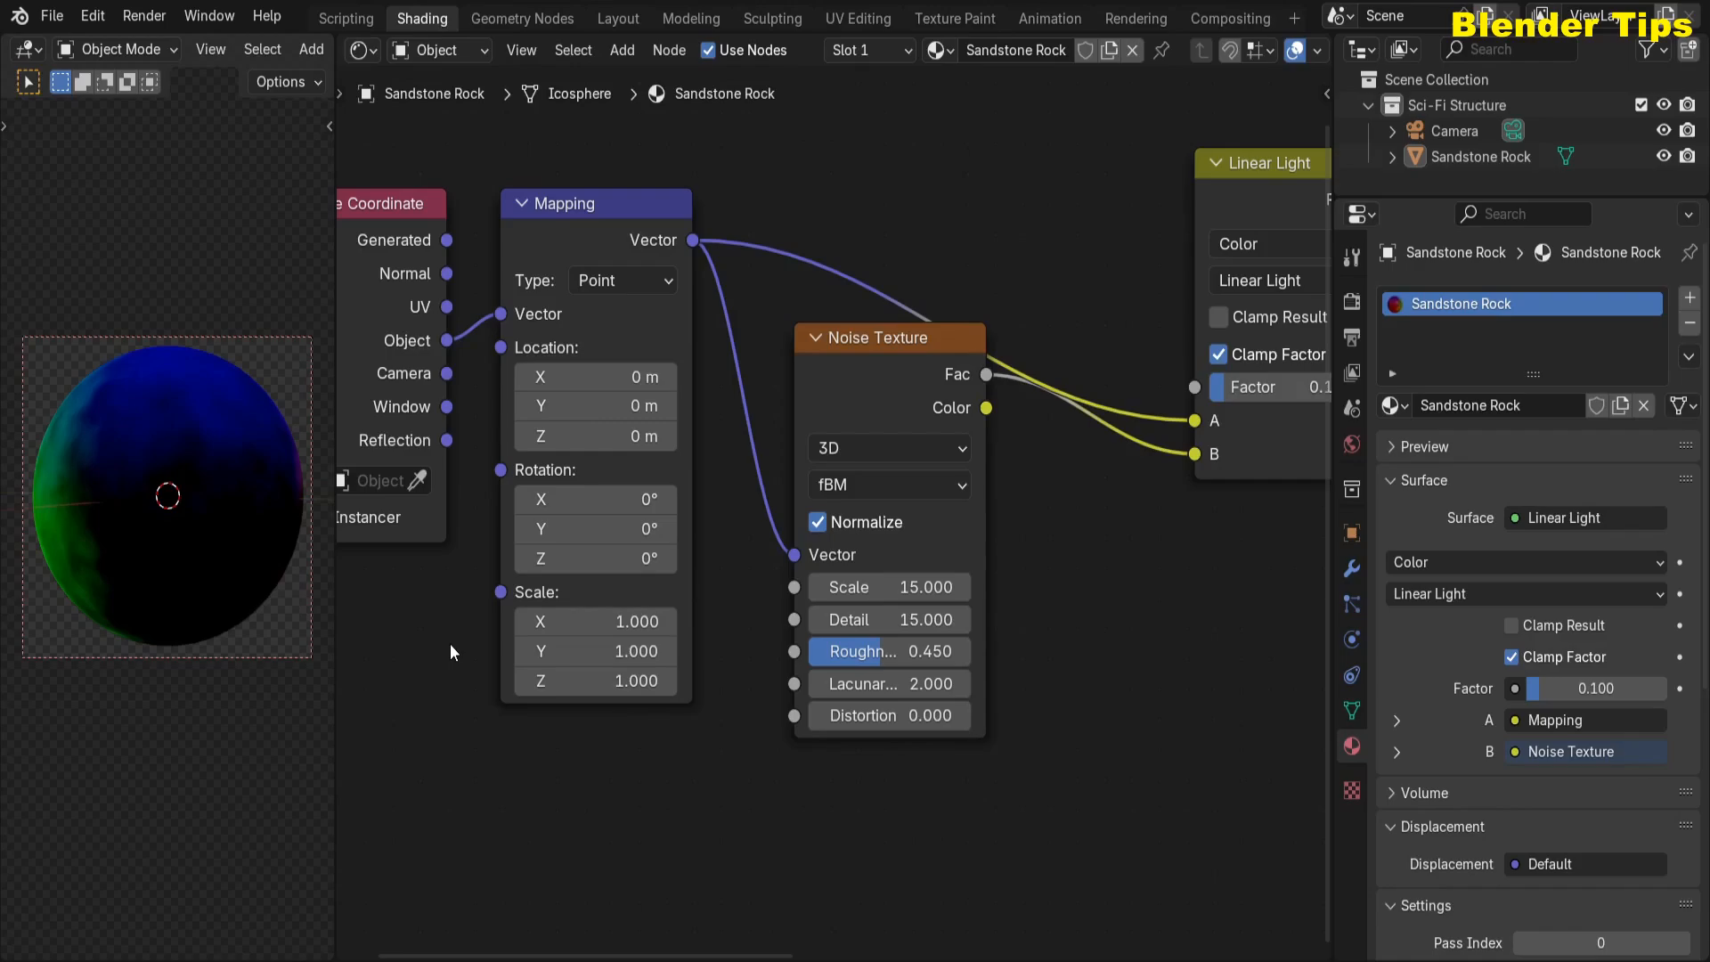
left_click(588, 681)
type("1.5")
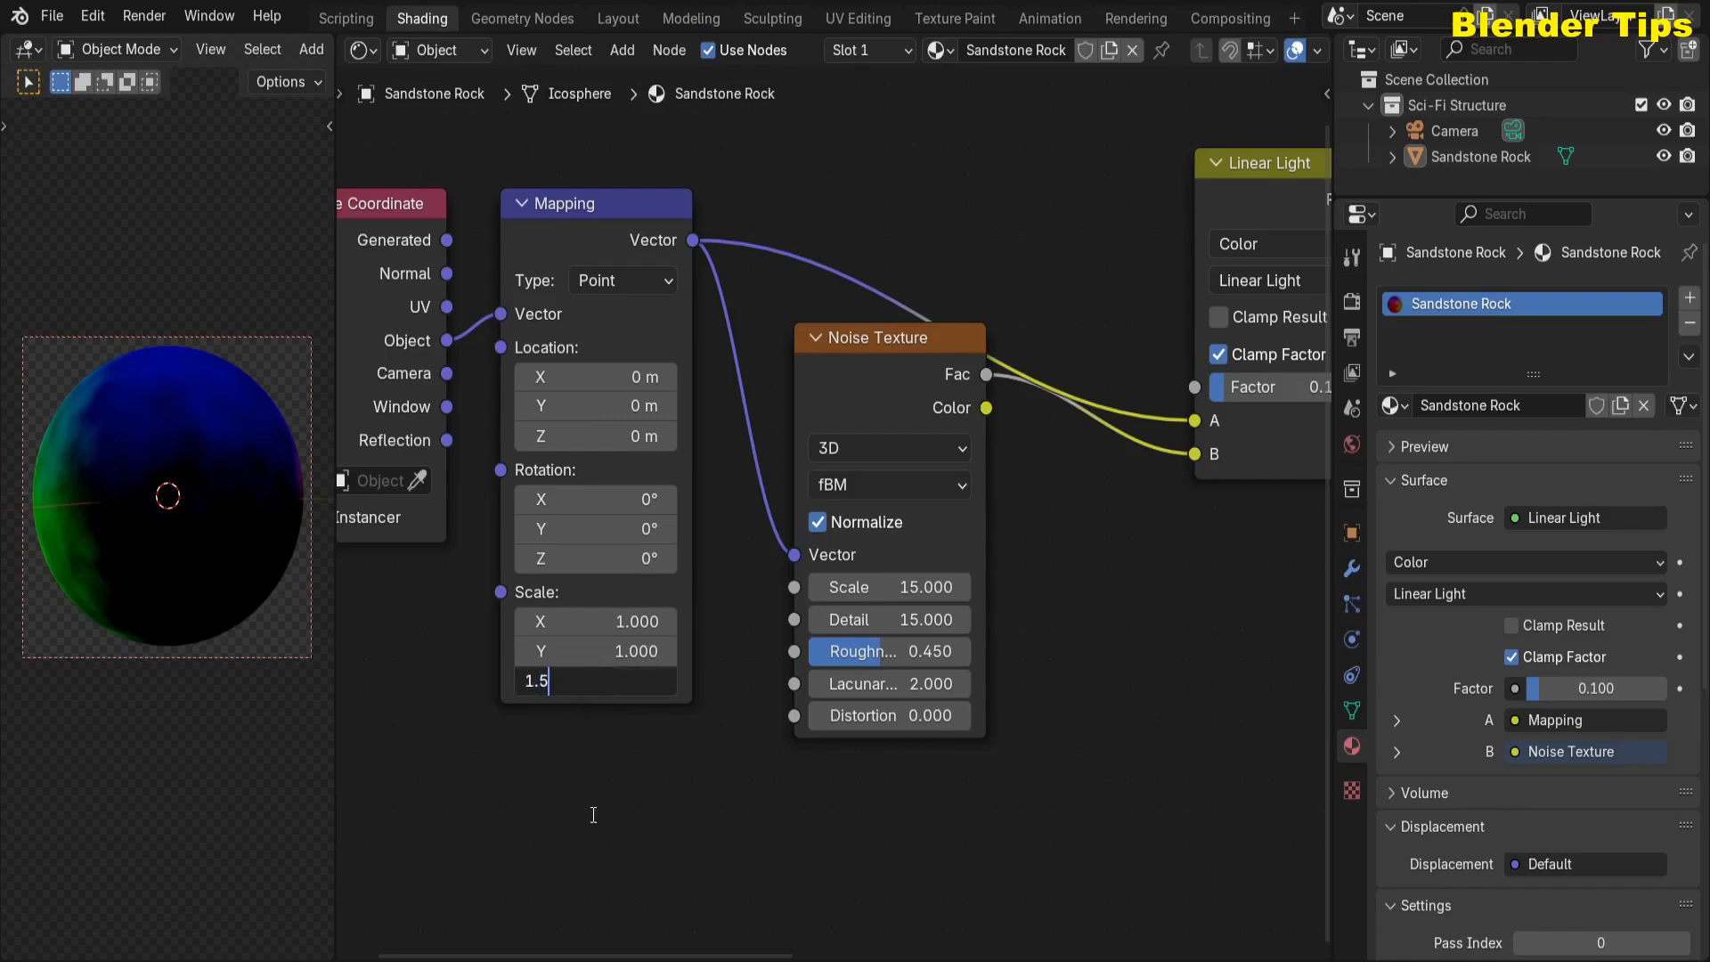
key("Return")
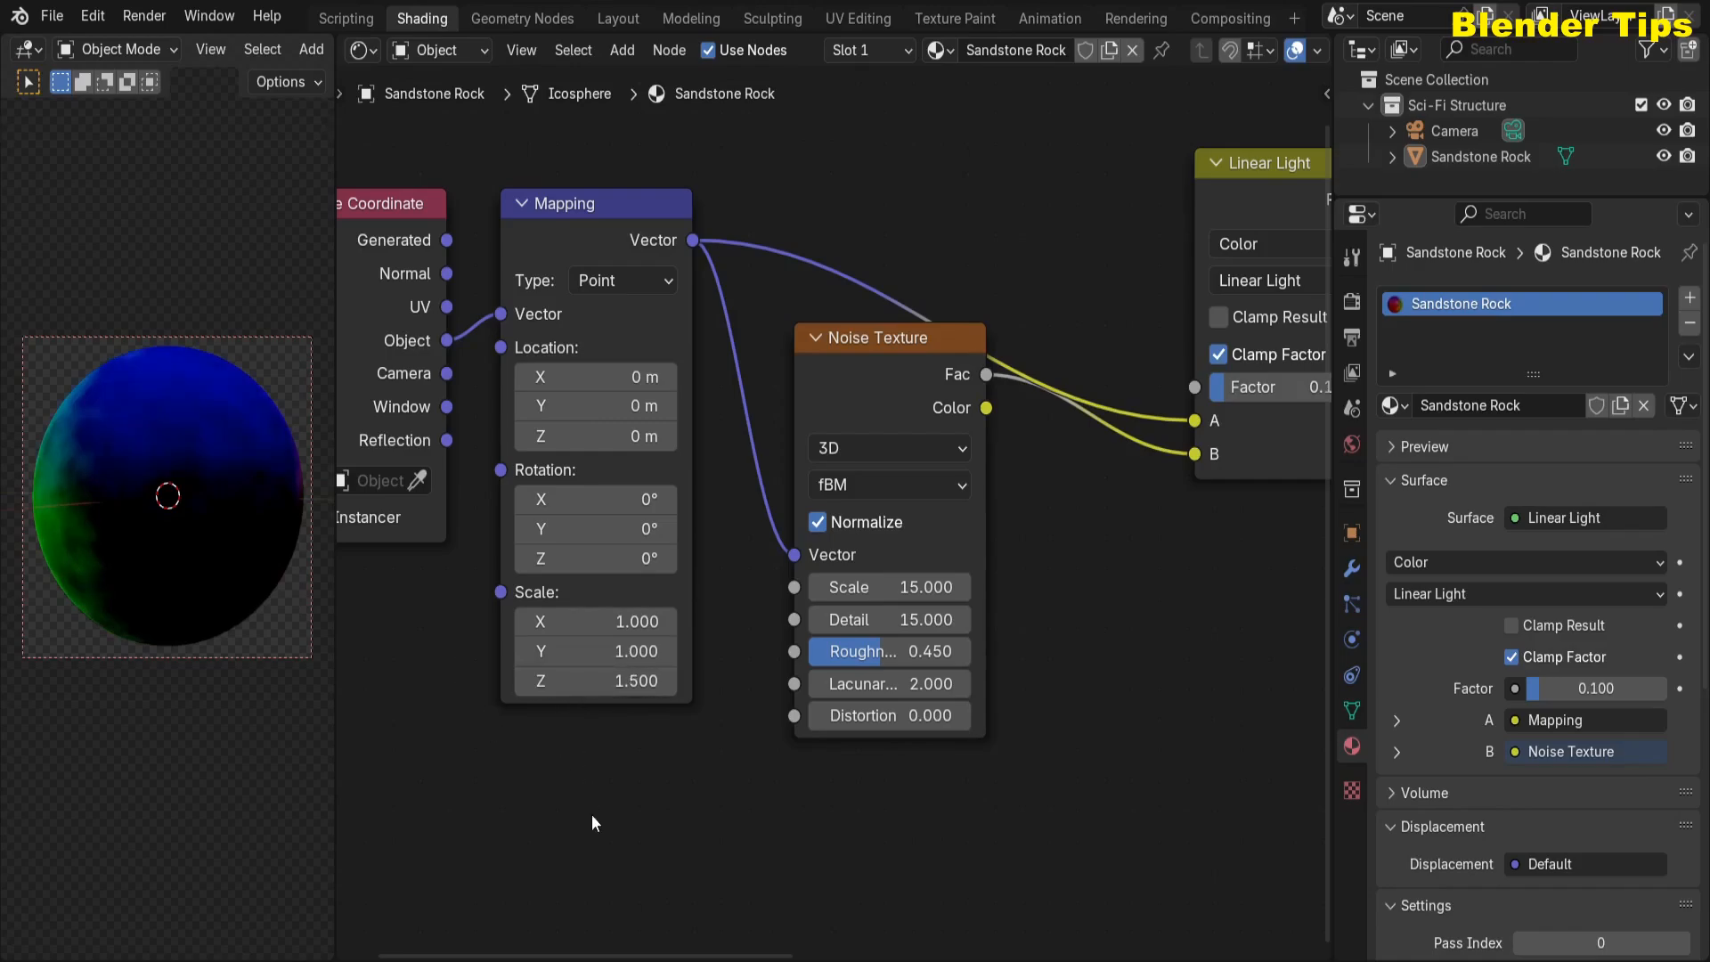
- Move the Principled BSDF and Material Output nodes farther from the Linear Light node to make room for more nodes
scroll(966, 580, "down", 2)
middle_click_drag(1099, 564, 582, 682)
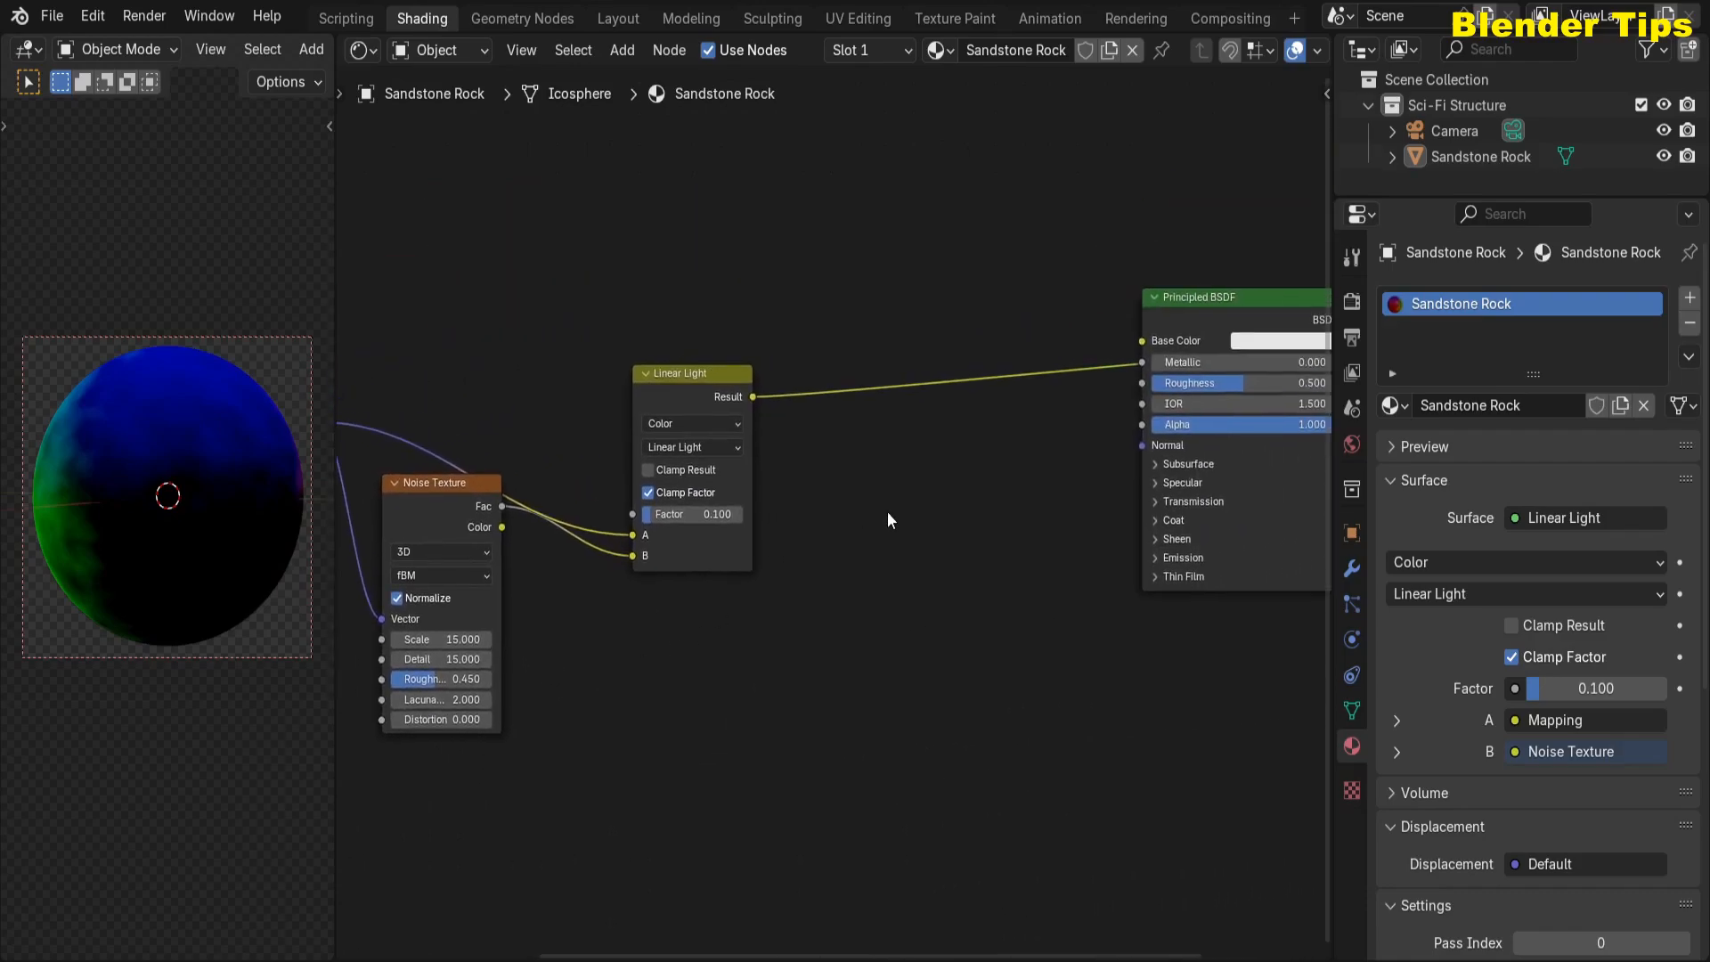
middle_click_drag(865, 543, 453, 659)
left_click_drag(757, 213, 1088, 750)
left_click_drag(855, 439, 1285, 439)
scroll(730, 607, "down", 3)
middle_click_drag(555, 606, 665, 577)
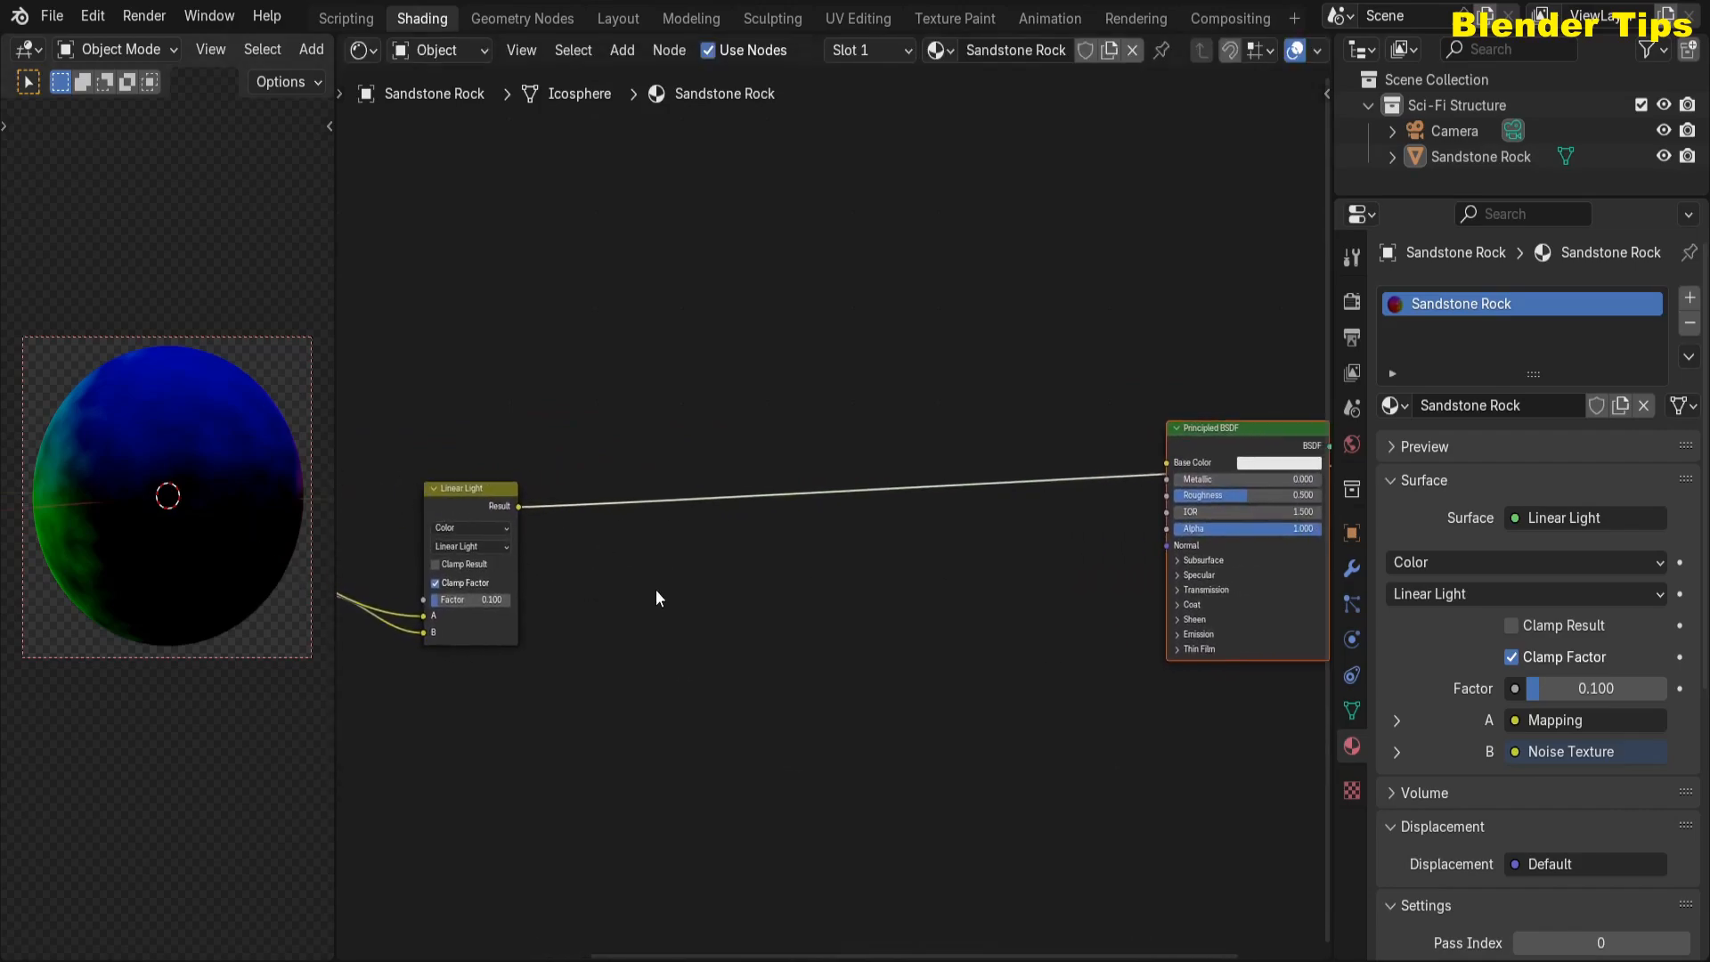
- Insert a Voronoi Texture node on the link between Linear Light and Material Output, and raise it above the link
key("shift+a")
type("vo")
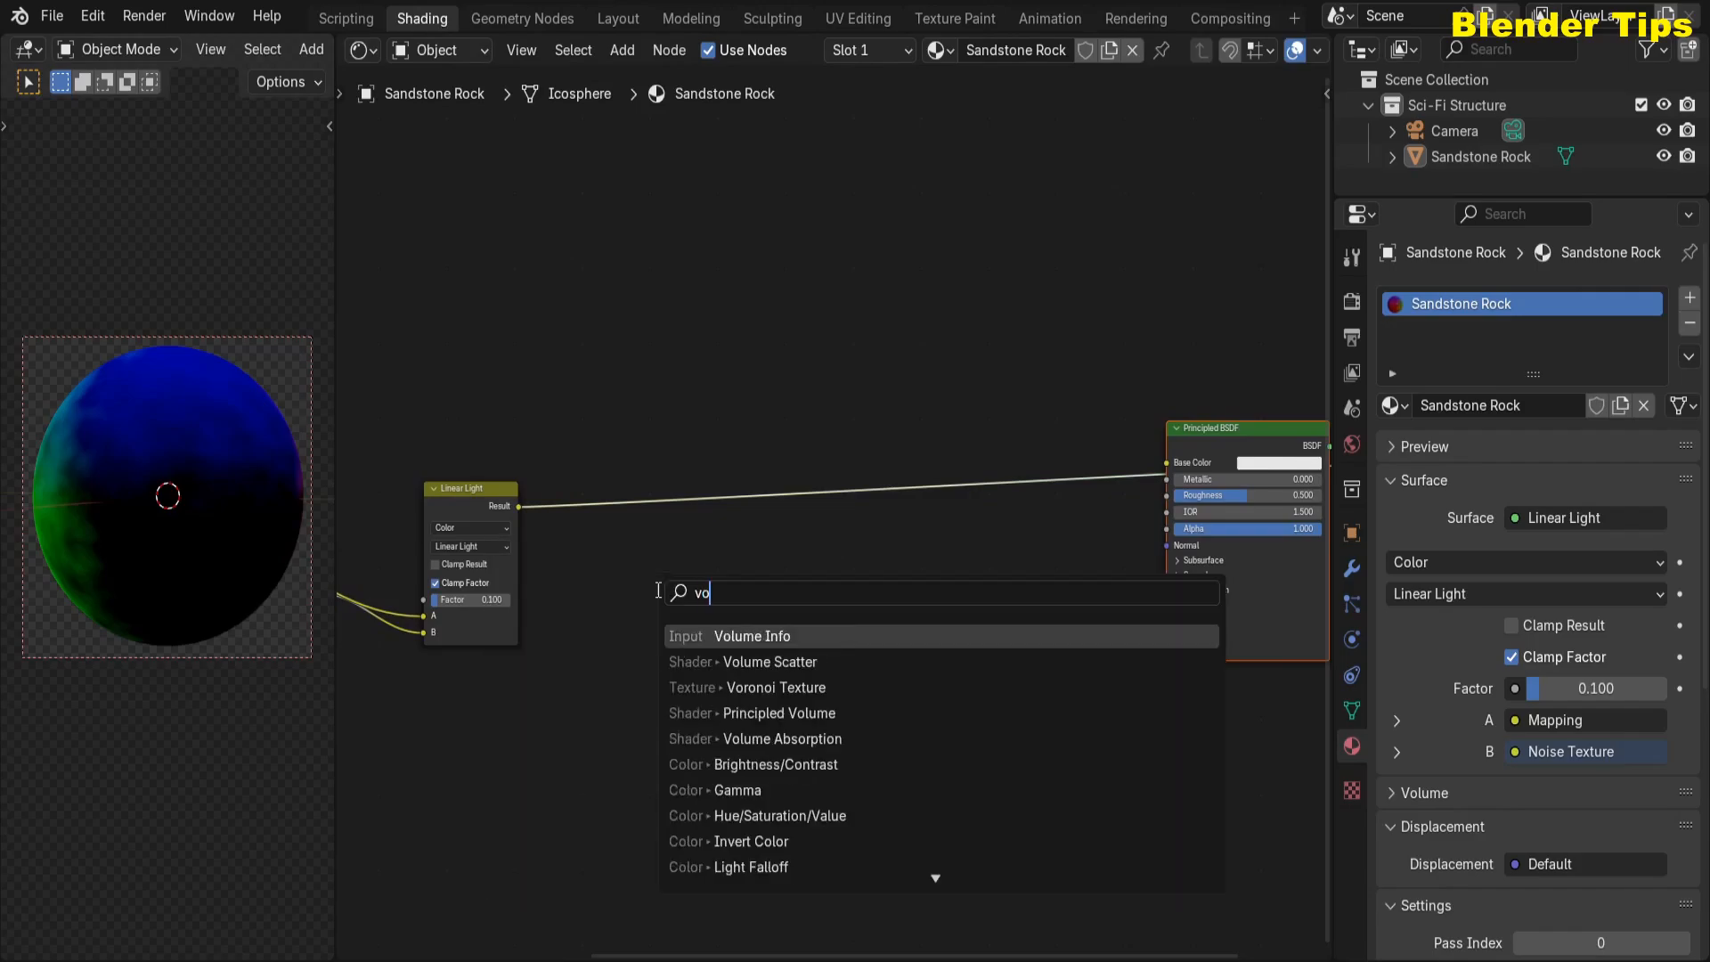
left_click(757, 688)
left_click(690, 446)
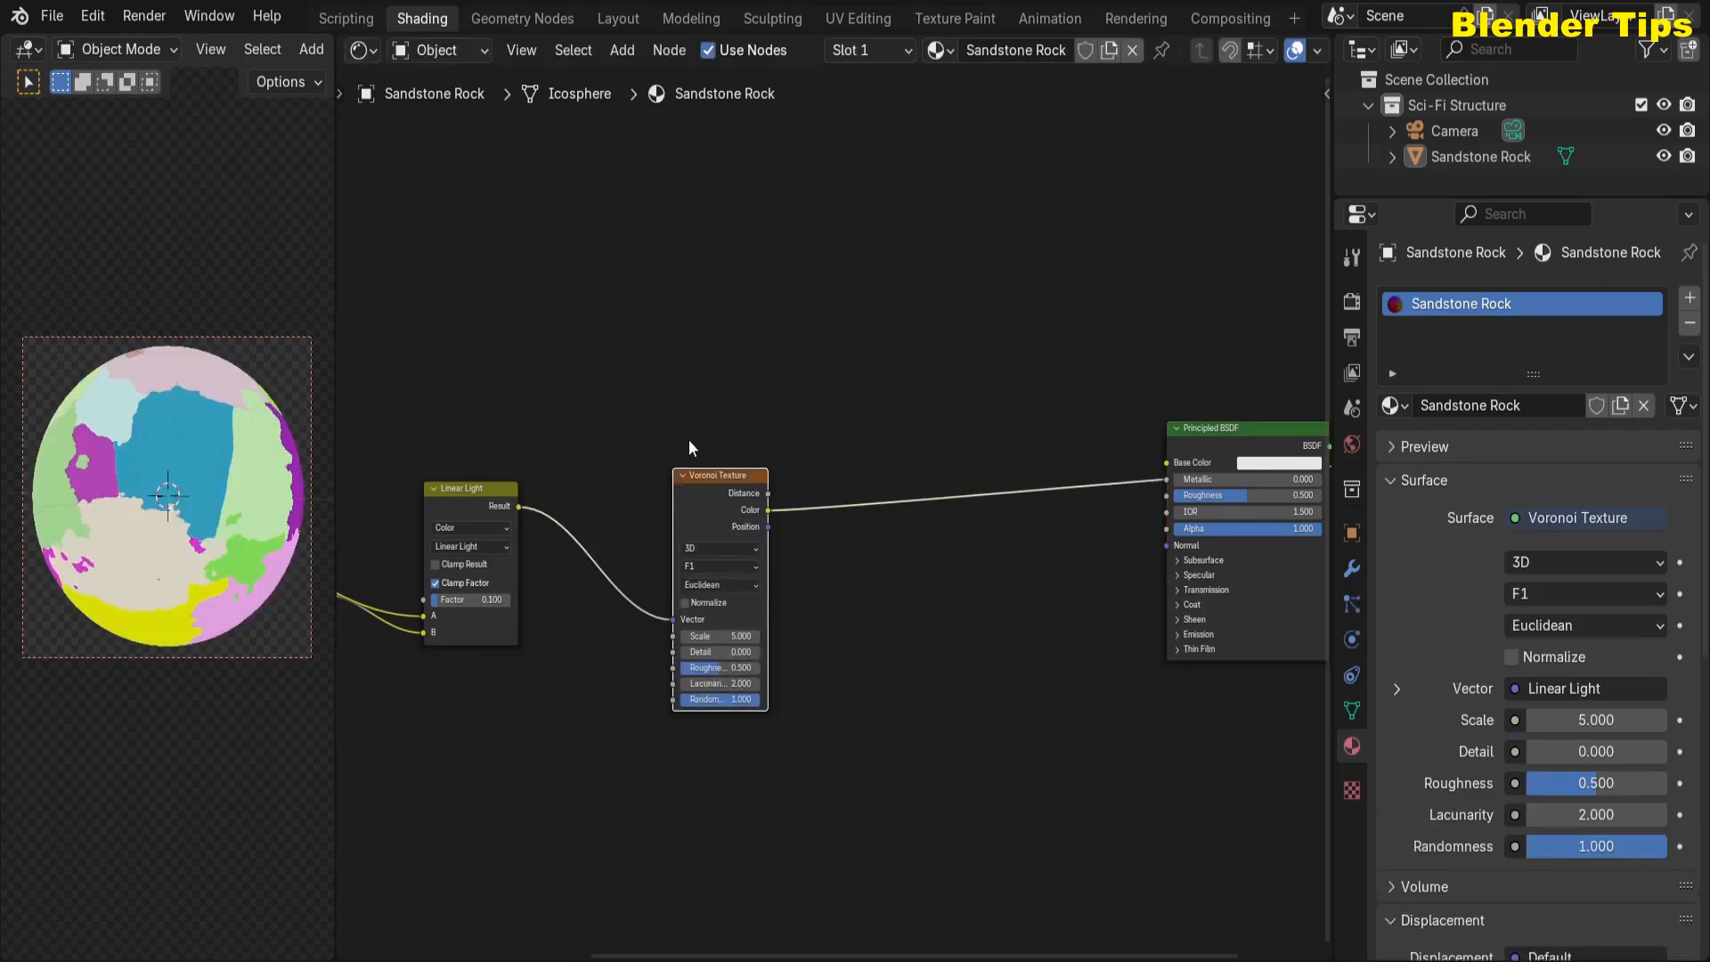
left_click_drag(704, 505, 703, 369)
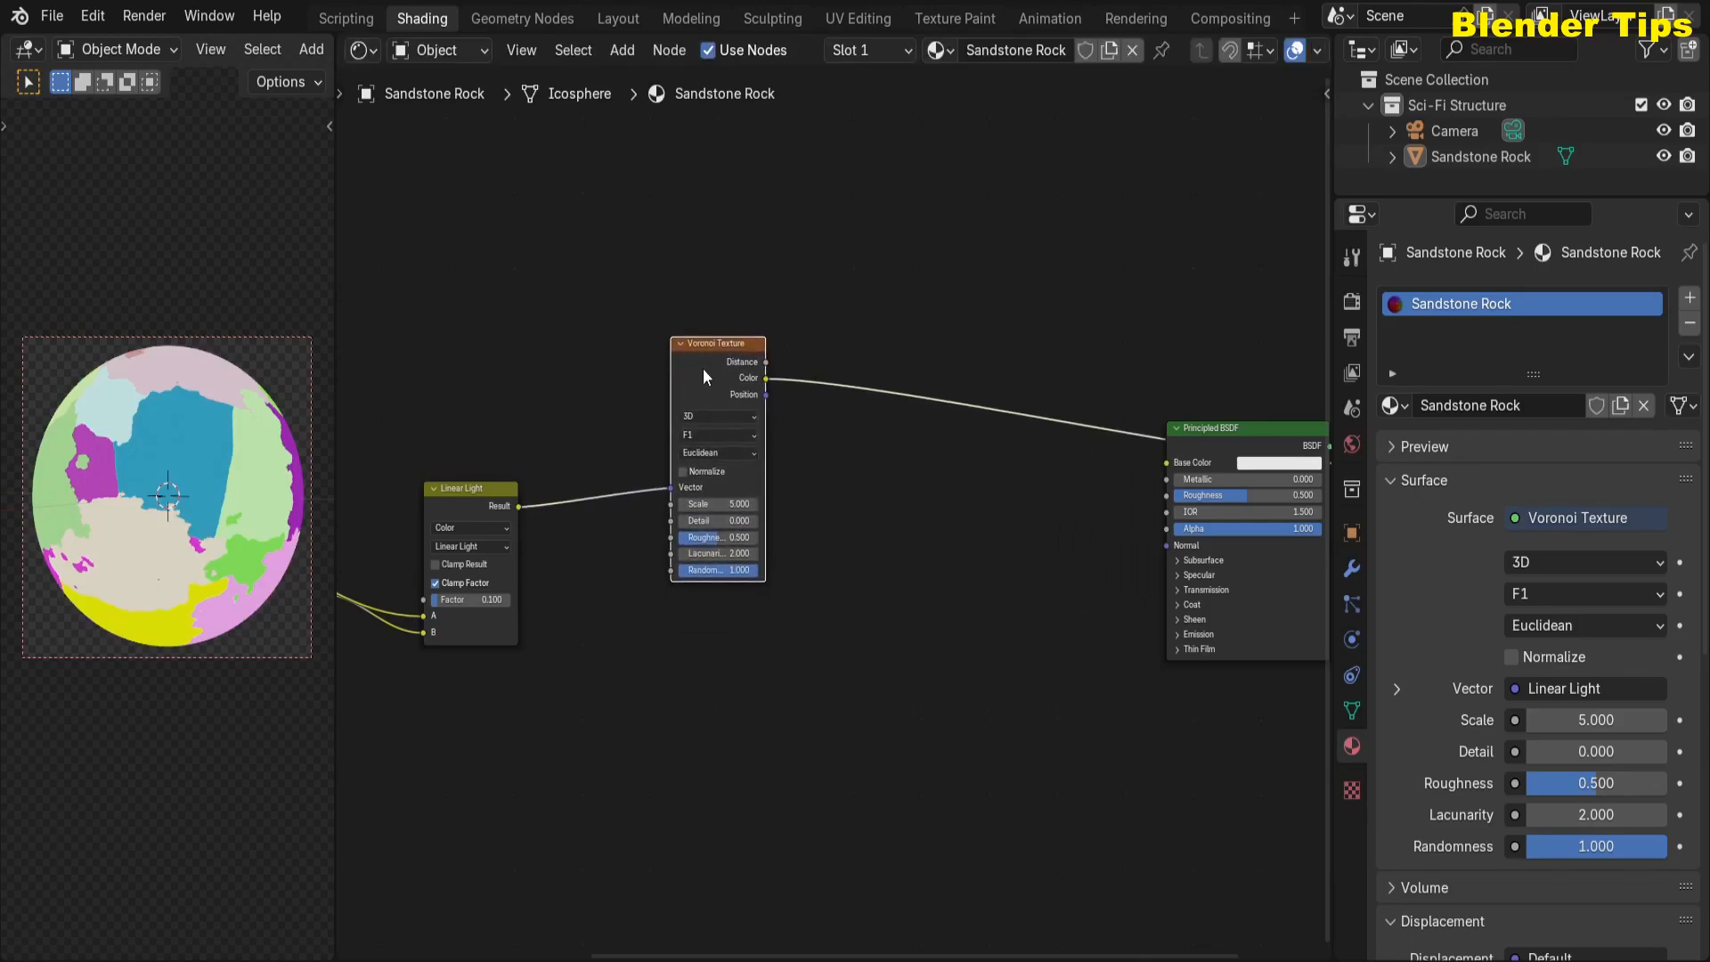
- Duplicate the Voronoi Texture node below the original and link the Linear Light Result to the copy's Vector input
key("shift+d")
left_click(705, 625)
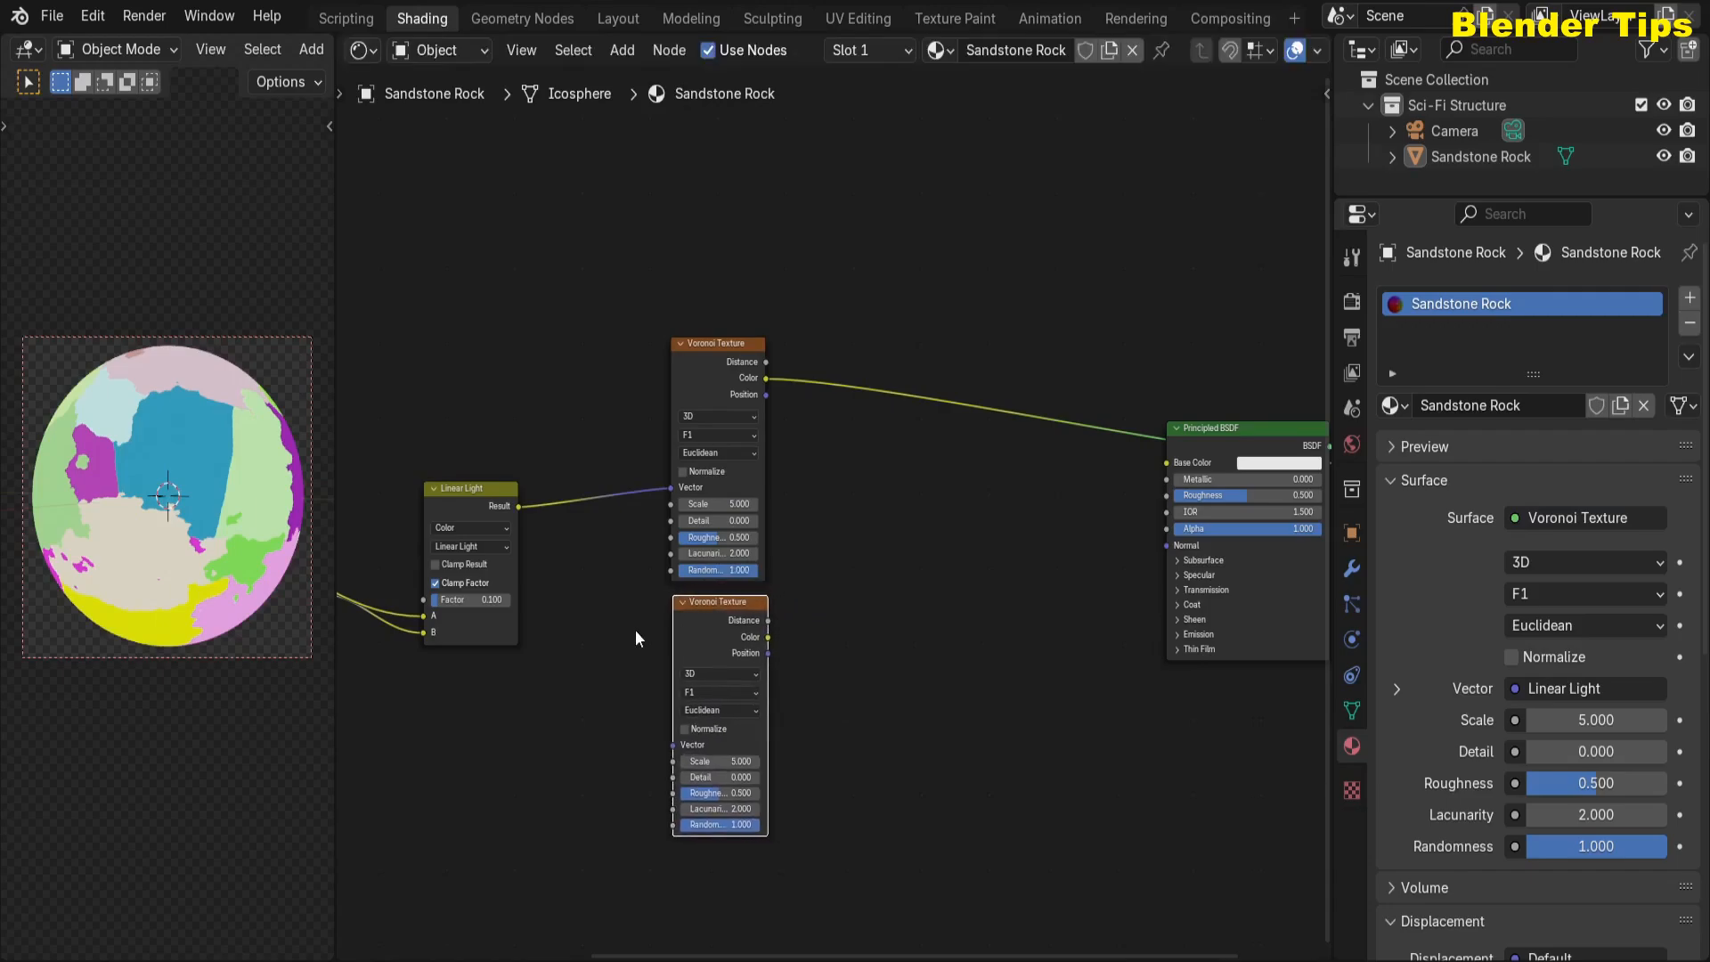
scroll(585, 664, "up", 2)
scroll(585, 664, "down", 1)
middle_click_drag(580, 579, 599, 446)
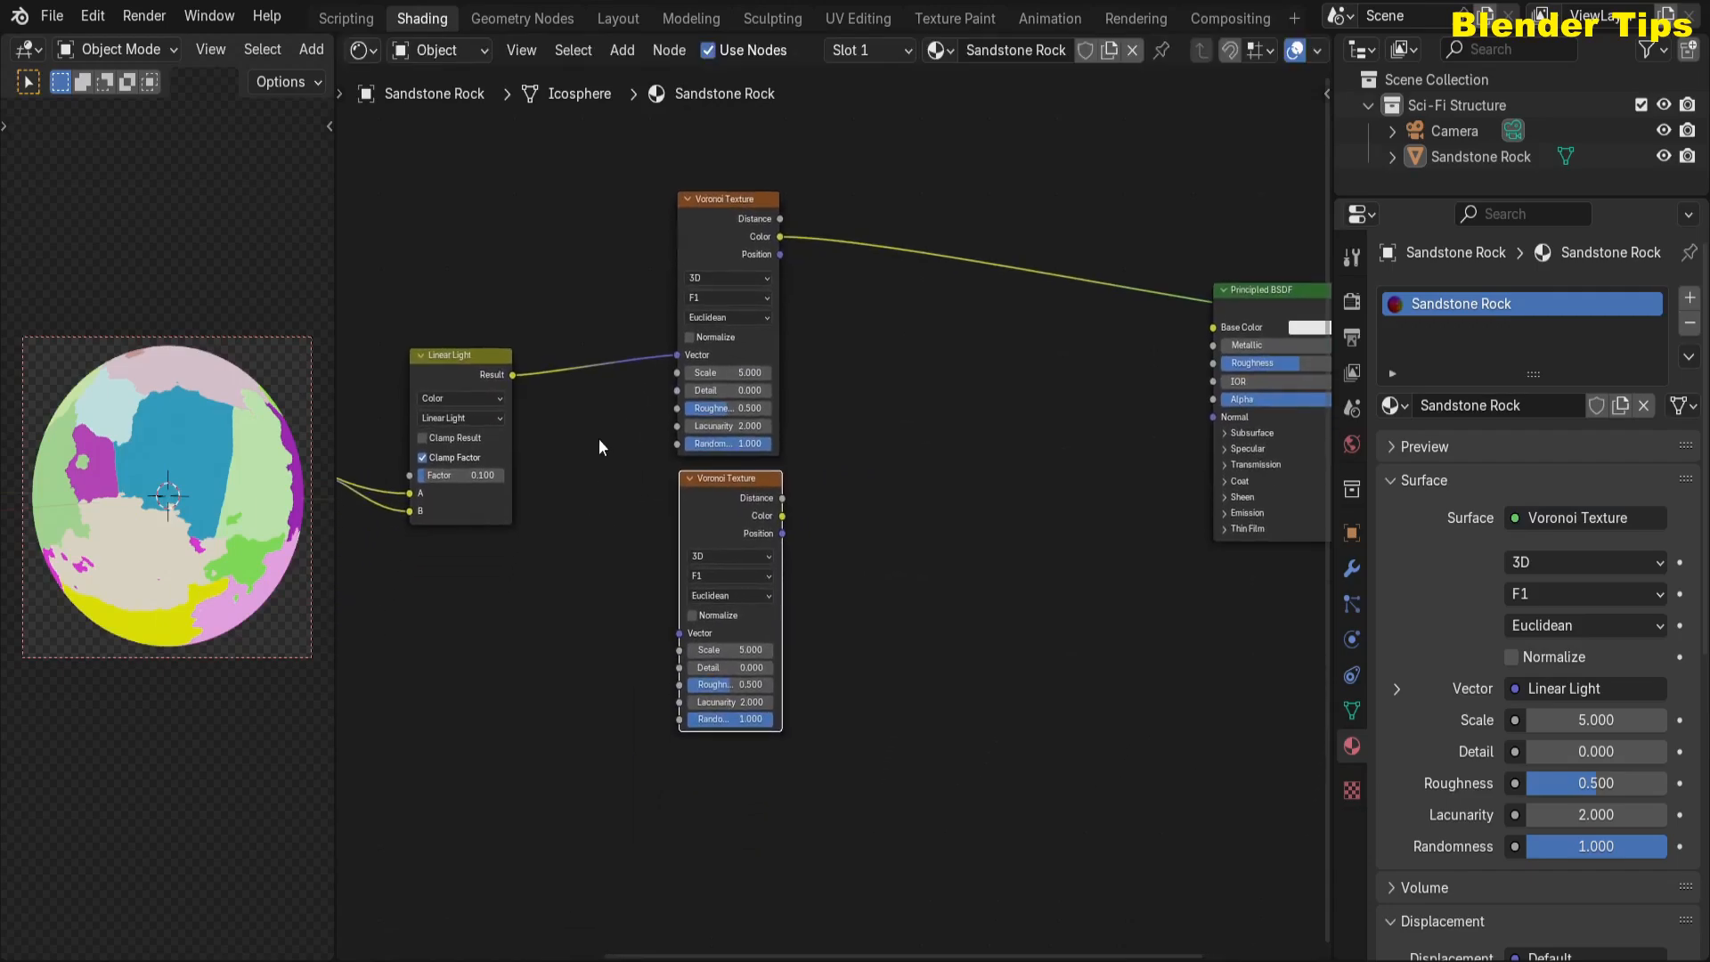
left_click(519, 385)
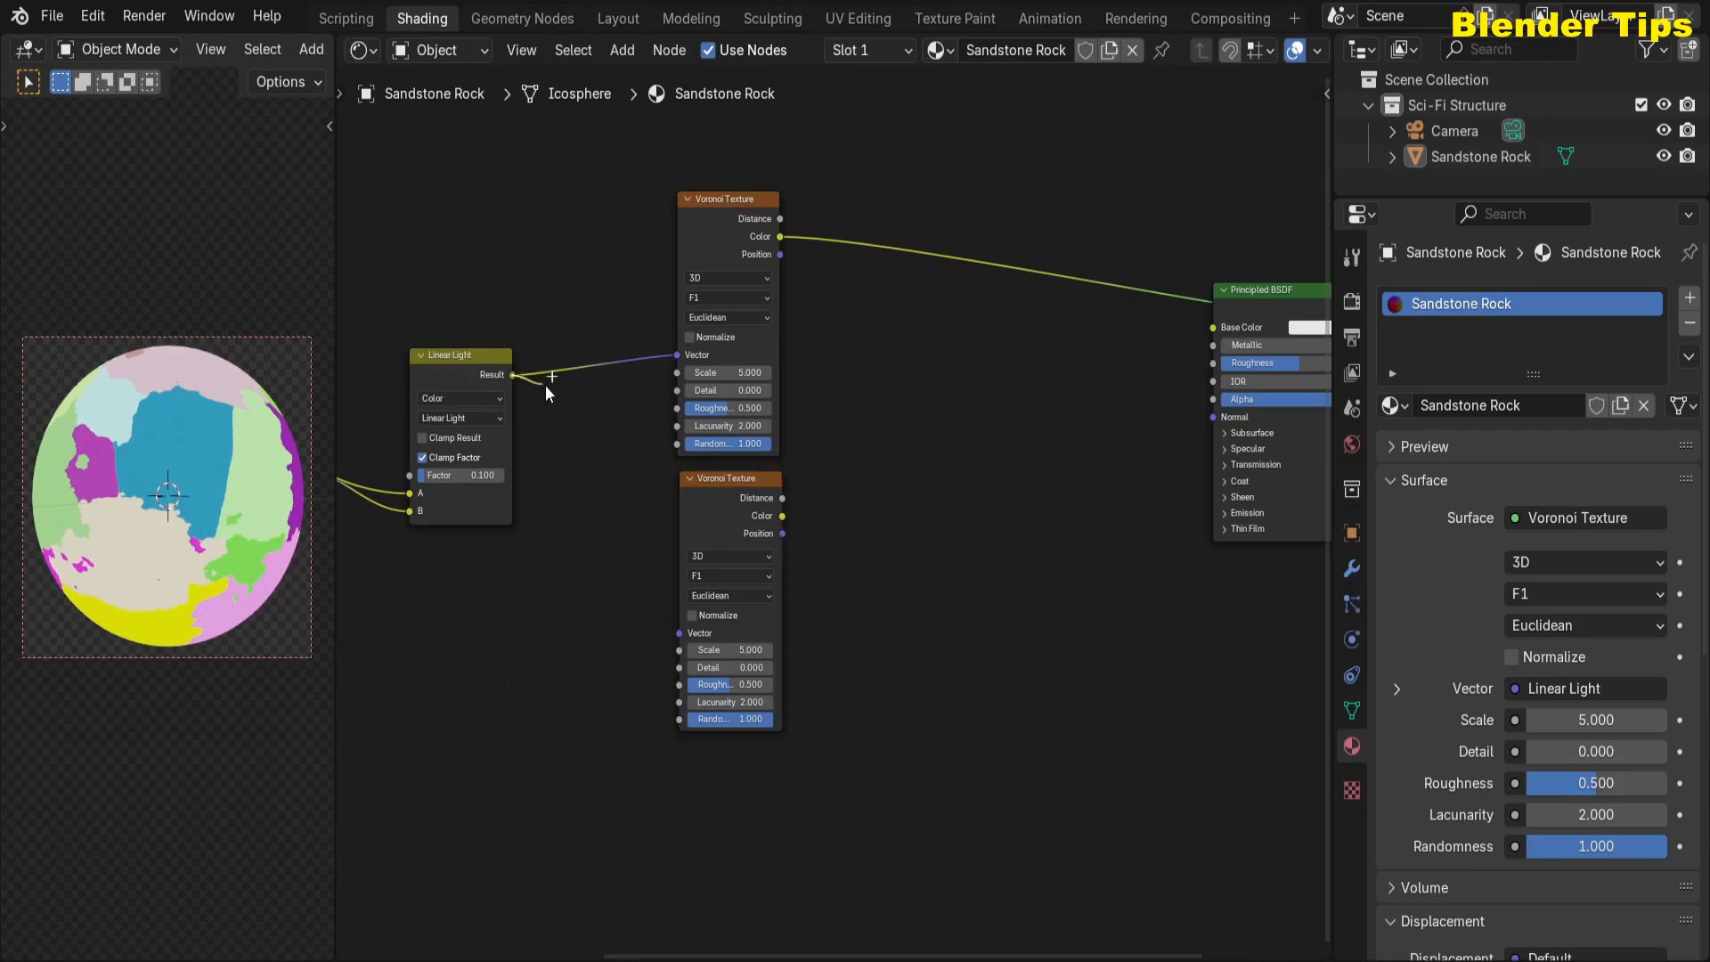
left_click_drag(580, 451, 670, 638)
- Set the upper Voronoi Texture node's Scale to 350
middle_click_drag(934, 590, 673, 659)
middle_click_drag(646, 446, 867, 435)
scroll(745, 558, "up", 4)
scroll(866, 436, "up", 4)
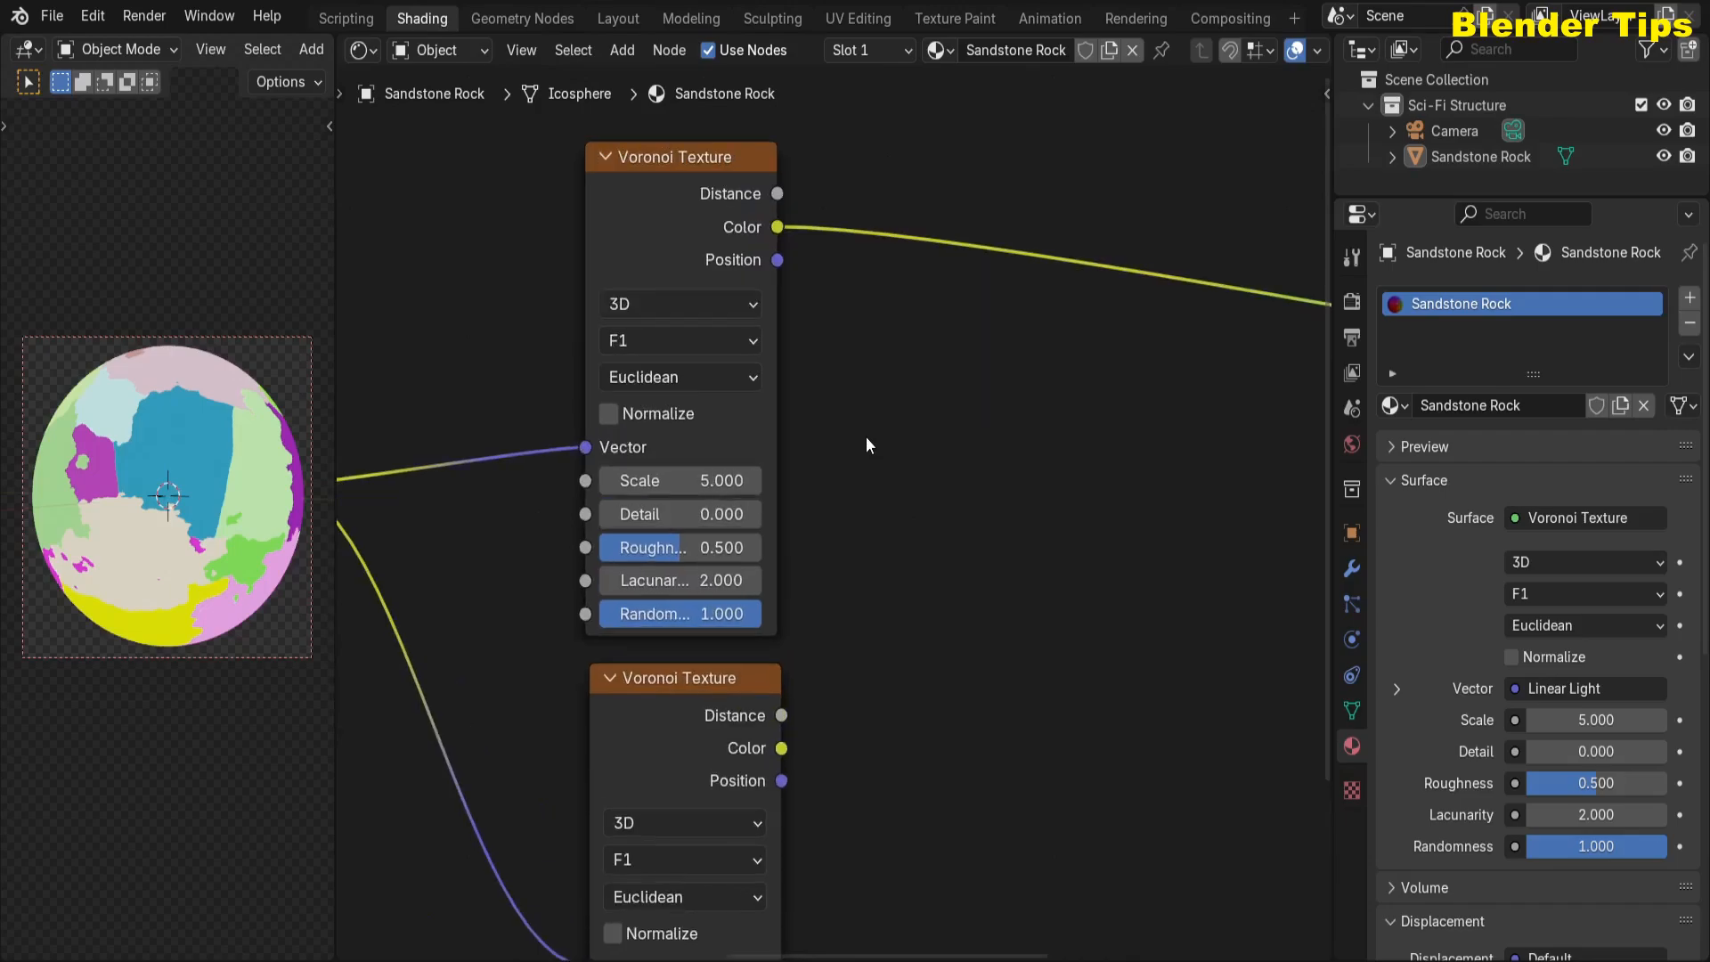
double_click(685, 483)
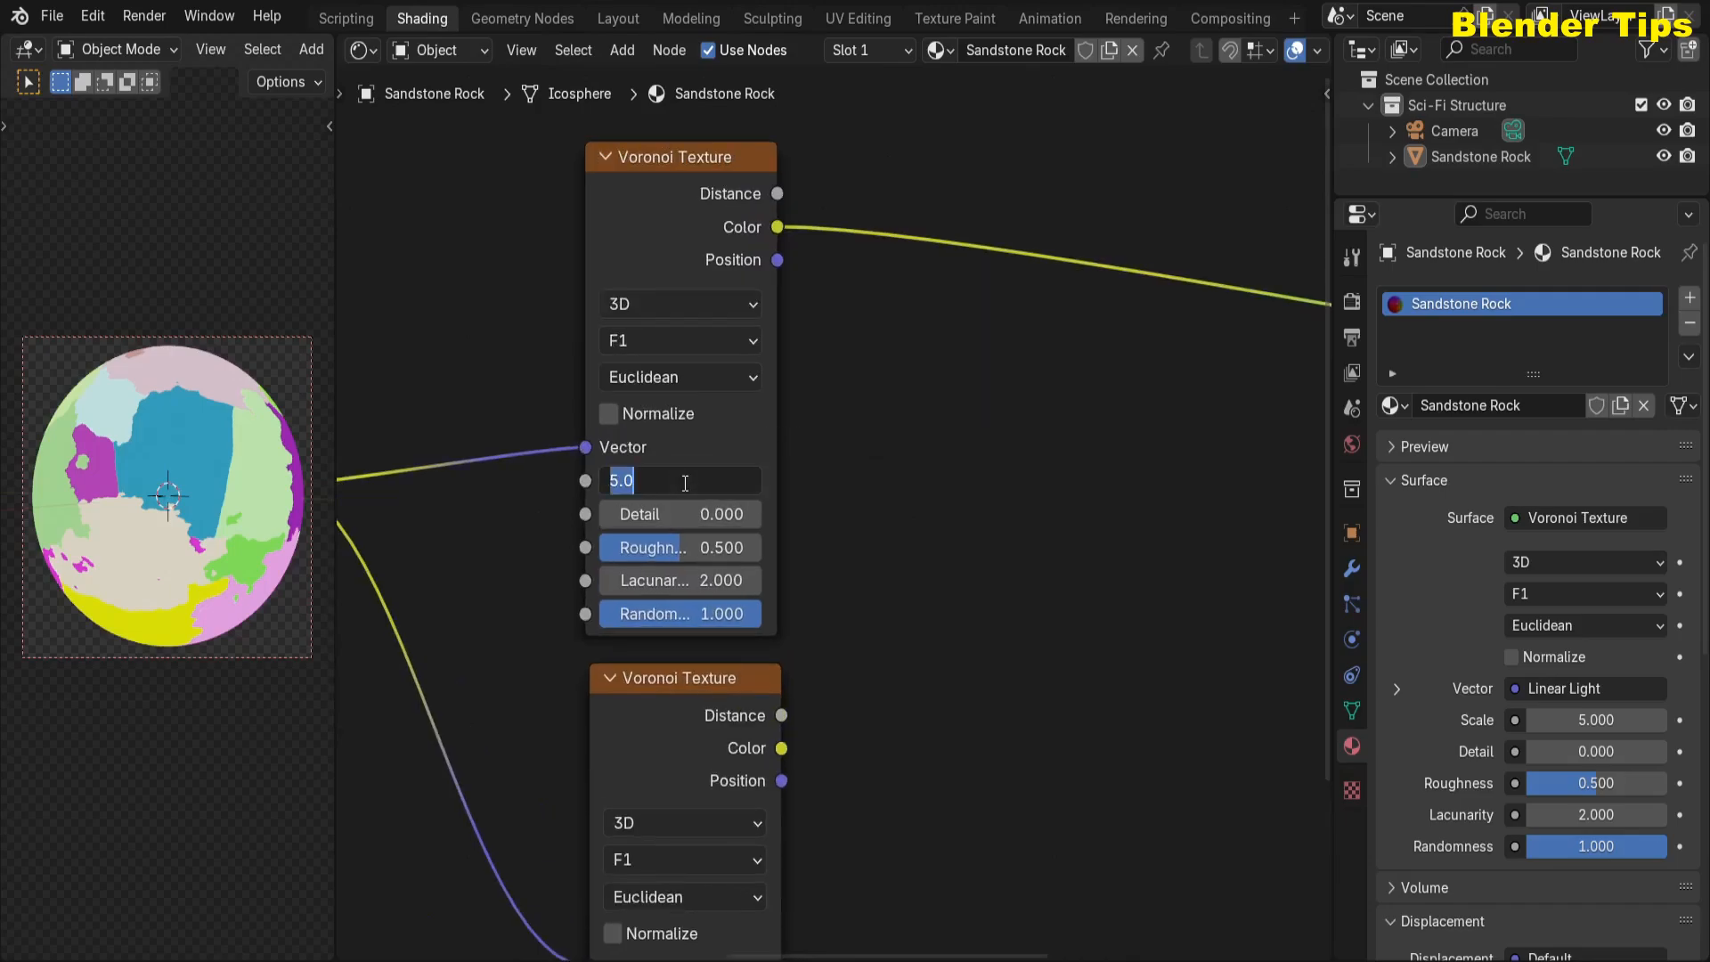
type("350")
key("Return")
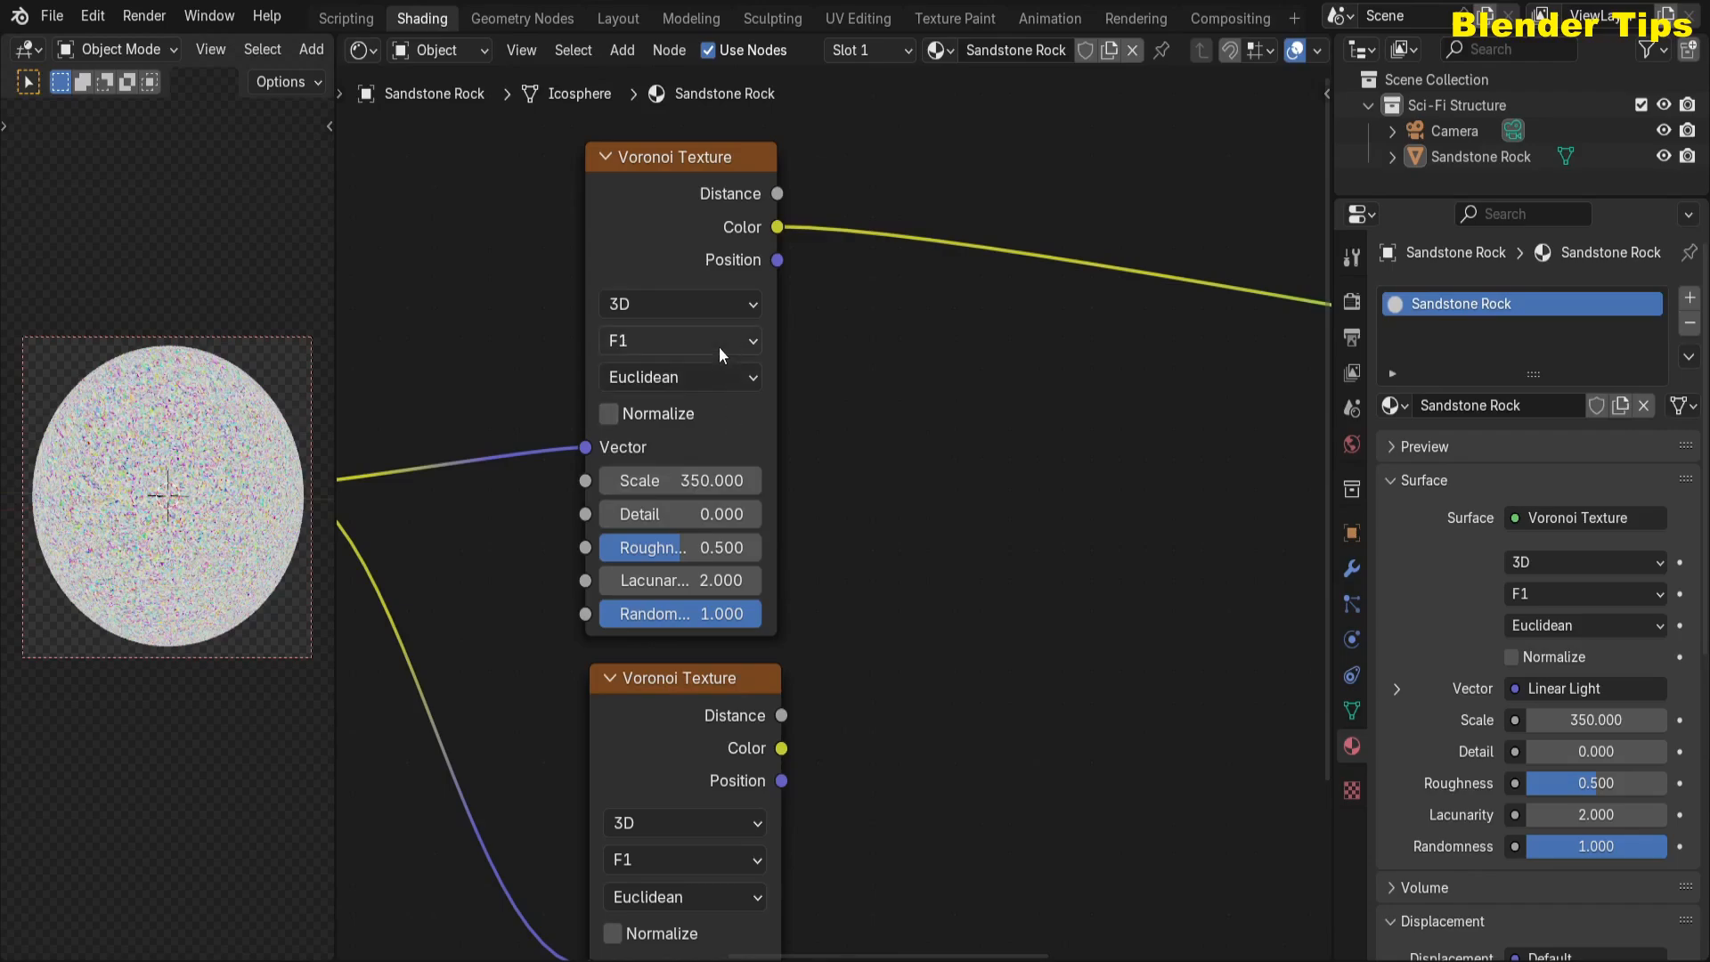
- Preview the upper Voronoi Texture's Distance output on the sphere up close
left_click_drag(680, 255, 682, 254)
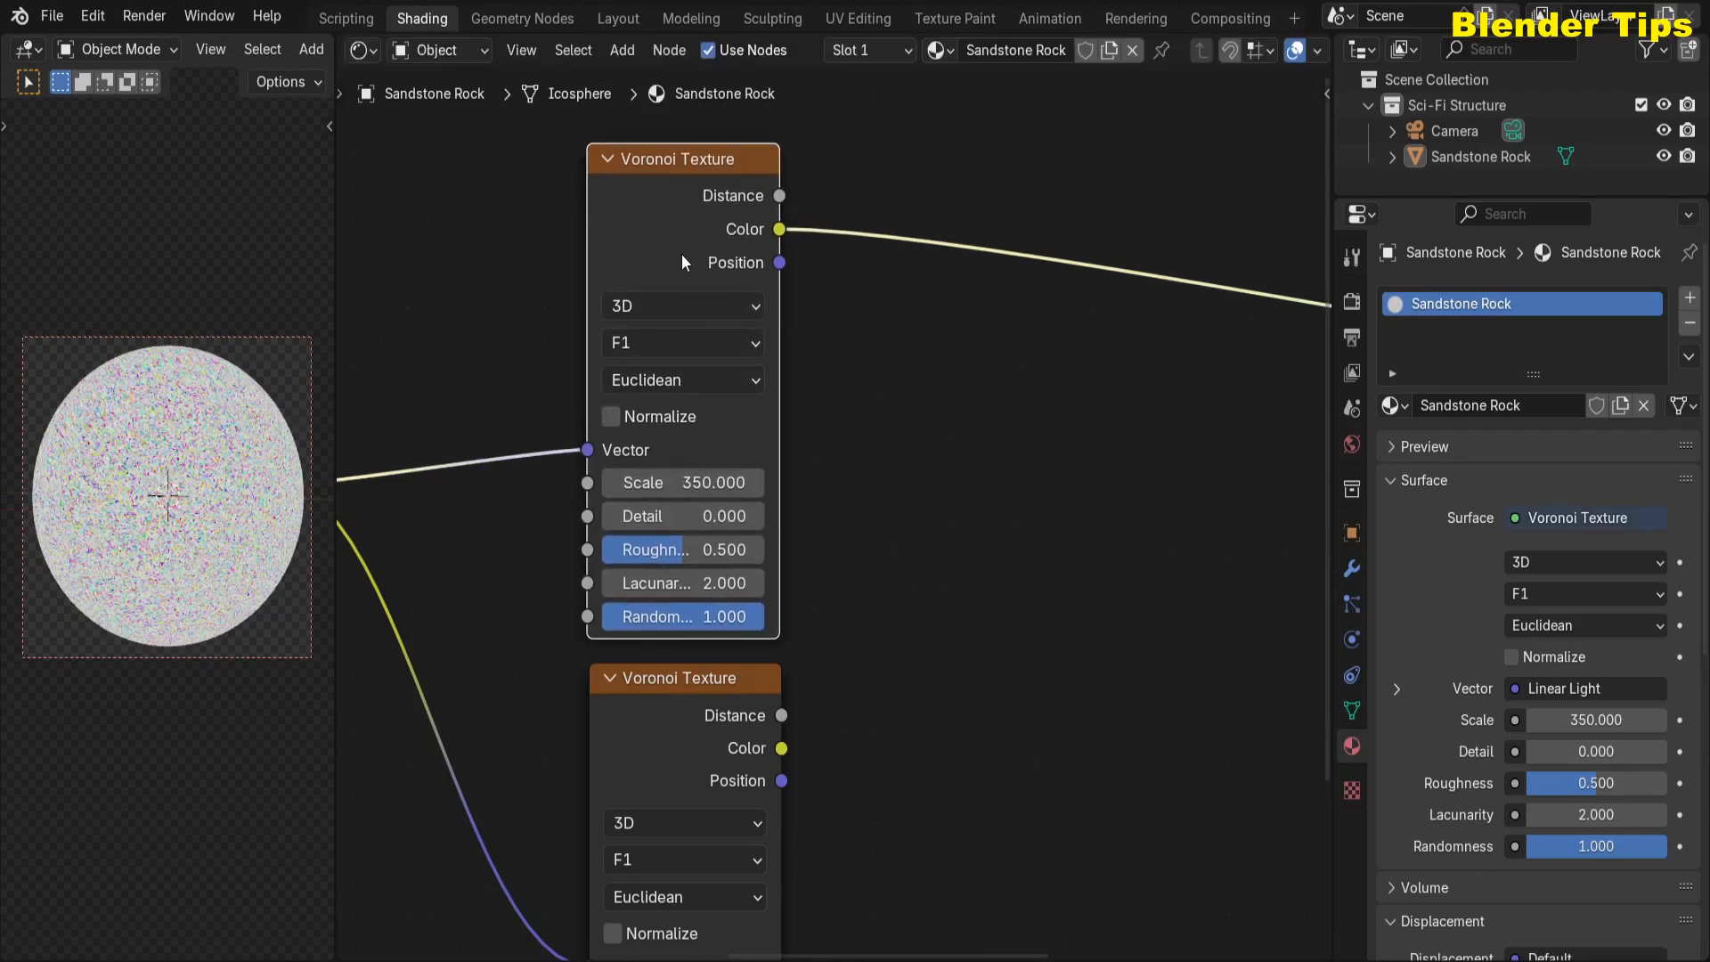
left_click(671, 236, "ctrl+shift")
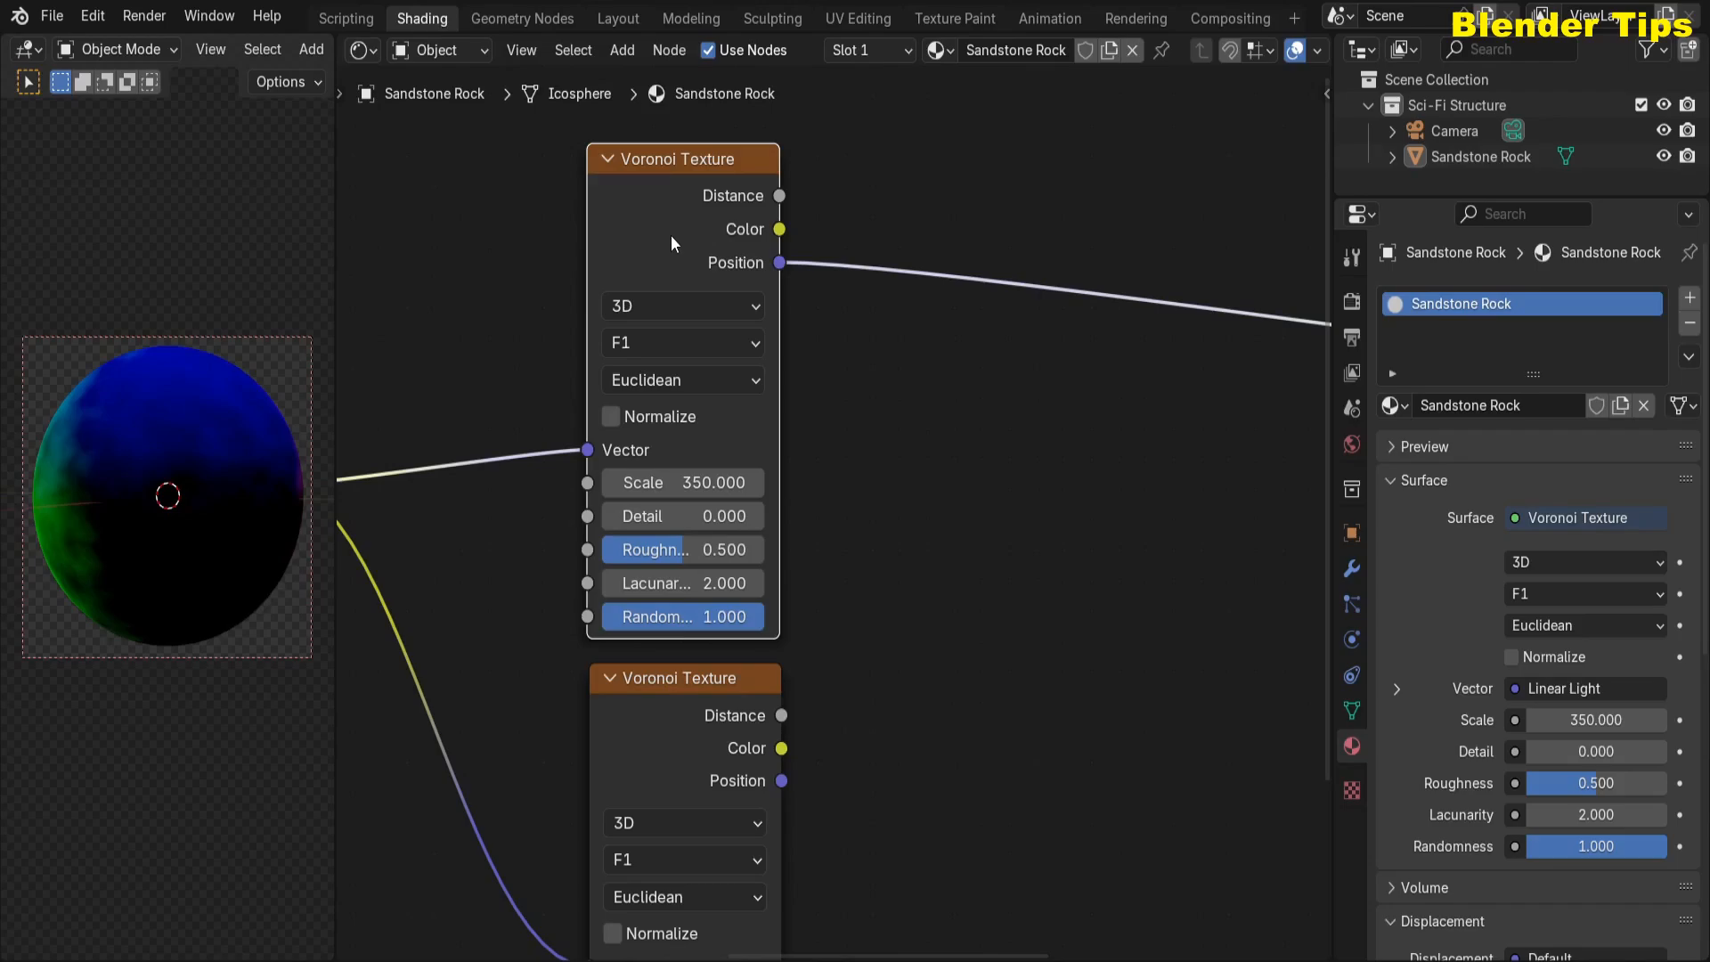
left_click(670, 235, "ctrl+shift")
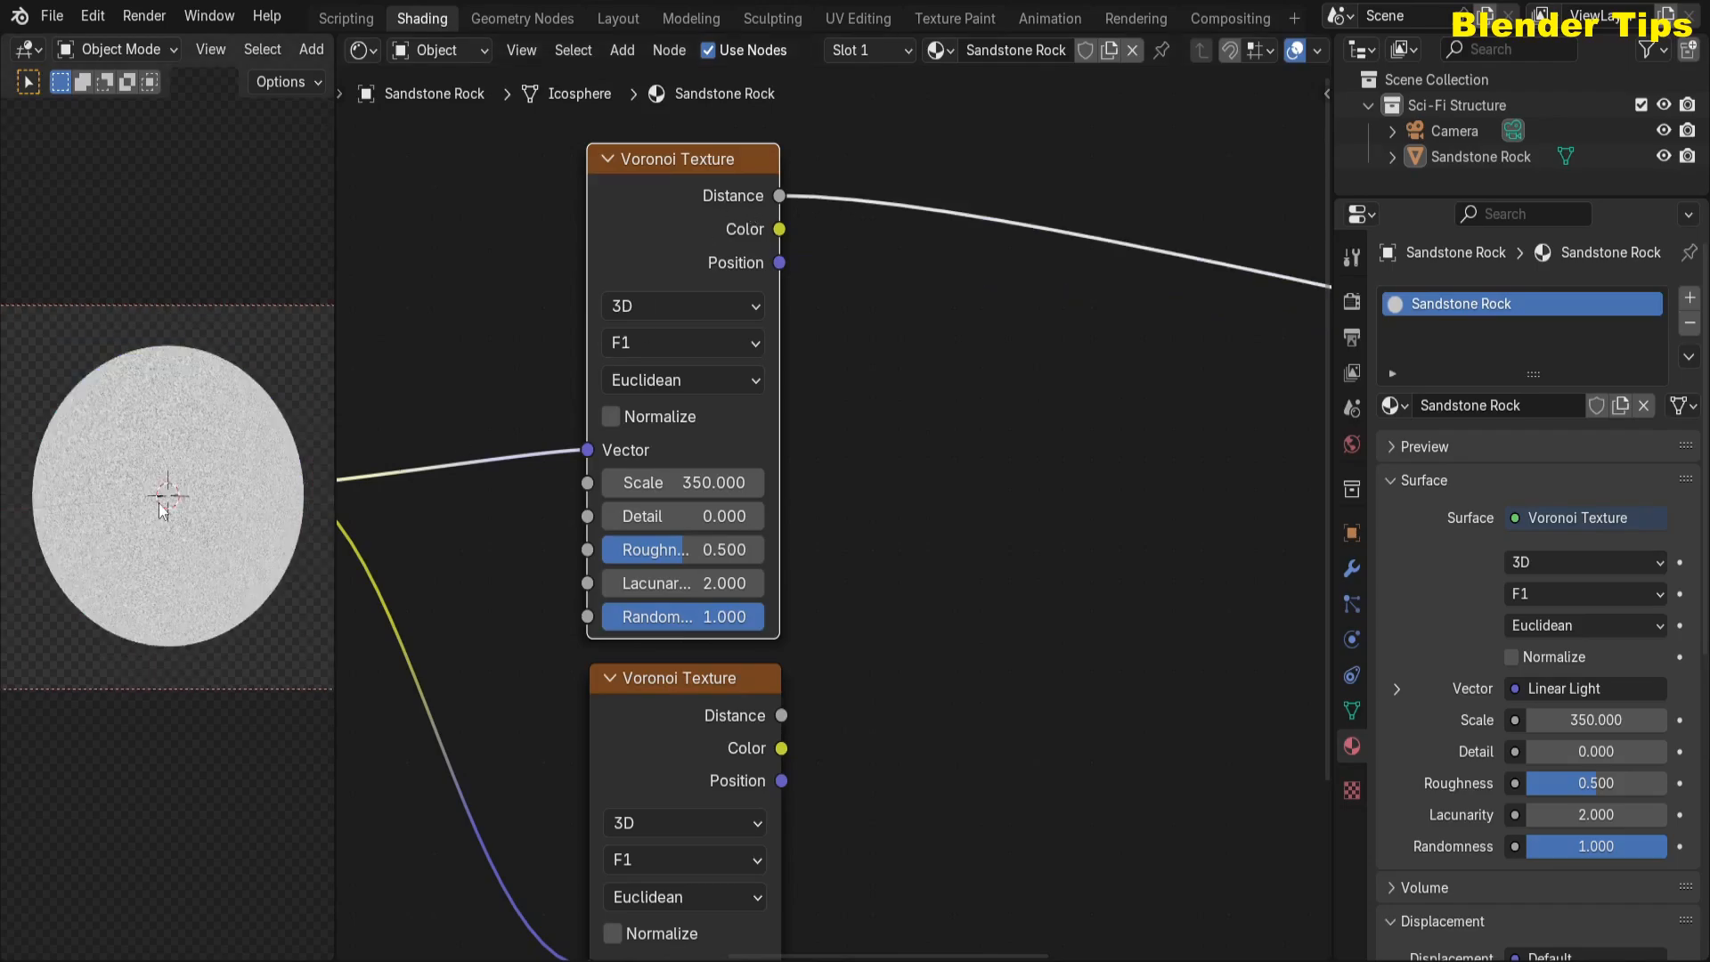
scroll(158, 504, "up", 2)
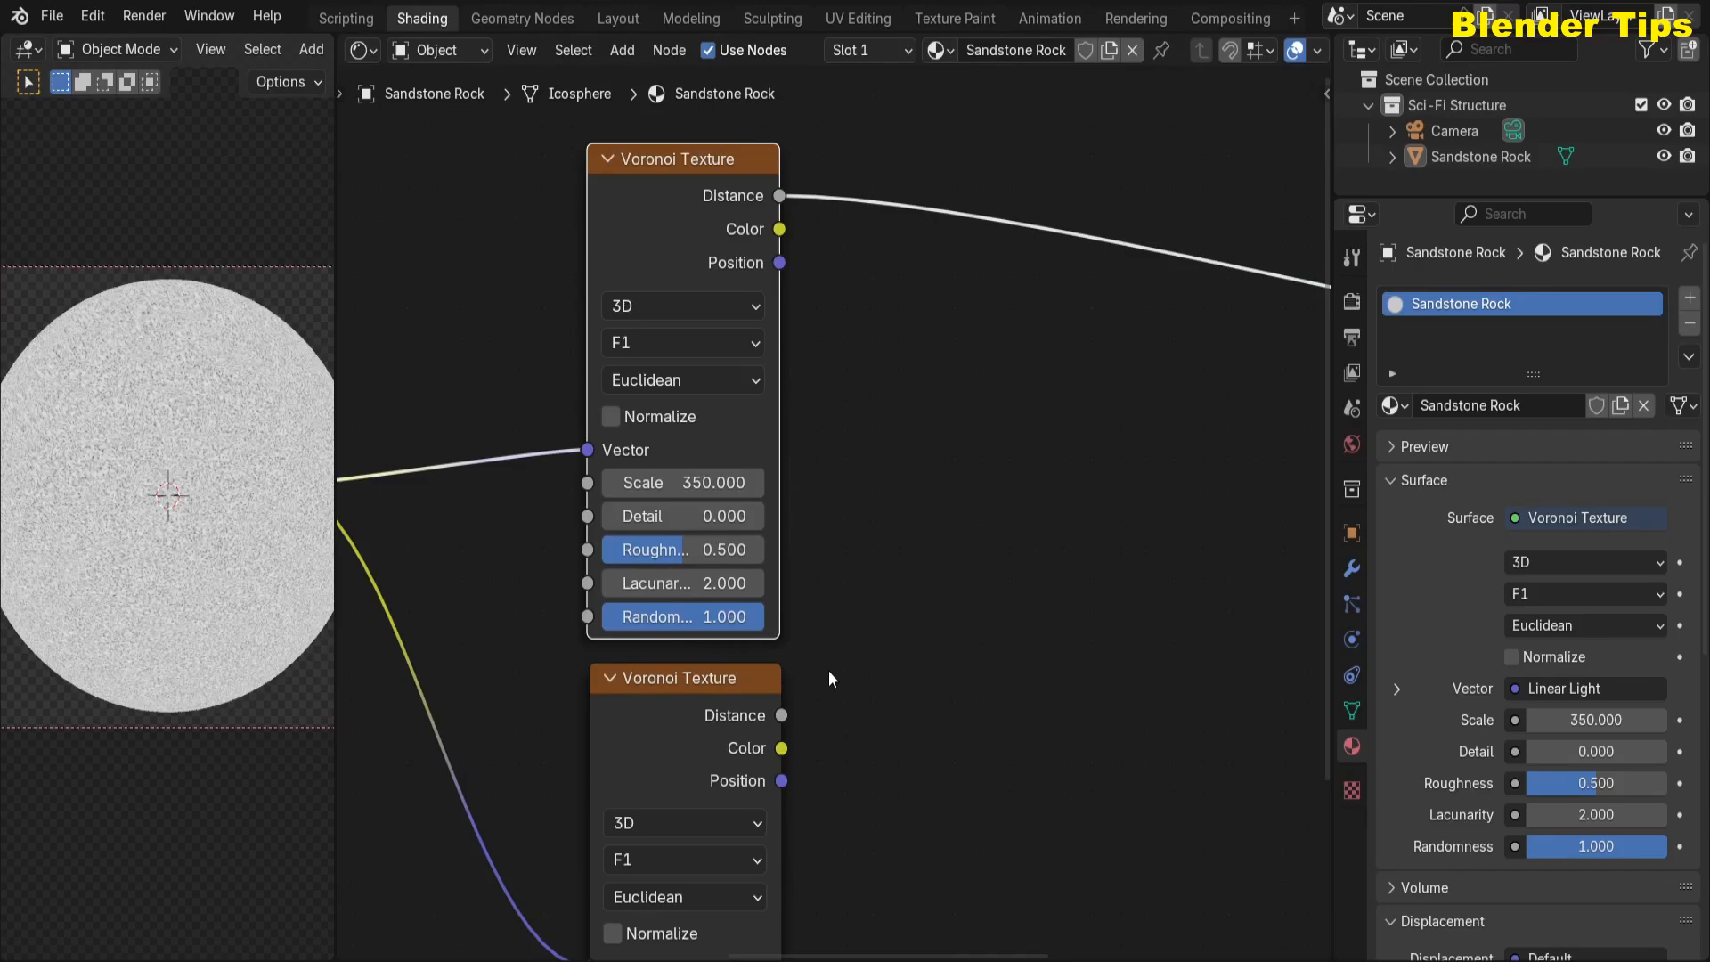
- Preview the lower Voronoi Texture's Distance output on the sphere
scroll(828, 670, "down", 2)
middle_click_drag(903, 748, 871, 544)
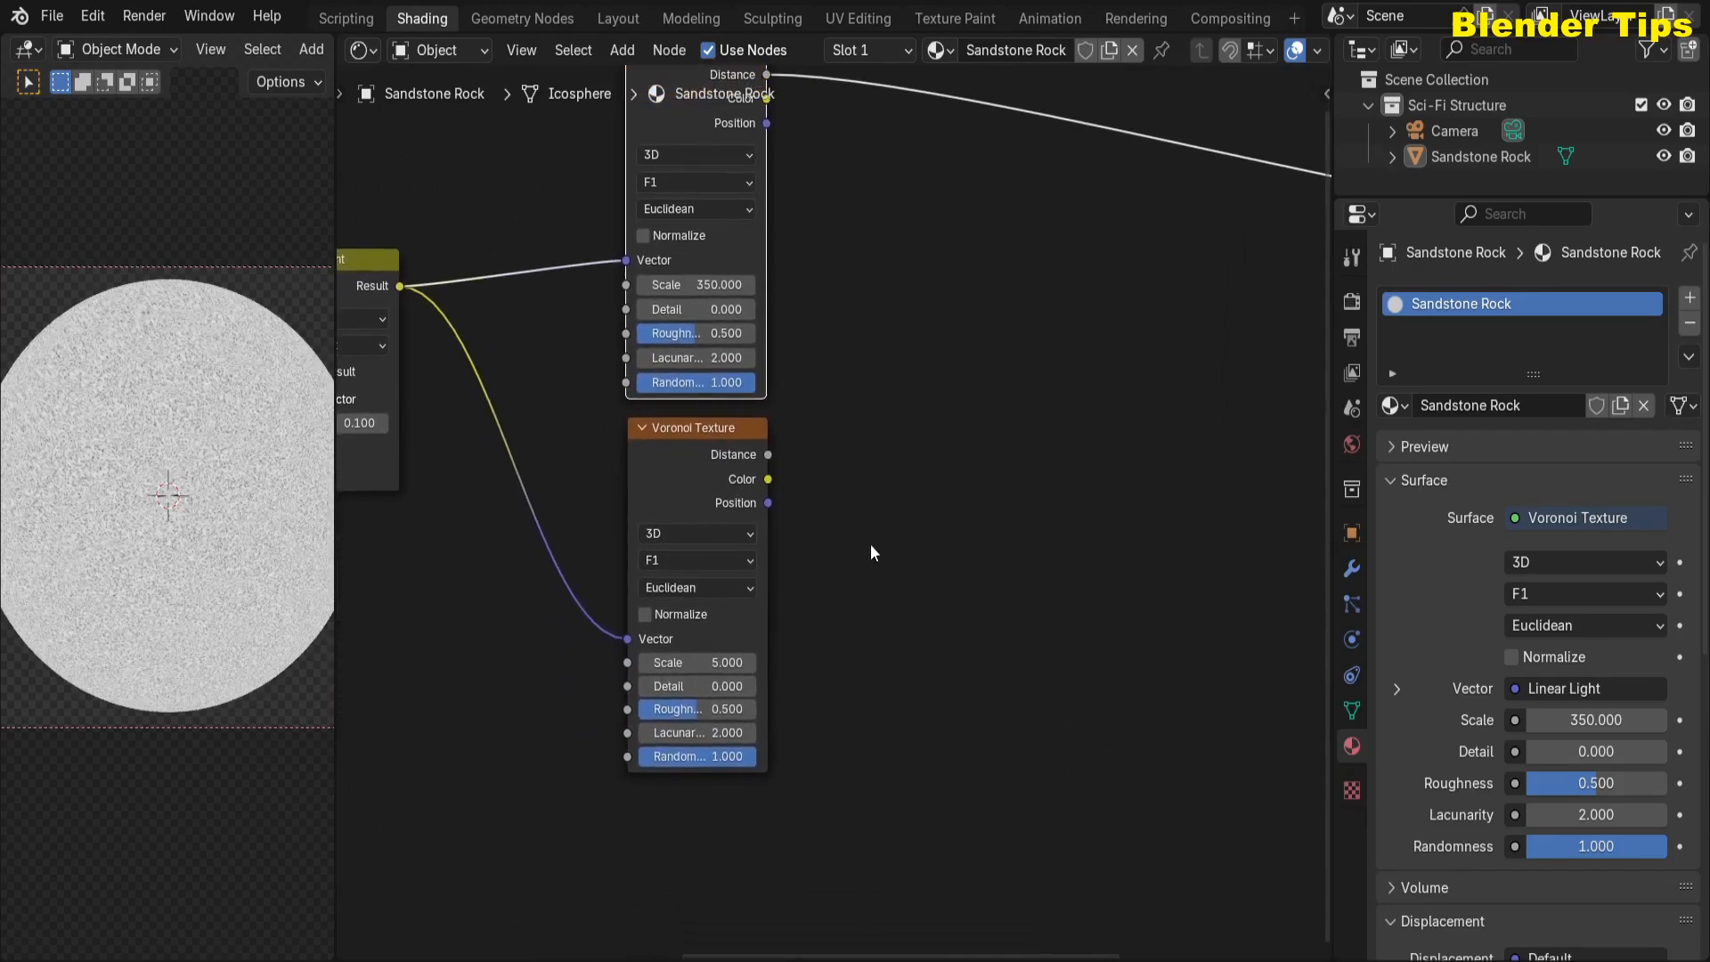
scroll(820, 527, "up", 1)
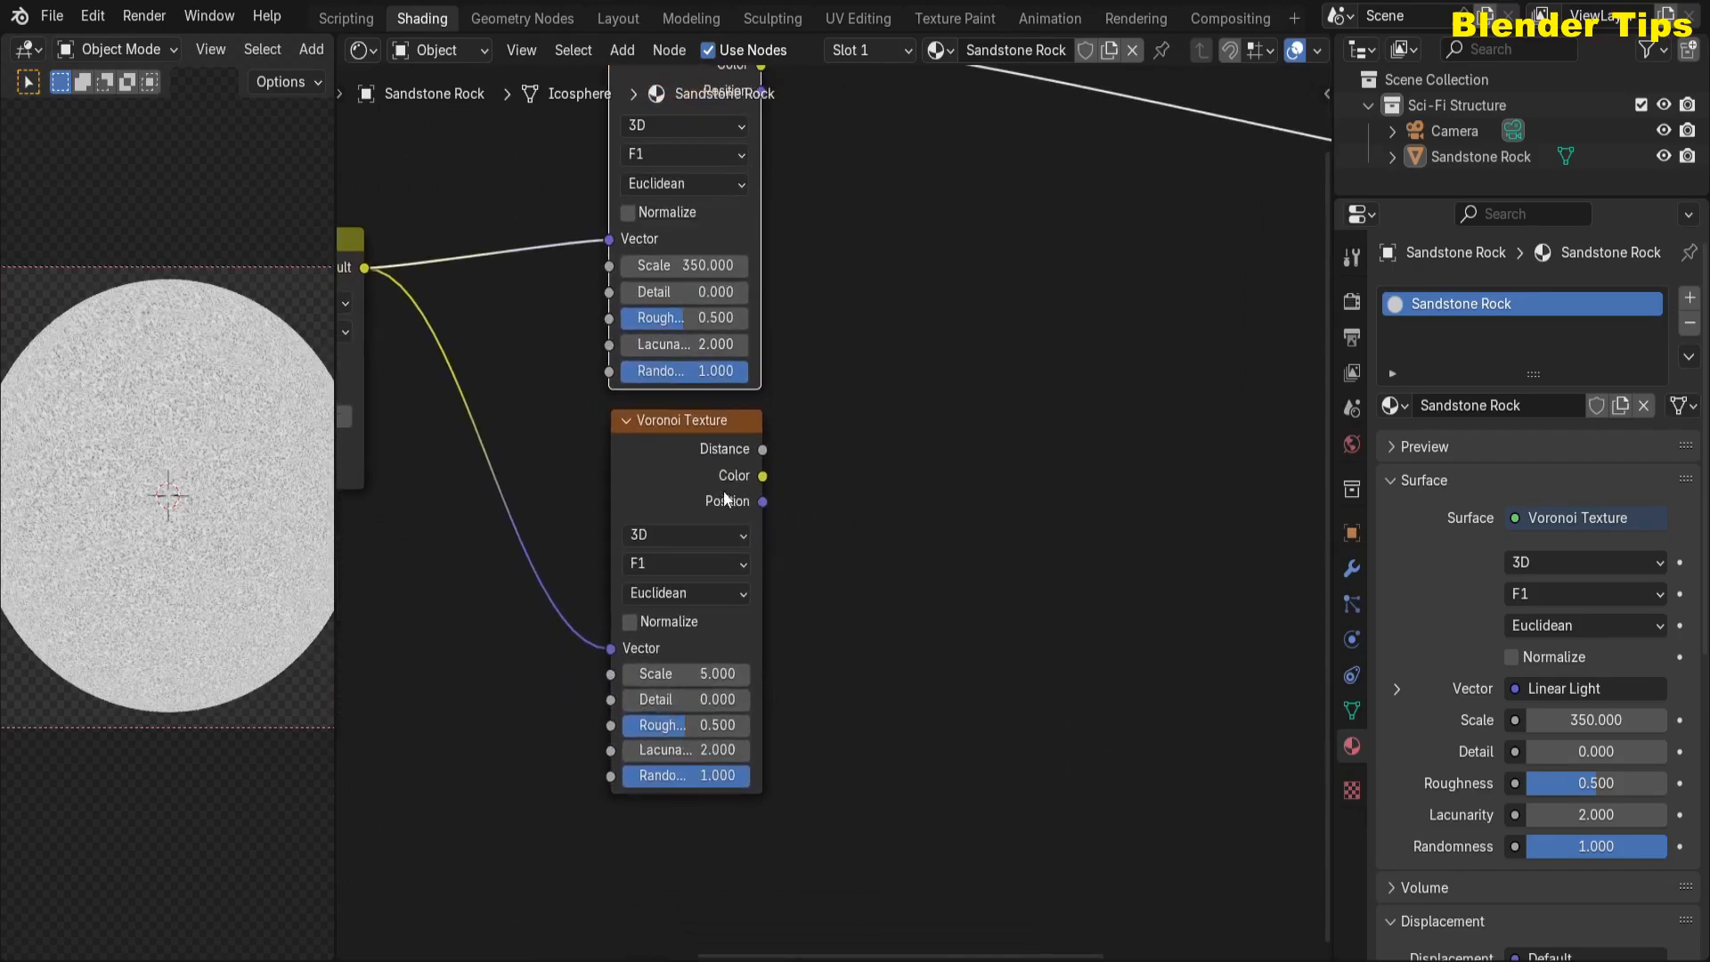
left_click(676, 479, "ctrl+shift")
scroll(837, 728, "up", 1)
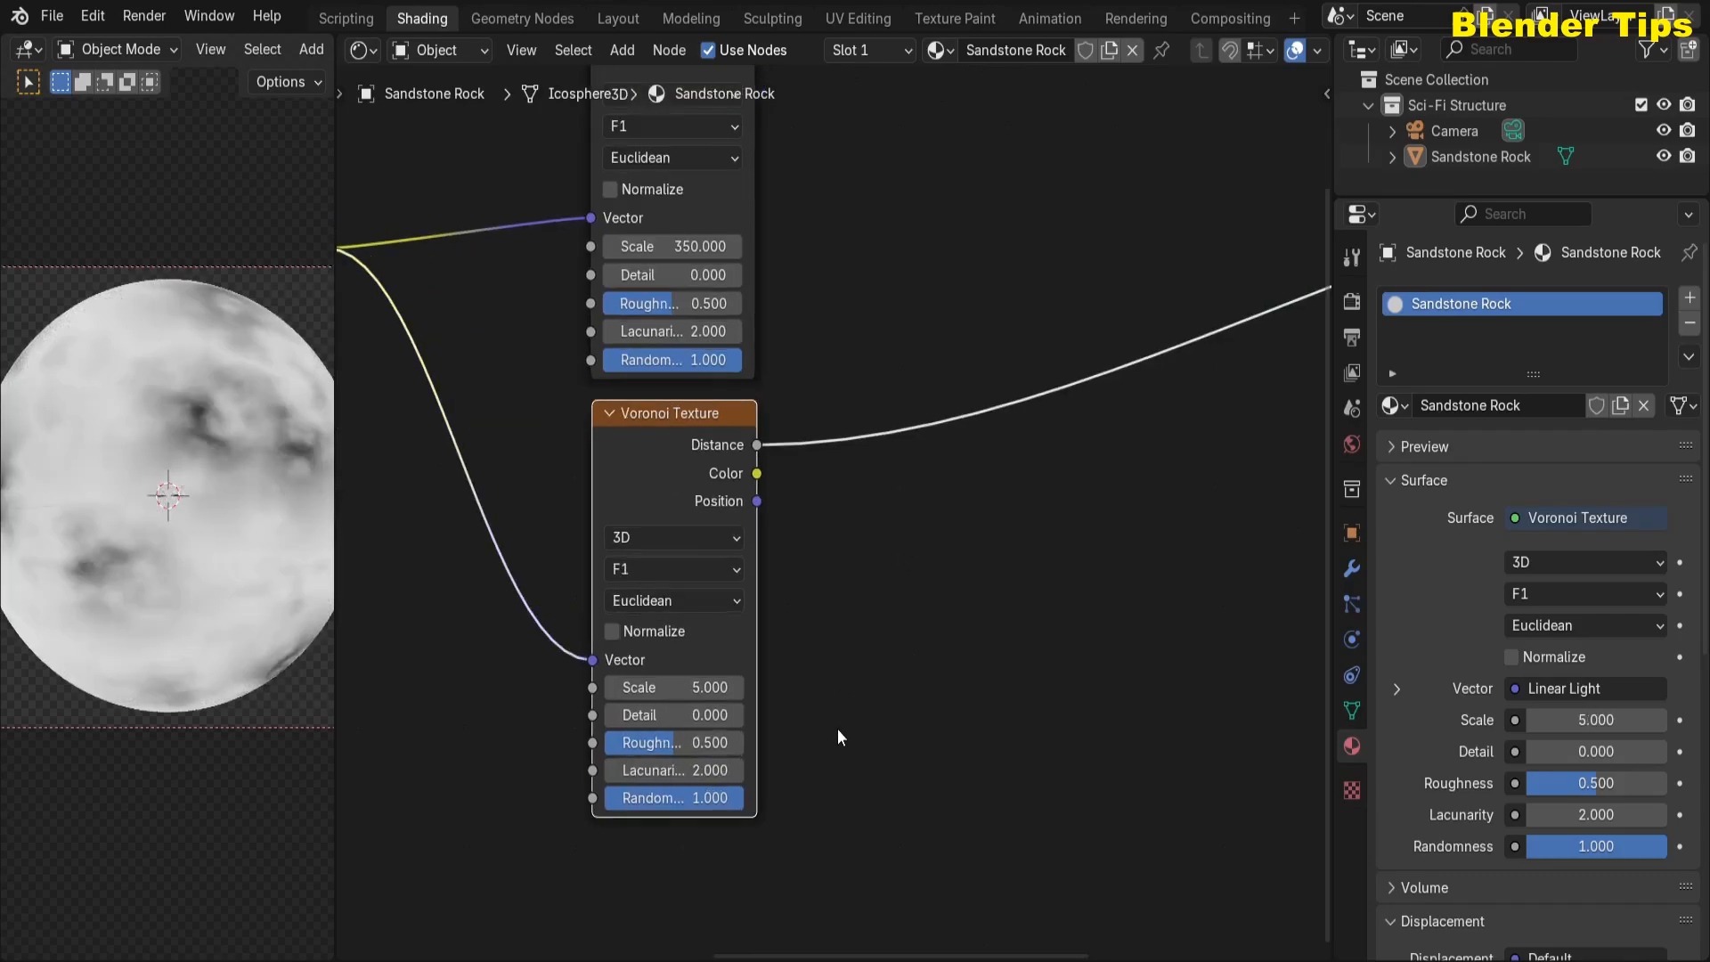
- Set the lower Voronoi Texture node's Scale to 4
middle_click_drag(852, 729, 871, 580)
scroll(871, 580, "up", 1)
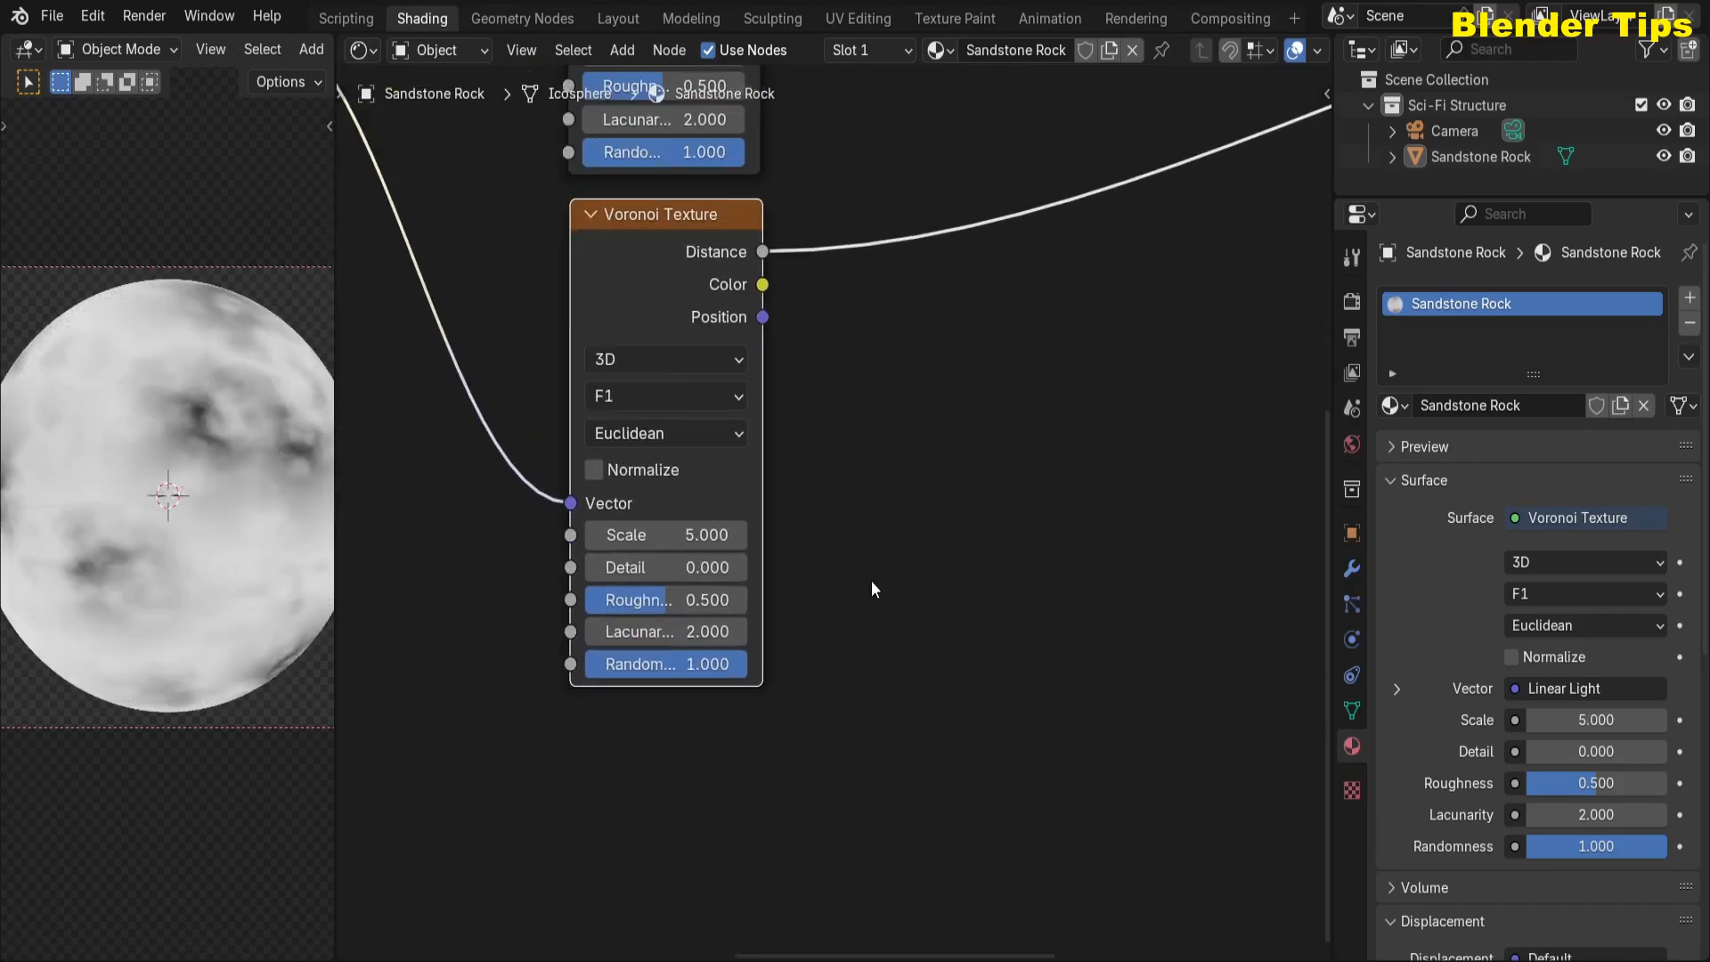
left_click(698, 538)
type("4")
key("Return")
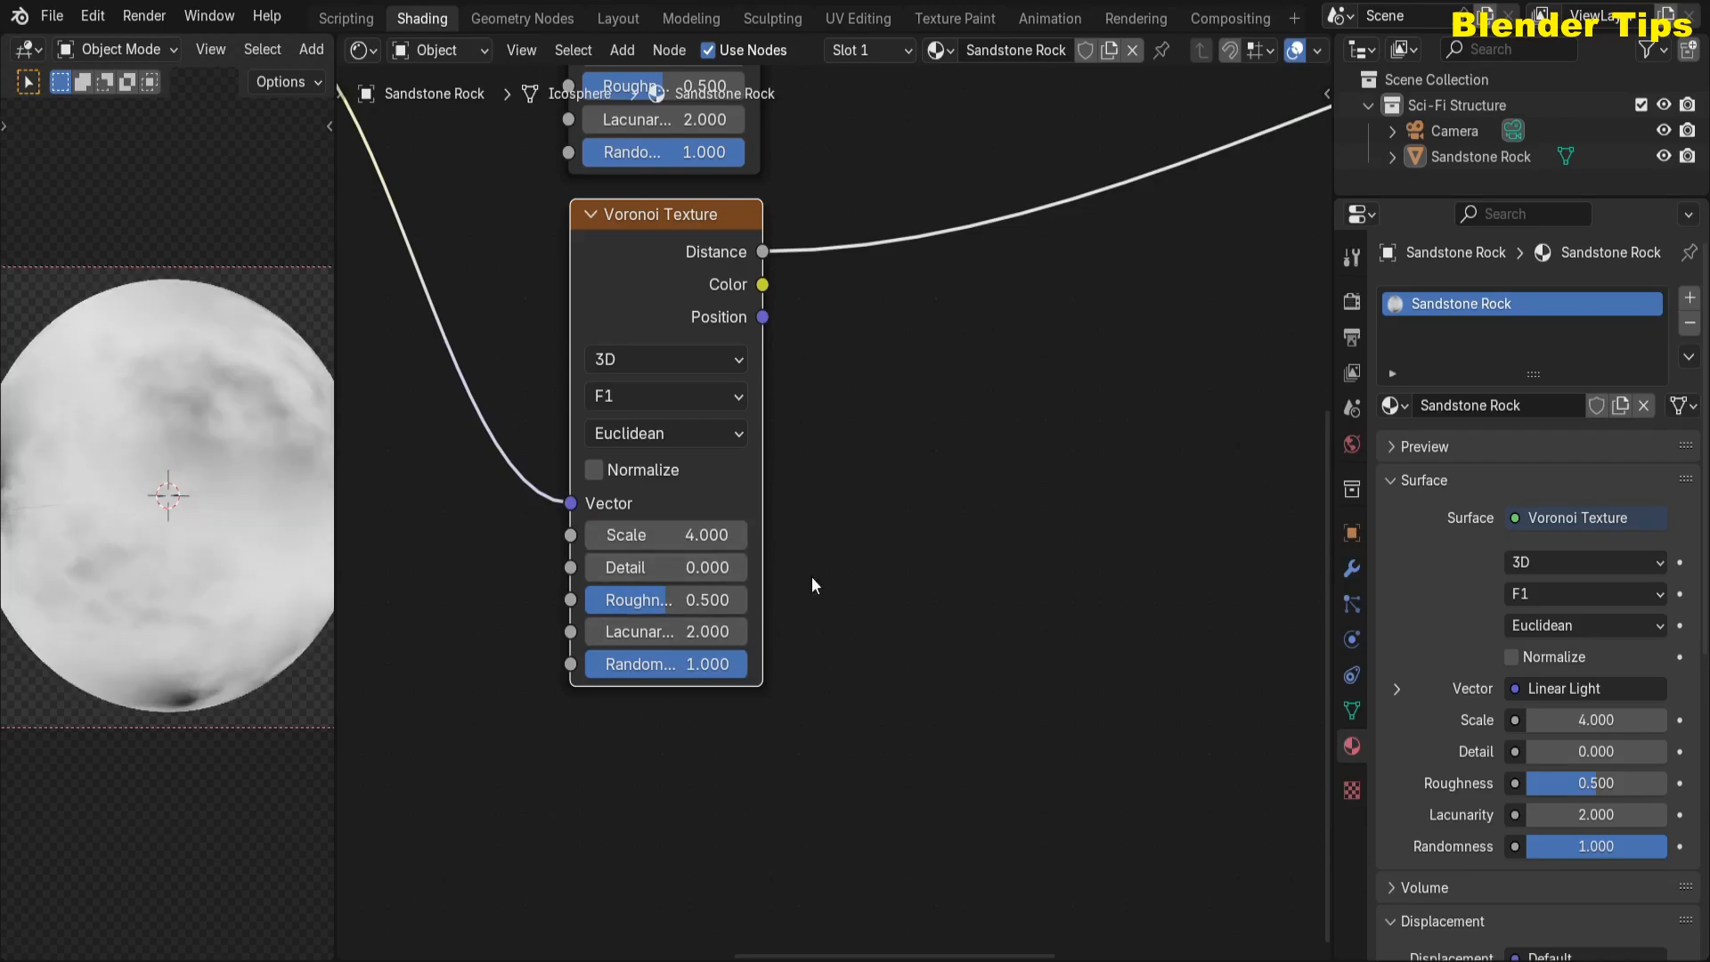
- Add an unconnected Mix Color node between the two Voronoi Texture nodes and the Principled BSDF
scroll(884, 557, "down", 4)
middle_click_drag(966, 565, 887, 737)
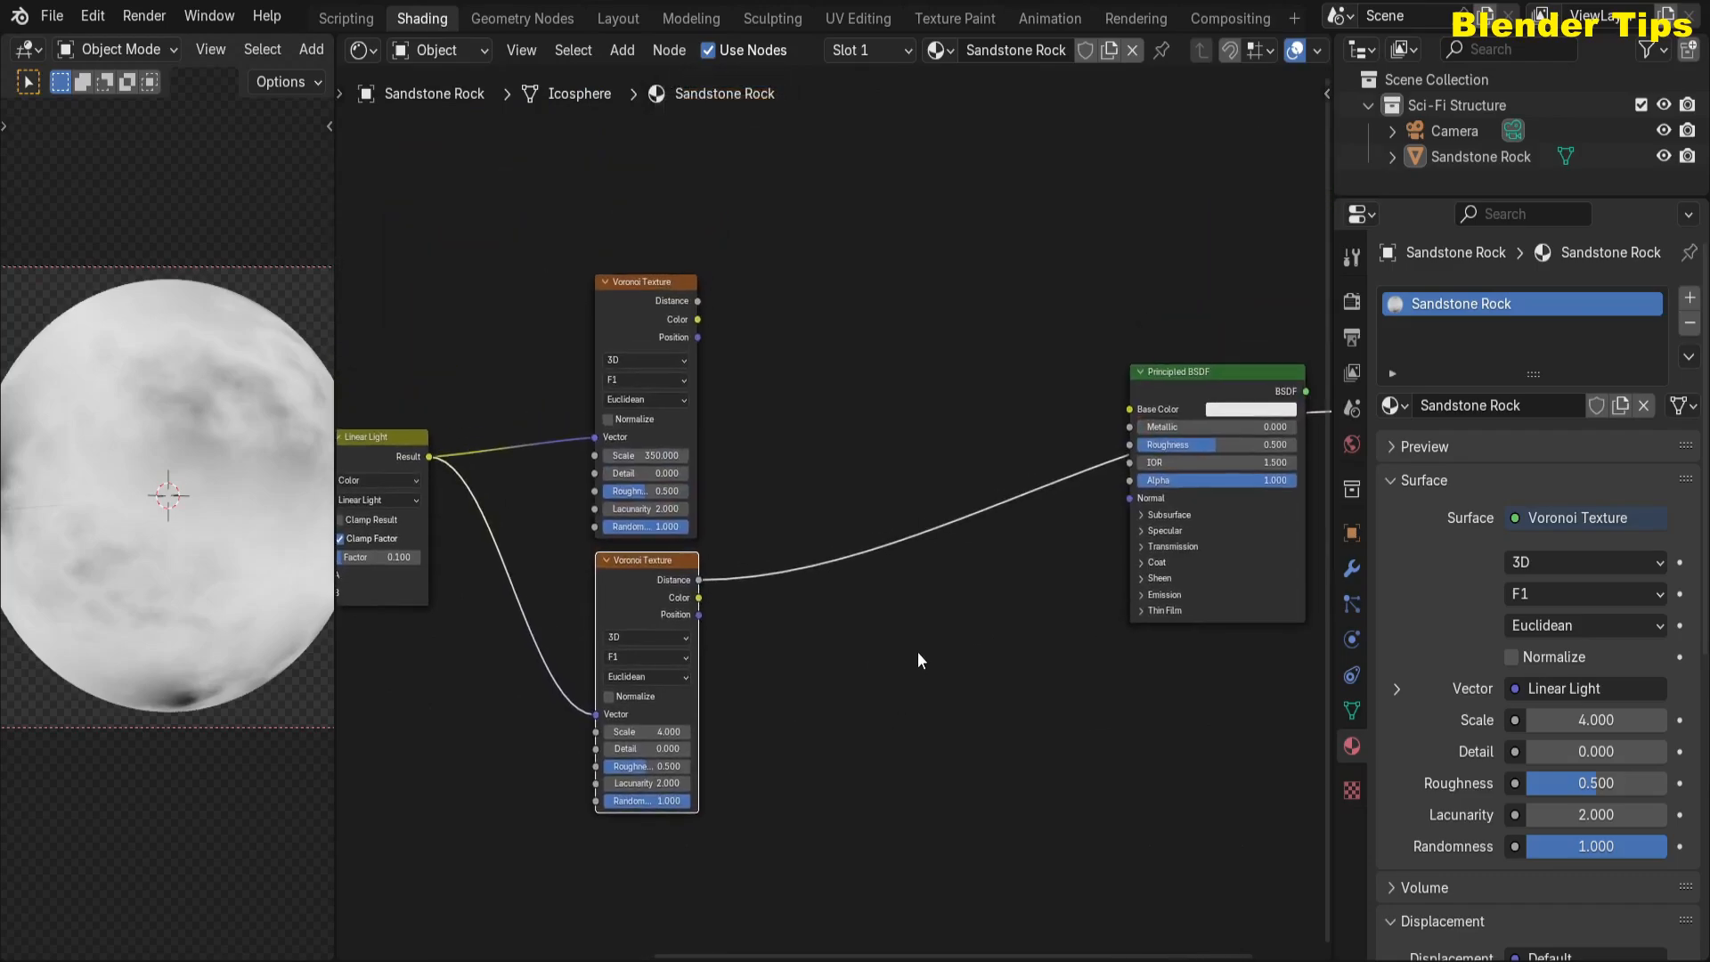
scroll(918, 652, "down", 2)
middle_click_drag(919, 652, 758, 727)
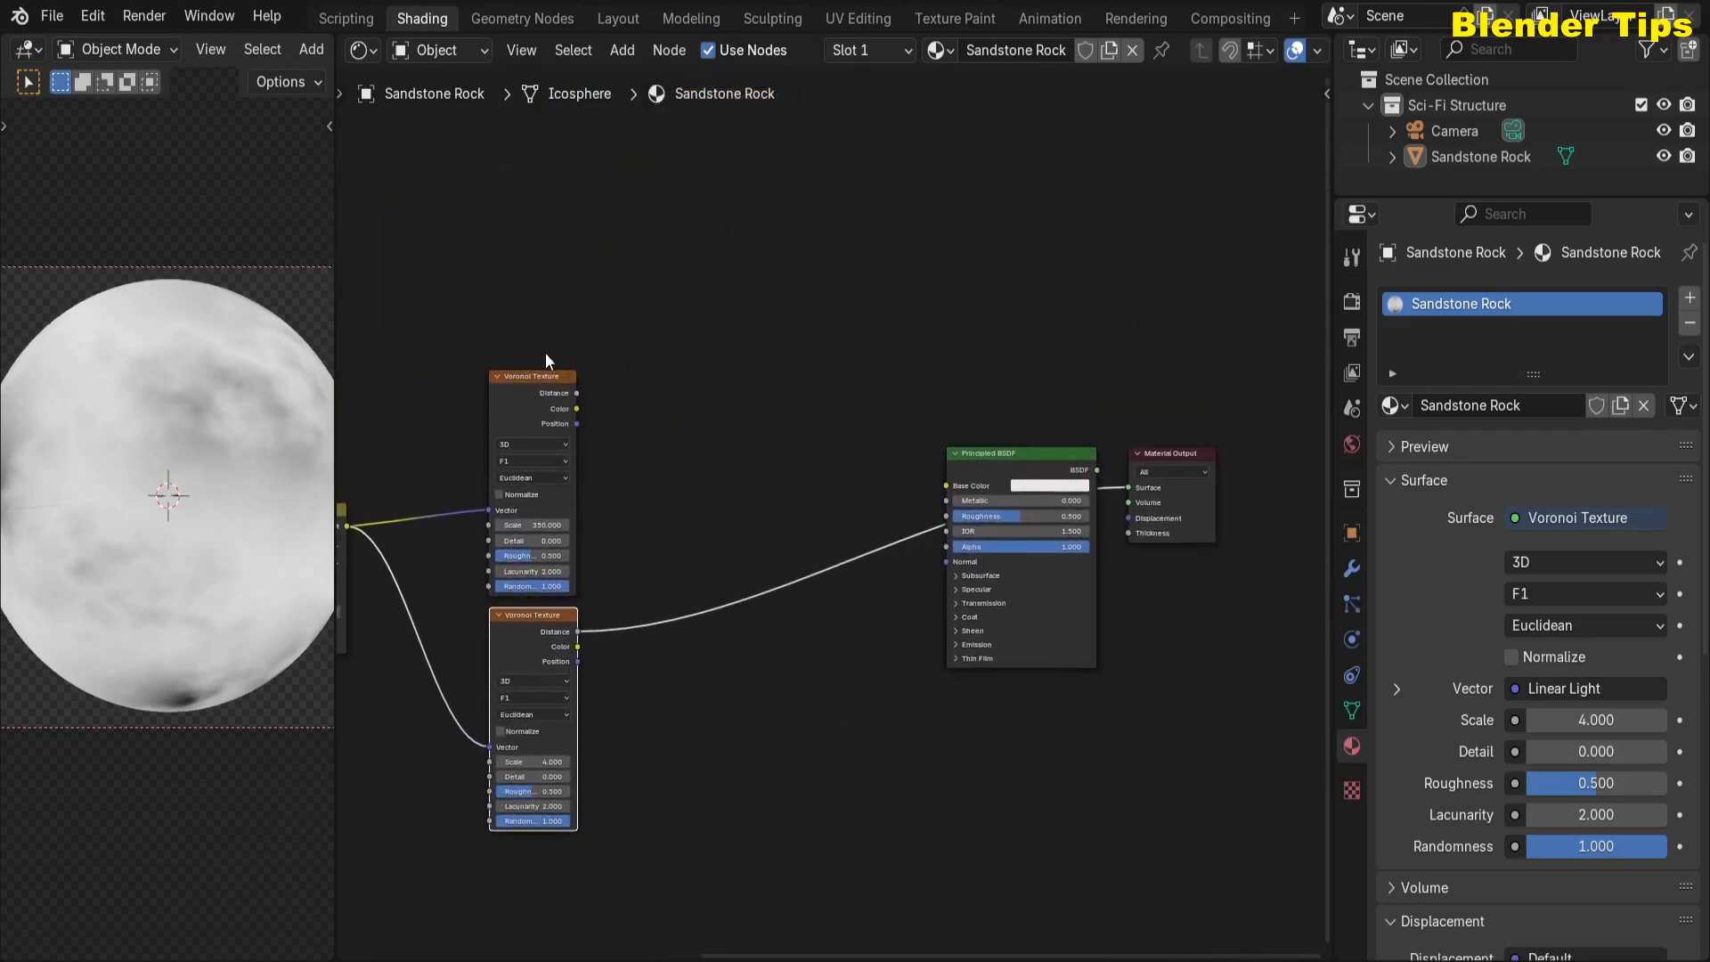
scroll(714, 715, "up", 1)
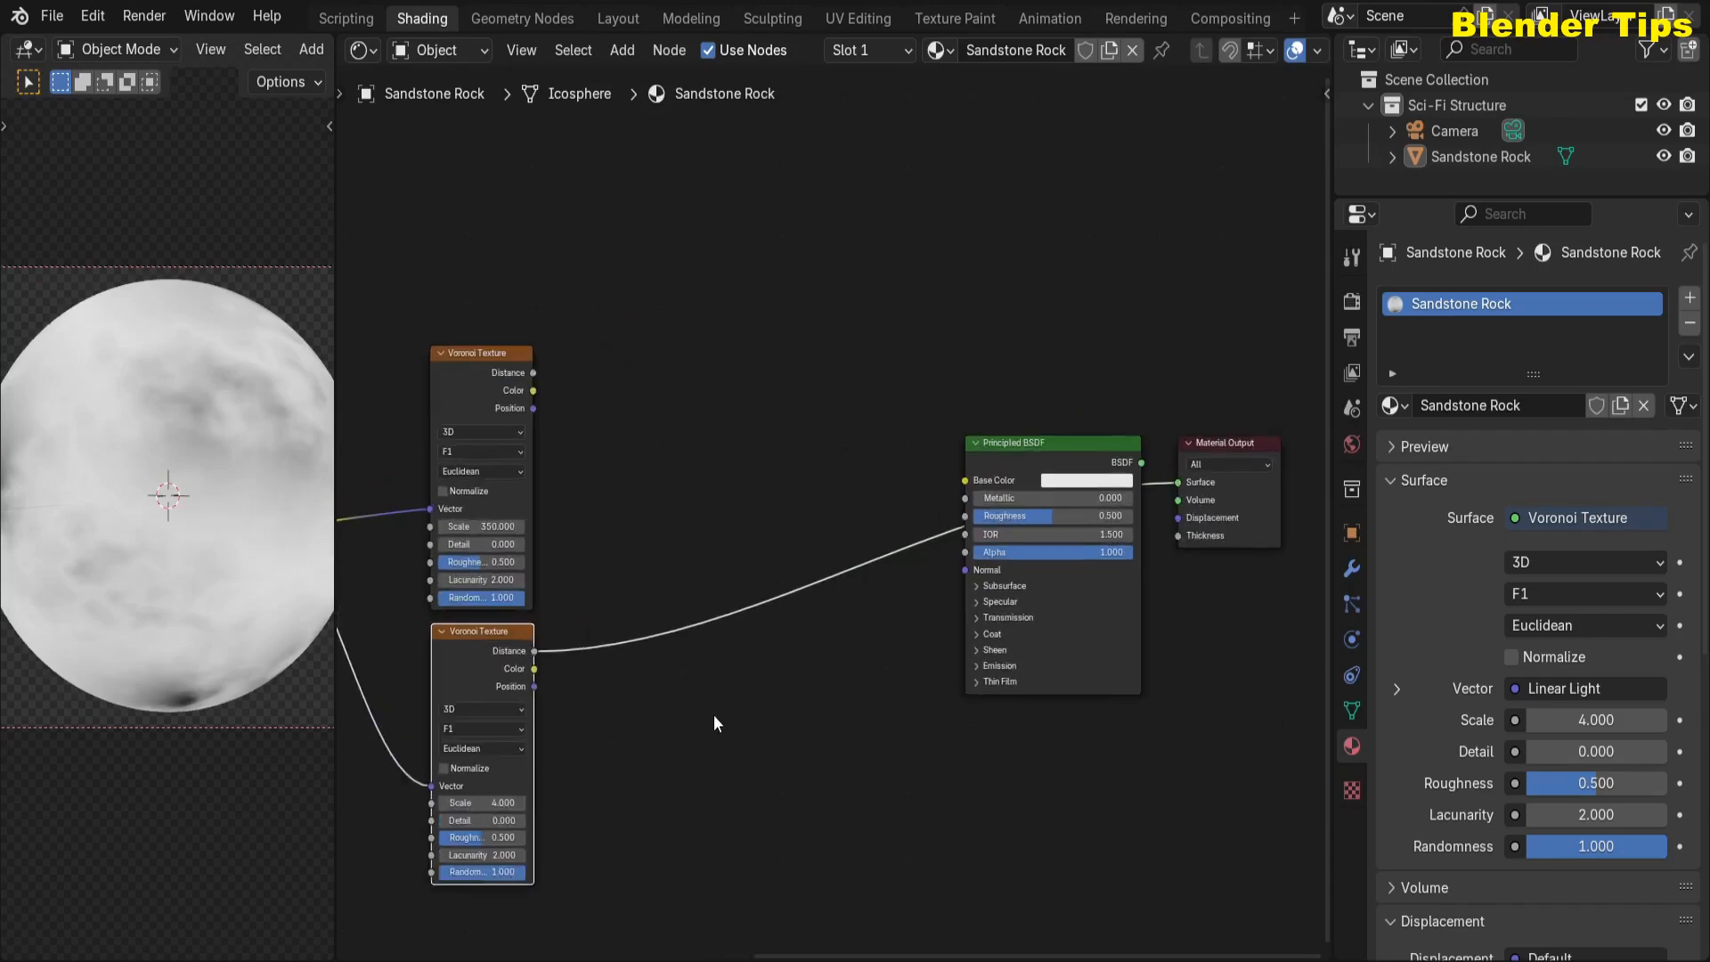
middle_click_drag(714, 715, 748, 697)
type("mix")
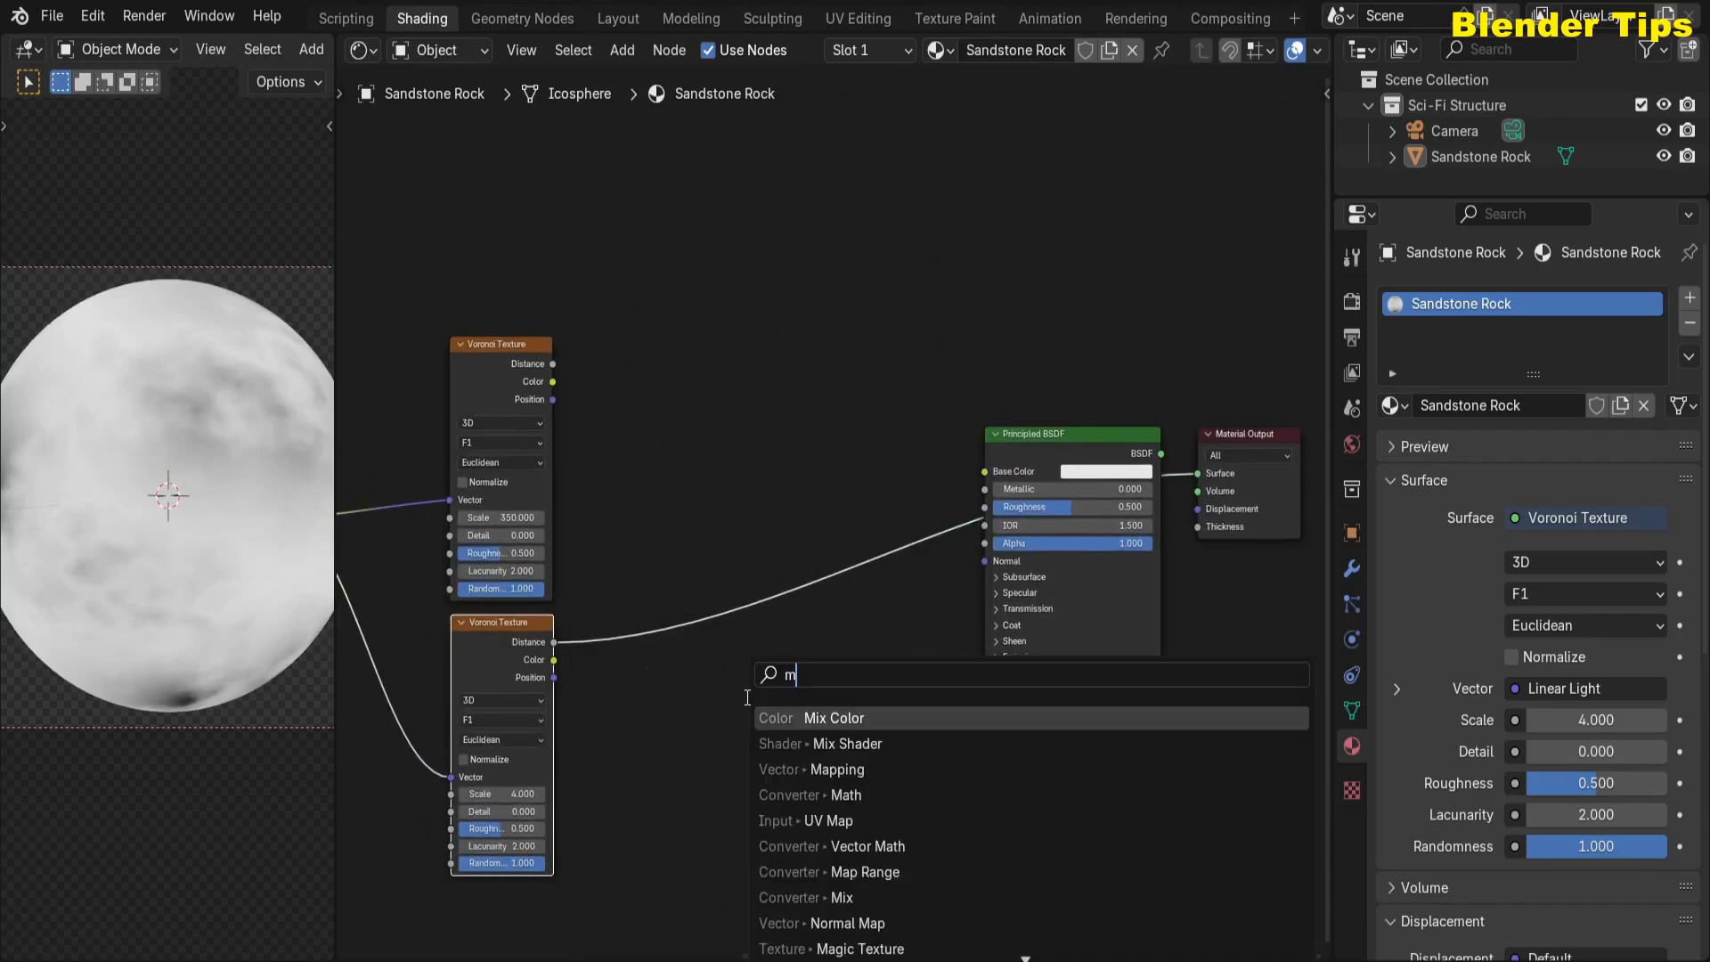
key("Return")
left_click(677, 393)
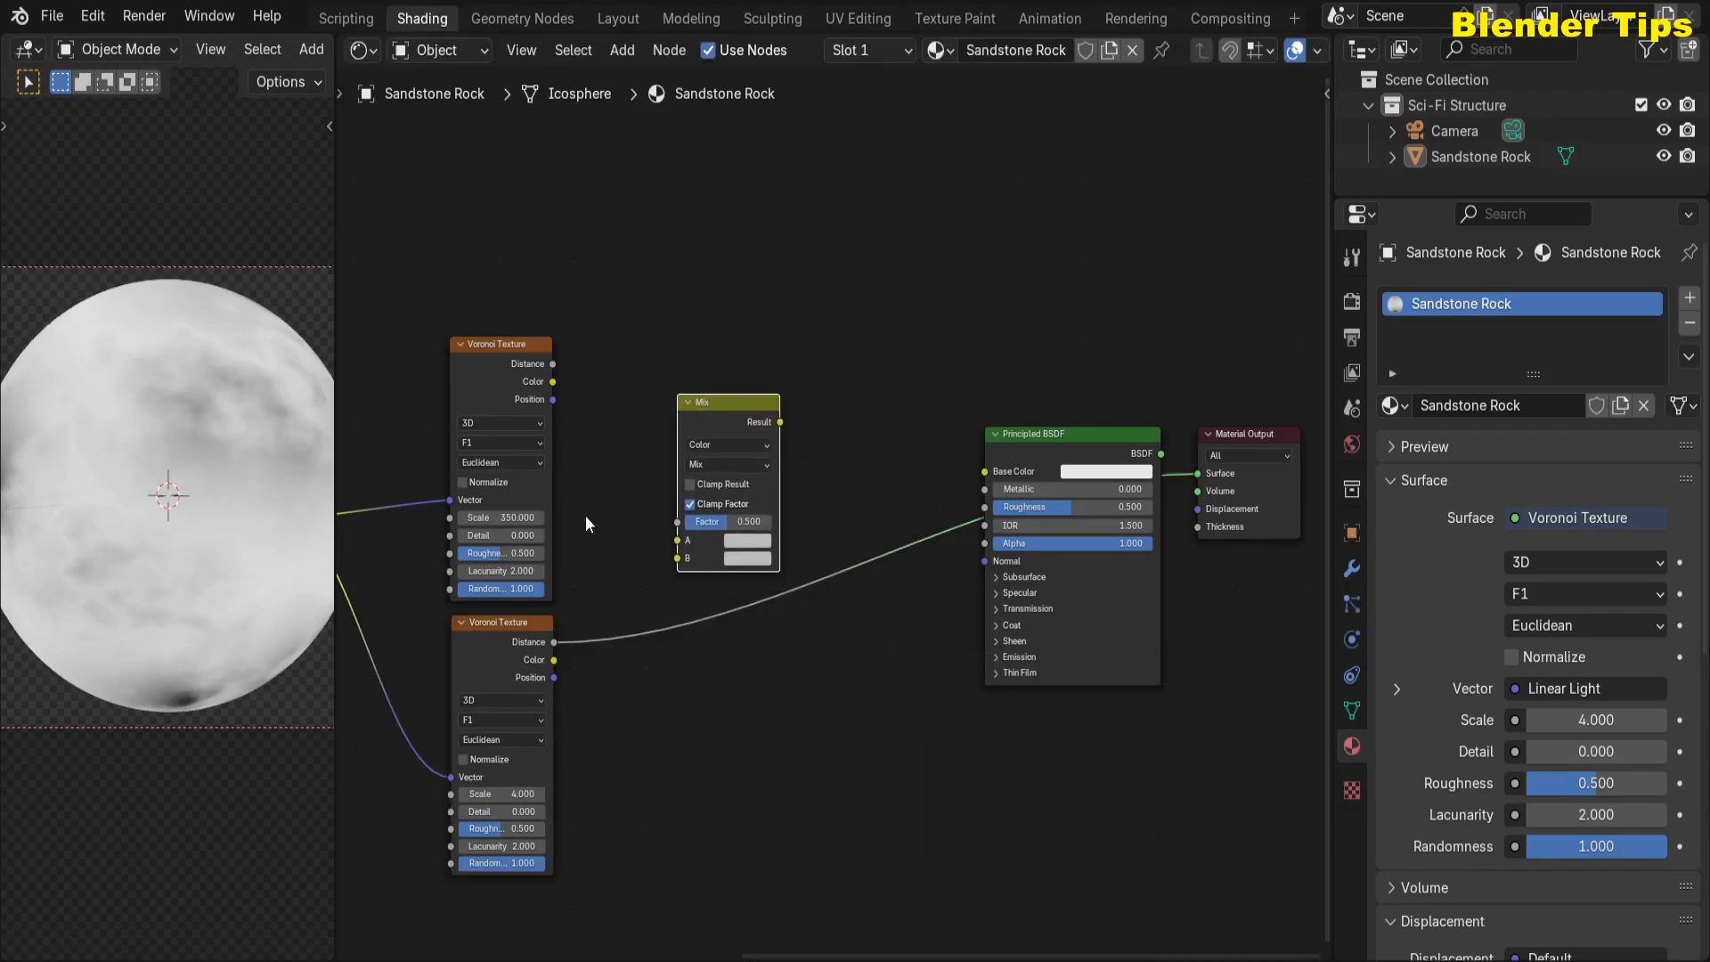
- Link the lower Voronoi's Distance to the Mix node's B input and the upper Voronoi's Distance to its Factor
scroll(553, 652, "up", 1)
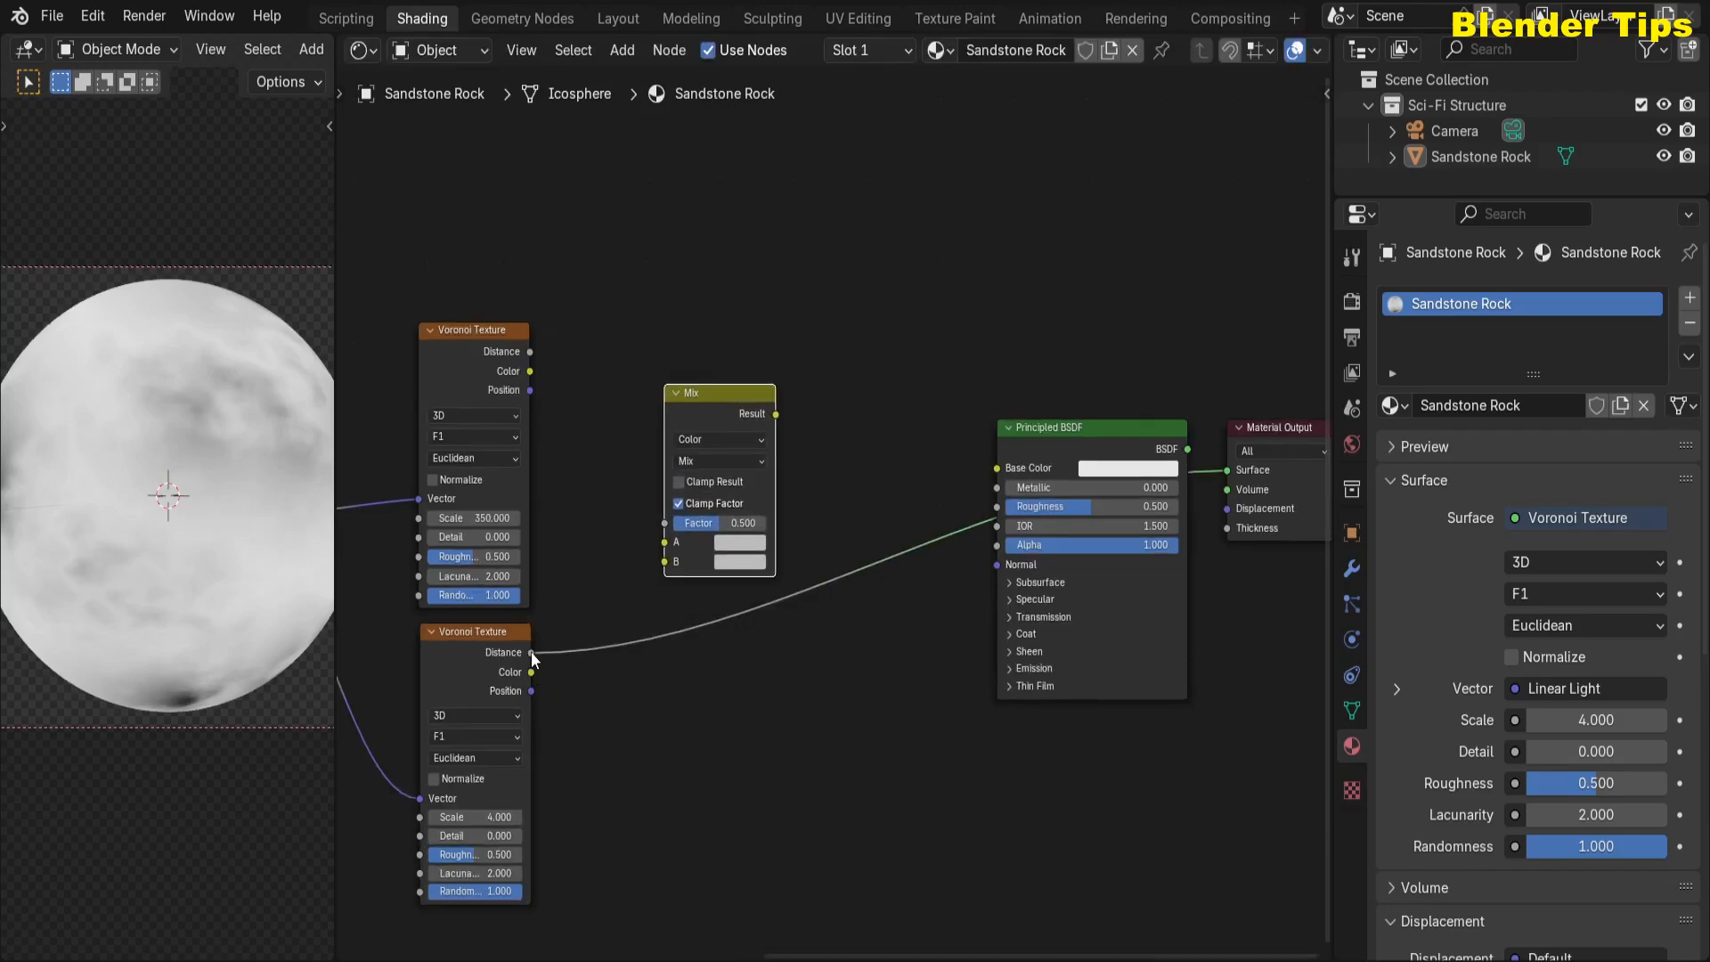
left_click(531, 651)
left_click_drag(531, 652, 664, 562)
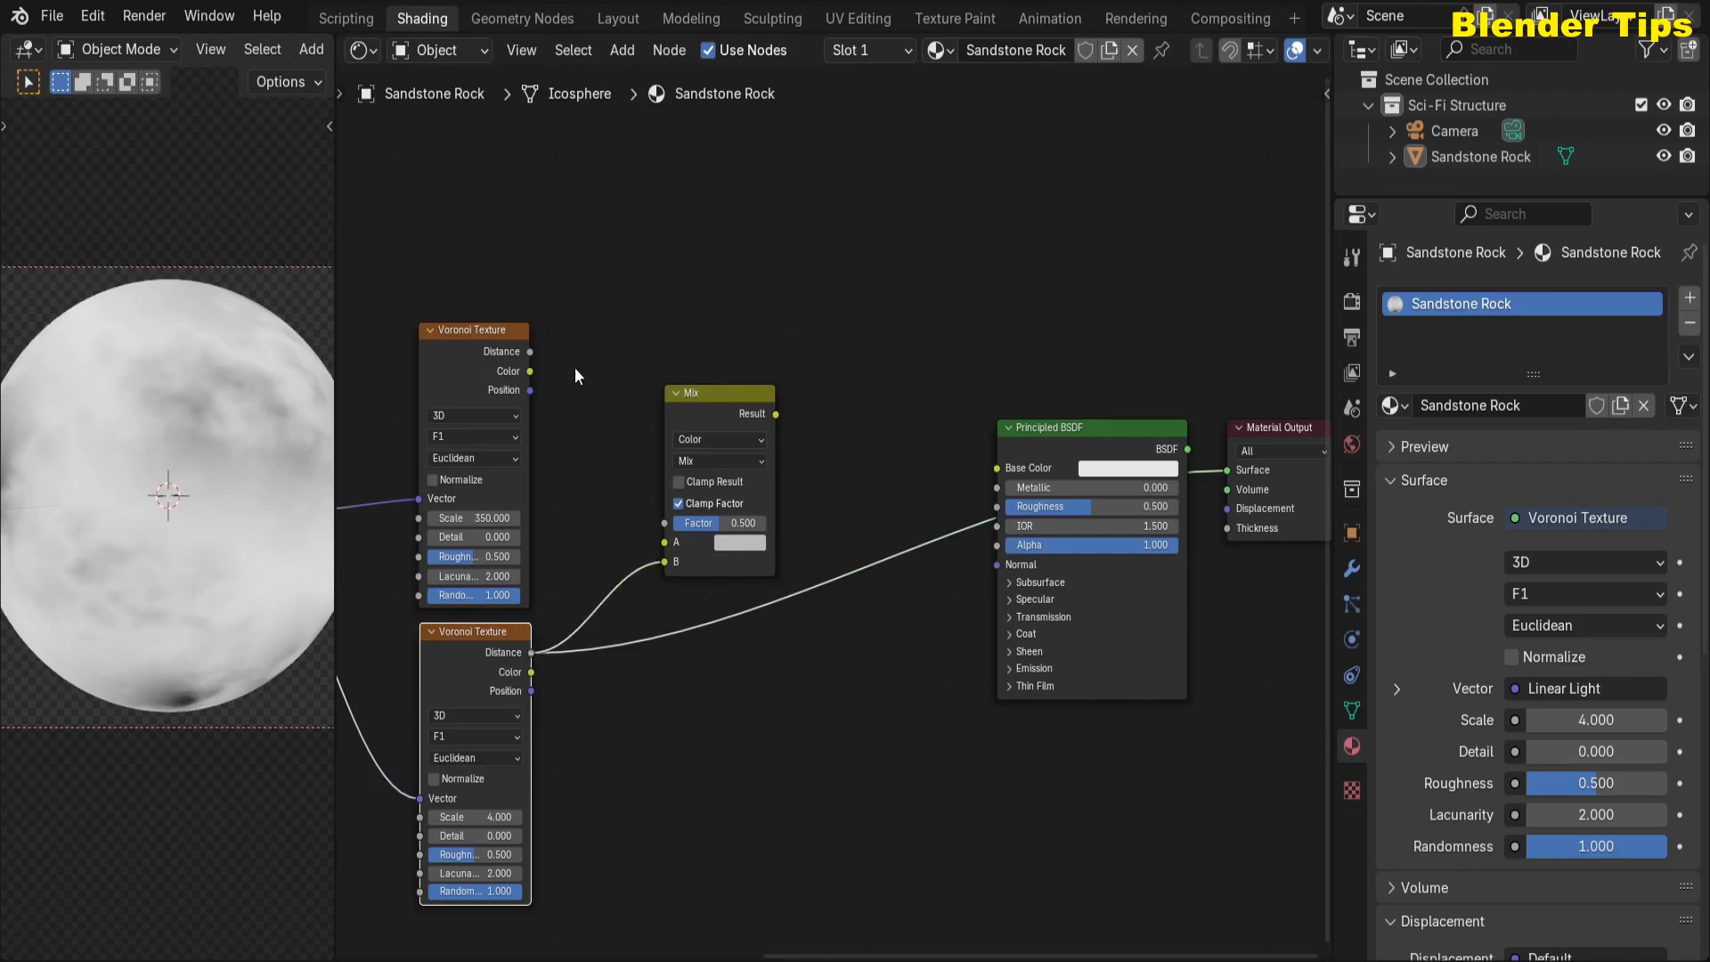
left_click_drag(531, 352, 655, 519)
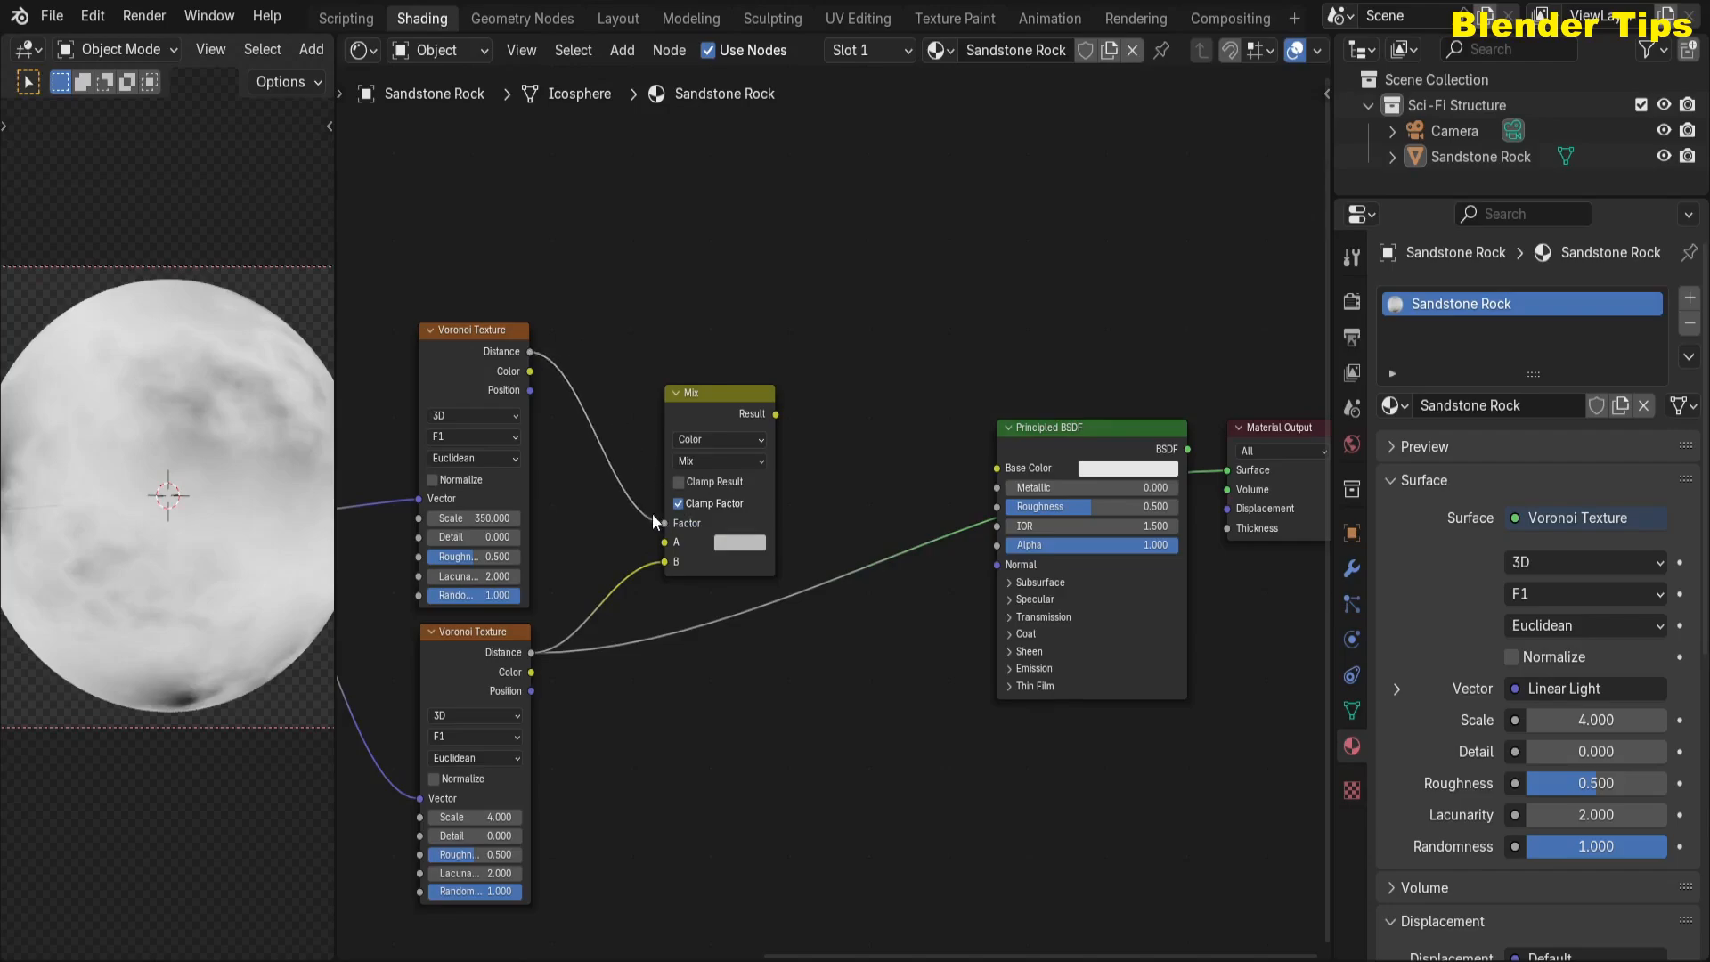
- Preview the Mix node's Result on the sphere by connecting it to the Material Output
left_click(704, 413, "ctrl+shift")
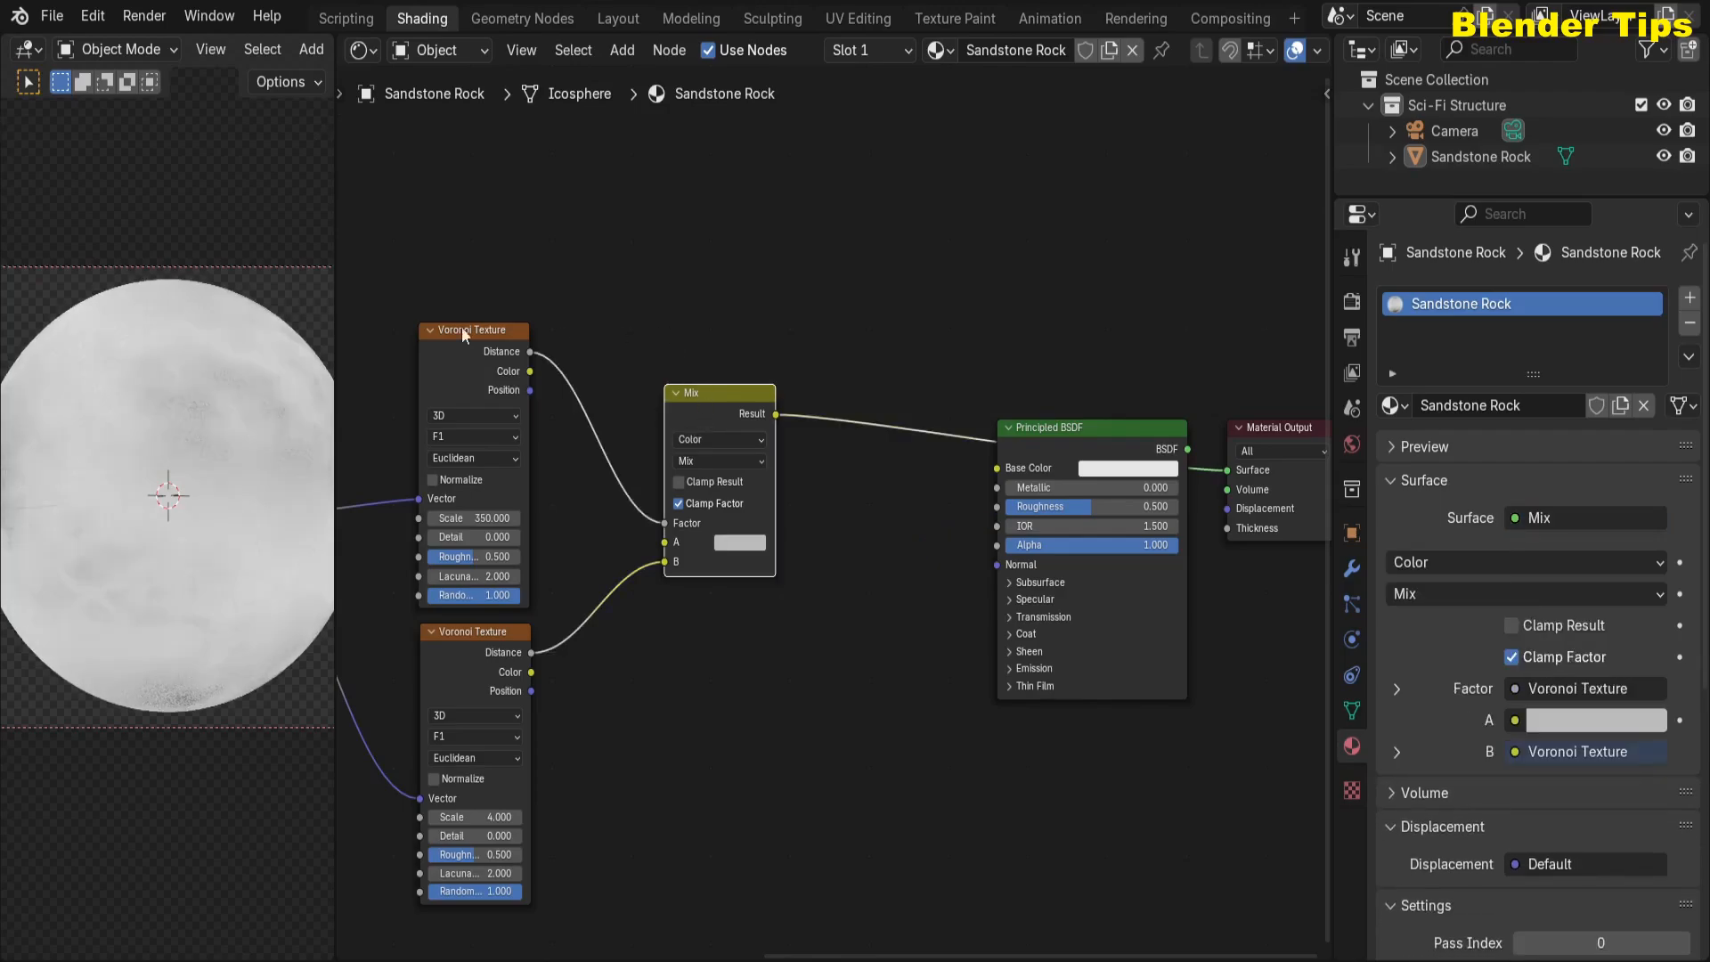
scroll(750, 652, "up", 2)
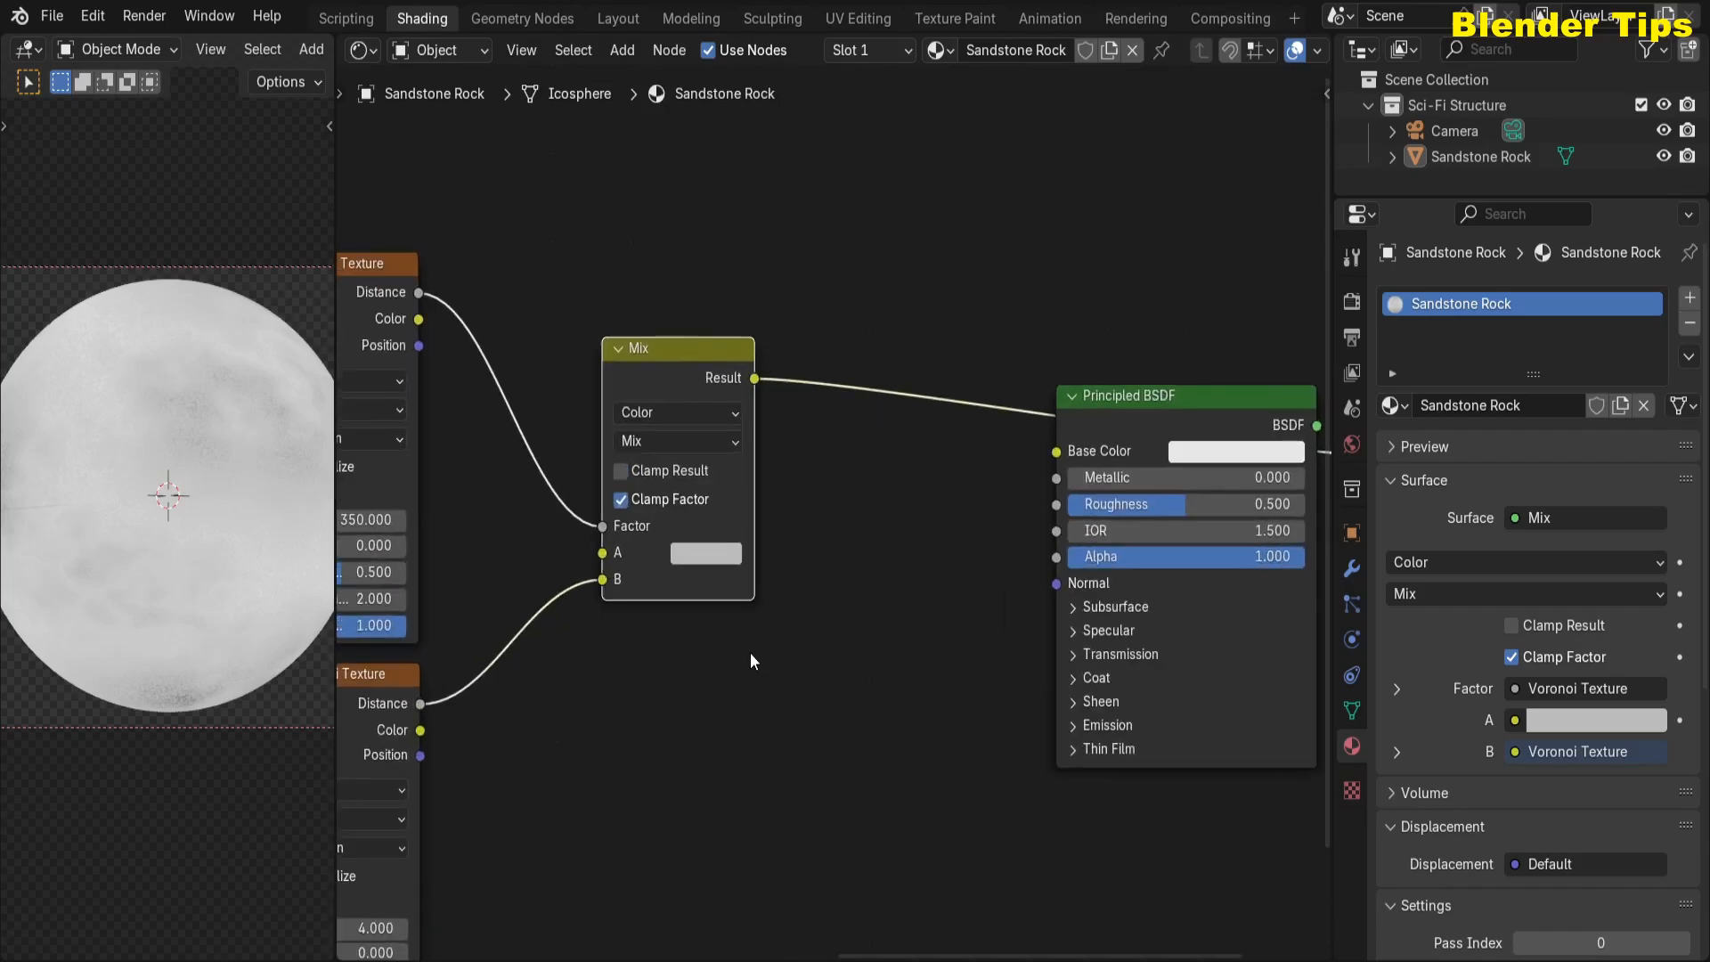
scroll(745, 652, "up", 1)
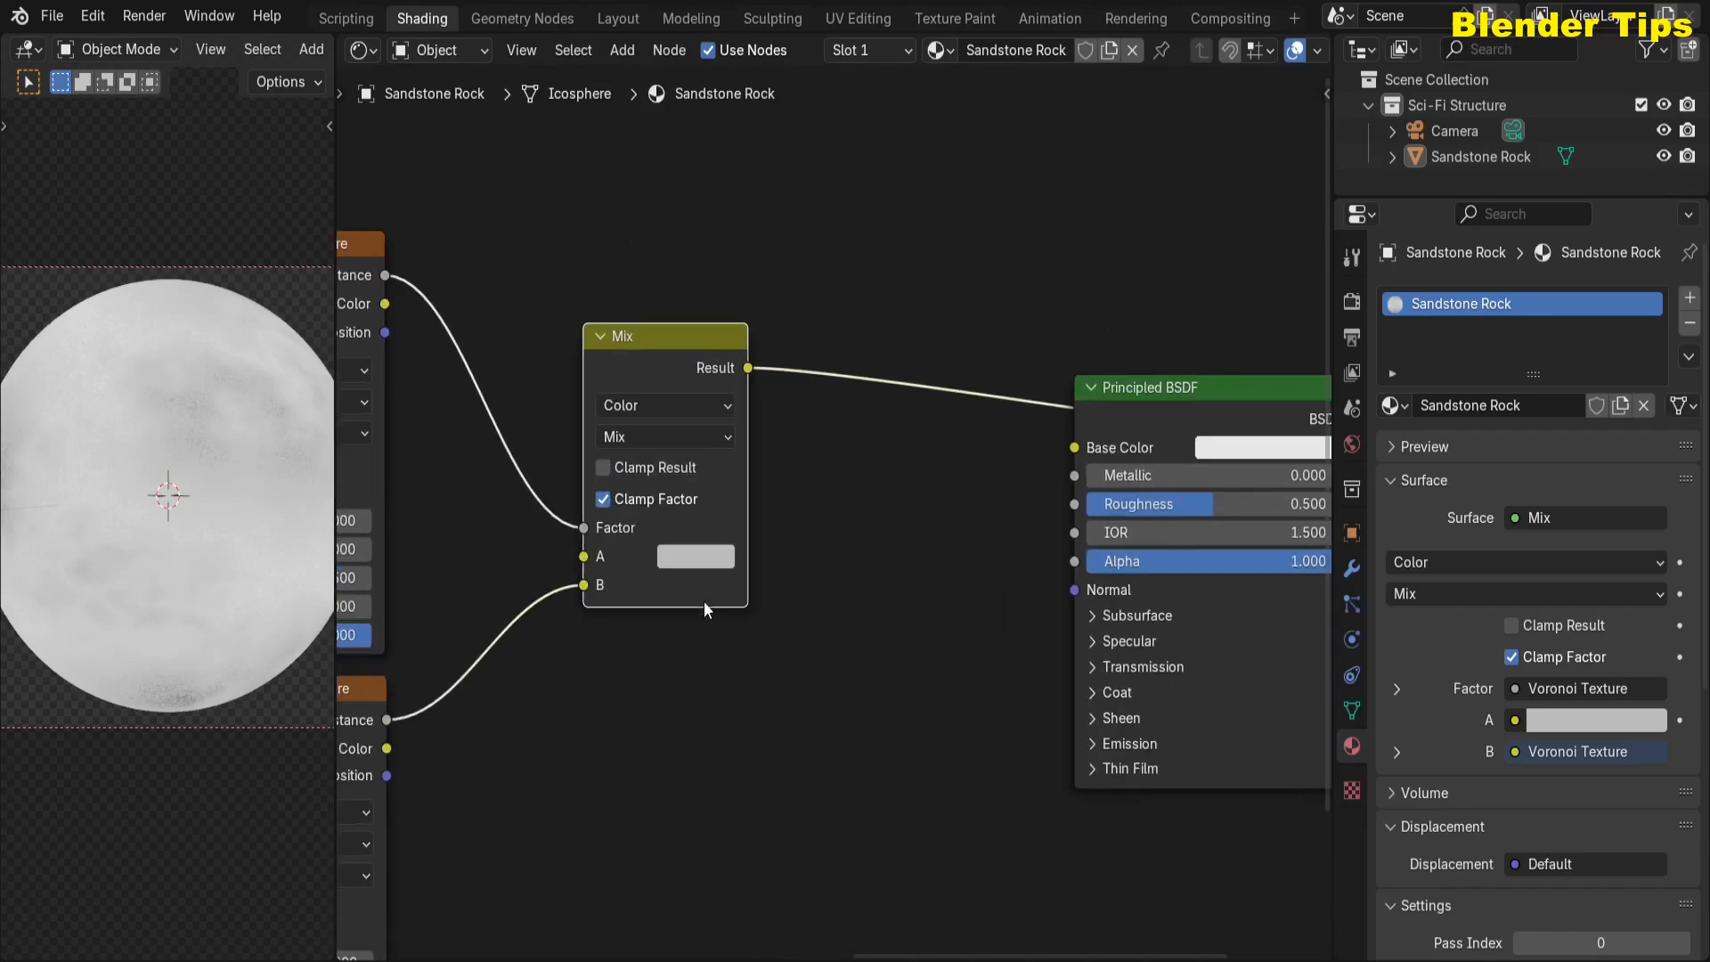
- Darken the Mix node's A colour to a medium-dark grey
left_click(695, 557)
left_click_drag(894, 214, 894, 287)
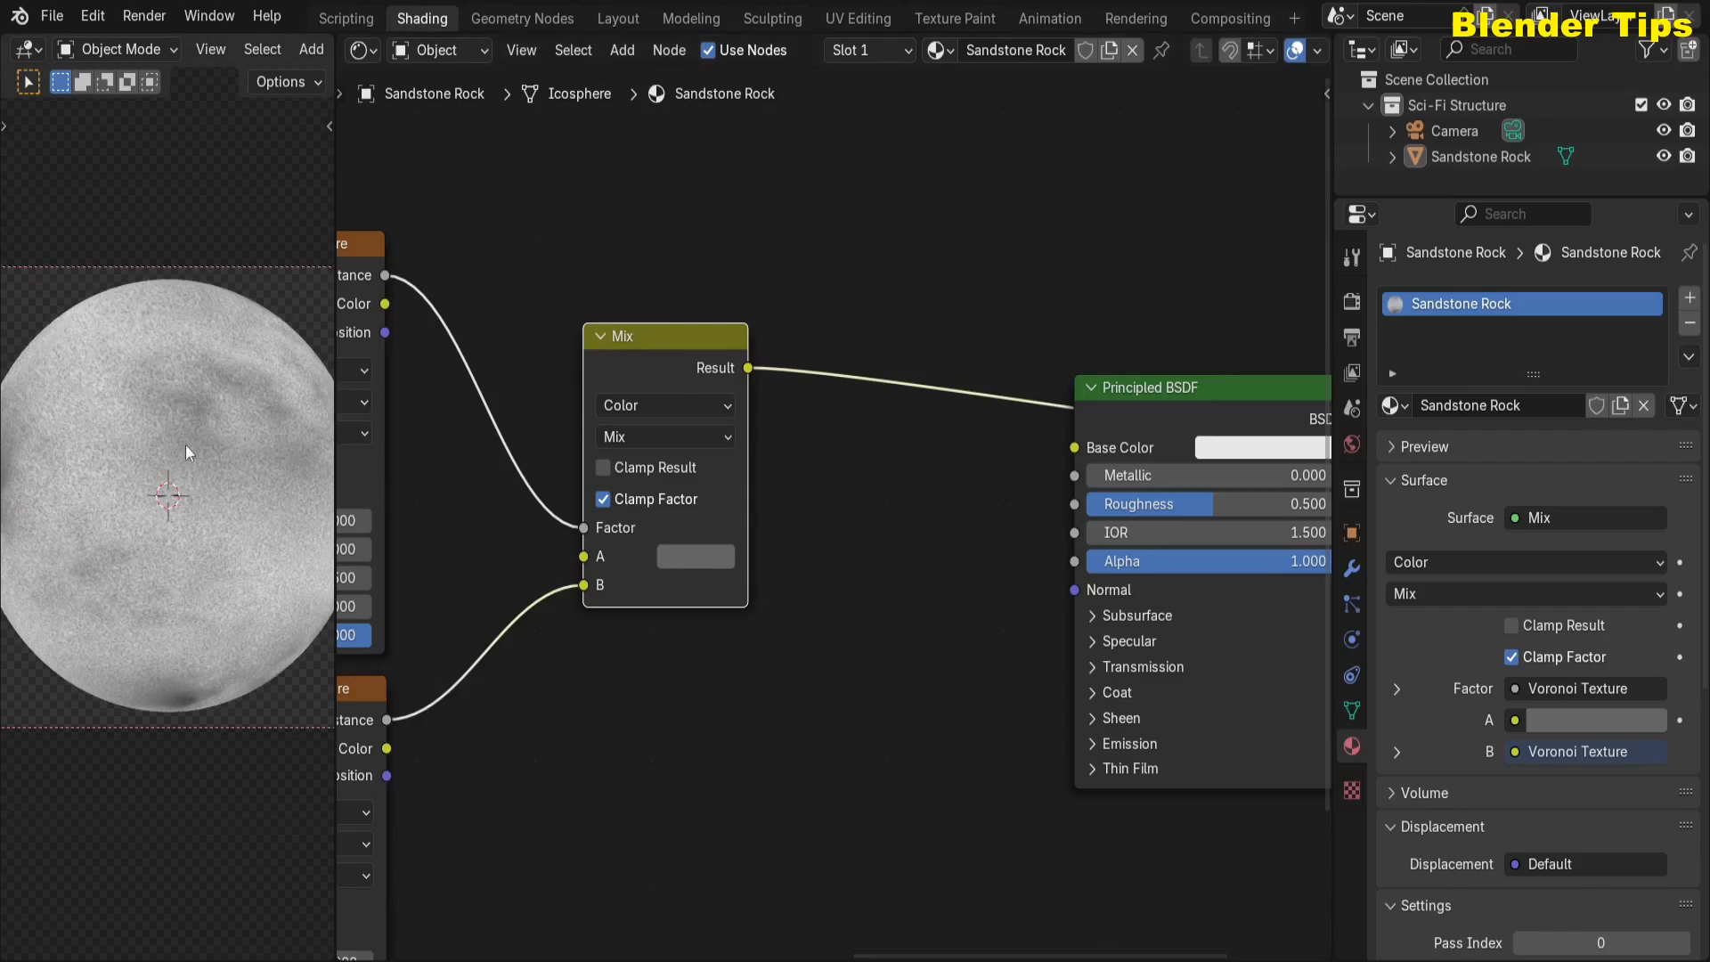
- Insert a Color Ramp node on the link running out of the Mix node's Result
middle_click_drag(867, 613, 769, 625)
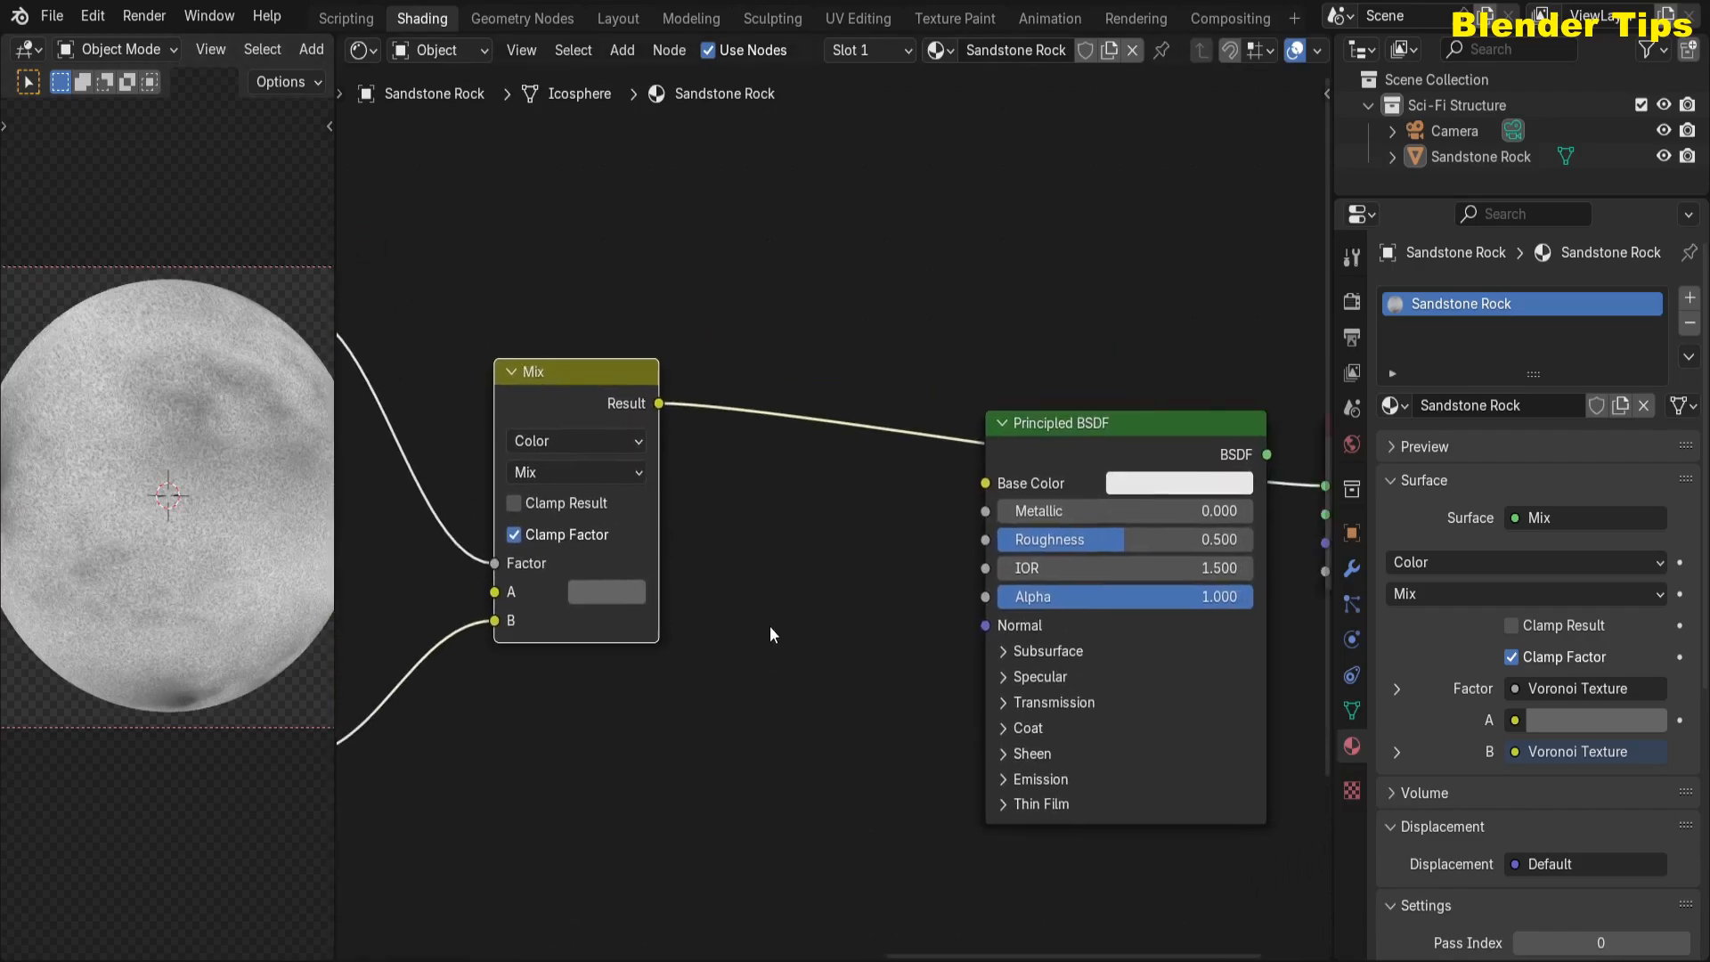
key("shift+a")
type("col")
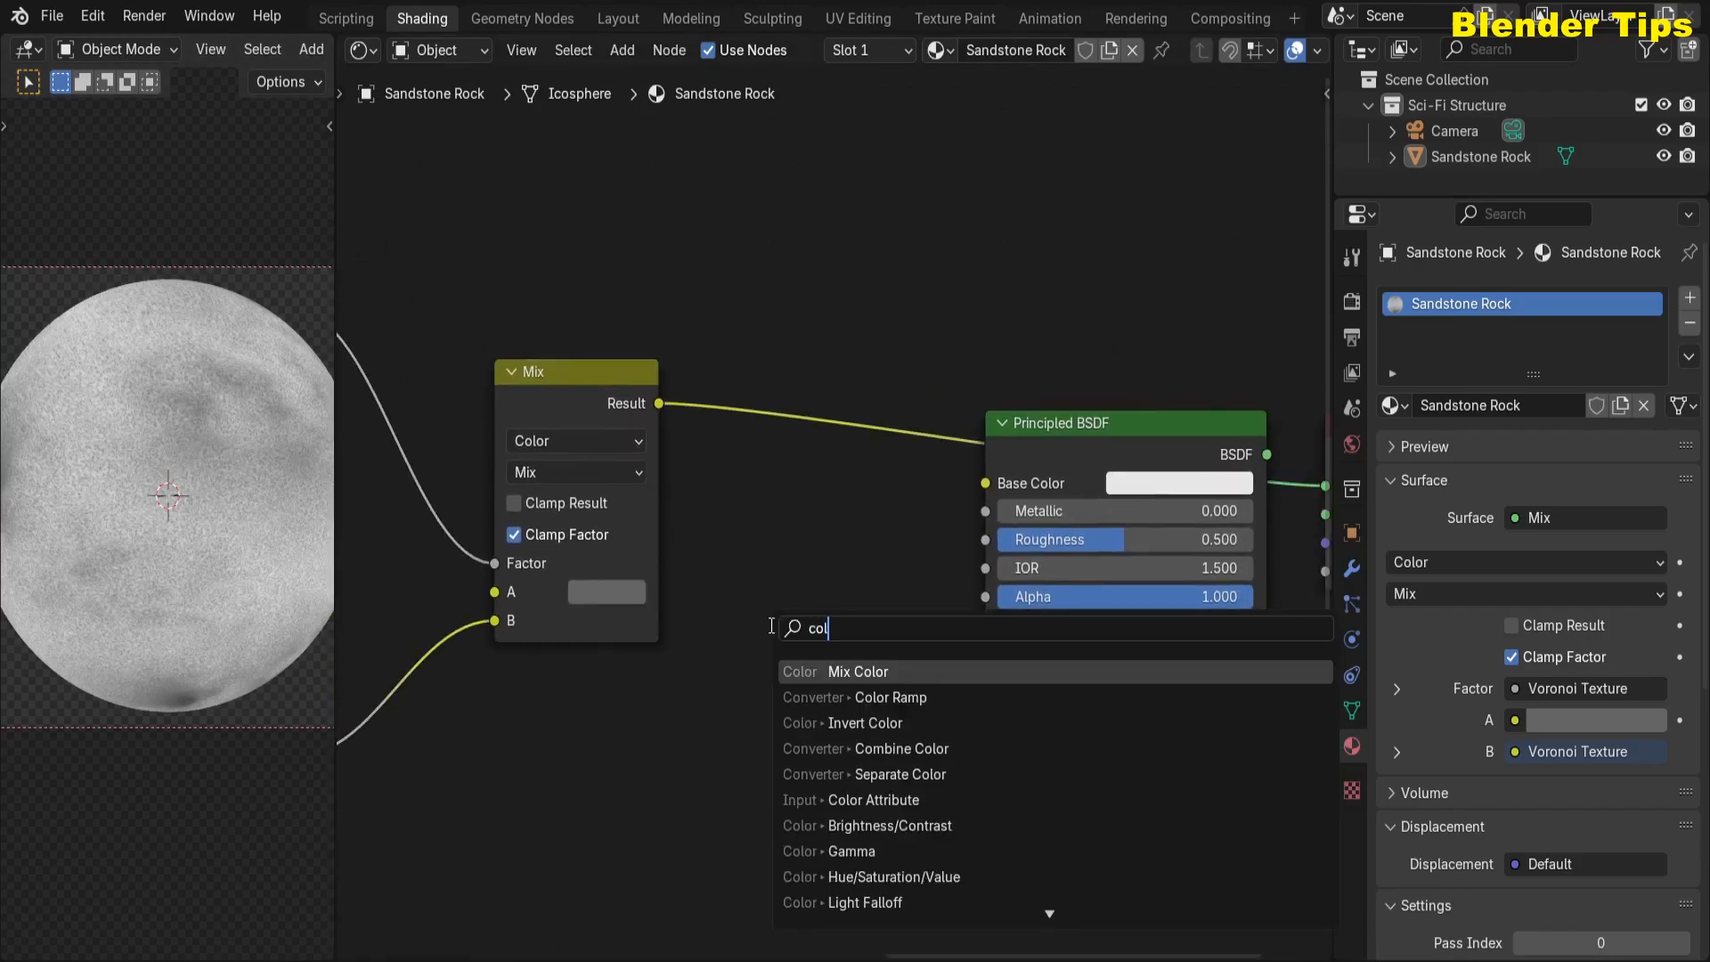
key("Down")
key("Return")
left_click(709, 418)
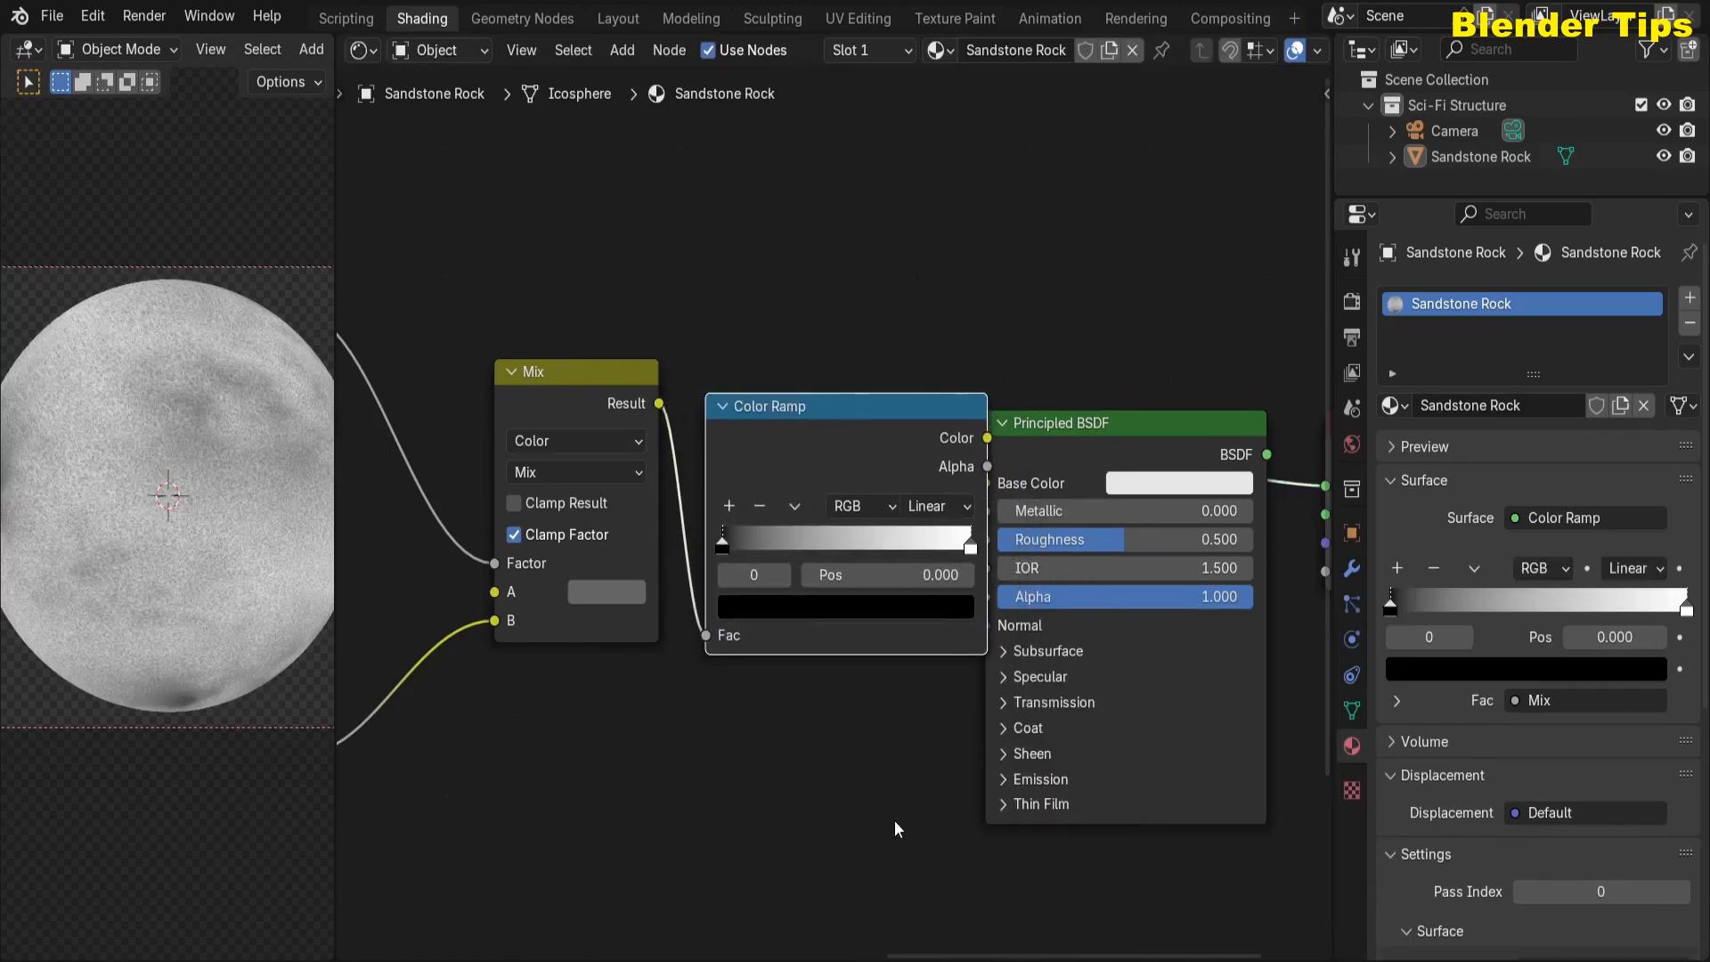
- Move the Principled BSDF and Material Output nodes farther right to clear space beside the Color Ramp
middle_click_drag(951, 390, 645, 404)
left_click_drag(687, 298, 1049, 863)
left_click_drag(665, 447, 1170, 432)
middle_click_drag(630, 655, 905, 650)
scroll(849, 650, "up", 1)
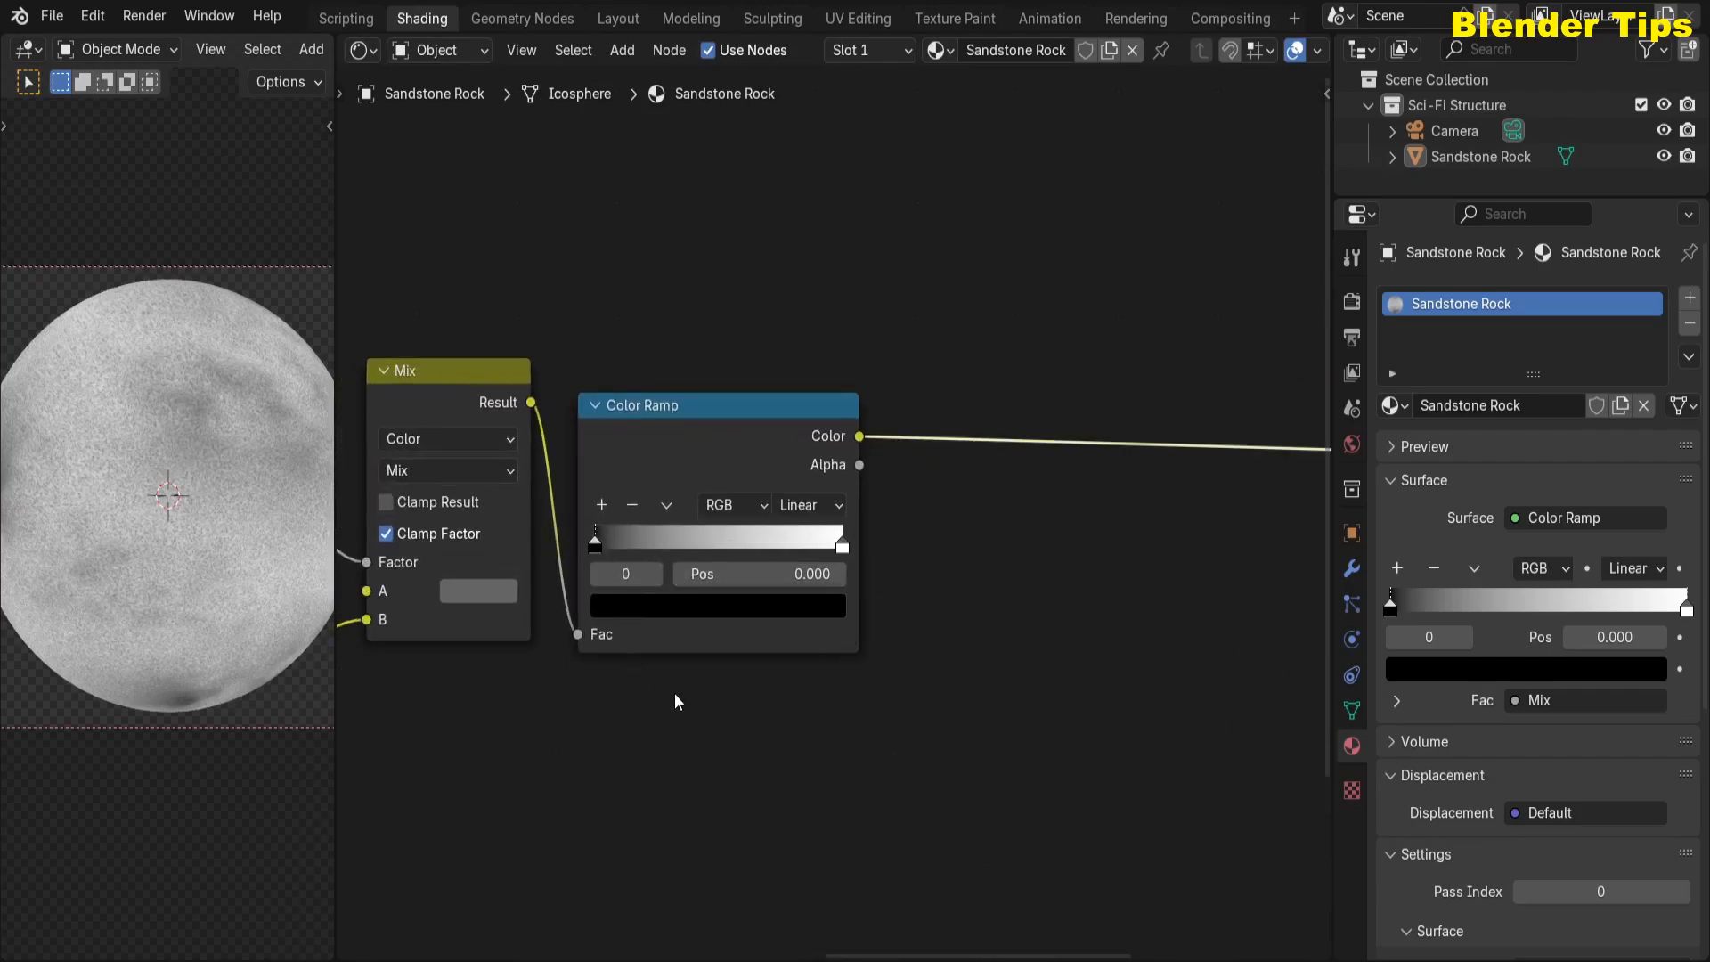
- Flip the Color Ramp and move its black stop to position 0.272
middle_click_drag(675, 693, 739, 656)
left_click(735, 485)
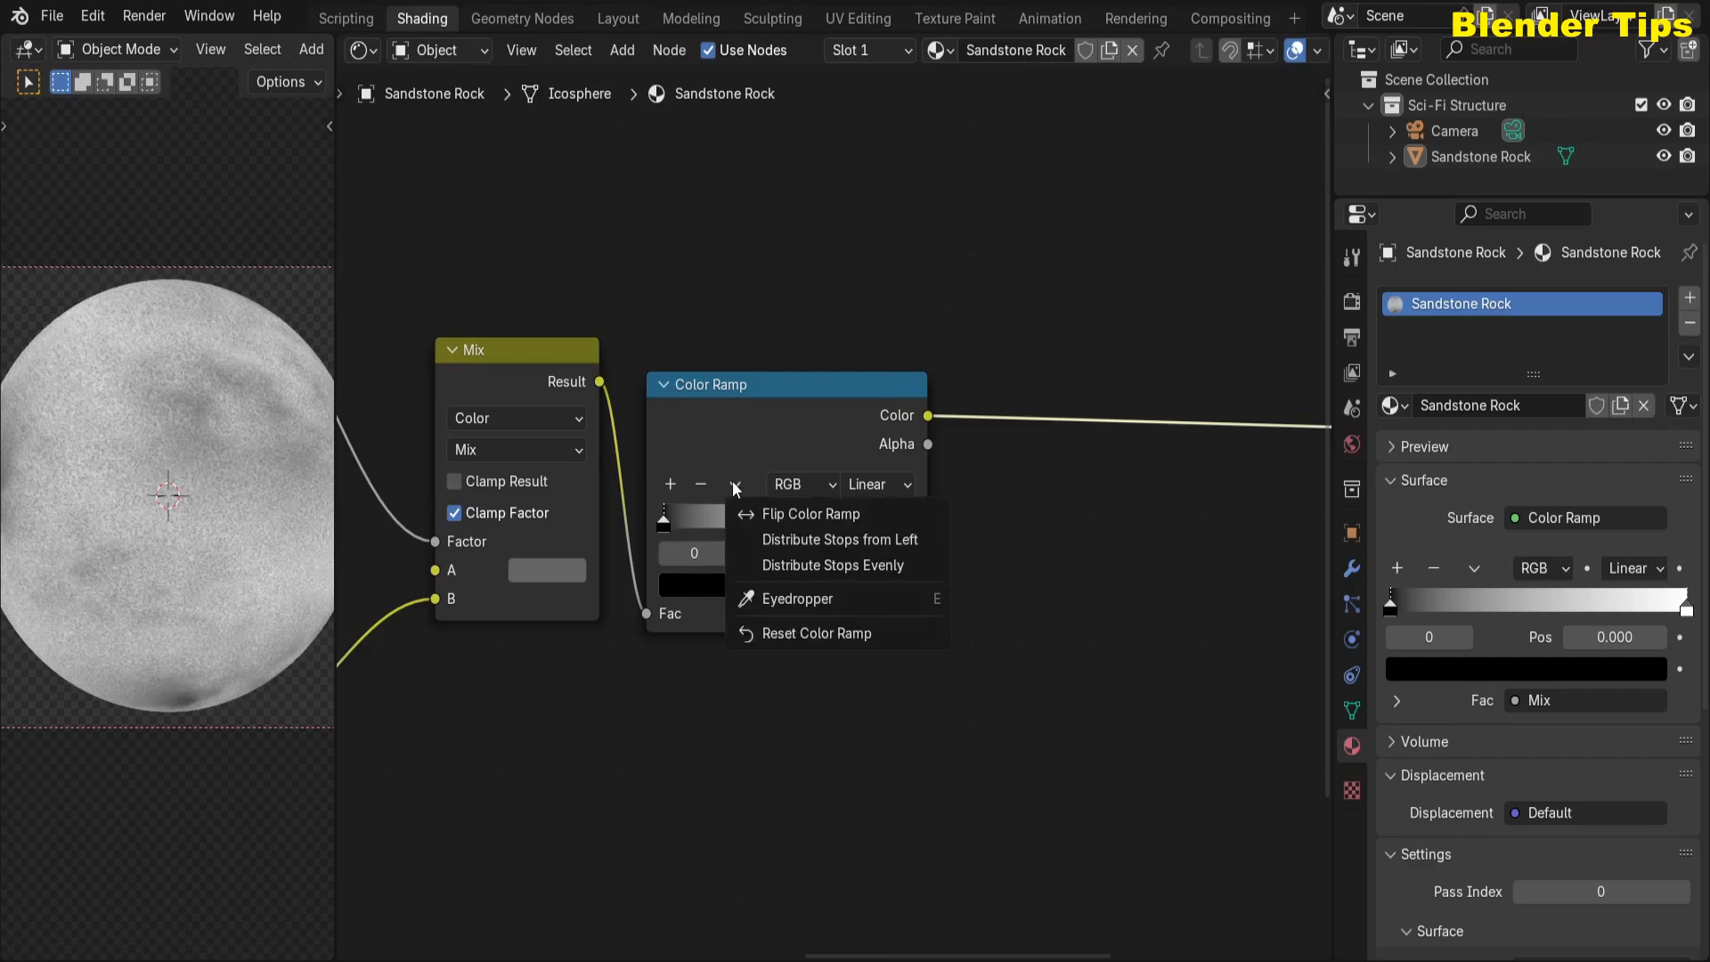
left_click(775, 514)
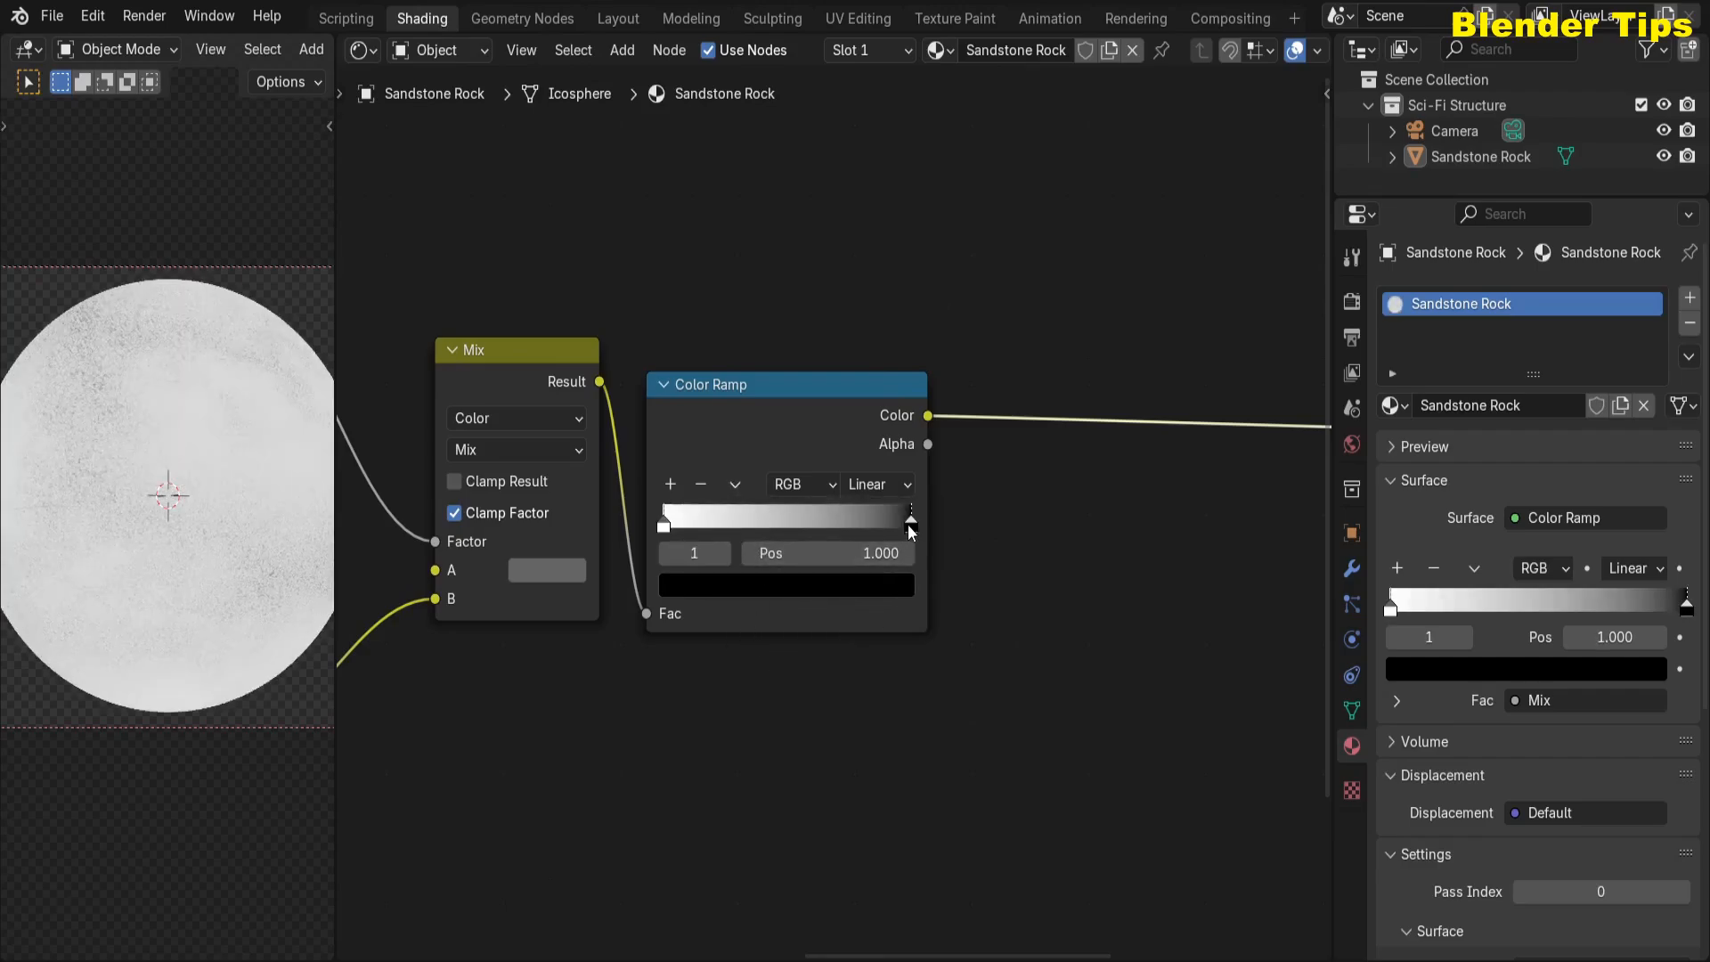
left_click_drag(907, 524, 724, 537)
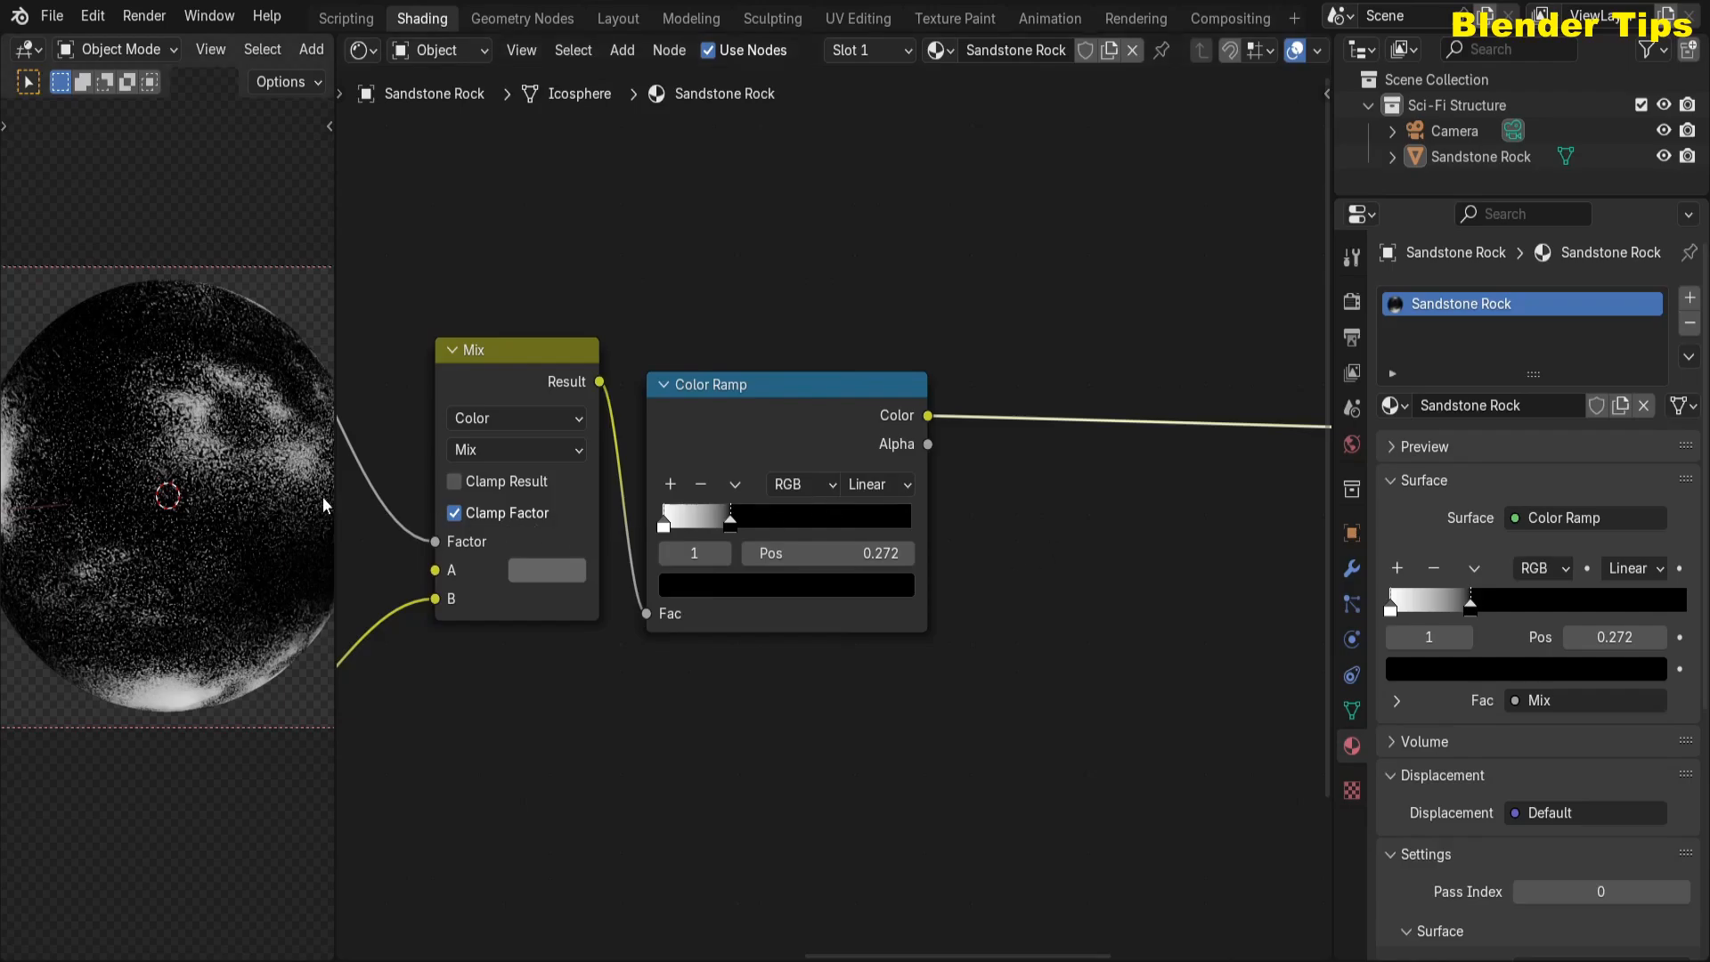
scroll(1040, 609, "down", 1)
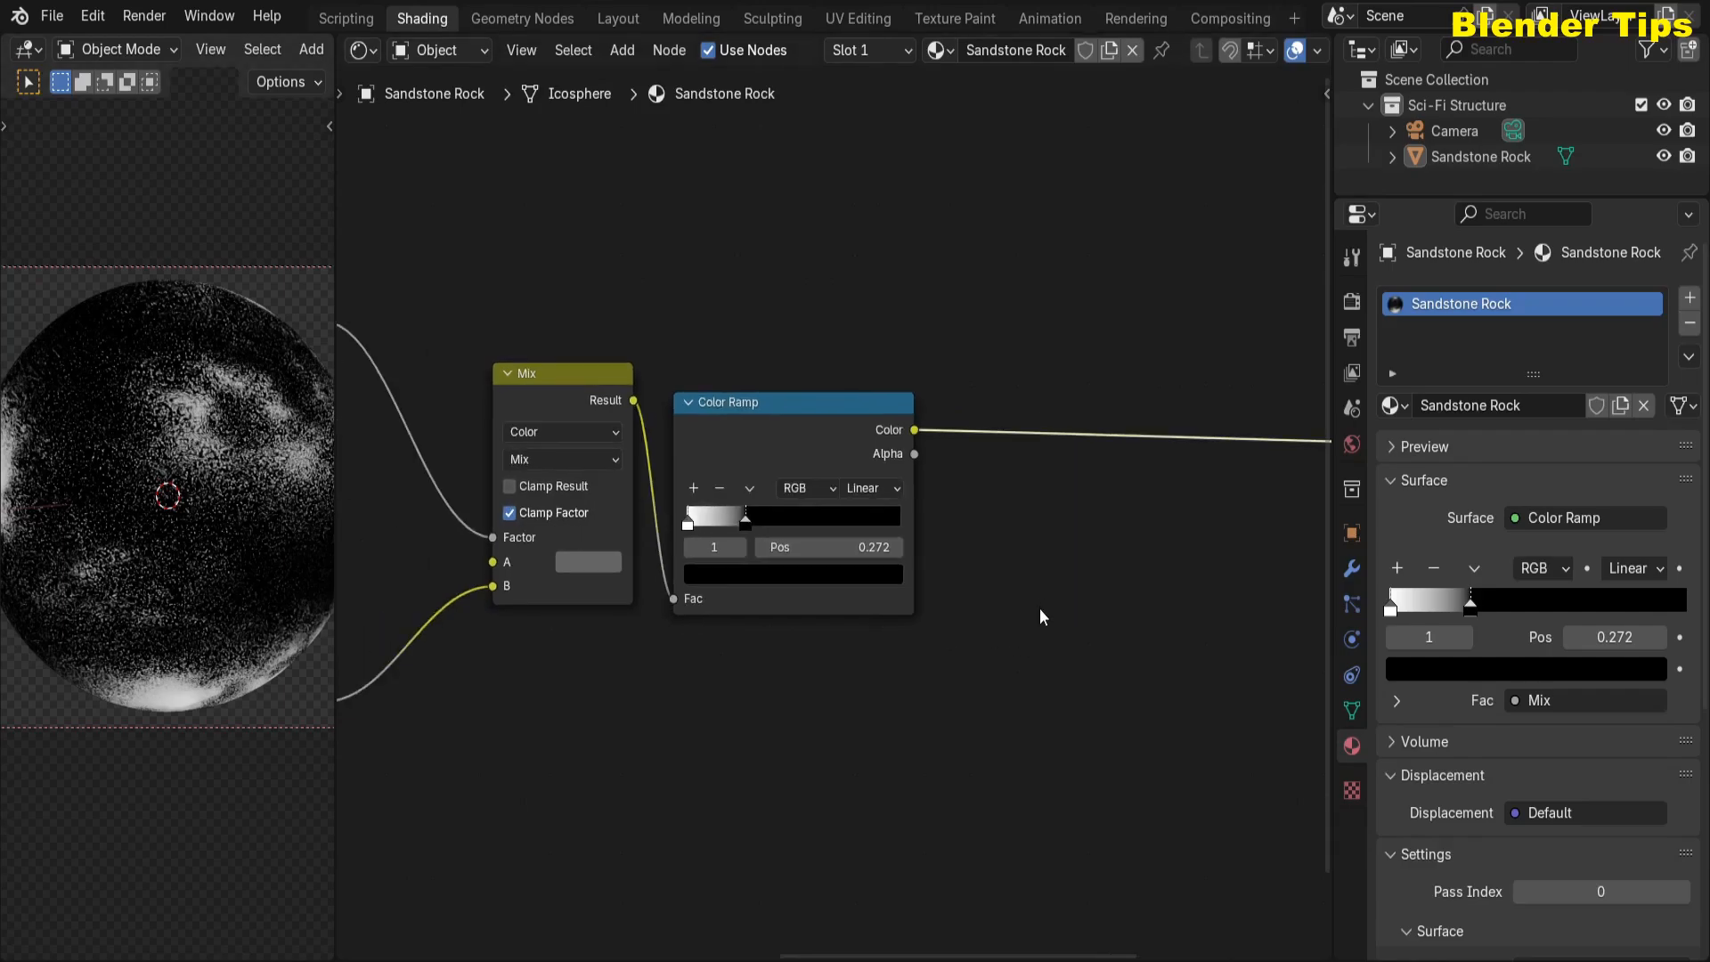
middle_click_drag(1040, 610, 580, 686)
left_click(643, 610)
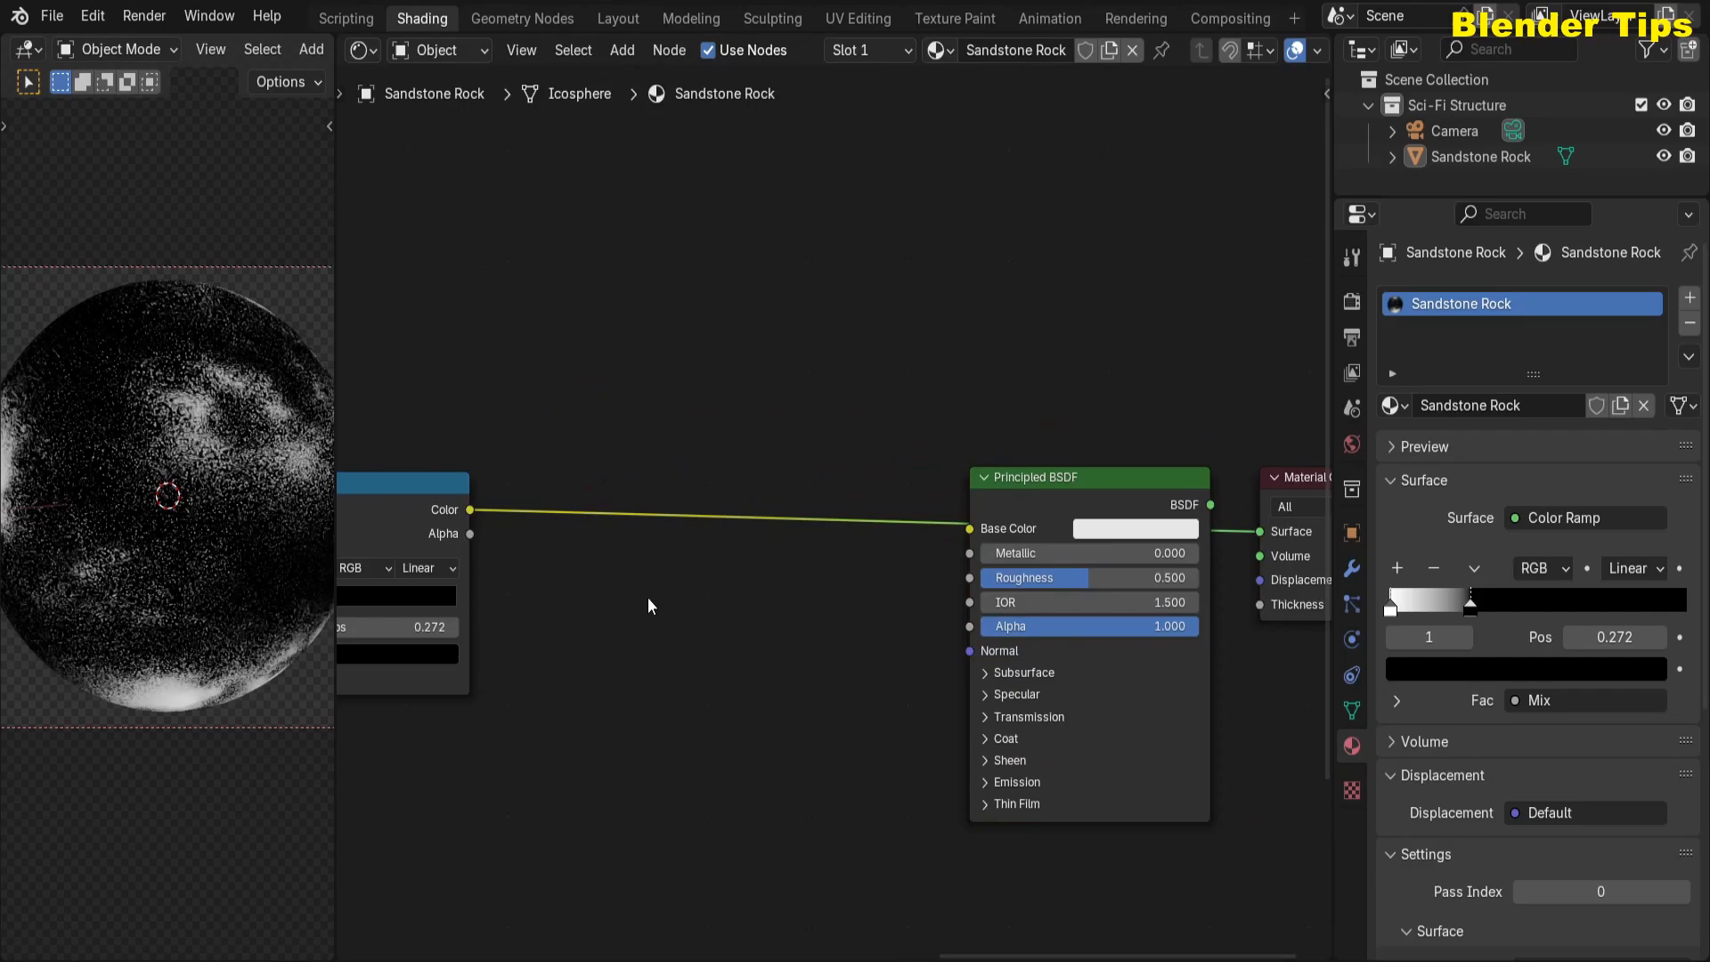
key("shift+a")
type("mix")
left_click(757, 690)
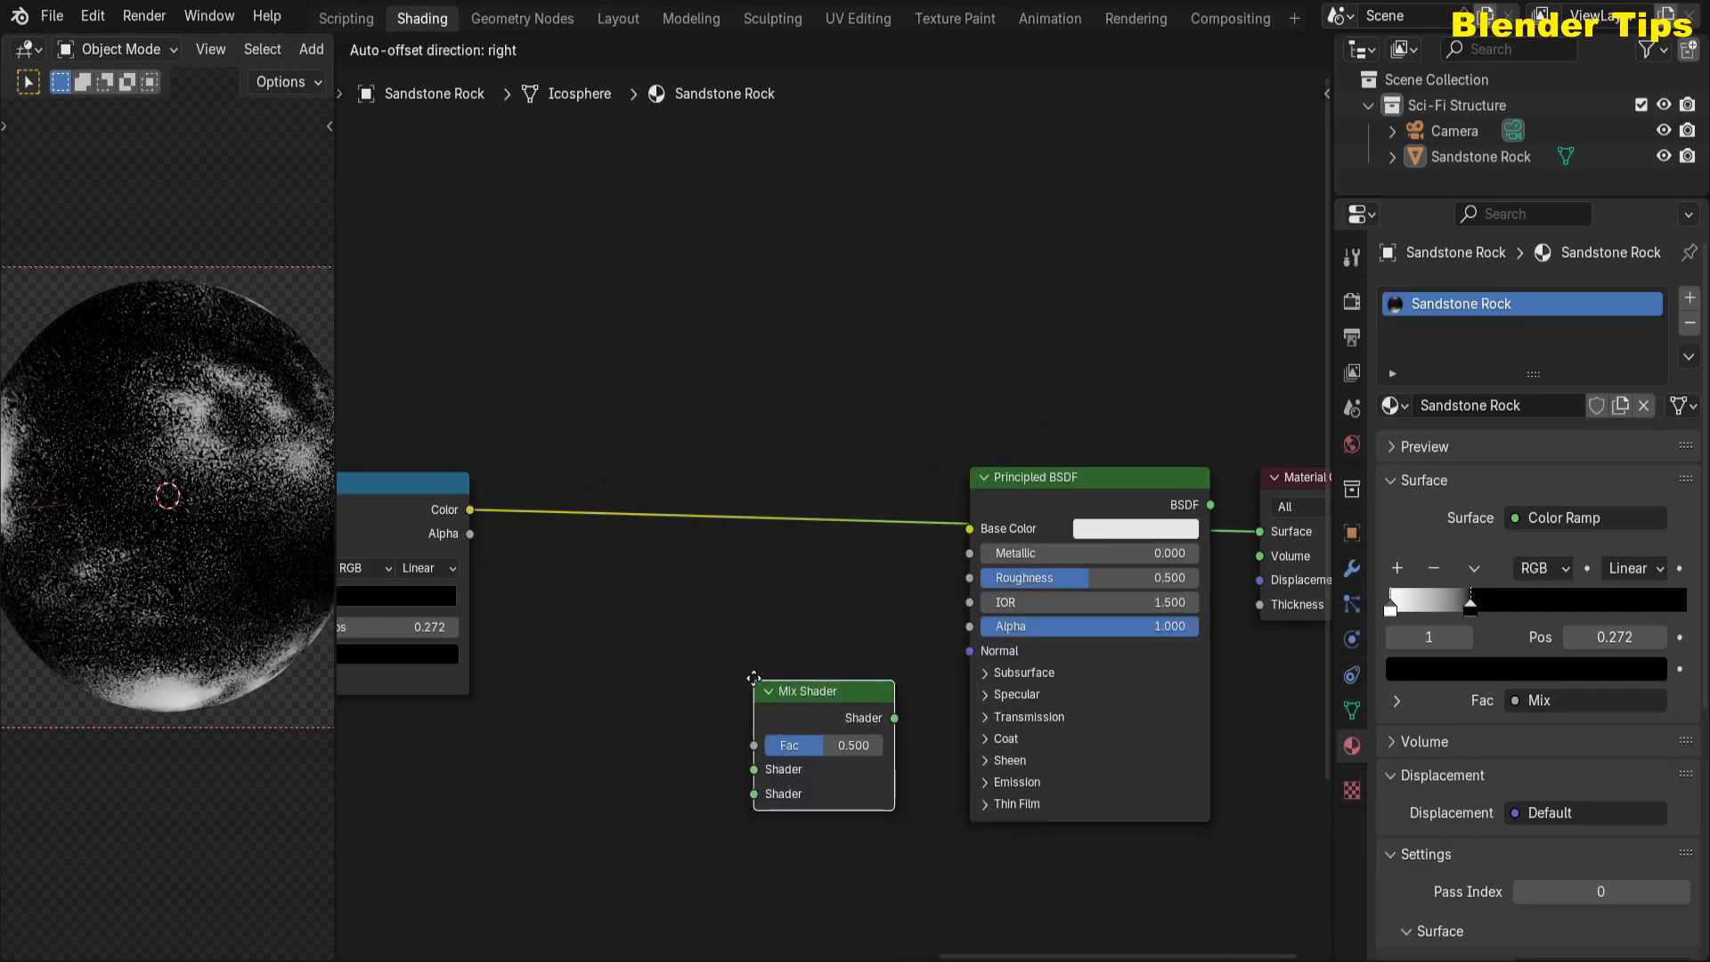
left_click(762, 688)
key("x")
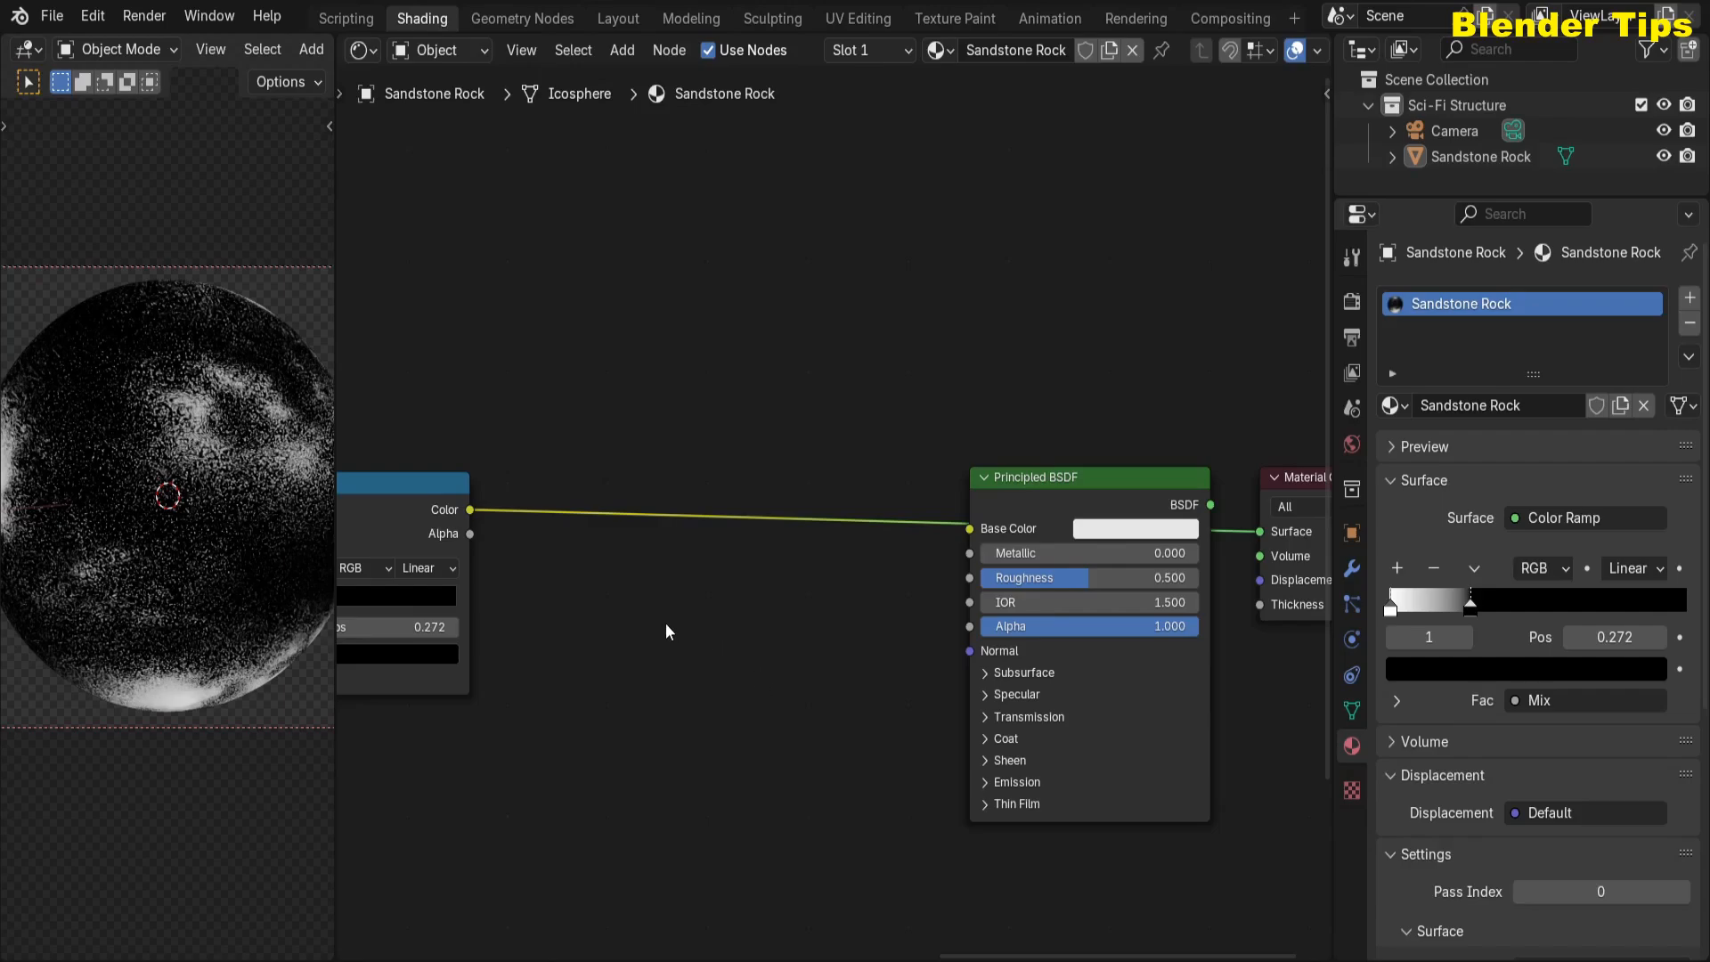
- Insert a Mix Color node after the Color Ramp, with the ramp's Color linked to its Factor input
key("shift+a")
type("mi")
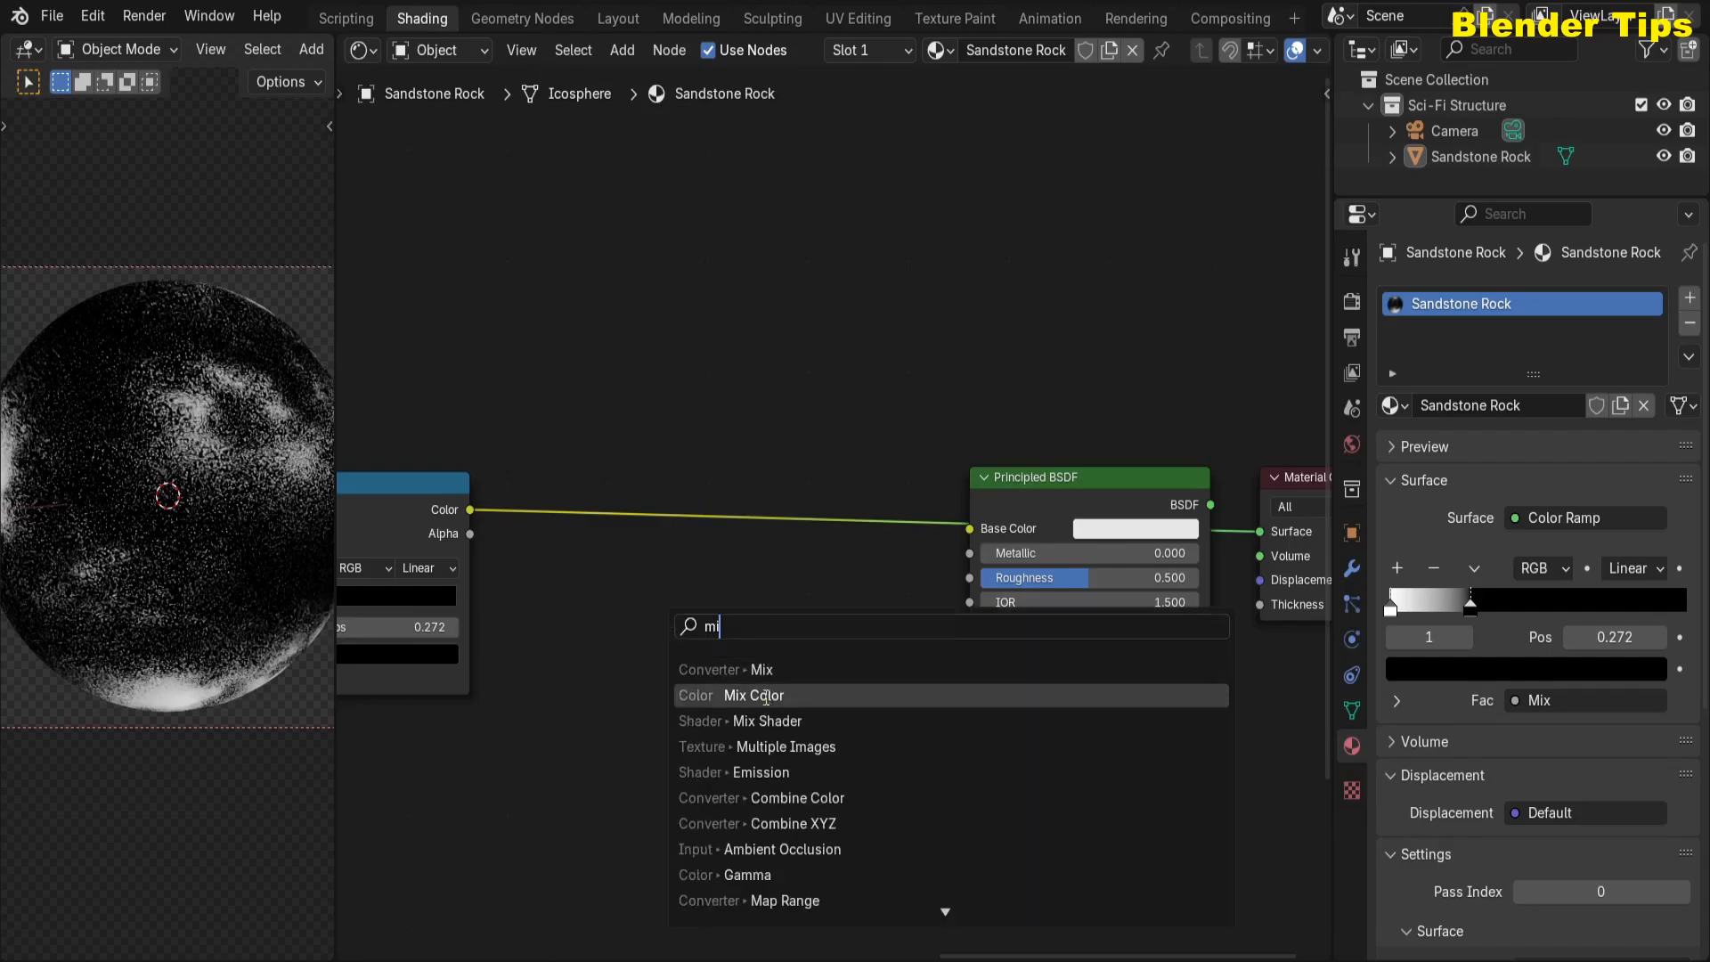
left_click(766, 695)
left_click(578, 574)
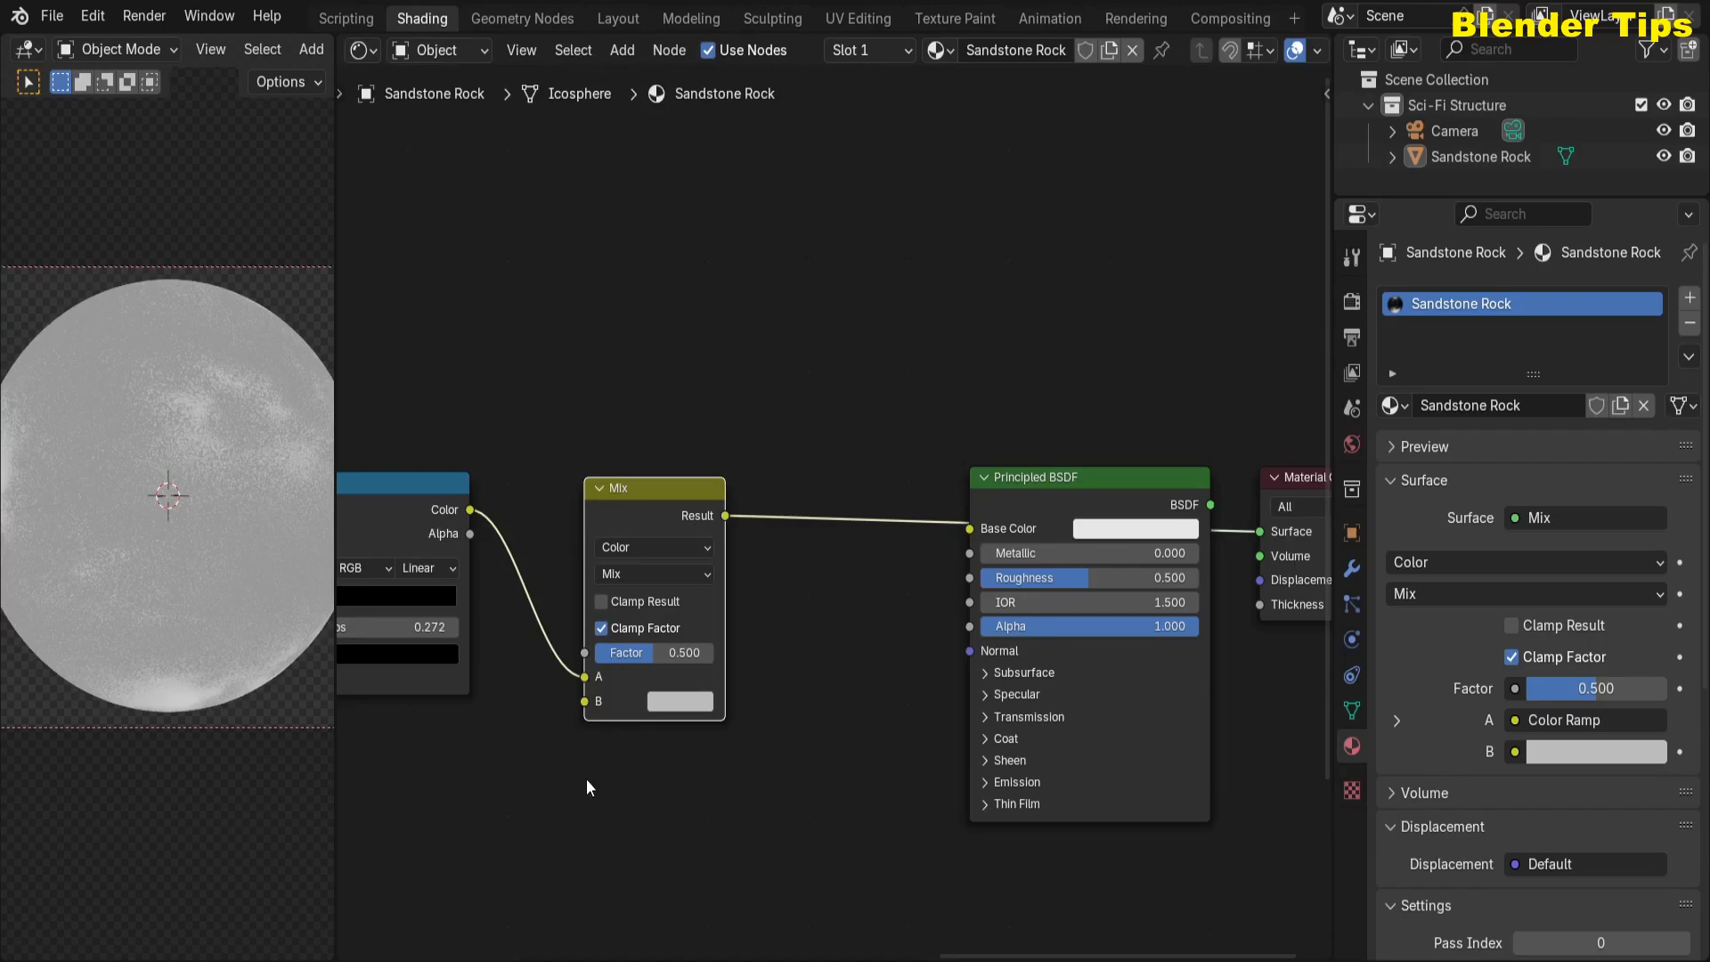
left_click_drag(659, 533, 695, 468)
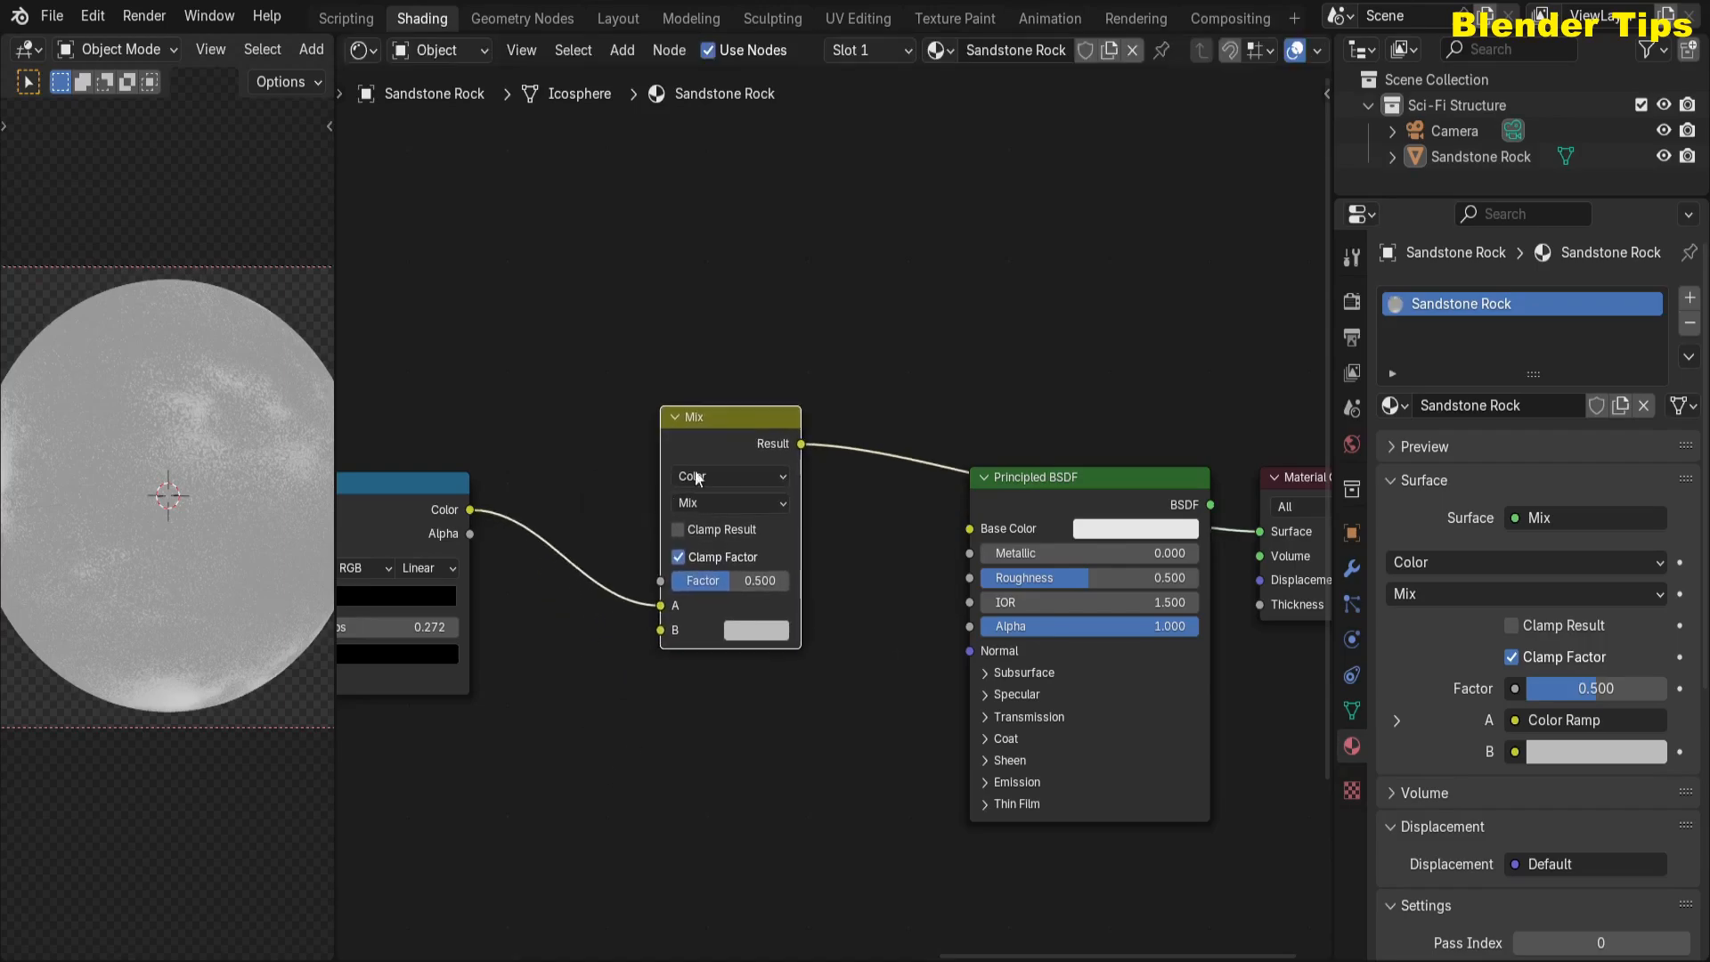
scroll(577, 723, "up", 2)
left_click_drag(624, 631, 597, 600)
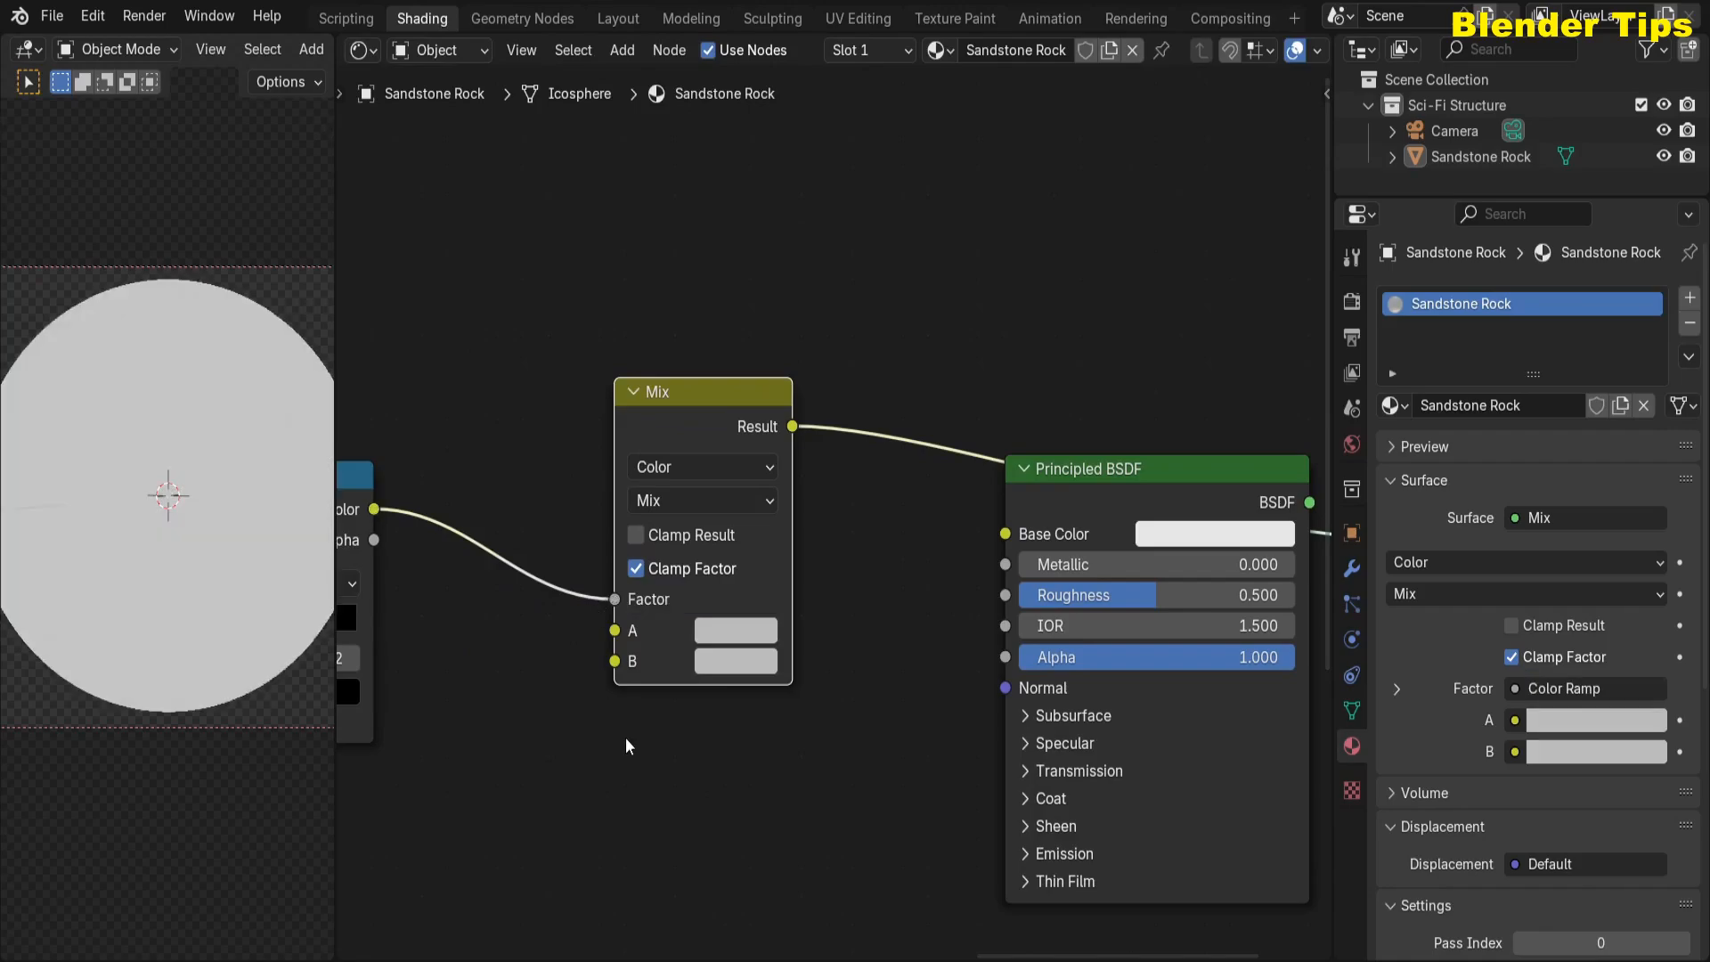
- Set the new Mix node's A colour to reddish brown with hue 0.026, saturation 0.913 and value 0.192
scroll(683, 766, "down", 2)
middle_click_drag(684, 769, 718, 638)
scroll(718, 637, "up", 3)
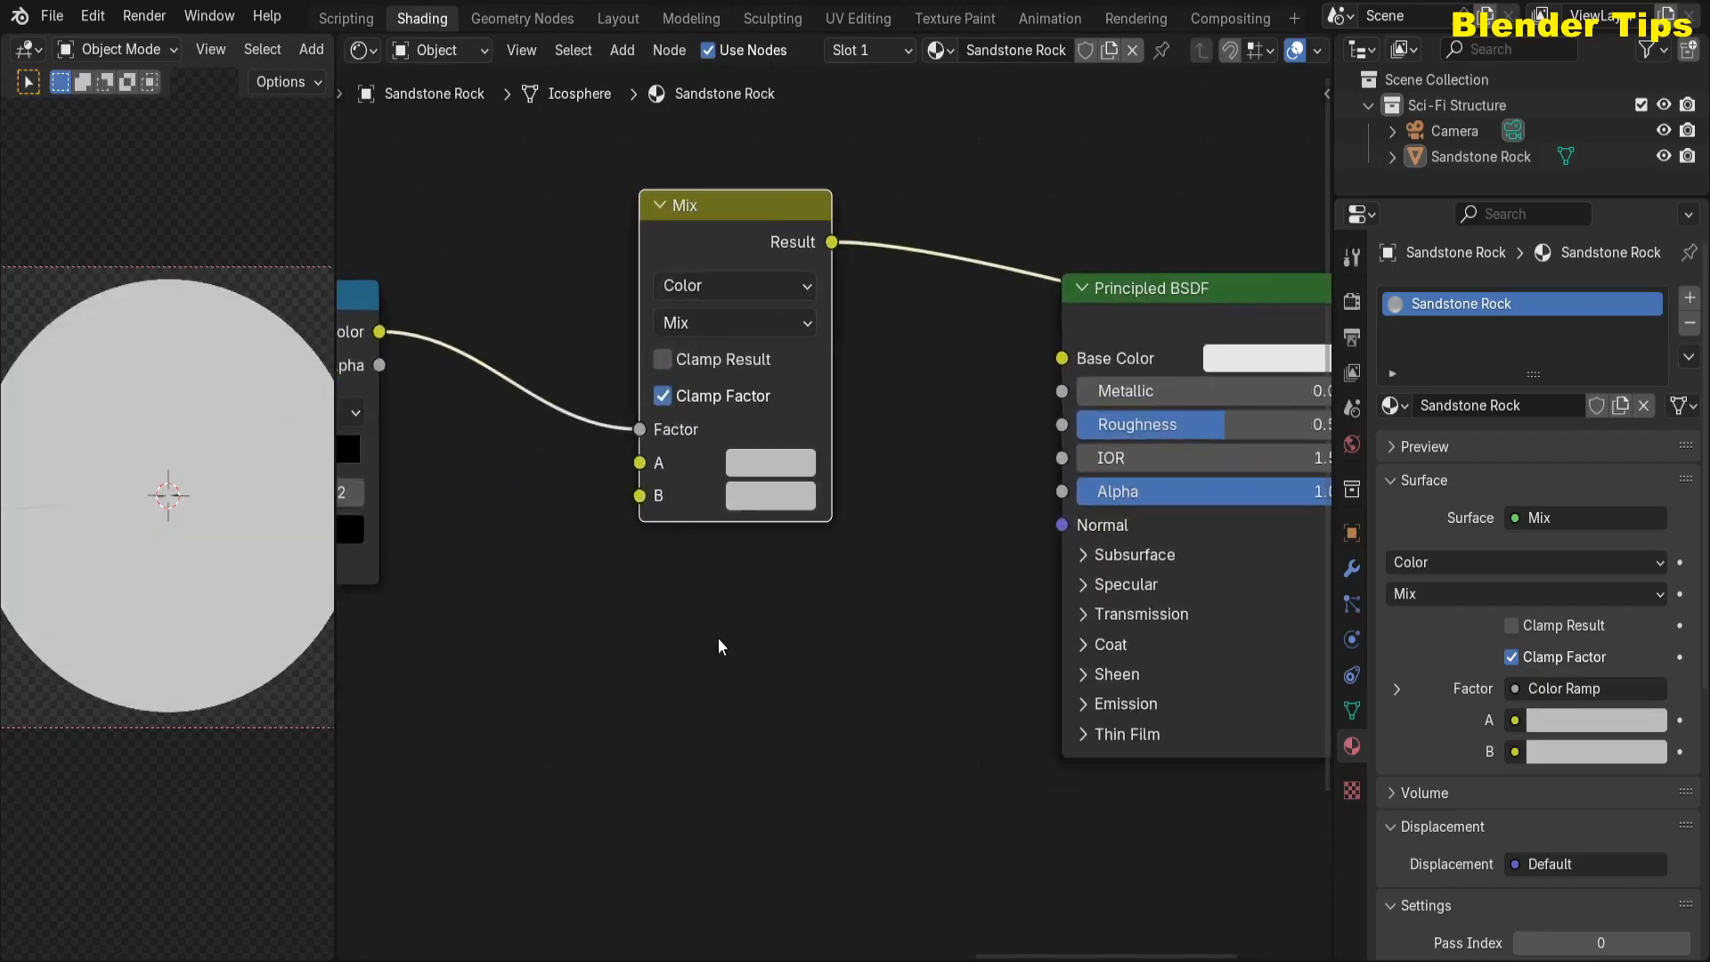
left_click(743, 458)
left_click(858, 661)
mouse_move(859, 661)
left_mouse_down()
mouse_move(821, 724)
mouse_move(835, 719)
left_mouse_up()
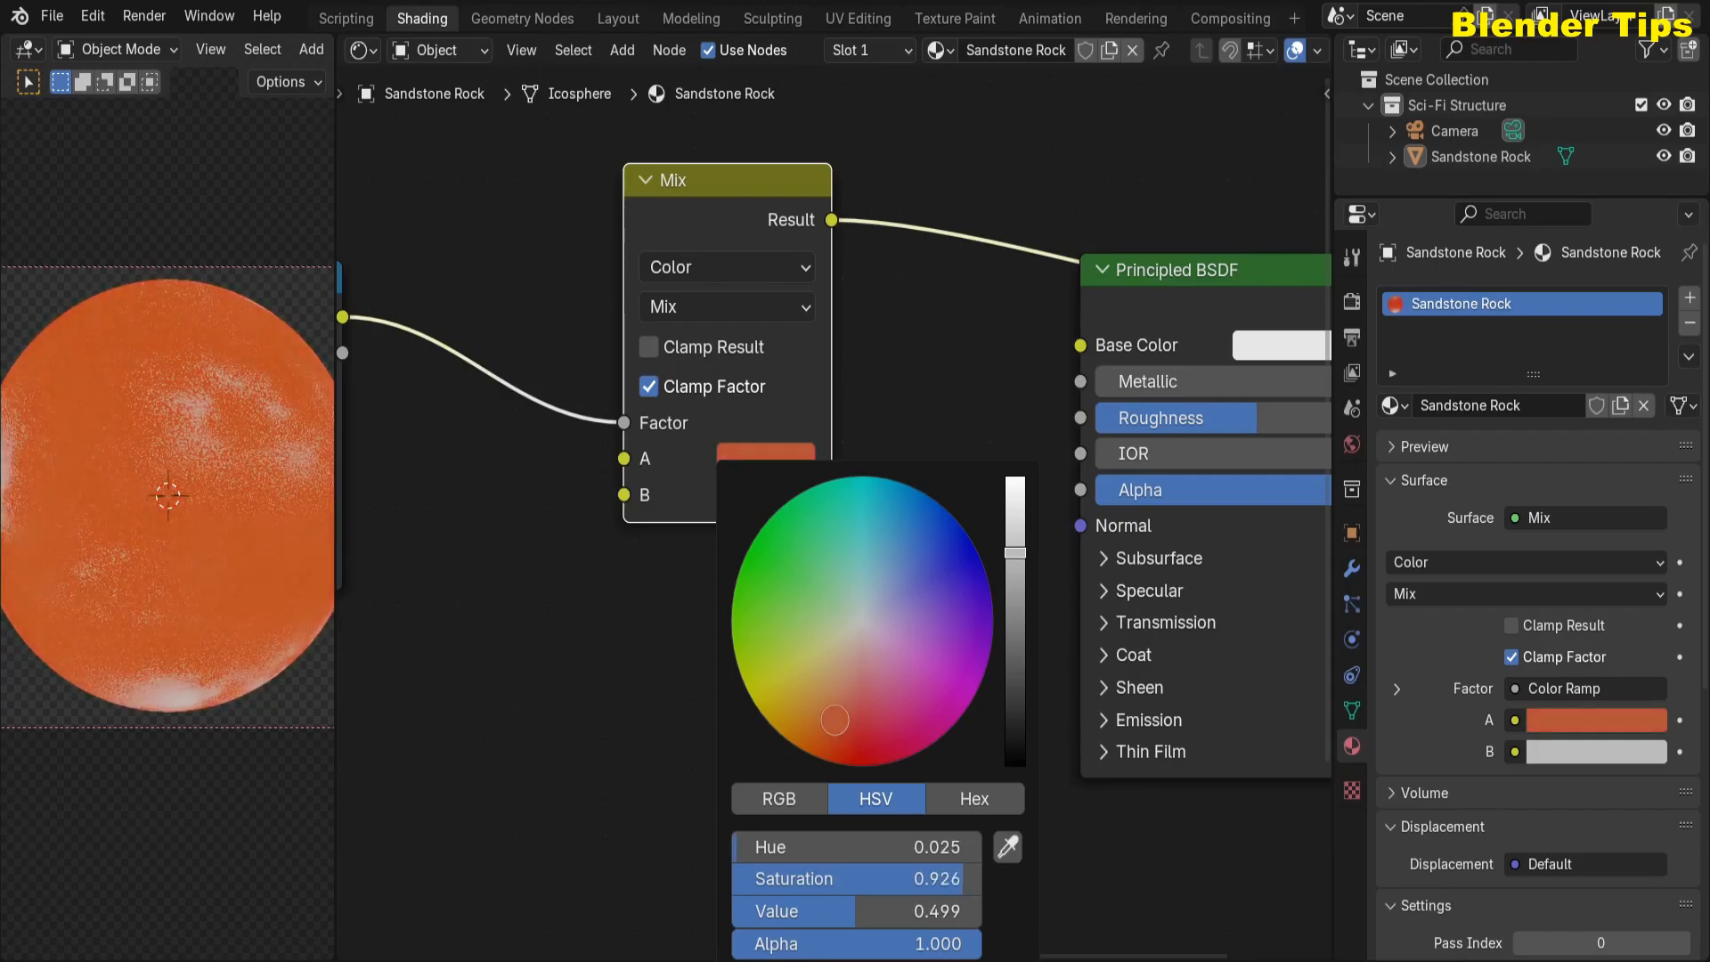
left_click_drag(1015, 552, 1015, 633)
left_click(745, 537)
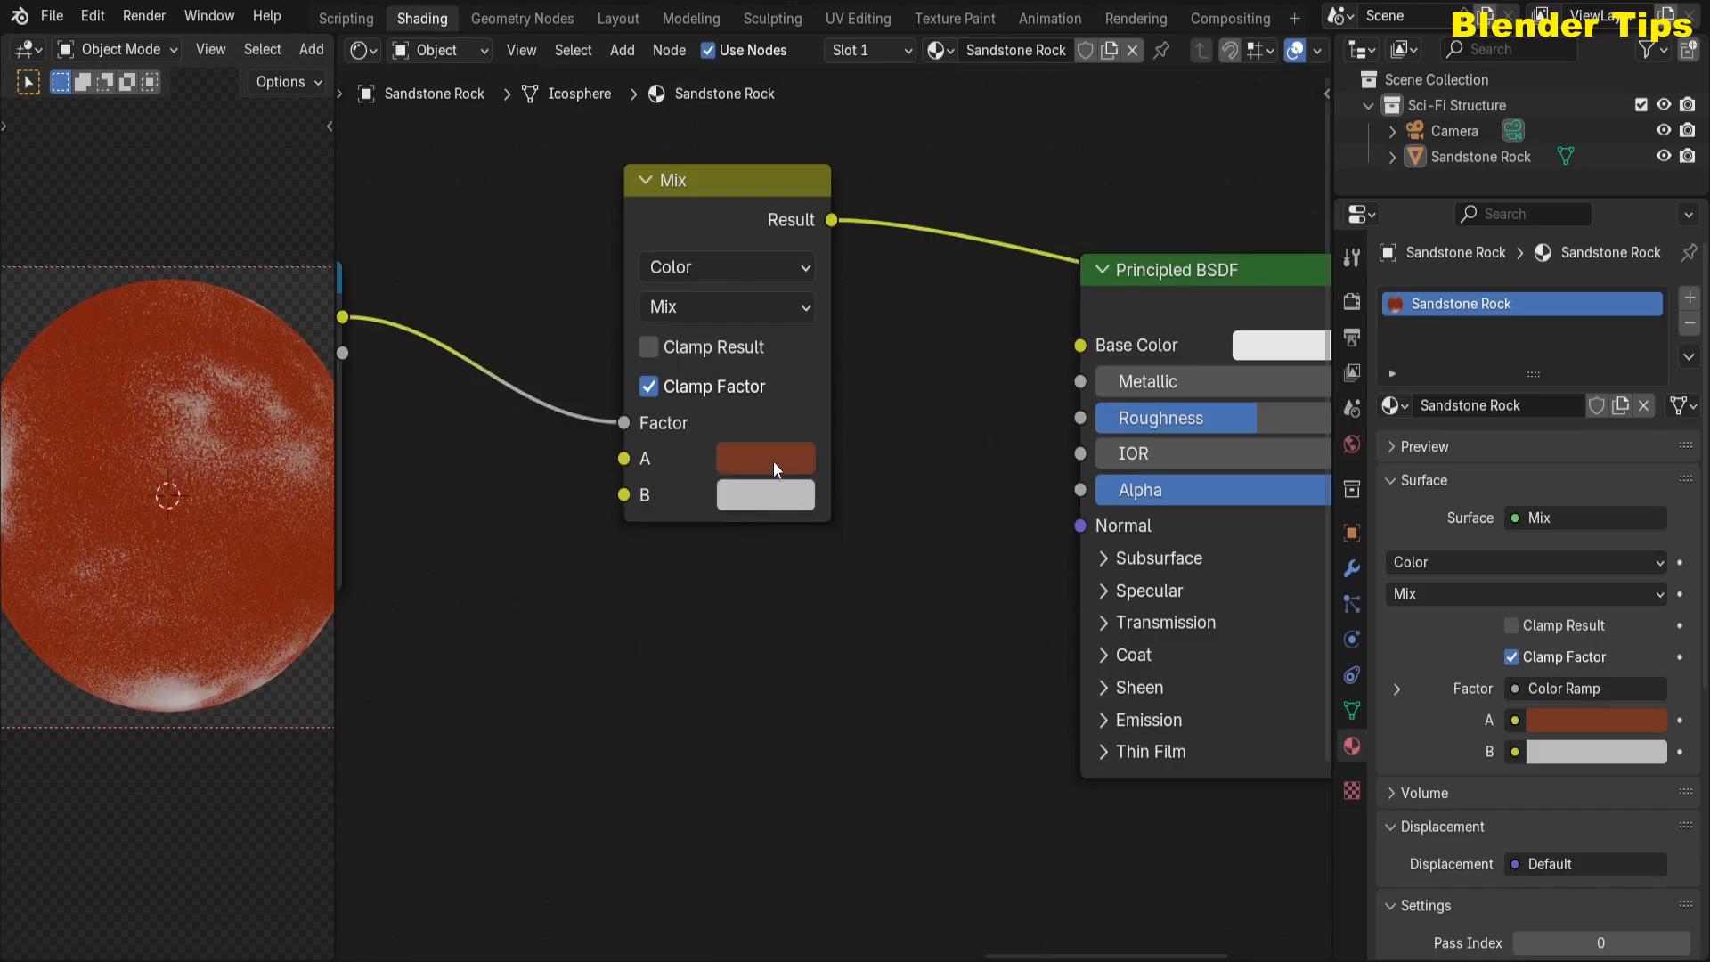
- Copy the A colour to the B colour, then shift B to hue 0.022, saturation 0.983 and darken it to deep brown
left_click_drag(773, 461, 788, 496)
left_click(780, 495)
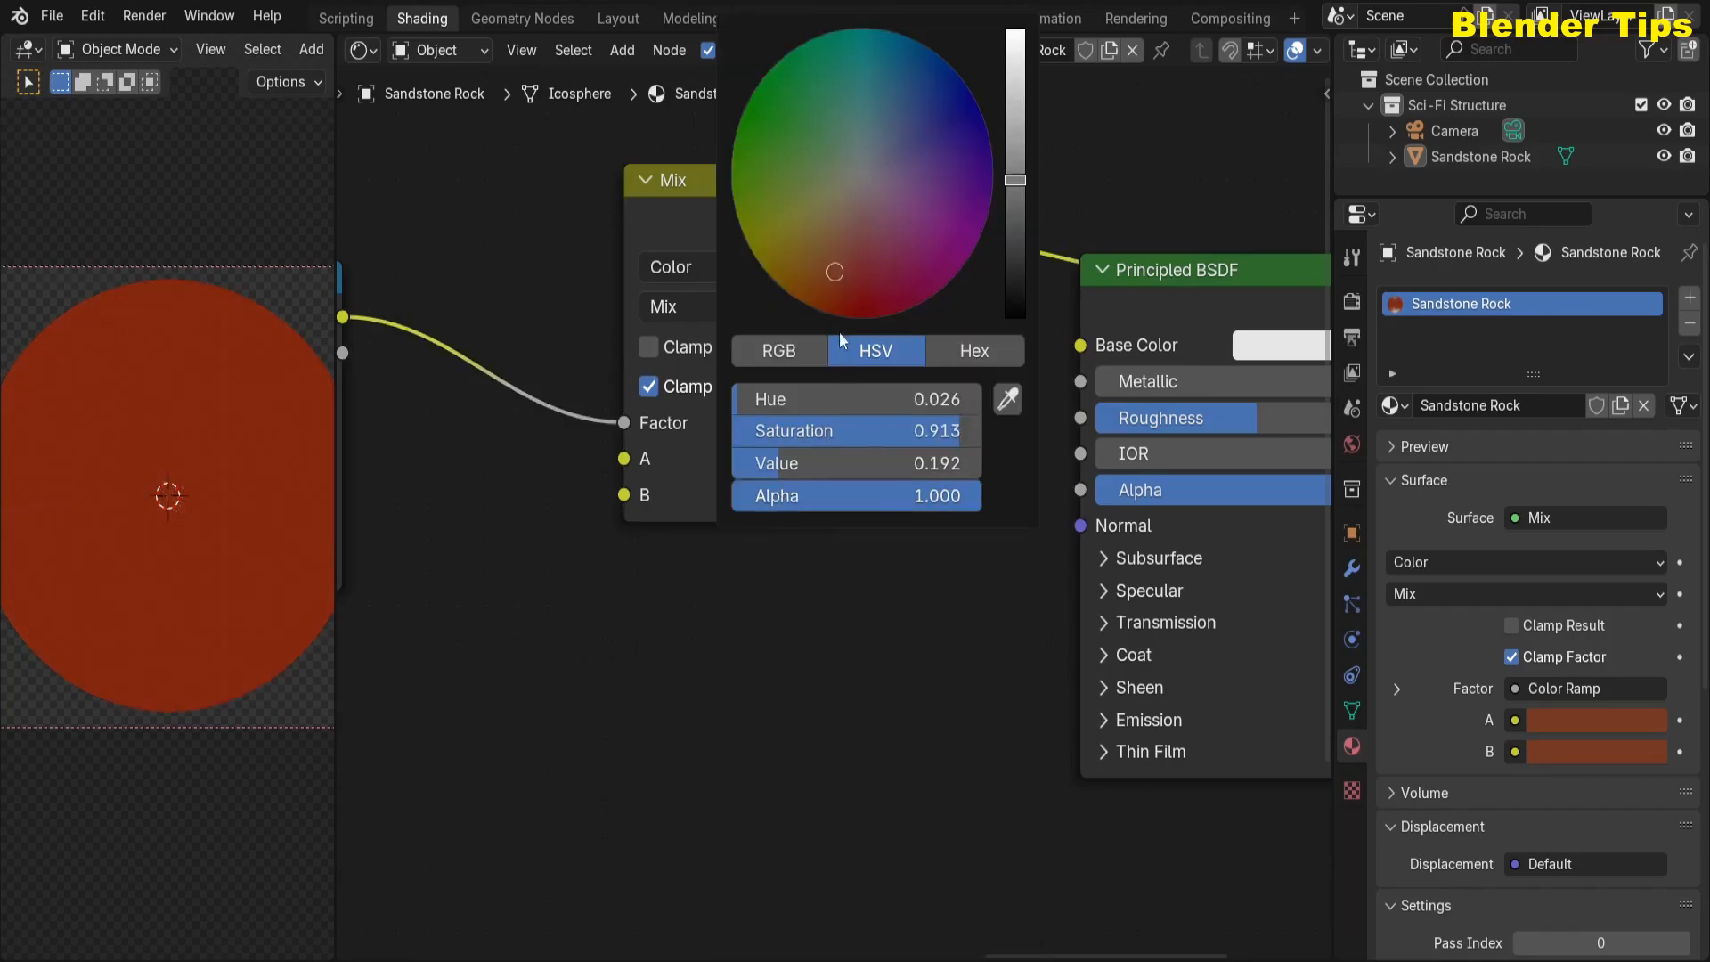
mouse_move(834, 287)
left_mouse_down()
mouse_move(847, 299)
mouse_move(822, 296)
left_mouse_up()
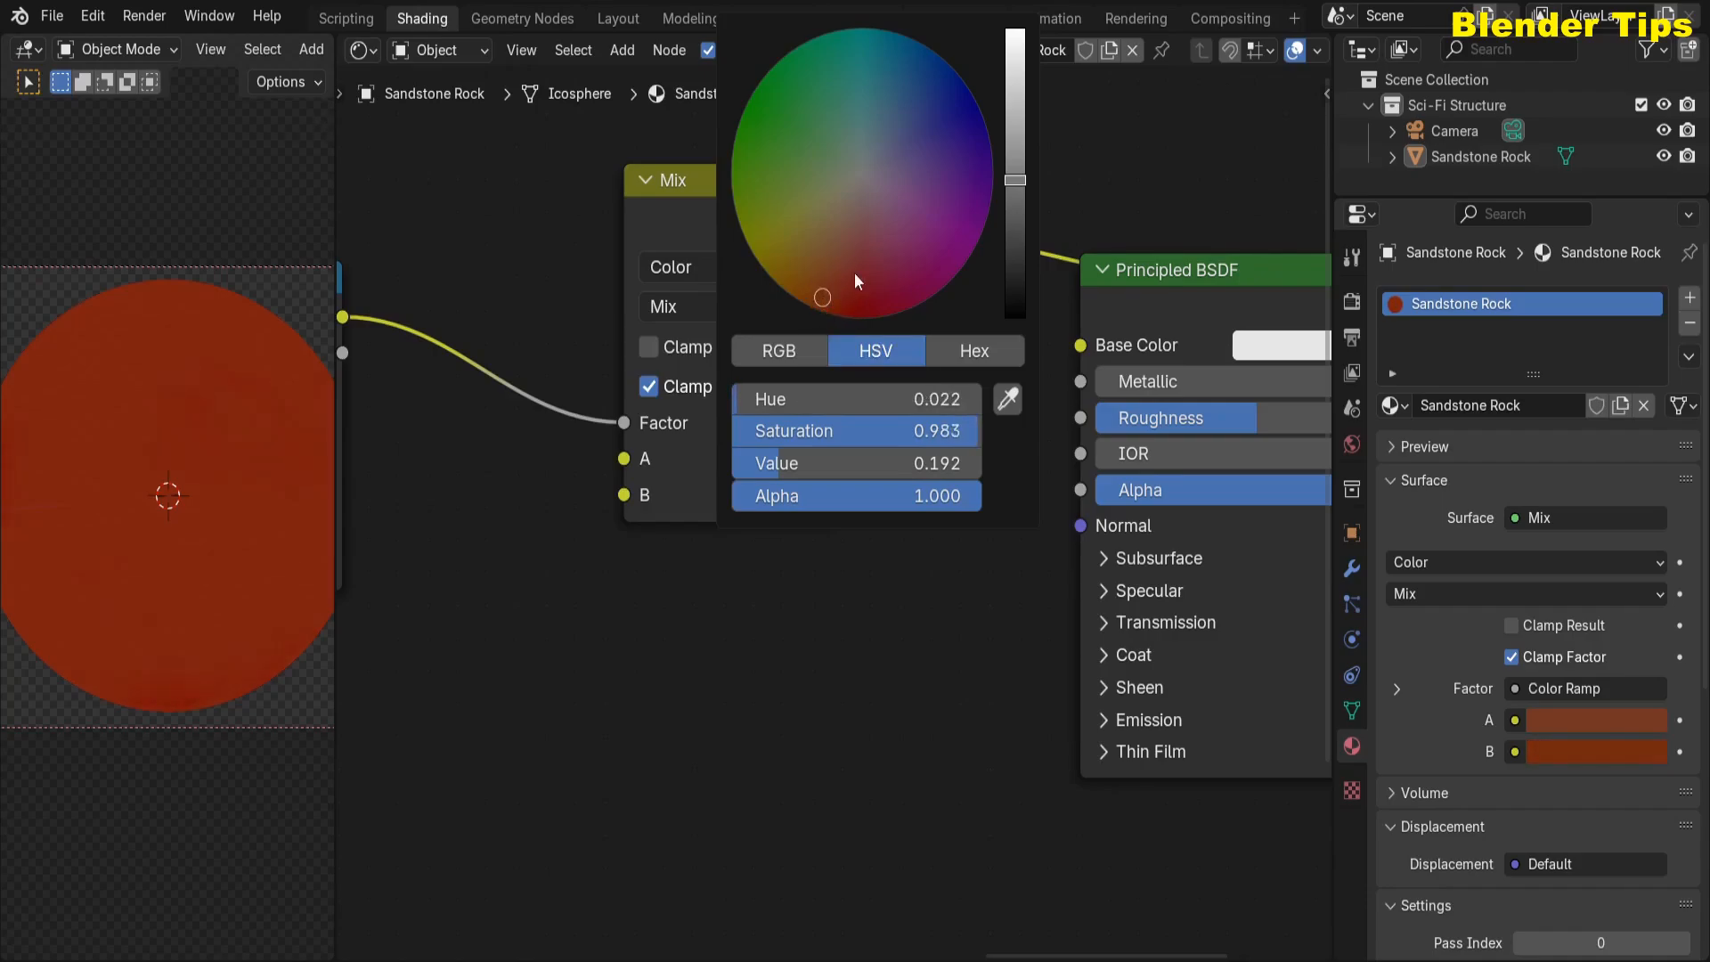
mouse_move(1015, 180)
left_mouse_down()
mouse_move(1016, 273)
mouse_move(1016, 231)
left_mouse_up()
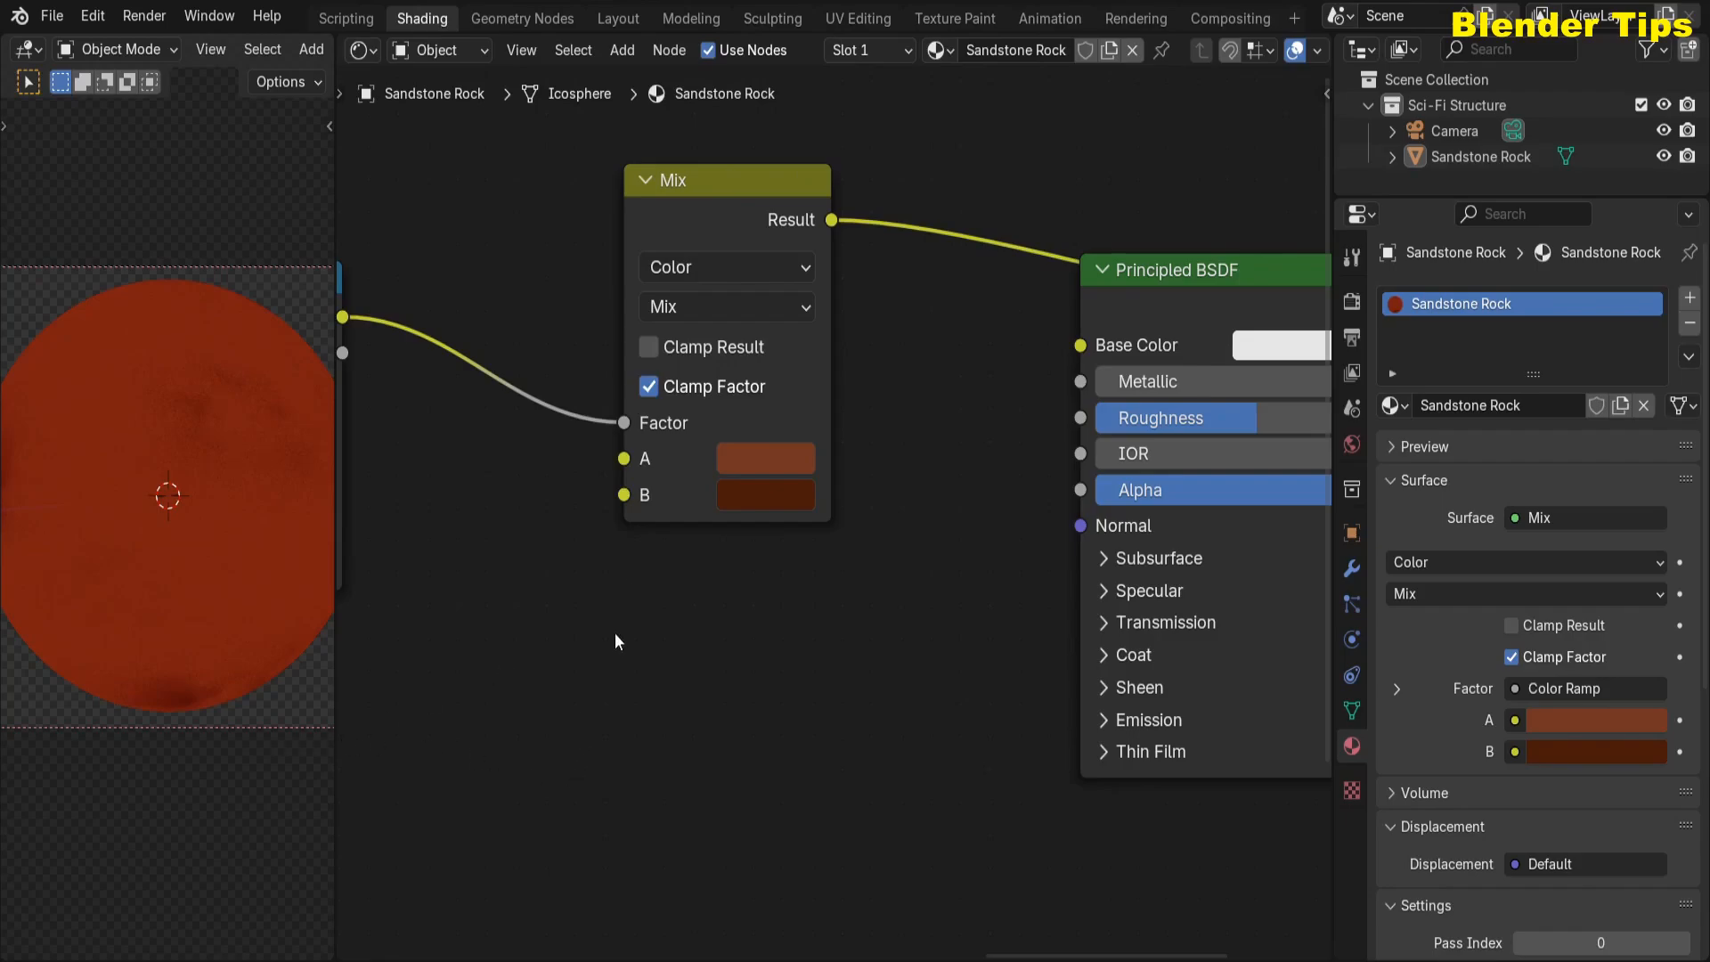
- Move the Principled BSDF and Material Output nodes farther away from the coloured Mix node
scroll(750, 580, "down", 3)
middle_click_drag(753, 606, 523, 809)
left_click_drag(955, 233, 1149, 615)
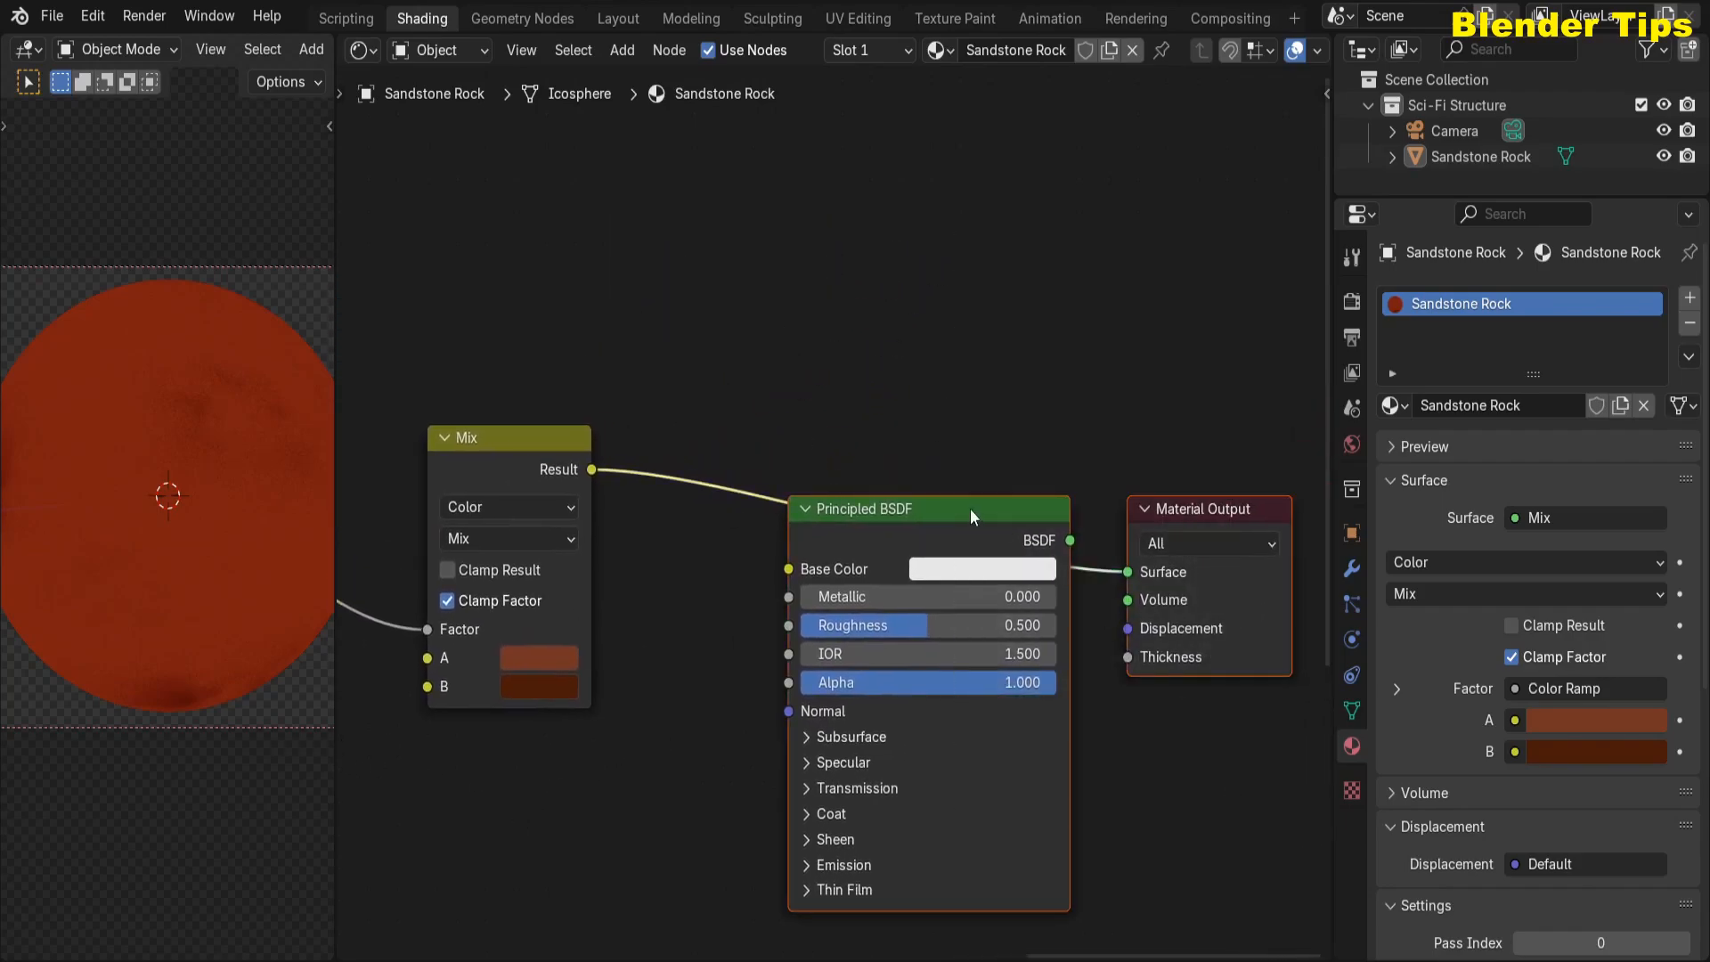
left_click_drag(970, 510, 1236, 487)
scroll(820, 611, "down", 2)
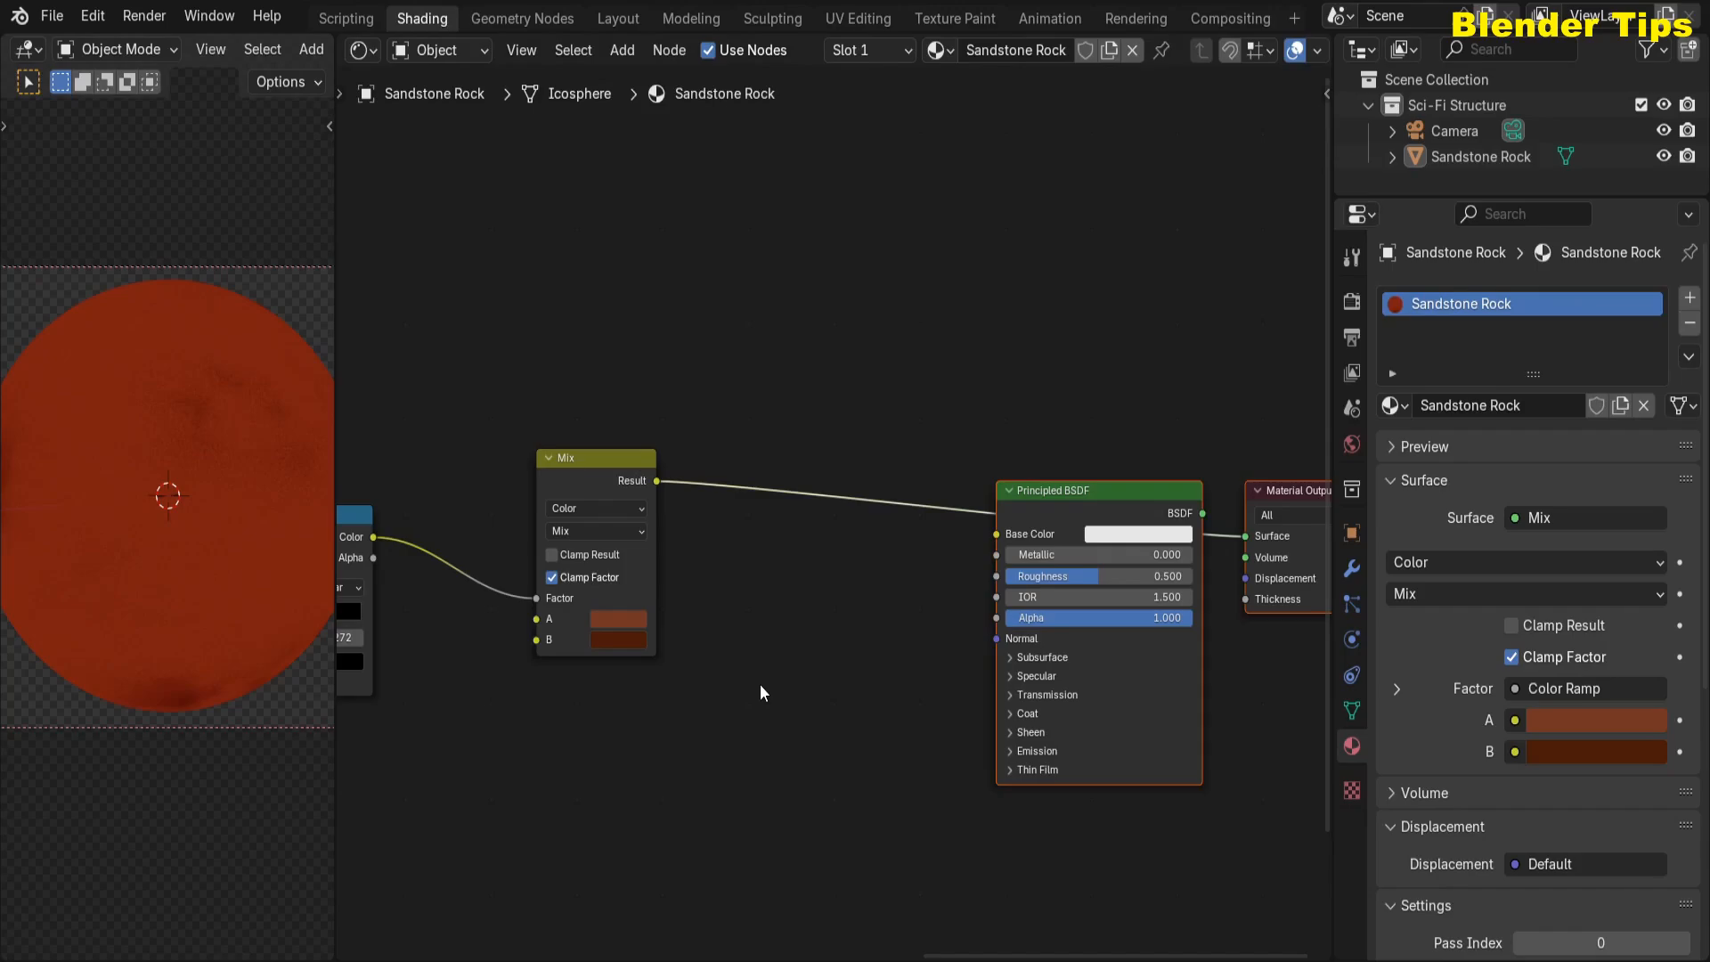
left_click(723, 544)
- Reconnect the Principled BSDF to the Material Output and link the coloured Mix node's Result to its Base Color
scroll(590, 645, "down", 2)
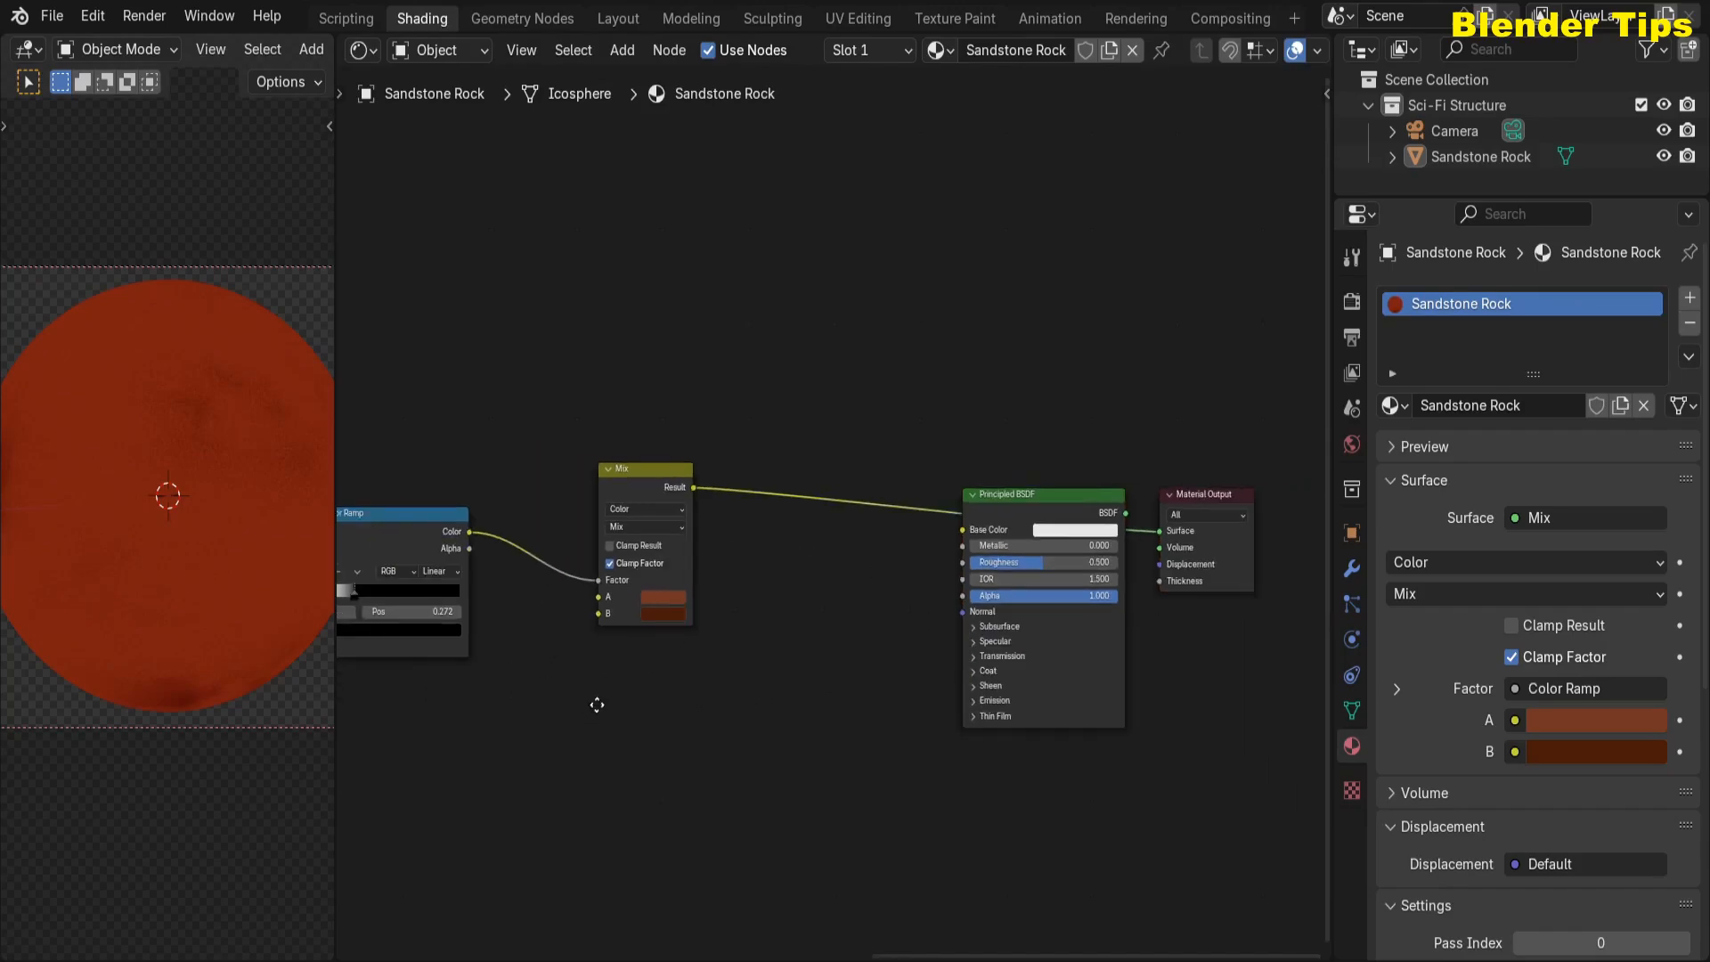
middle_click_drag(599, 698, 679, 568)
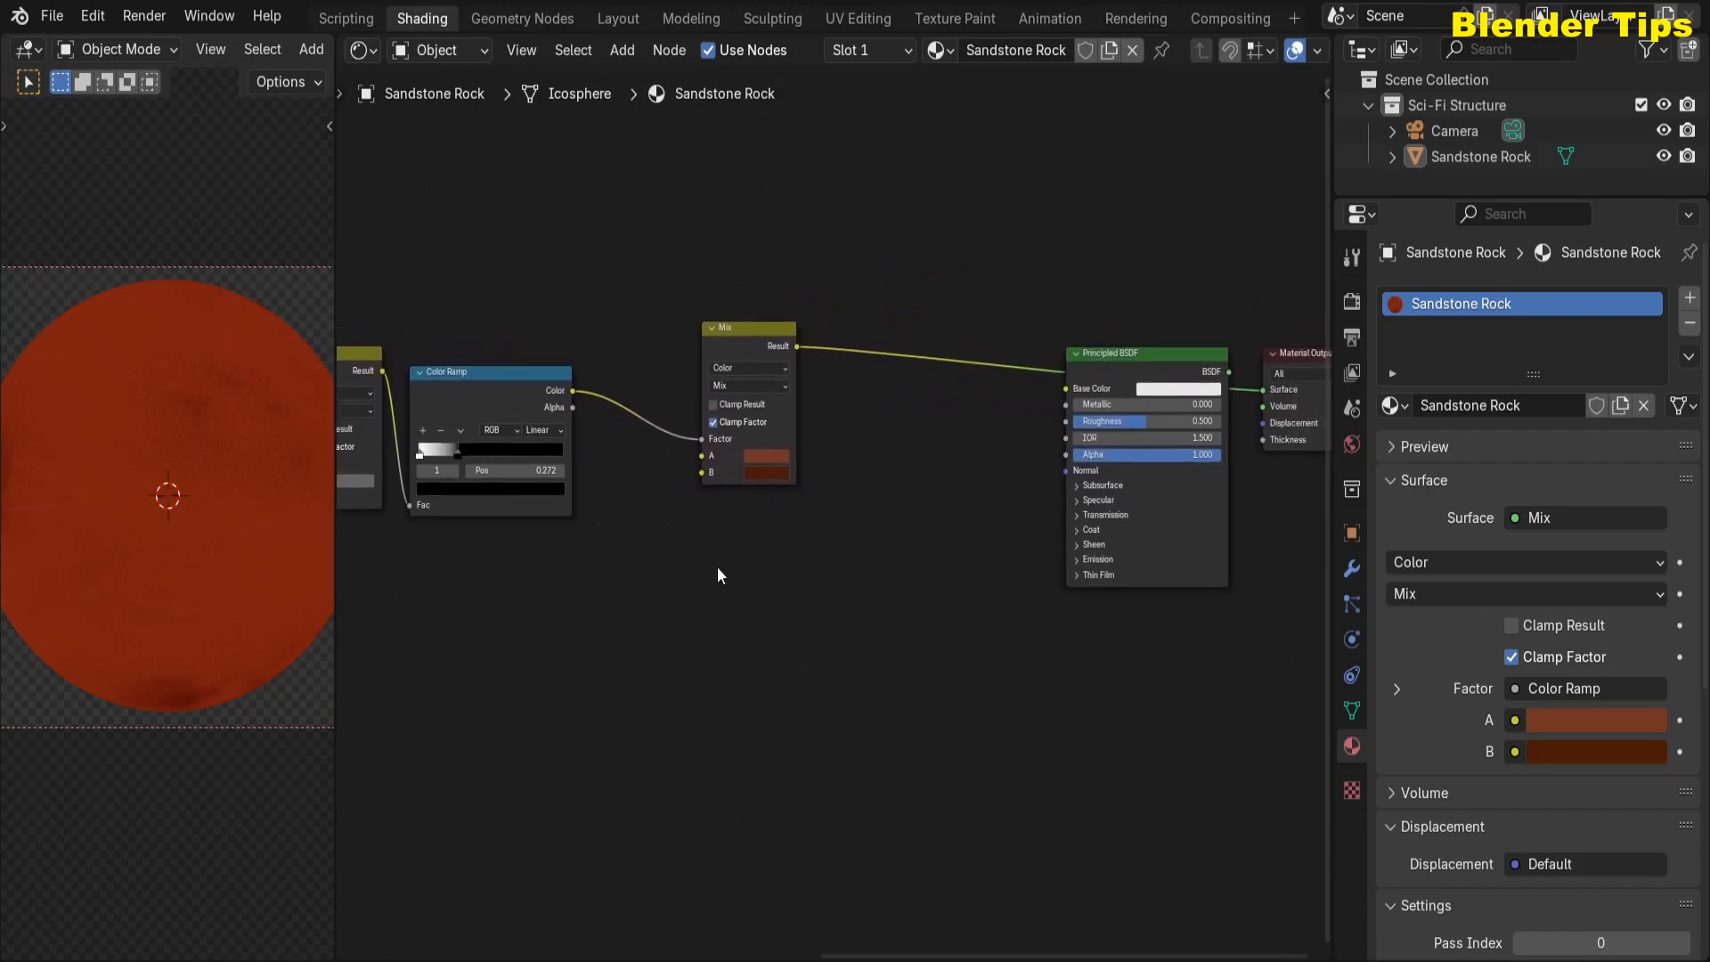
scroll(844, 543, "up", 1)
middle_click_drag(844, 543, 718, 597)
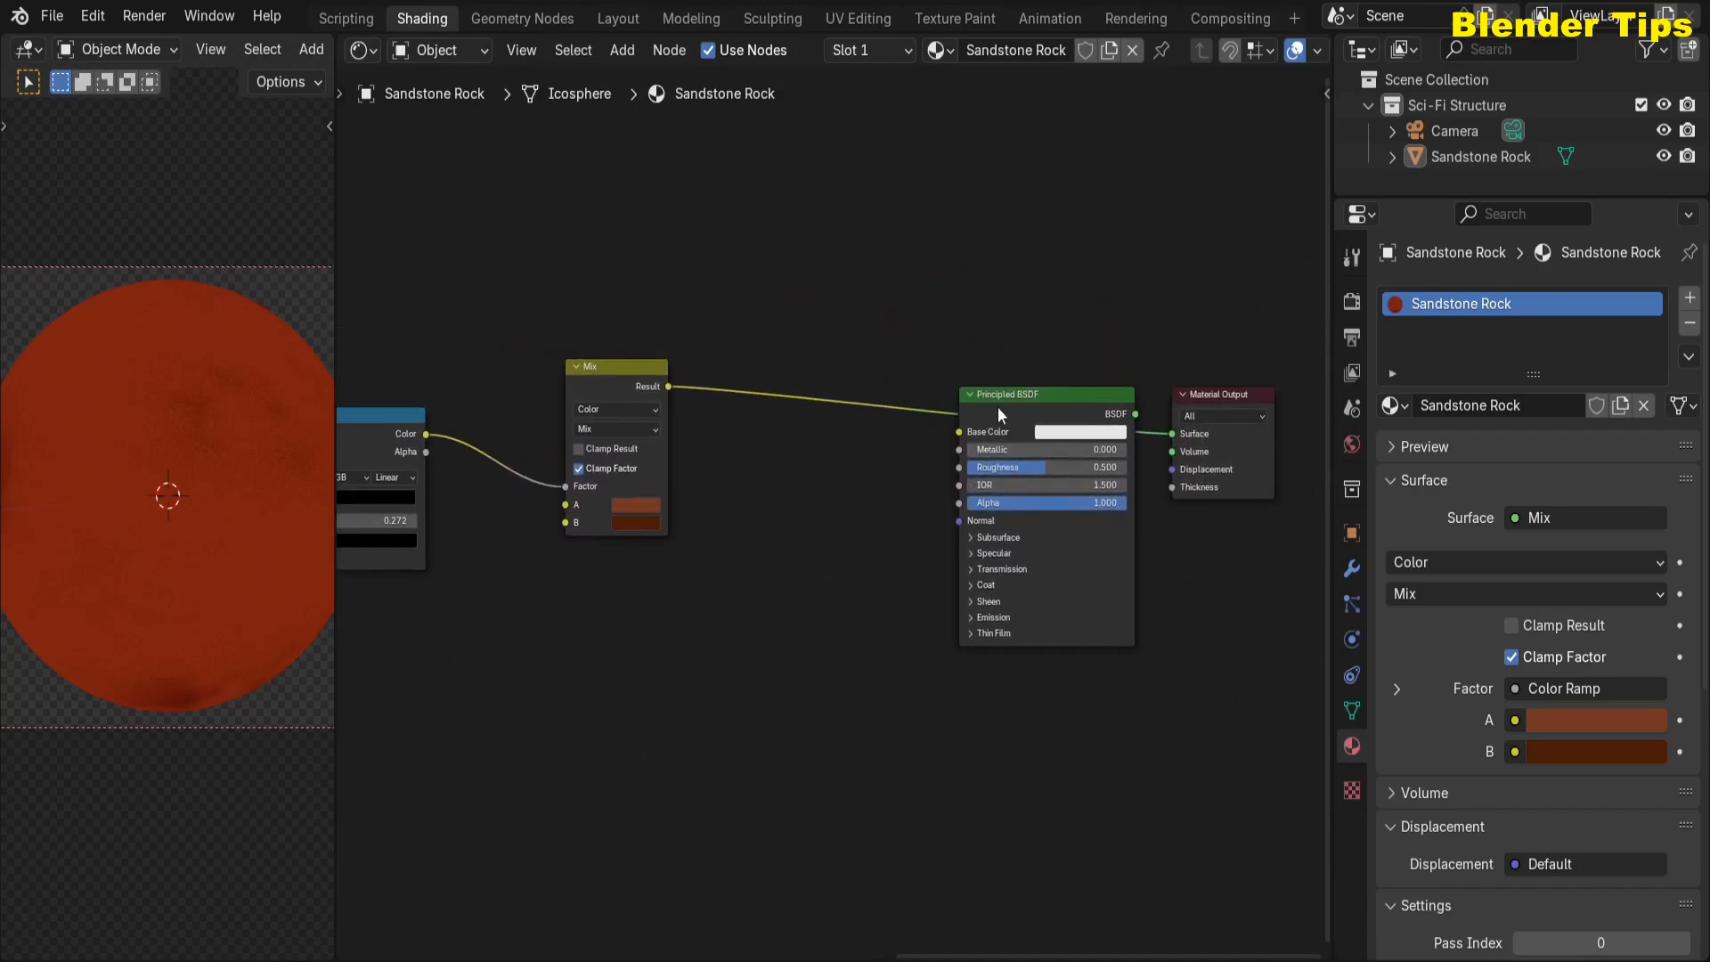
left_click(997, 406, "ctrl+shift")
left_click_drag(668, 387, 959, 431)
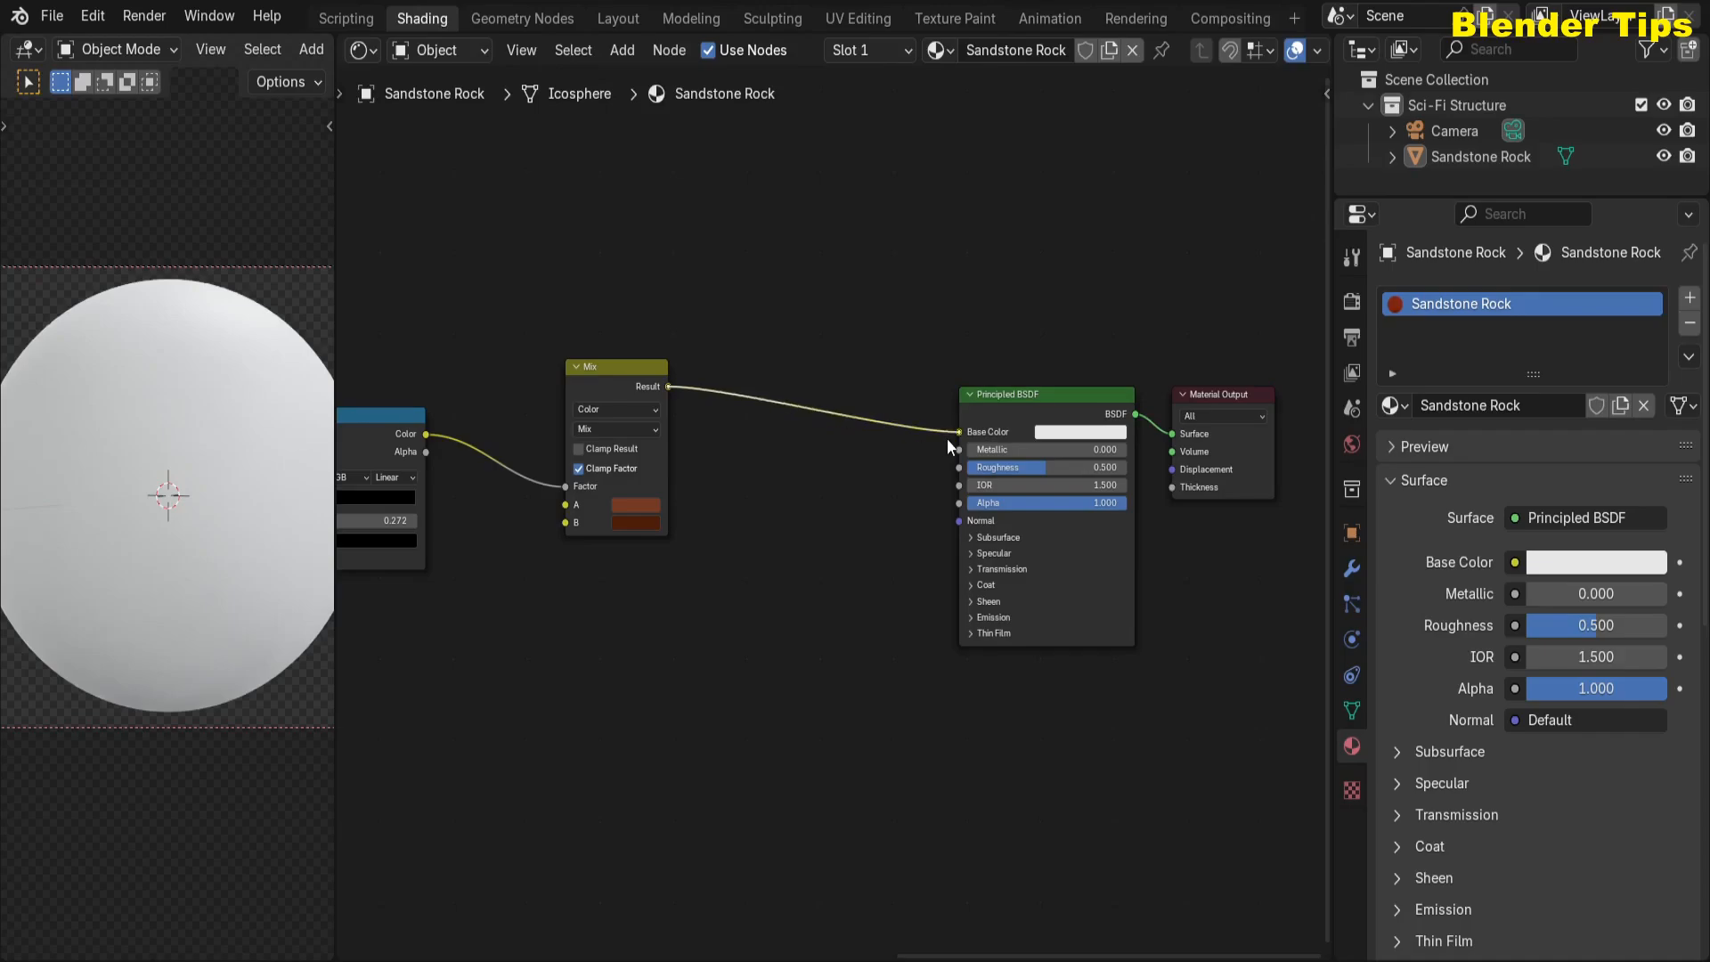
- Add a Bump node below the coloured Mix node and link its Normal output to the Principled BSDF's Normal input
scroll(495, 665, "down", 1)
middle_click_drag(495, 665, 795, 669)
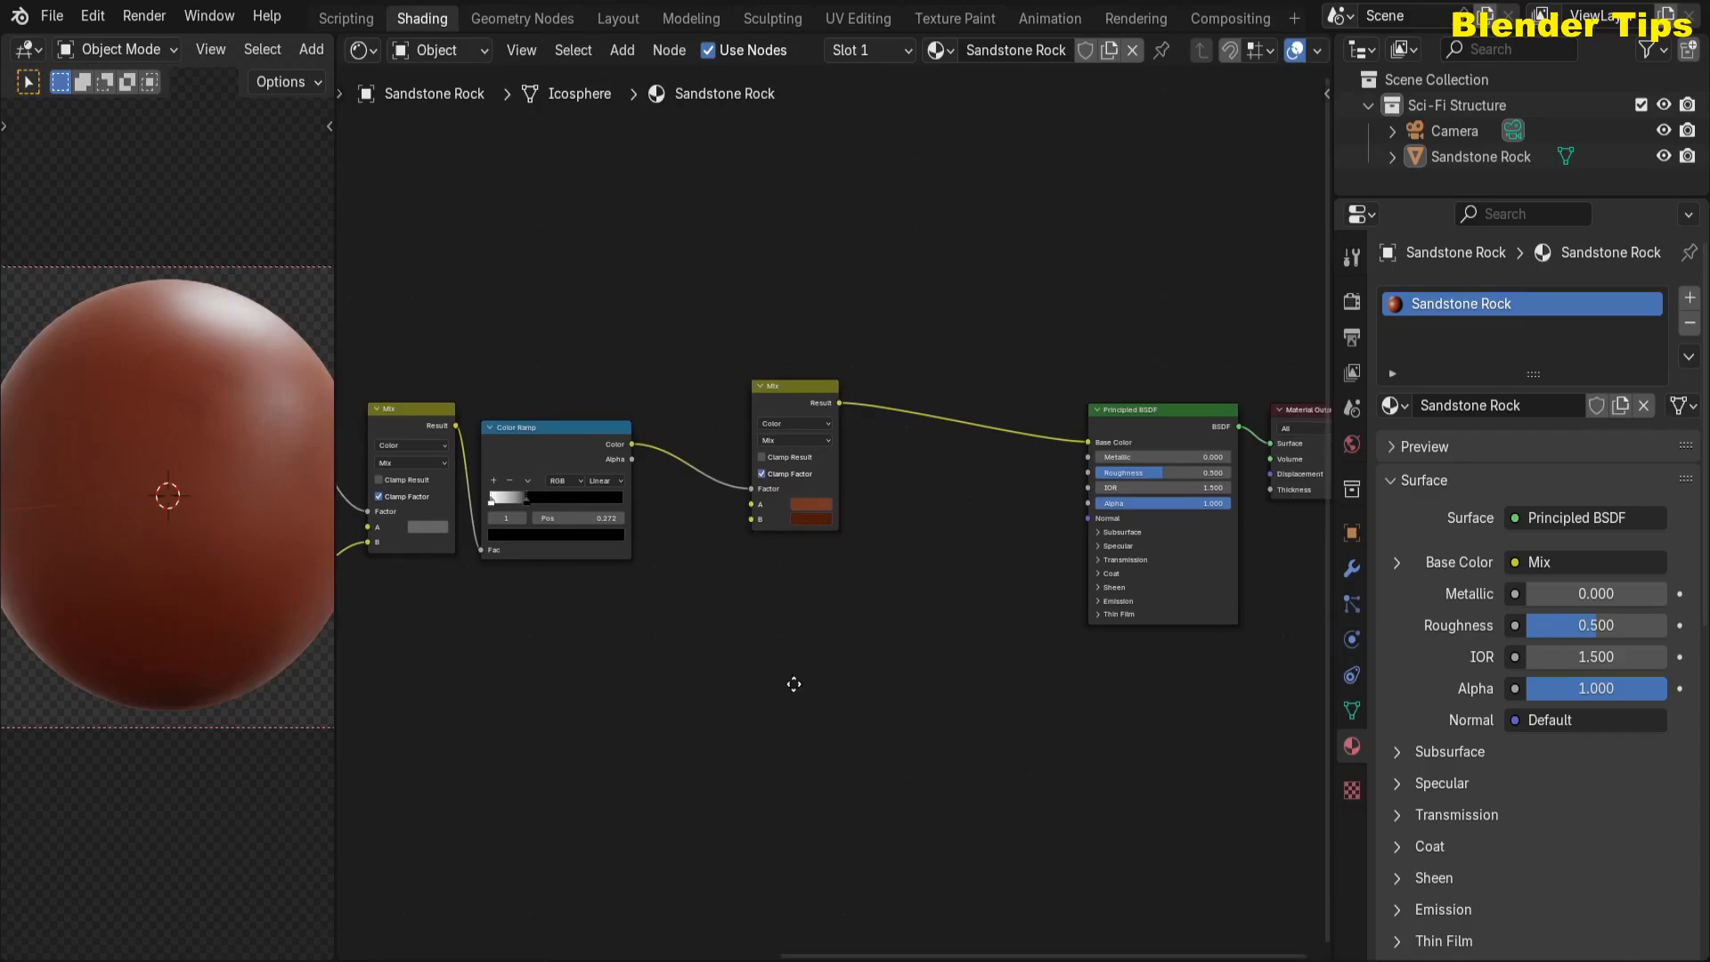
key("shift+a")
type("bump")
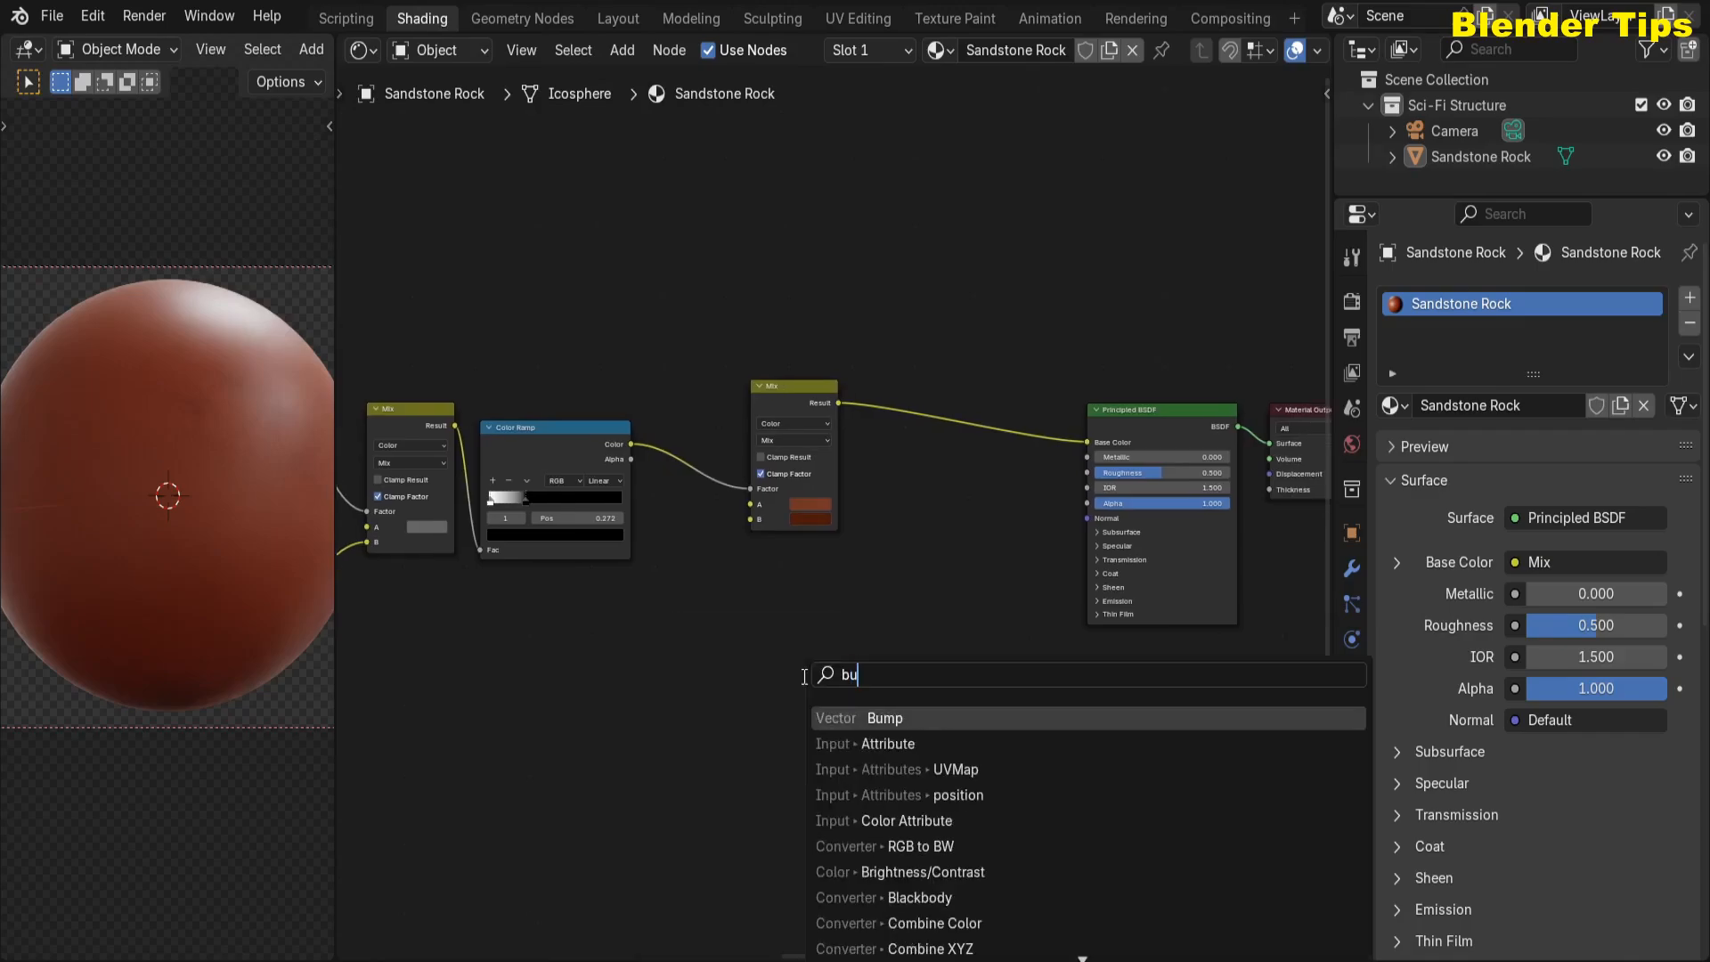
key("Return")
left_click(832, 648)
scroll(741, 649, "up", 2)
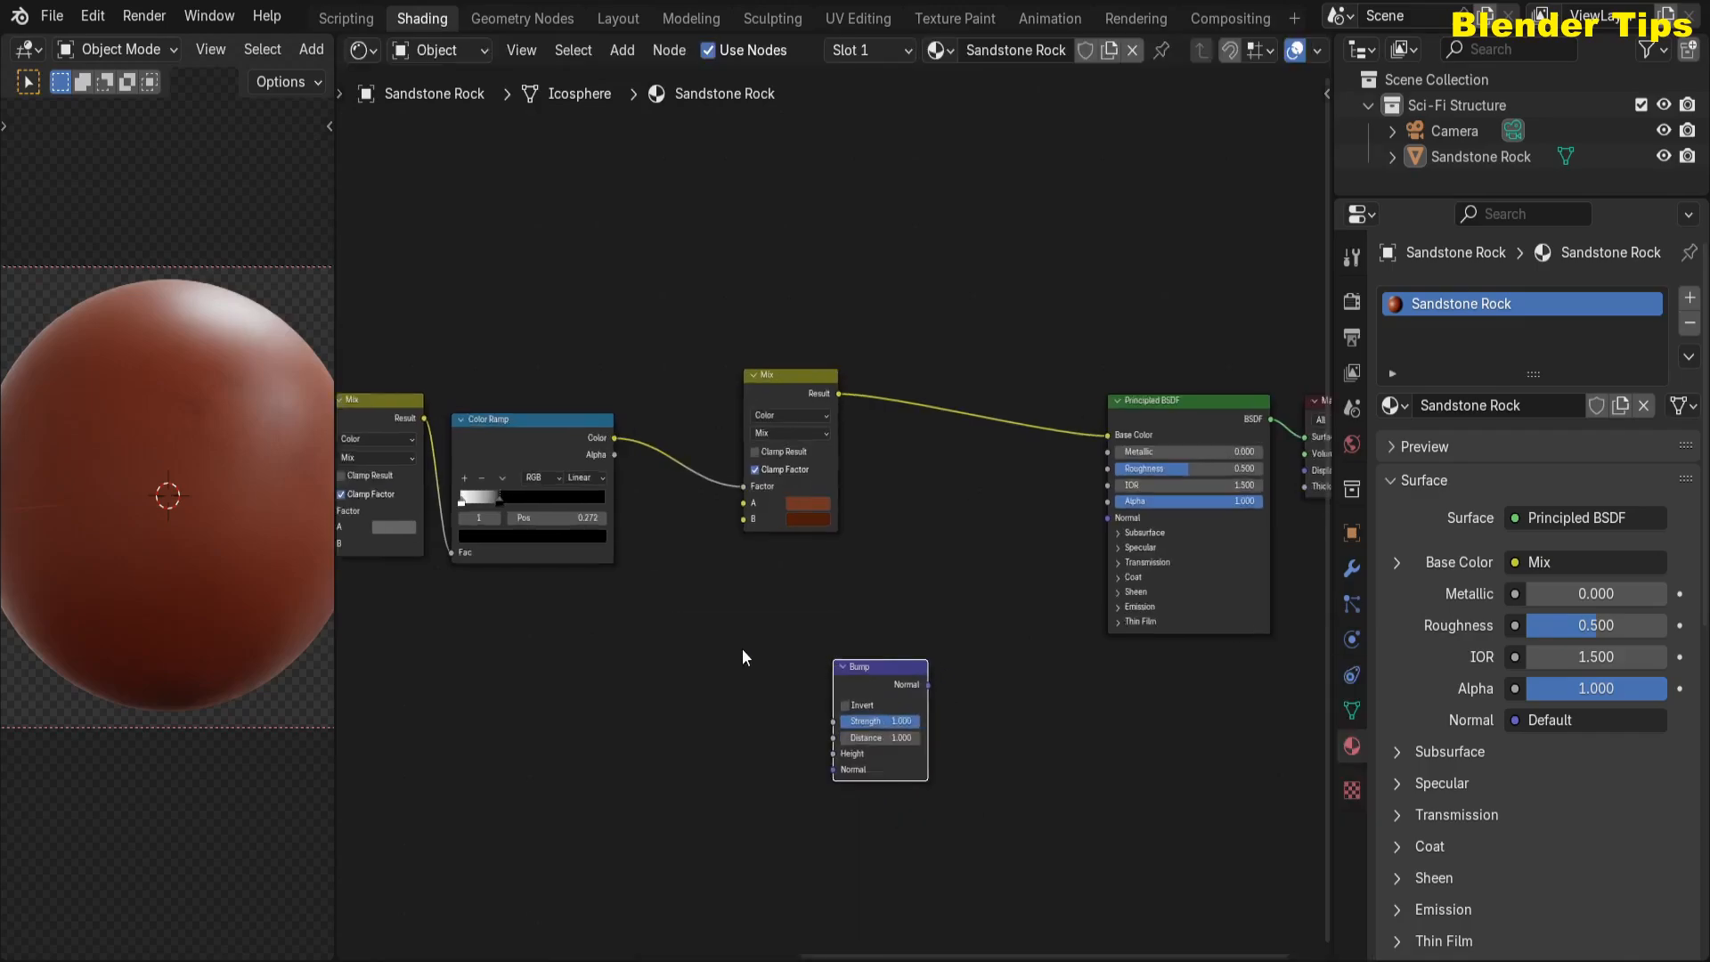
middle_click_drag(741, 649, 592, 601)
left_click_drag(798, 654, 991, 473)
- Link the upper Voronoi Texture's Distance output to the Bump node's Height input
scroll(606, 570, "down", 1)
middle_click_drag(526, 685, 922, 703)
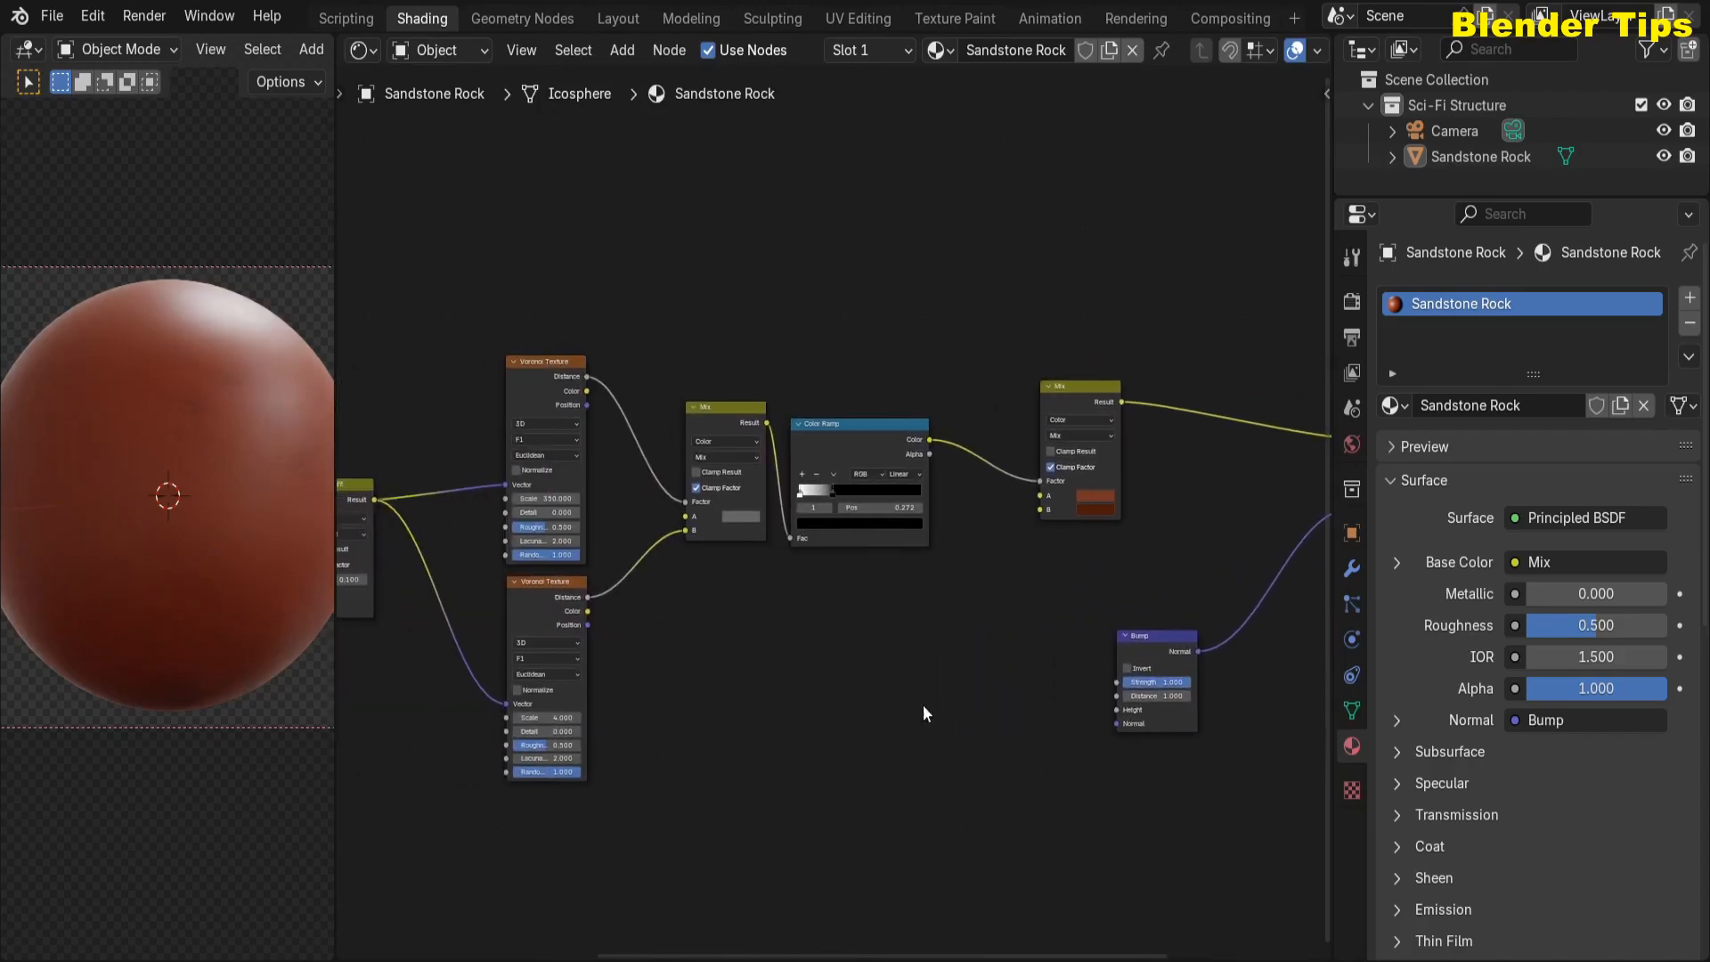
left_click_drag(590, 377, 1103, 710)
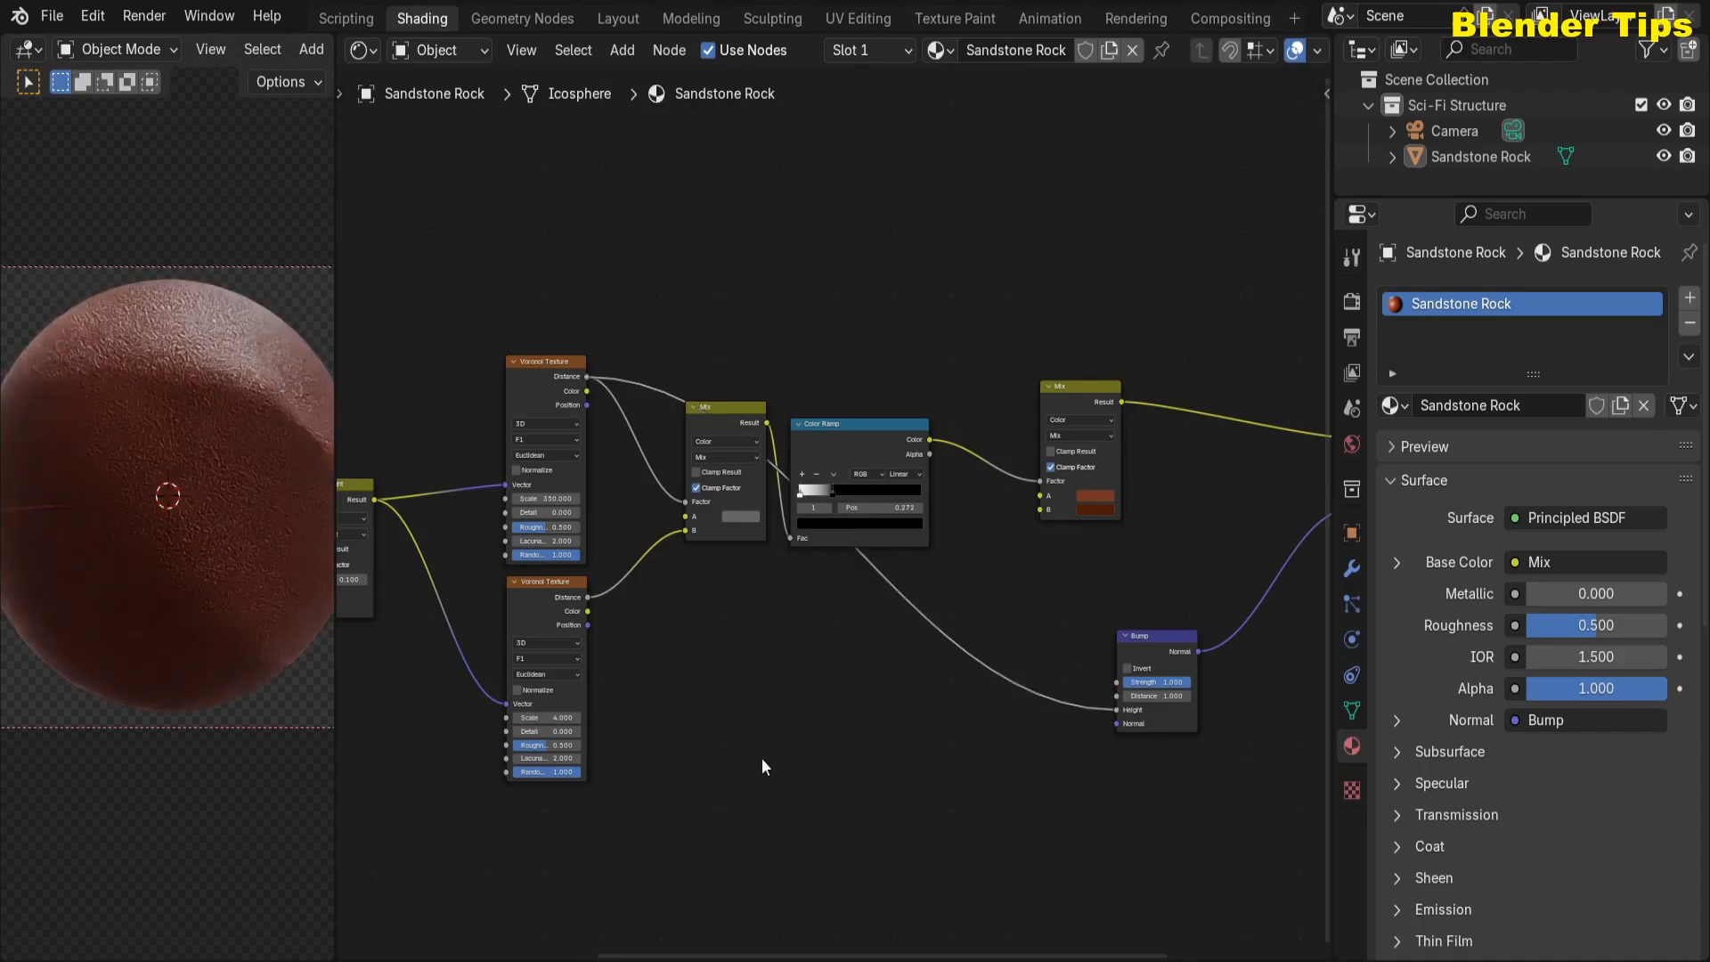
middle_click_drag(981, 750, 761, 652)
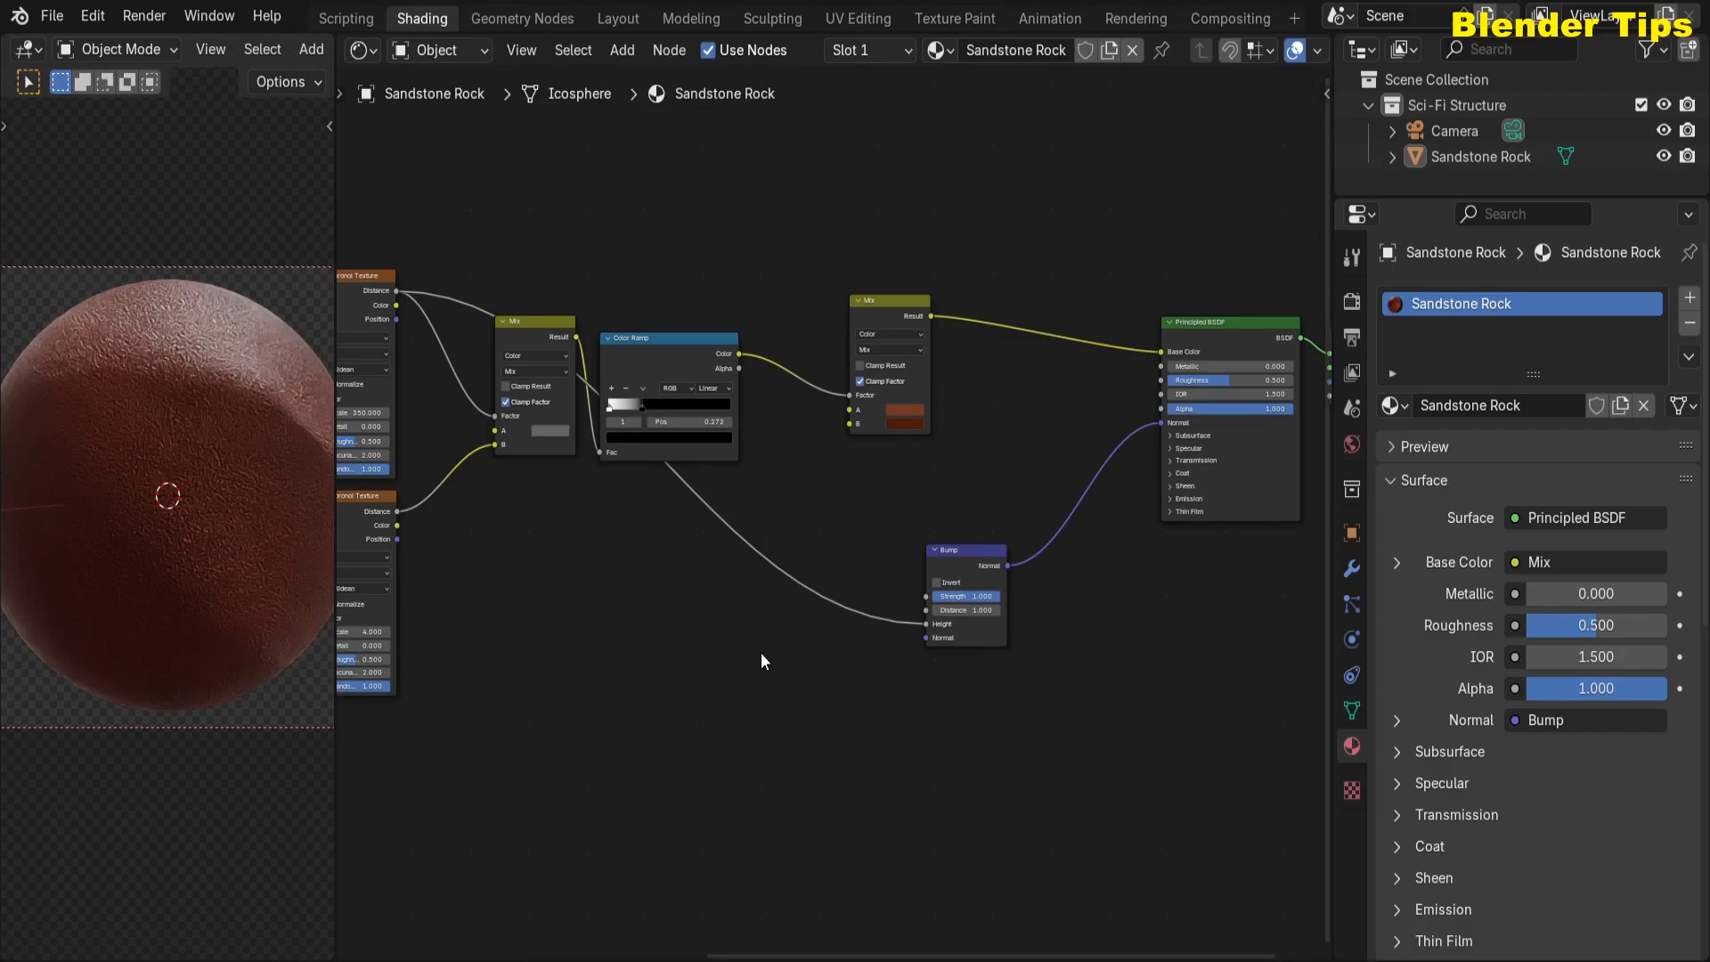
scroll(819, 693, "up", 2)
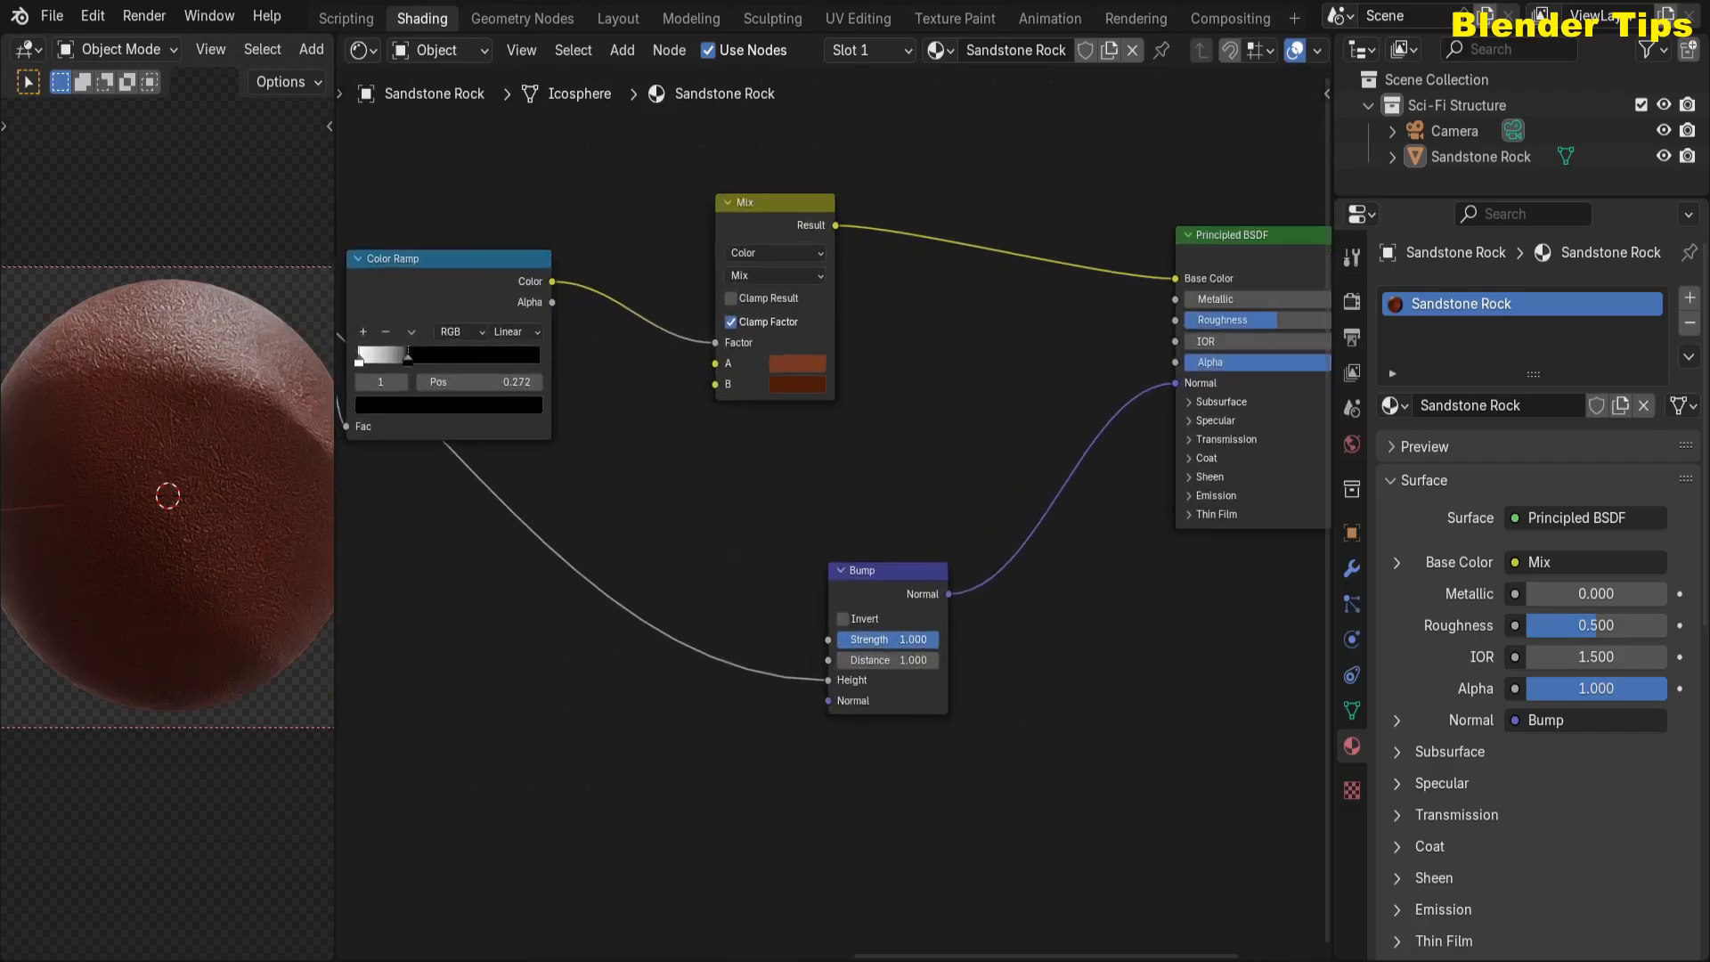
- Set the Bump node's Strength to 0.1
left_click(904, 639)
type("0.1")
key("Return")
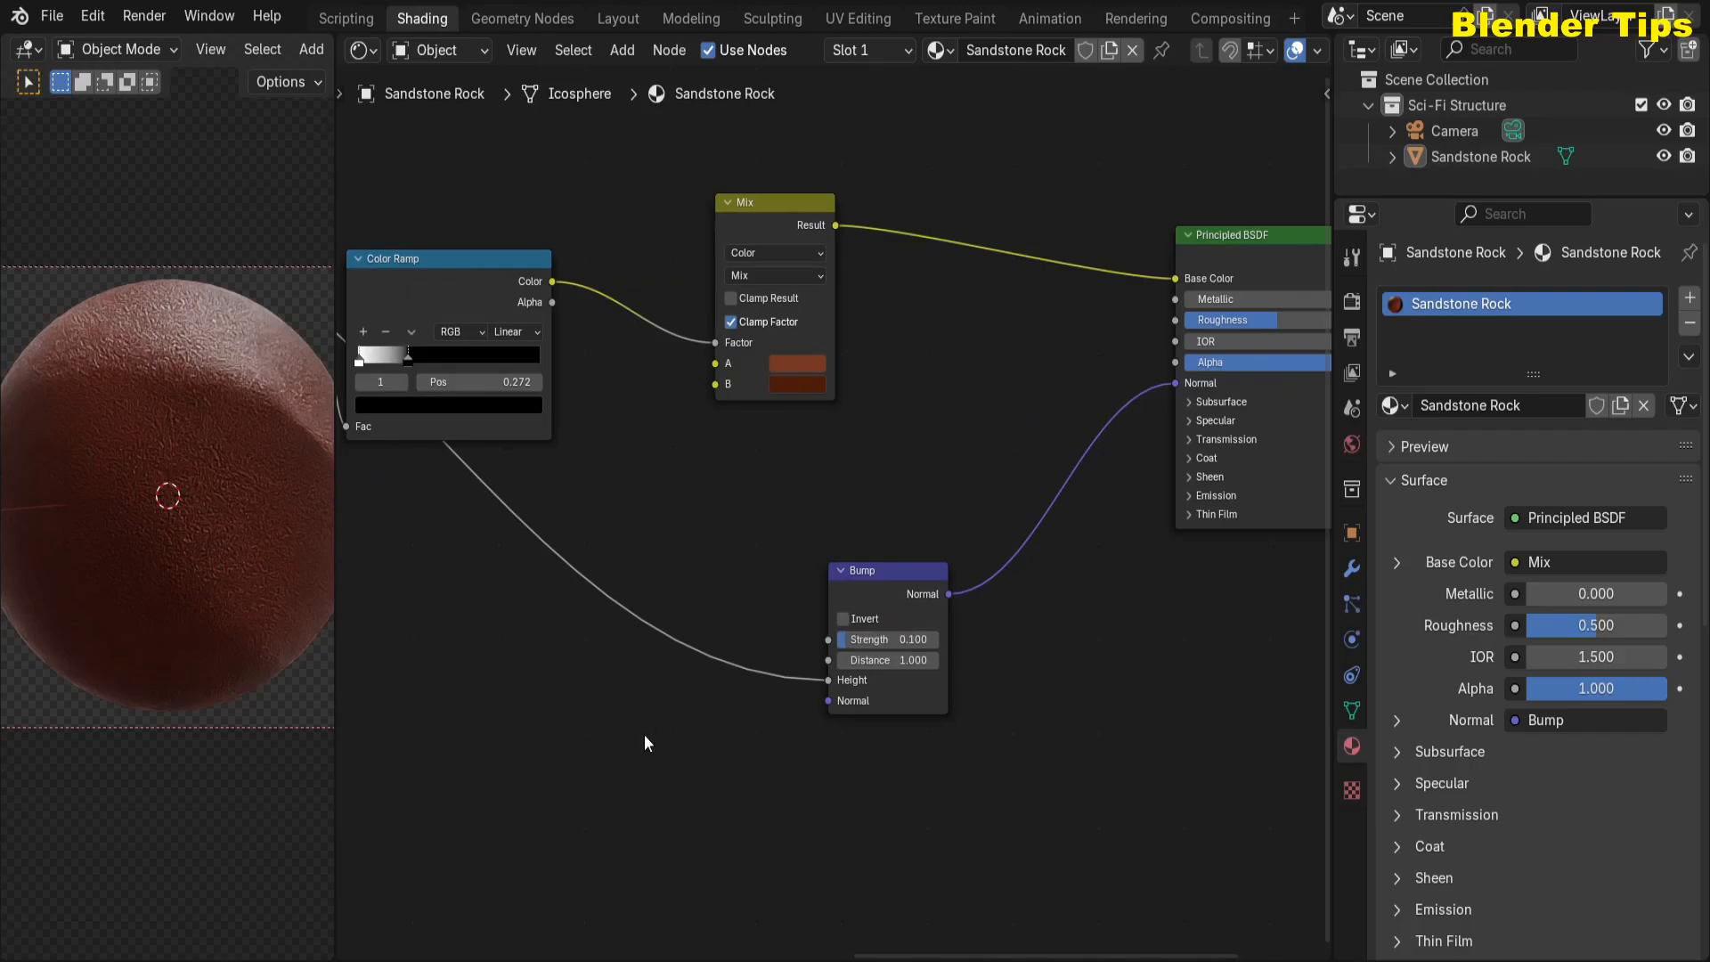
- Duplicate the Bump node to its lower left and link the copy's Normal output to the original Bump's Normal input
scroll(426, 628, "down", 3)
middle_click_drag(503, 591, 683, 566)
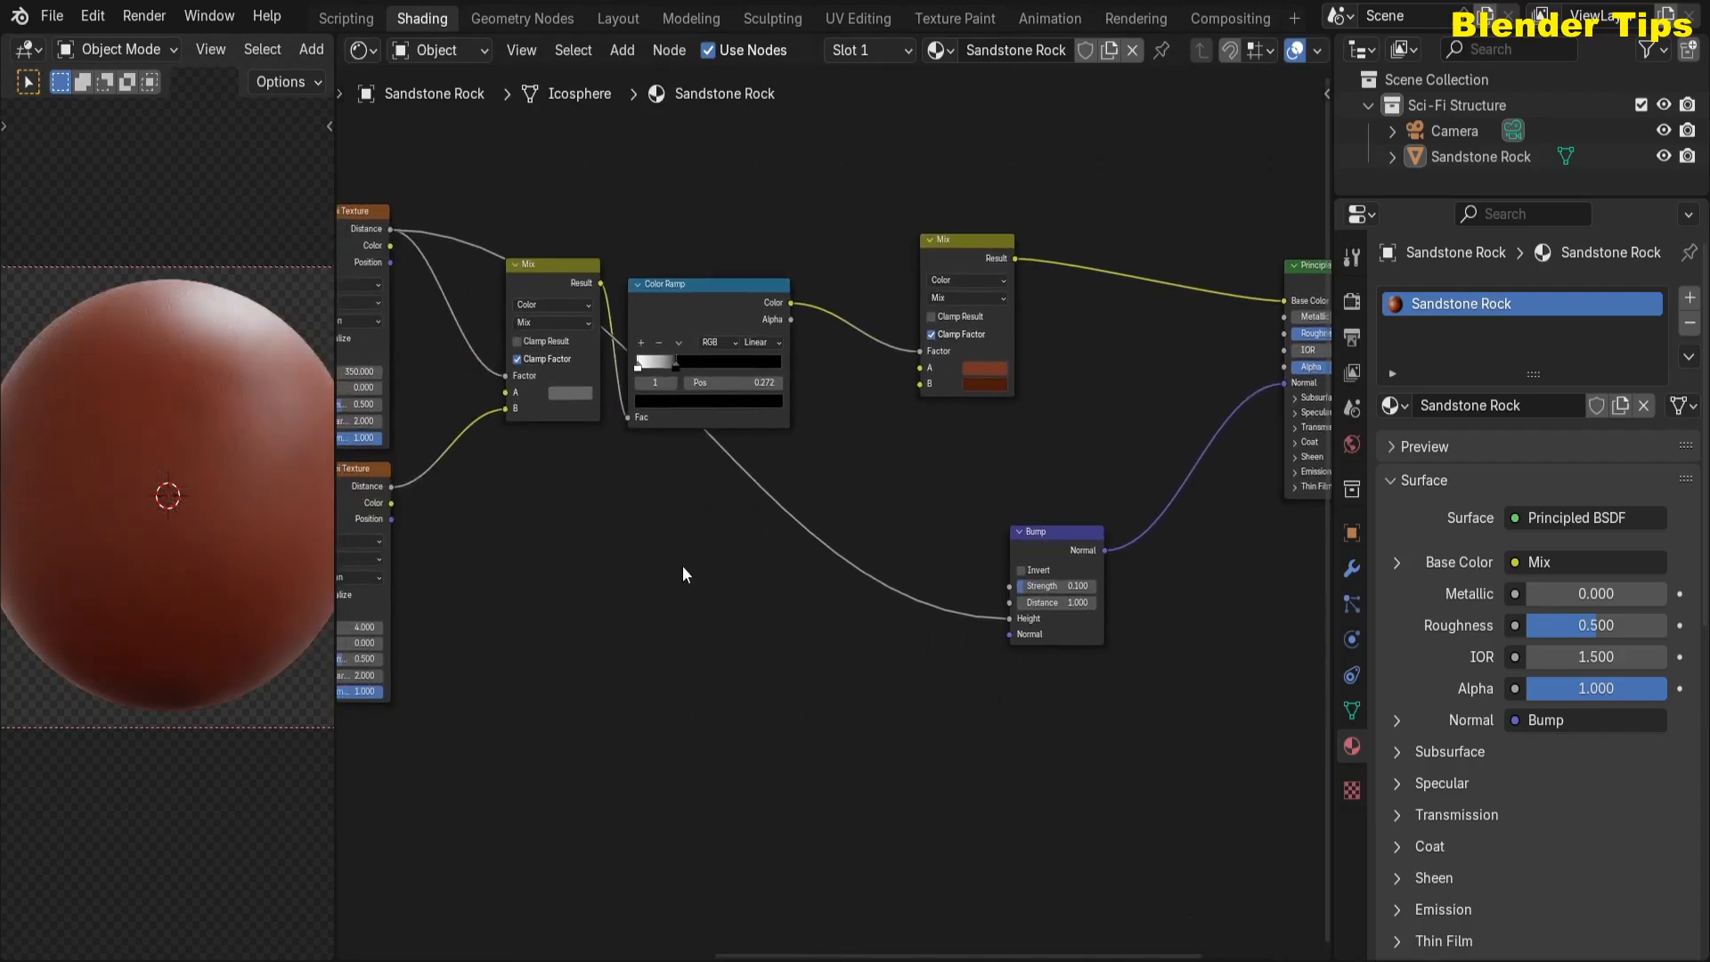
left_click(1031, 553)
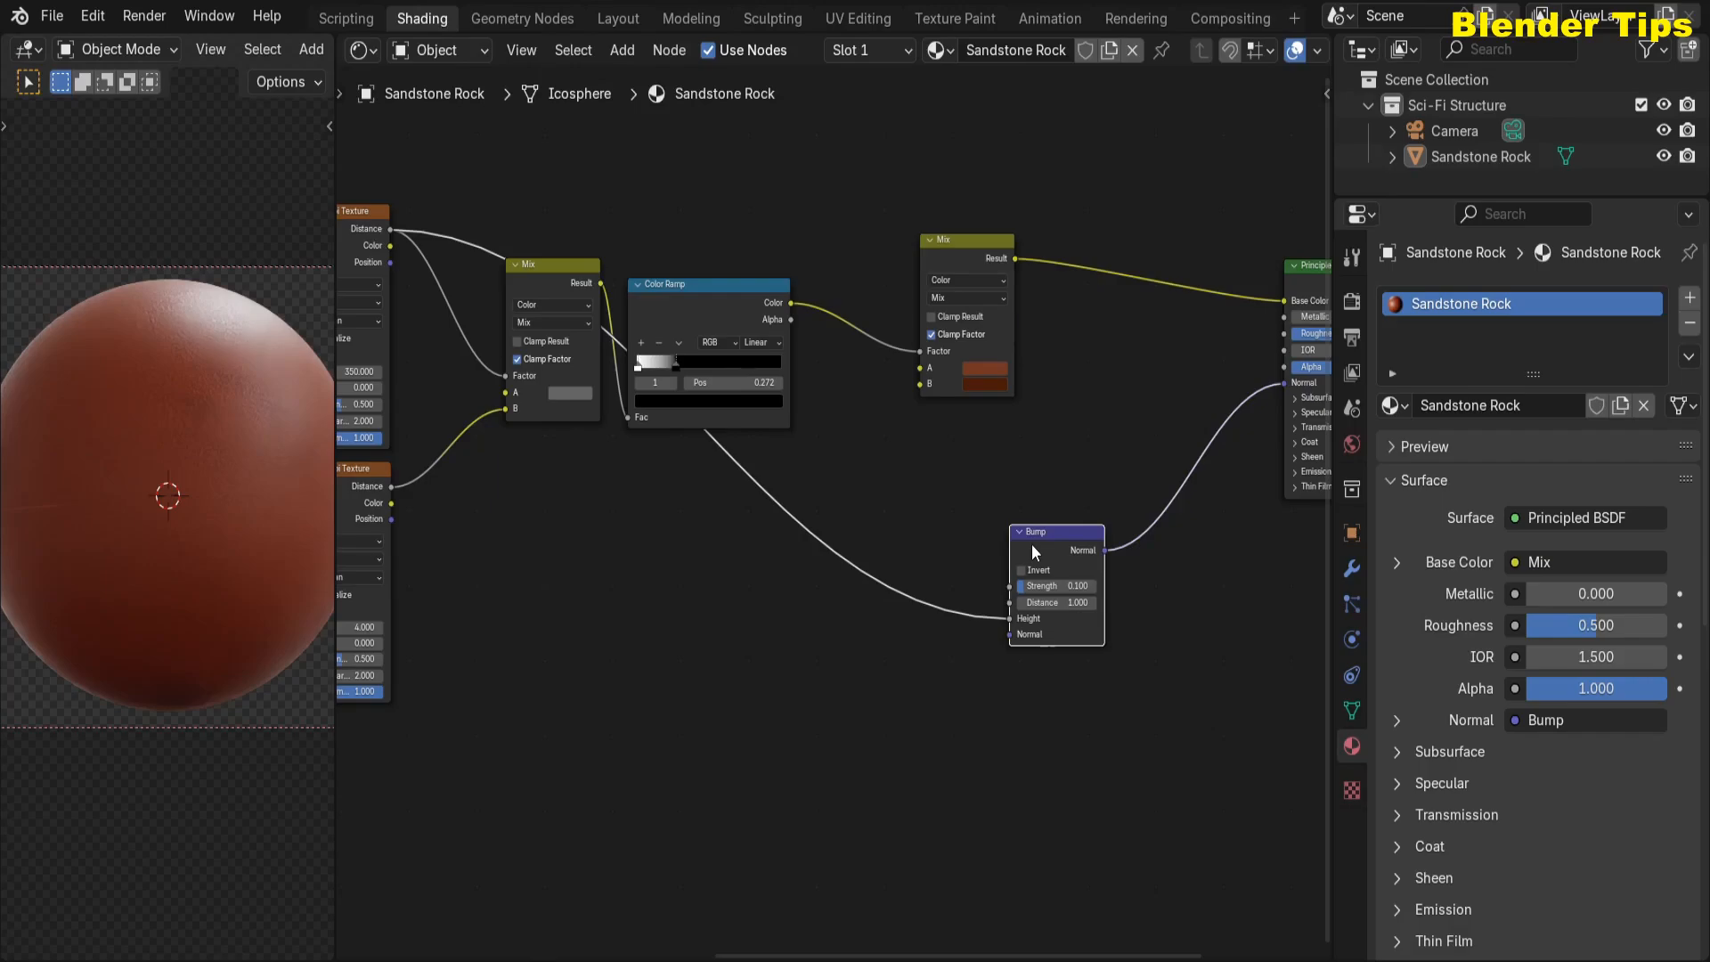
key("shift+d")
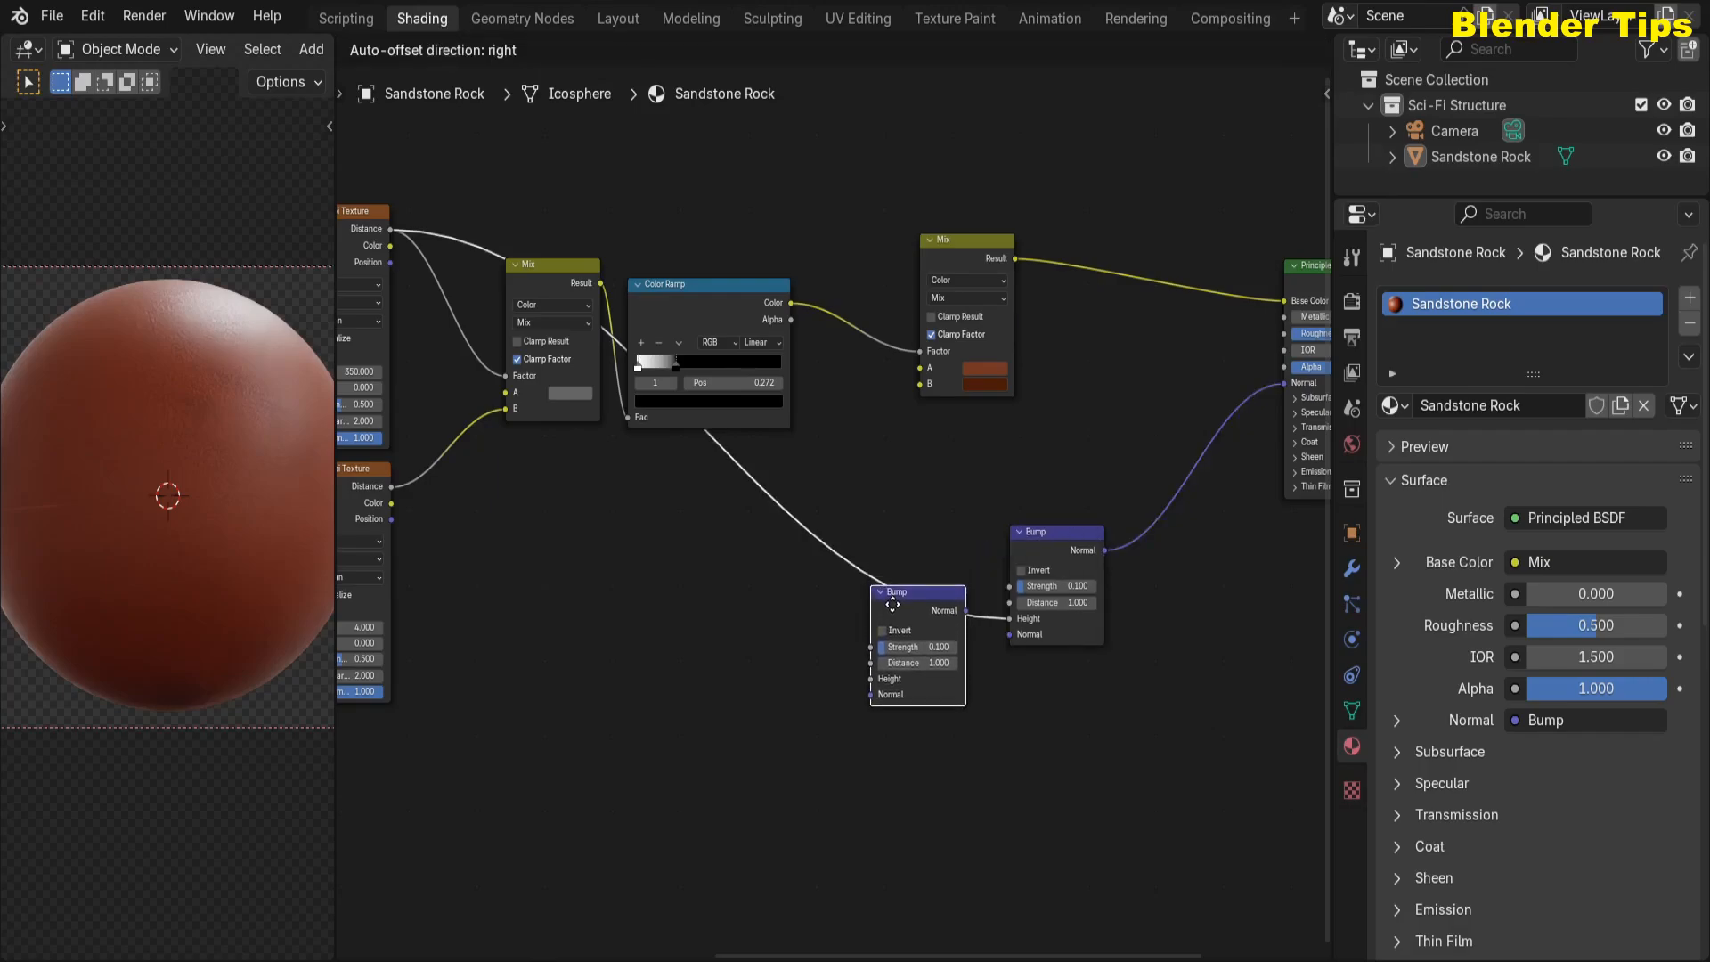
left_click(837, 634)
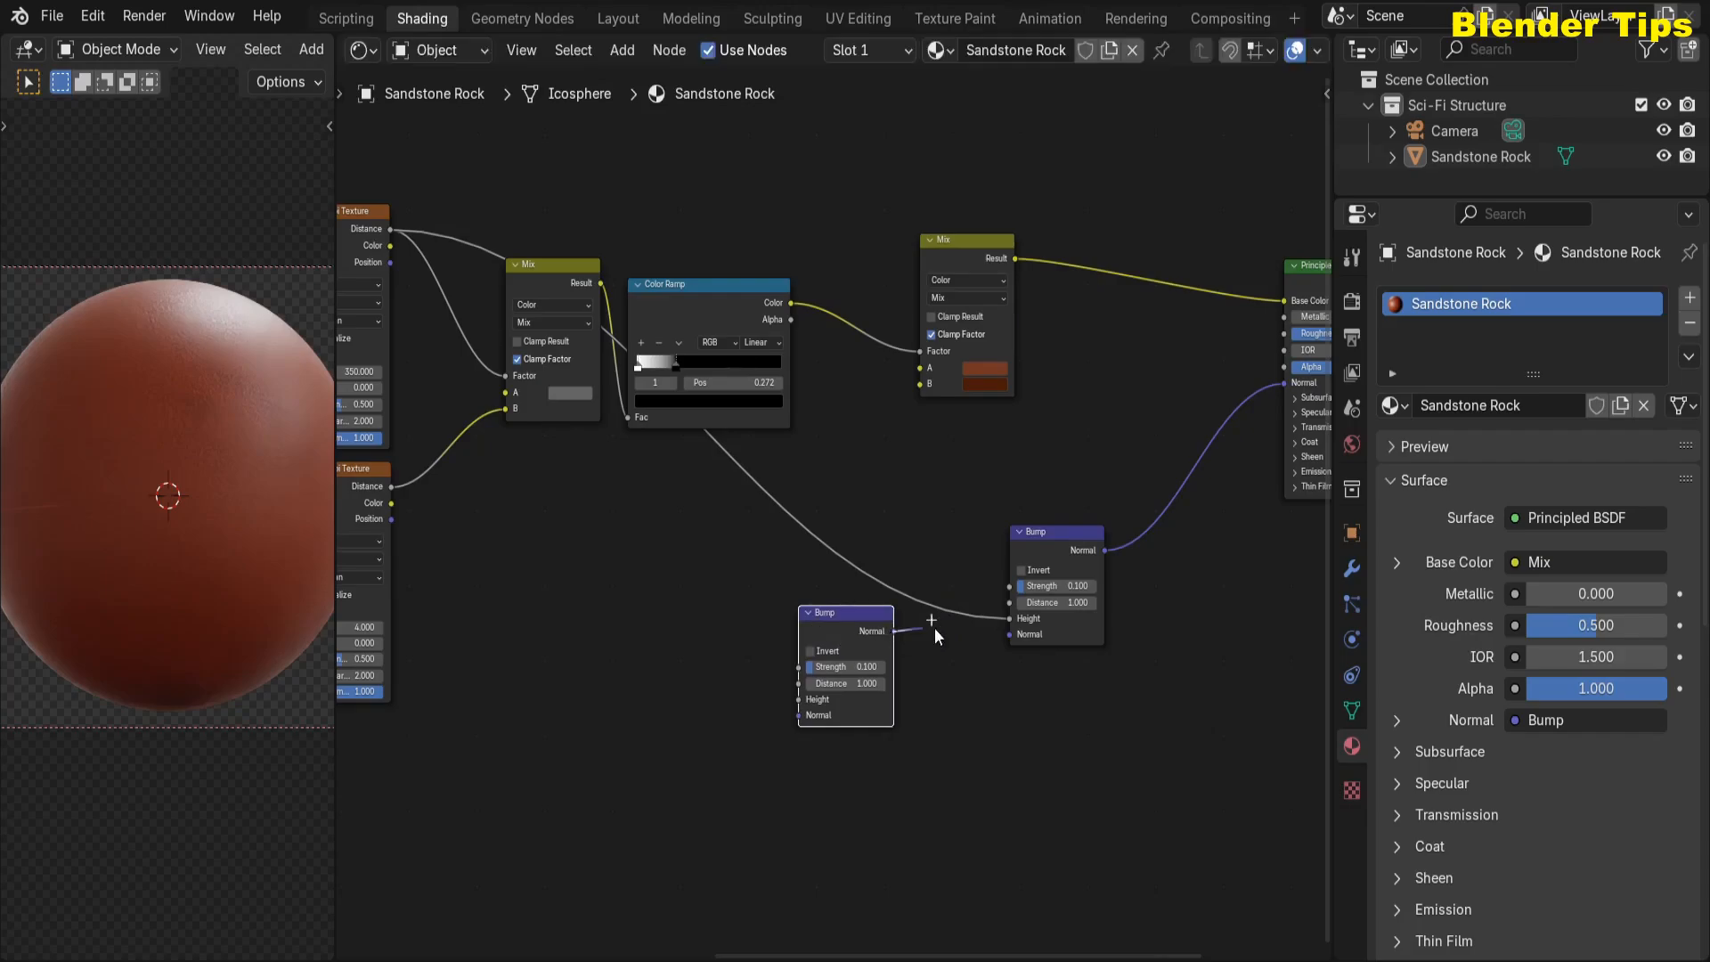
left_click_drag(1002, 638, 1004, 636)
- Link the lower Voronoi Texture's Distance output to the duplicated Bump's Height input and set that Bump's Strength to 0.2
middle_click_drag(647, 629, 750, 653)
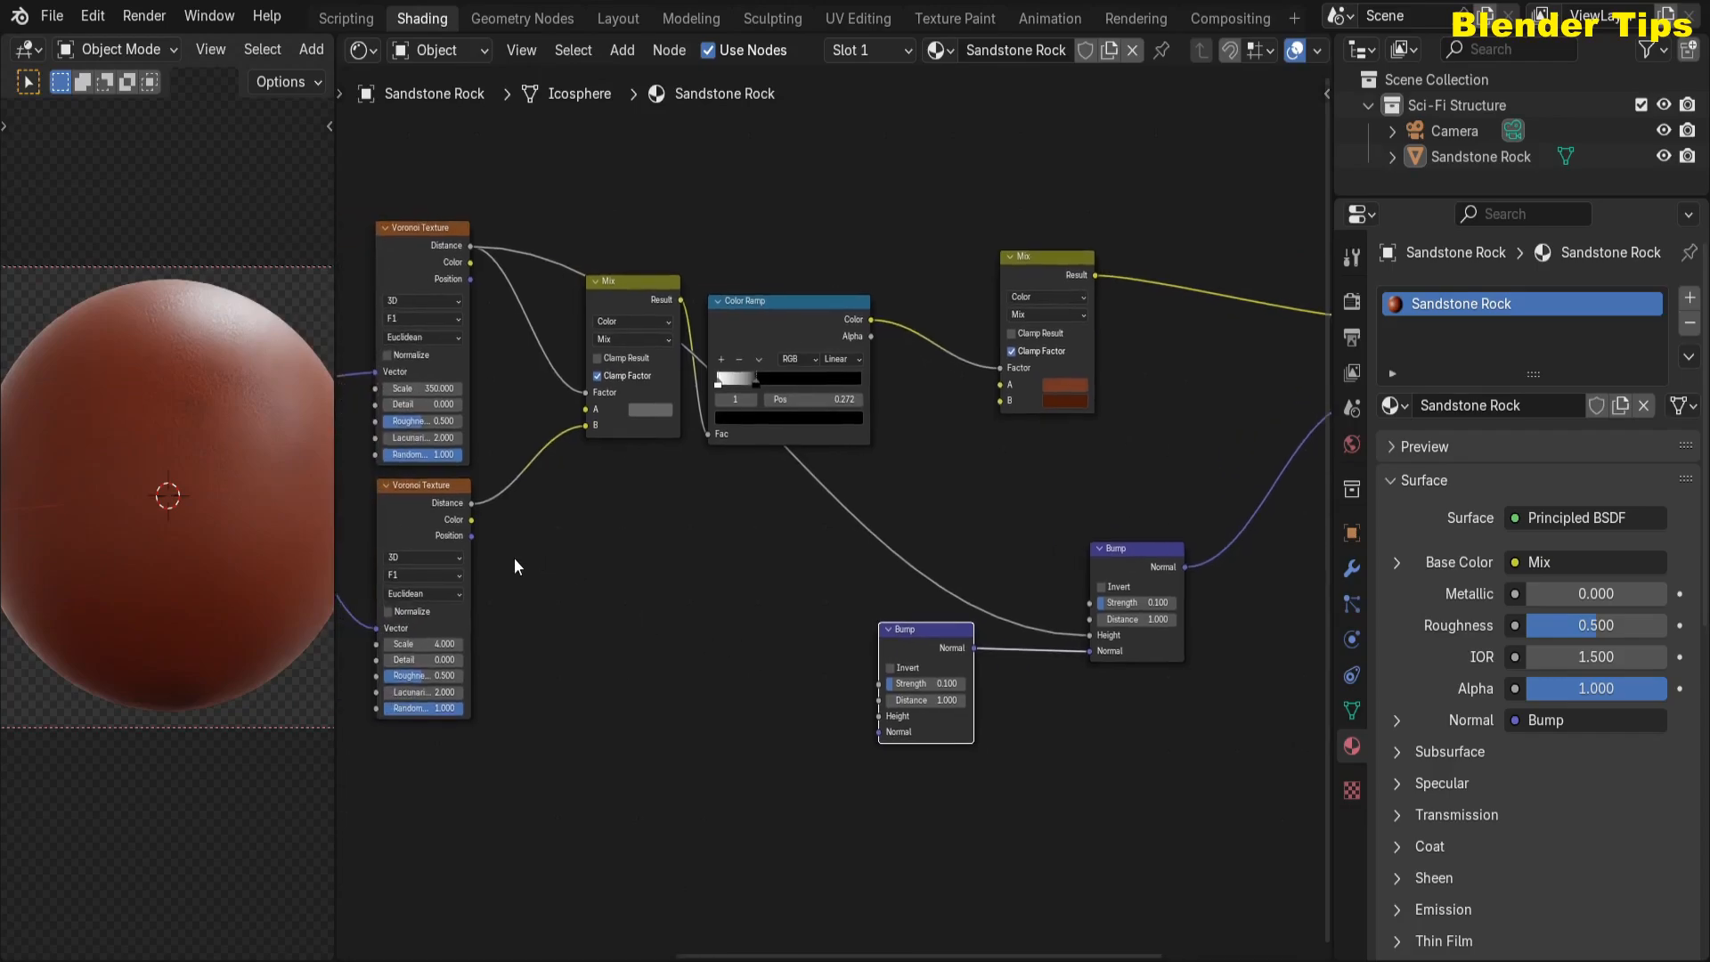
mouse_move(466, 505)
left_mouse_down()
mouse_move(533, 499)
mouse_move(781, 622)
mouse_move(879, 716)
left_mouse_up()
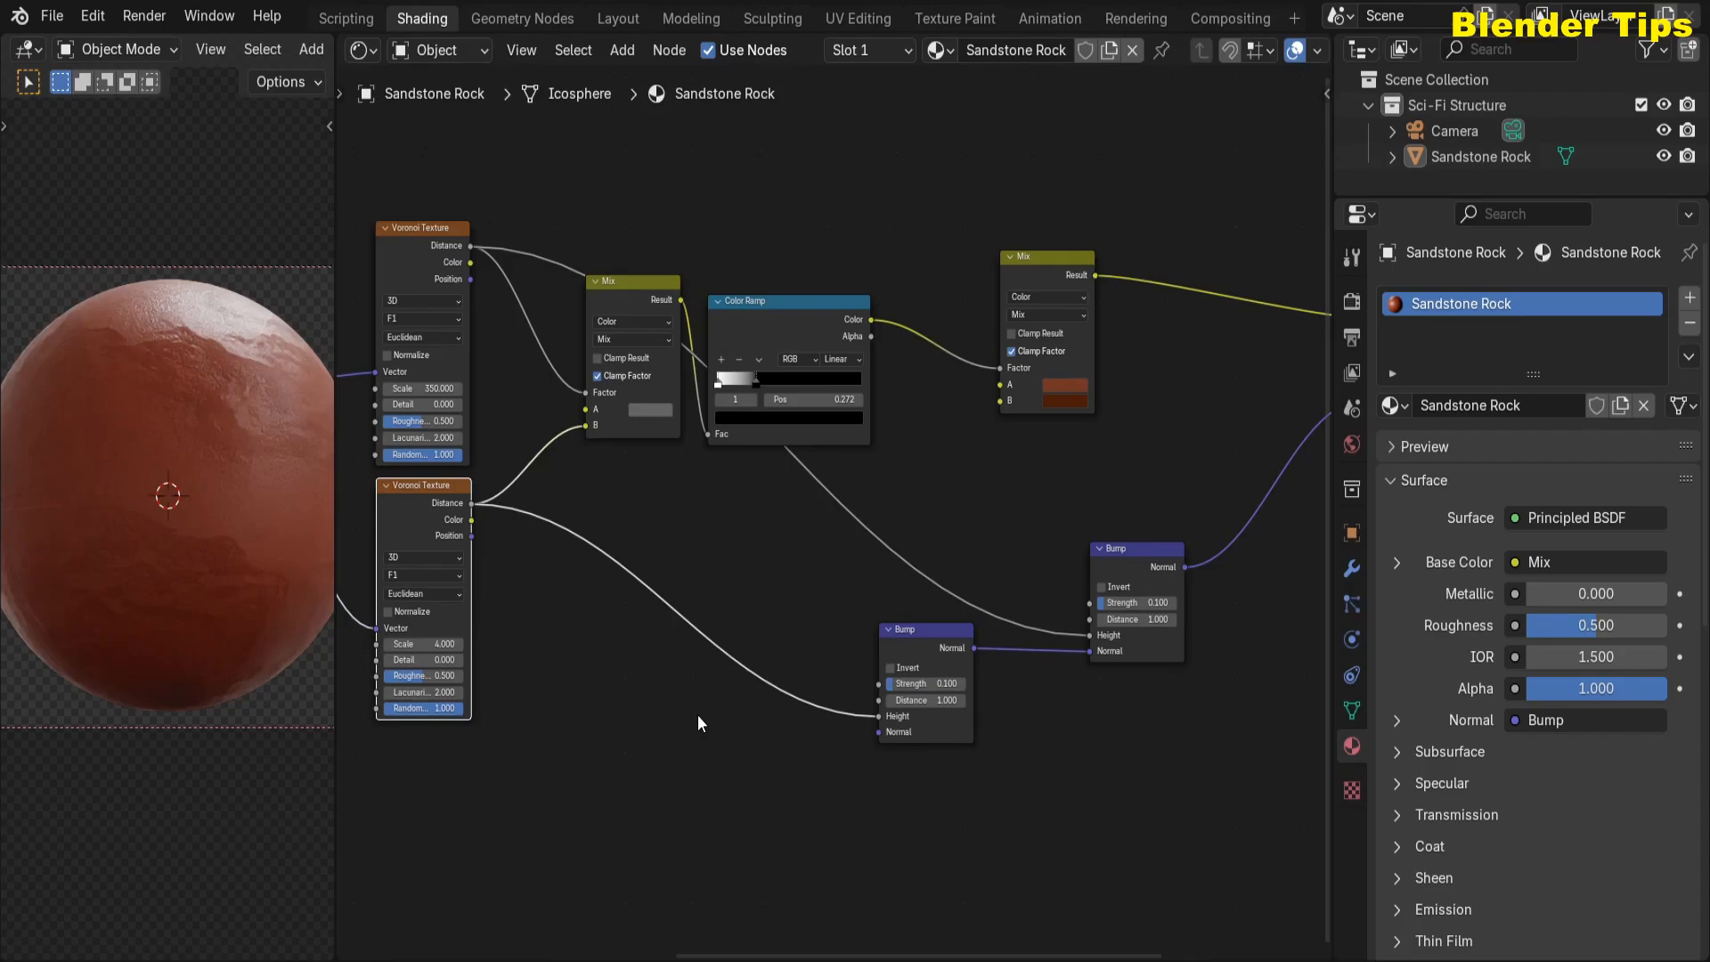
scroll(868, 737, "up", 2)
left_click(908, 683)
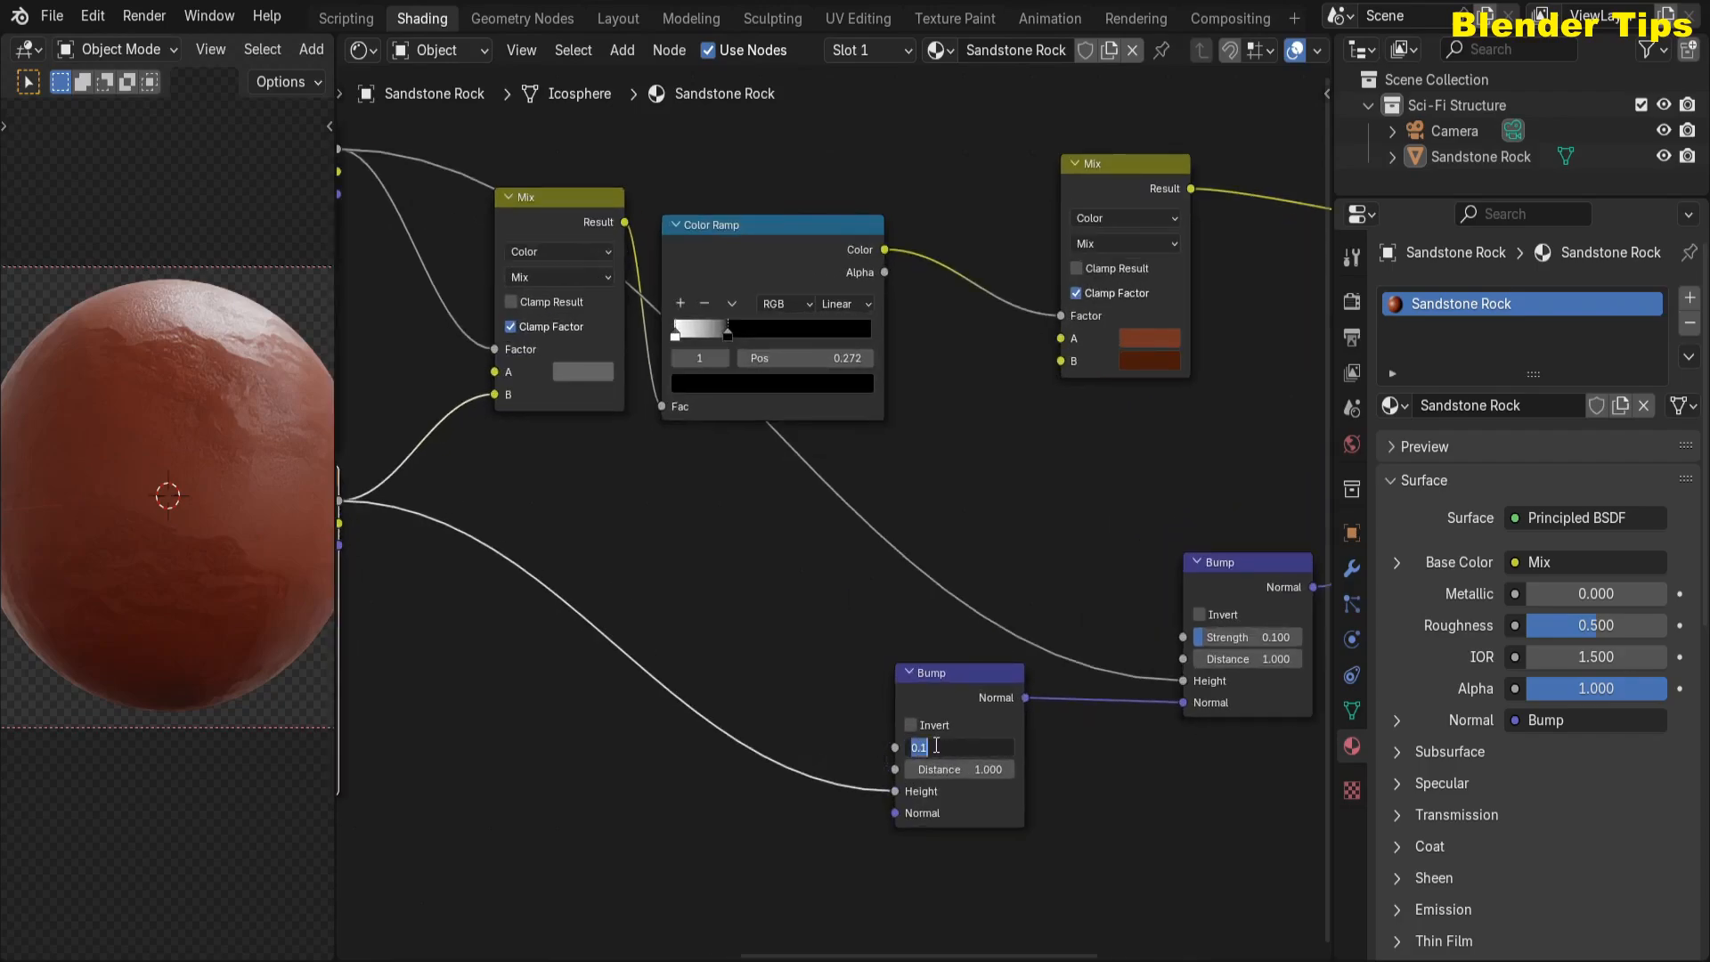
type("0.2")
key("Return")
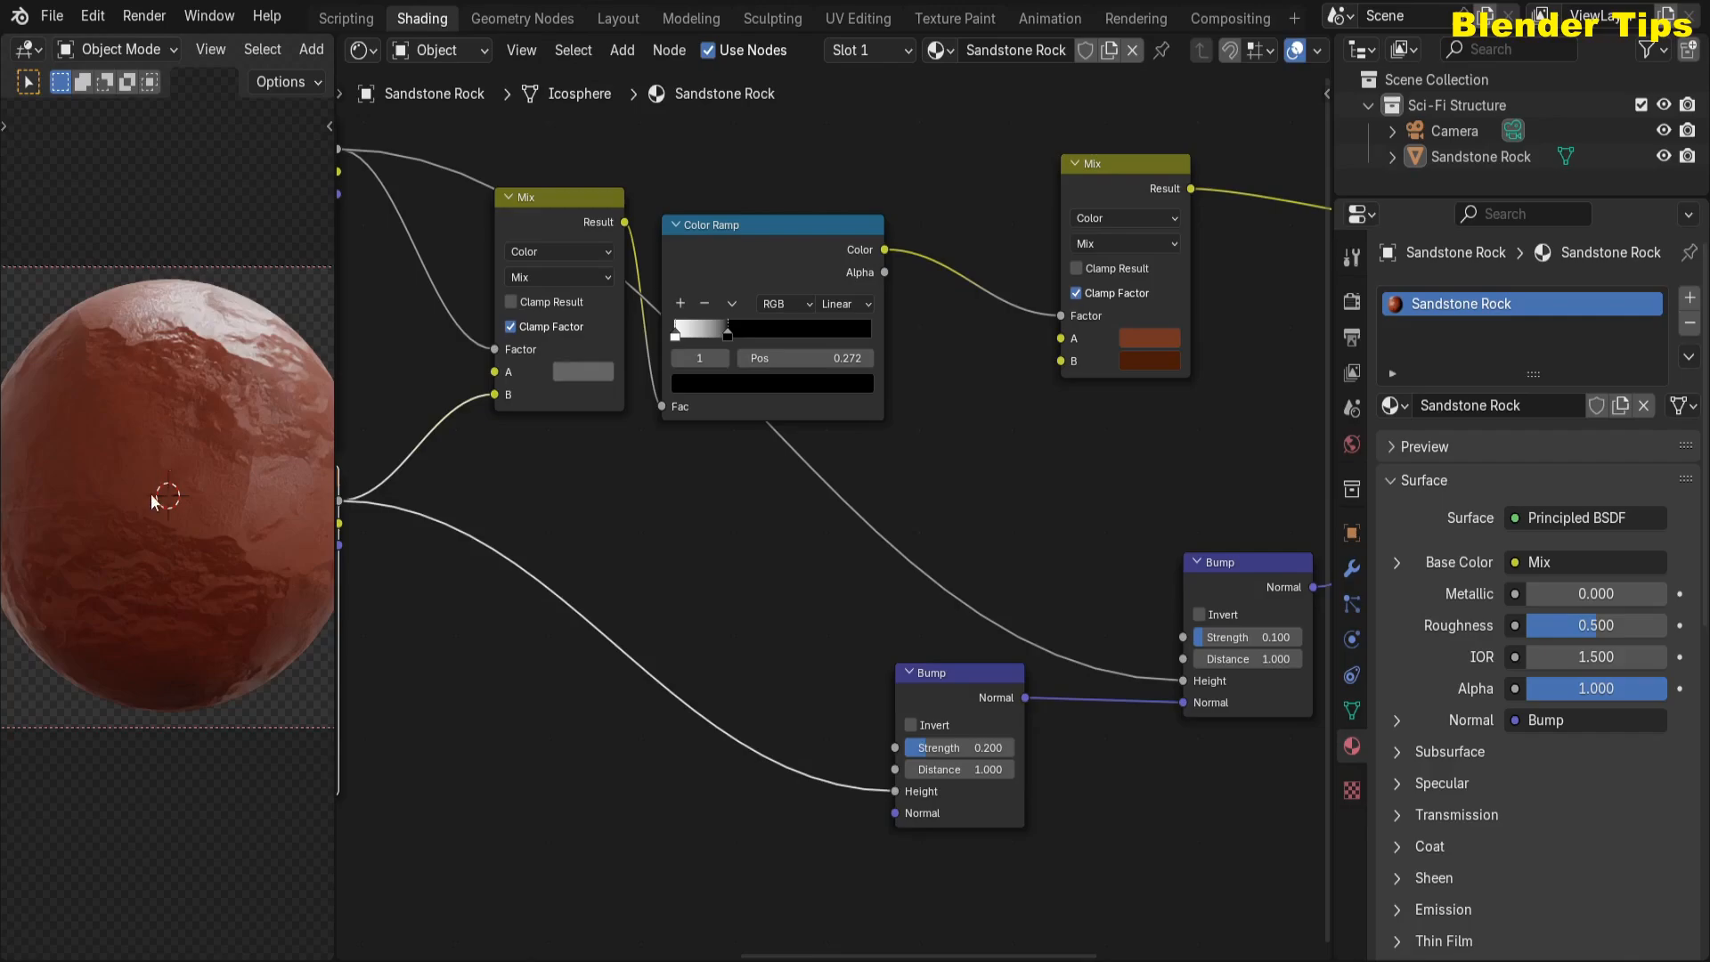
- Add a Noise Texture node above the upper Voronoi Texture and link the Mapping node's Vector output to its Vector input
scroll(722, 574, "down", 3)
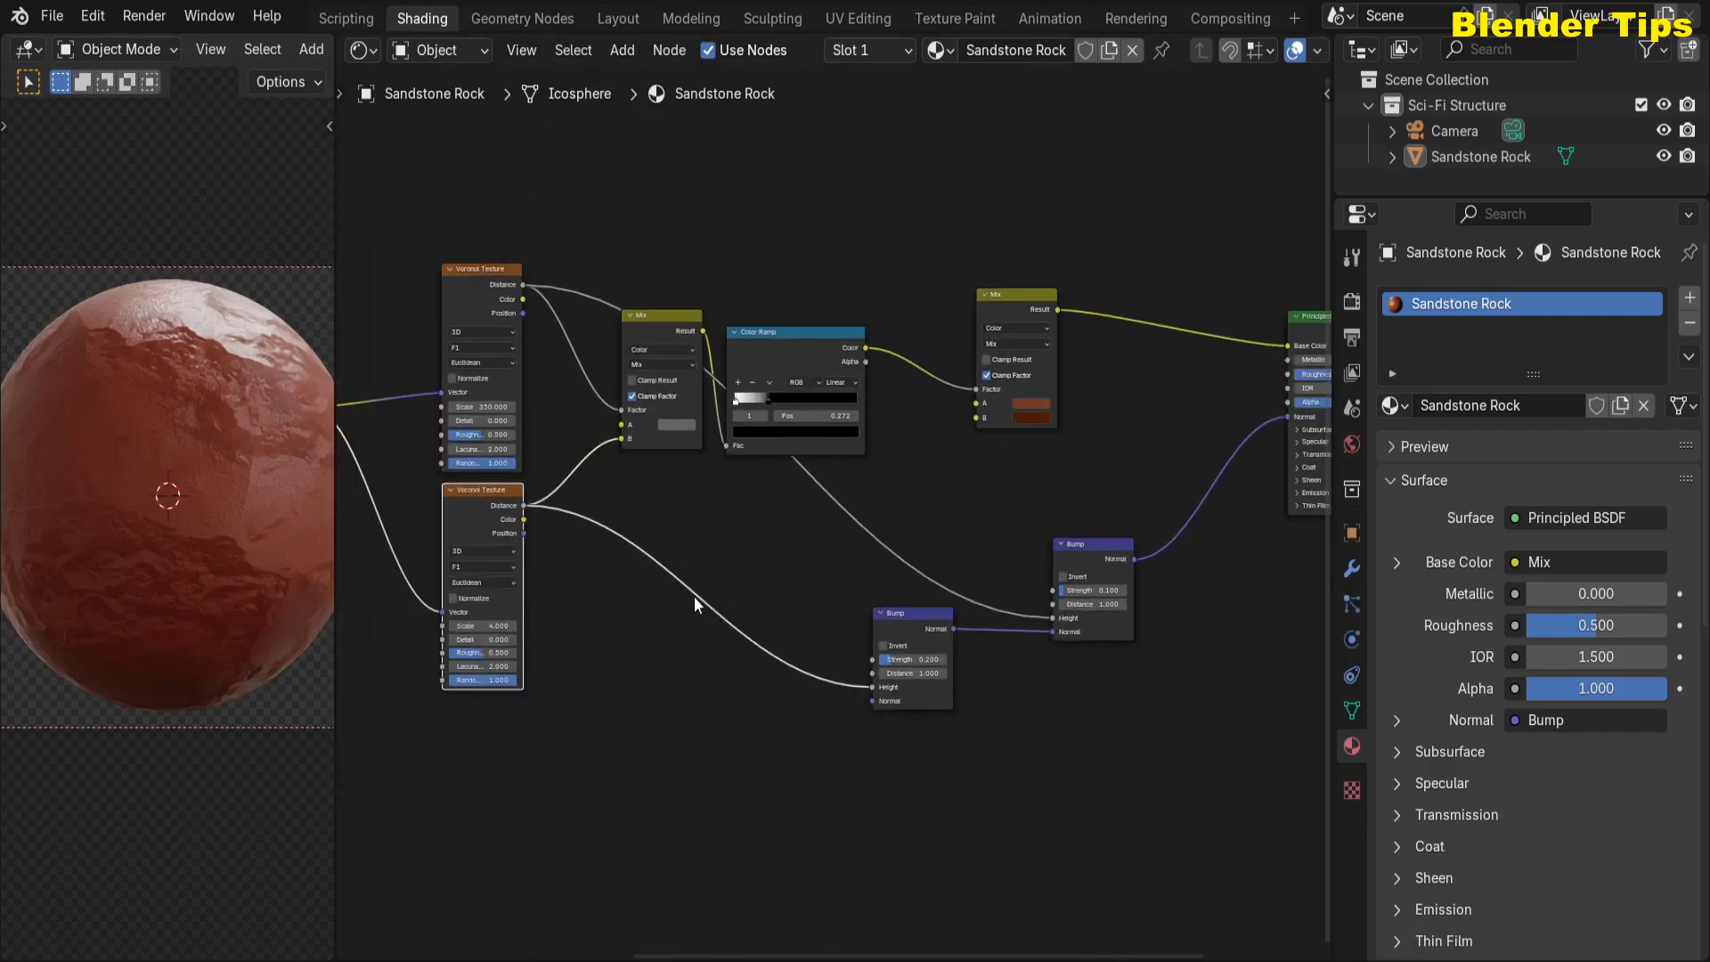
middle_click_drag(729, 571, 889, 744)
scroll(565, 428, "down", 3)
middle_click_drag(610, 429, 838, 405)
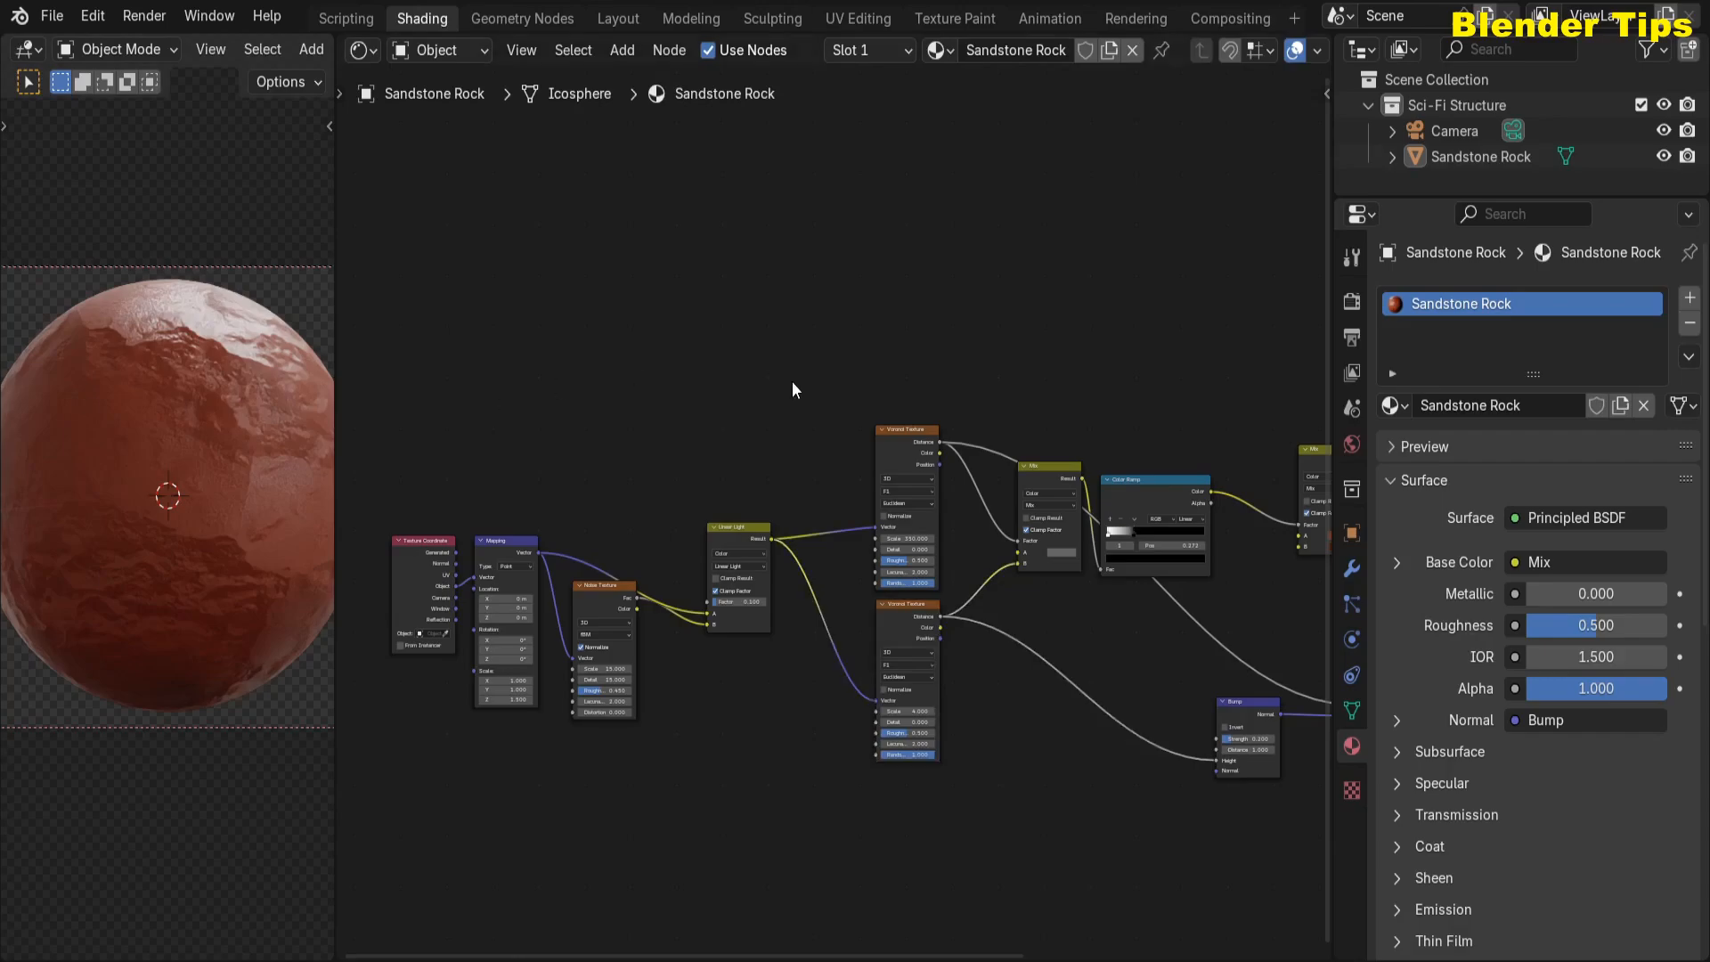
scroll(980, 338, "up", 2)
middle_click_drag(928, 424, 898, 426)
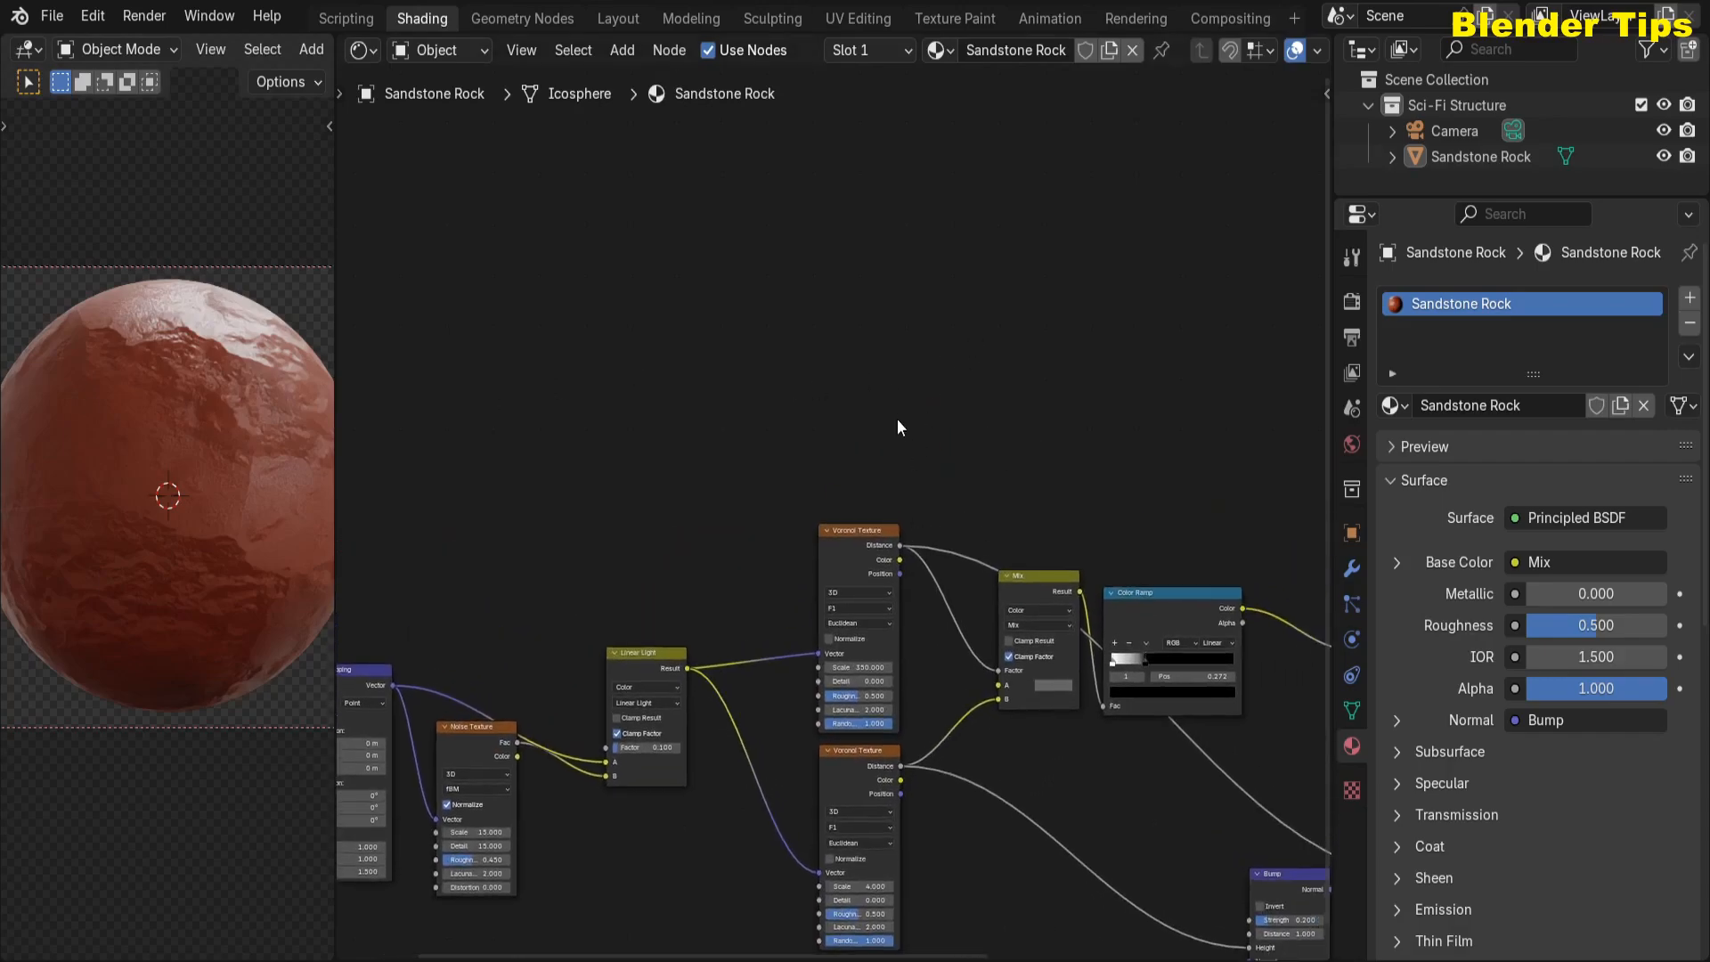
key("shift+a")
type("noi")
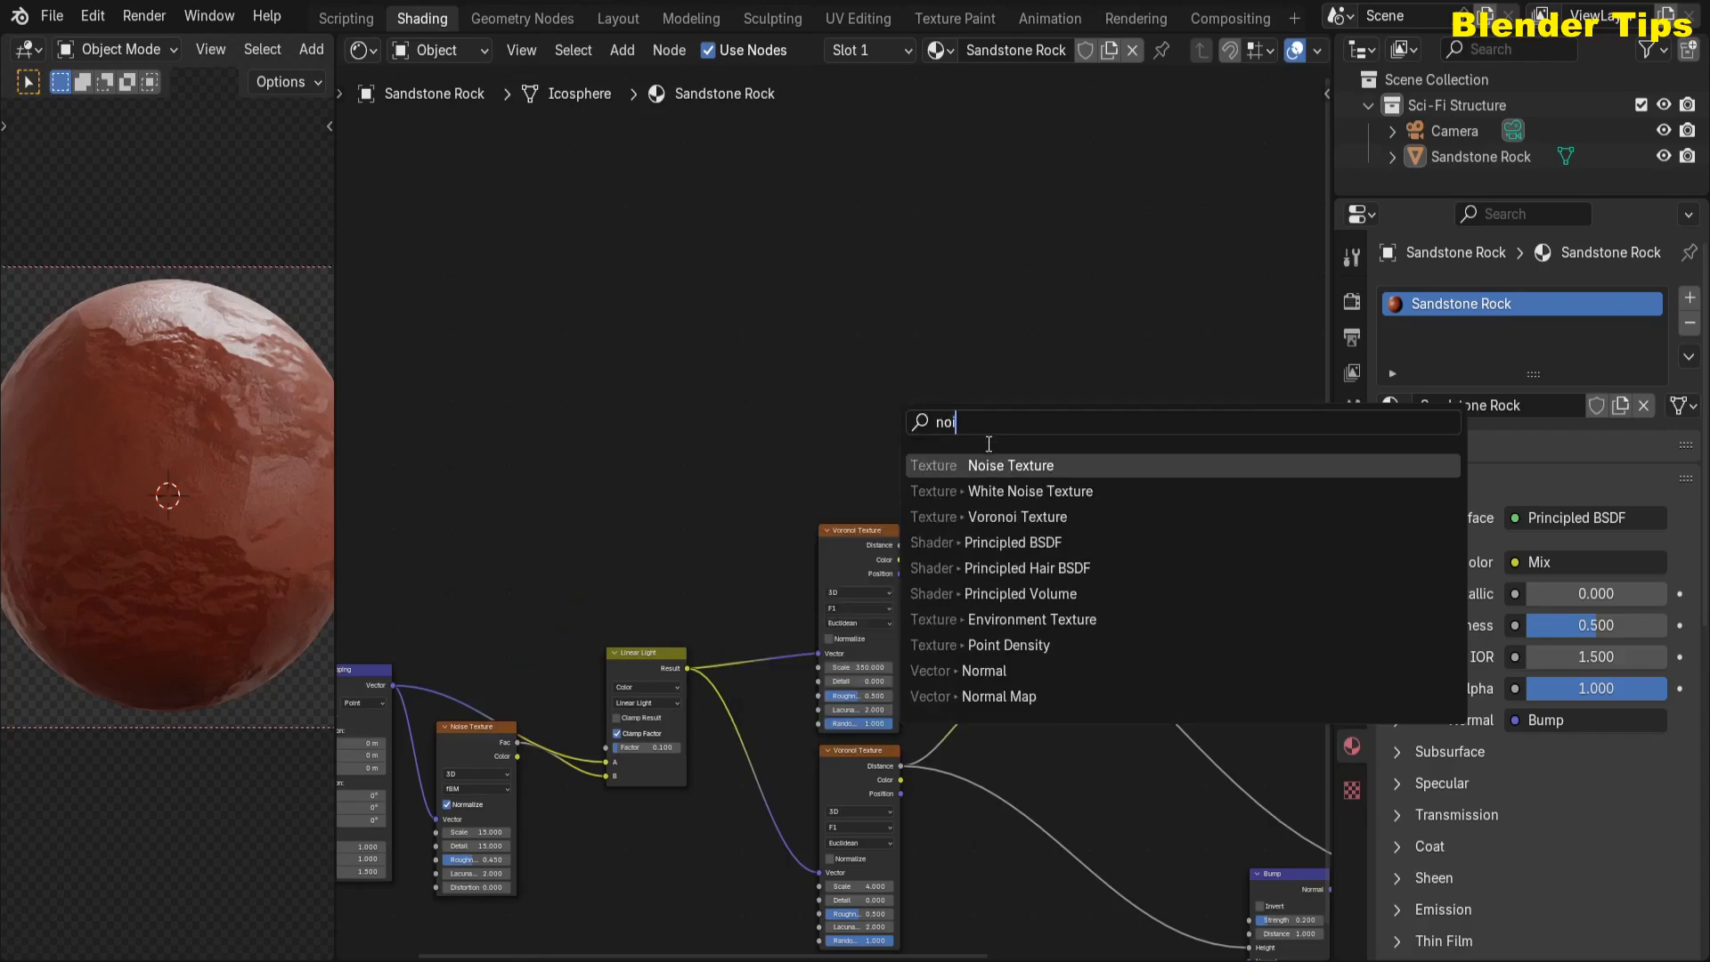
key("Return")
left_click(808, 293)
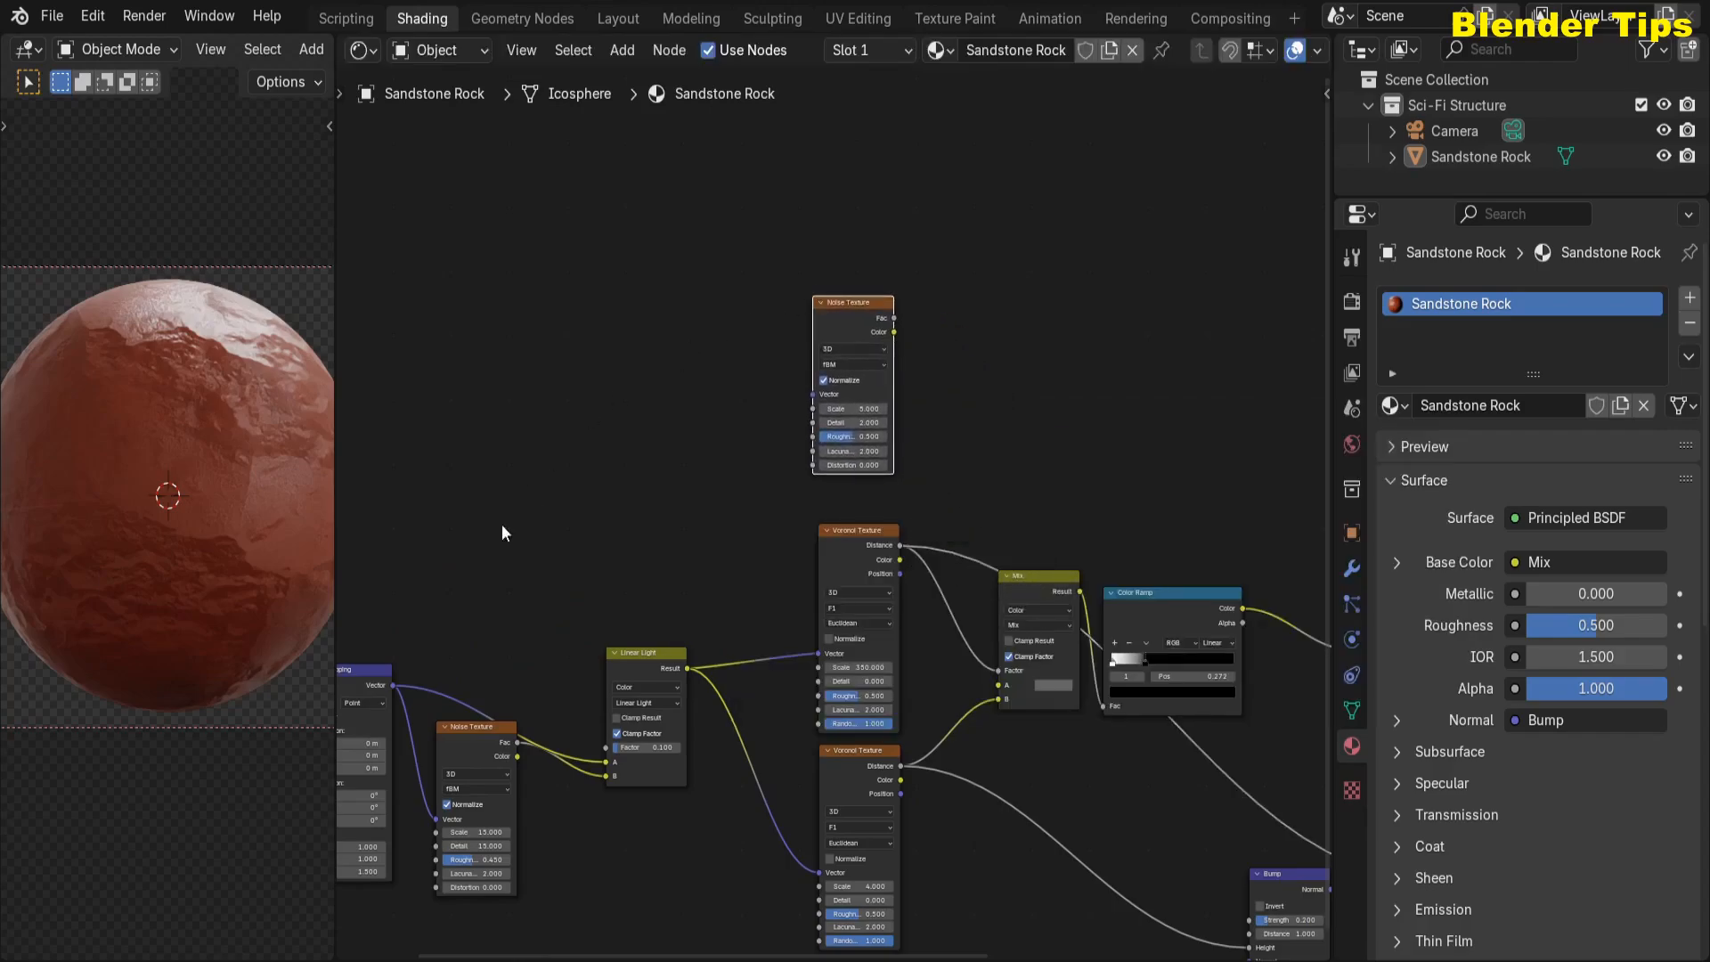
left_click_drag(395, 684, 783, 381)
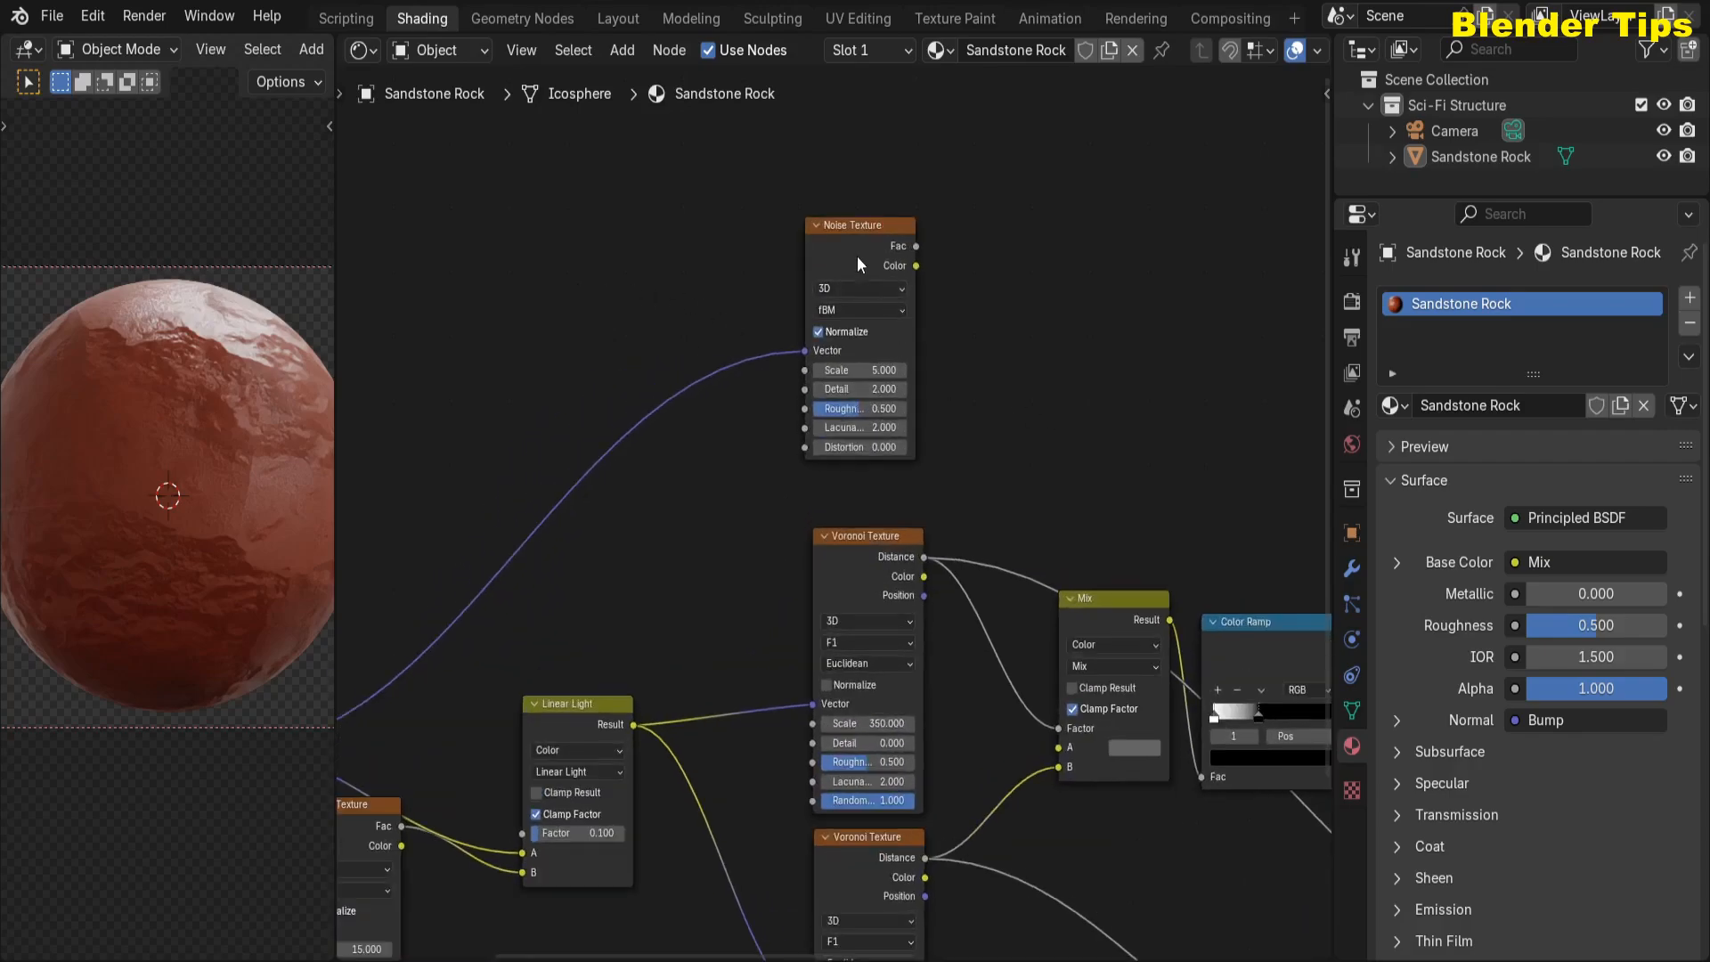
- Preview the new Noise Texture on the sphere and set its Scale to 19
left_click(857, 255, "ctrl+shift")
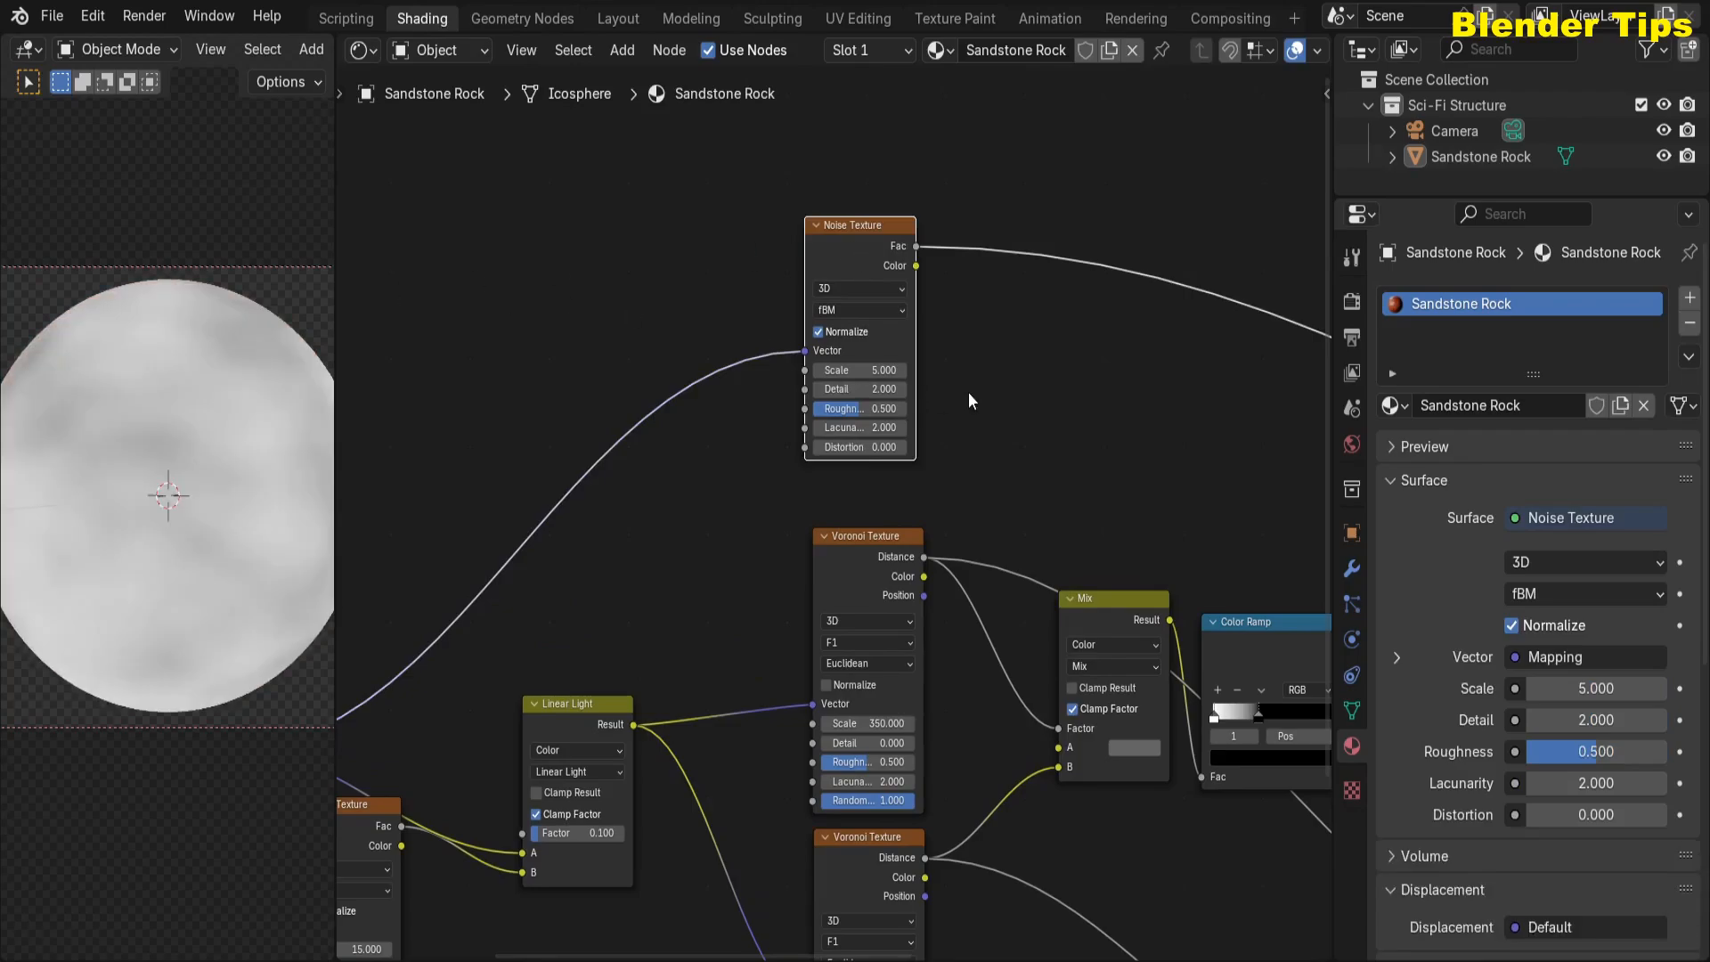
scroll(1012, 392, "up", 4)
middle_click_drag(1008, 361, 880, 486)
left_click_drag(745, 442, 1007, 443)
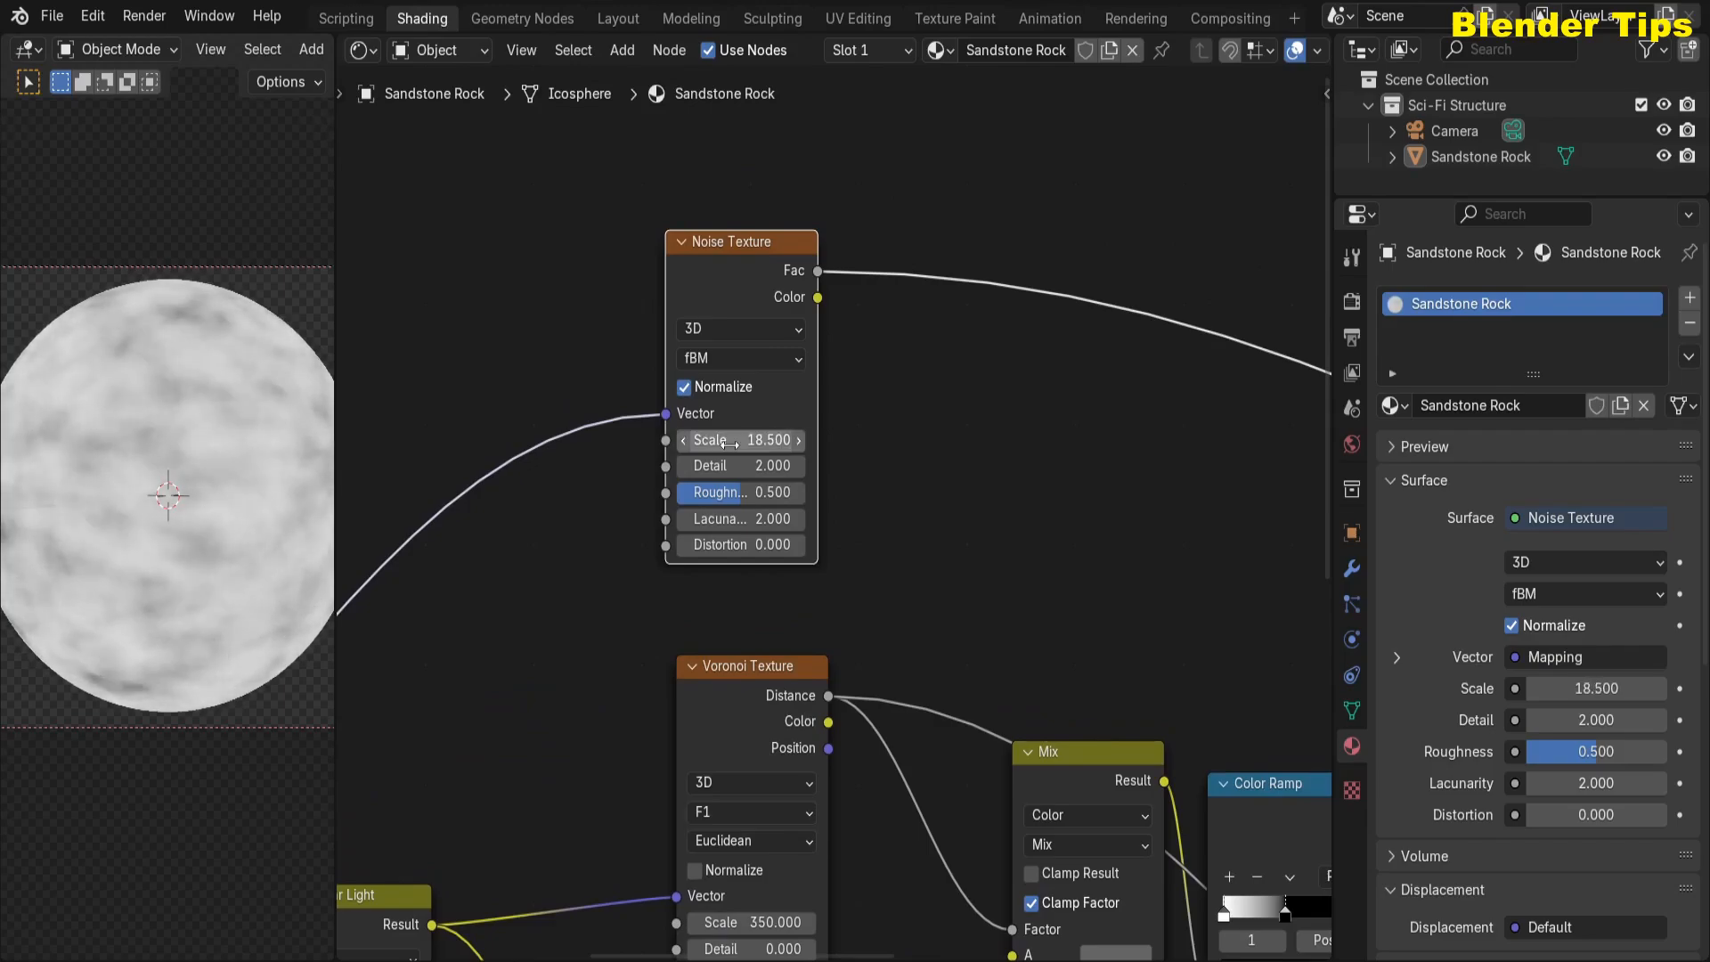
left_click(729, 443)
type("19")
key("Return")
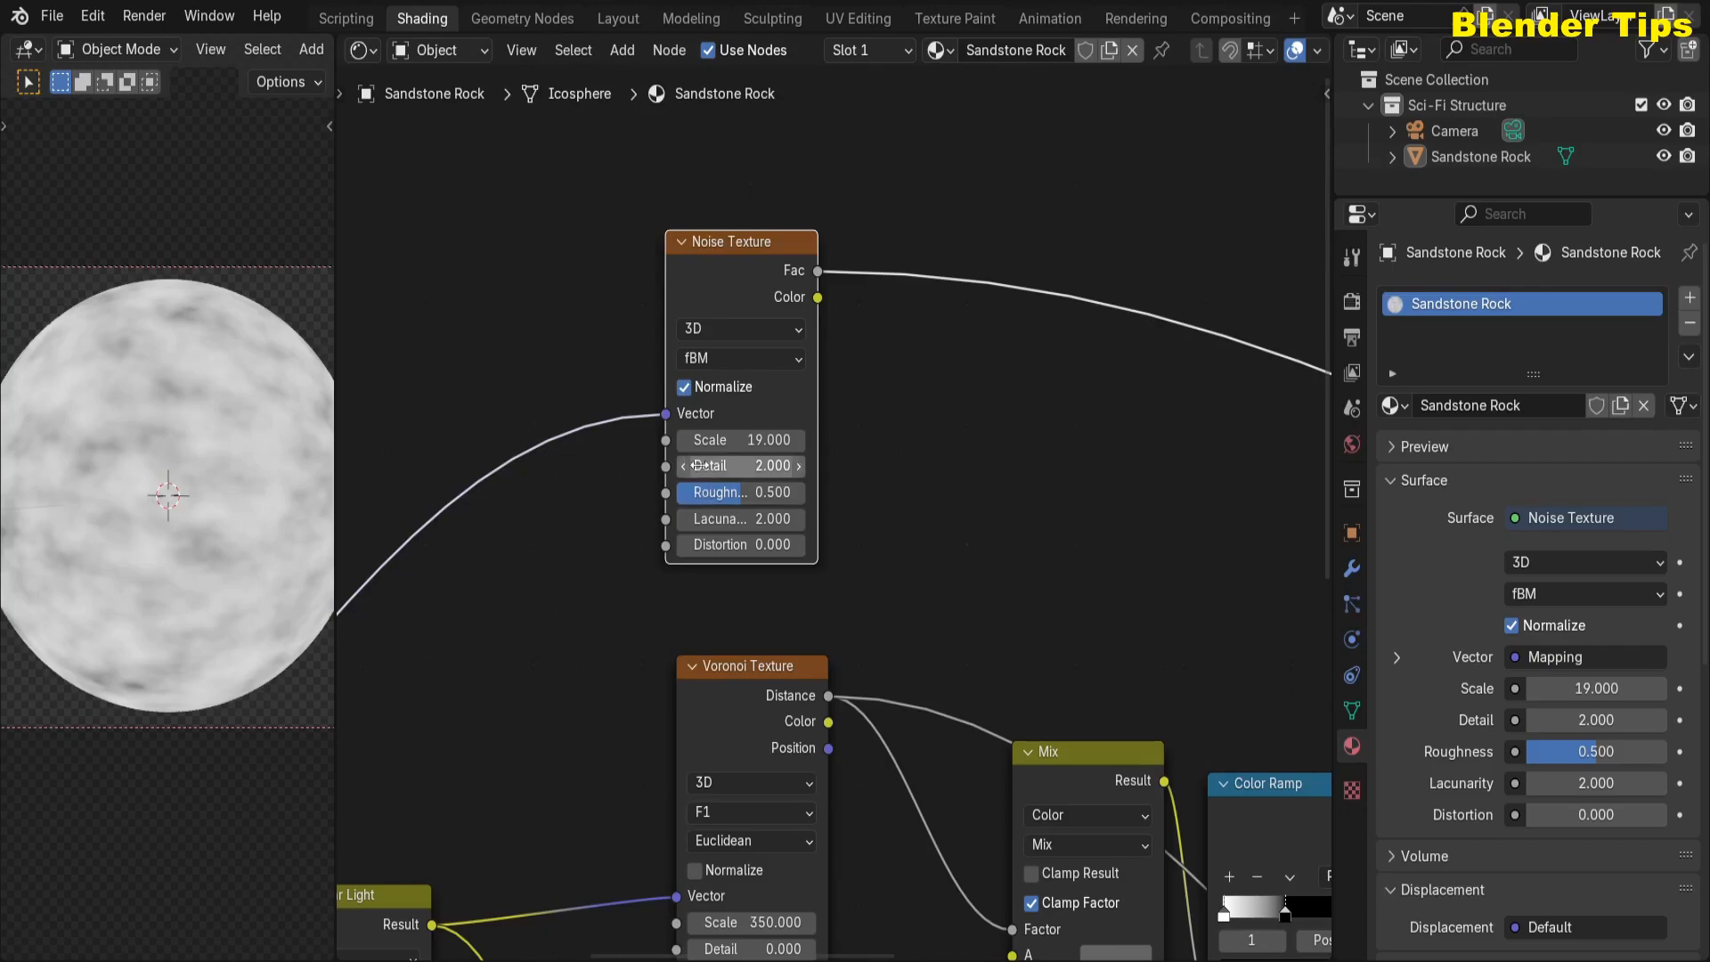
- Set the new Noise Texture's Detail to 15 and Roughness to 0.7
left_click_drag(702, 466, 828, 465)
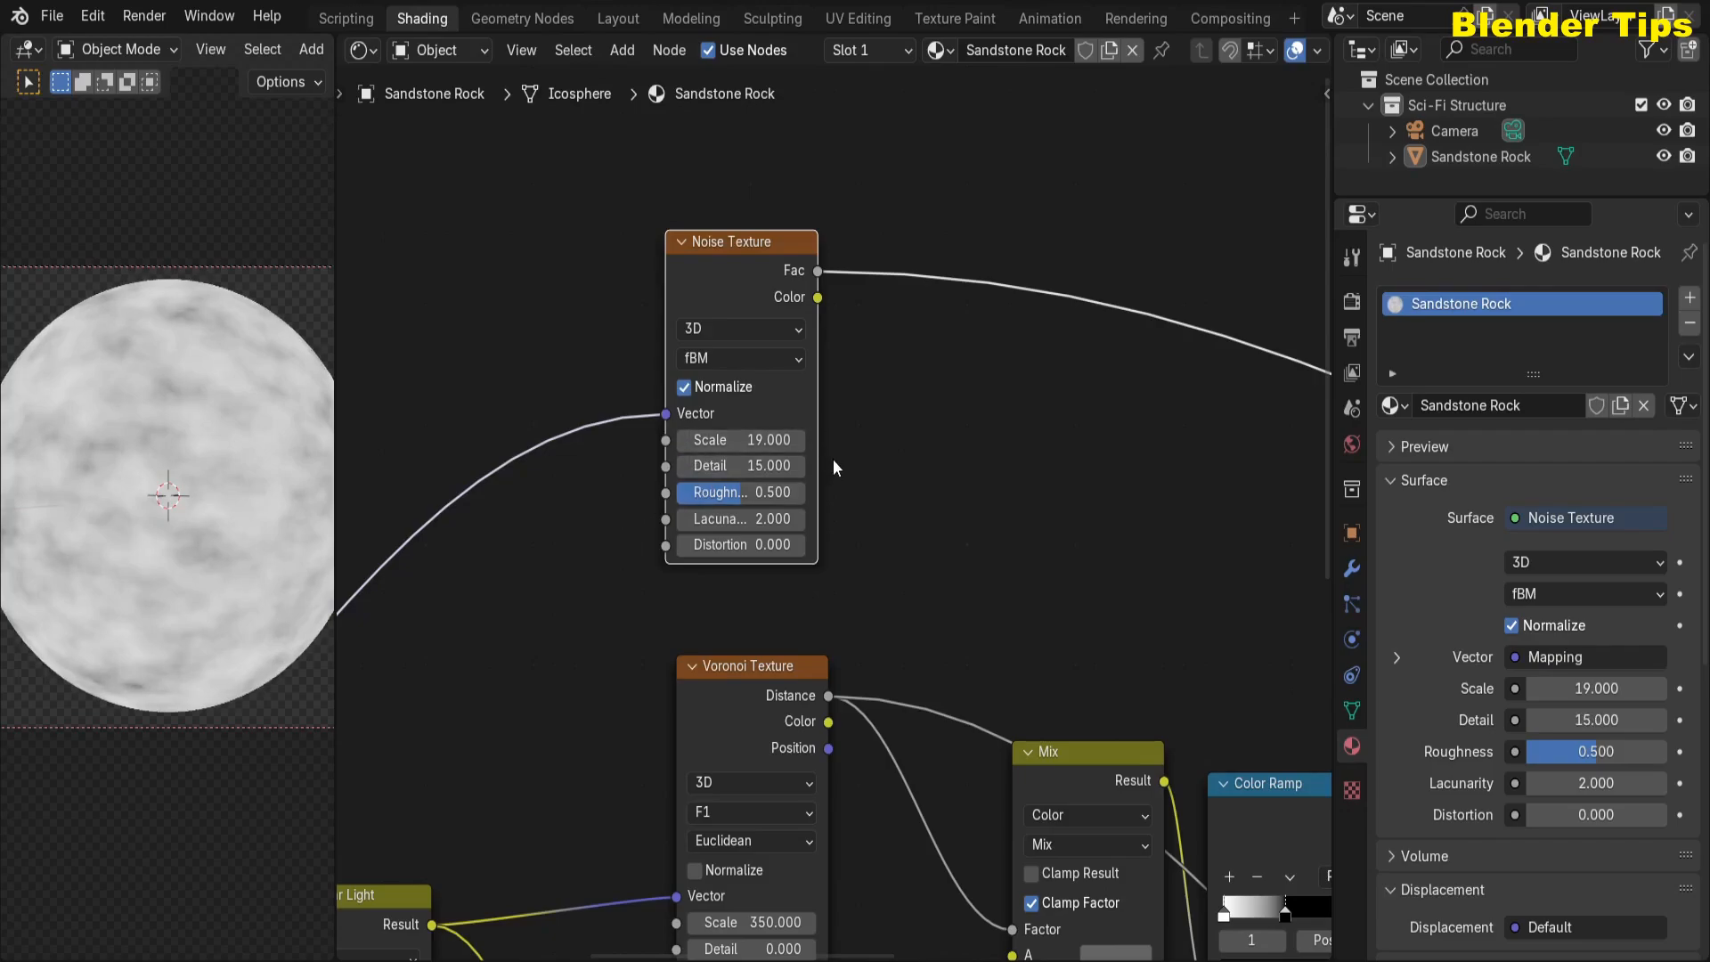
left_click(761, 493)
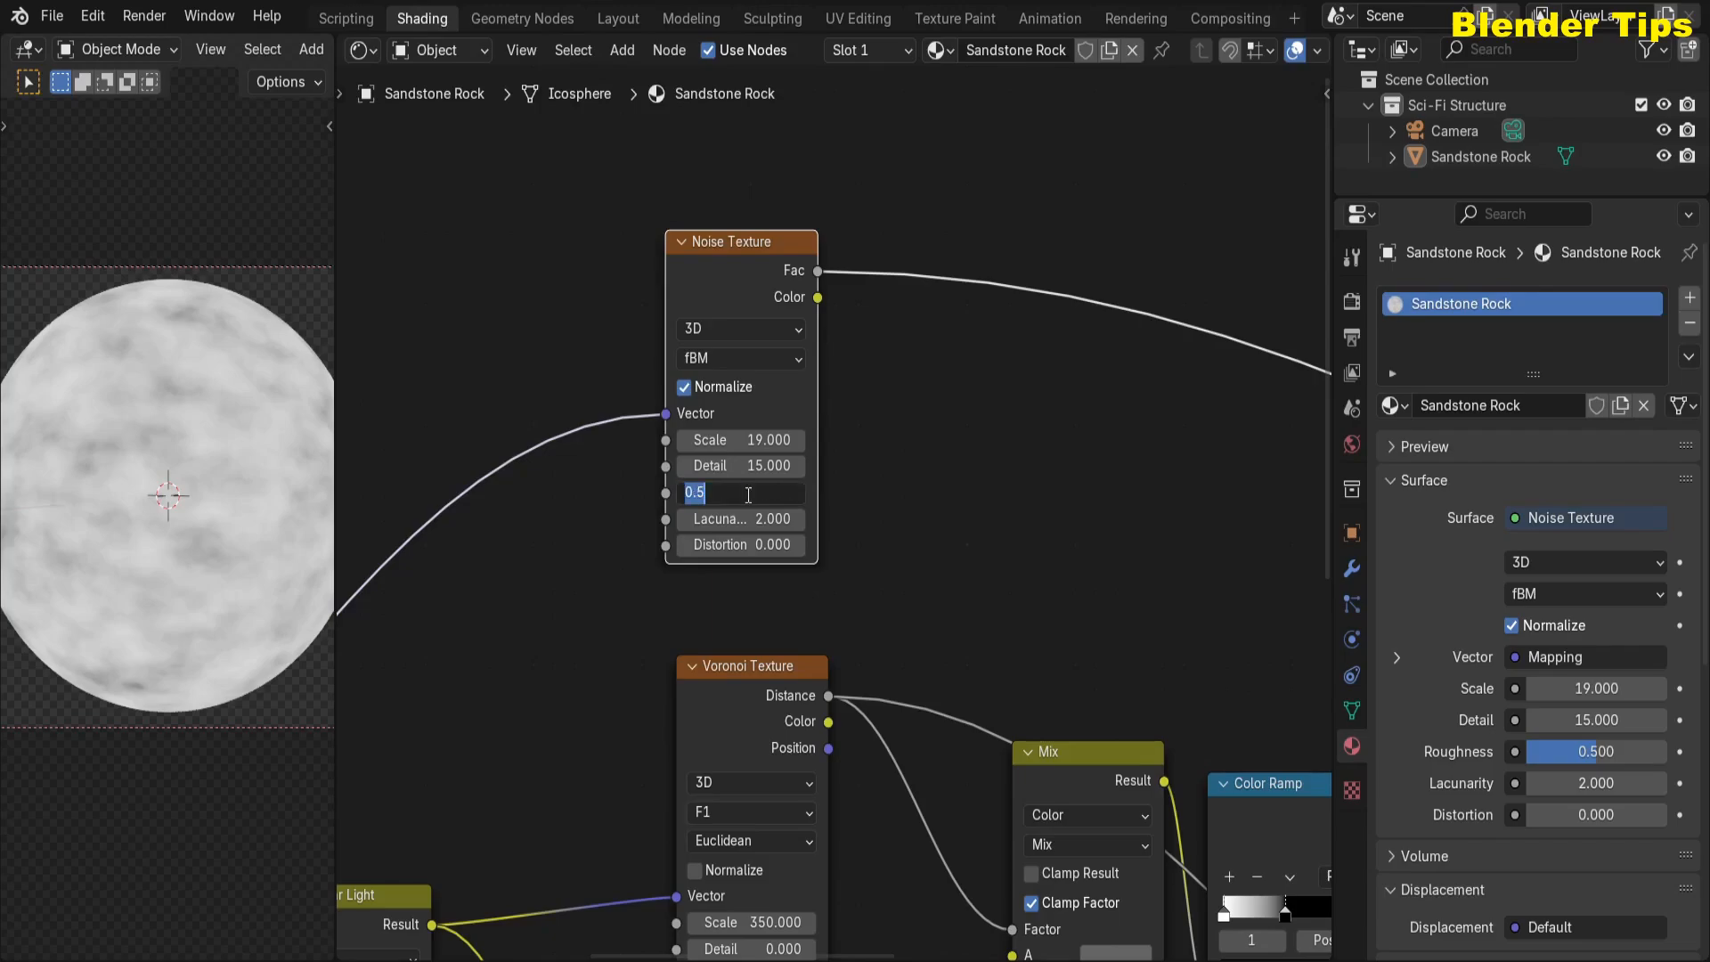
type("0.7")
key("Return")
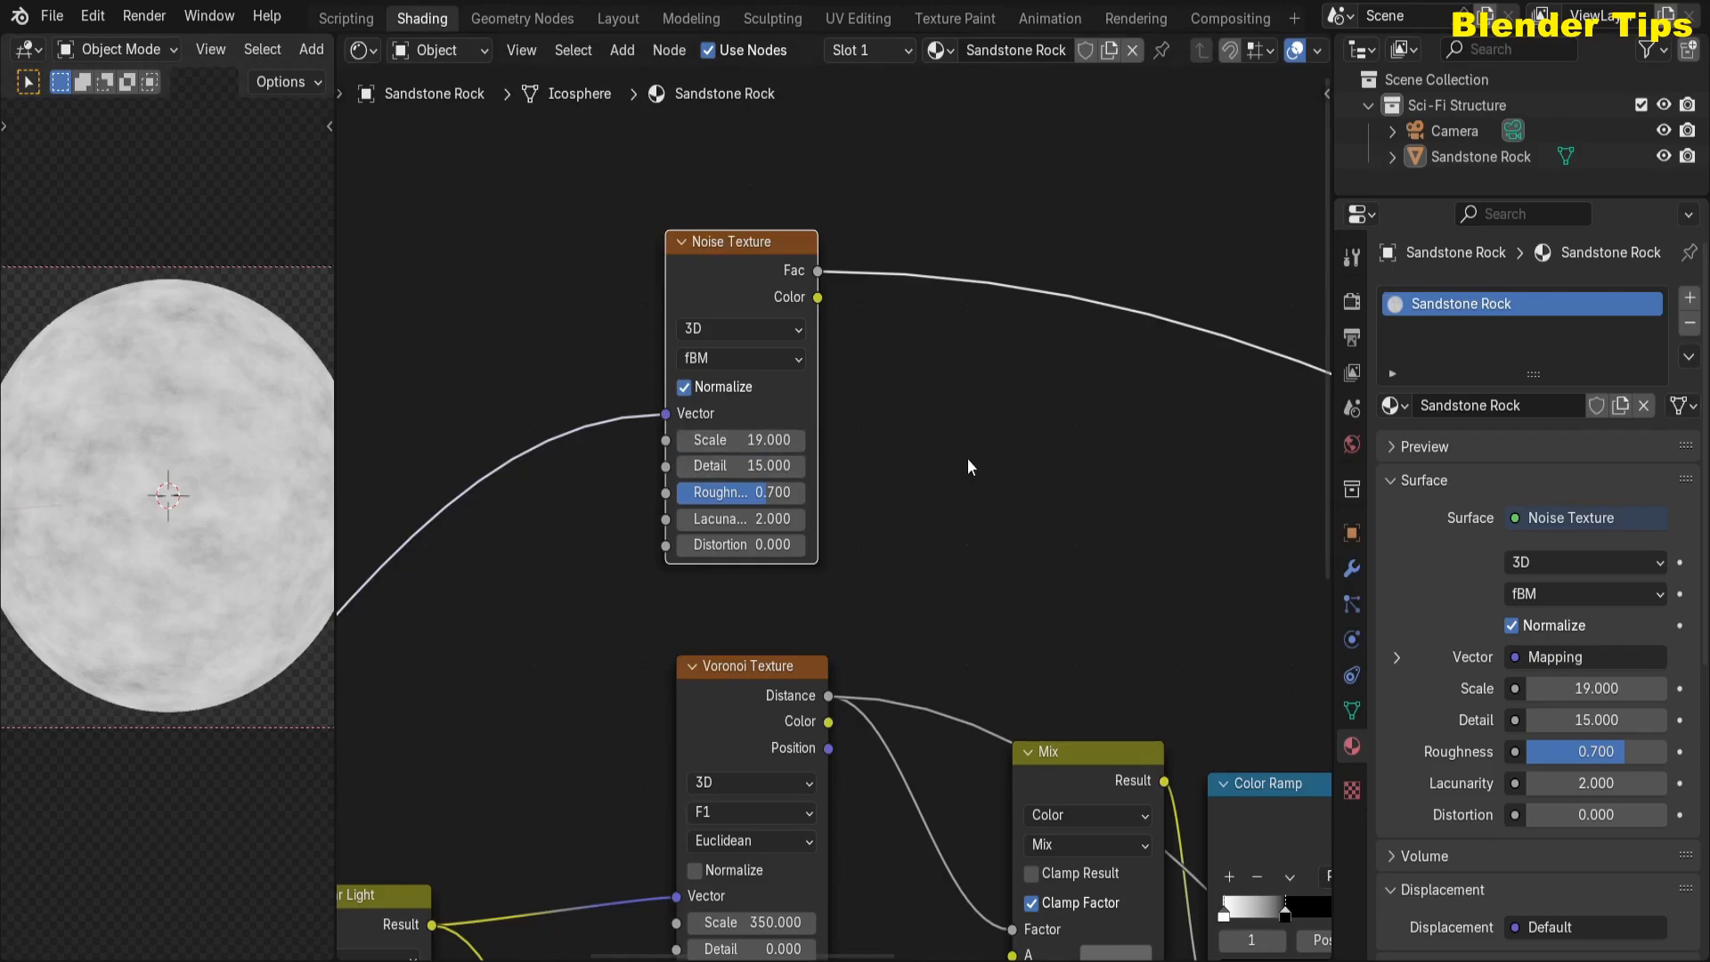
- Insert a Color Ramp node into the link leaving the new Noise Texture's Fac output
scroll(967, 458, "down", 3)
middle_click_drag(967, 459, 815, 491)
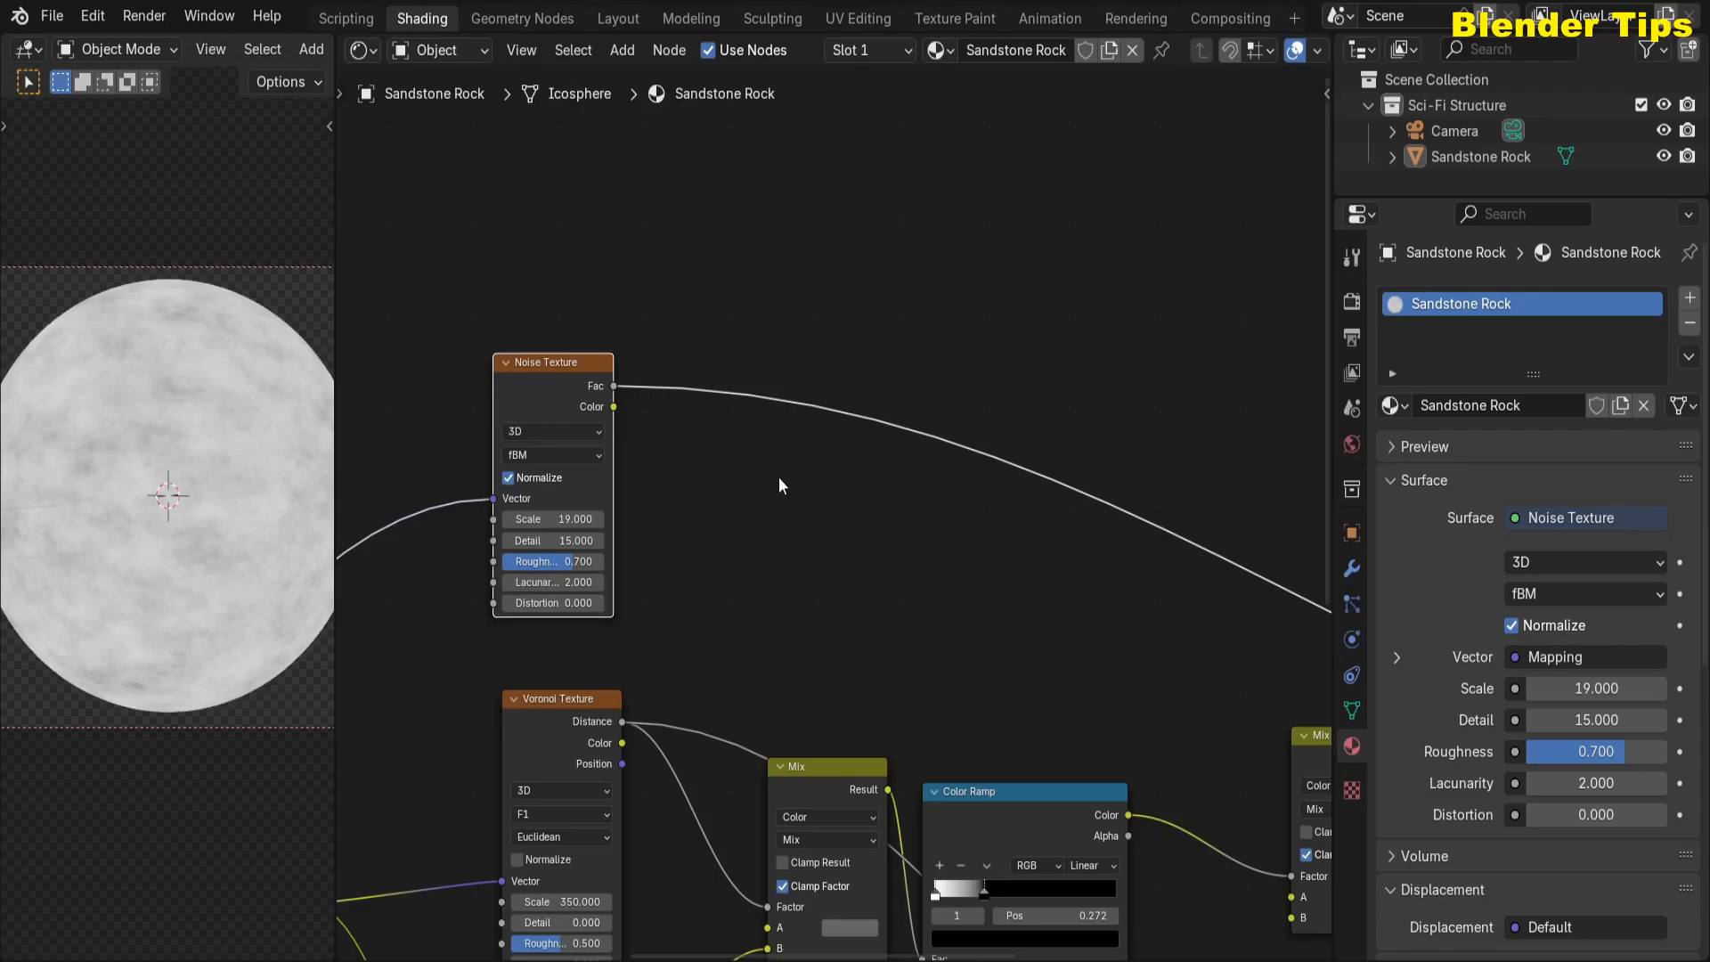
key("shift+a")
type("col")
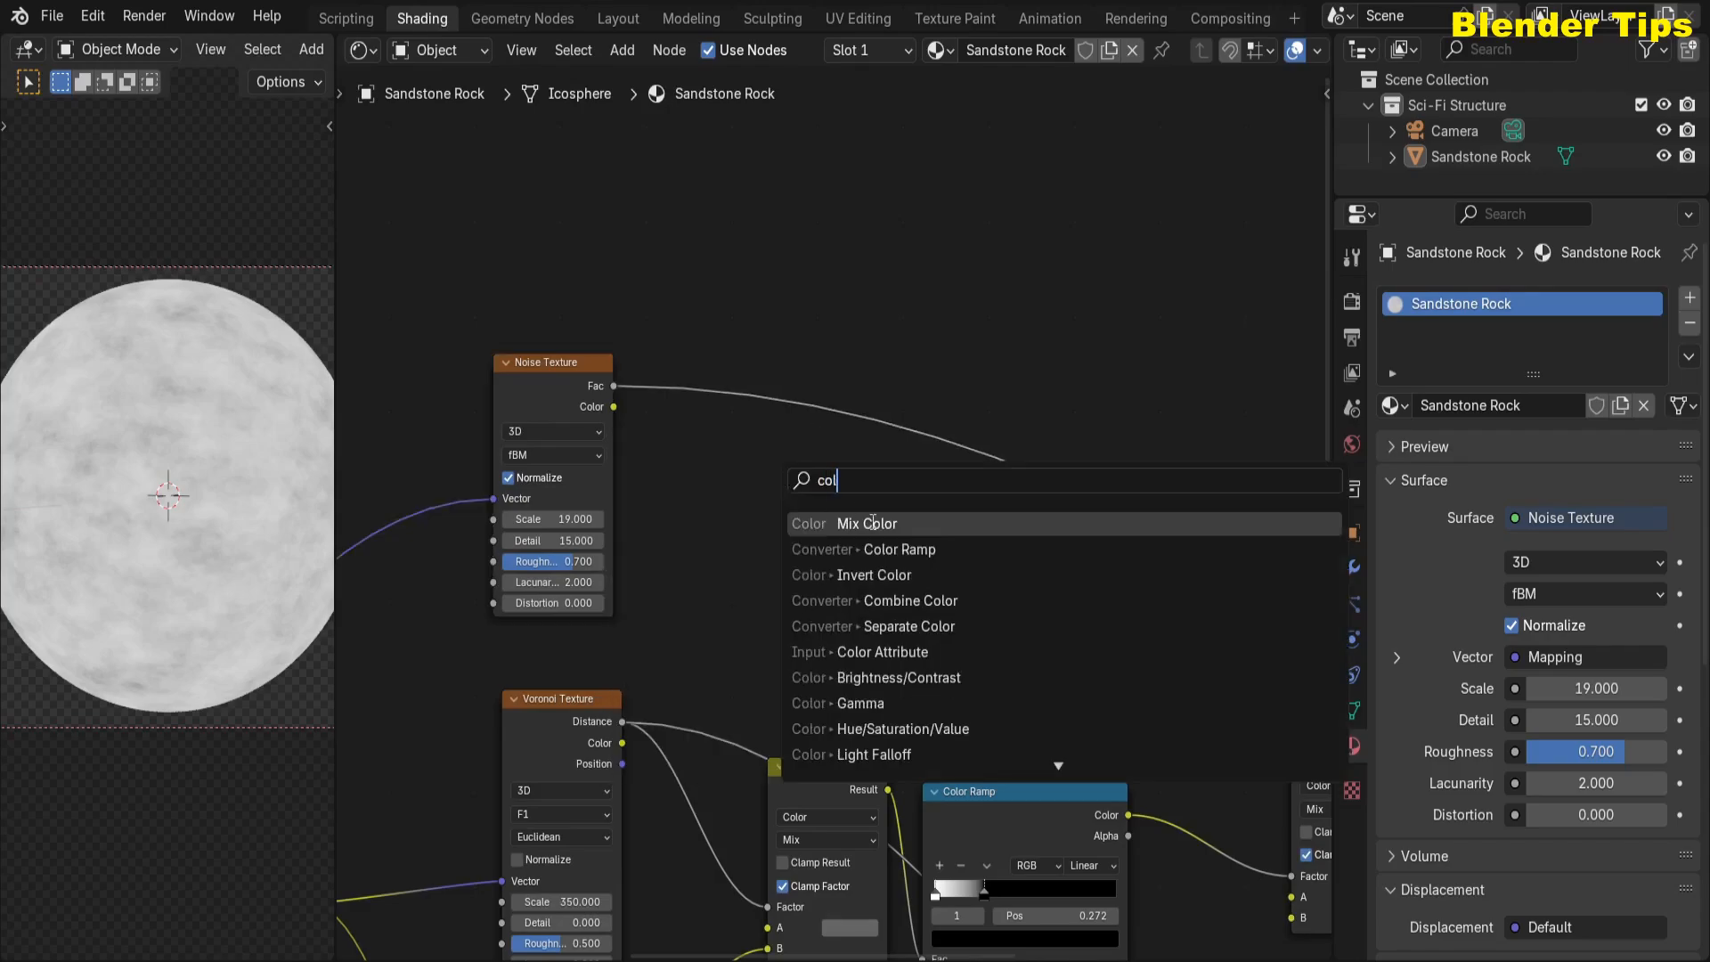
left_click(899, 549)
left_click(773, 401)
- Move the white stop of the new Color Ramp to position 0.579
scroll(839, 591, "up", 1)
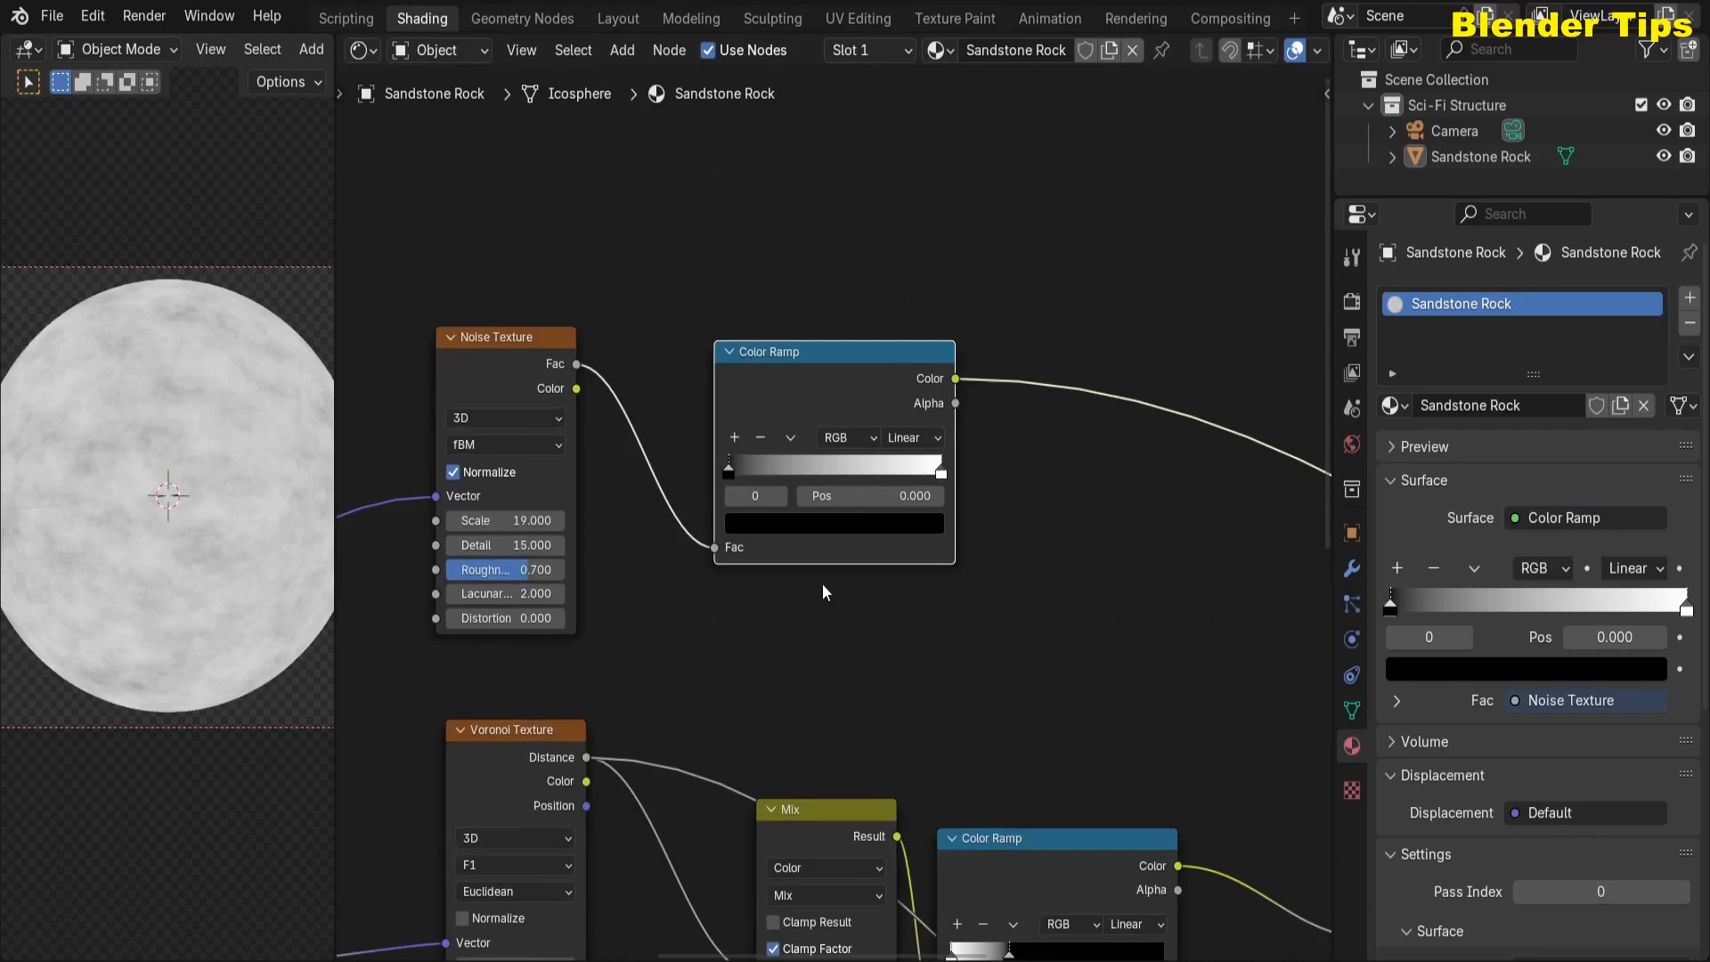
scroll(818, 579, "up", 1)
left_click_drag(920, 389, 812, 398)
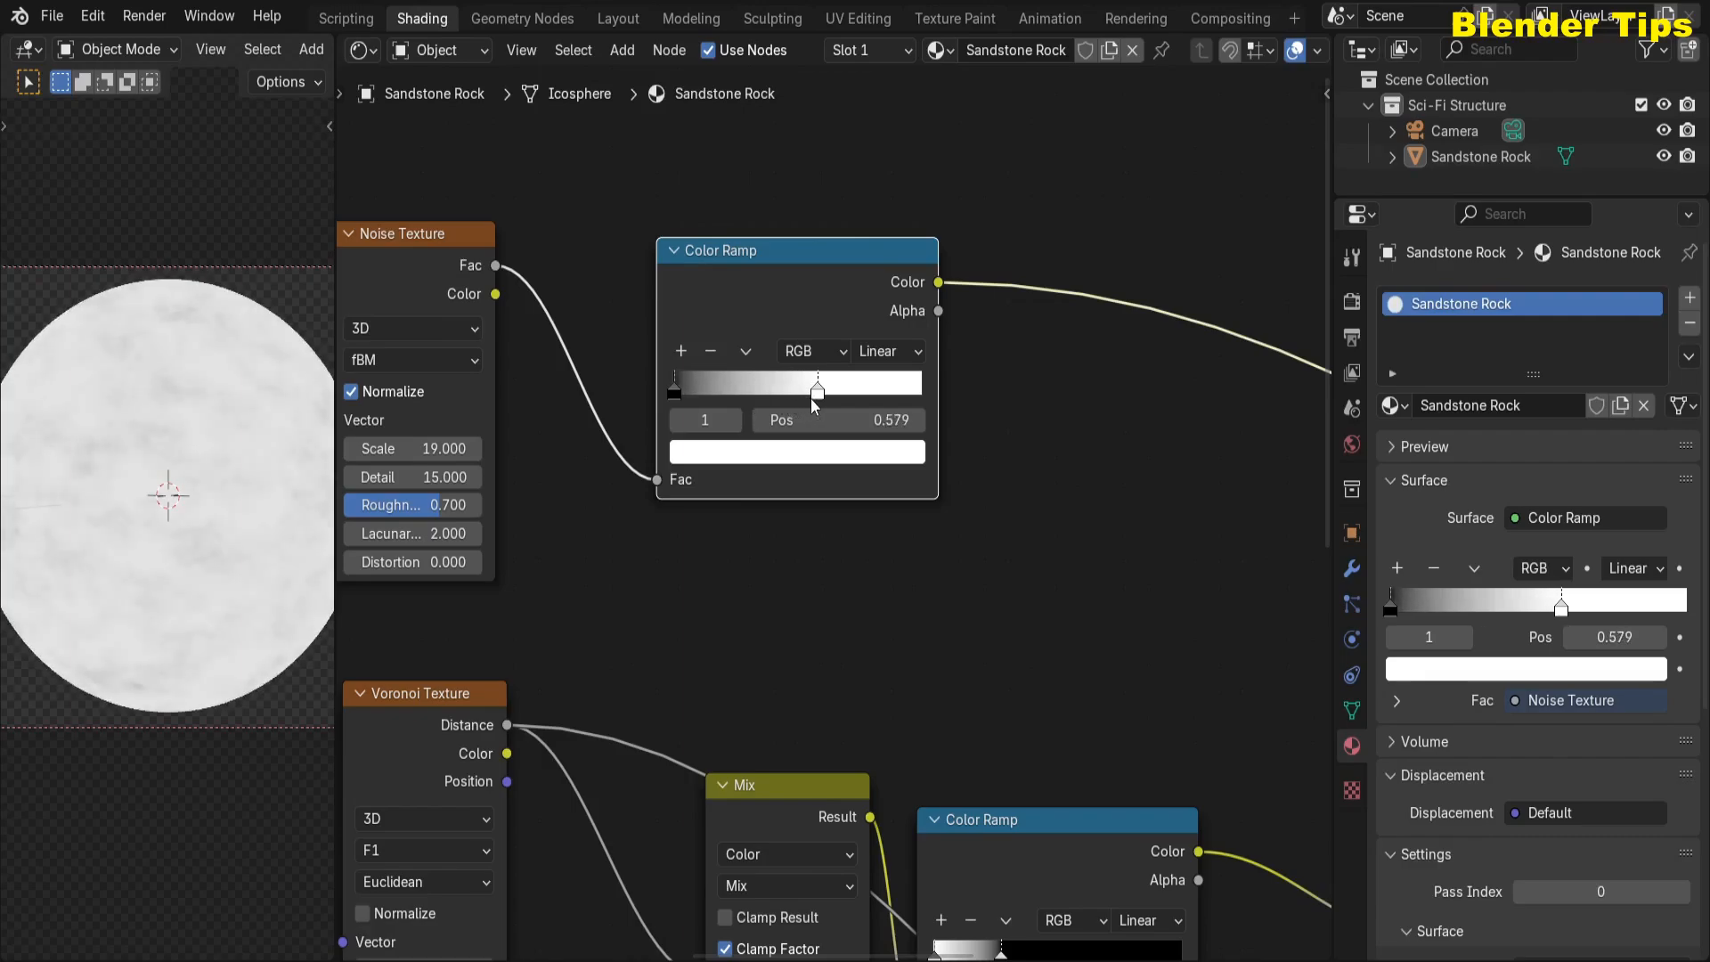
- Insert a color Mix node between the coloured Mix node and the Principled BSDF's Base Color input
scroll(1113, 574, "down", 3)
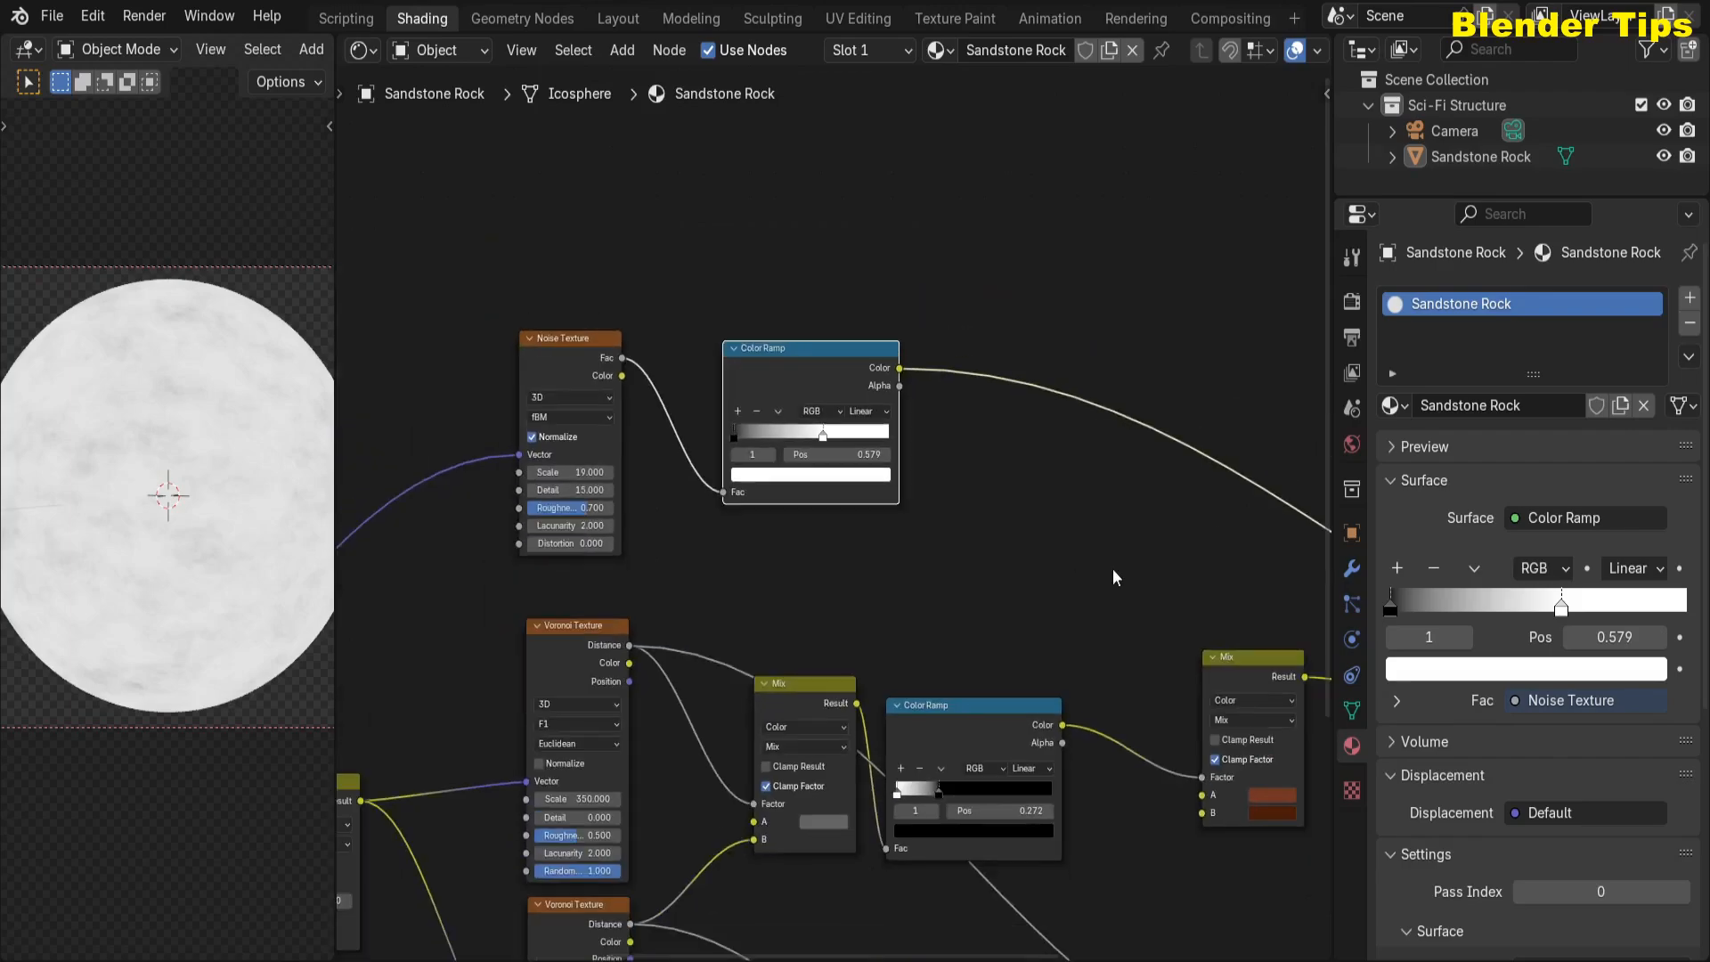
middle_click_drag(1113, 574, 652, 494)
scroll(652, 494, "up", 1)
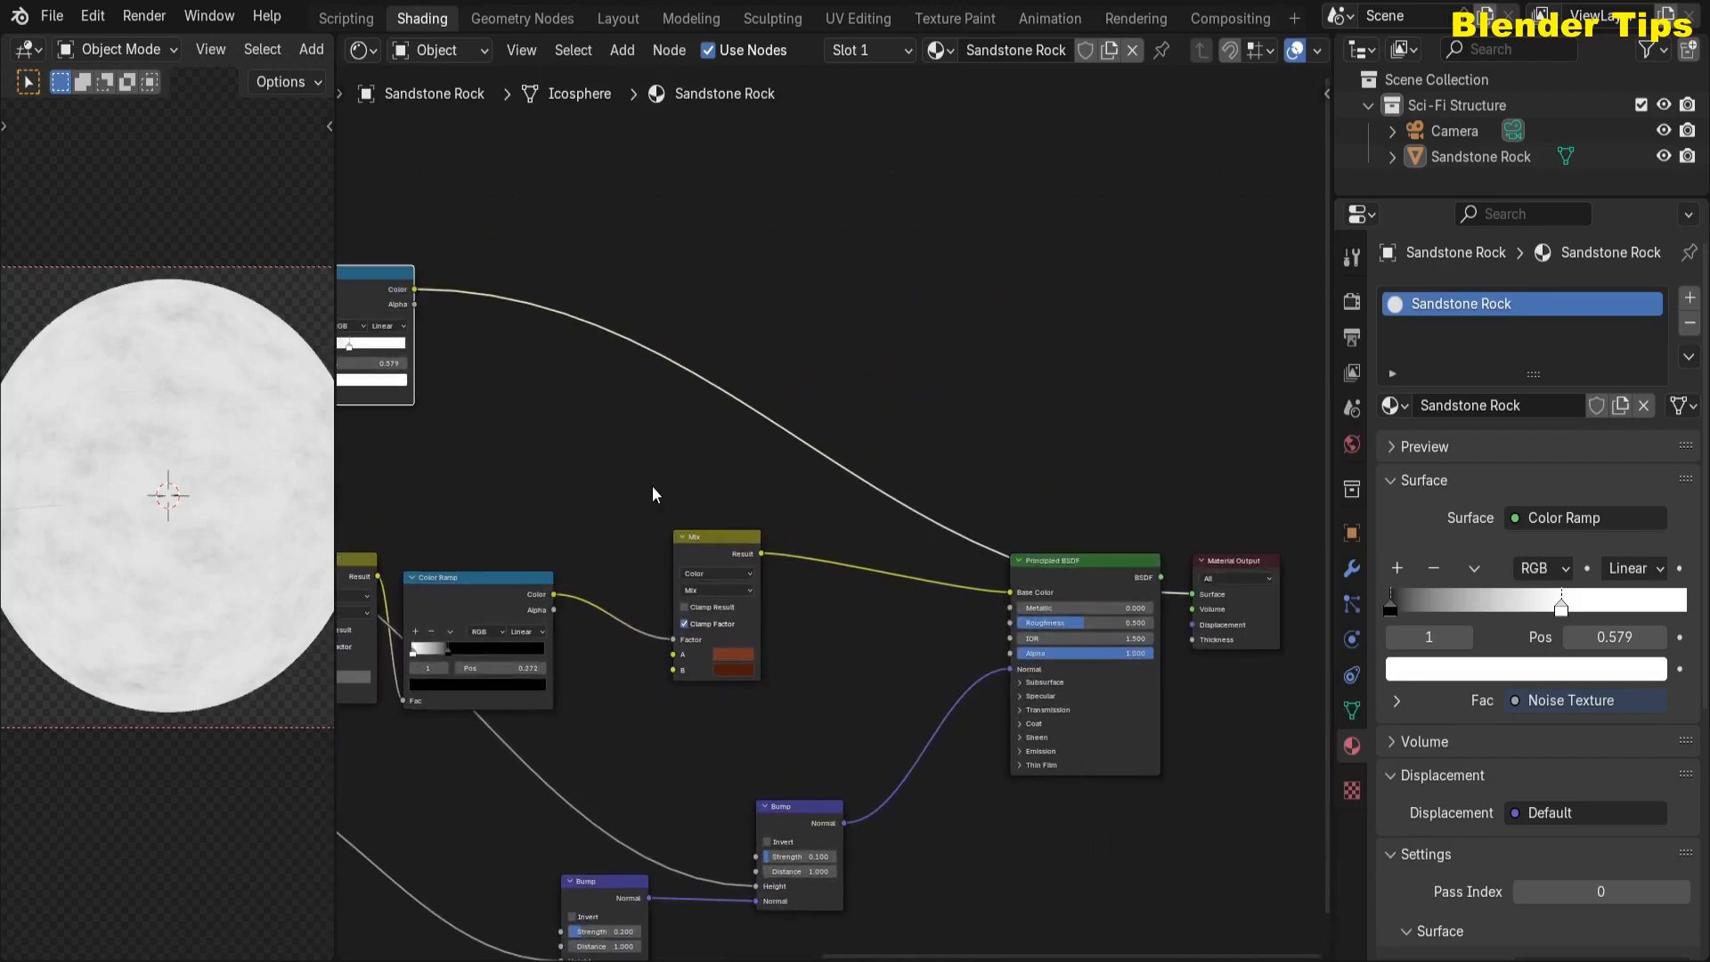
left_click(823, 625)
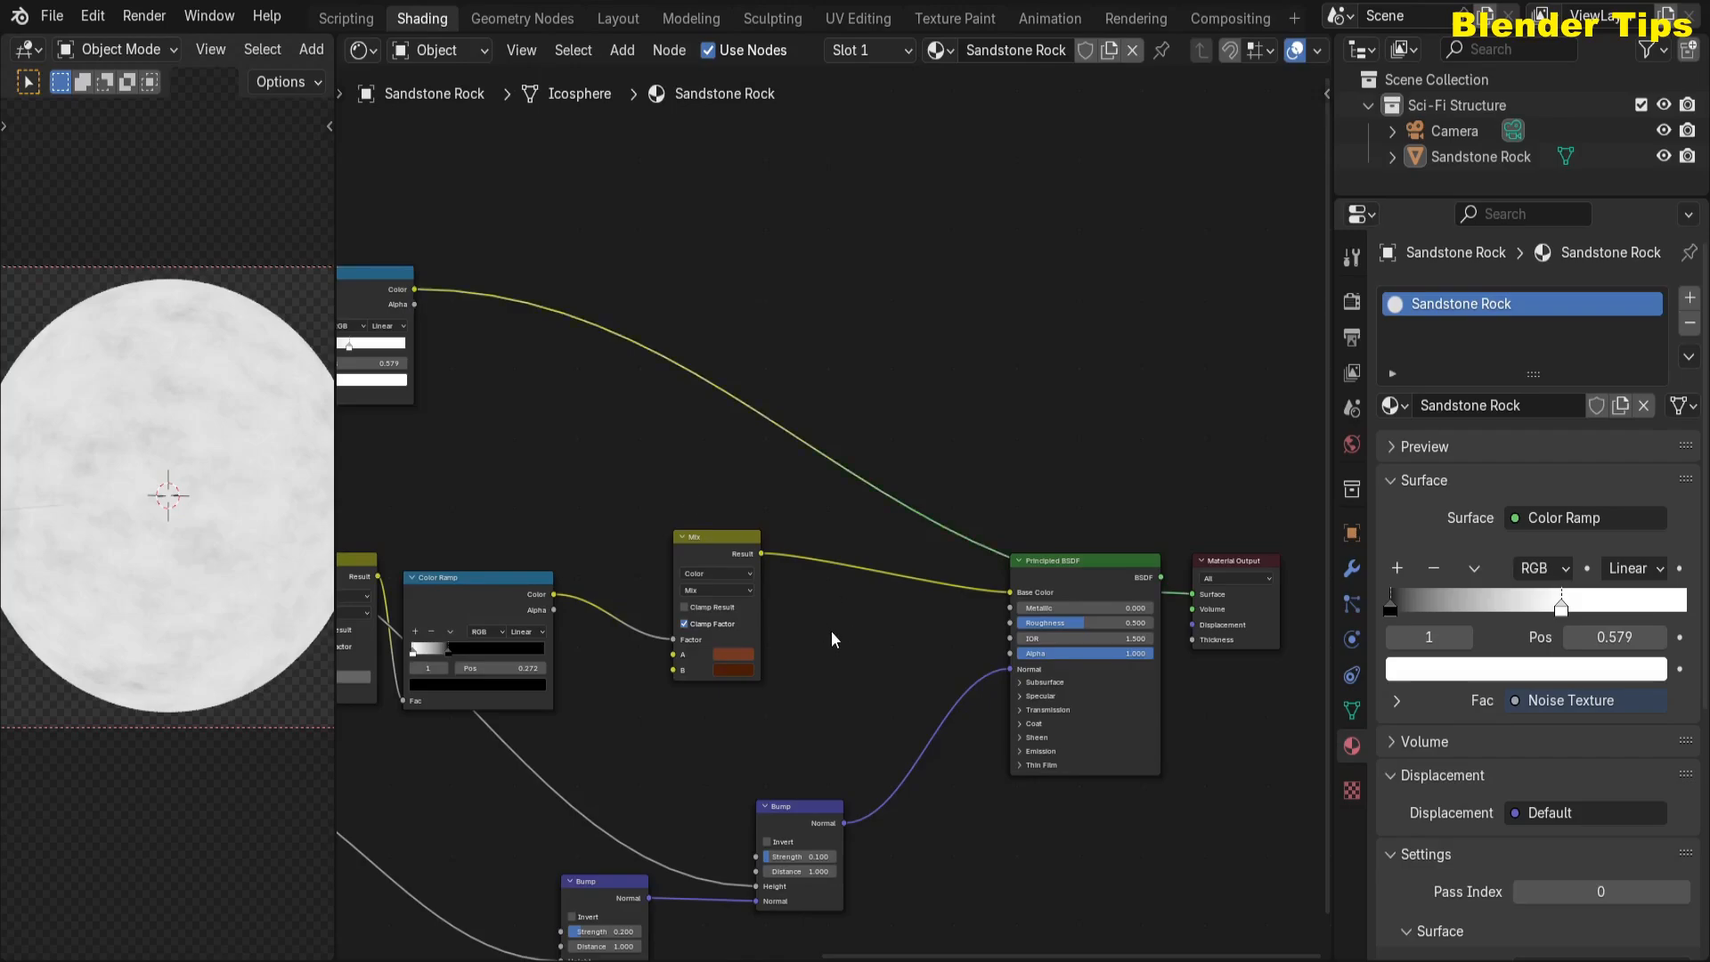
key("shift+a")
type("mi")
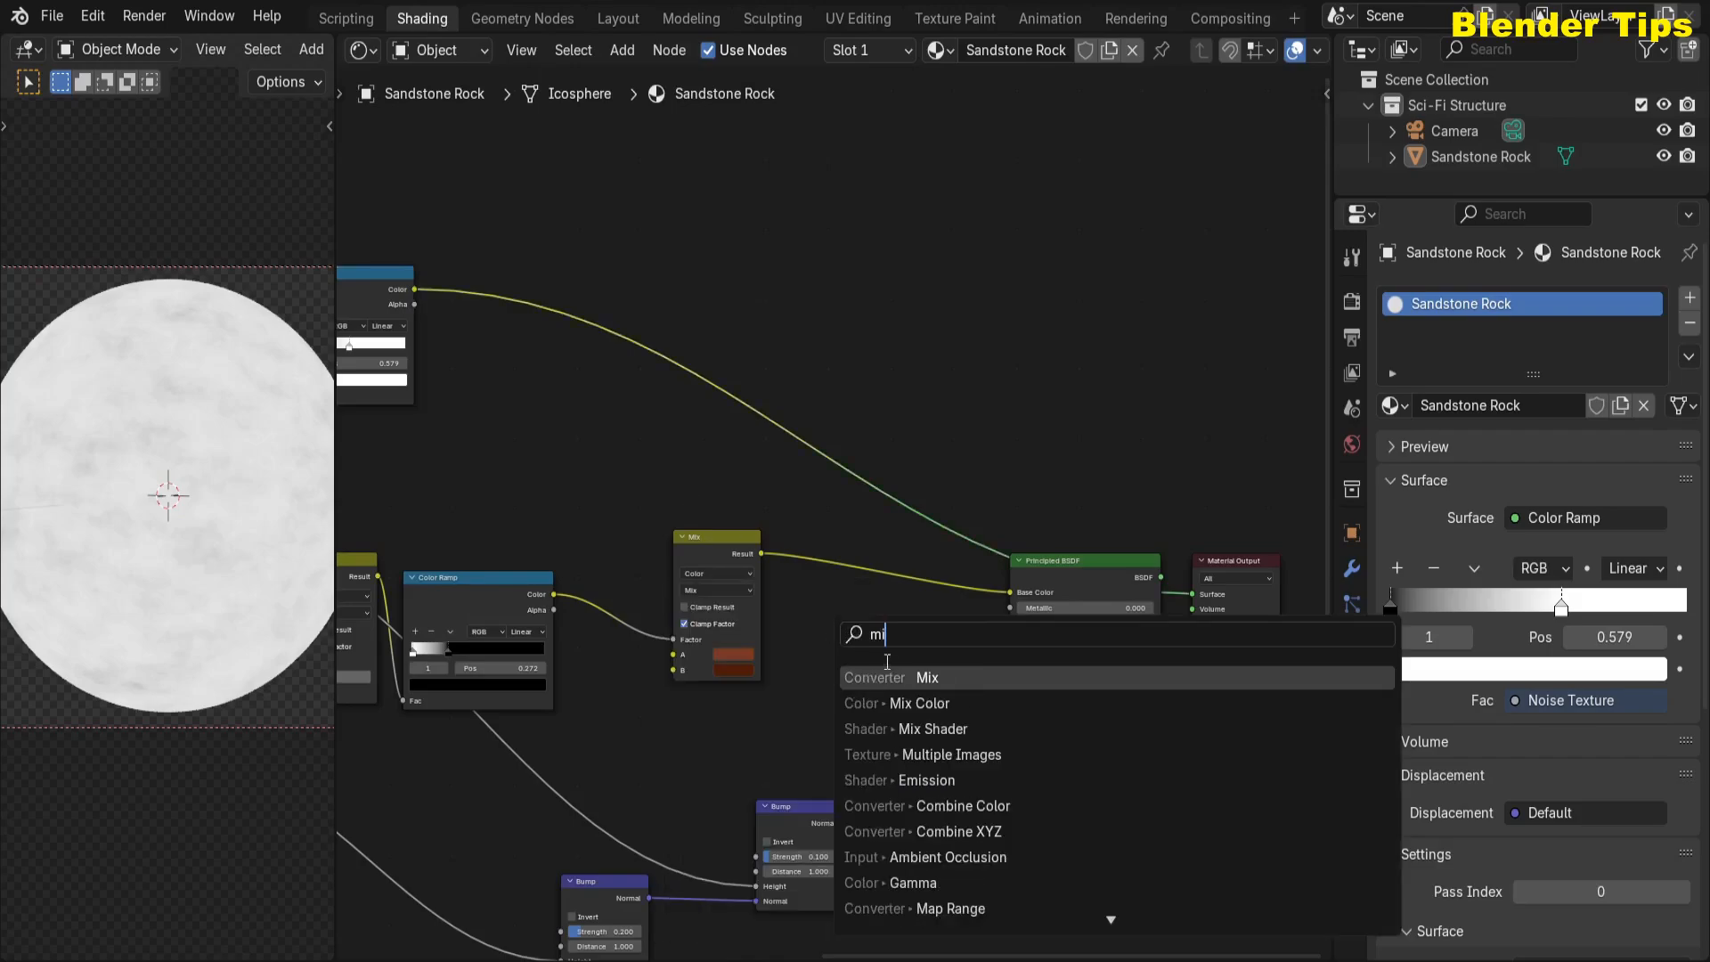
key("Return")
left_click(815, 545)
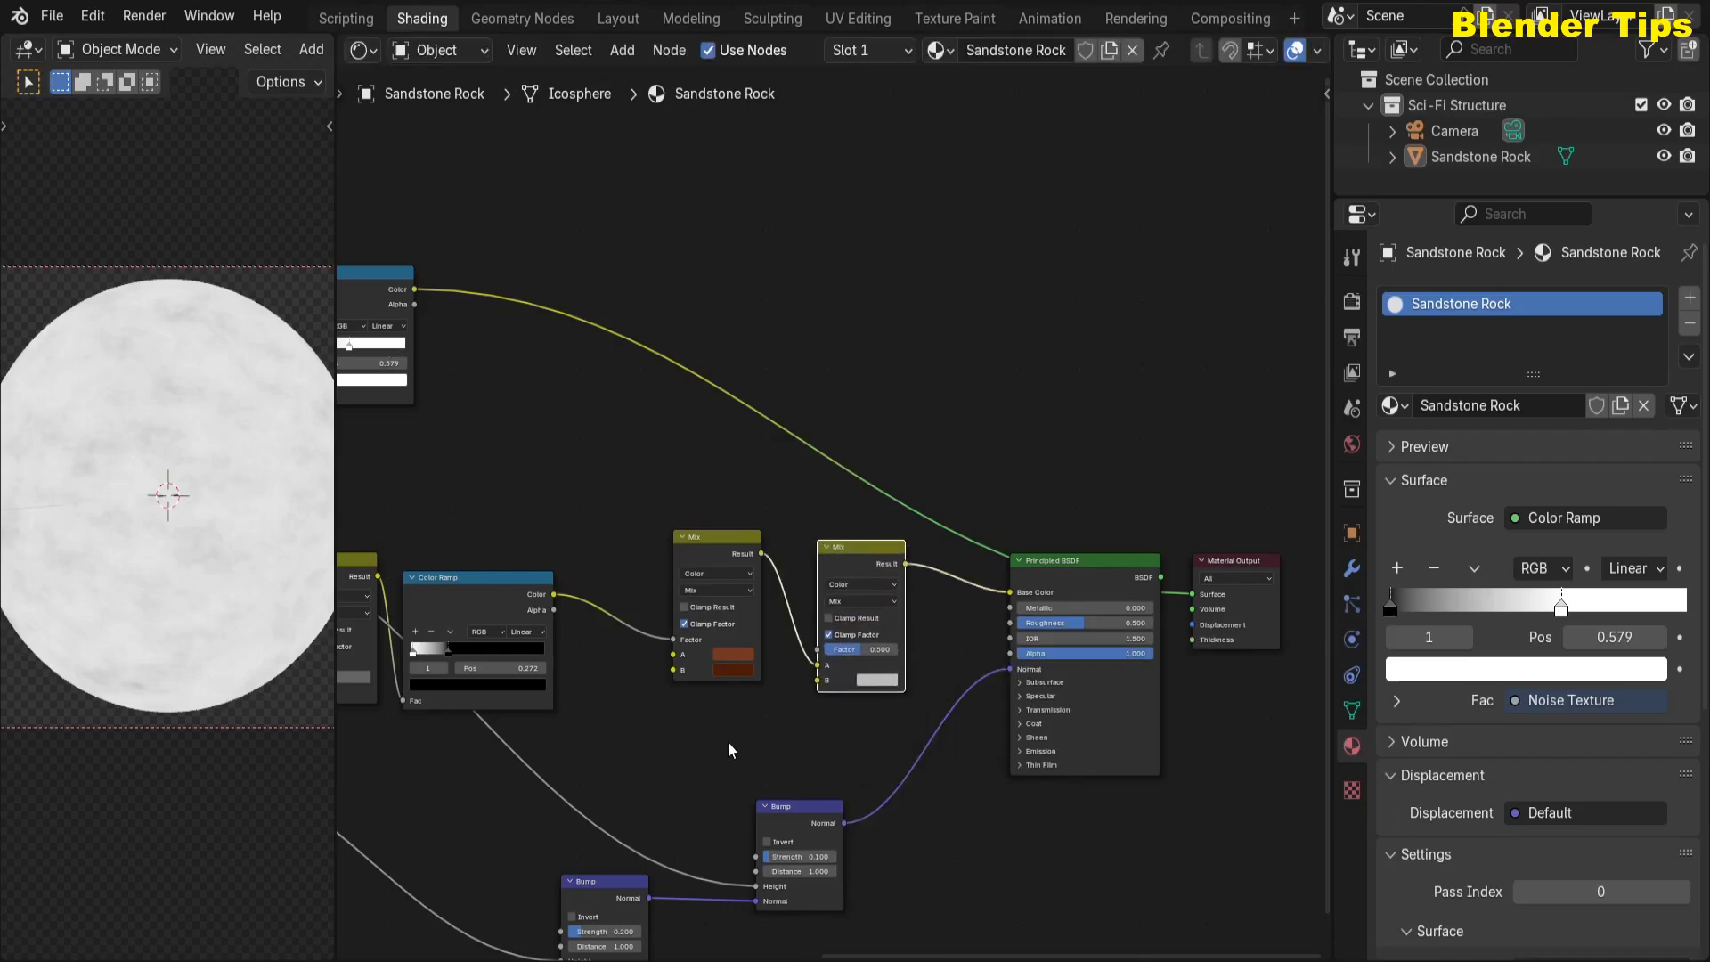
- Link the upper Color Ramp's Color output to the newly inserted Mix node's Factor and preview that Mix on the sphere
scroll(736, 764, "up", 1)
middle_click_drag(736, 763, 742, 601)
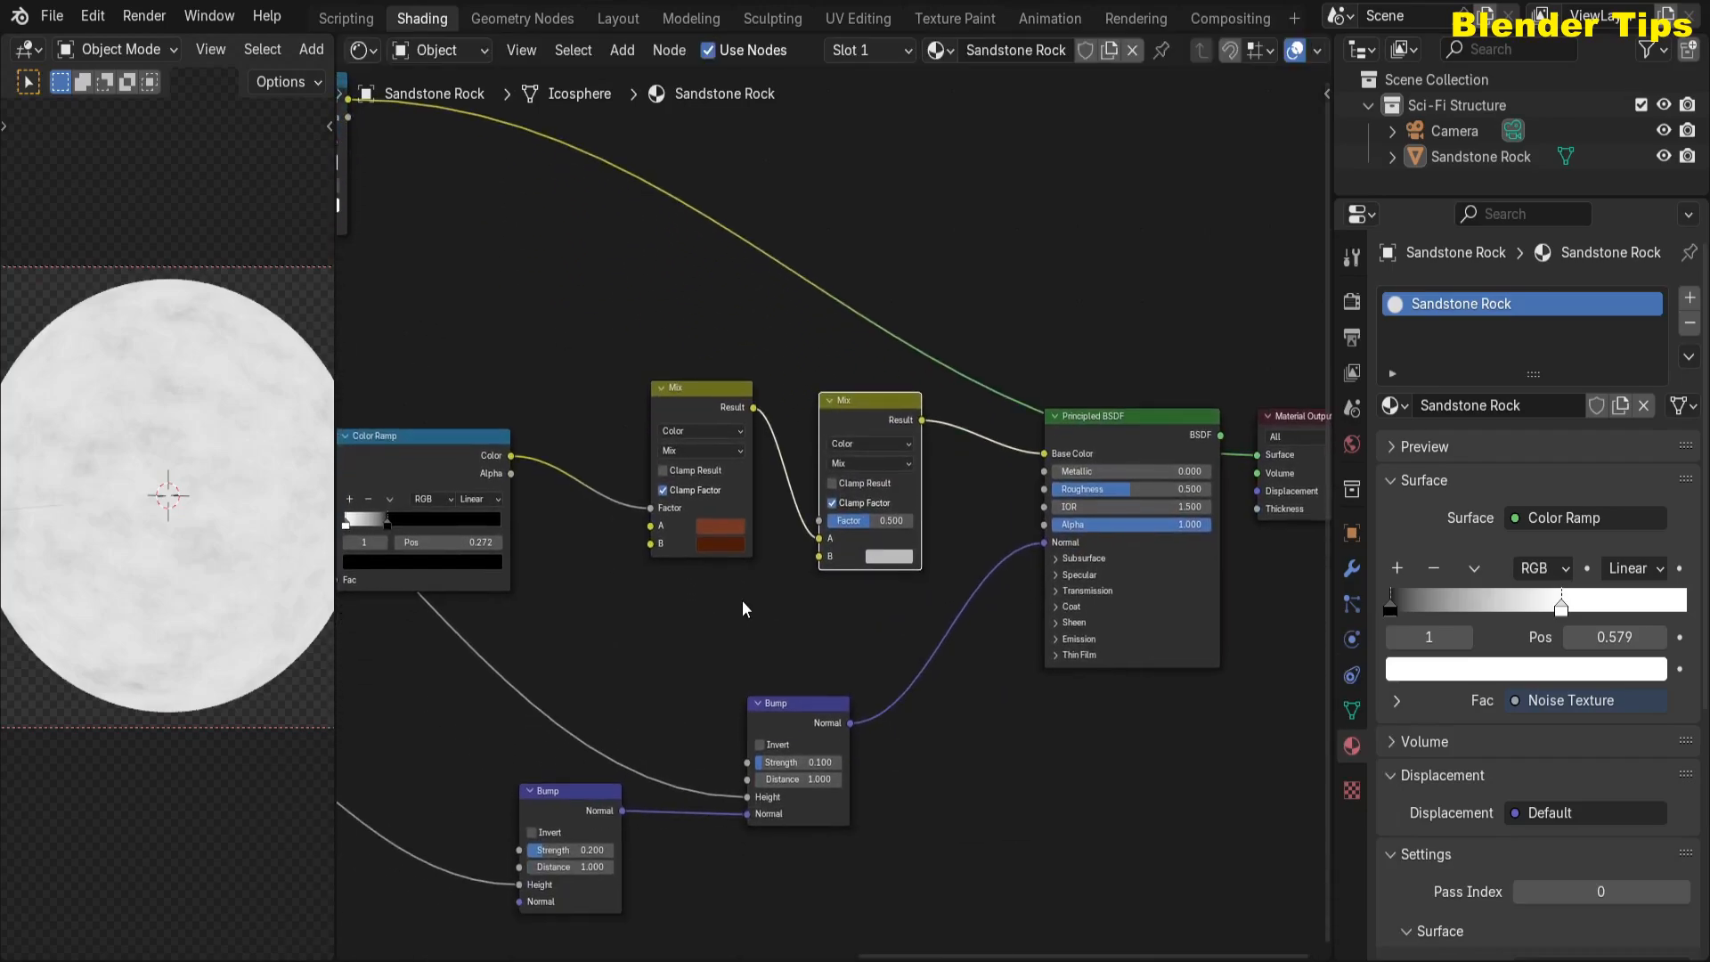
scroll(743, 602, "down", 1)
middle_click_drag(746, 602, 819, 634)
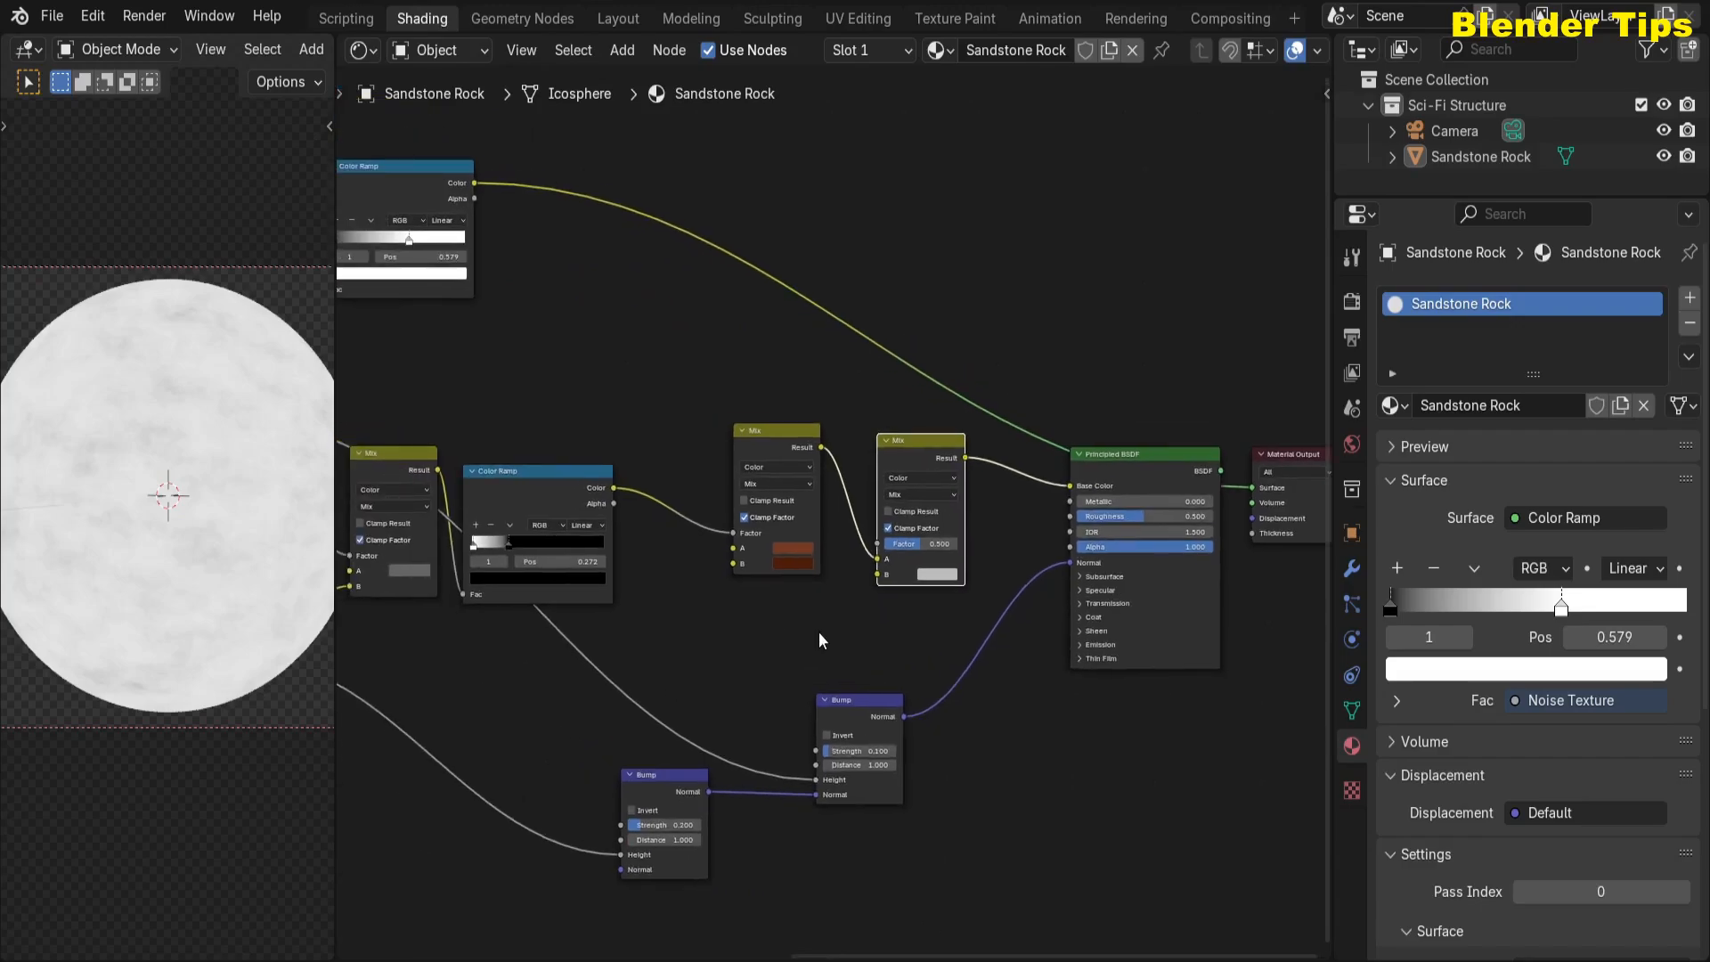
left_click(820, 633)
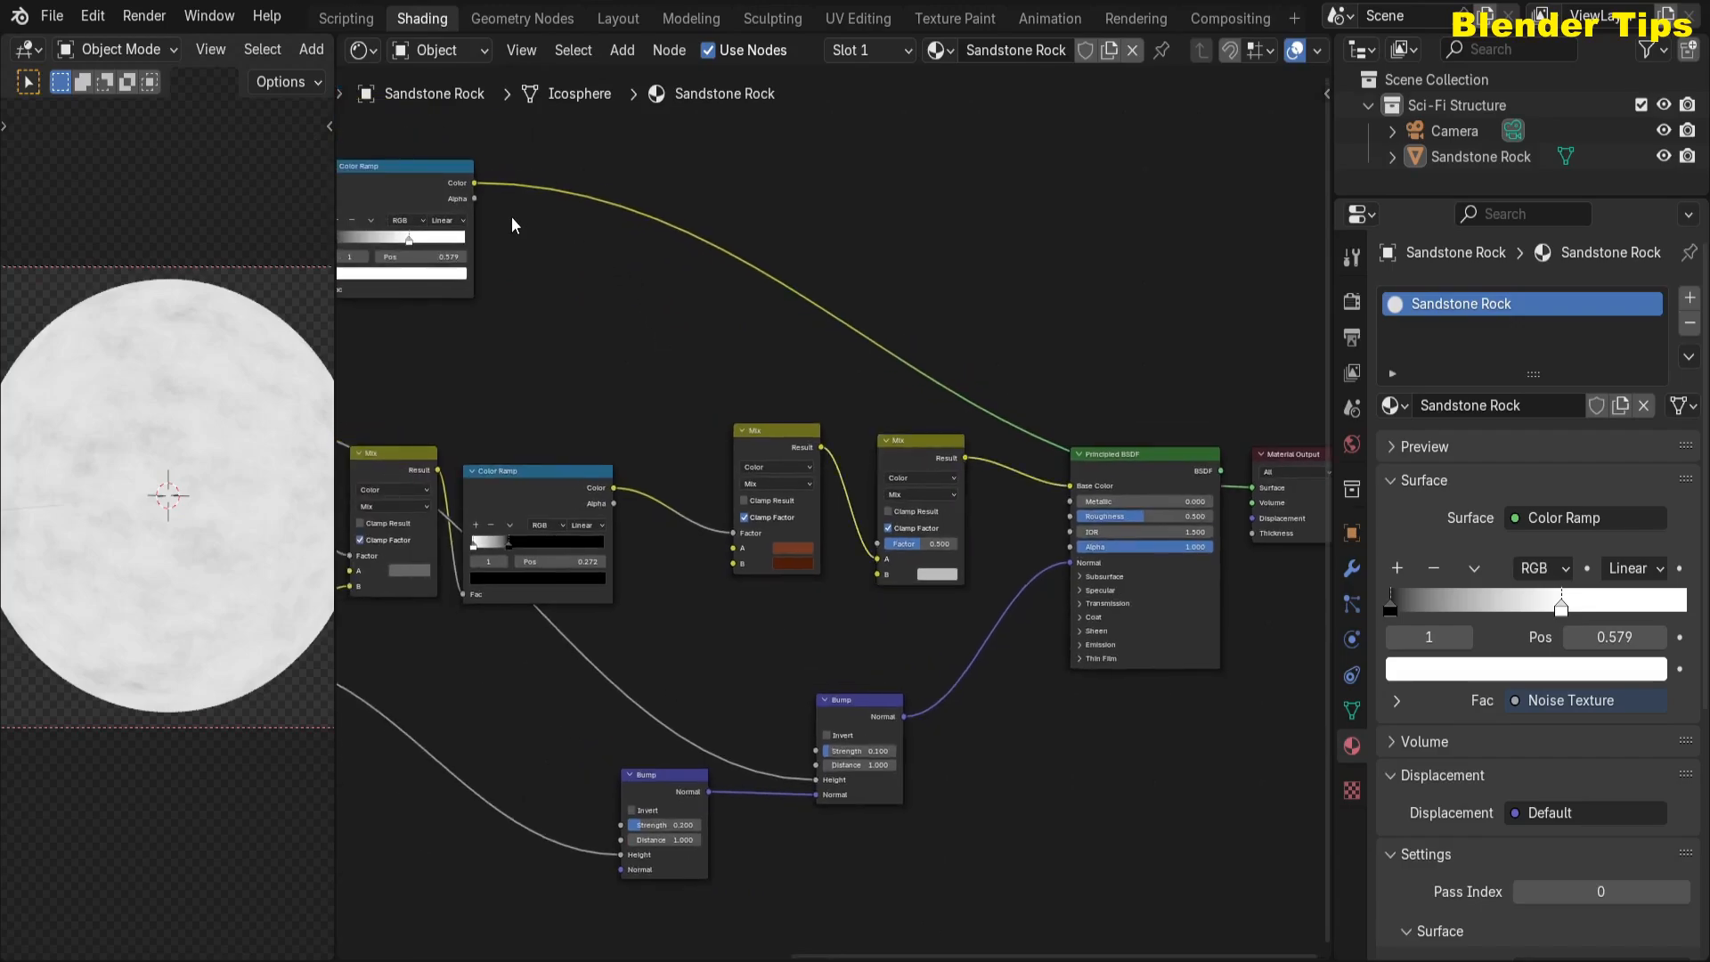
left_click_drag(475, 184, 879, 542)
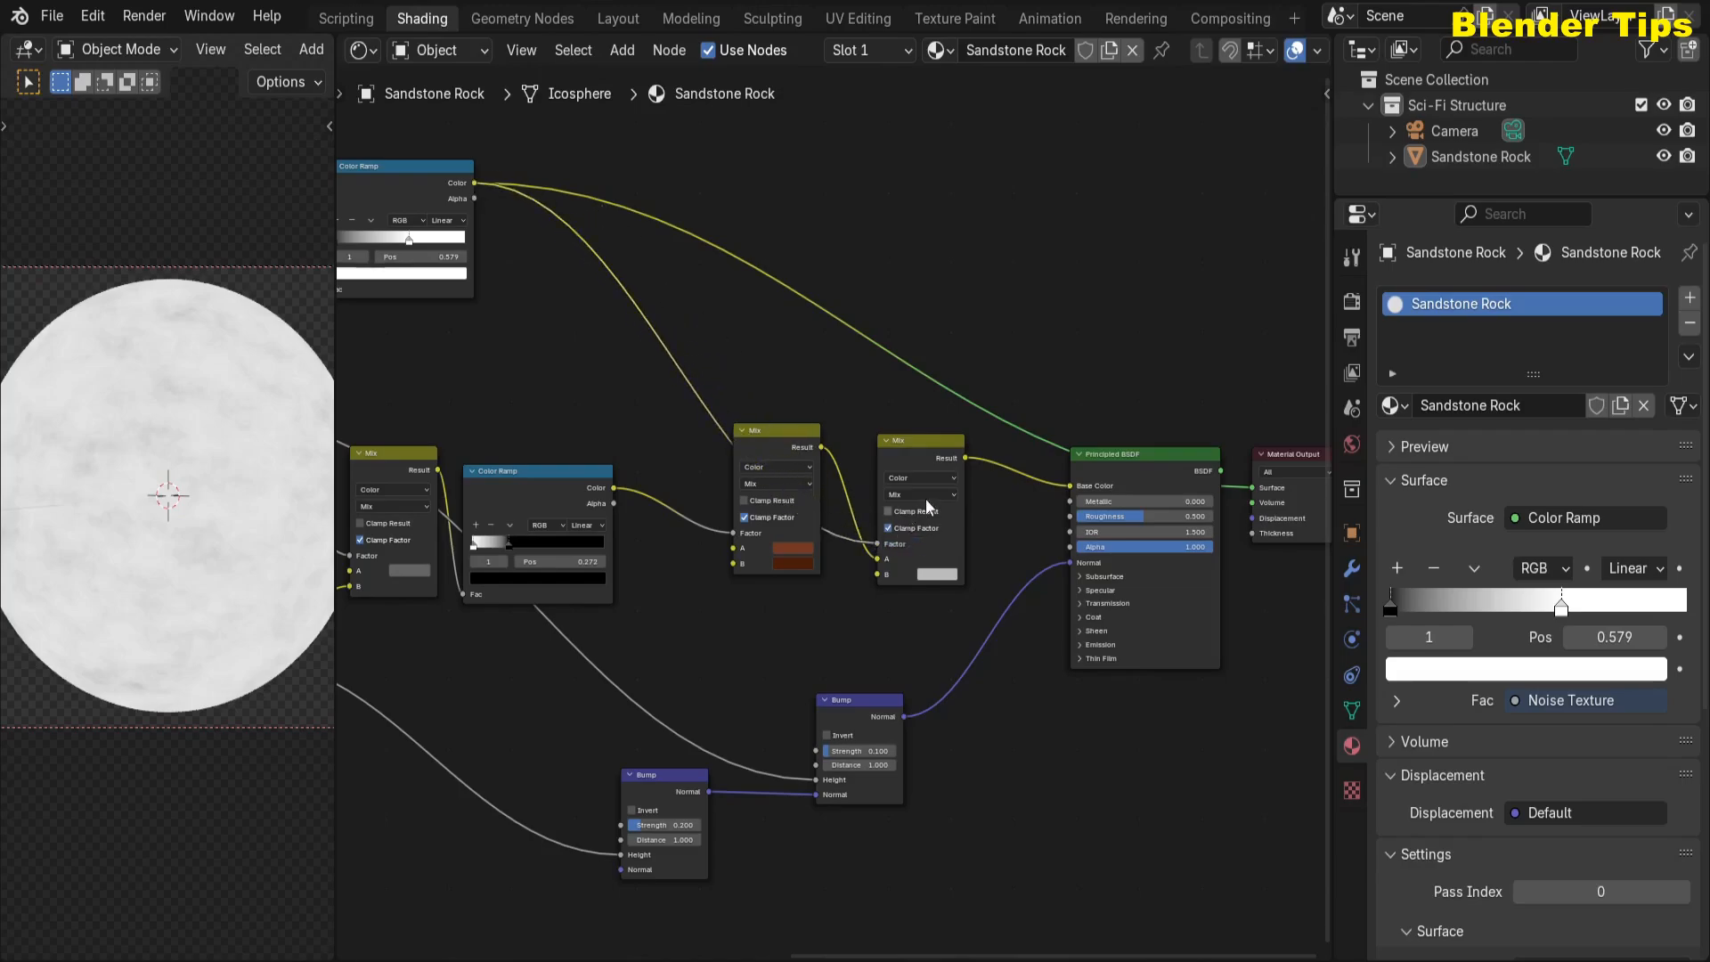
left_click(921, 451, "ctrl+shift")
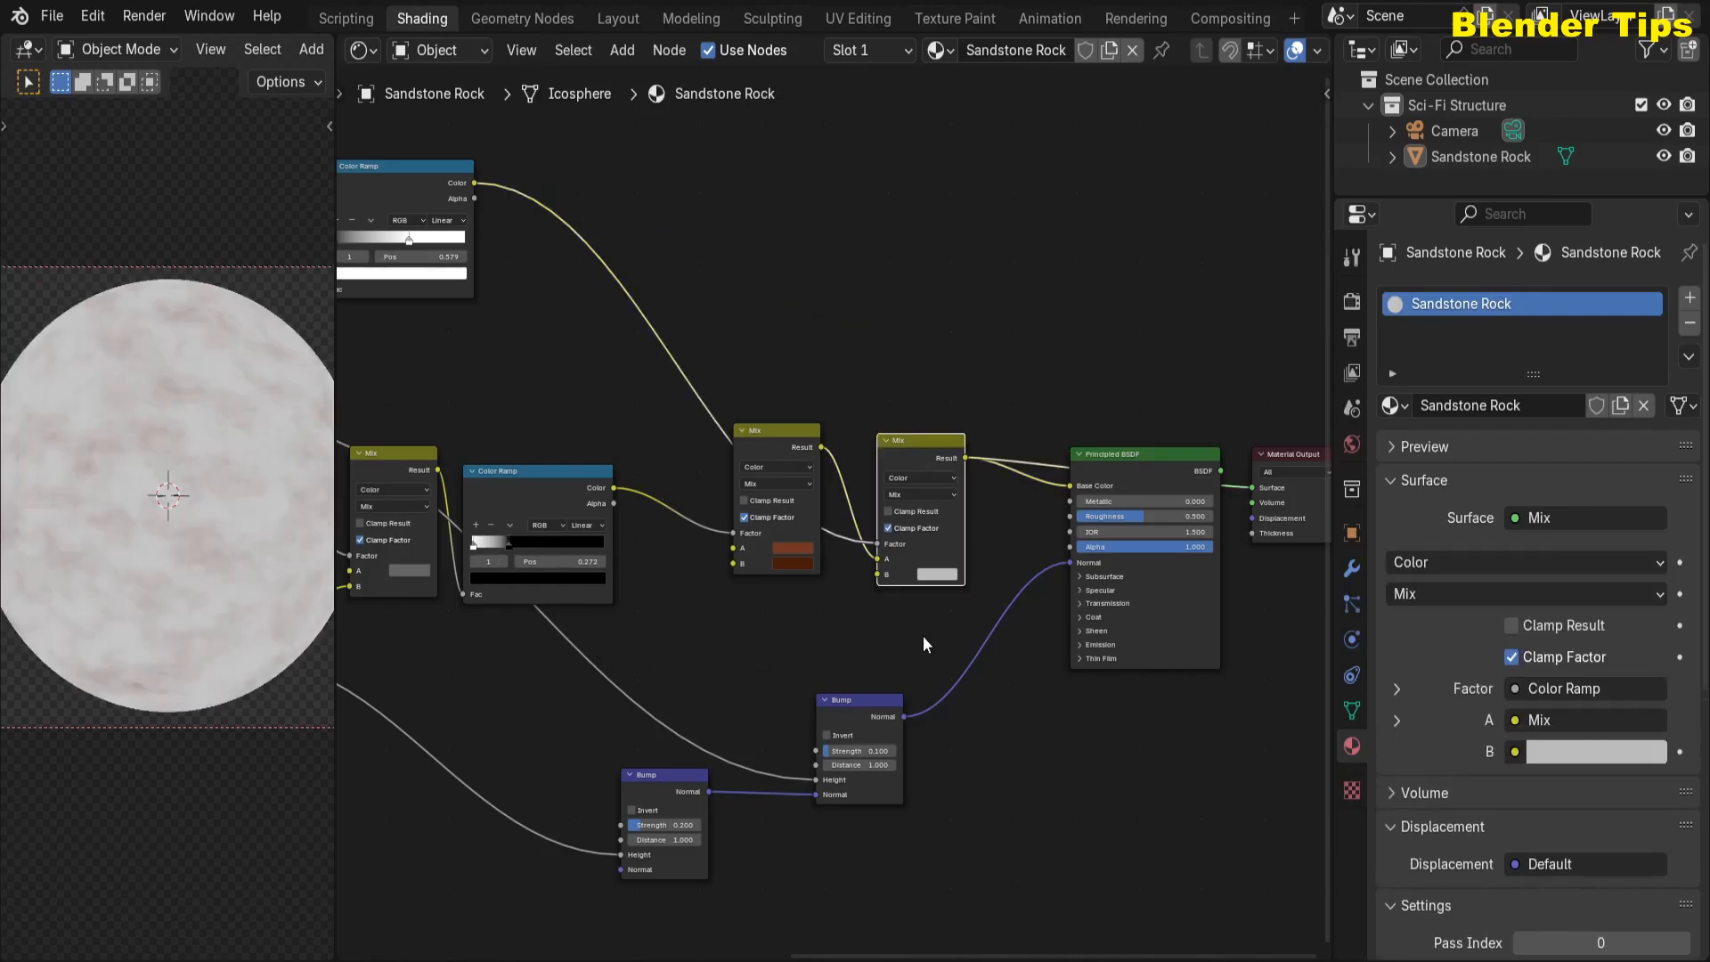
- Set the last Mix node's B color to a dark orange-brown and preview the Principled BSDF on the sphere
left_click(937, 575)
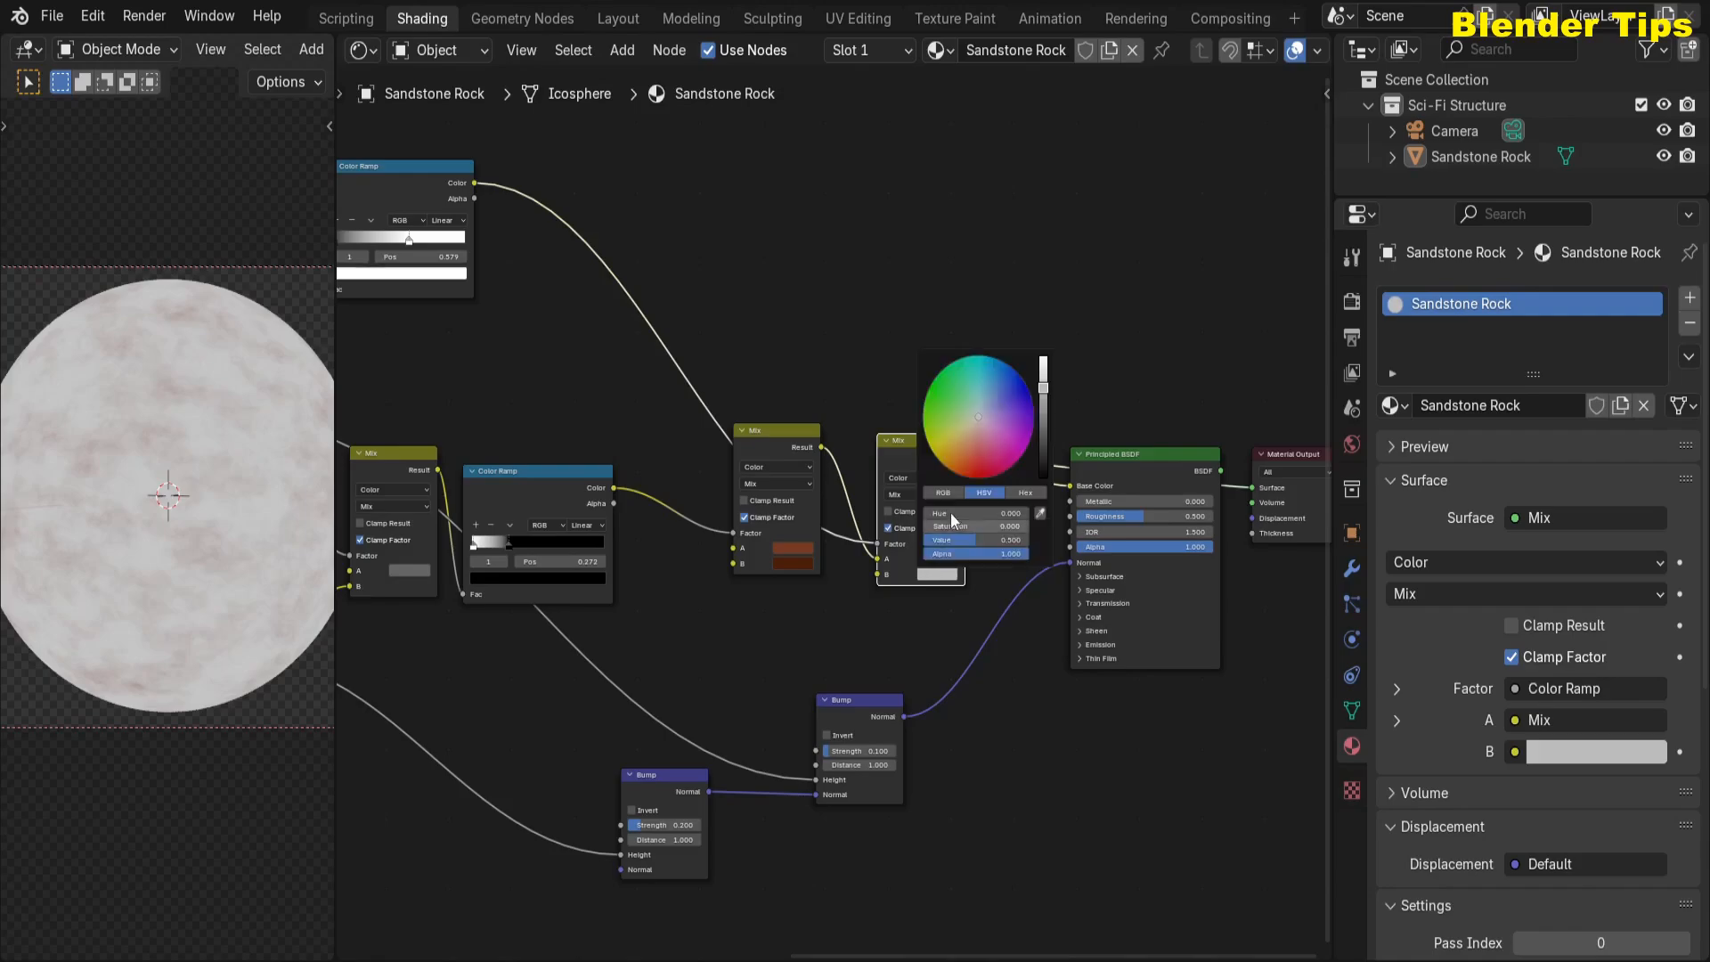
left_click(961, 467)
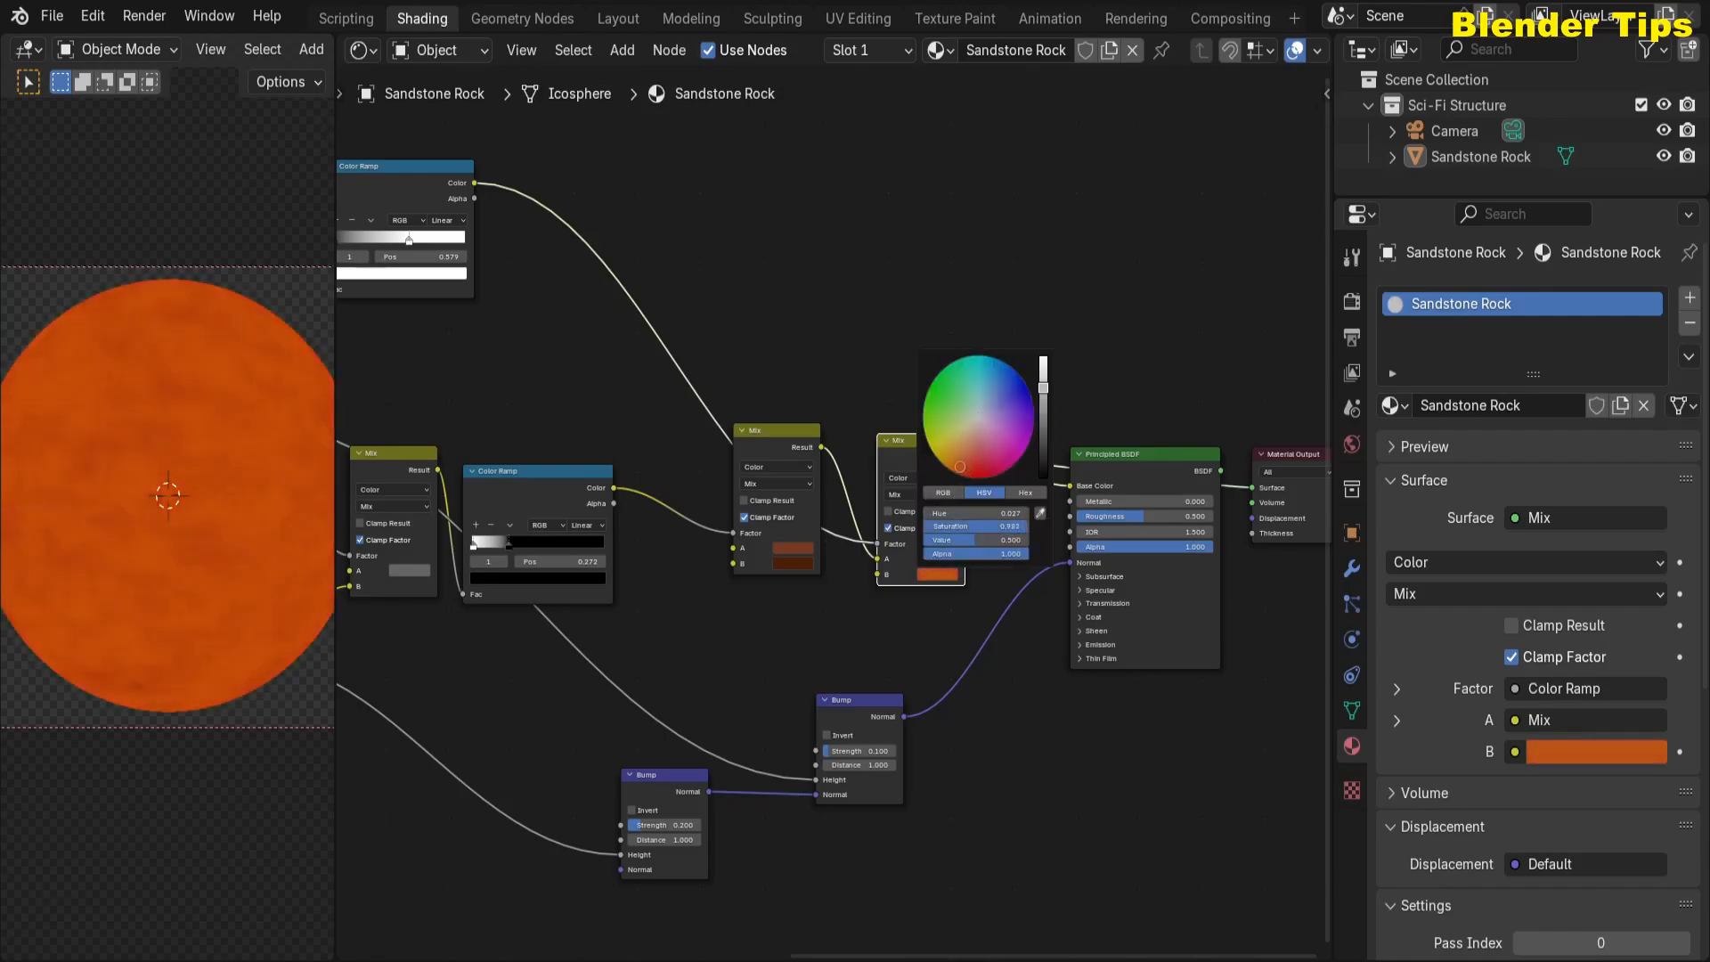
left_click_drag(1043, 392, 1043, 433)
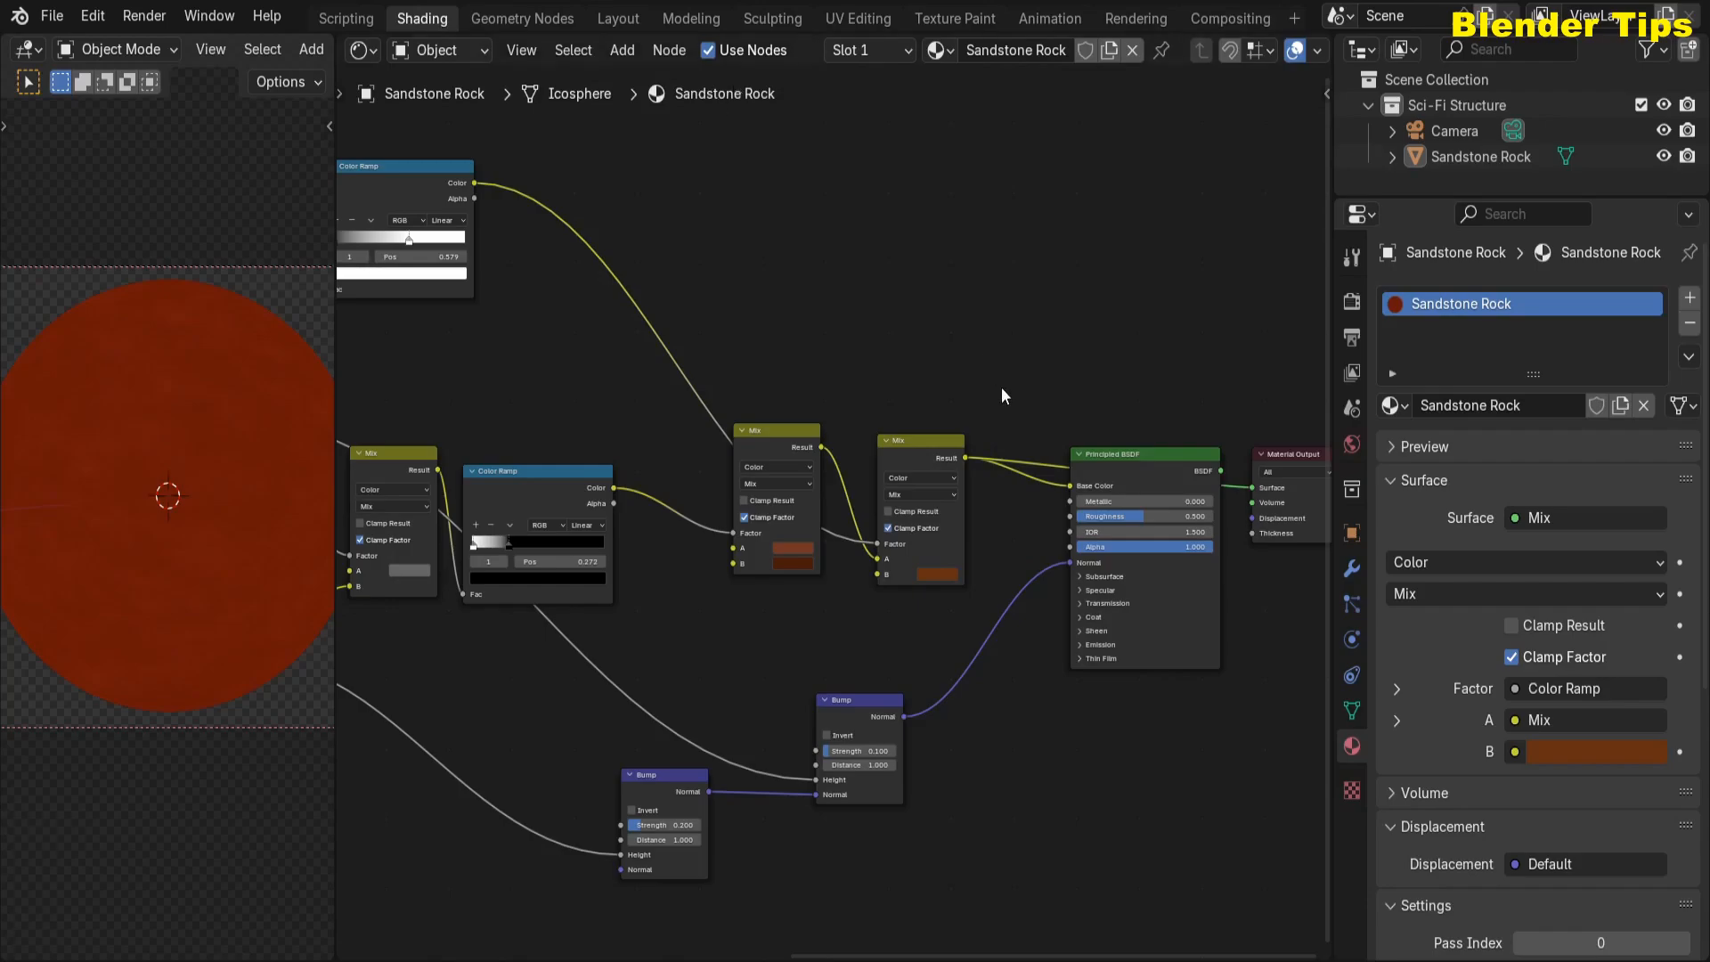
left_click(1131, 462, "ctrl+shift")
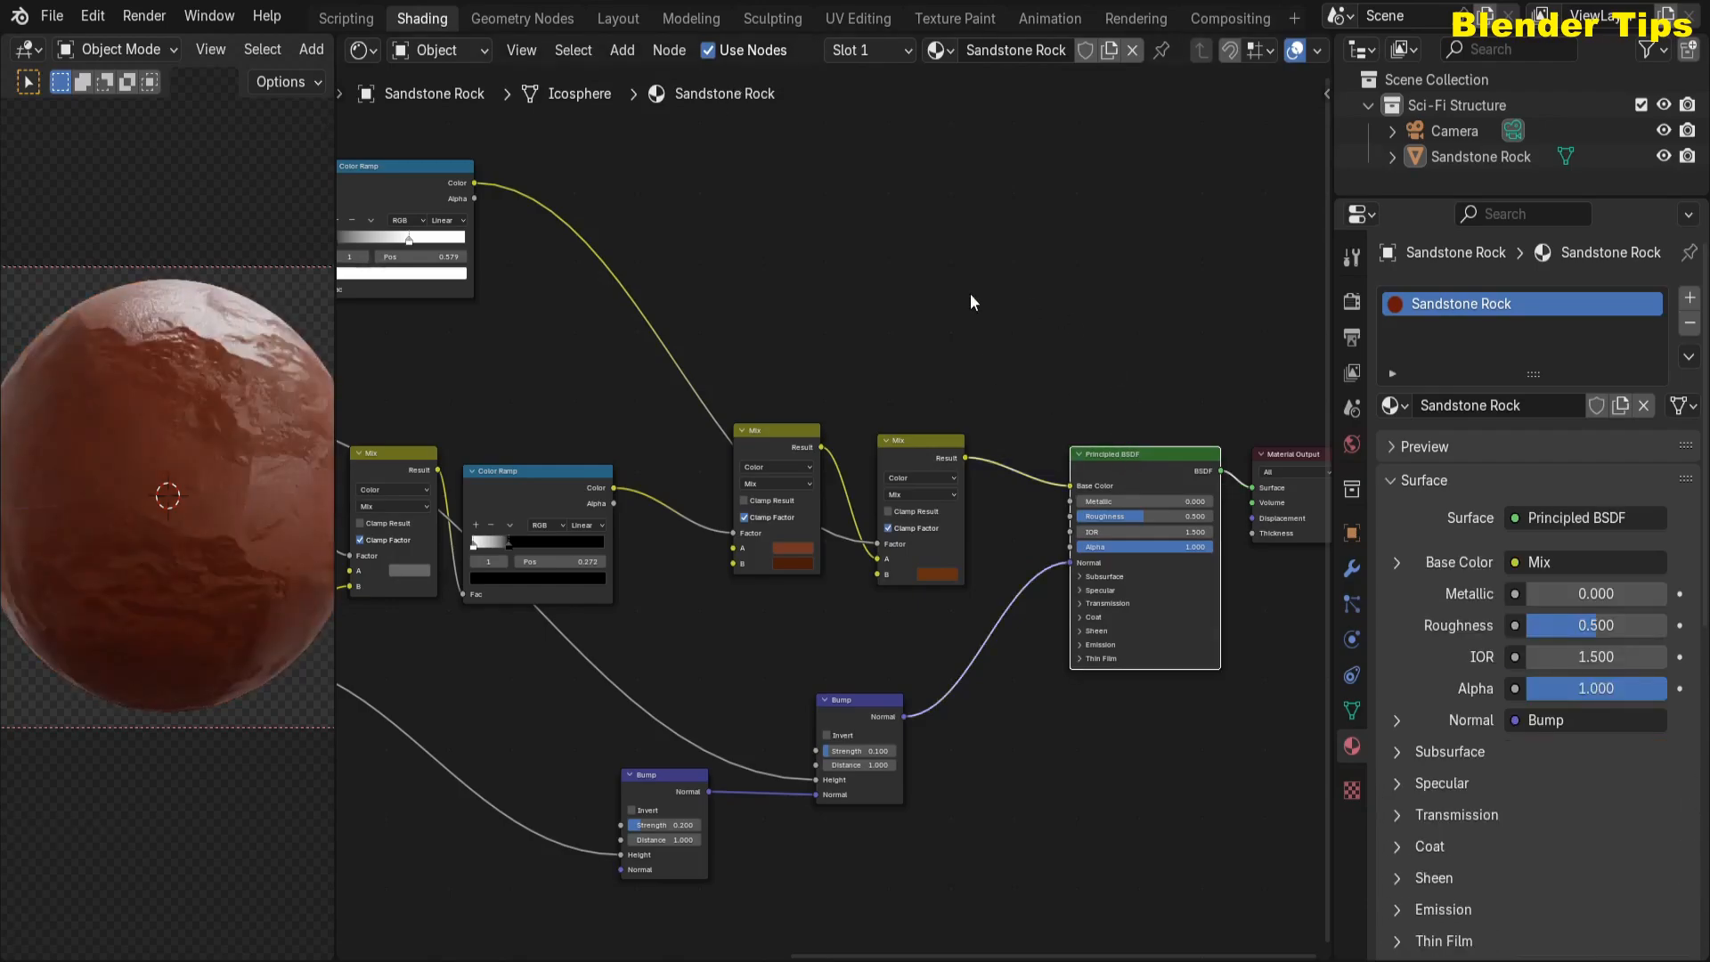
scroll(831, 495, "down", 2)
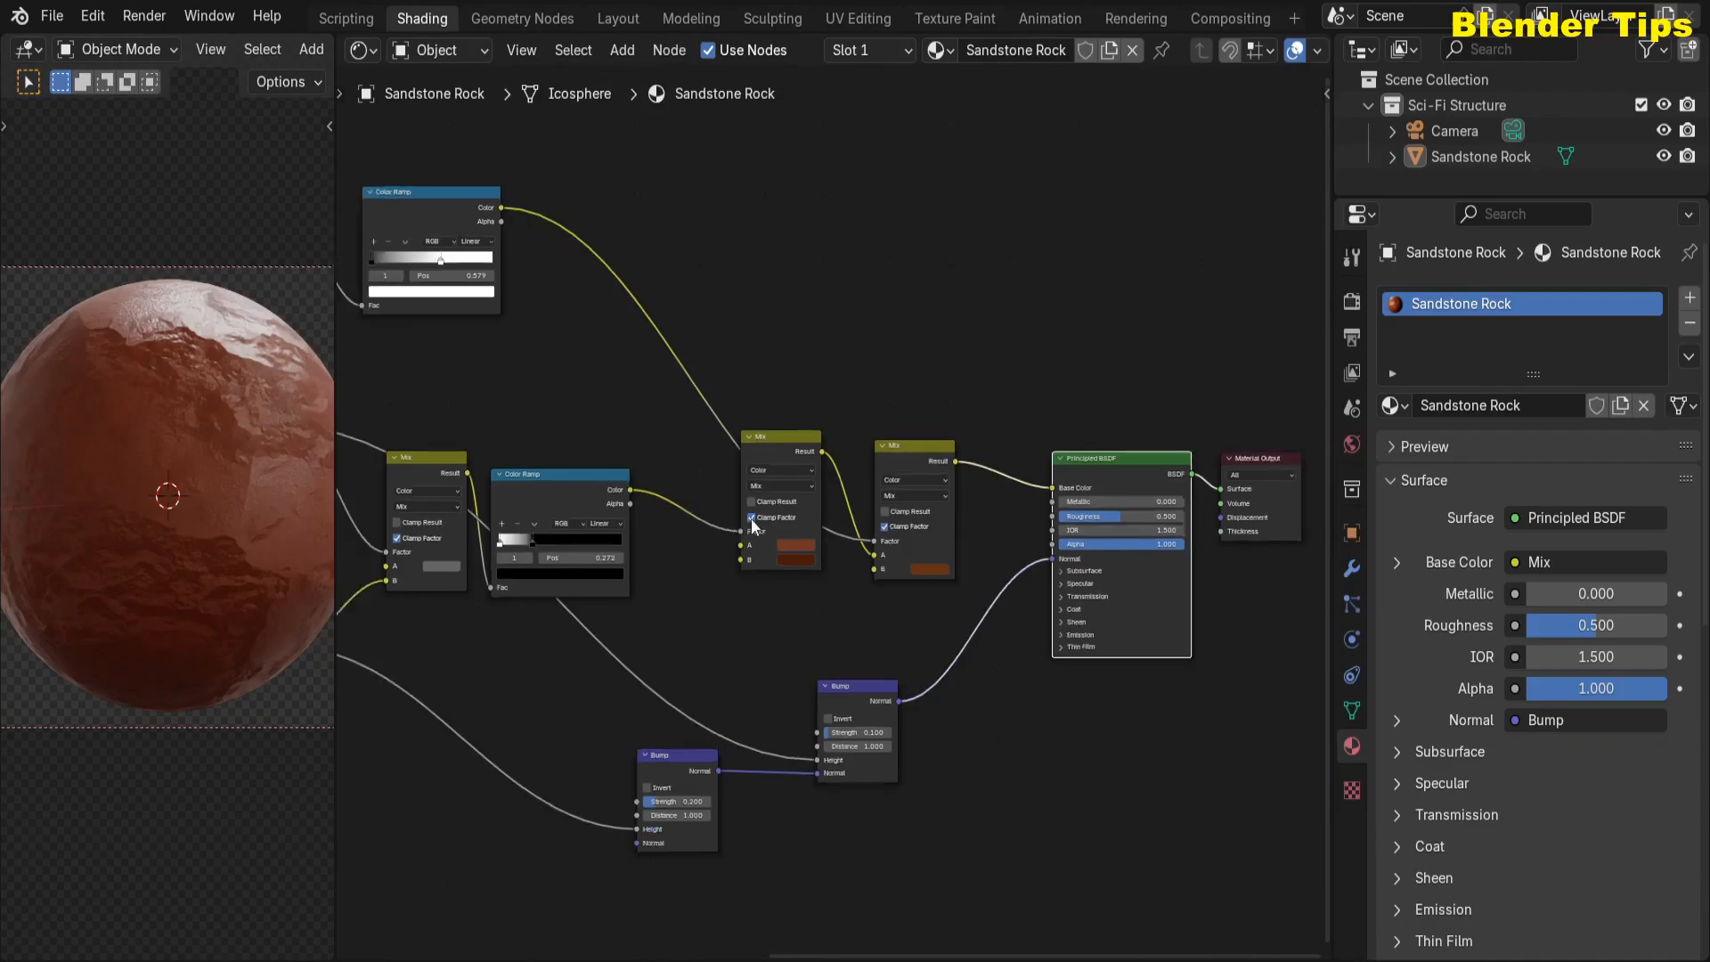
middle_click_drag(546, 742, 619, 579)
left_click_drag(552, 403, 664, 595)
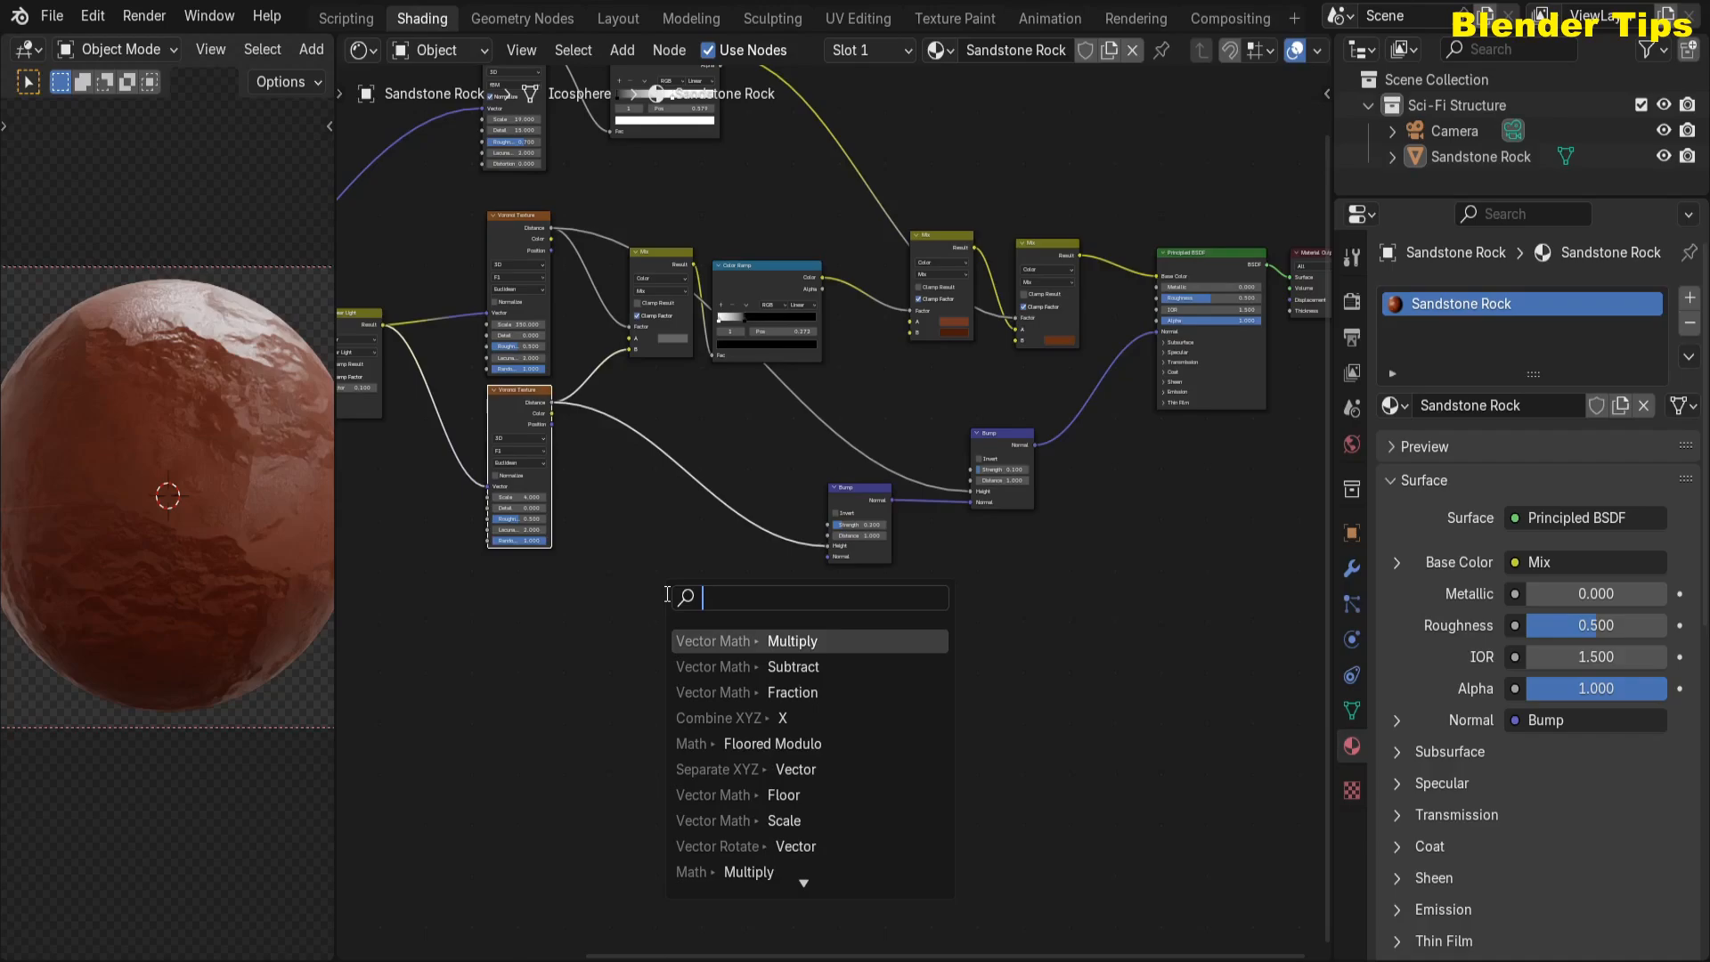
type("col")
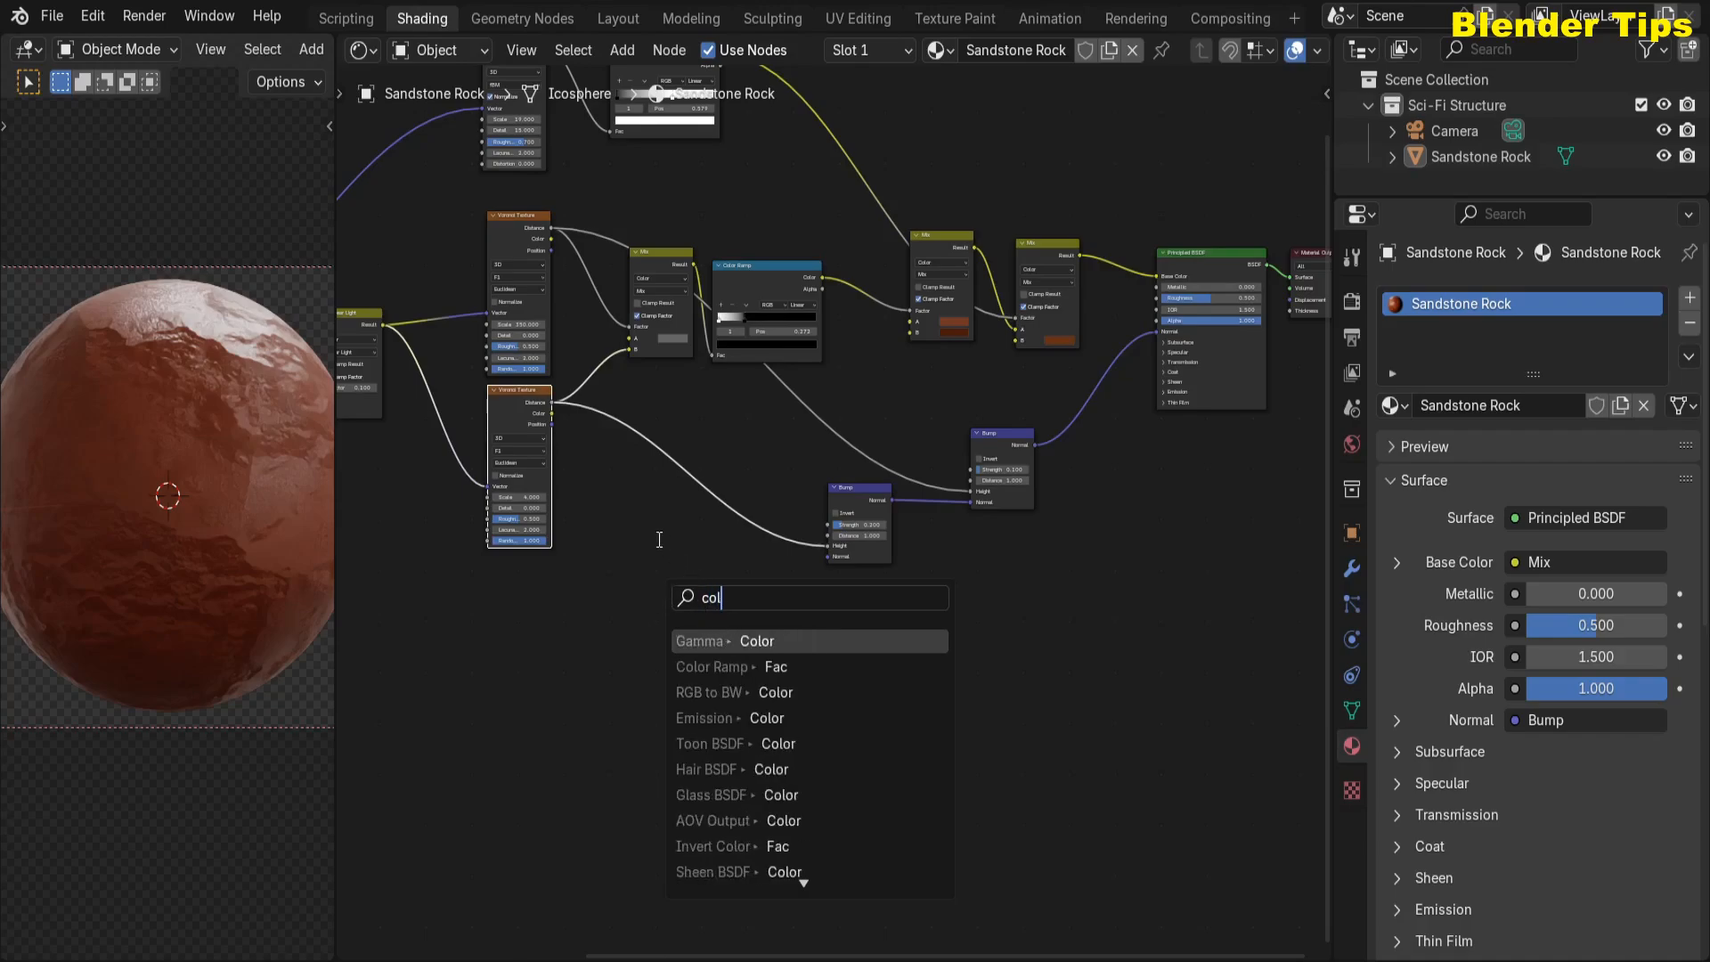
key("Escape")
- Add a Color Ramp below the Bump nodes, feed its Fac from the lower Voronoi Texture's Distance output, and preview it on the sphere
key("shift+a")
type("col")
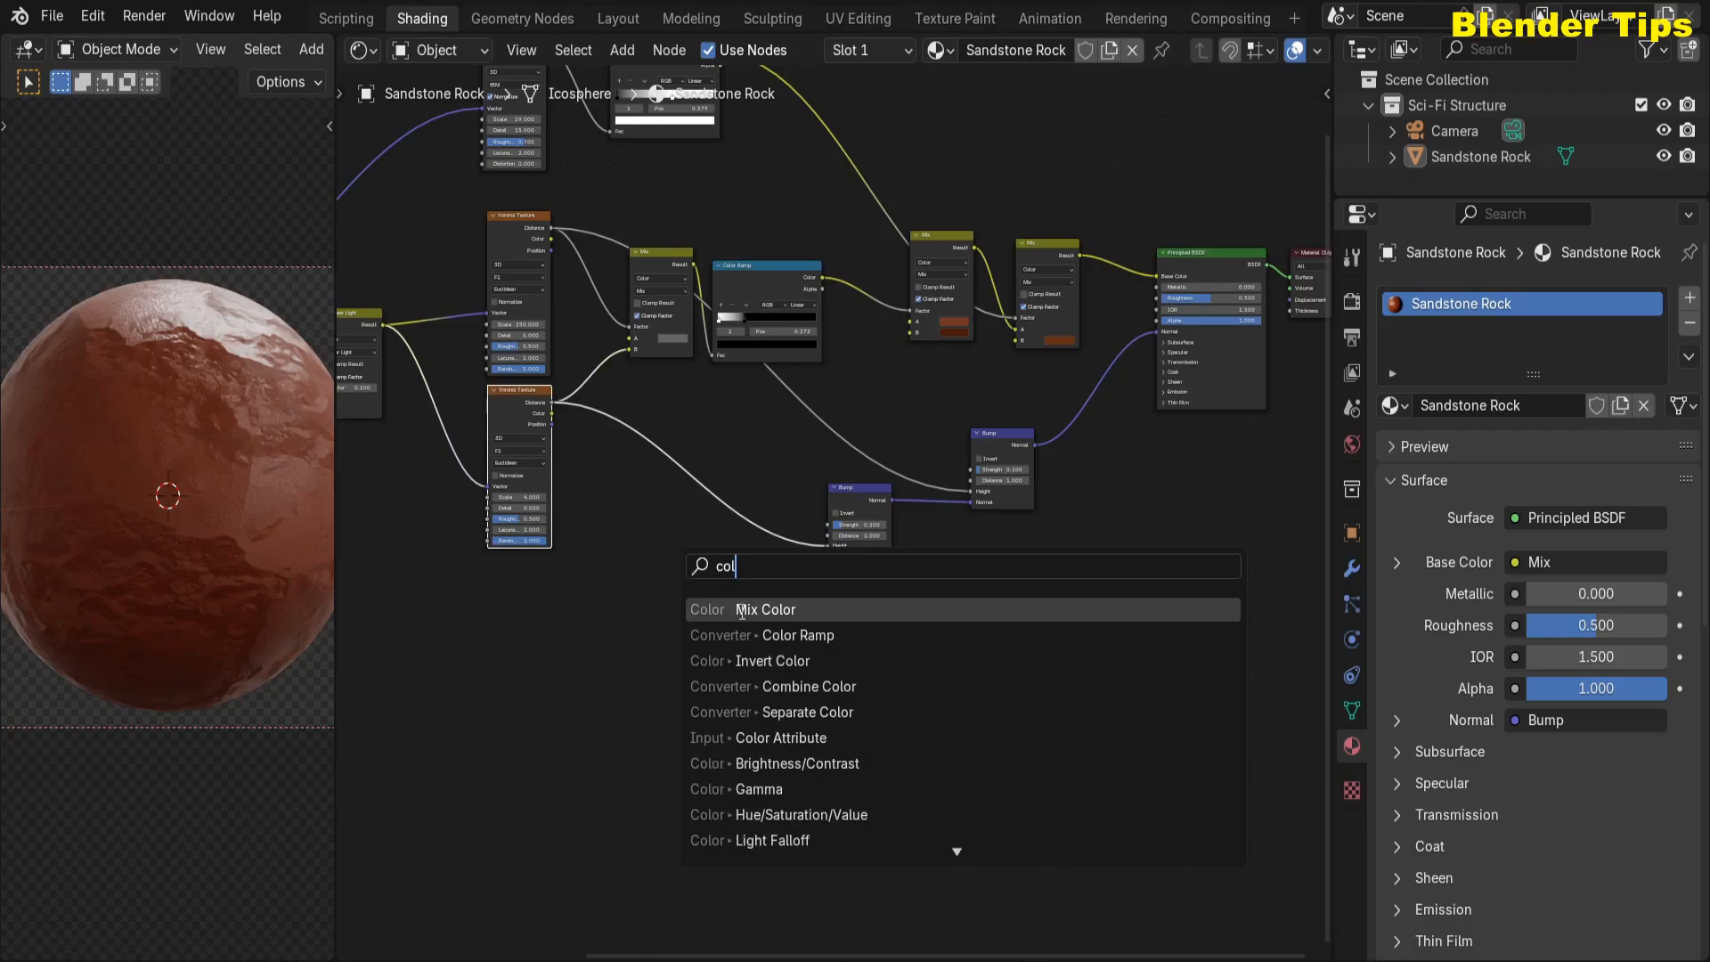
key("Down")
key("Return")
left_click(646, 571)
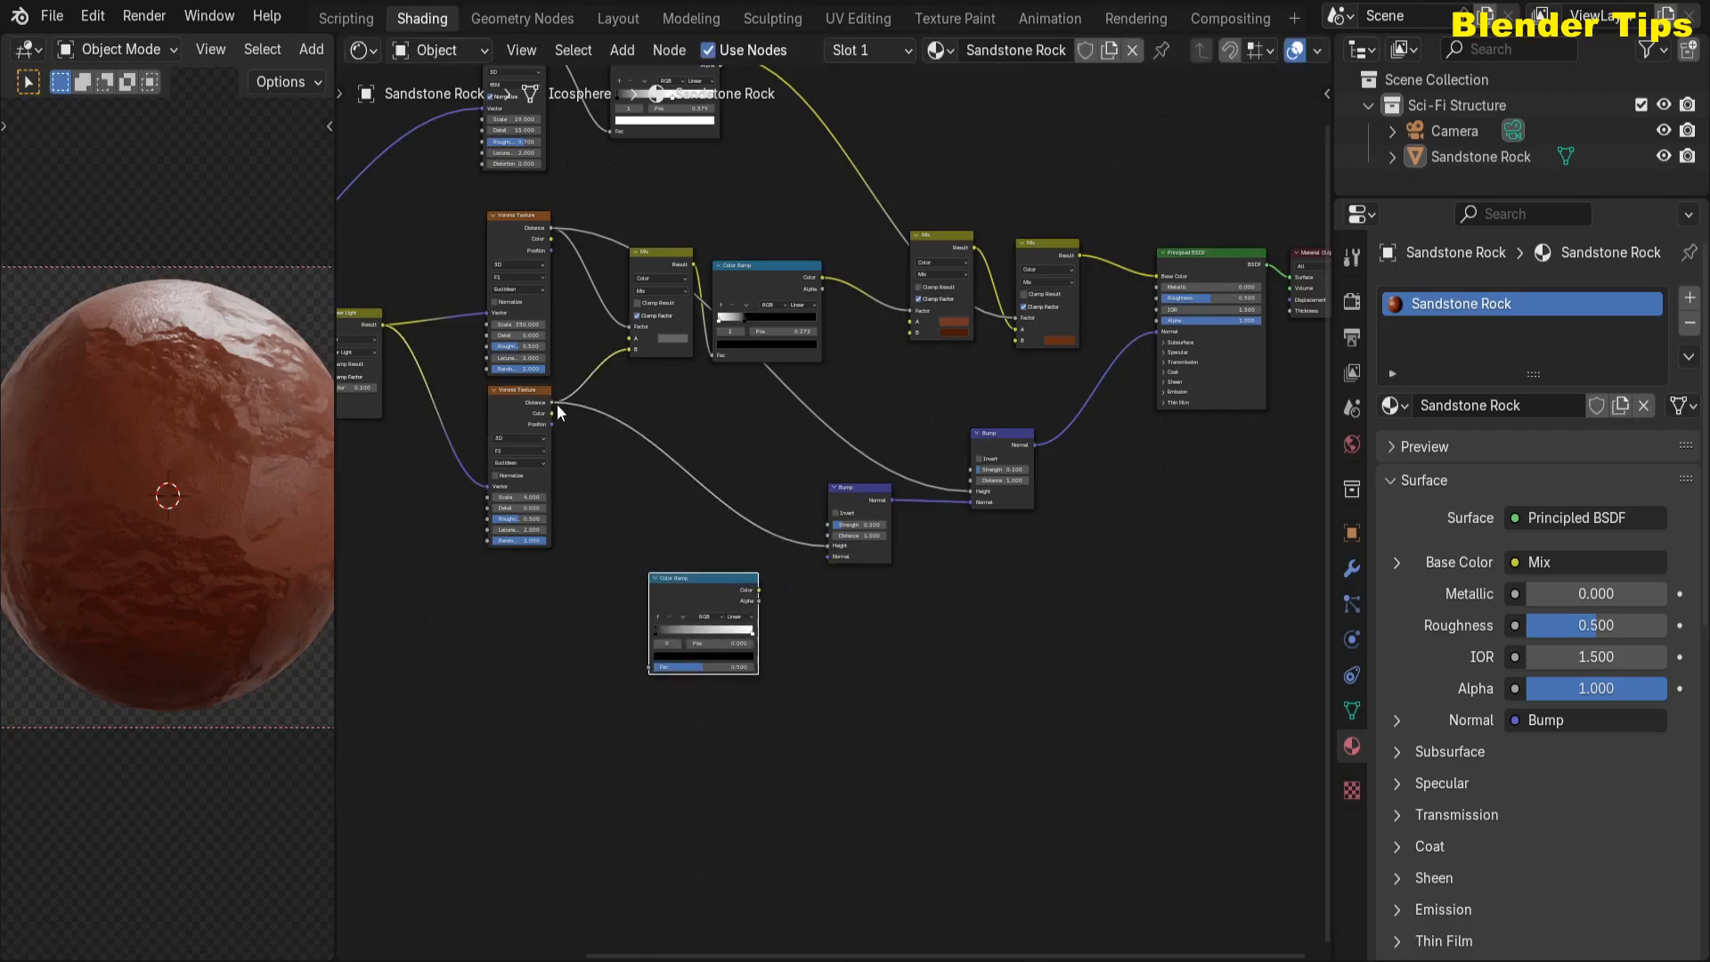
left_click_drag(554, 403, 644, 655)
scroll(819, 655, "up", 3)
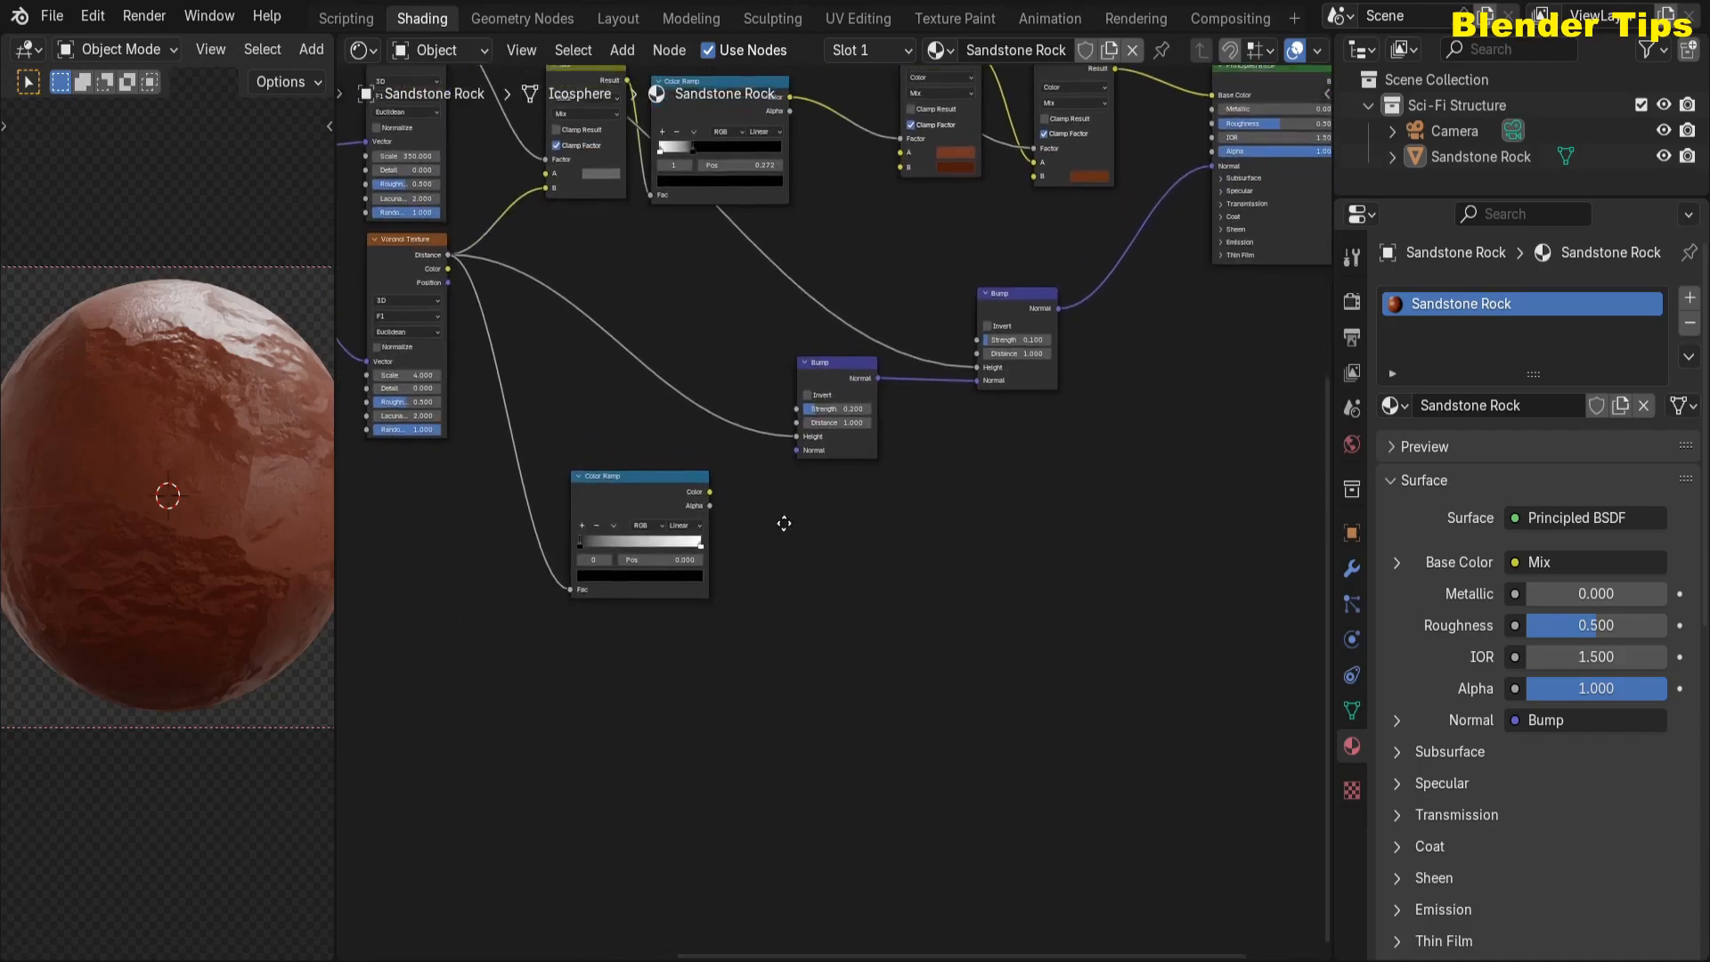
middle_click_drag(713, 540, 947, 579)
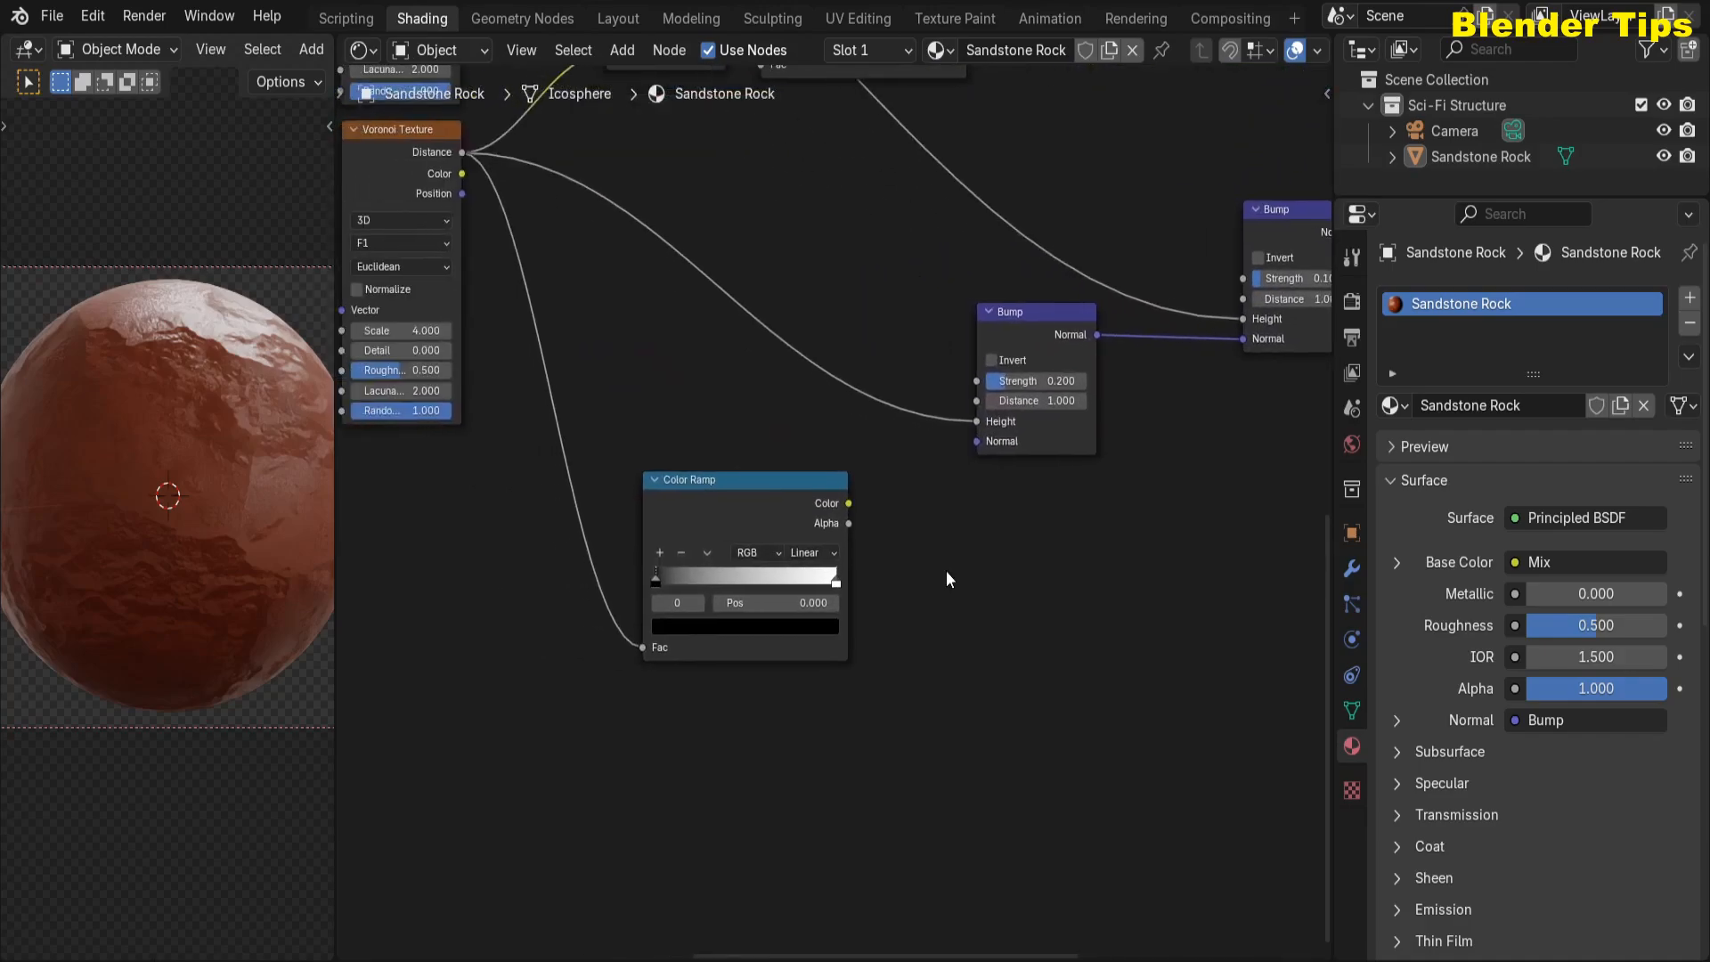
left_click(741, 504, "ctrl+shift")
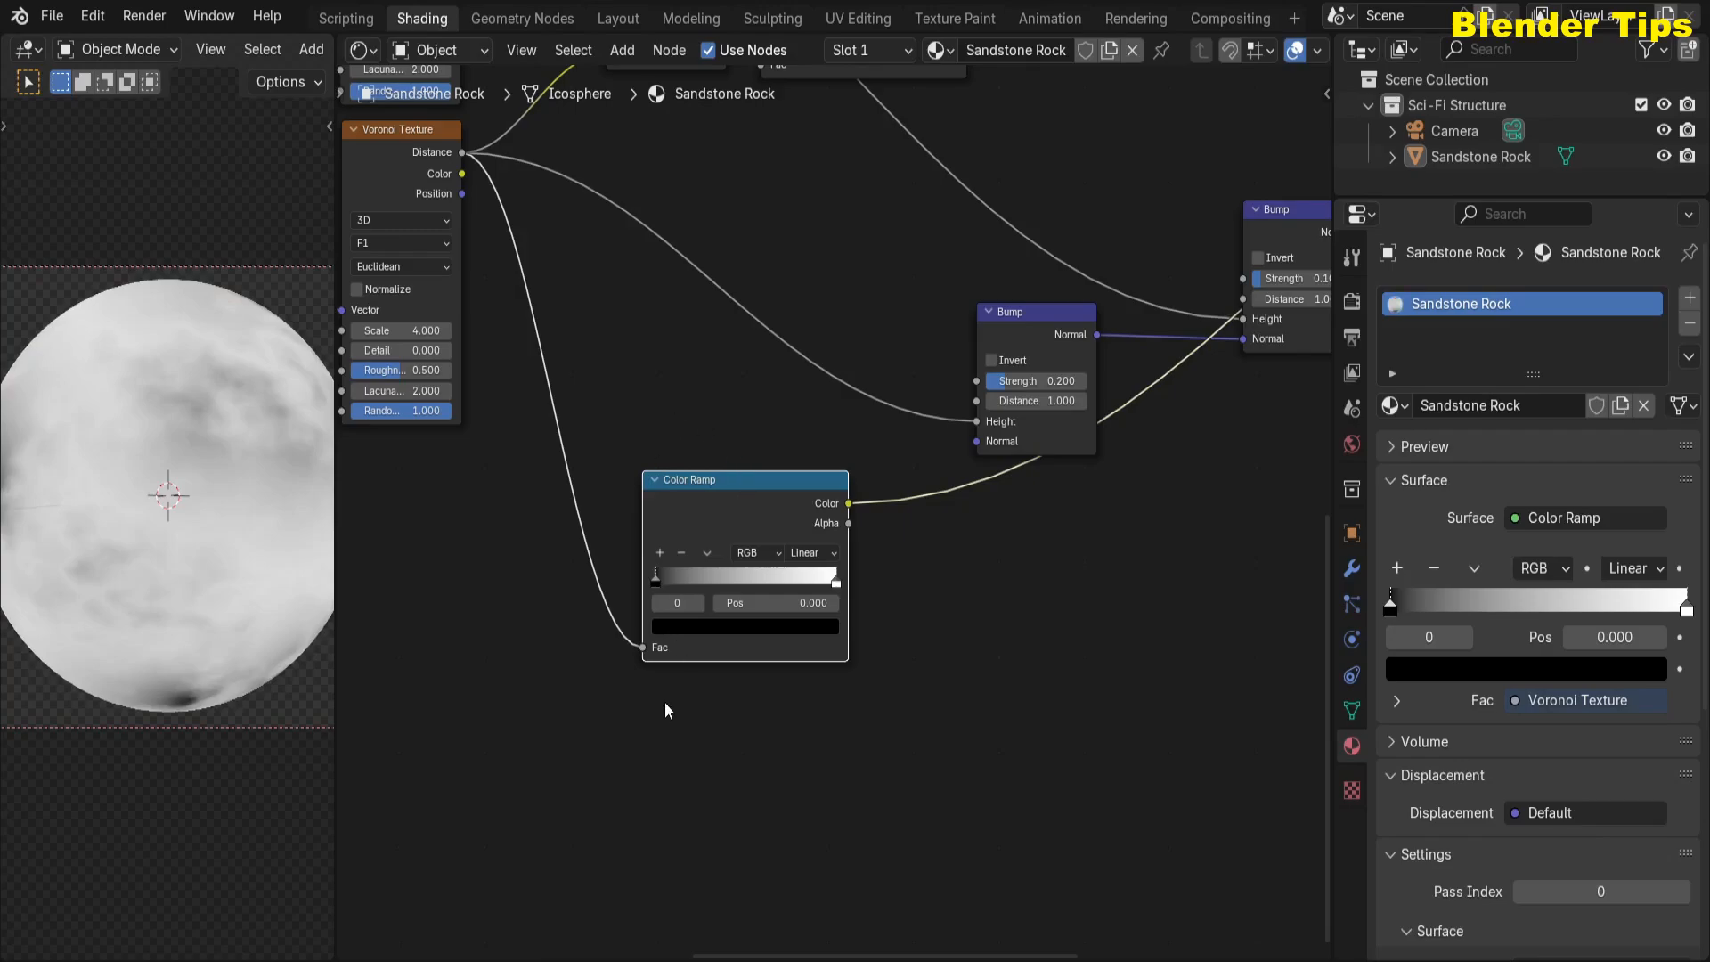
middle_click_drag(696, 706, 750, 652)
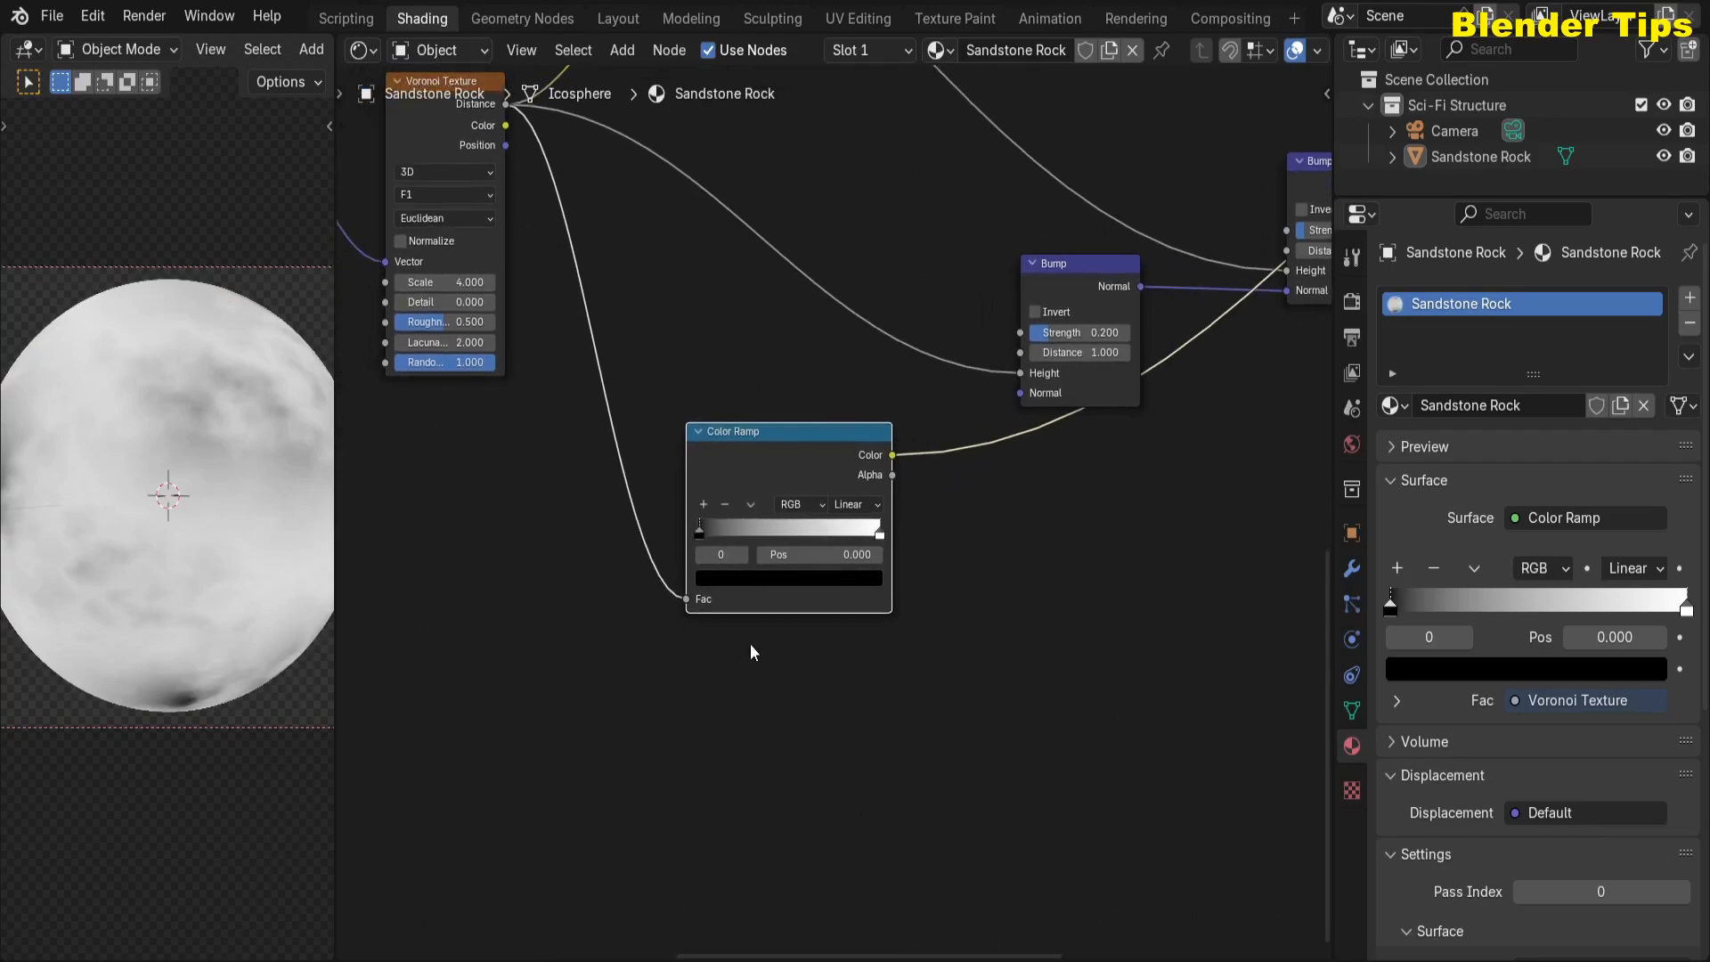
- Add a middle stop to the new Color Ramp and place the black, grey and white stops at about 0.052, 0.172 and 0.300
left_click(702, 504)
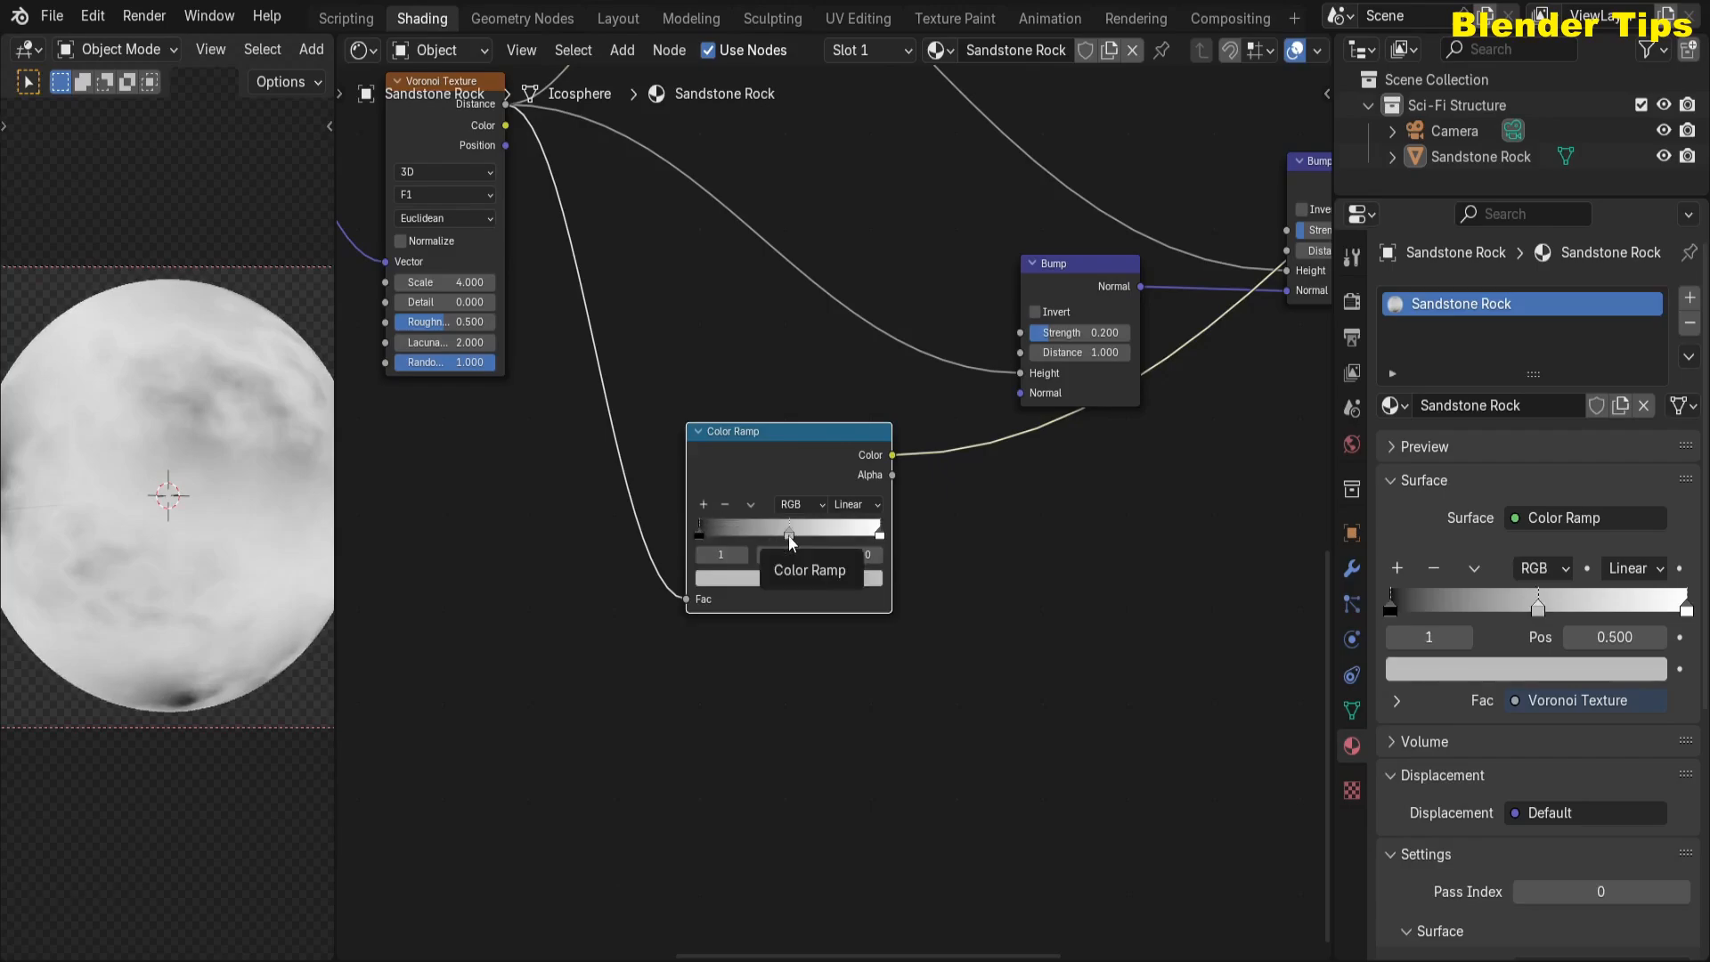
scroll(788, 536, "up", 3)
left_click_drag(602, 548, 619, 548)
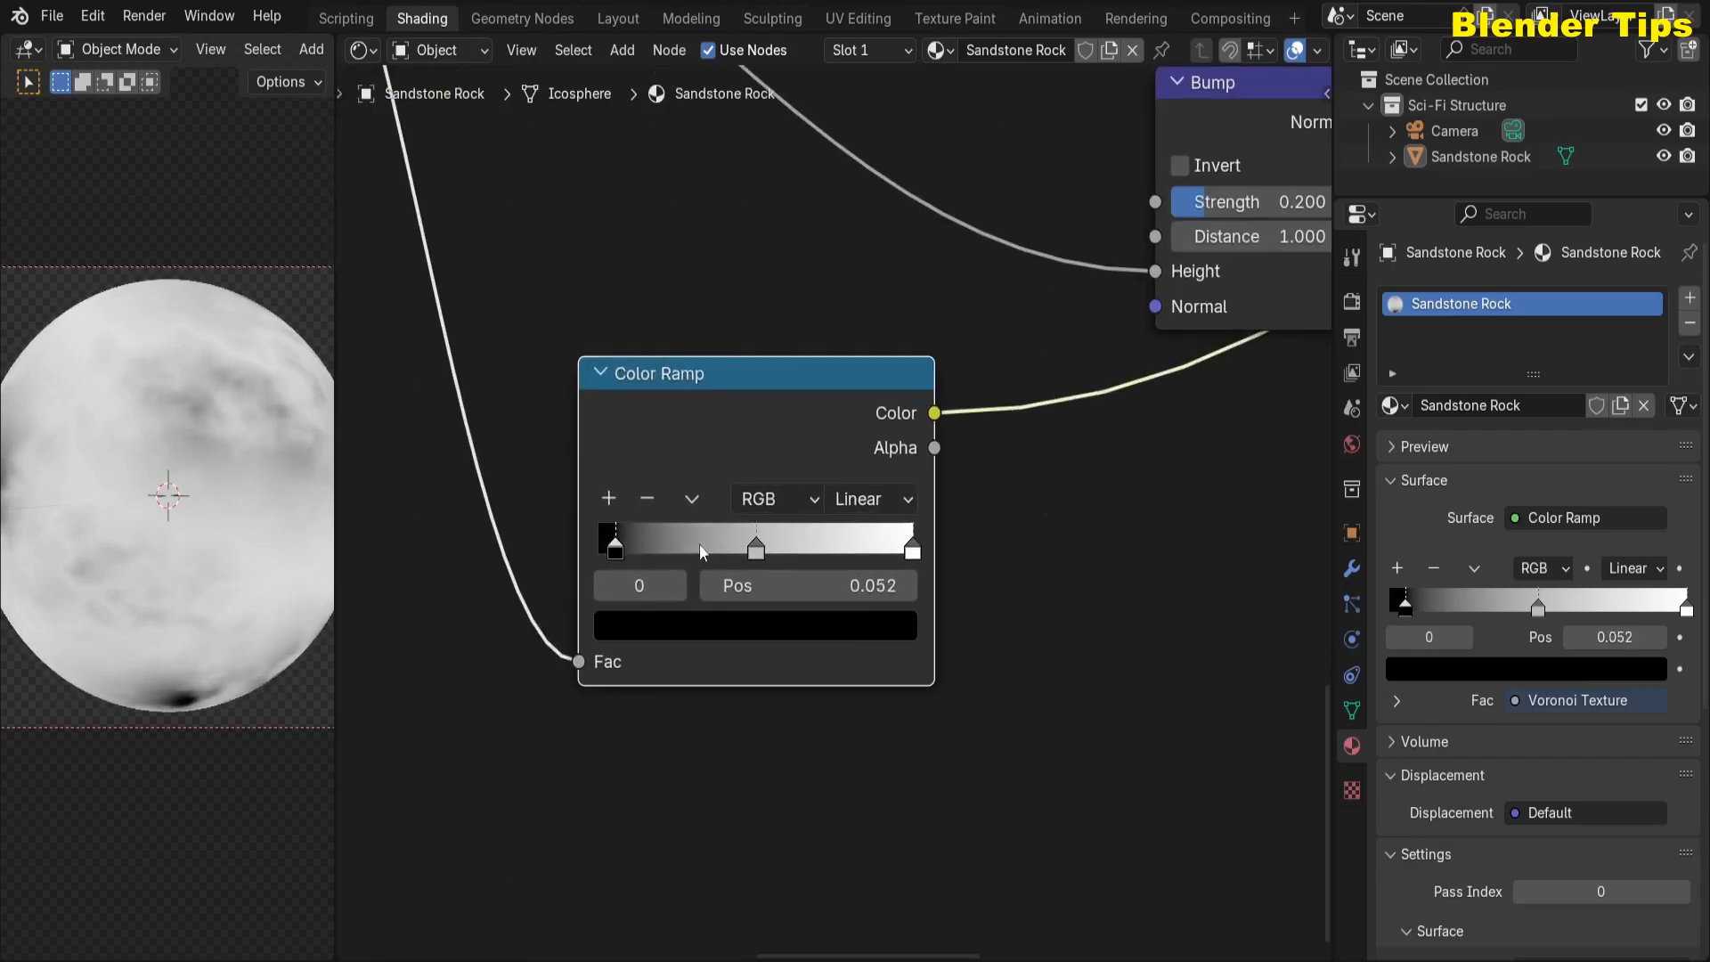
left_click(757, 549)
left_click_drag(756, 548, 638, 547)
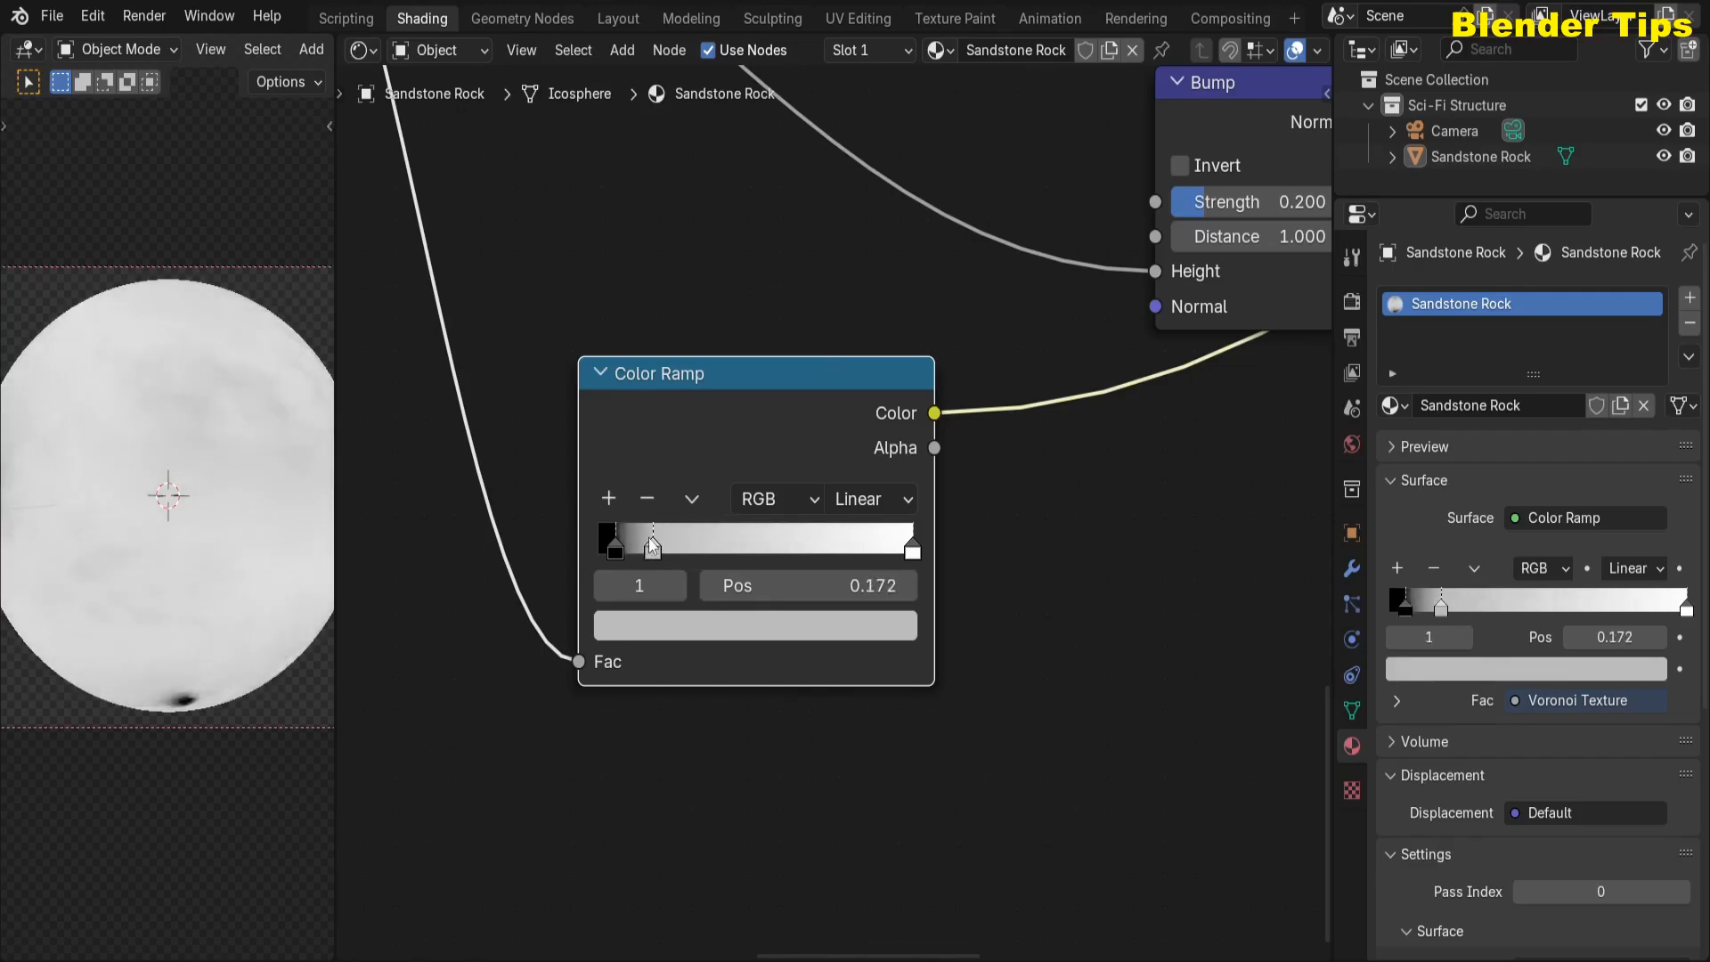
left_click_drag(885, 547, 685, 557)
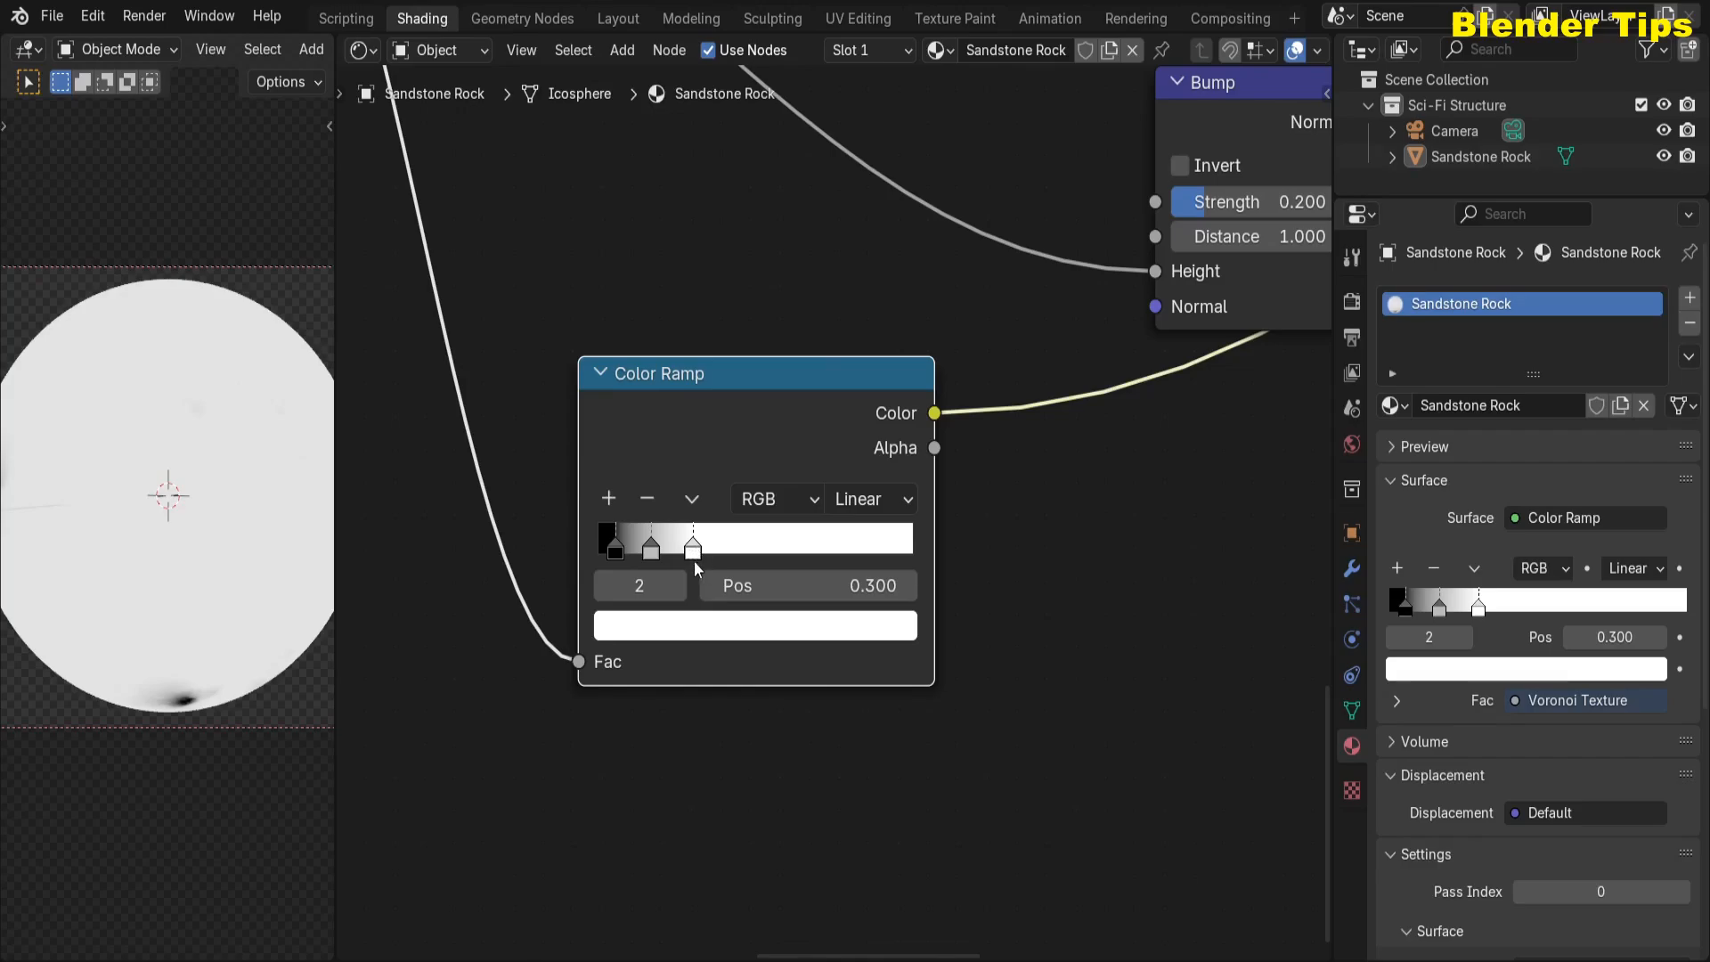
- Darken the Color Ramp's last stop to near black with a Value of 0.010
left_click(726, 627)
key("Escape")
left_click(748, 627)
left_click_drag(897, 122, 893, 370)
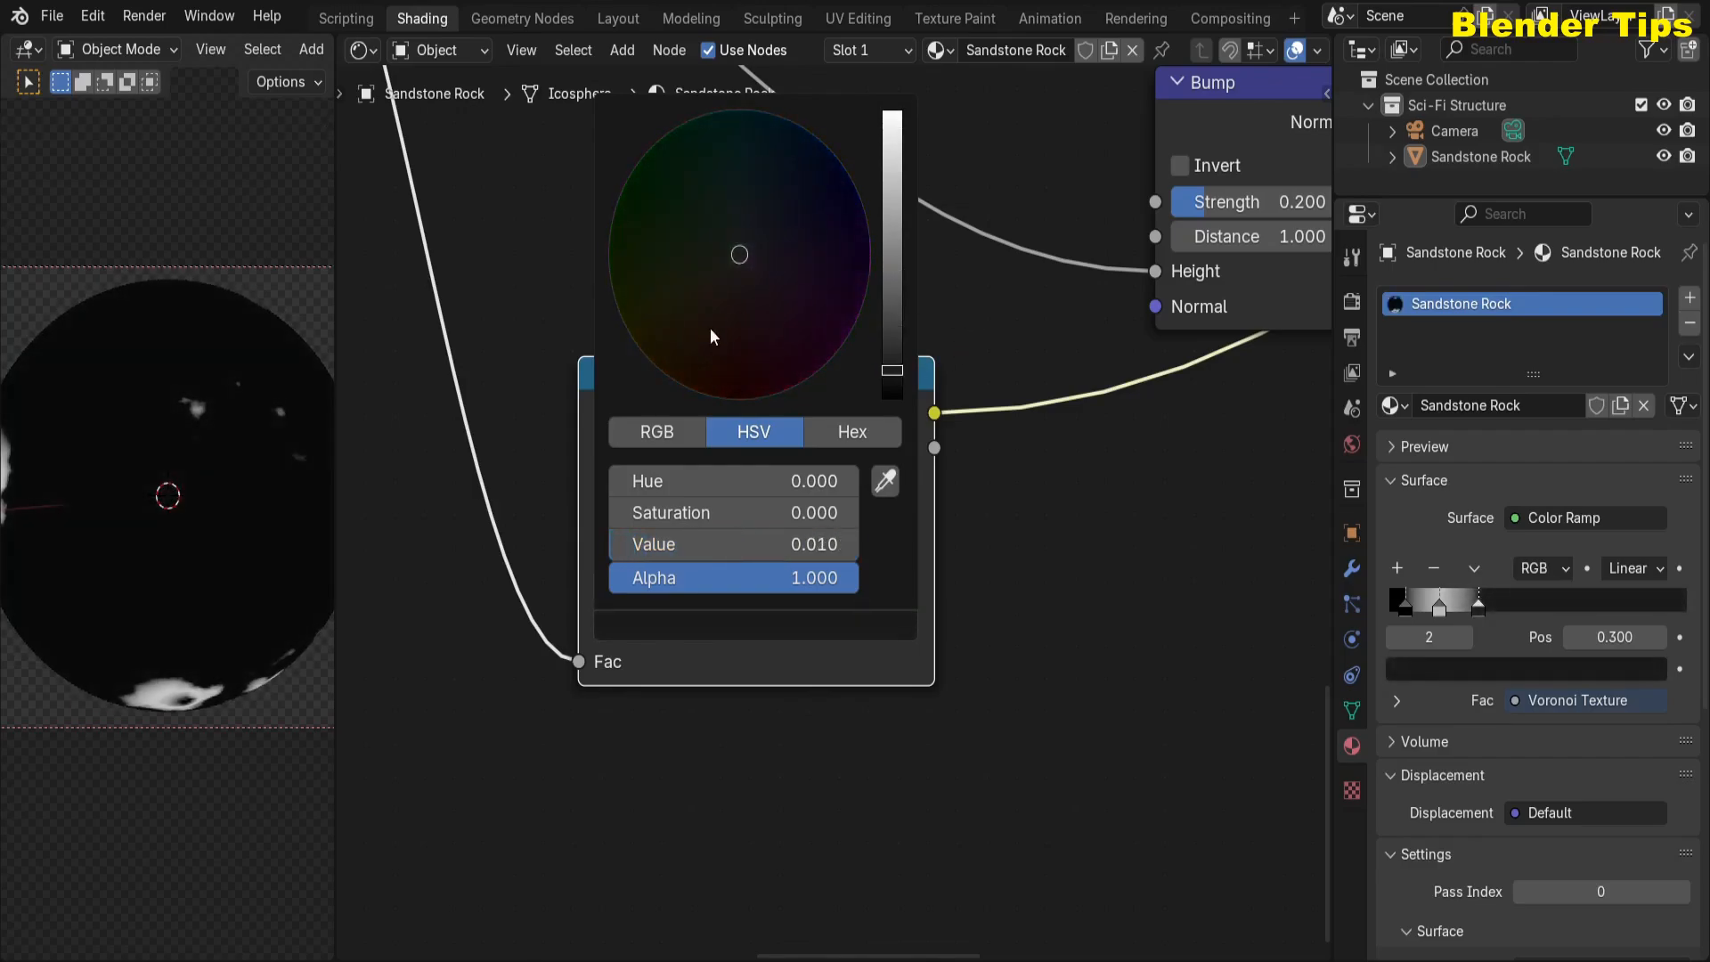
- Shift the Color Ramp's three stops slightly toward the end of the gradient, placing the last one at 0.386
scroll(561, 606, "up", 2)
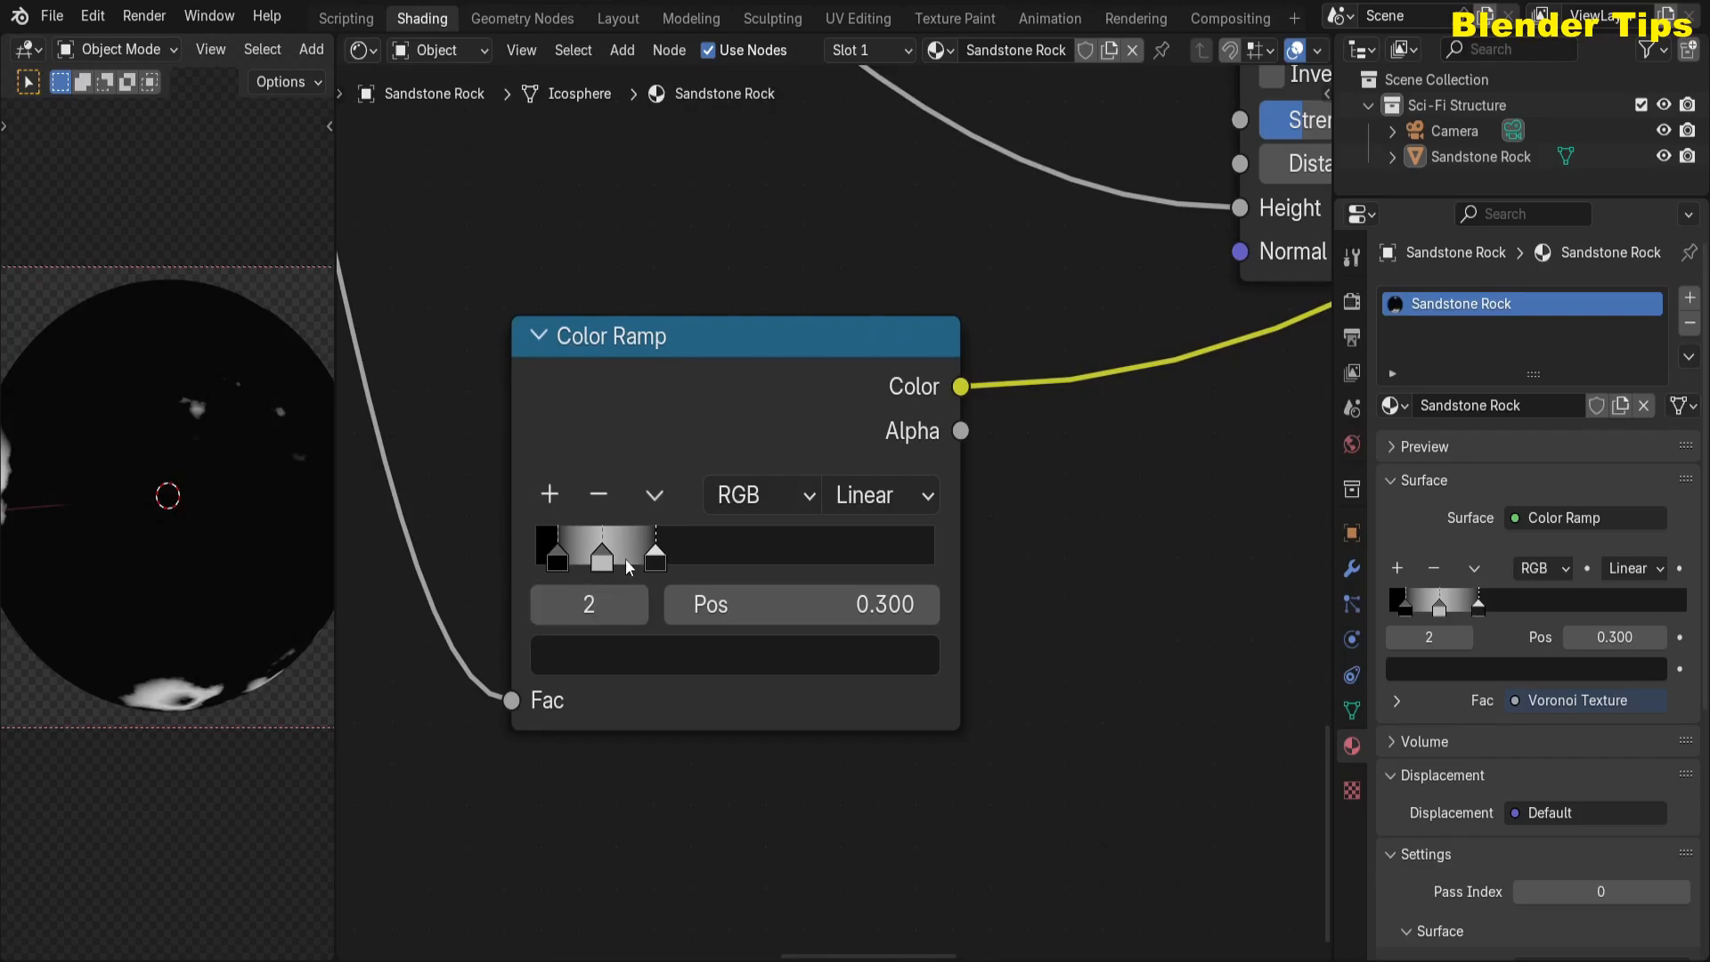
left_click_drag(650, 557, 565, 561)
left_click(686, 558)
left_click_drag(686, 558, 681, 558)
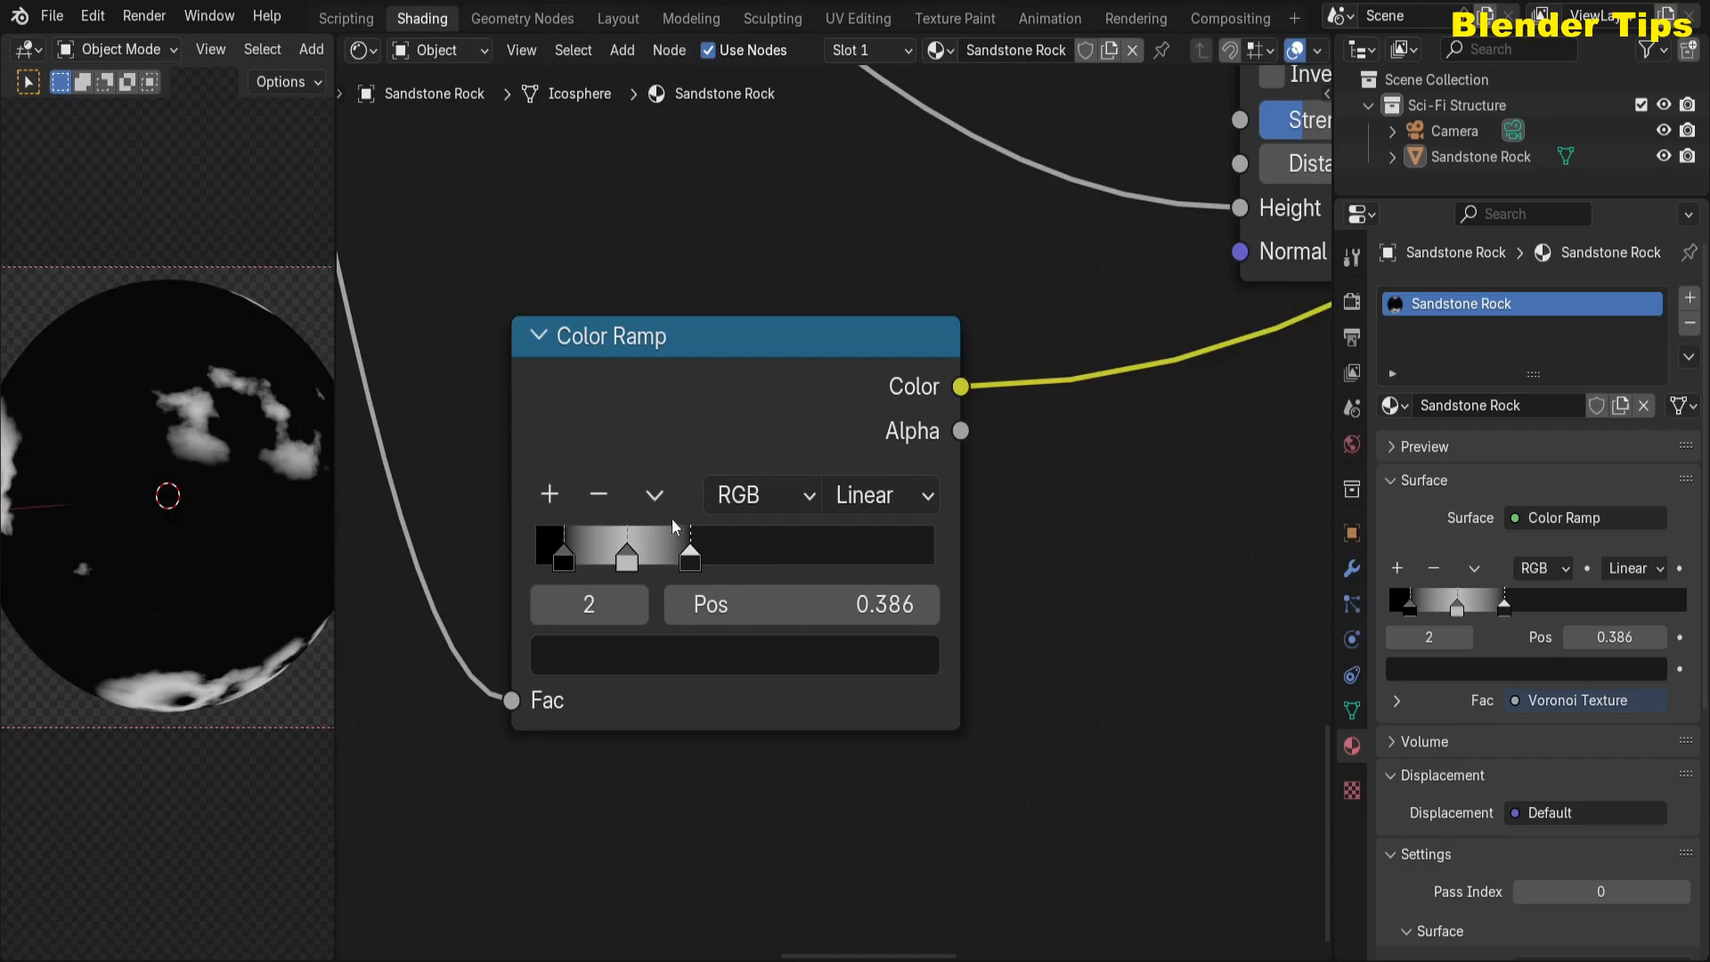
- Move the Principled BSDF and Material Output nodes farther from the Mix nodes to make room
scroll(1089, 605, "down", 4)
middle_click_drag(1167, 547, 672, 764)
left_click_drag(939, 538, 1080, 740)
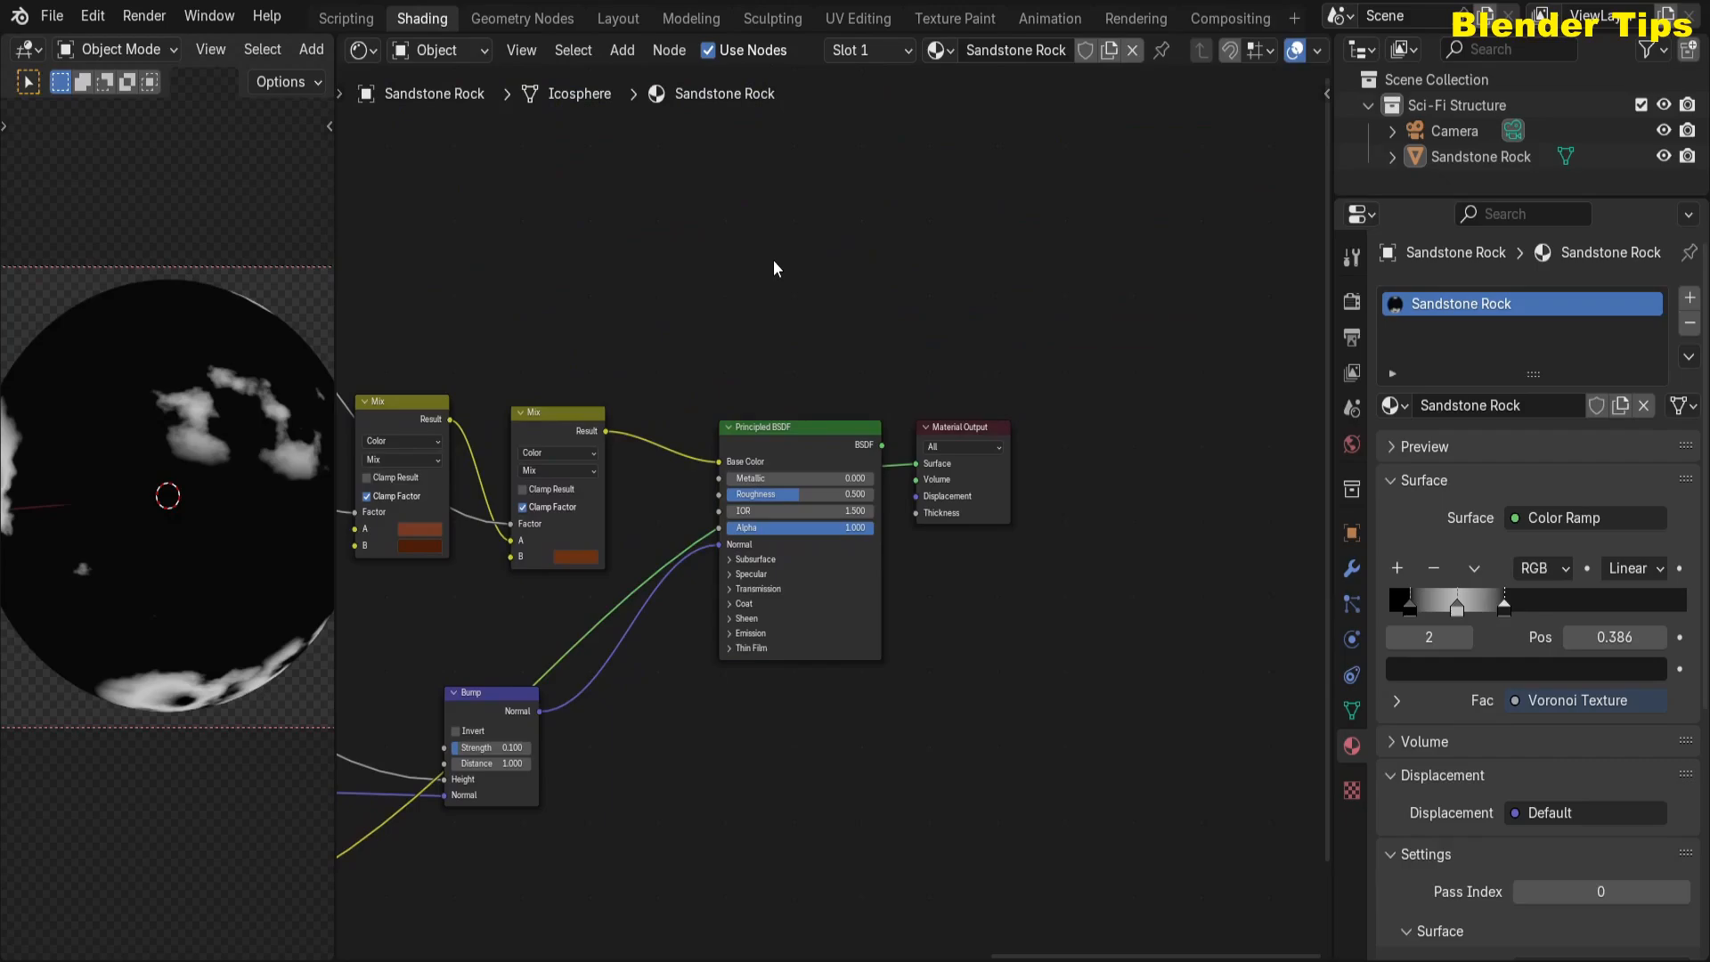
left_click_drag(775, 259, 1081, 692)
left_click_drag(789, 431, 1081, 447)
left_click(647, 556)
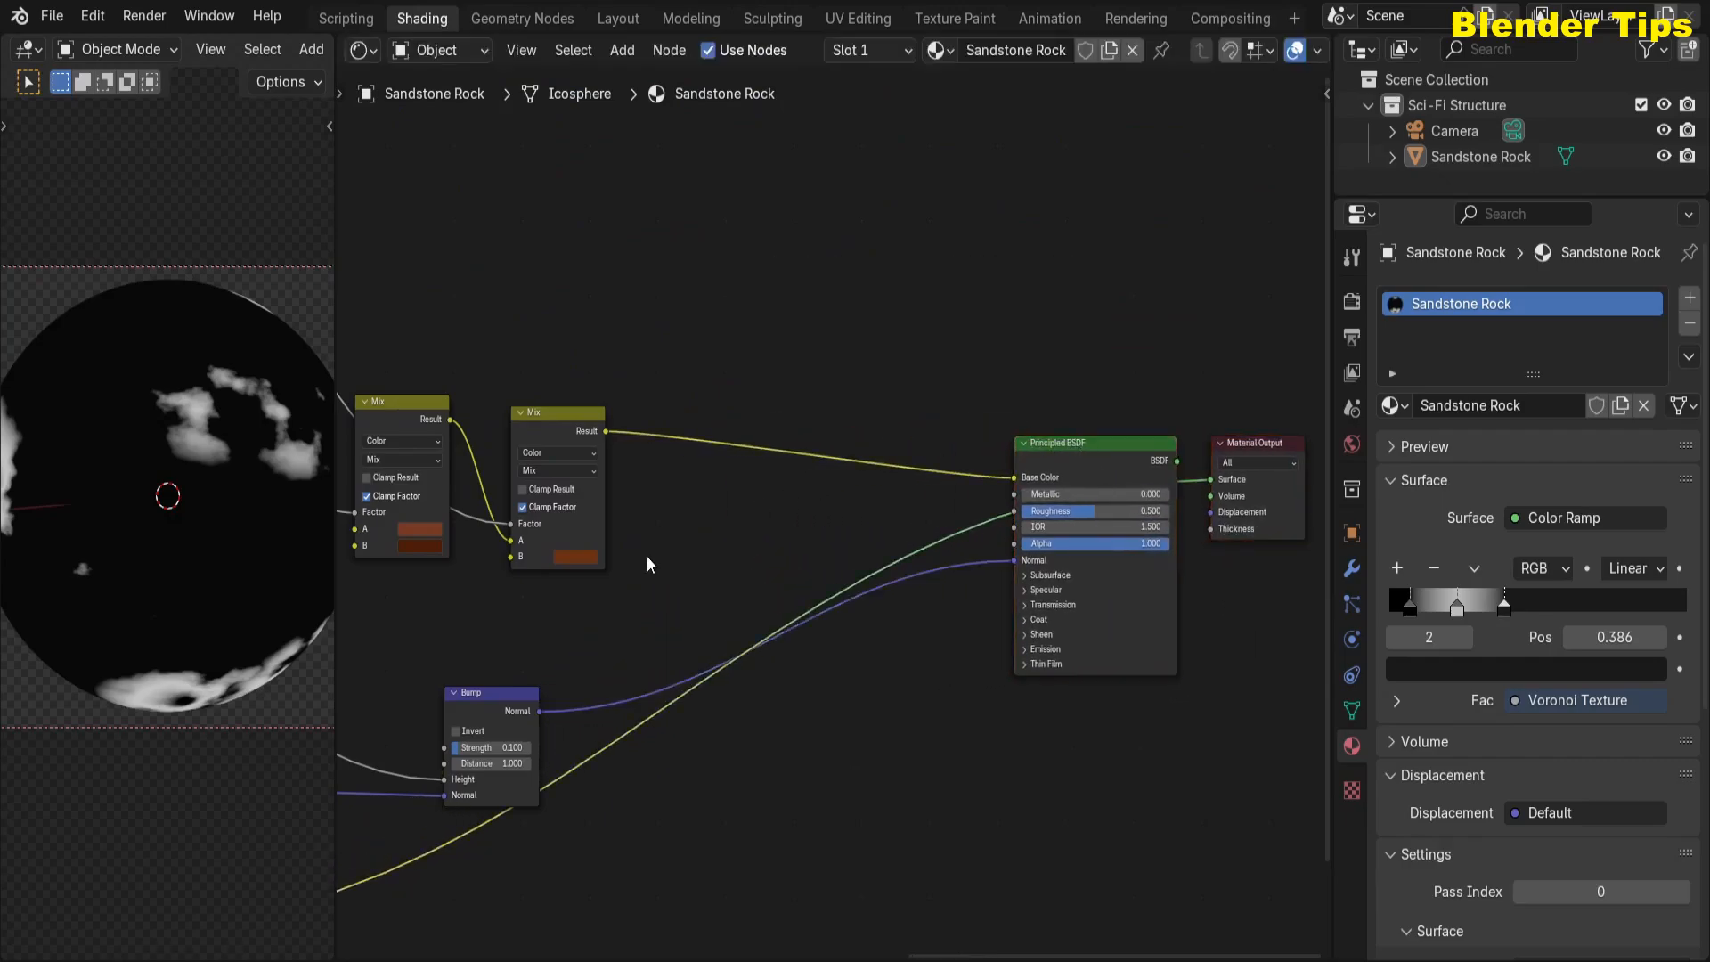
- Insert another color Mix node between the last Mix node and the Principled BSDF's Base Color input
scroll(708, 557, "up", 2)
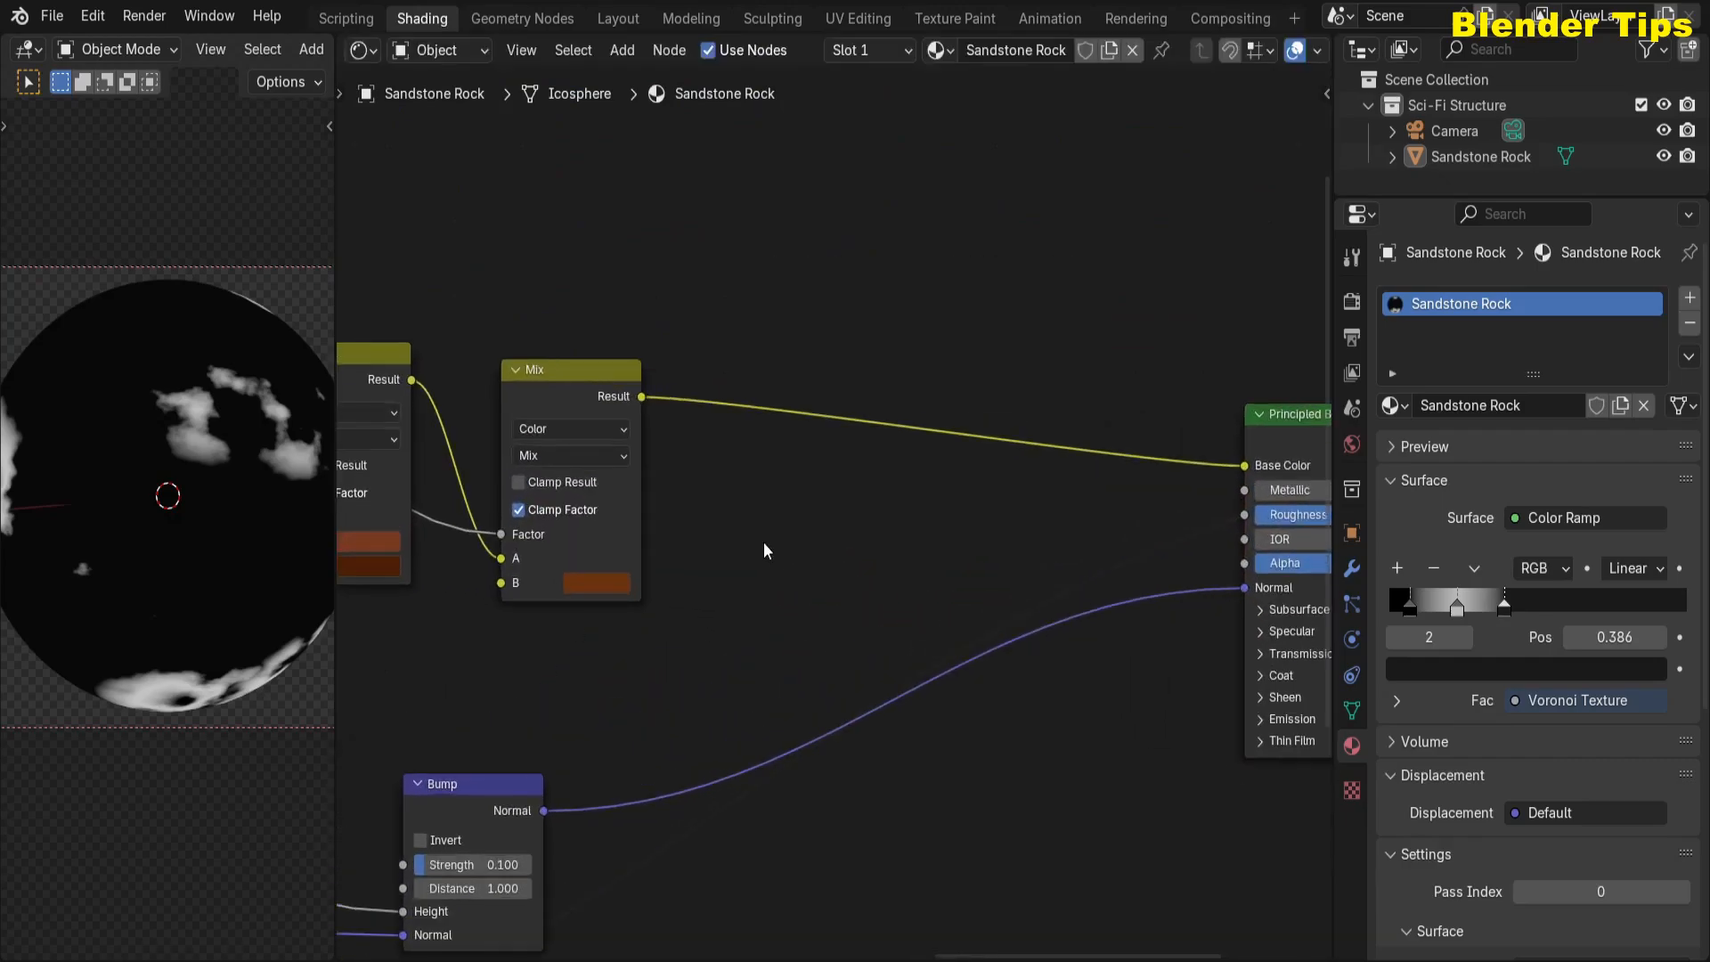
key("shift+a")
left_click(788, 504)
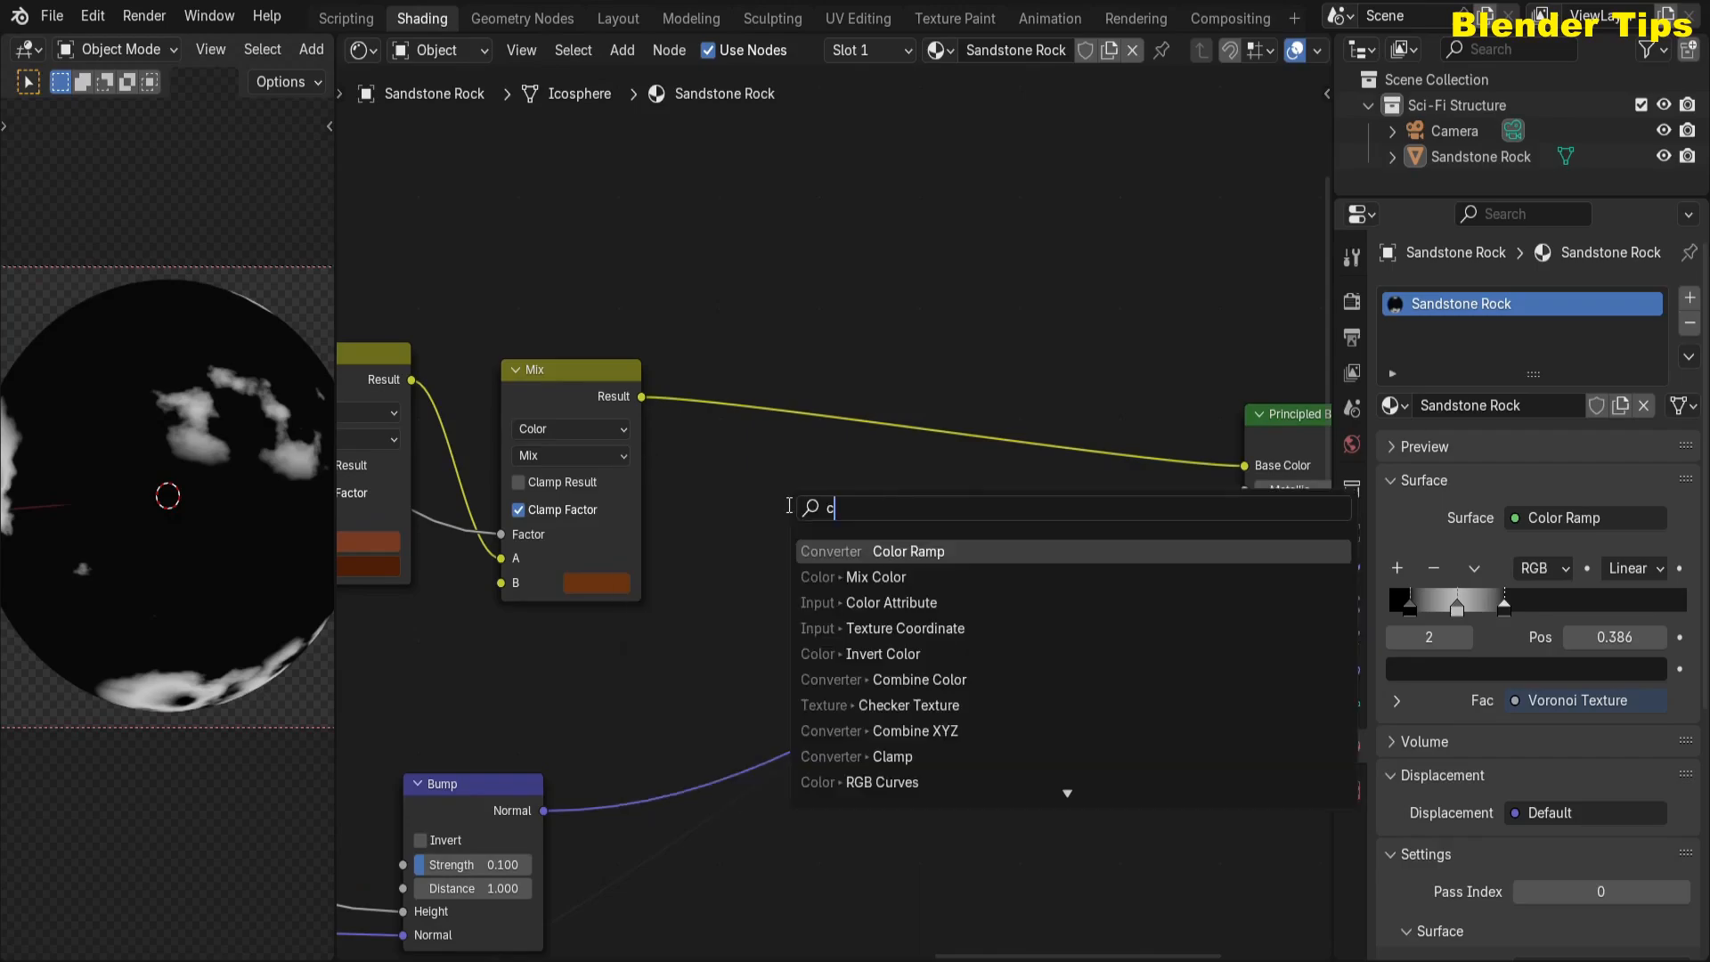
type("mix")
key("Return")
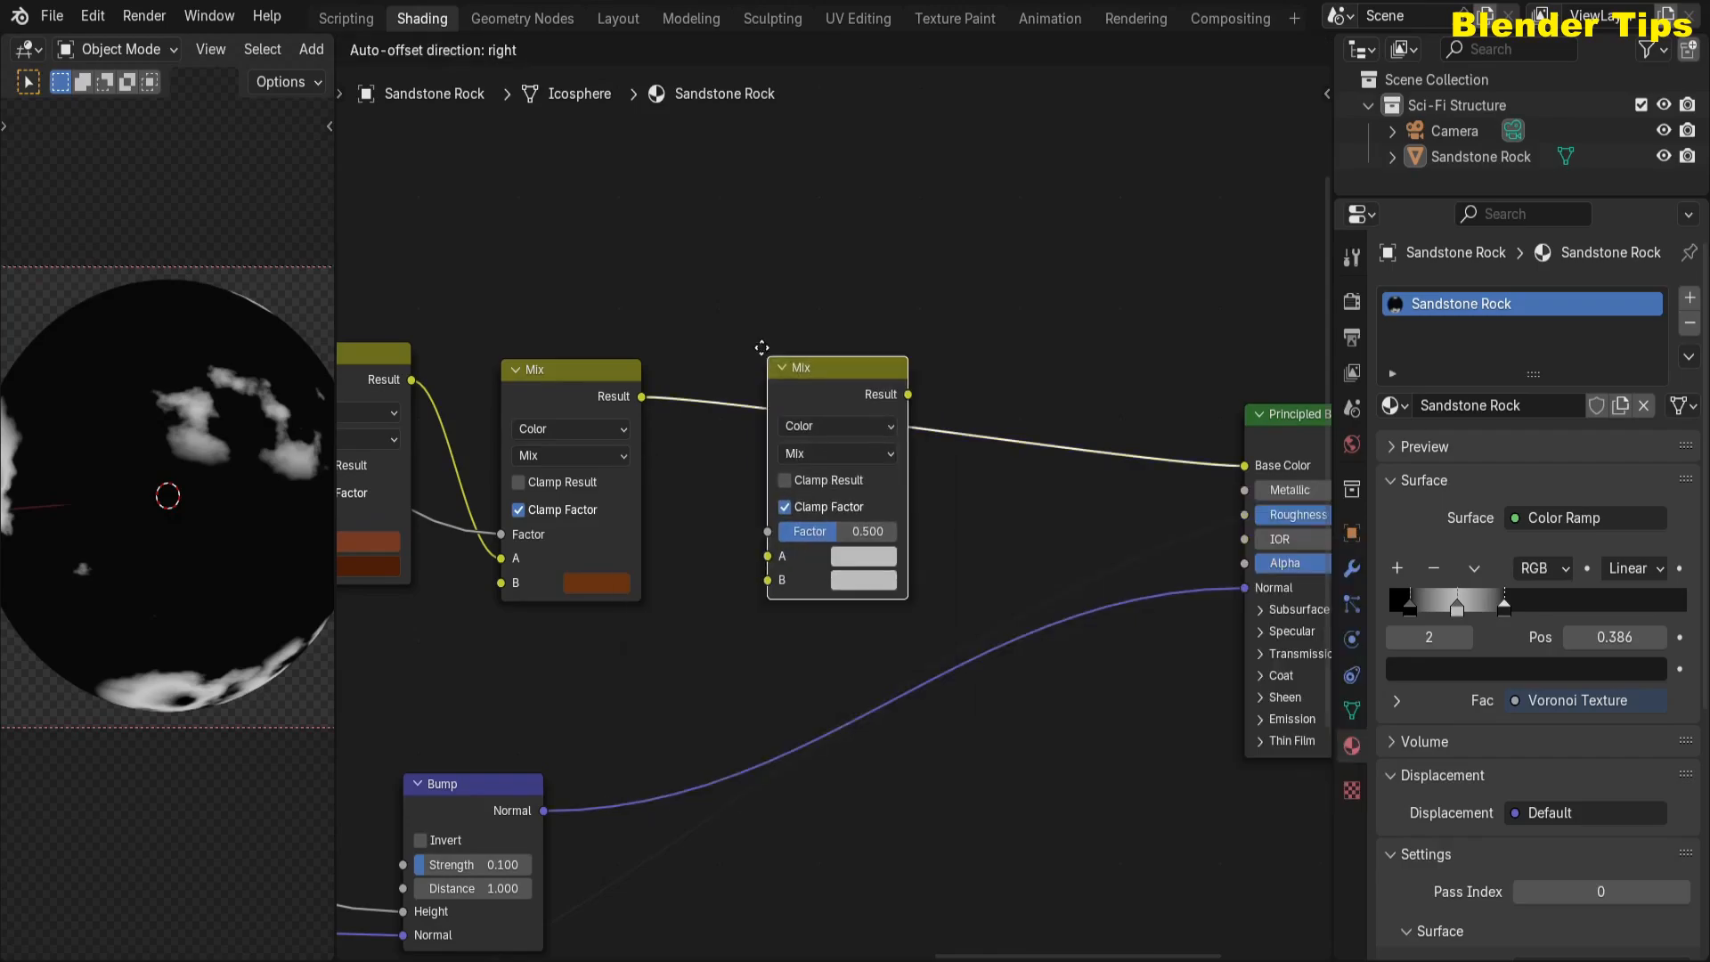
left_click(766, 419)
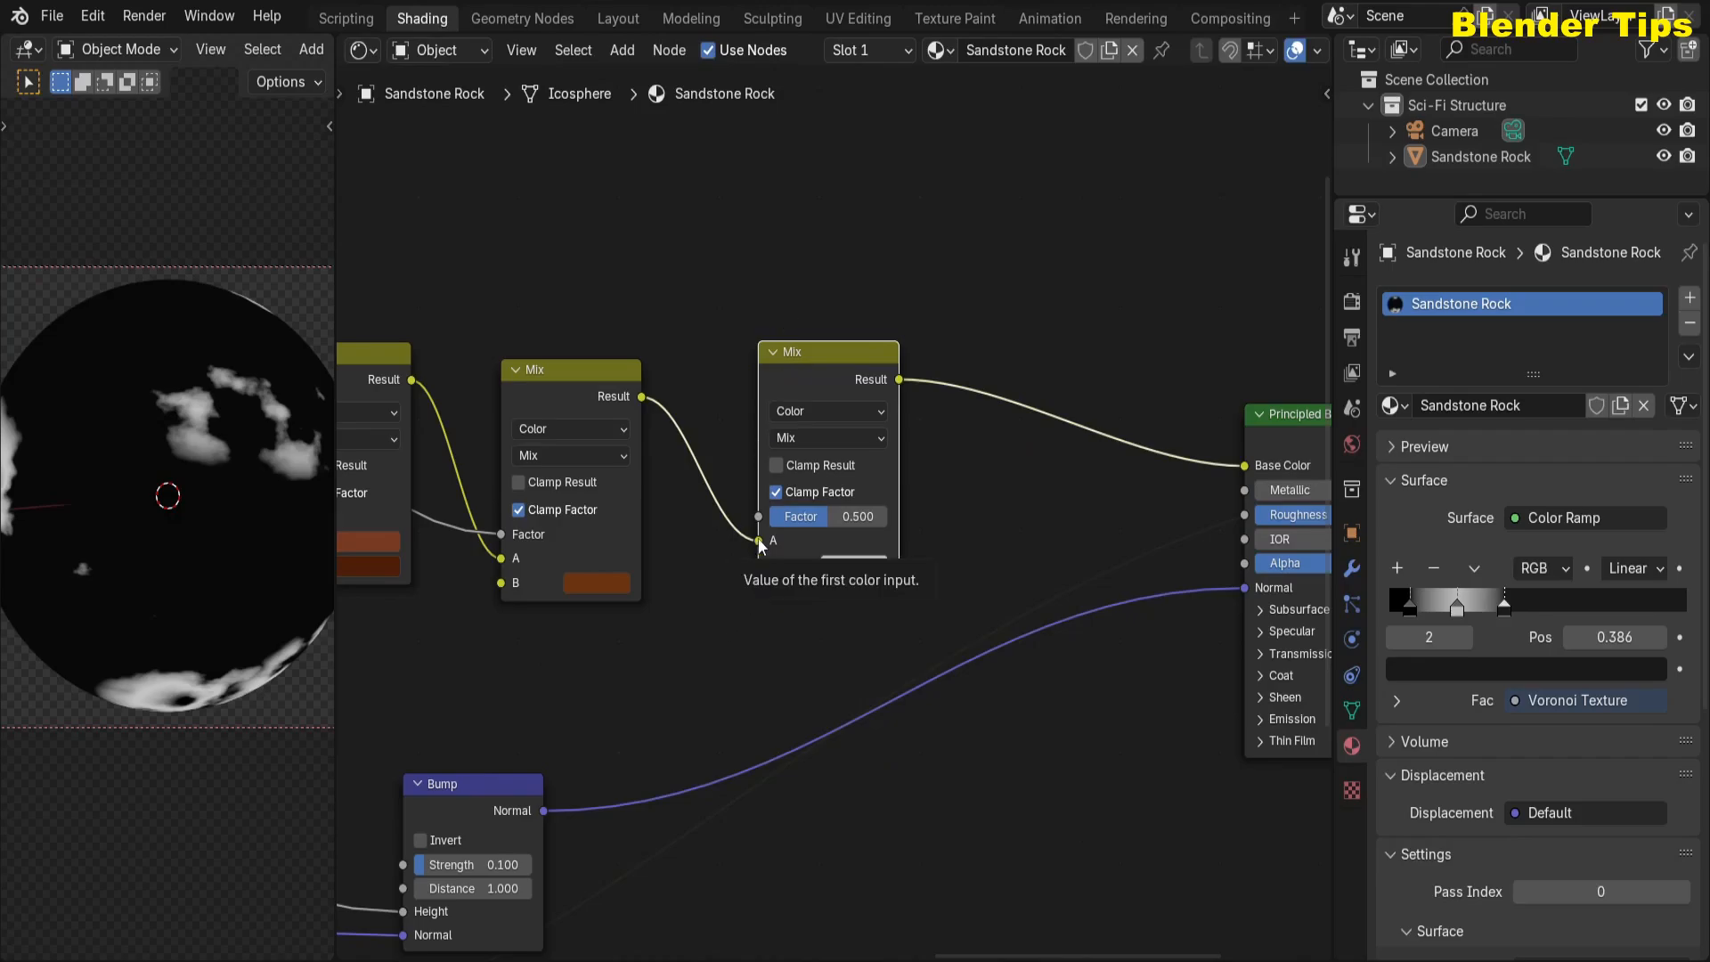
- Link the lower Color Ramp's Color output to the newly inserted Mix node's Factor and preview that Mix on the sphere
scroll(766, 650, "down", 3)
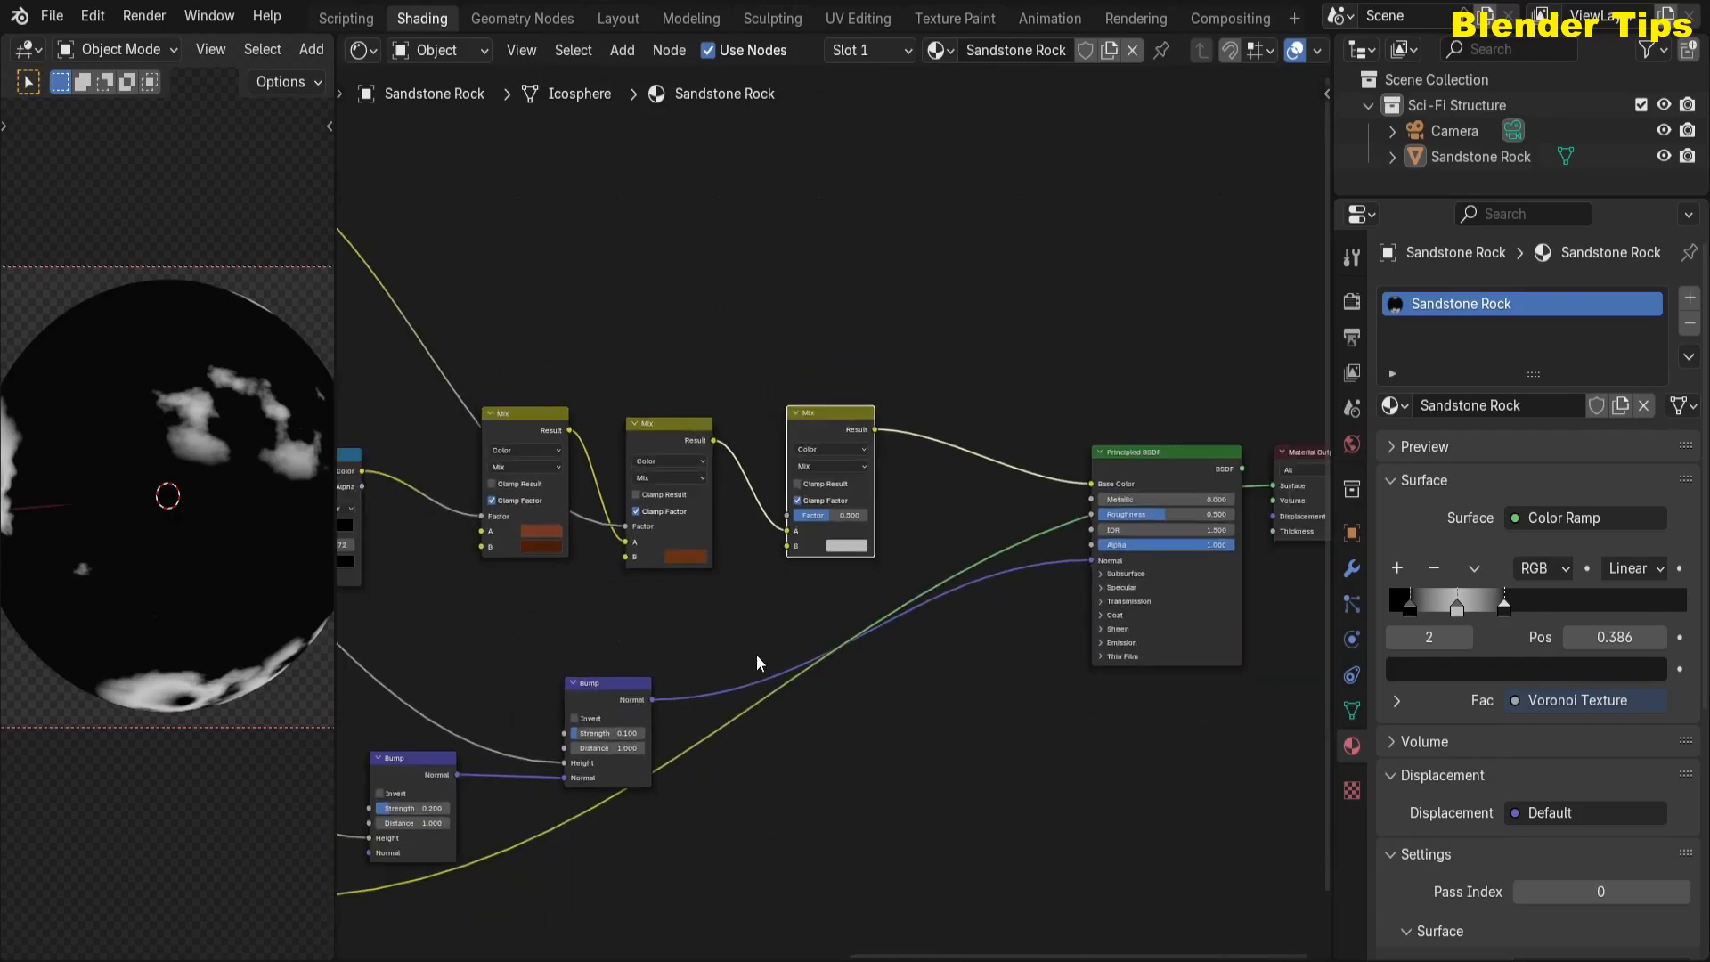
scroll(774, 732, "down", 2)
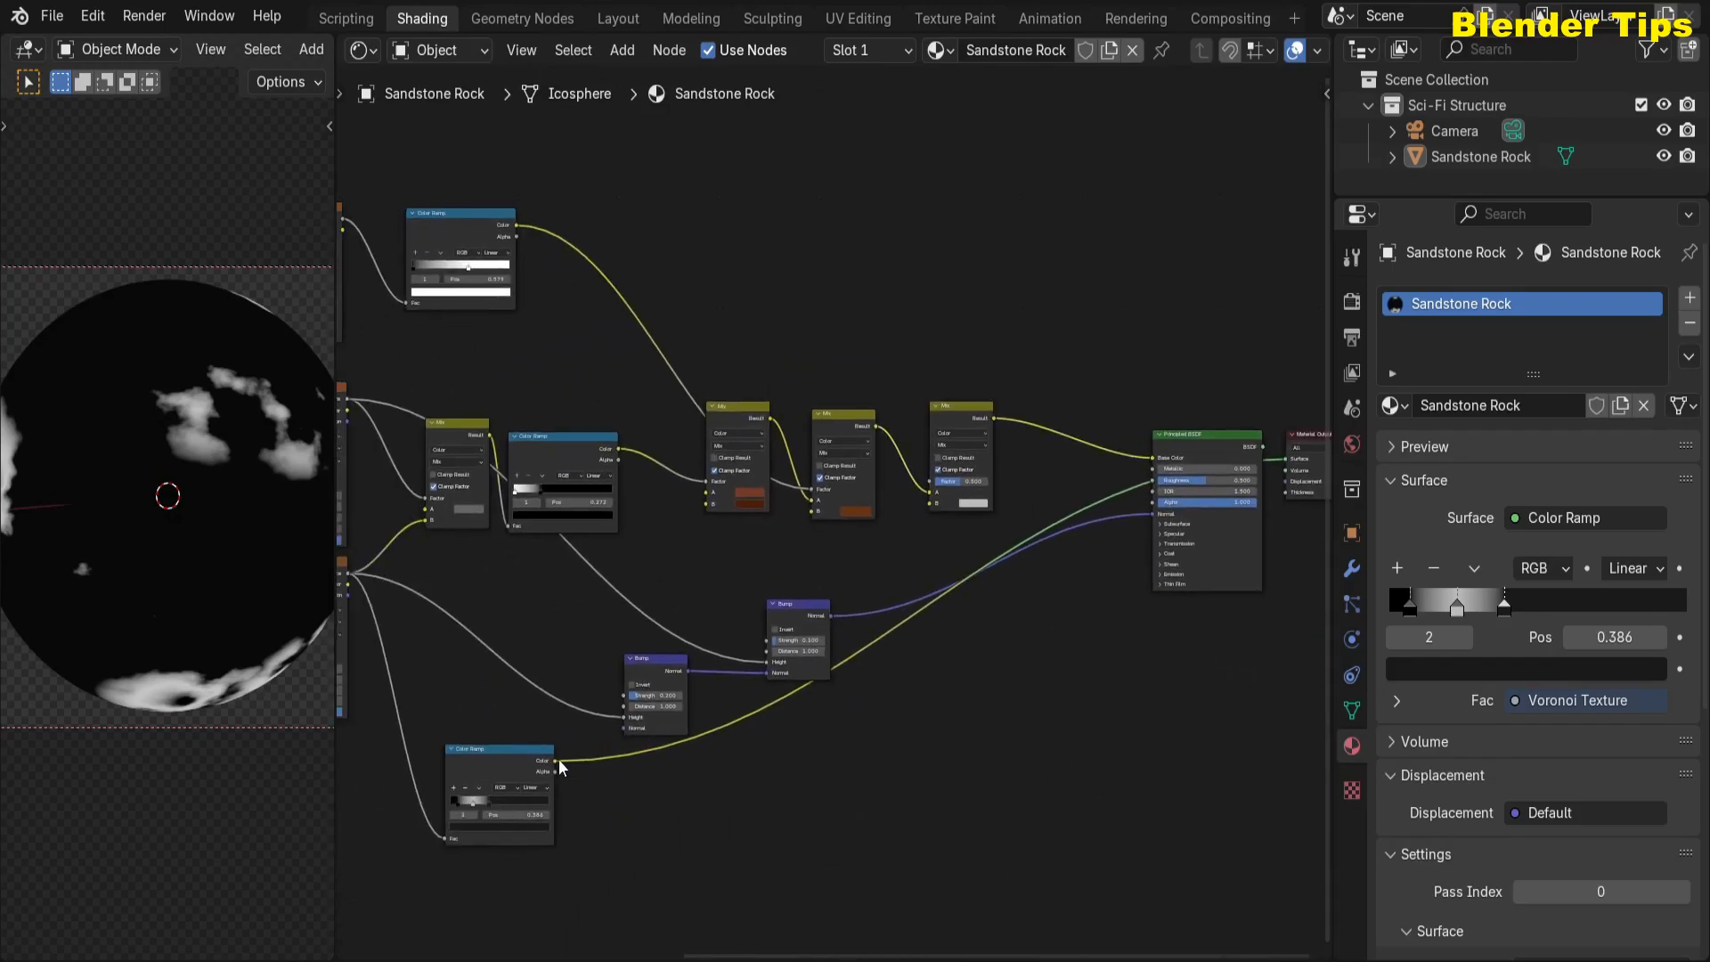
left_click_drag(556, 760, 924, 488)
scroll(925, 540, "up", 3)
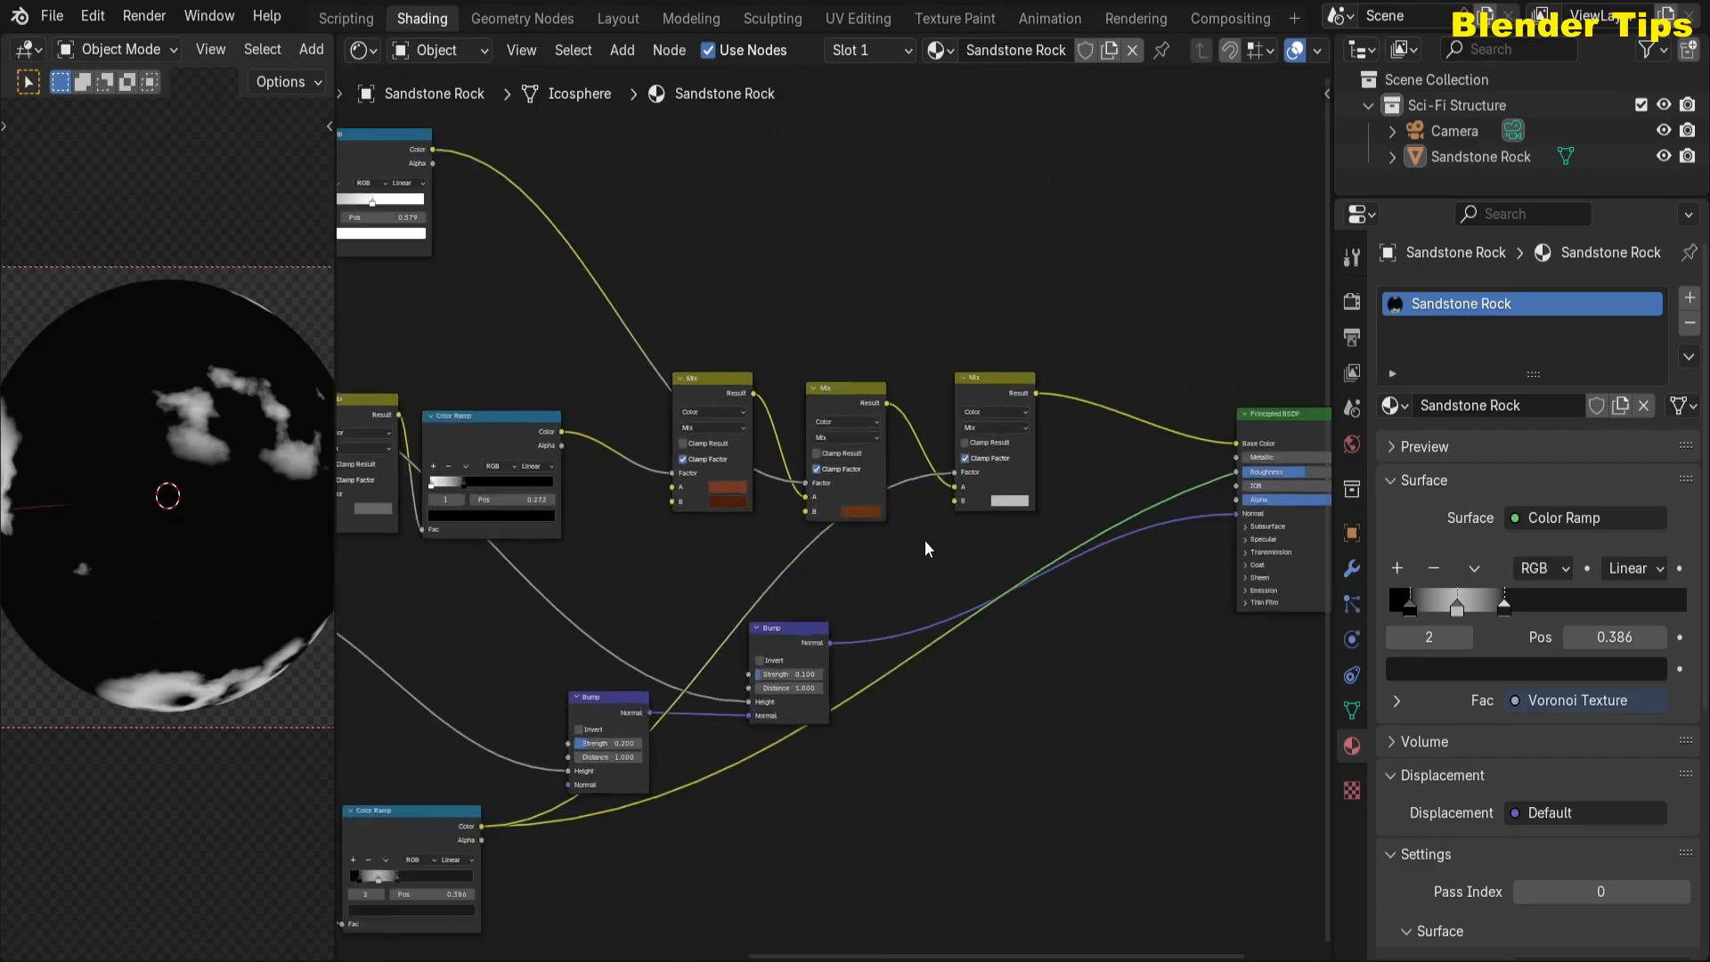
middle_click_drag(939, 537, 689, 618)
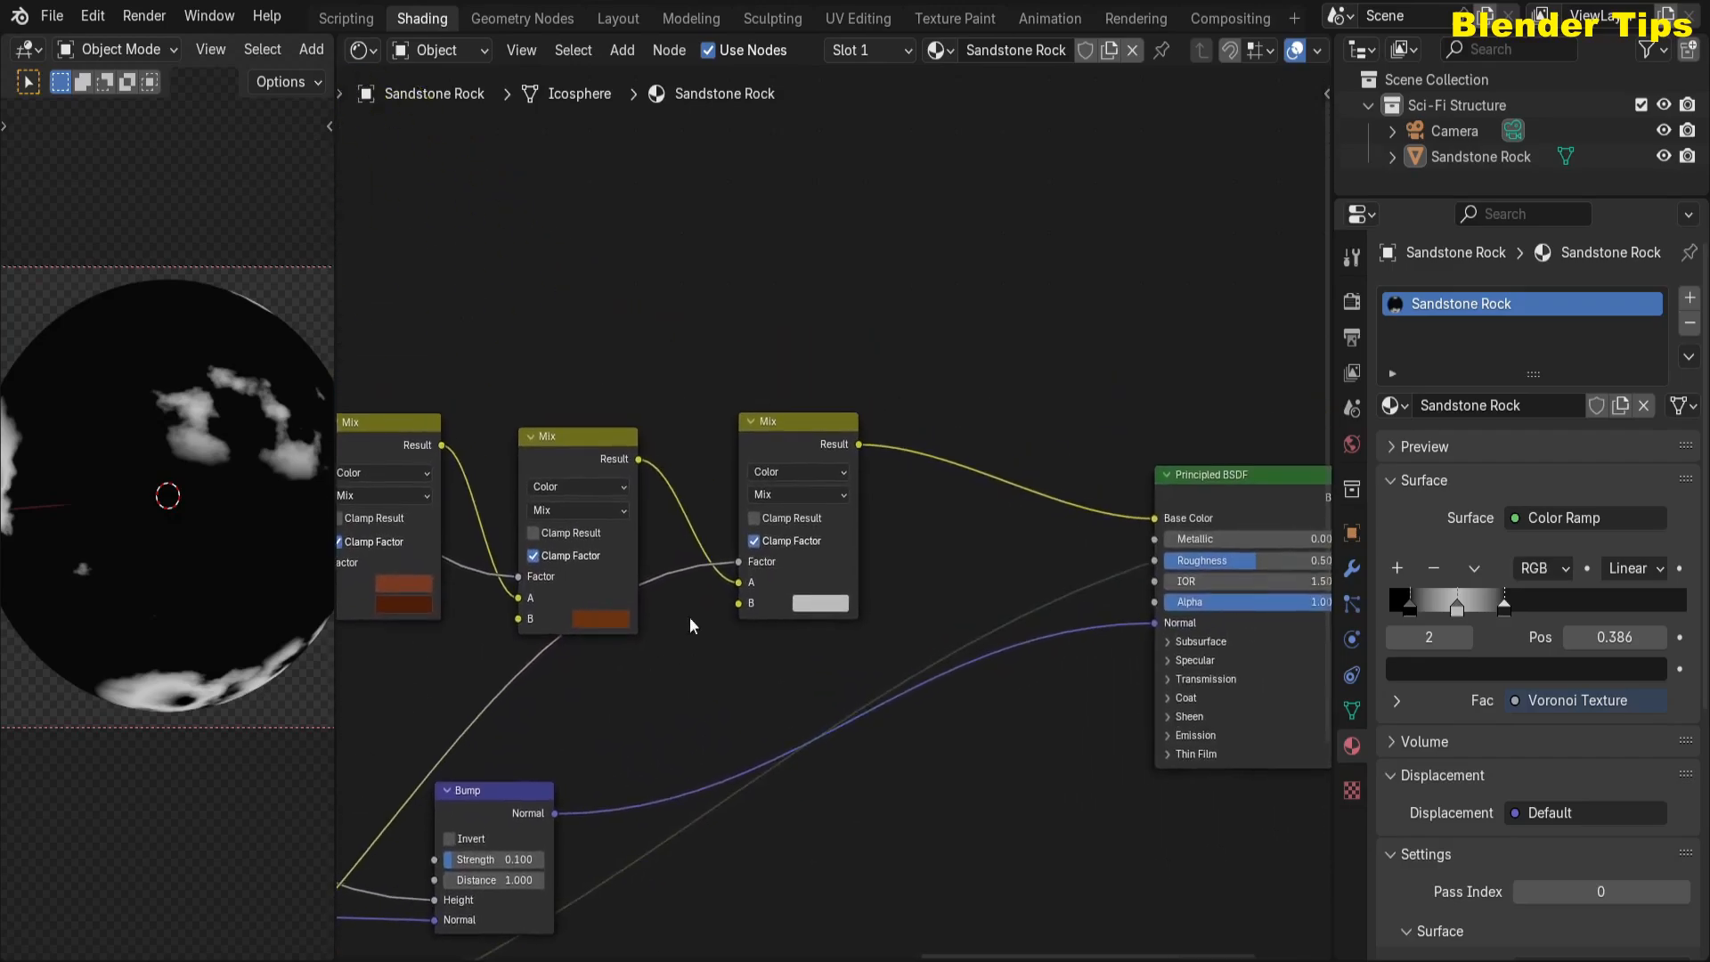
left_click(773, 436, "ctrl+shift")
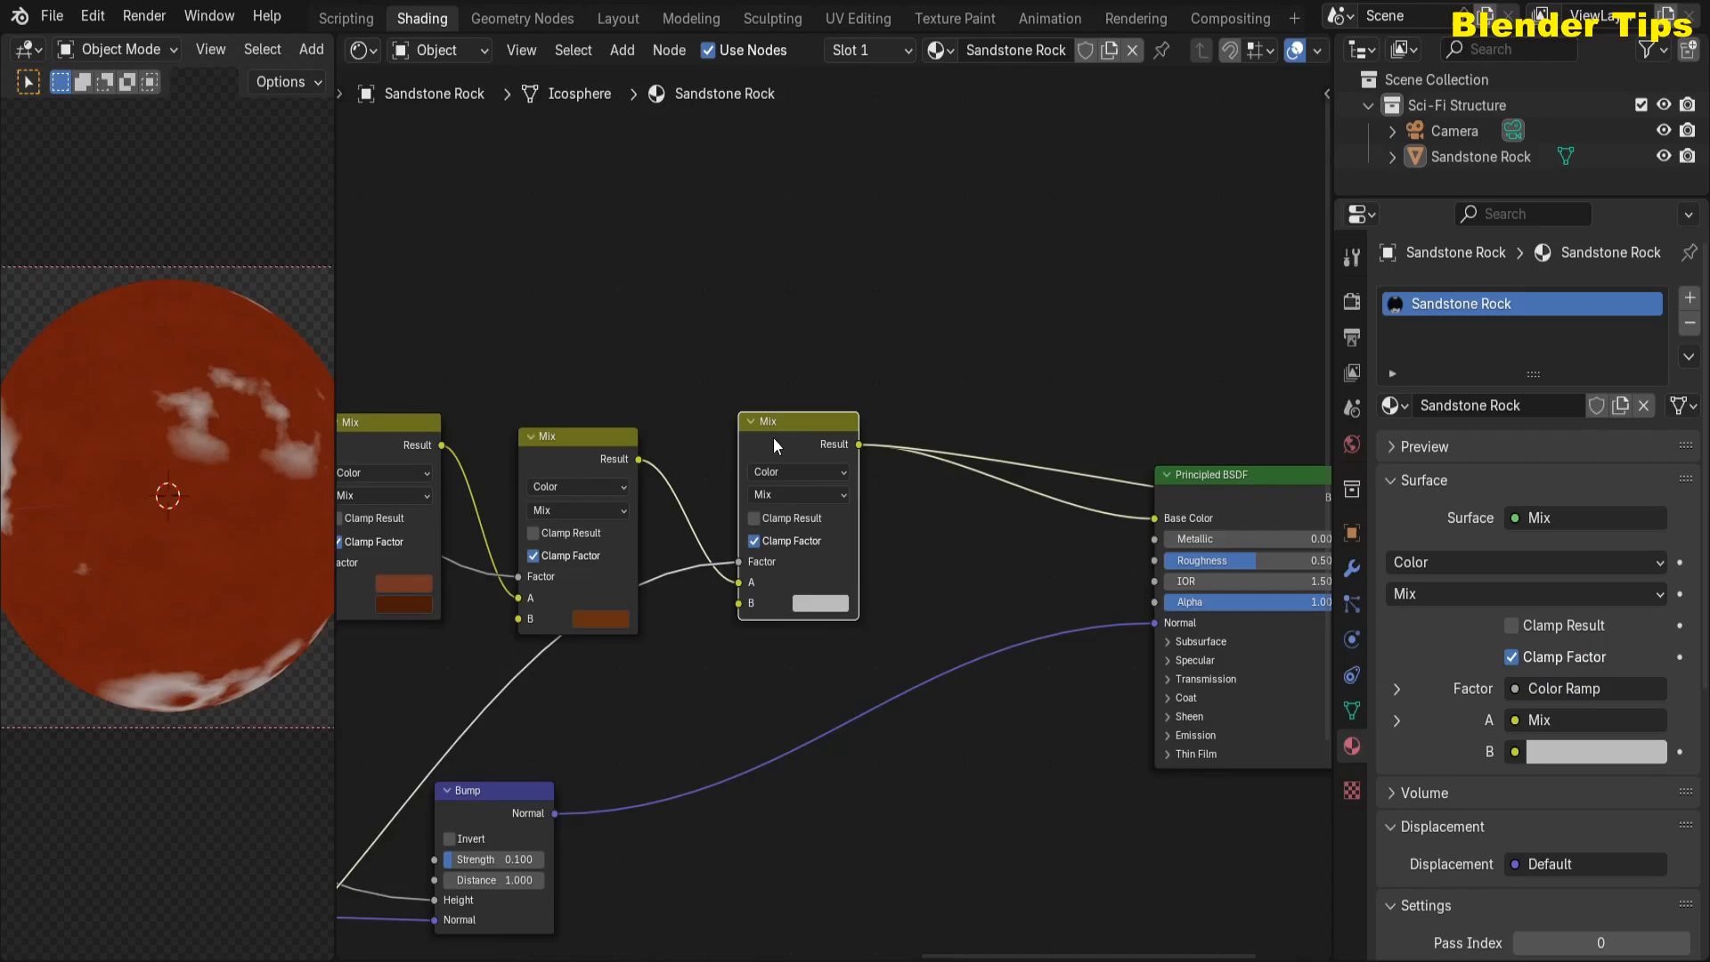
- Set the newly inserted Mix node's B color to a burnt orange and preview the Principled BSDF on the sphere
scroll(809, 672, "up", 1)
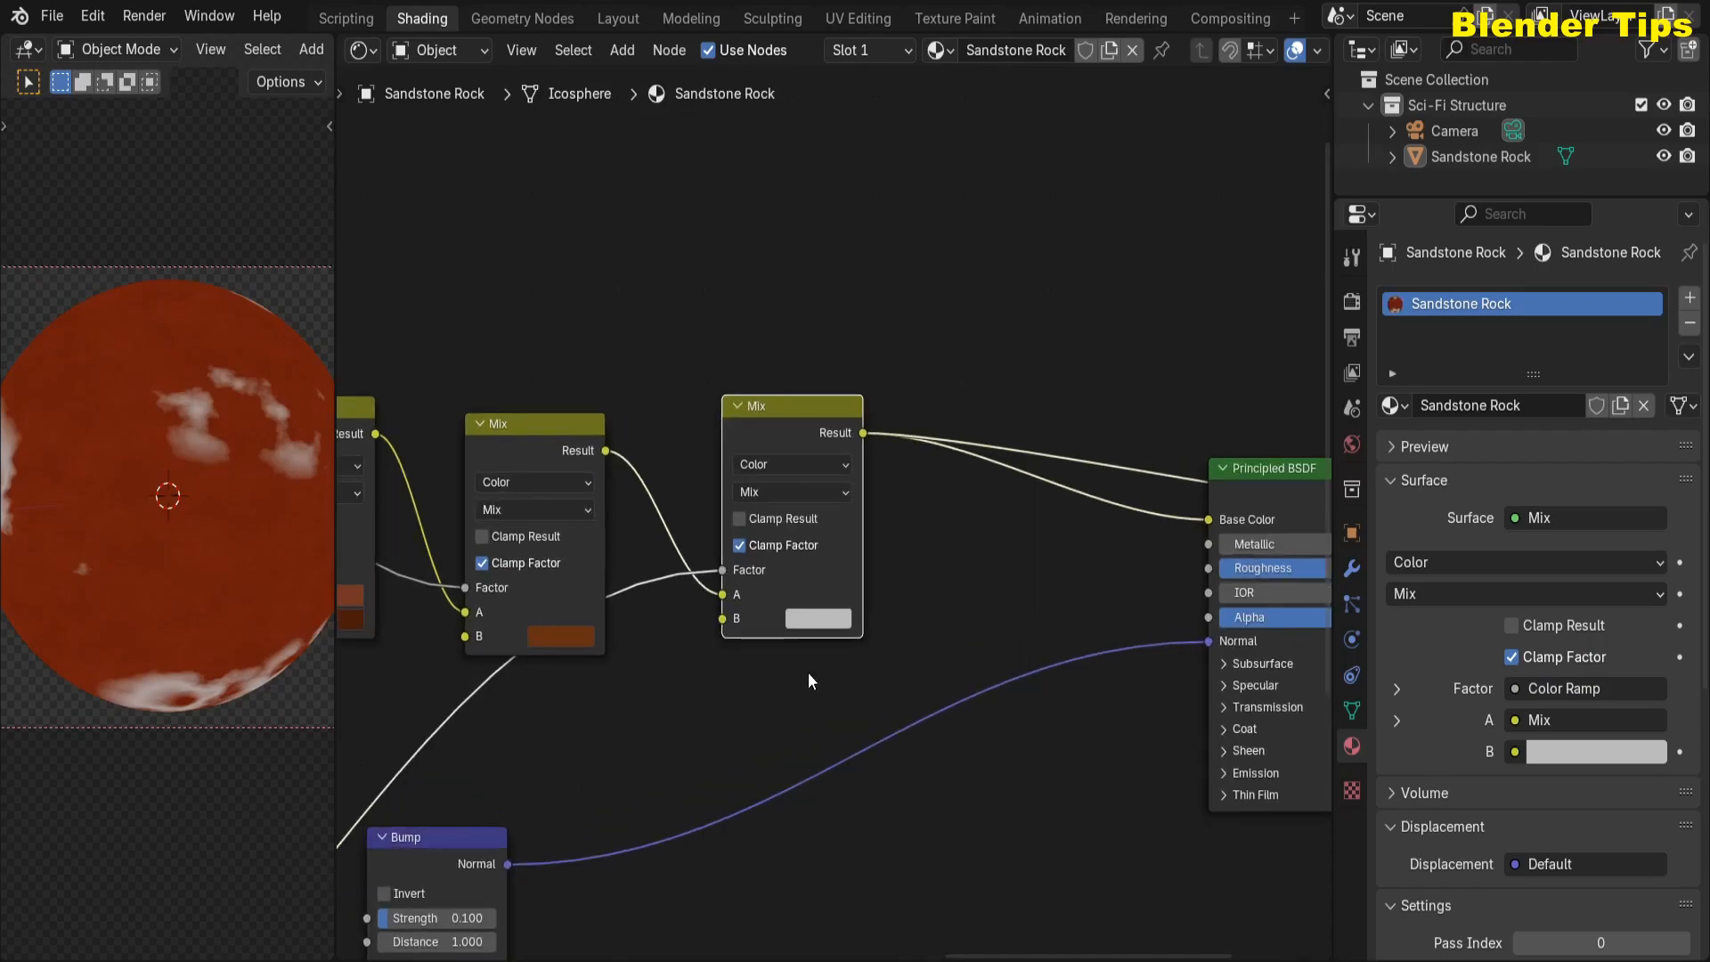
left_click(820, 616)
left_click_drag(867, 381, 855, 448)
left_click_drag(988, 322, 987, 349)
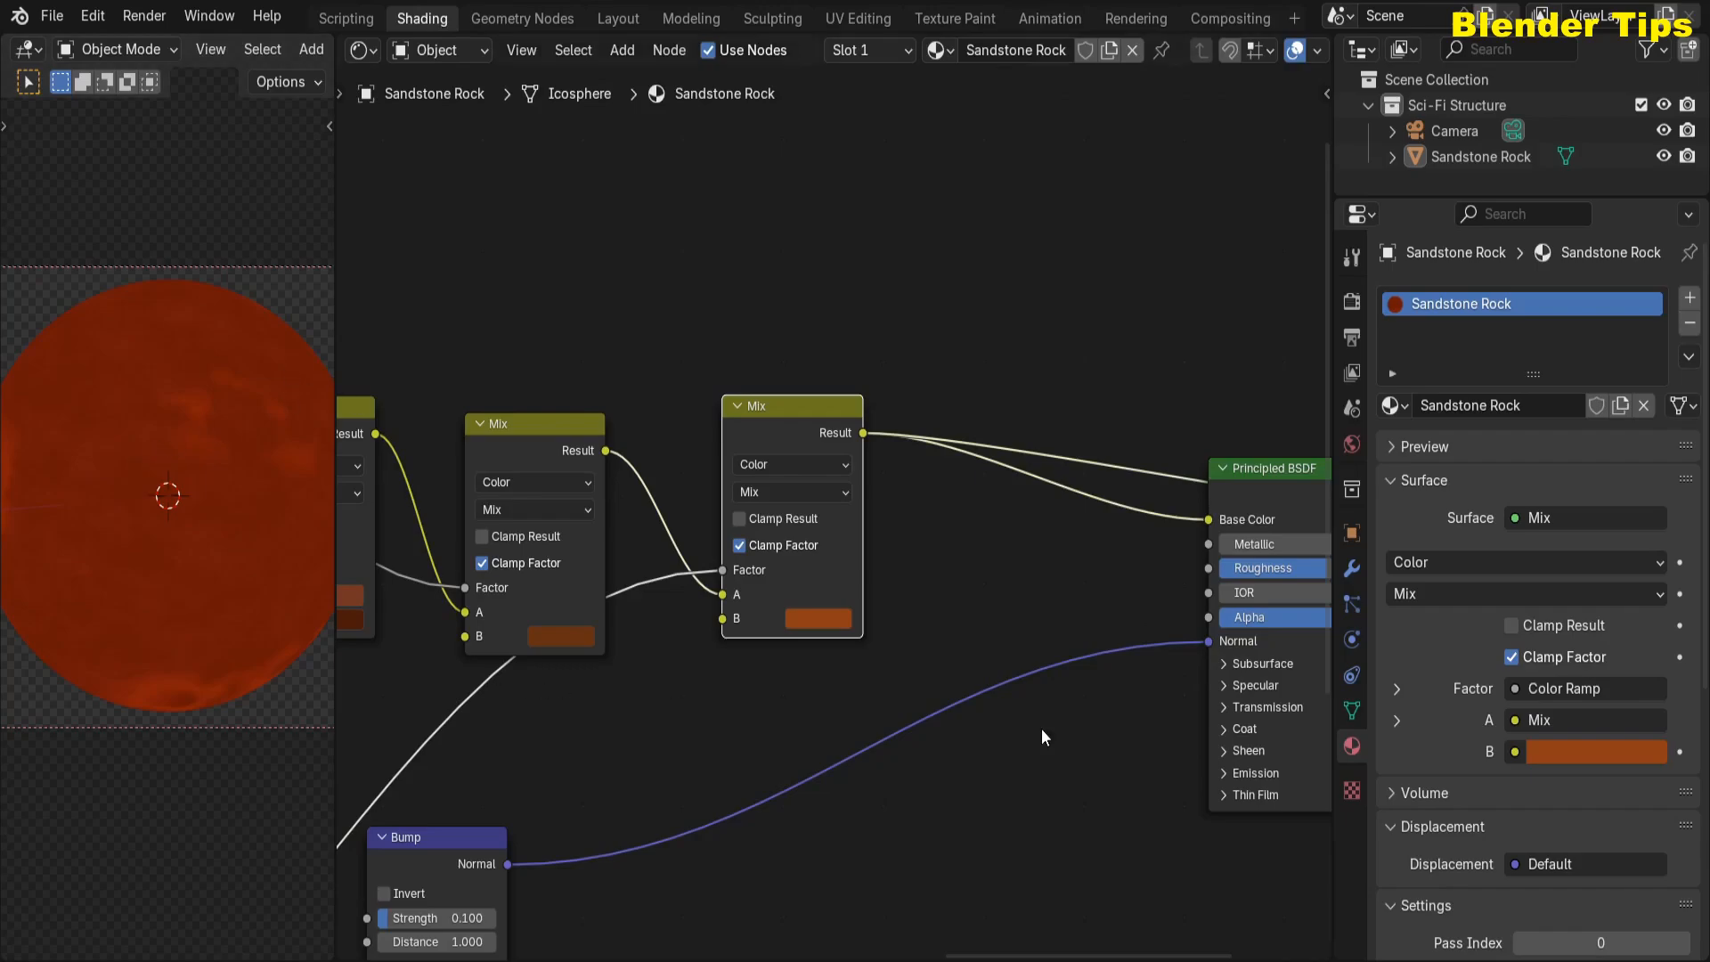
scroll(1044, 736, "down", 3)
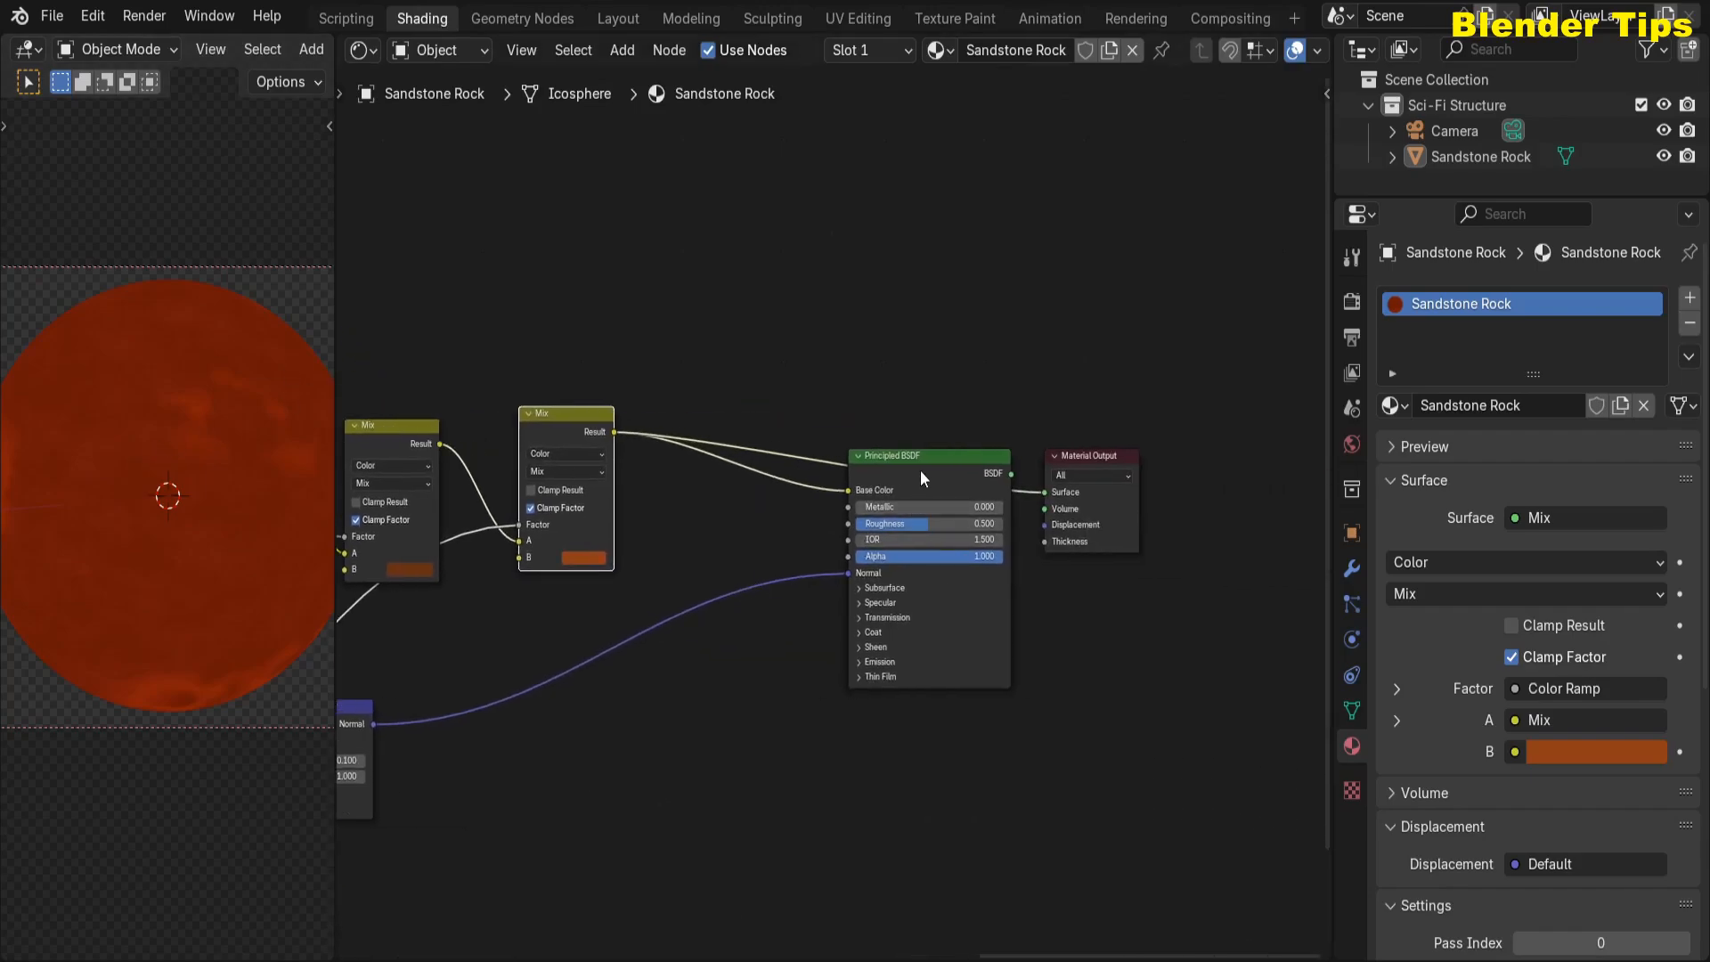
left_click(921, 469, "ctrl+shift")
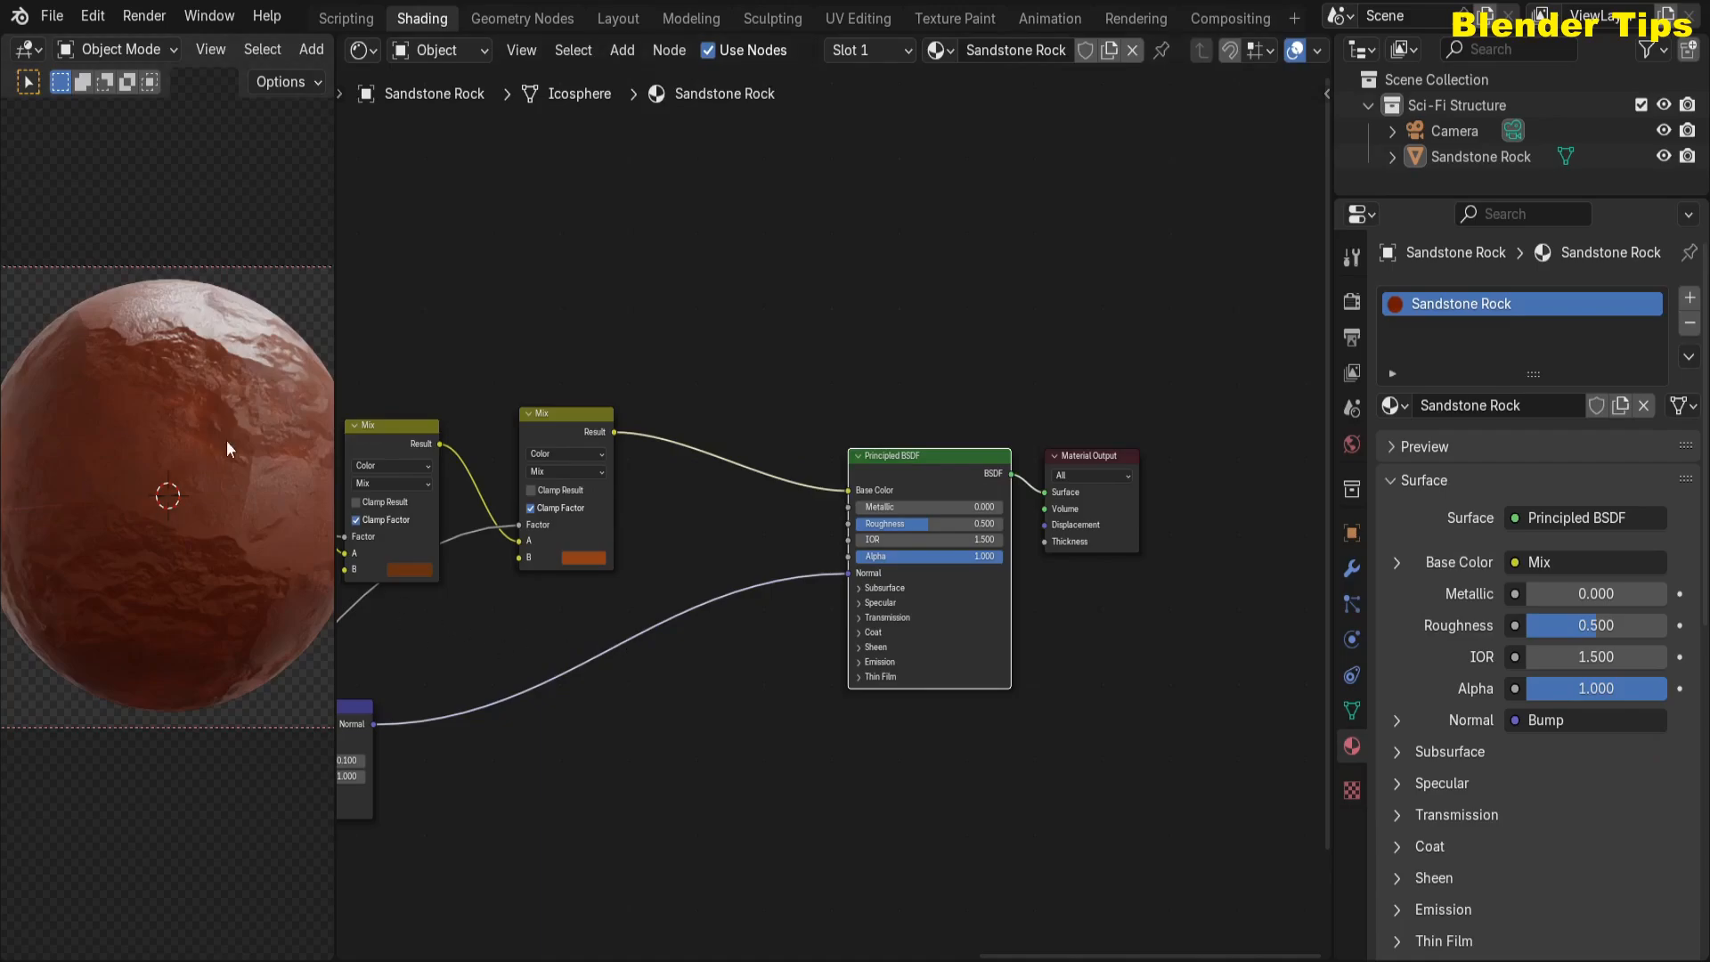
- Add a Displacement node below the Principled BSDF node
scroll(565, 641, "down", 4)
middle_click_drag(561, 659, 822, 558)
key("Home")
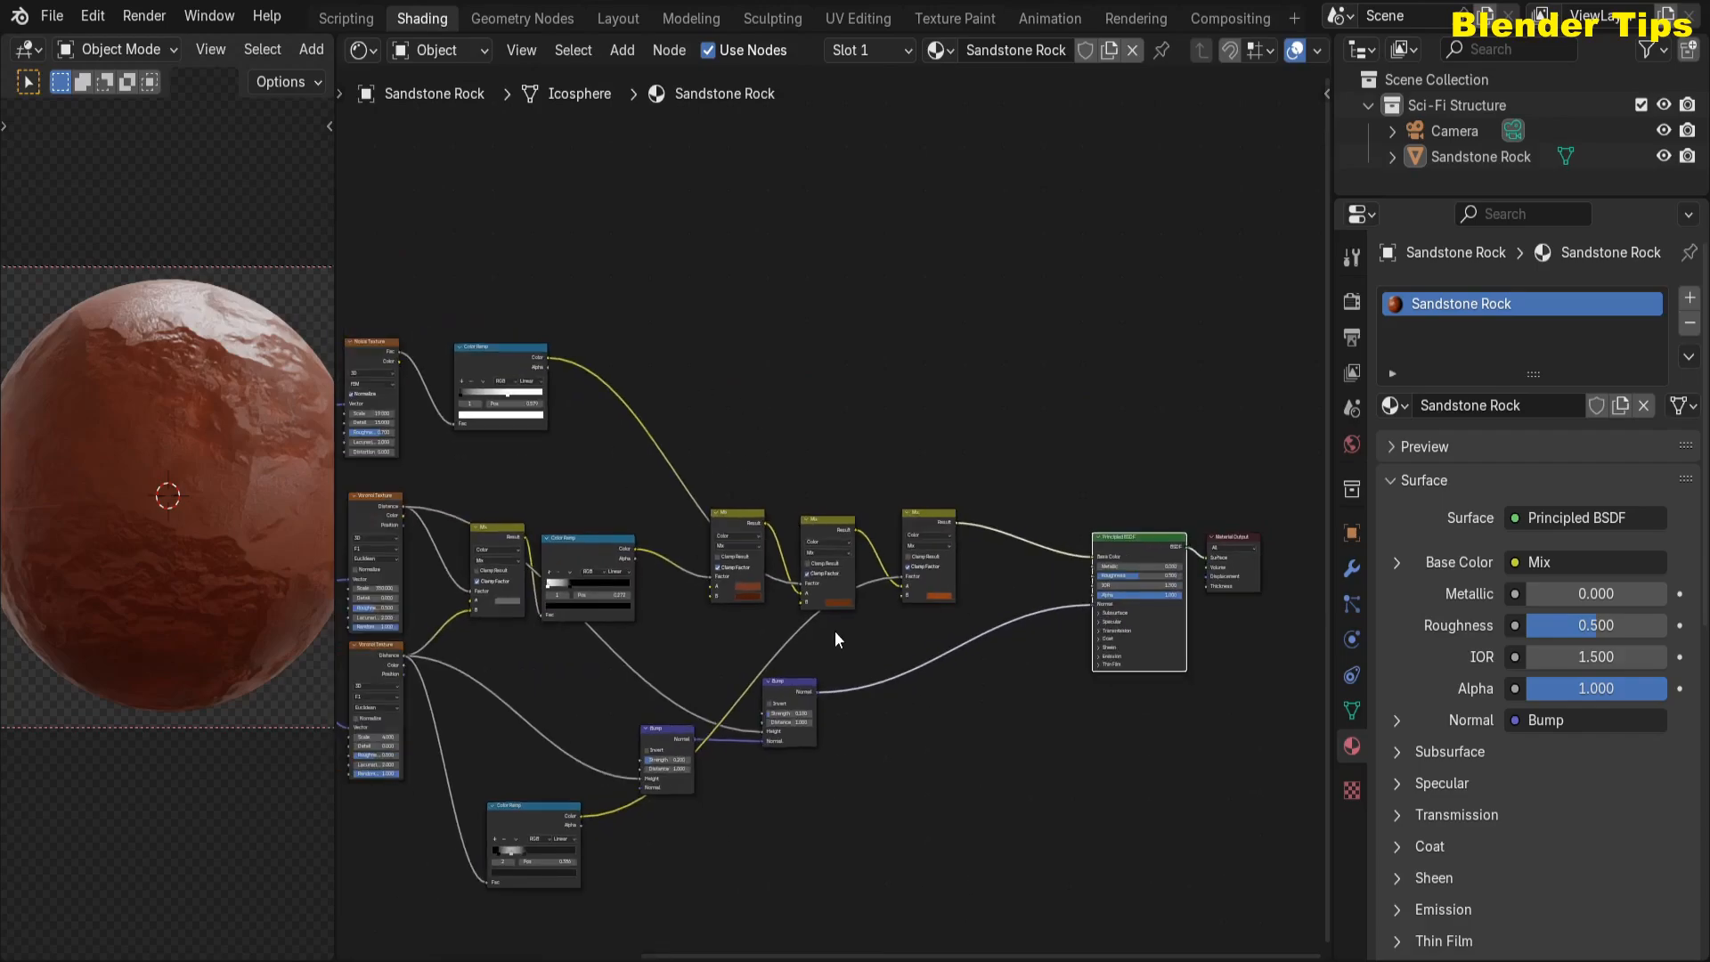
scroll(831, 629, "up", 1)
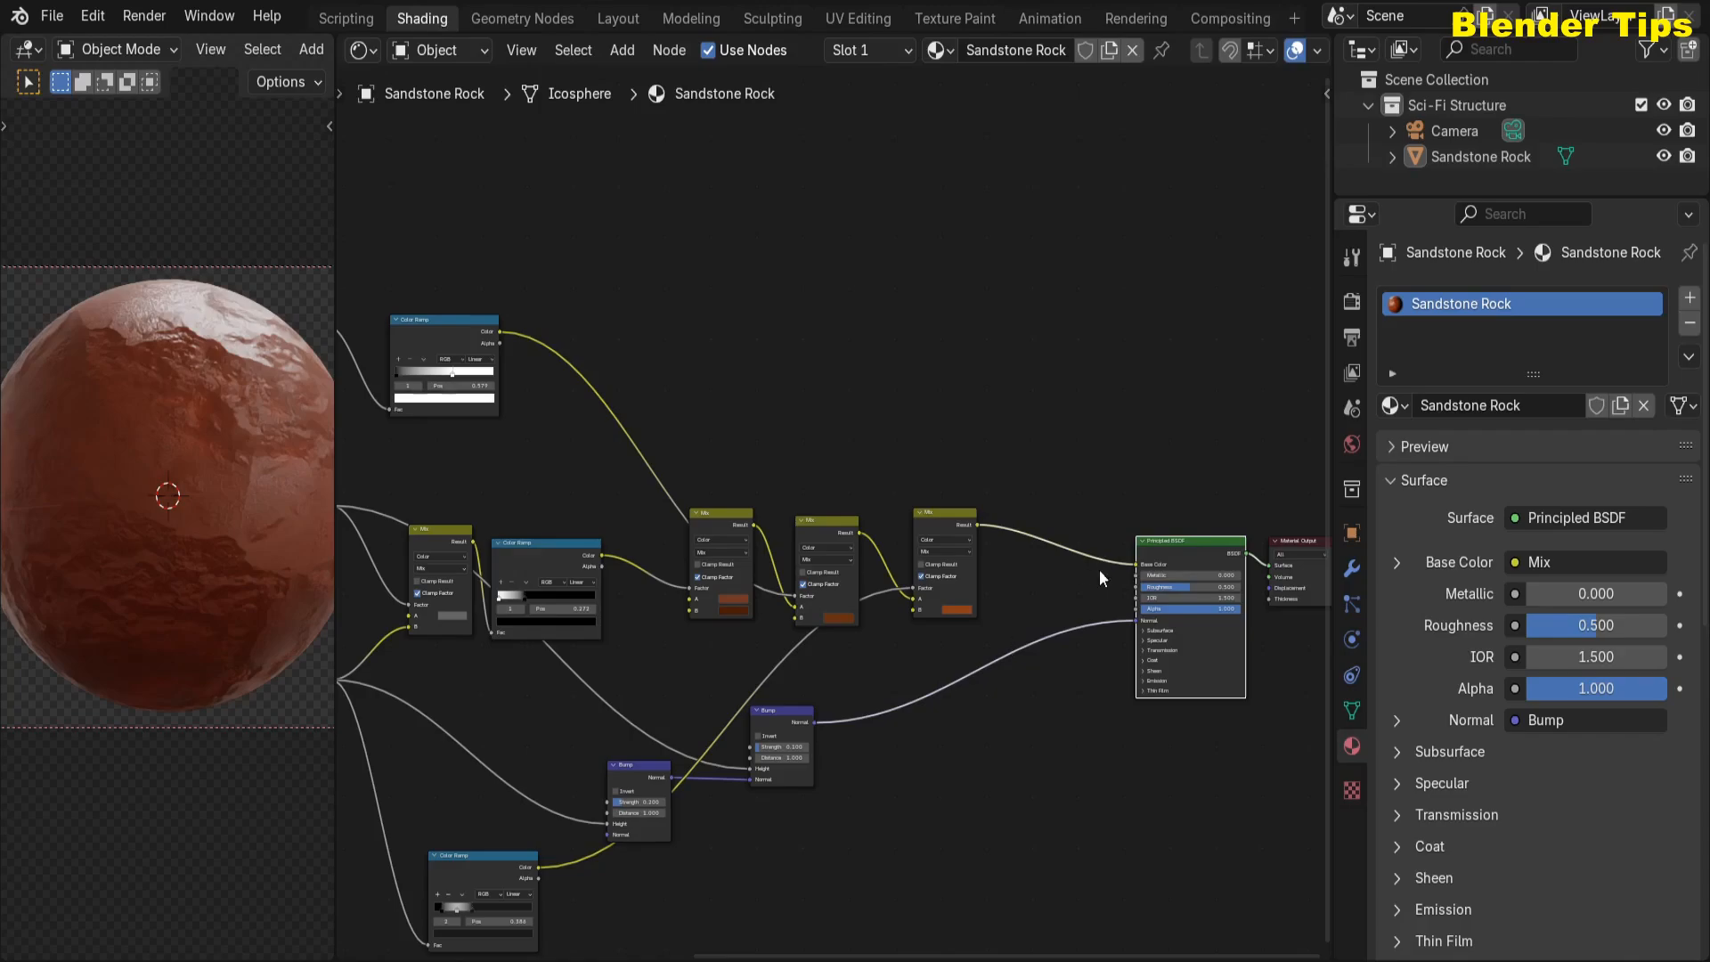
scroll(991, 703, "up", 1)
scroll(923, 677, "up", 1)
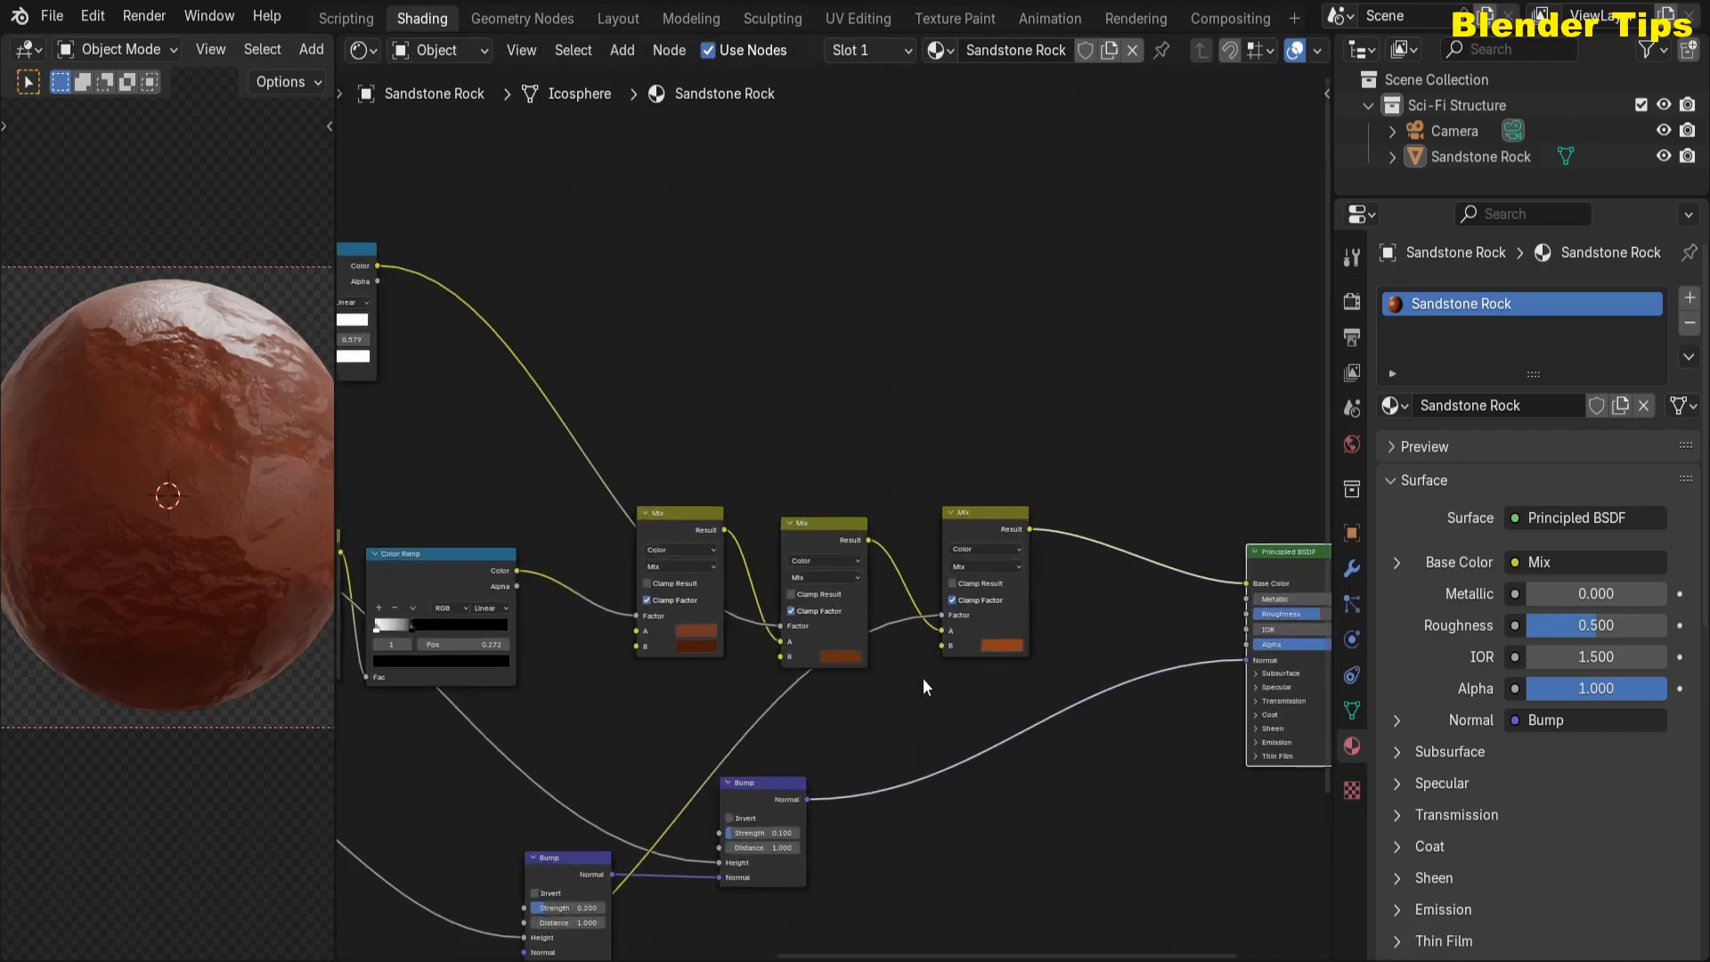
middle_click_drag(923, 677, 652, 675)
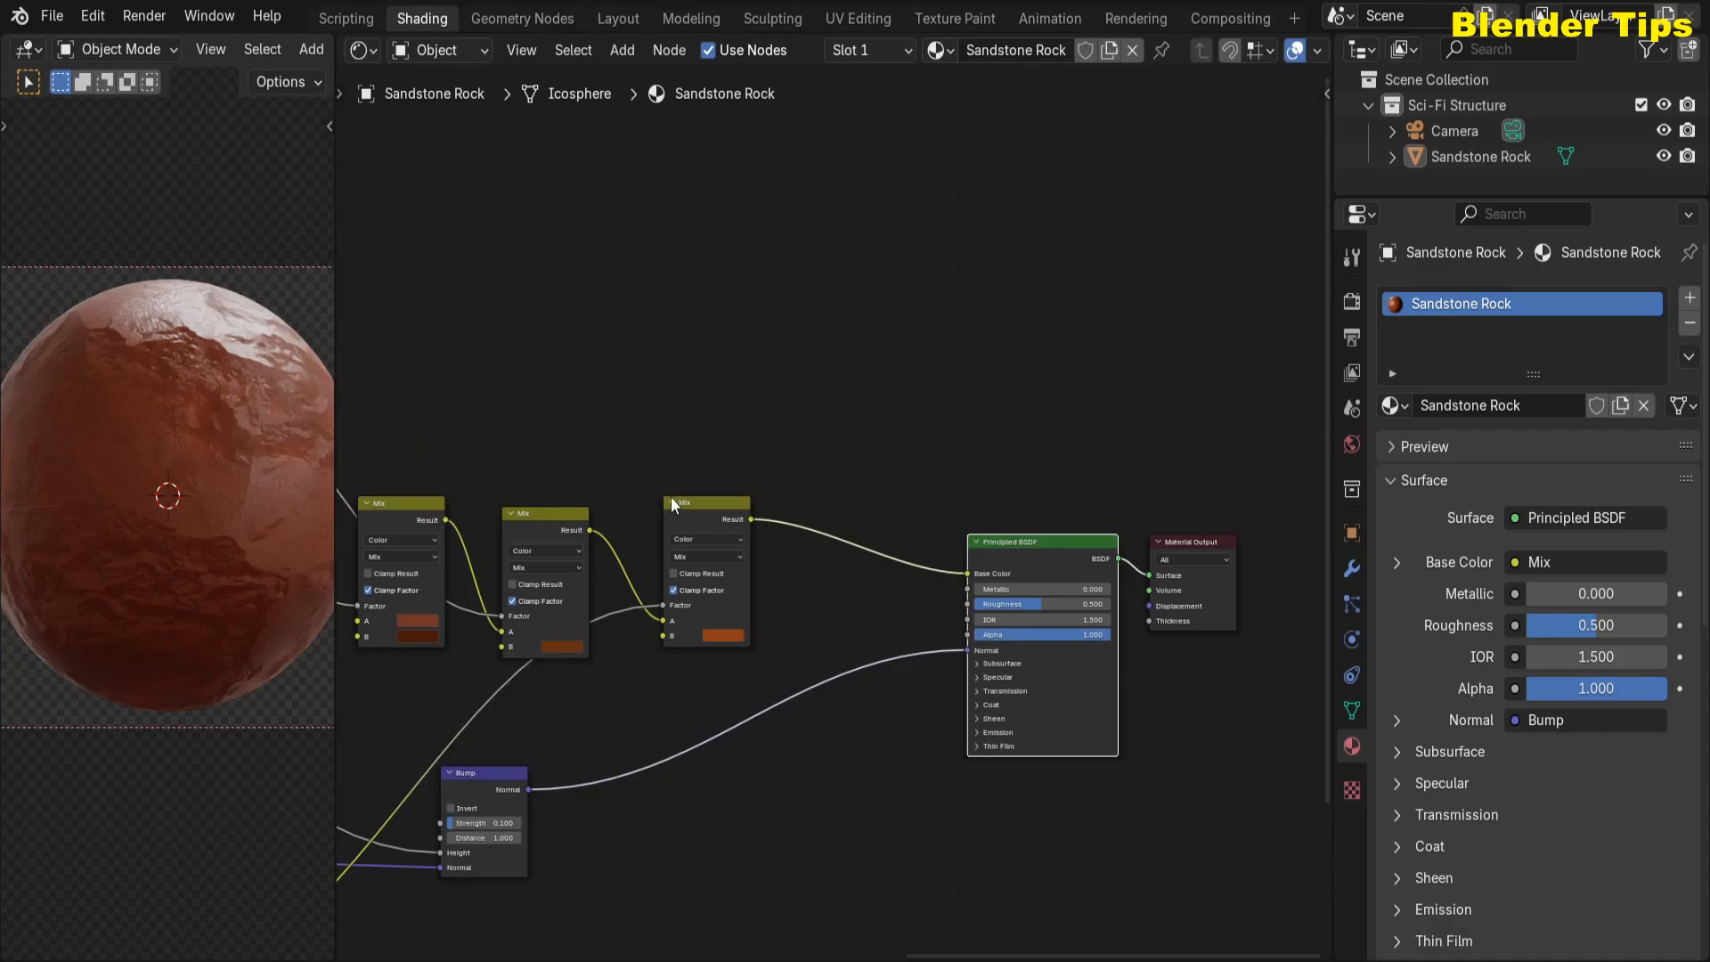
left_click(819, 794)
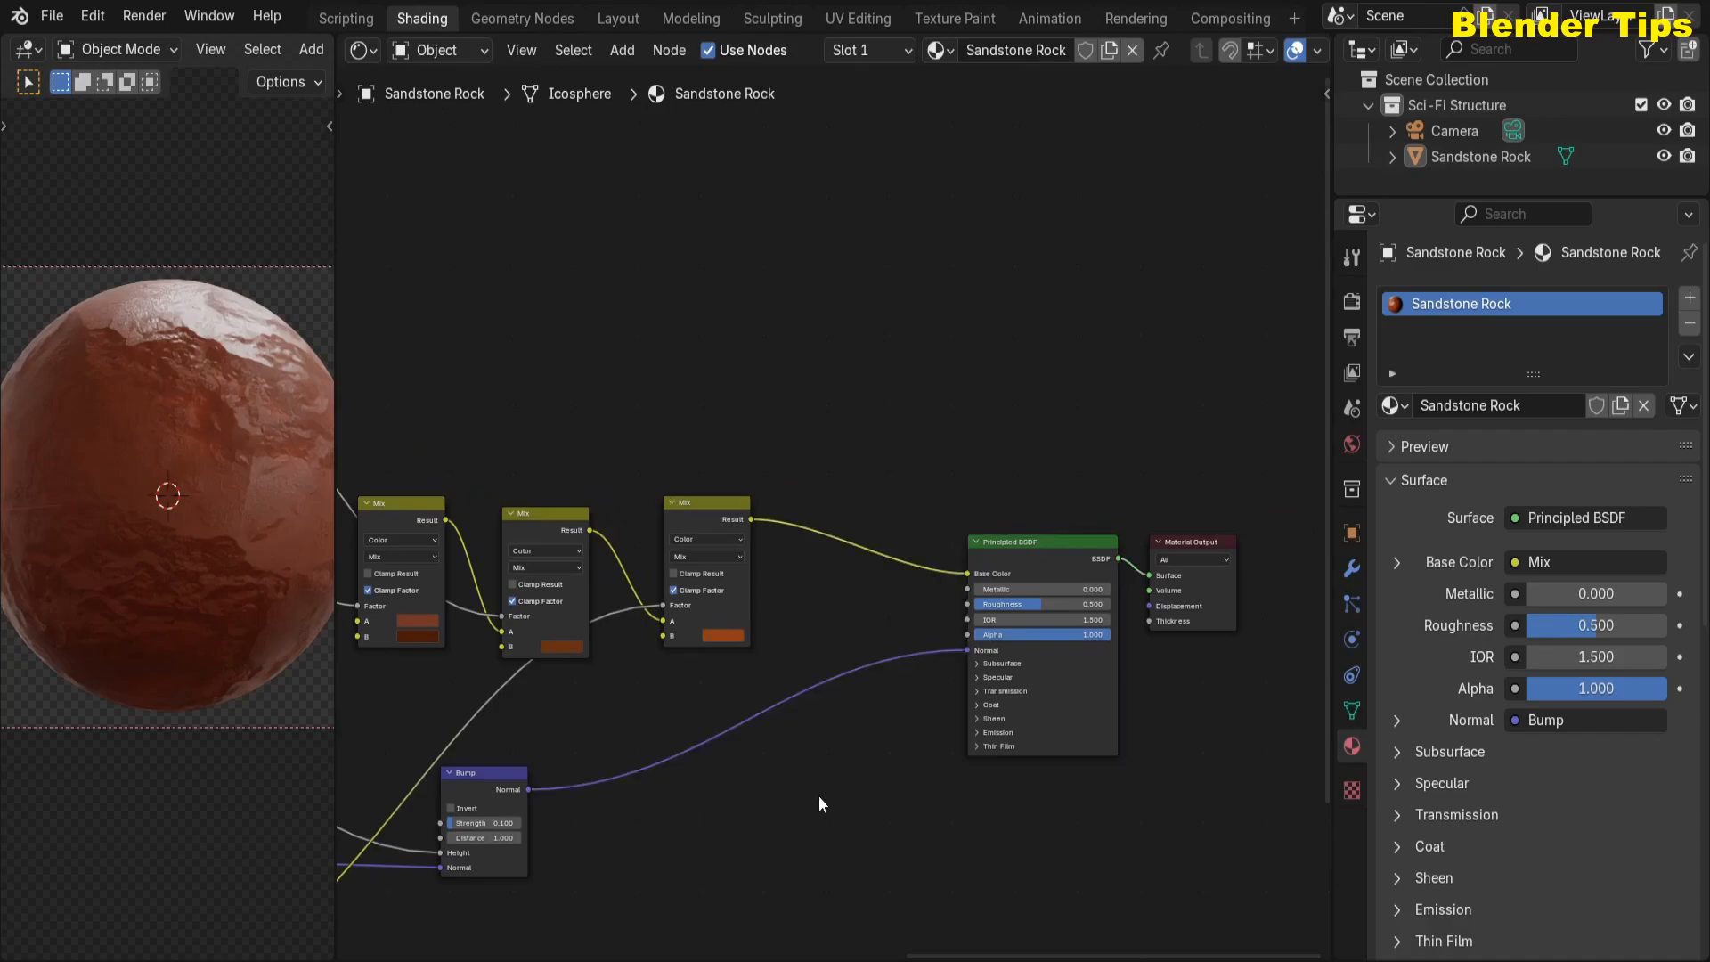
key("shift+a")
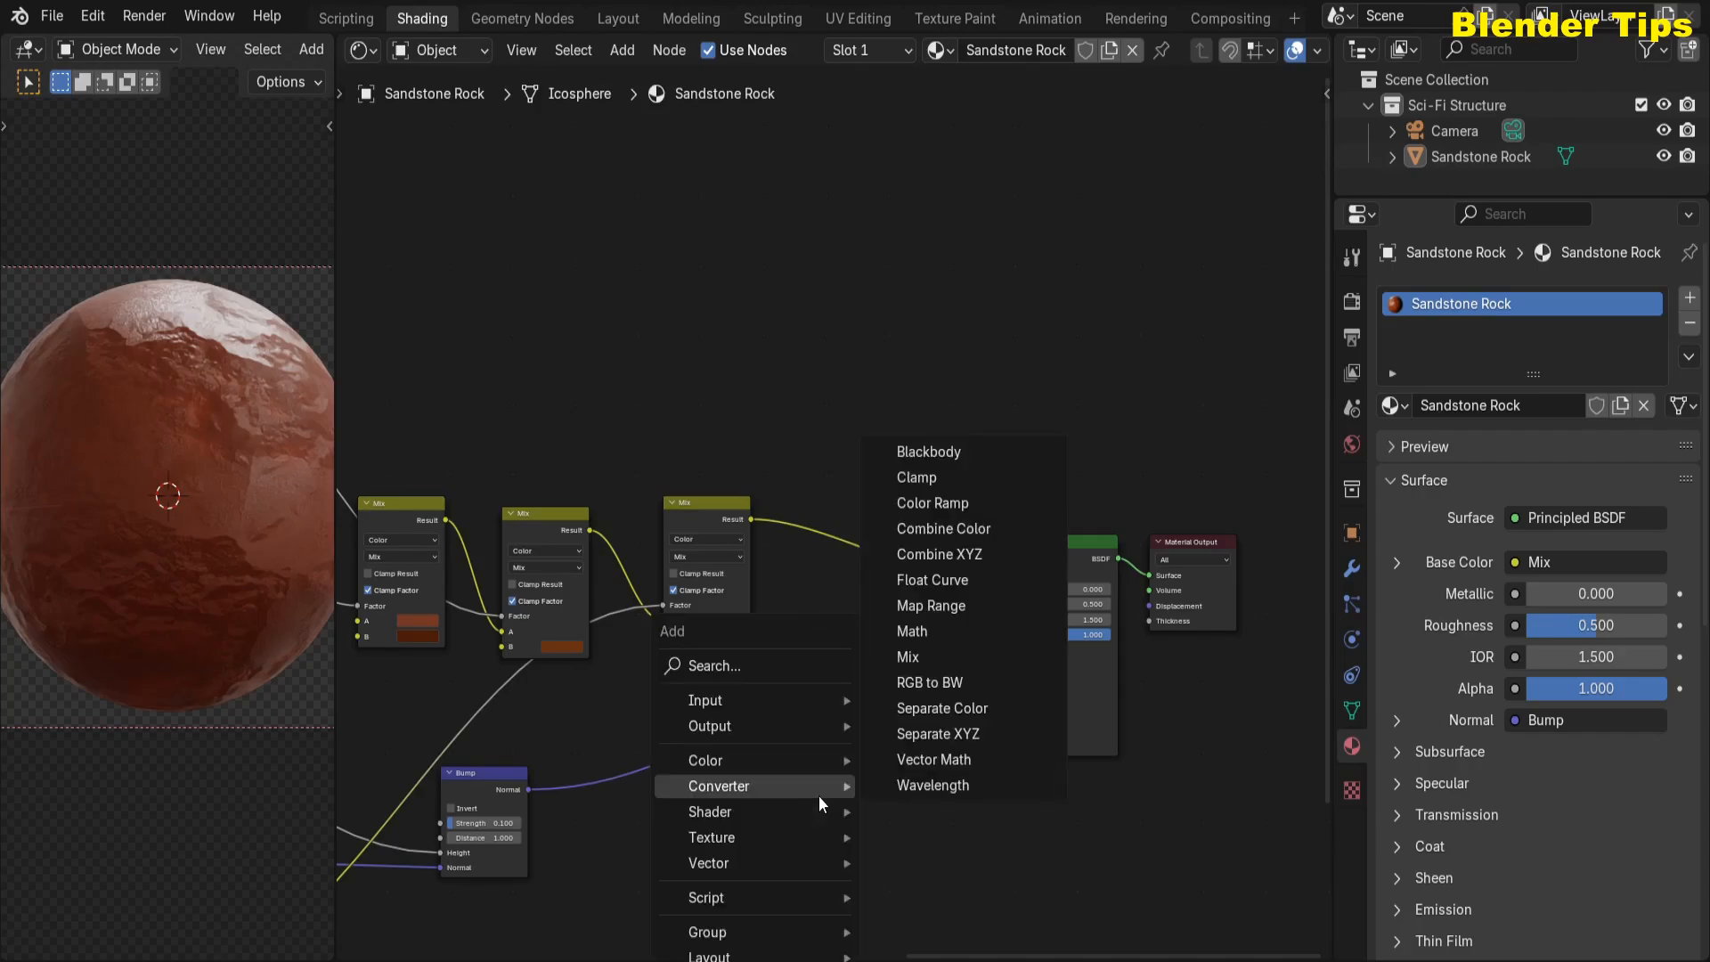
type("disp")
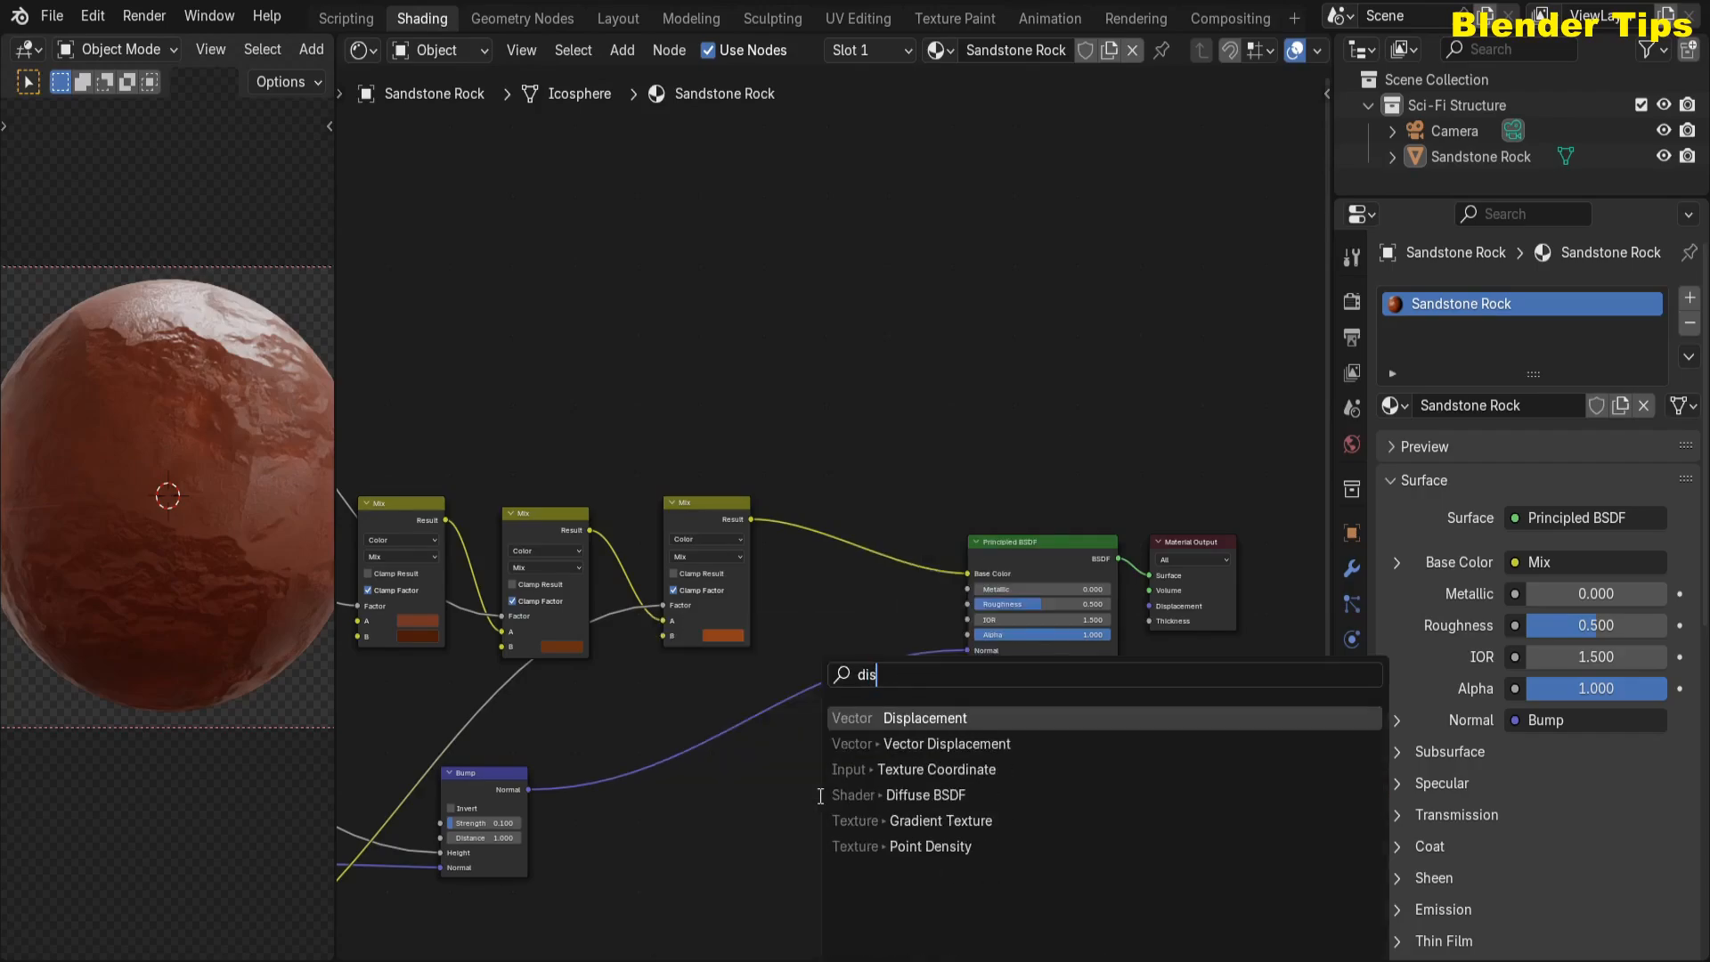
key("Return")
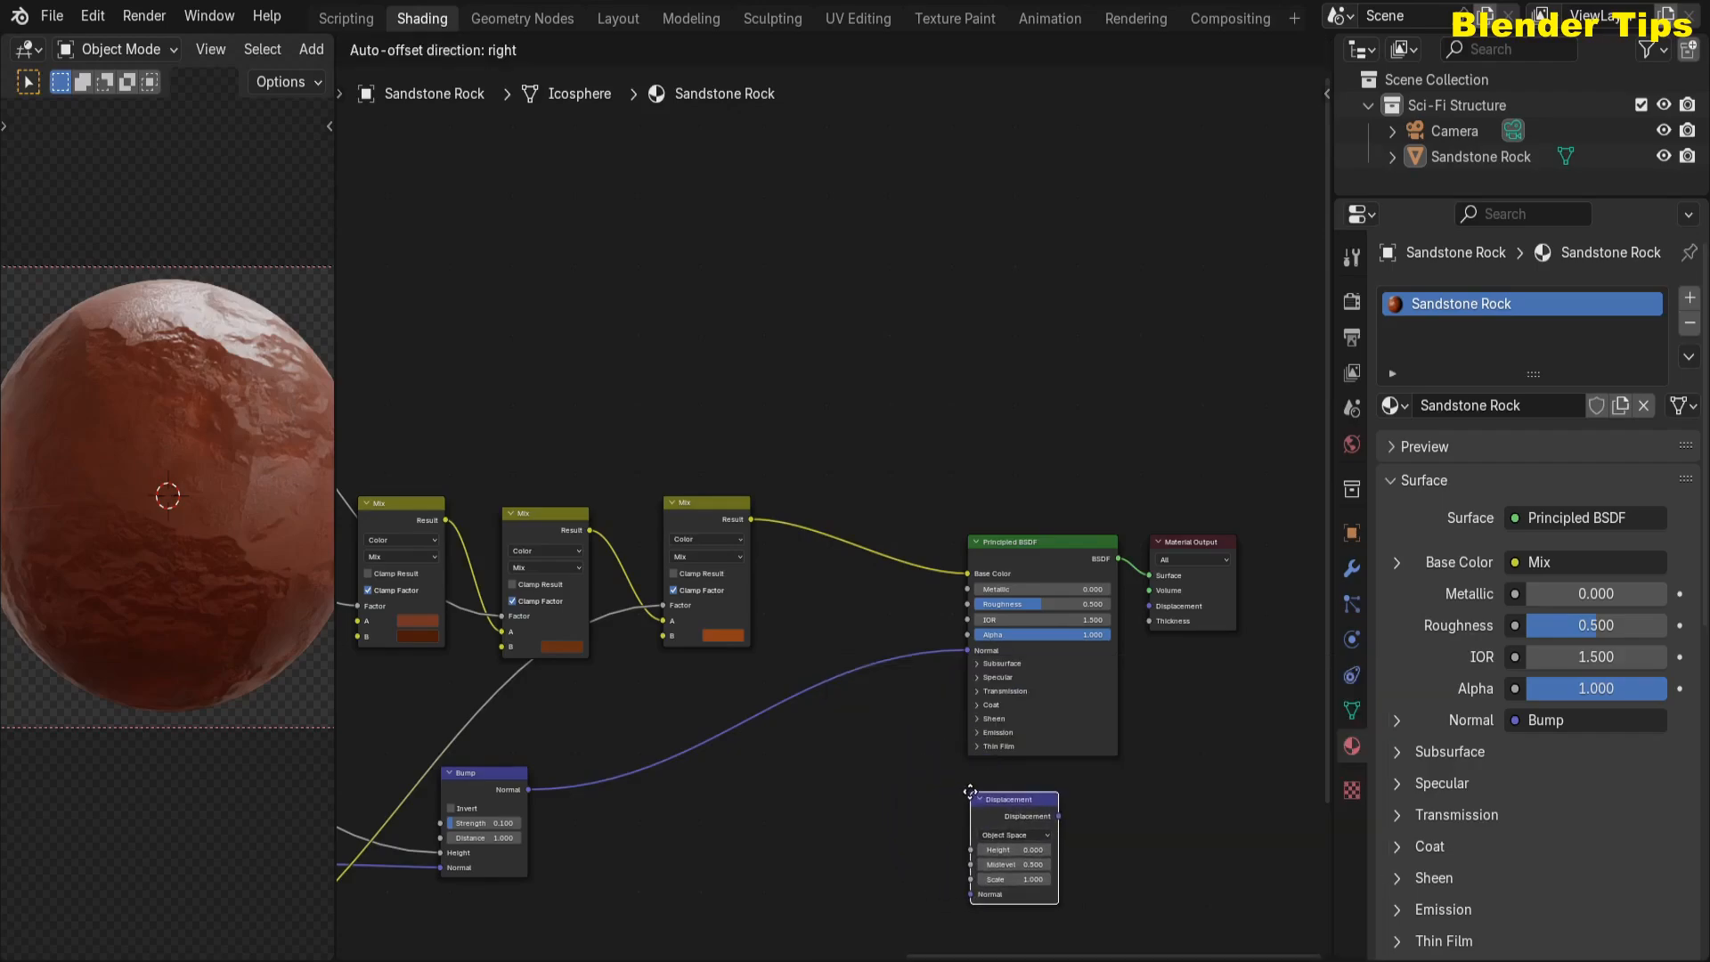
left_click(975, 820)
- Set the Displacement node's Scale to 0.040
middle_click_drag(847, 805, 850, 548)
scroll(848, 549, "up", 4)
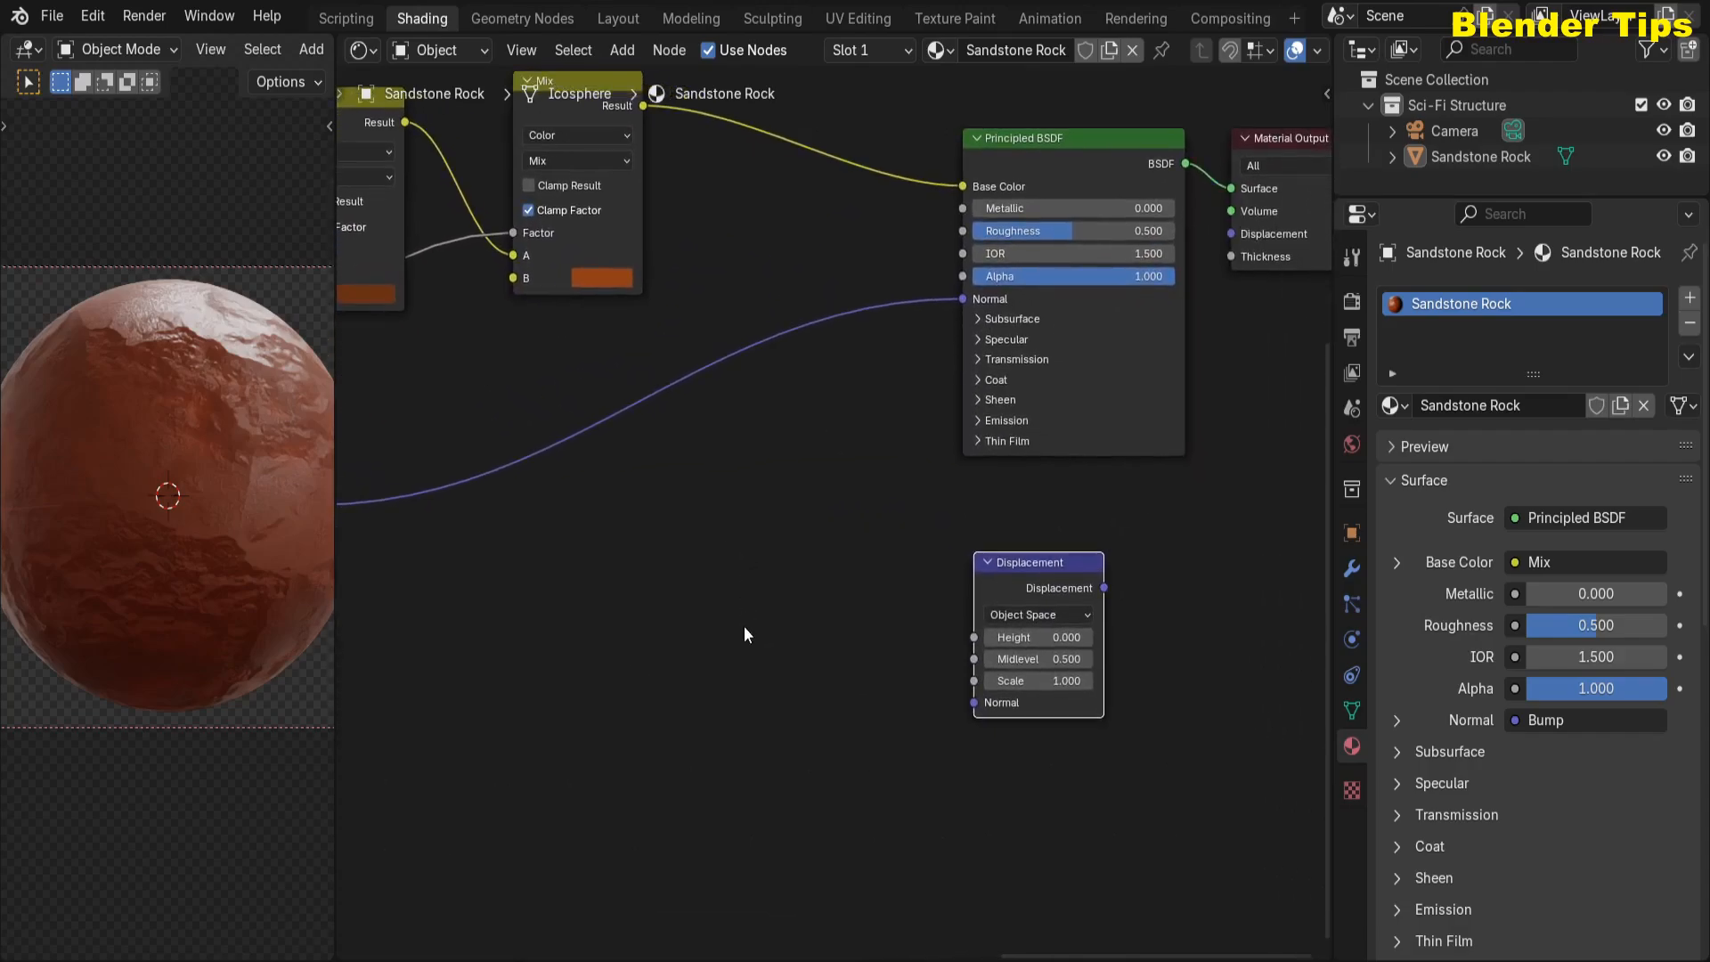
left_click(1028, 681)
key("BackSpace")
type("40")
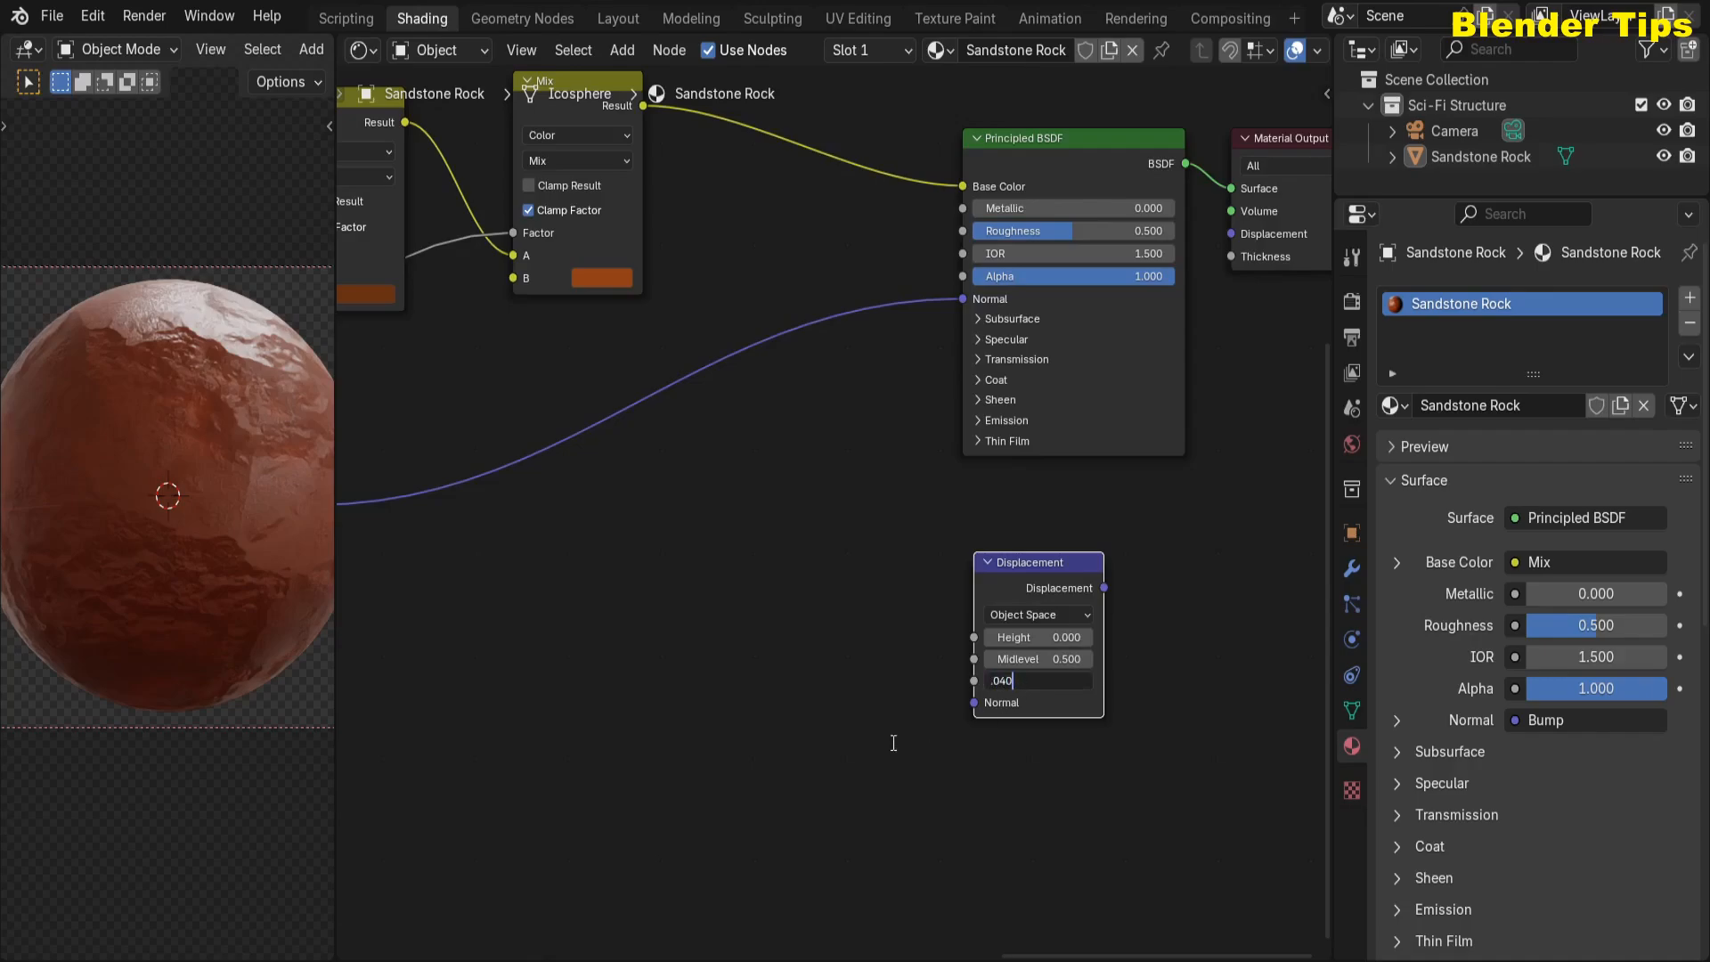
key("Return")
- Link the Displacement node's output to the Displacement input of the Material Output node
scroll(811, 681, "down", 1)
middle_click_drag(811, 681, 643, 815)
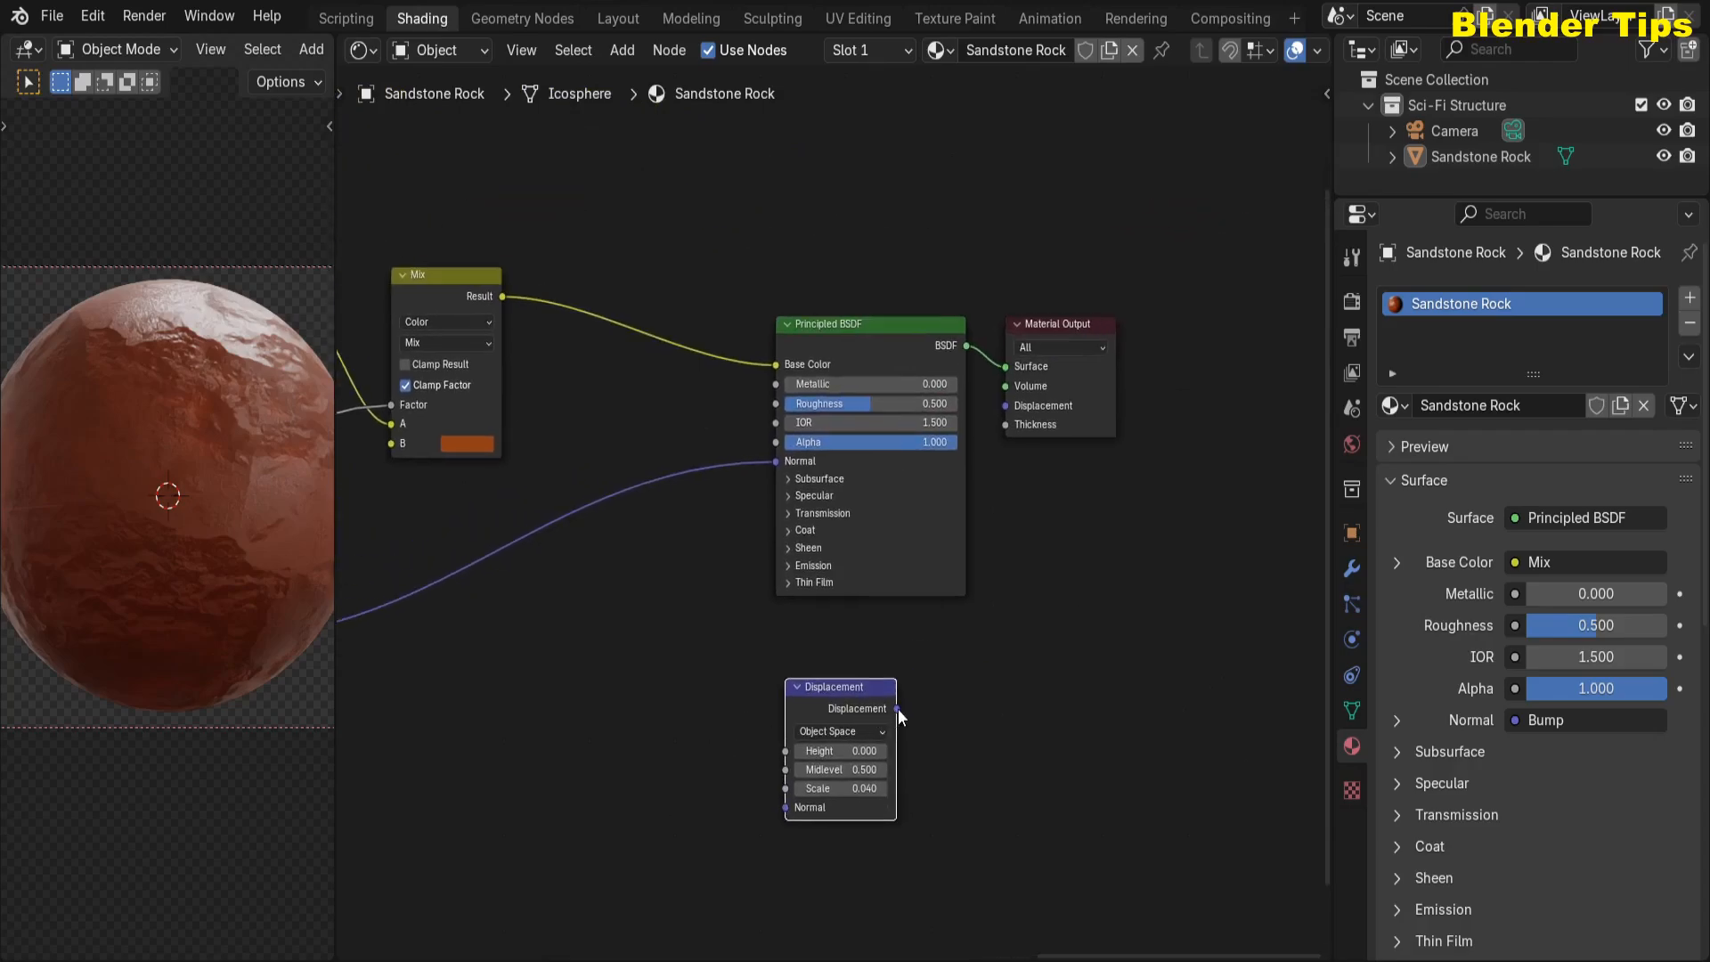
left_click_drag(898, 708, 1005, 406)
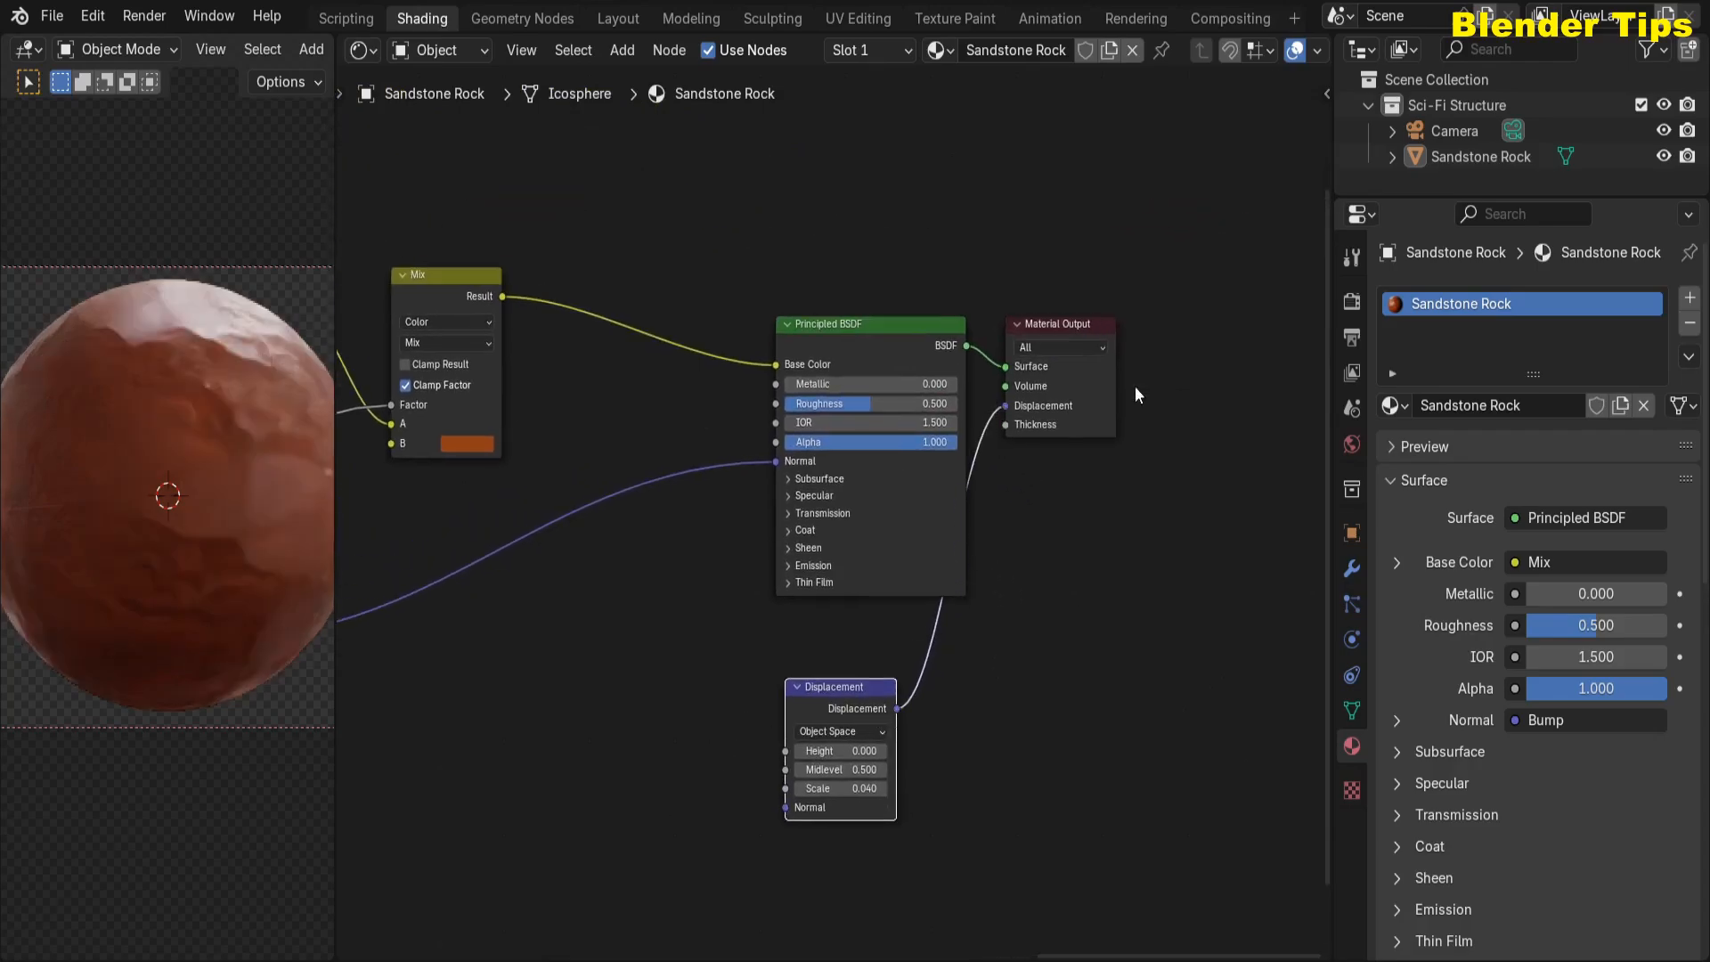
- Link the lower Voronoi Texture's Distance output to the Displacement node's Height and move the last Bump node clear of the new link
scroll(534, 685, "down", 3)
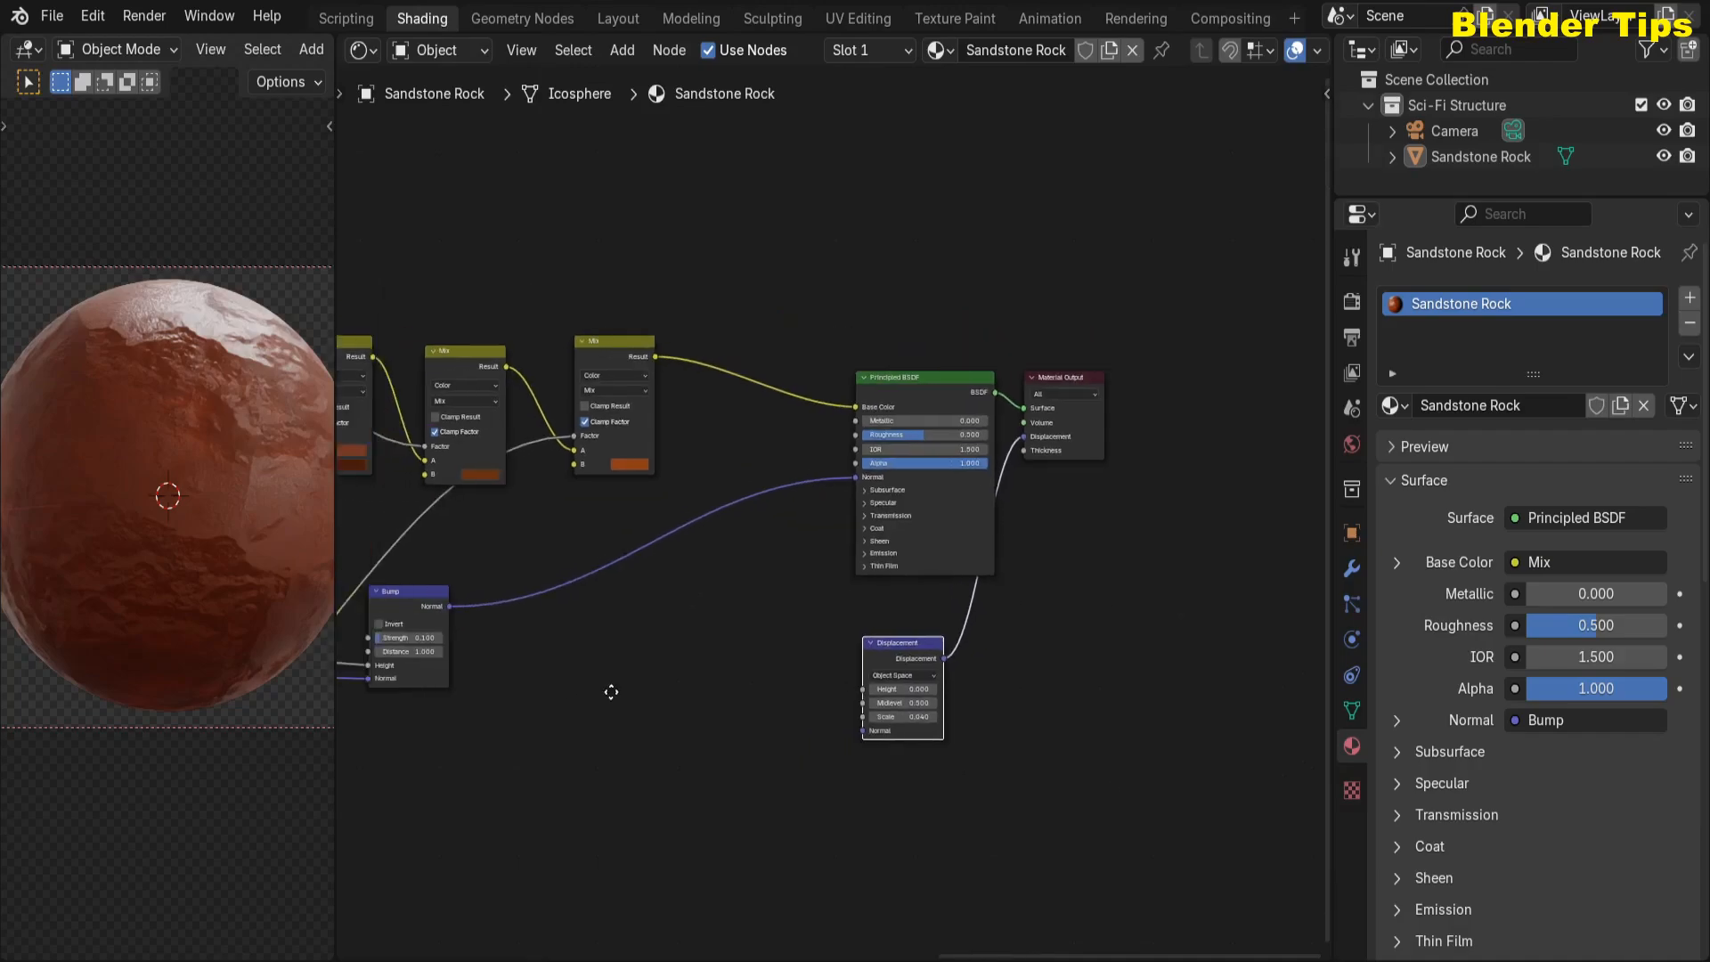
middle_click_drag(607, 691, 874, 690)
scroll(874, 691, "up", 2)
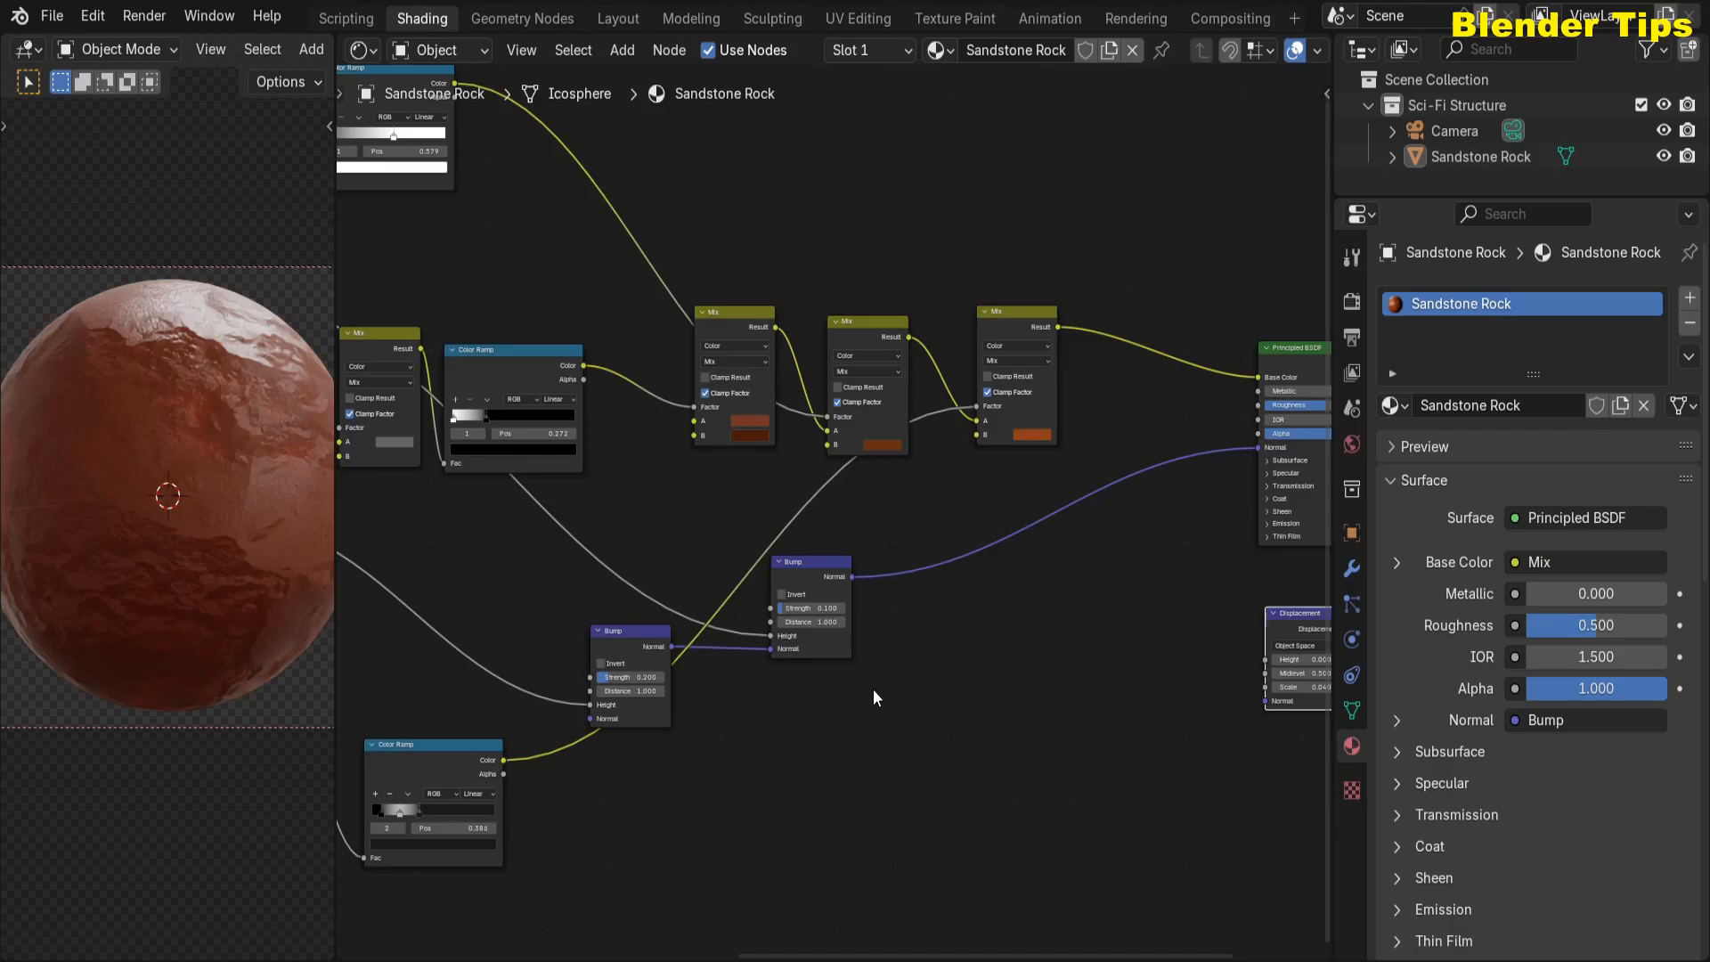
middle_click_drag(460, 623, 789, 583)
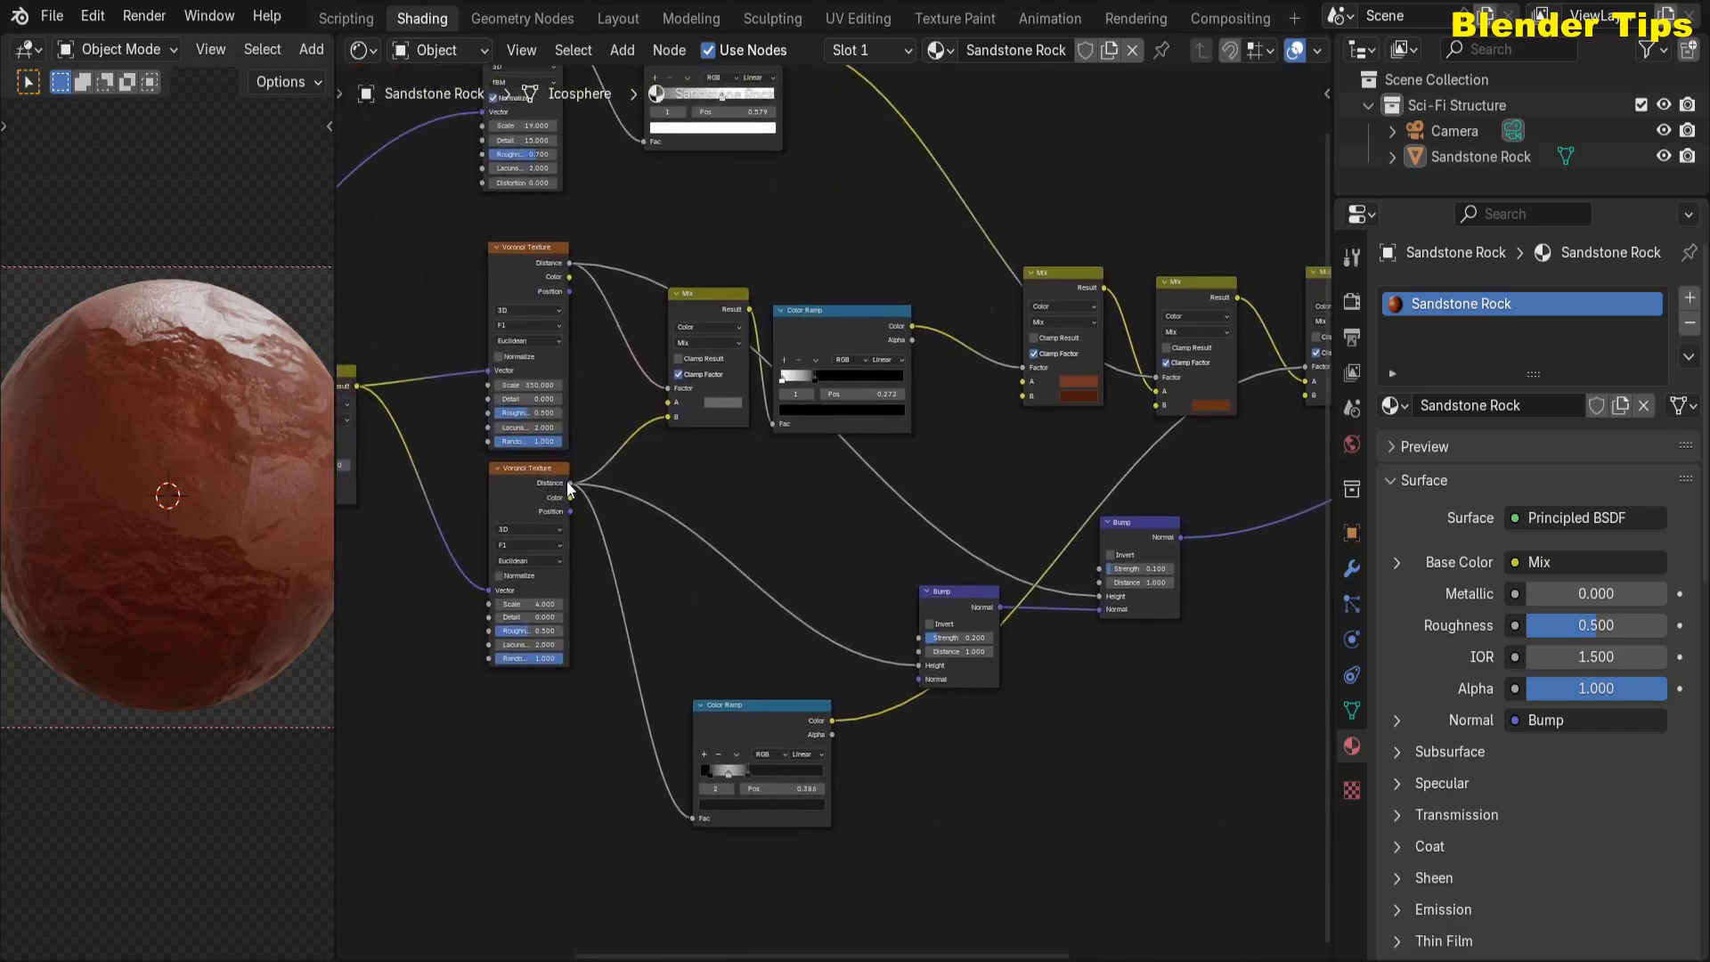
mouse_move(567, 481)
left_mouse_down()
mouse_move(786, 477)
mouse_move(1423, 622)
mouse_move(1141, 682)
mouse_move(974, 618)
left_mouse_up()
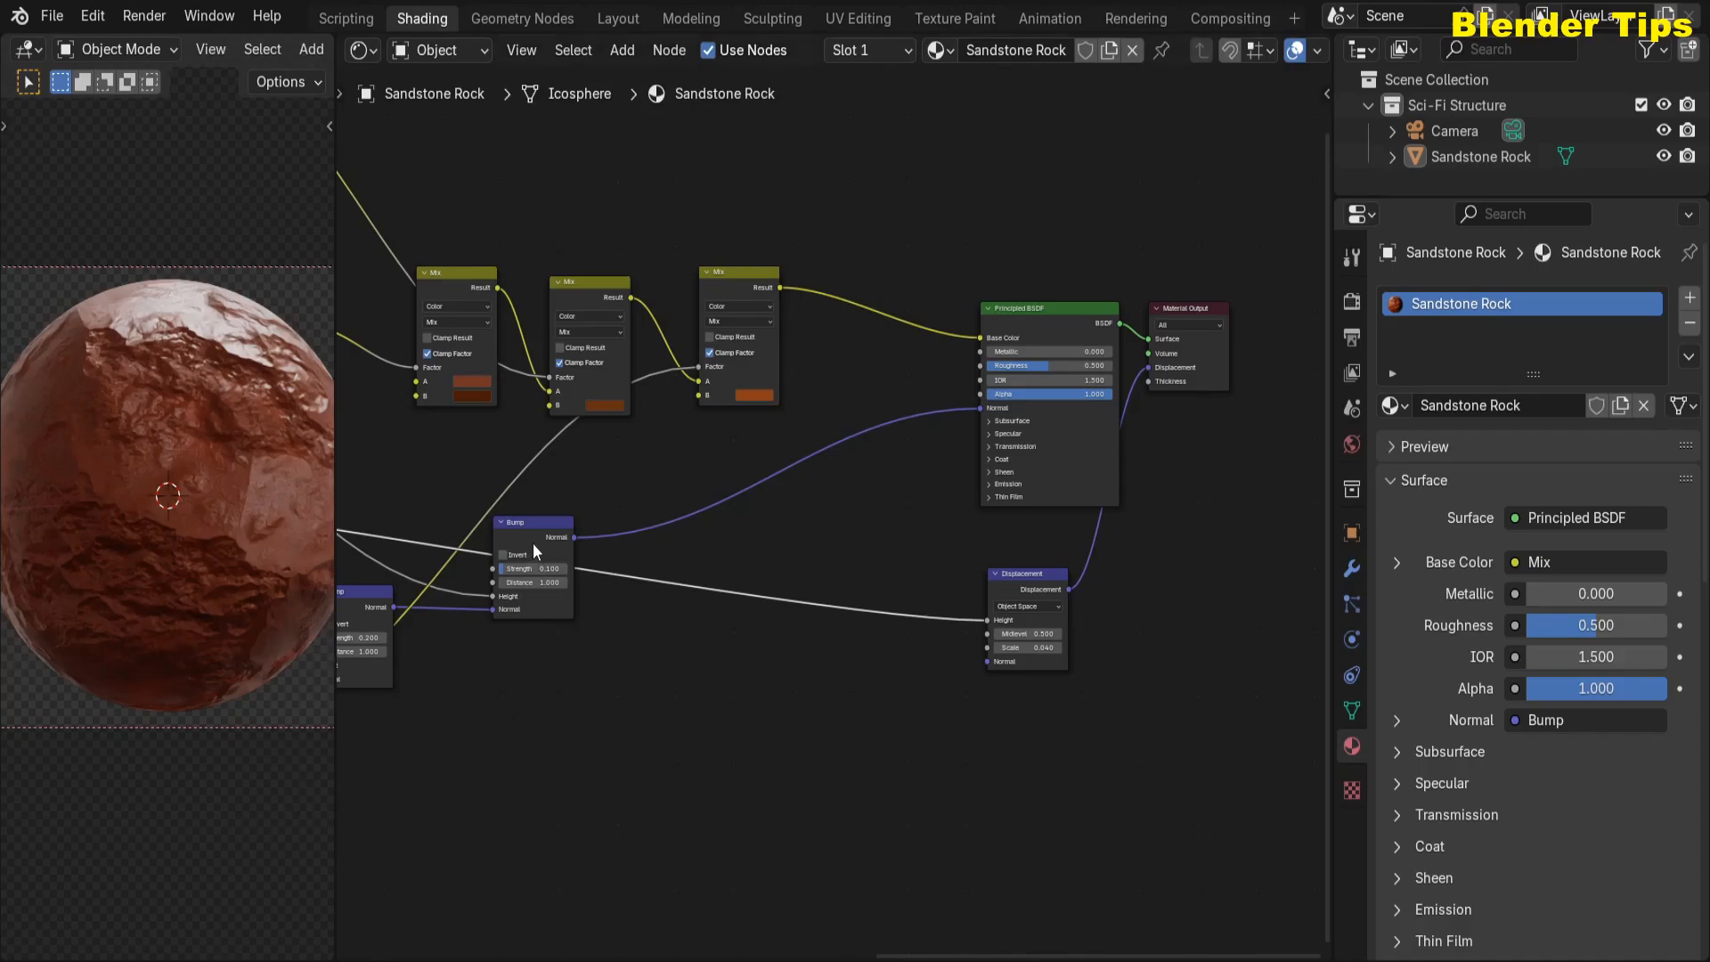
left_click_drag(533, 541, 651, 482)
- Try raising the Displacement node's Scale to 2.340, and undo the change
scroll(836, 665, "up", 3)
middle_click_drag(837, 665, 620, 665)
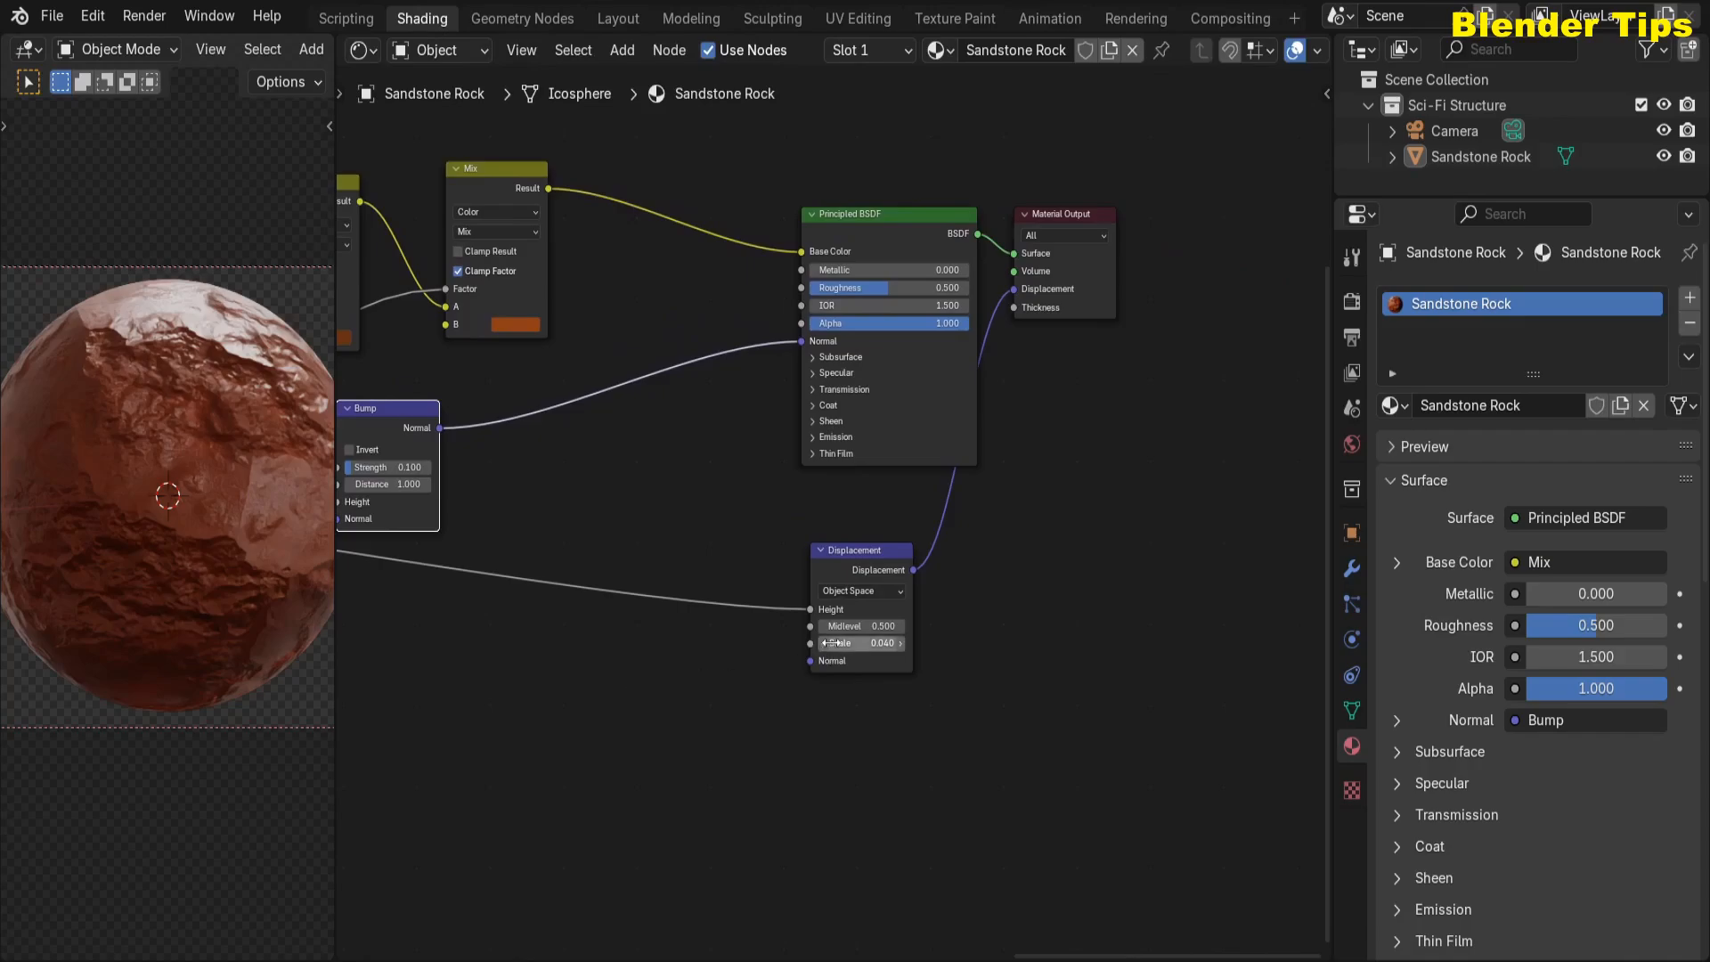
left_click(855, 643)
key("Return")
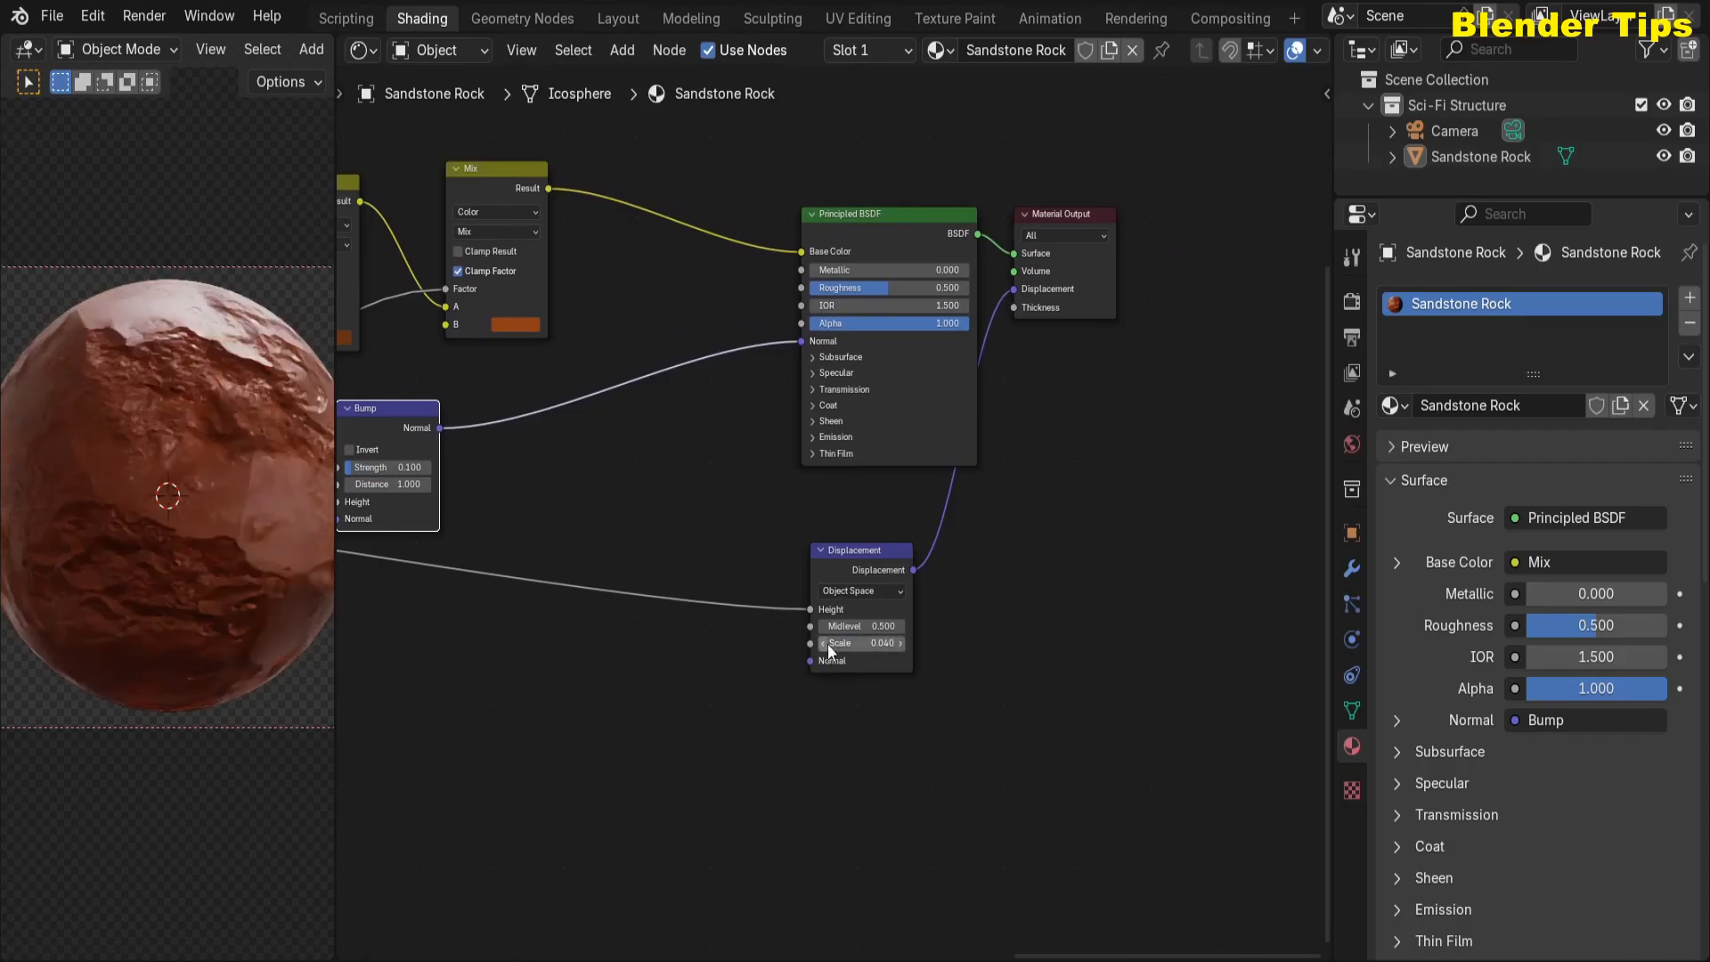
left_click_drag(827, 644, 1034, 644)
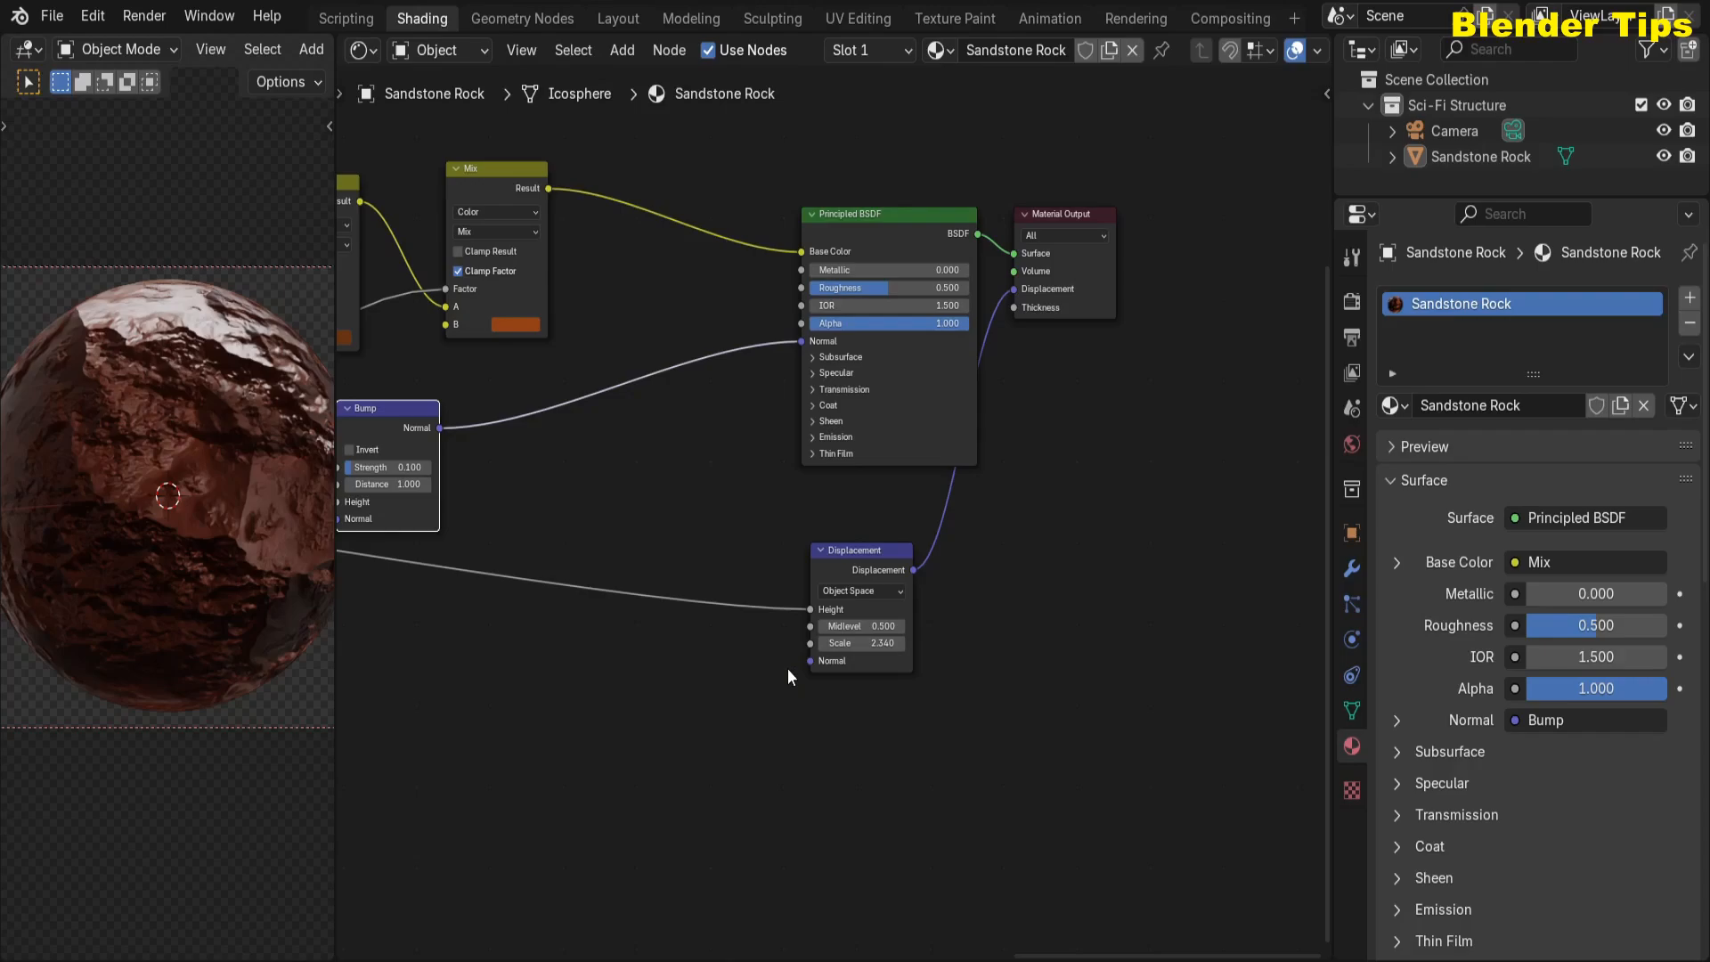
key("ctrl+z")
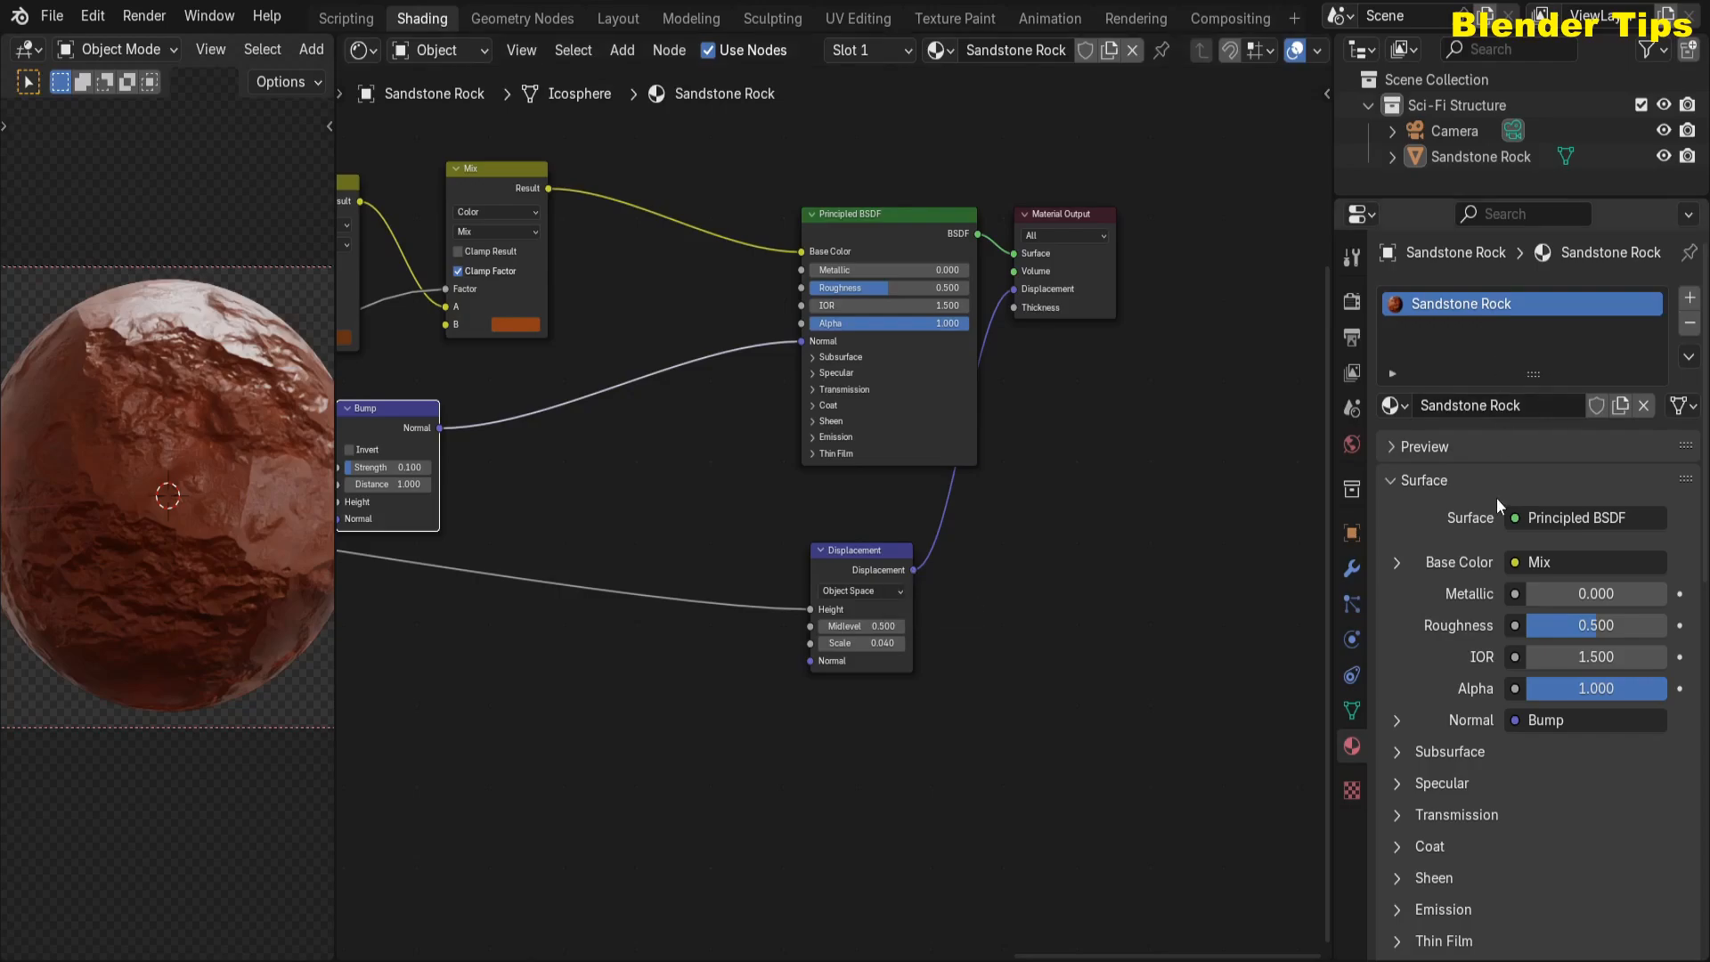
- Set the displacement method in the material's surface settings to Displacement and Bump
scroll(1499, 500, "down", 15)
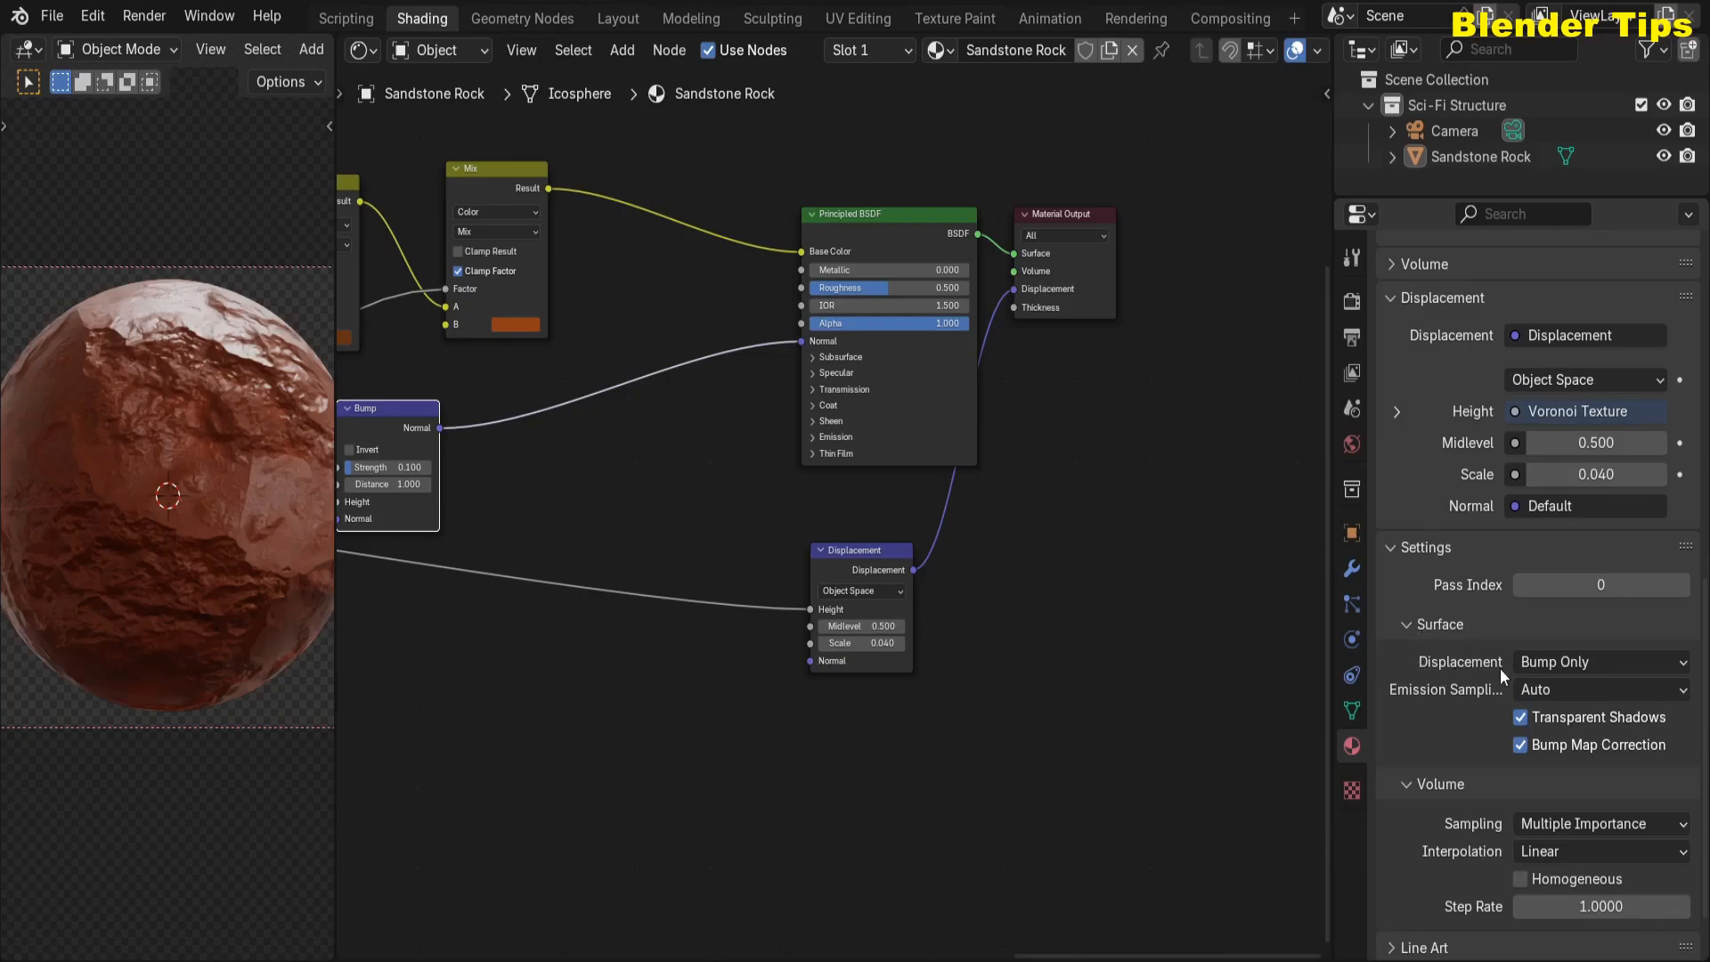
left_click(1535, 664)
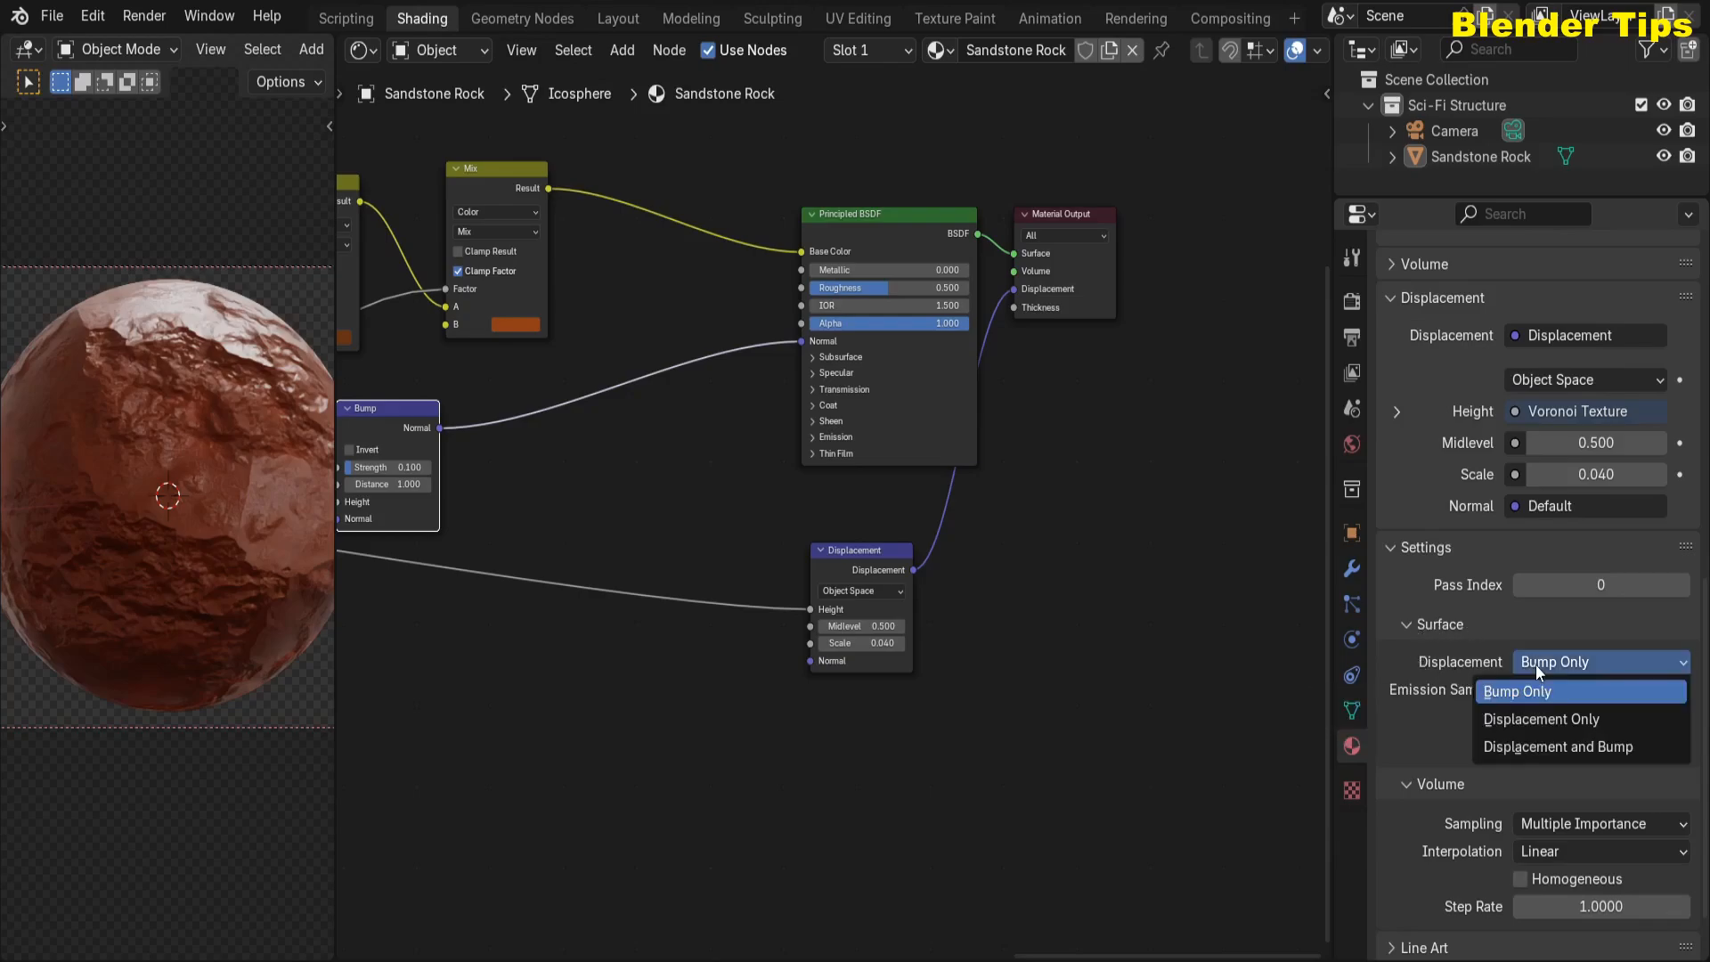
left_click(1537, 748)
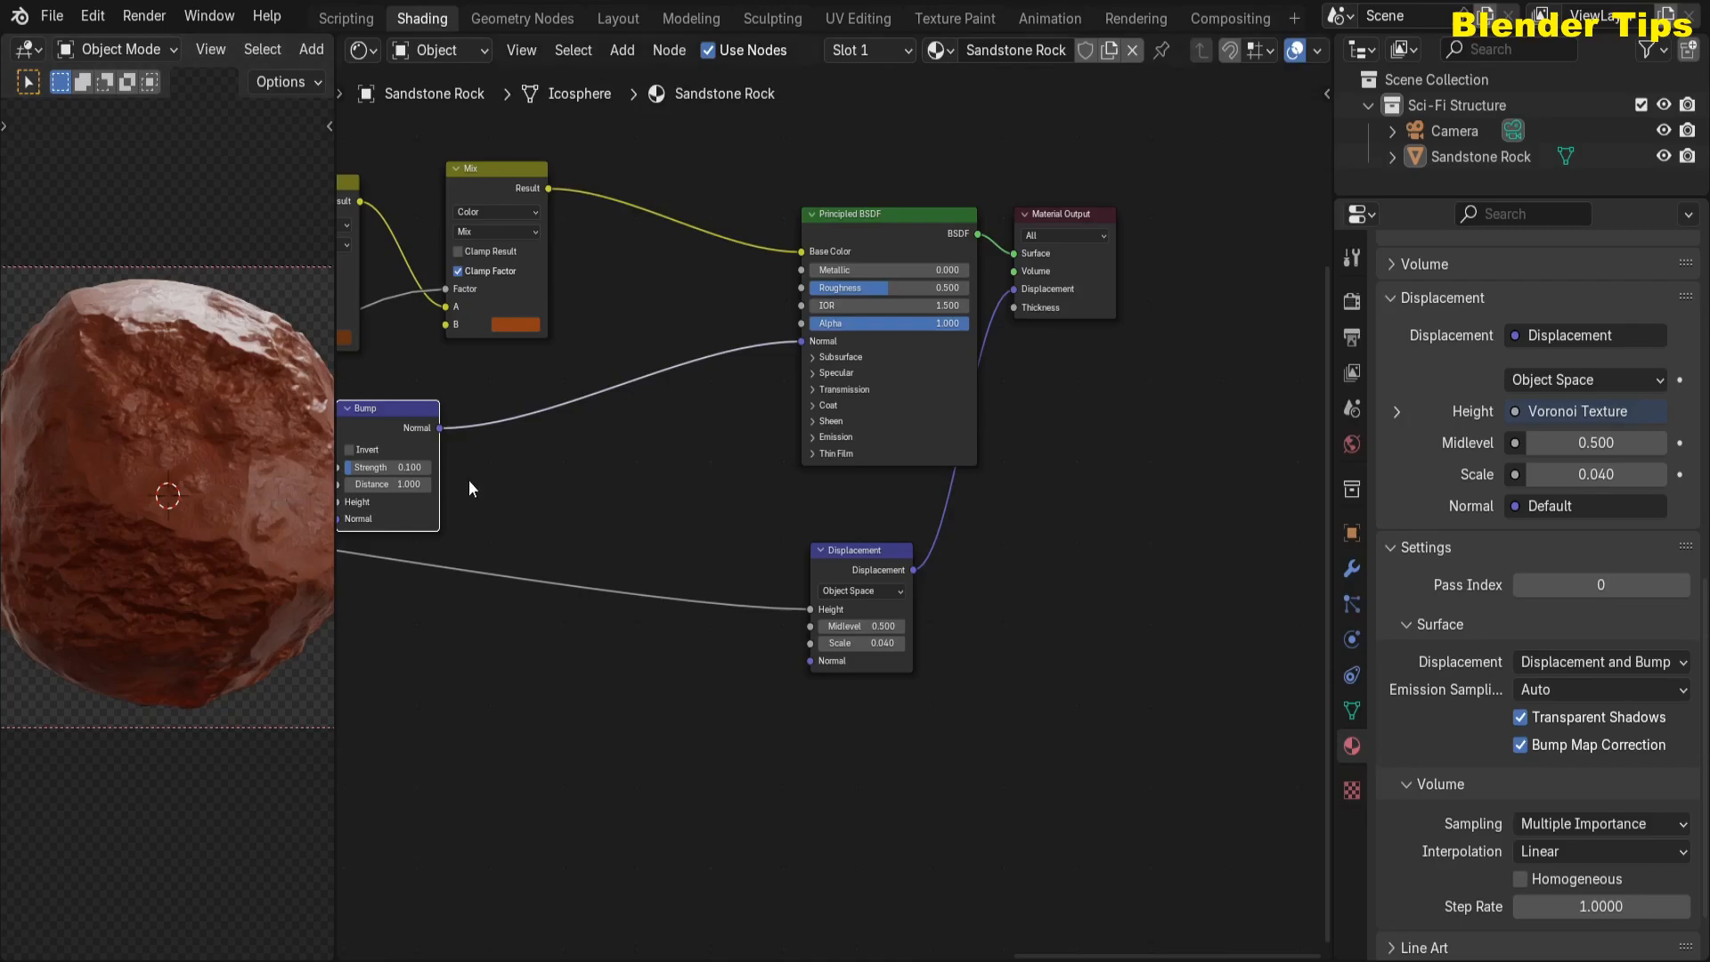
- Review the node tree from the Displacement node back to the Noise and Voronoi textures
scroll(526, 486, "down", 3)
middle_click_drag(534, 488, 655, 675)
middle_click_drag(545, 556, 819, 524)
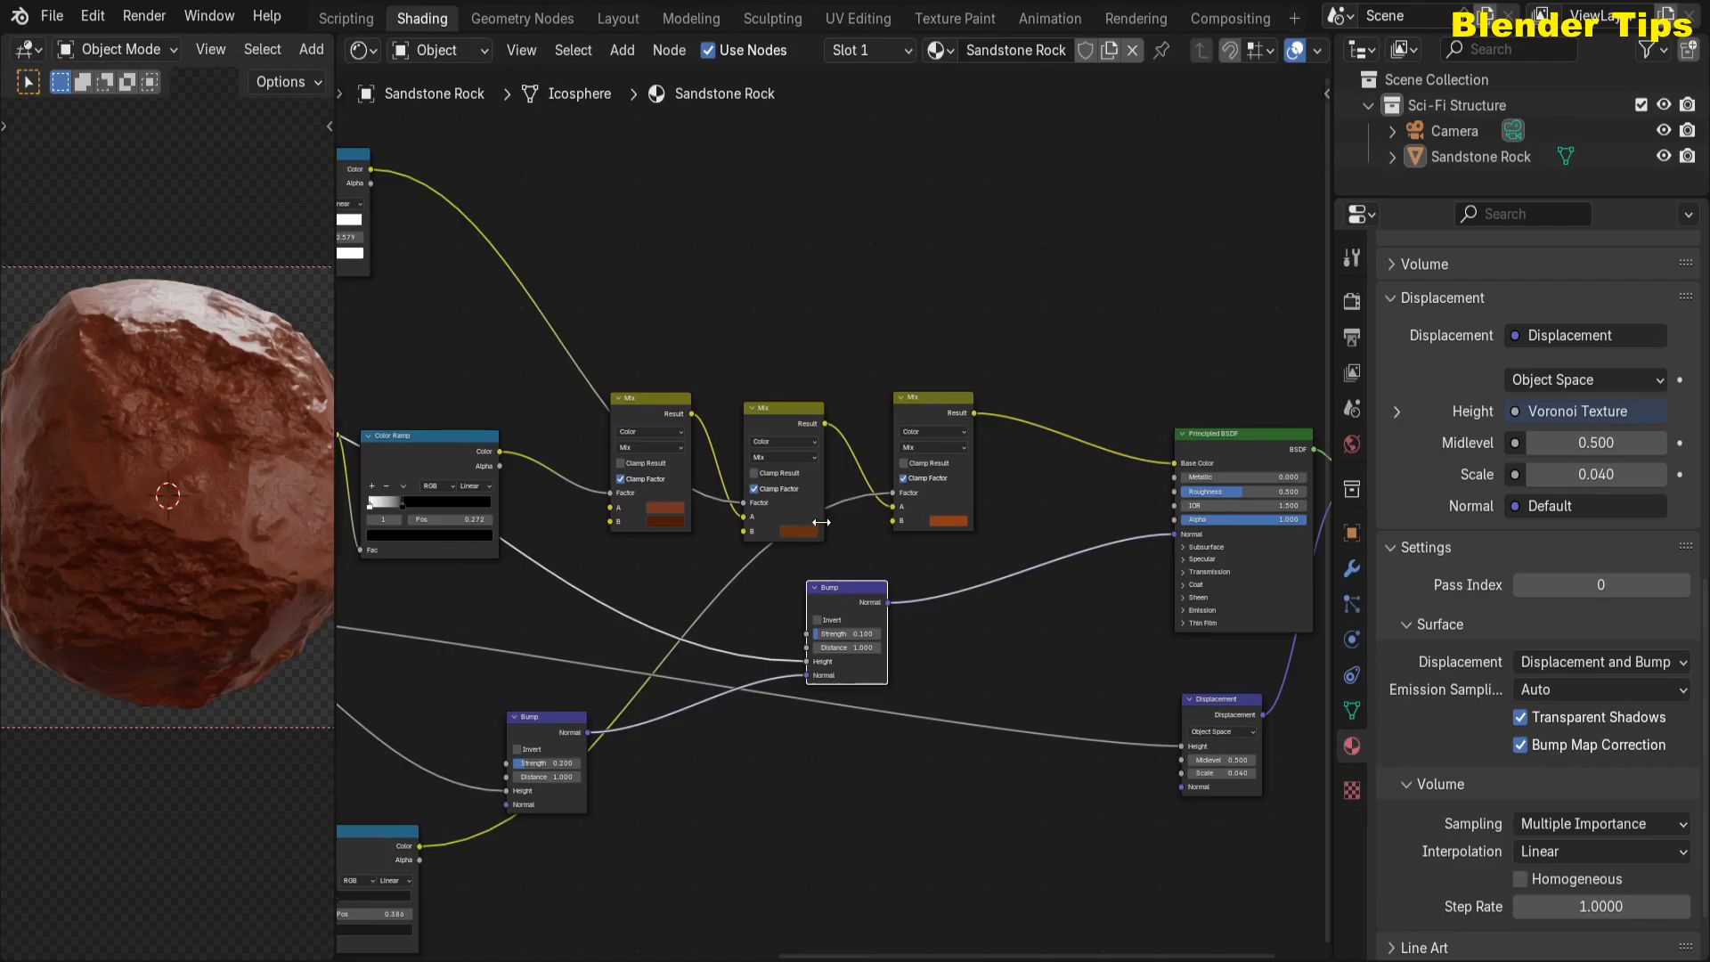
scroll(981, 556, "up", 1)
middle_click_drag(1023, 532, 924, 579)
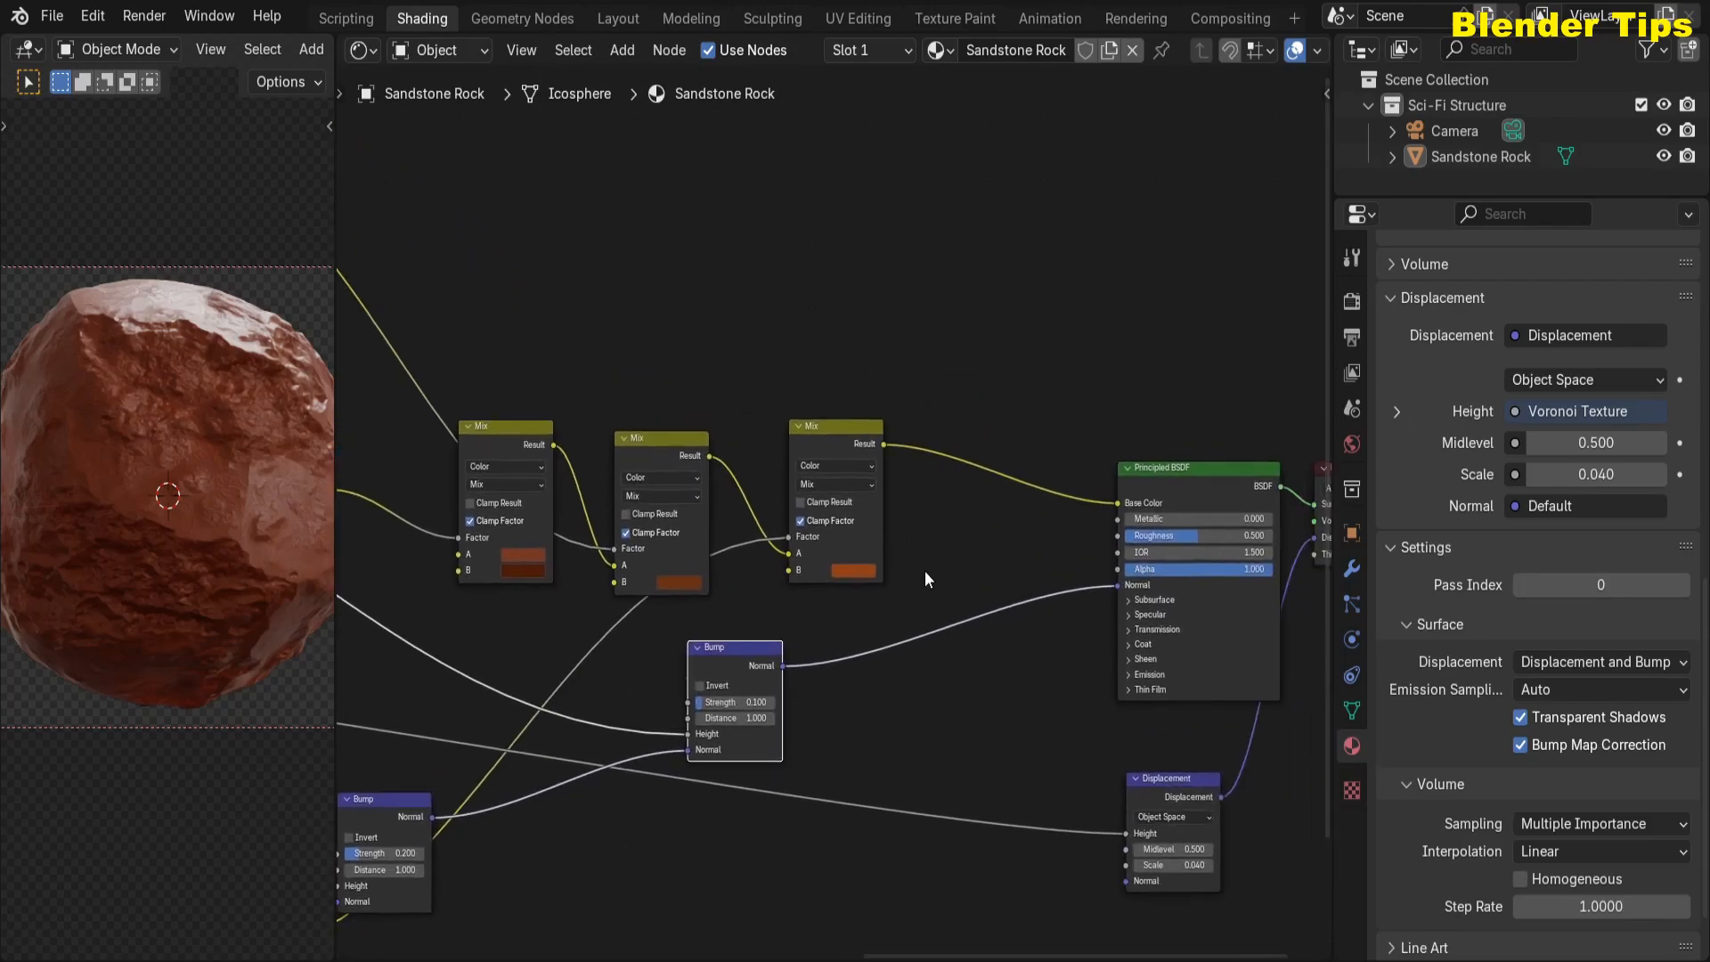
scroll(724, 477, "down", 4)
middle_click_drag(525, 374, 979, 409)
left_click(816, 427)
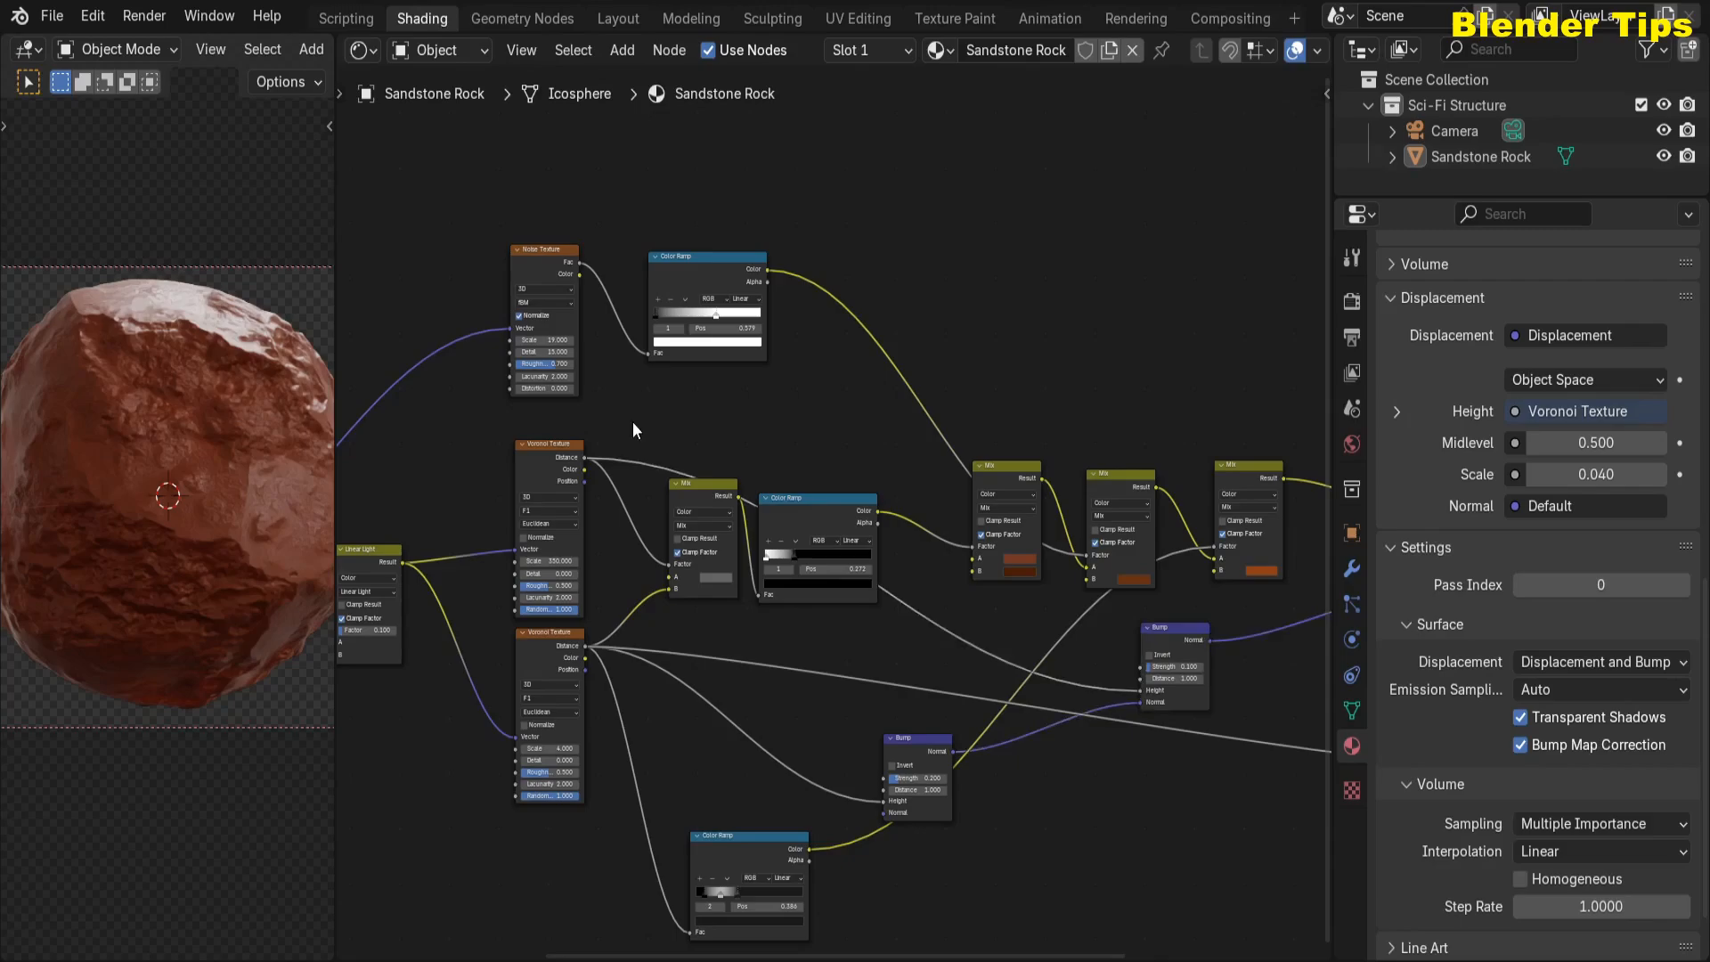
middle_click_drag(1004, 721, 777, 673)
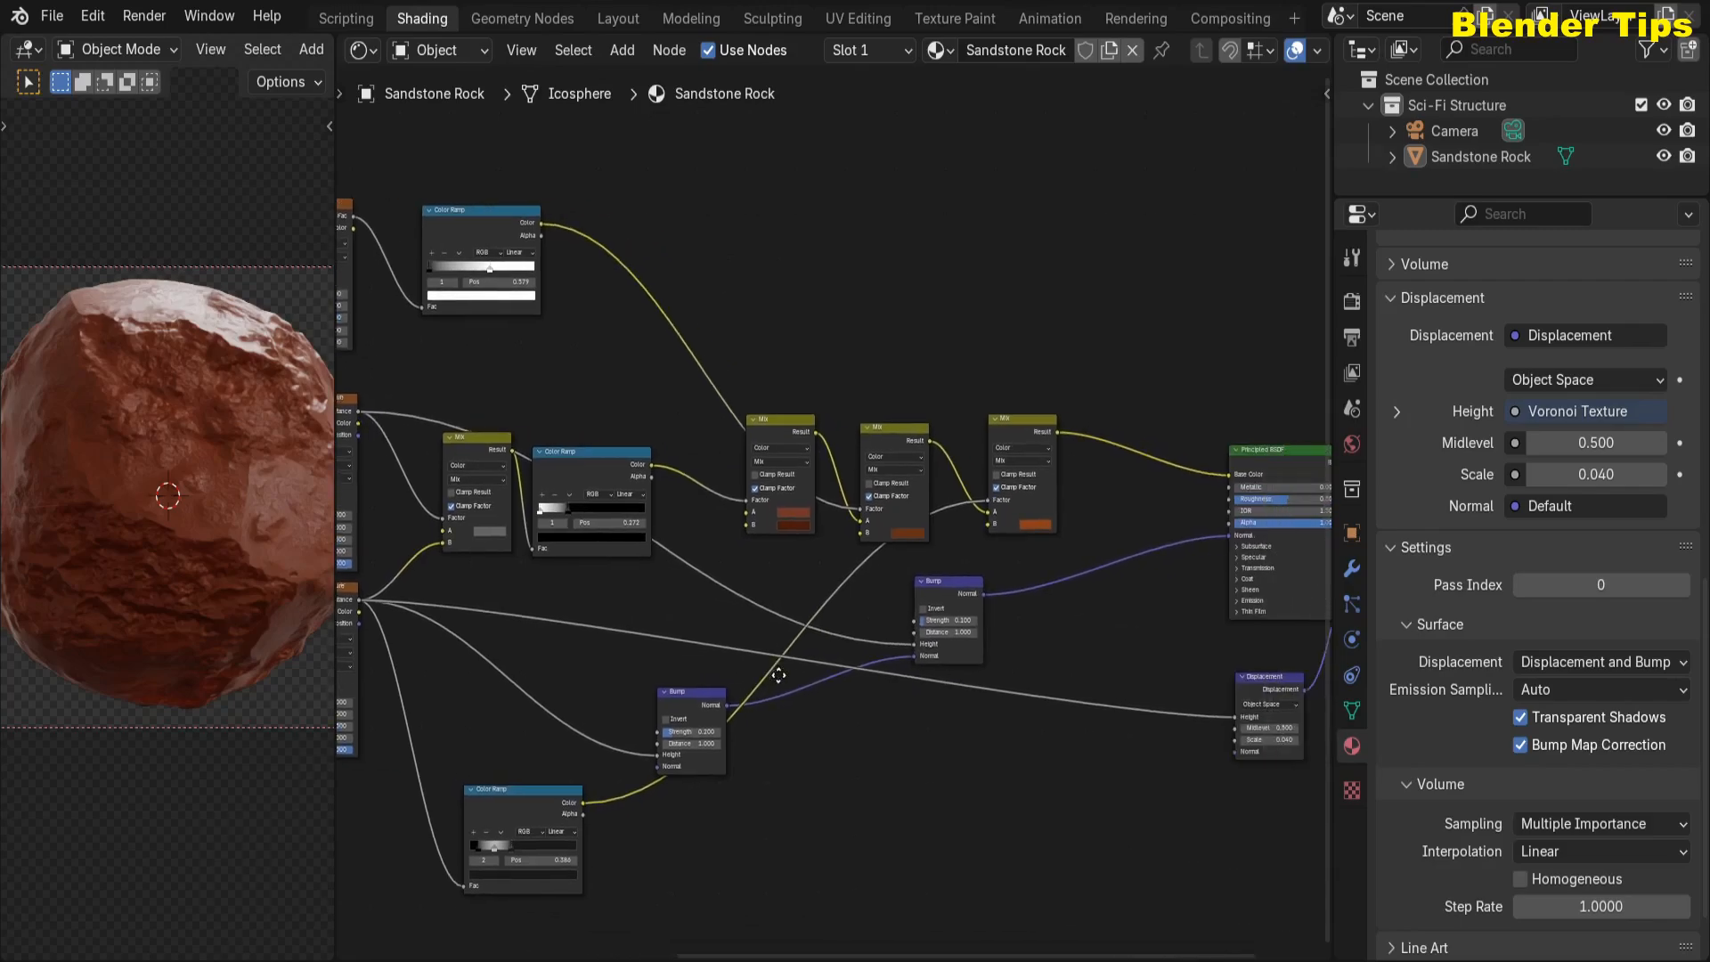
- Move the three chained color Mix nodes up to free space above the Bump nodes
scroll(778, 673, "up", 2)
middle_click_drag(1012, 668, 893, 709)
left_click_drag(593, 312, 932, 457)
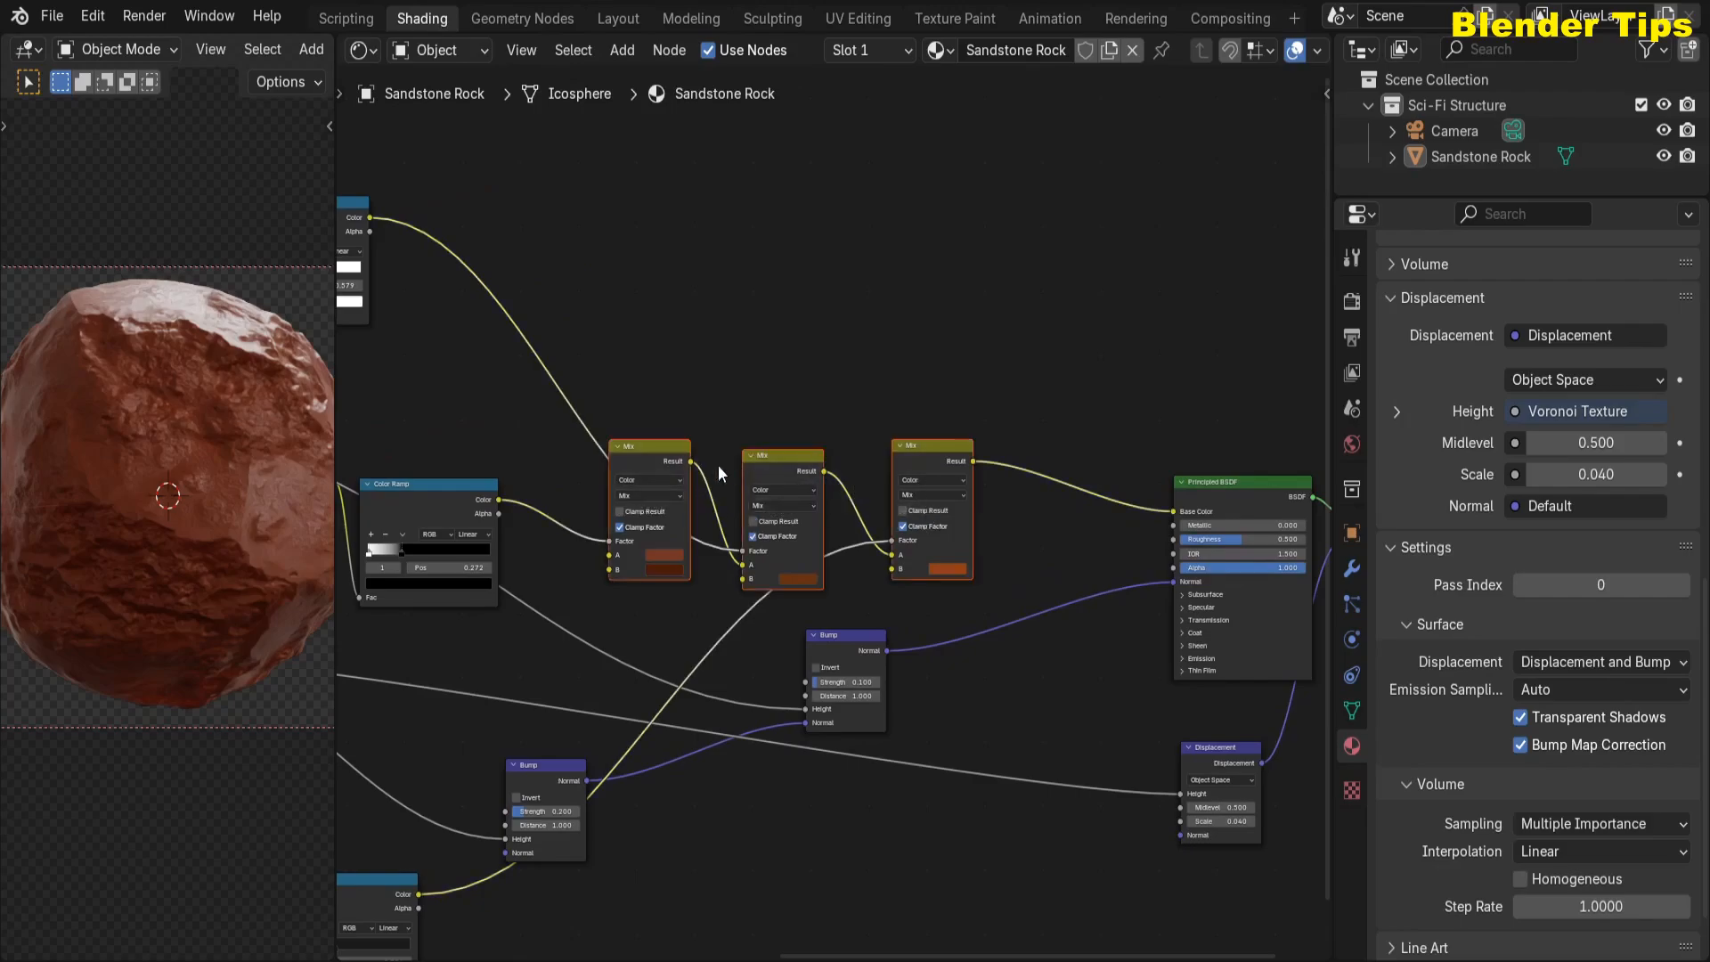
left_click_drag(658, 447, 653, 276)
left_click(900, 513)
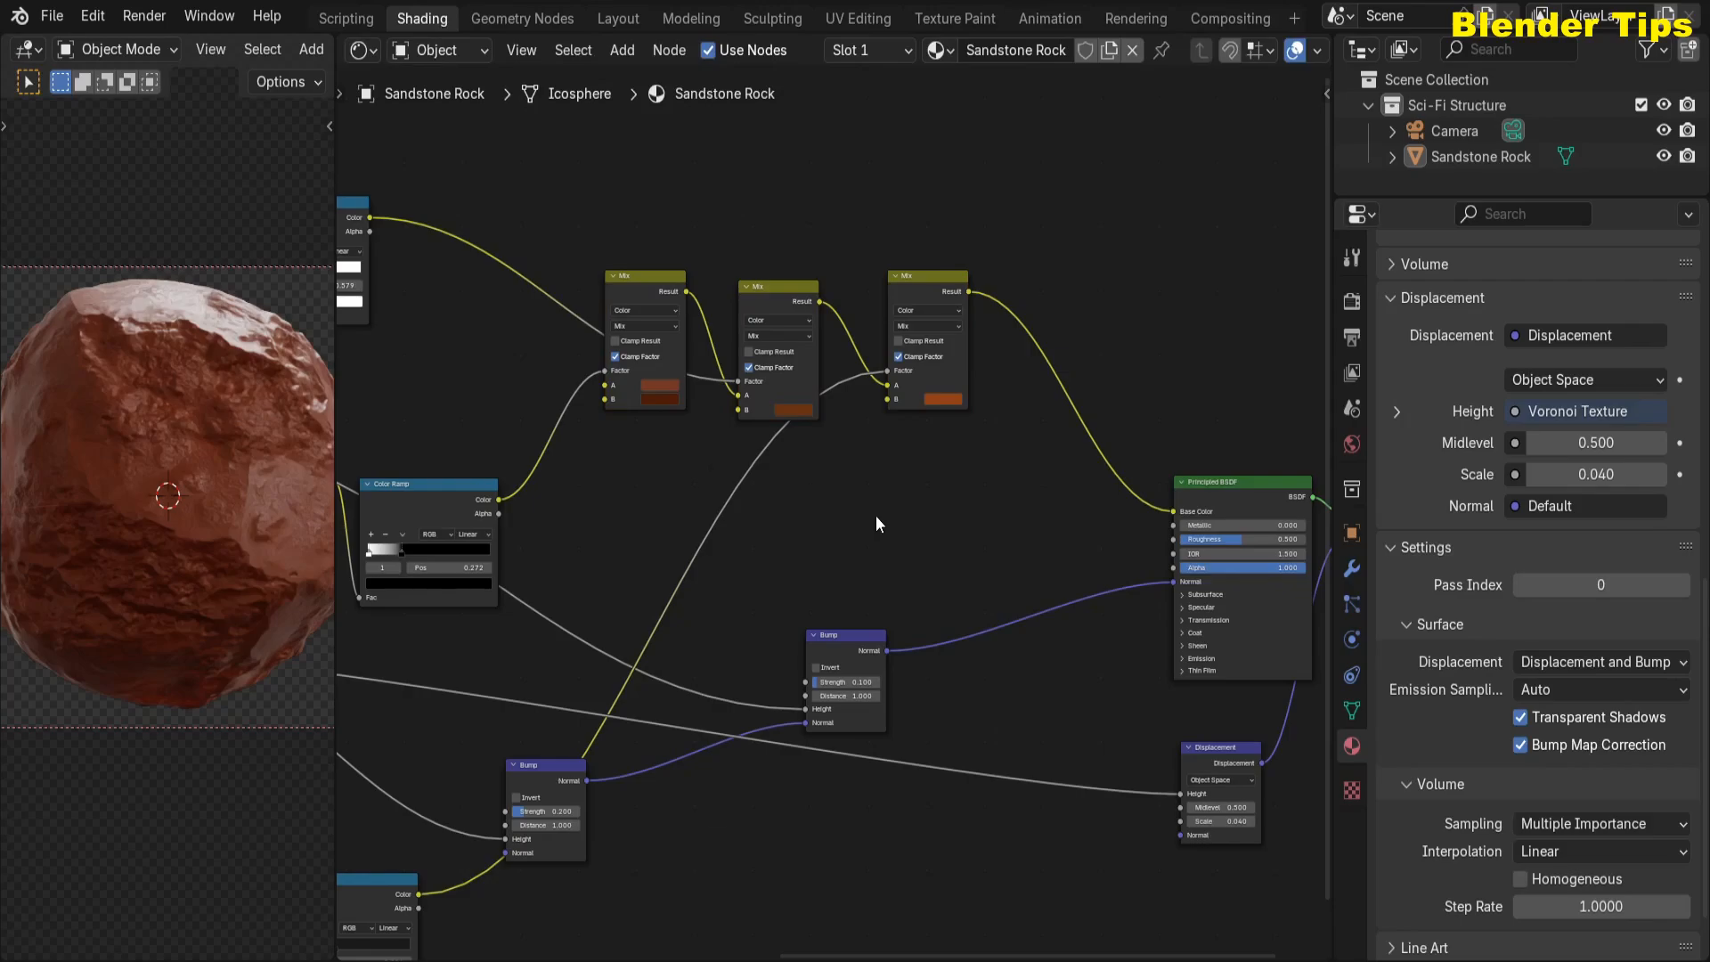
- Add a Color Ramp node below the last Mix node and link its Color output to the Principled BSDF's Roughness
key("shift+a")
type("col")
left_click(988, 587)
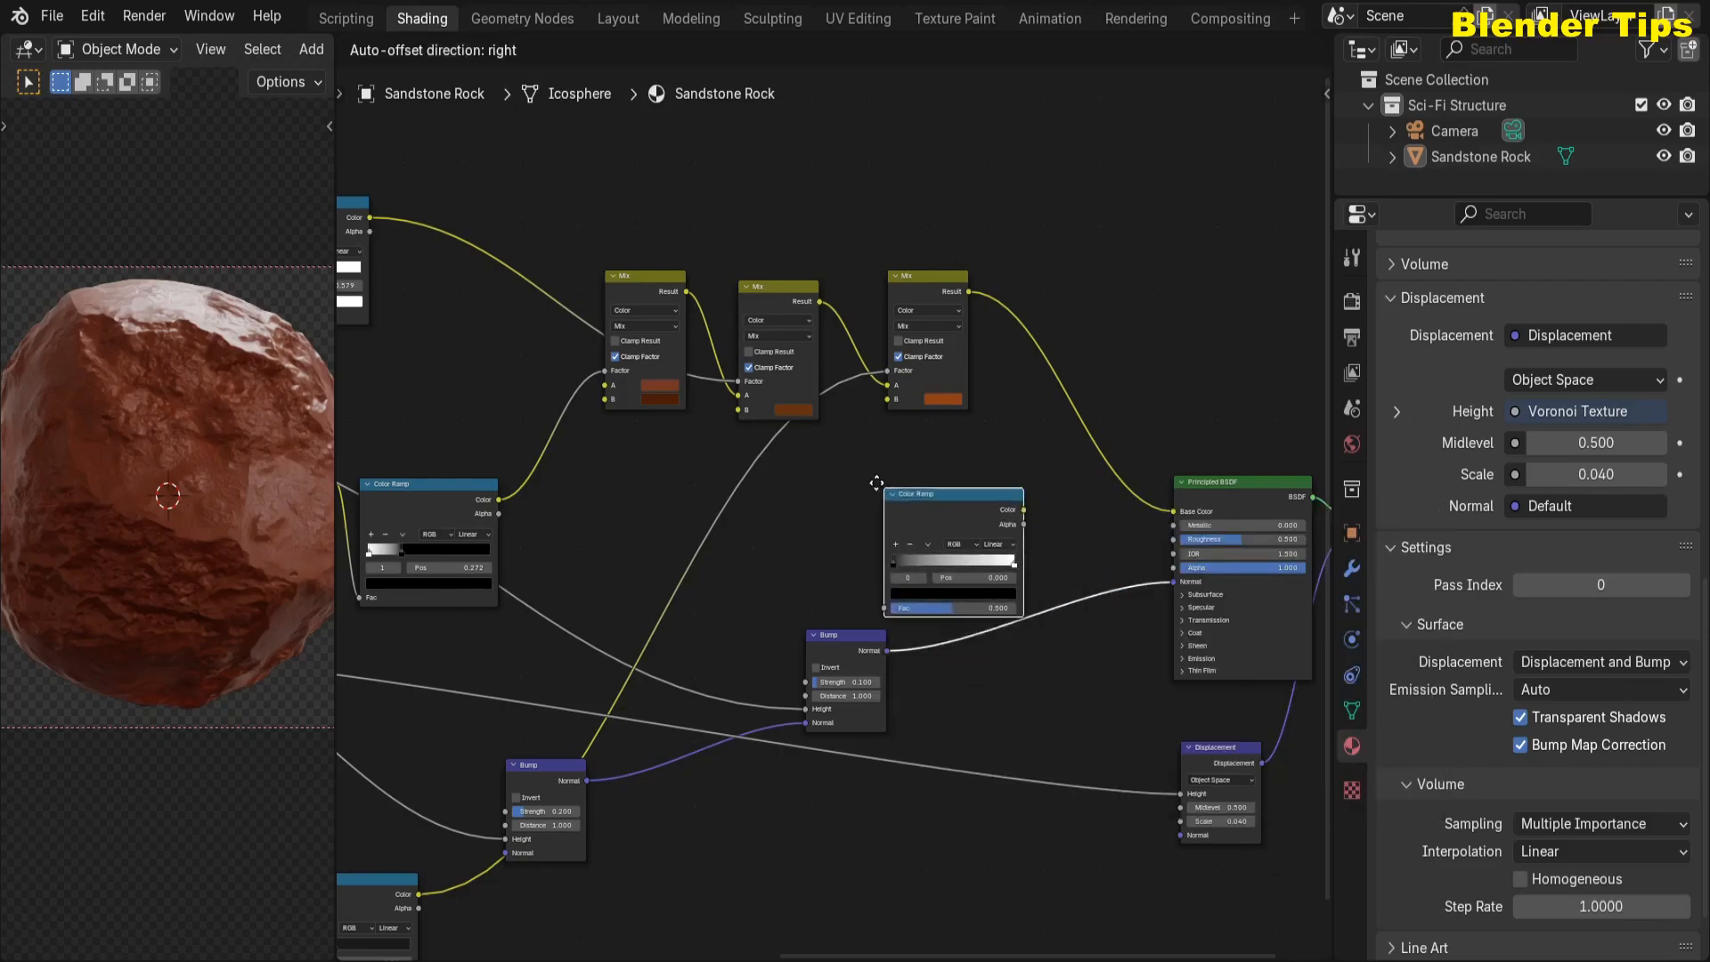
left_click(935, 570)
left_click_drag(964, 489, 1167, 538)
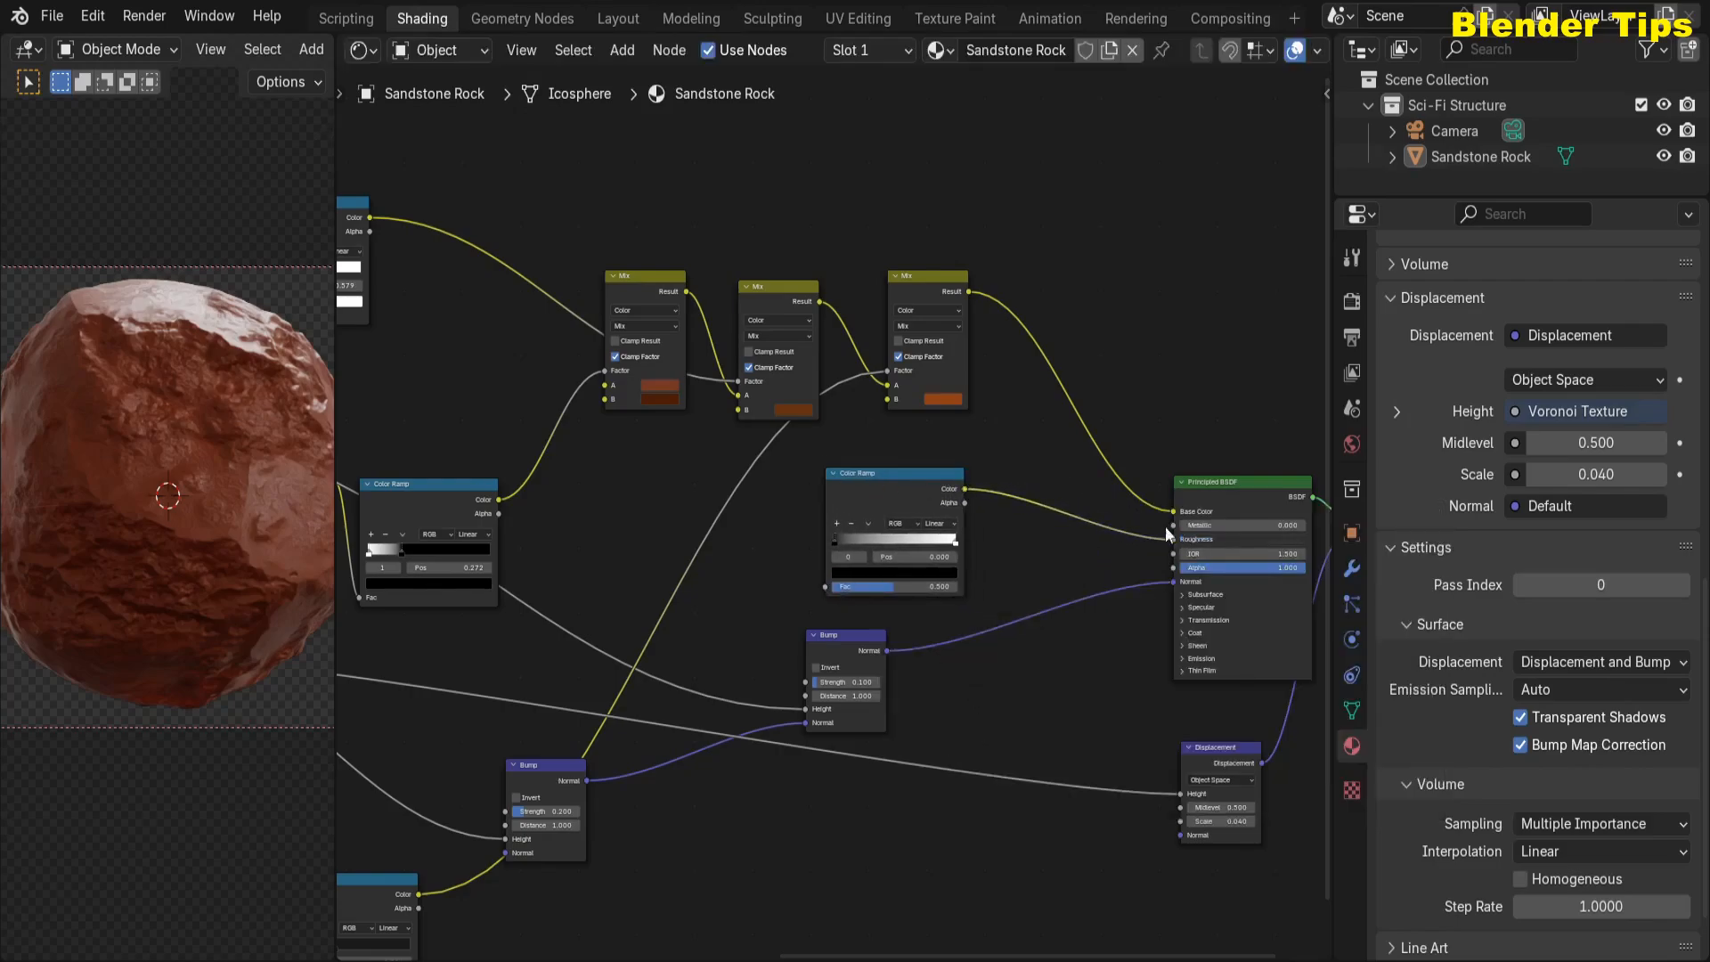
- Link the upper Voronoi Texture's Distance output to the Fac input of the Roughness Color Ramp
scroll(654, 450, "down", 4)
middle_click_drag(654, 451, 994, 573)
left_click_drag(604, 526, 1094, 637)
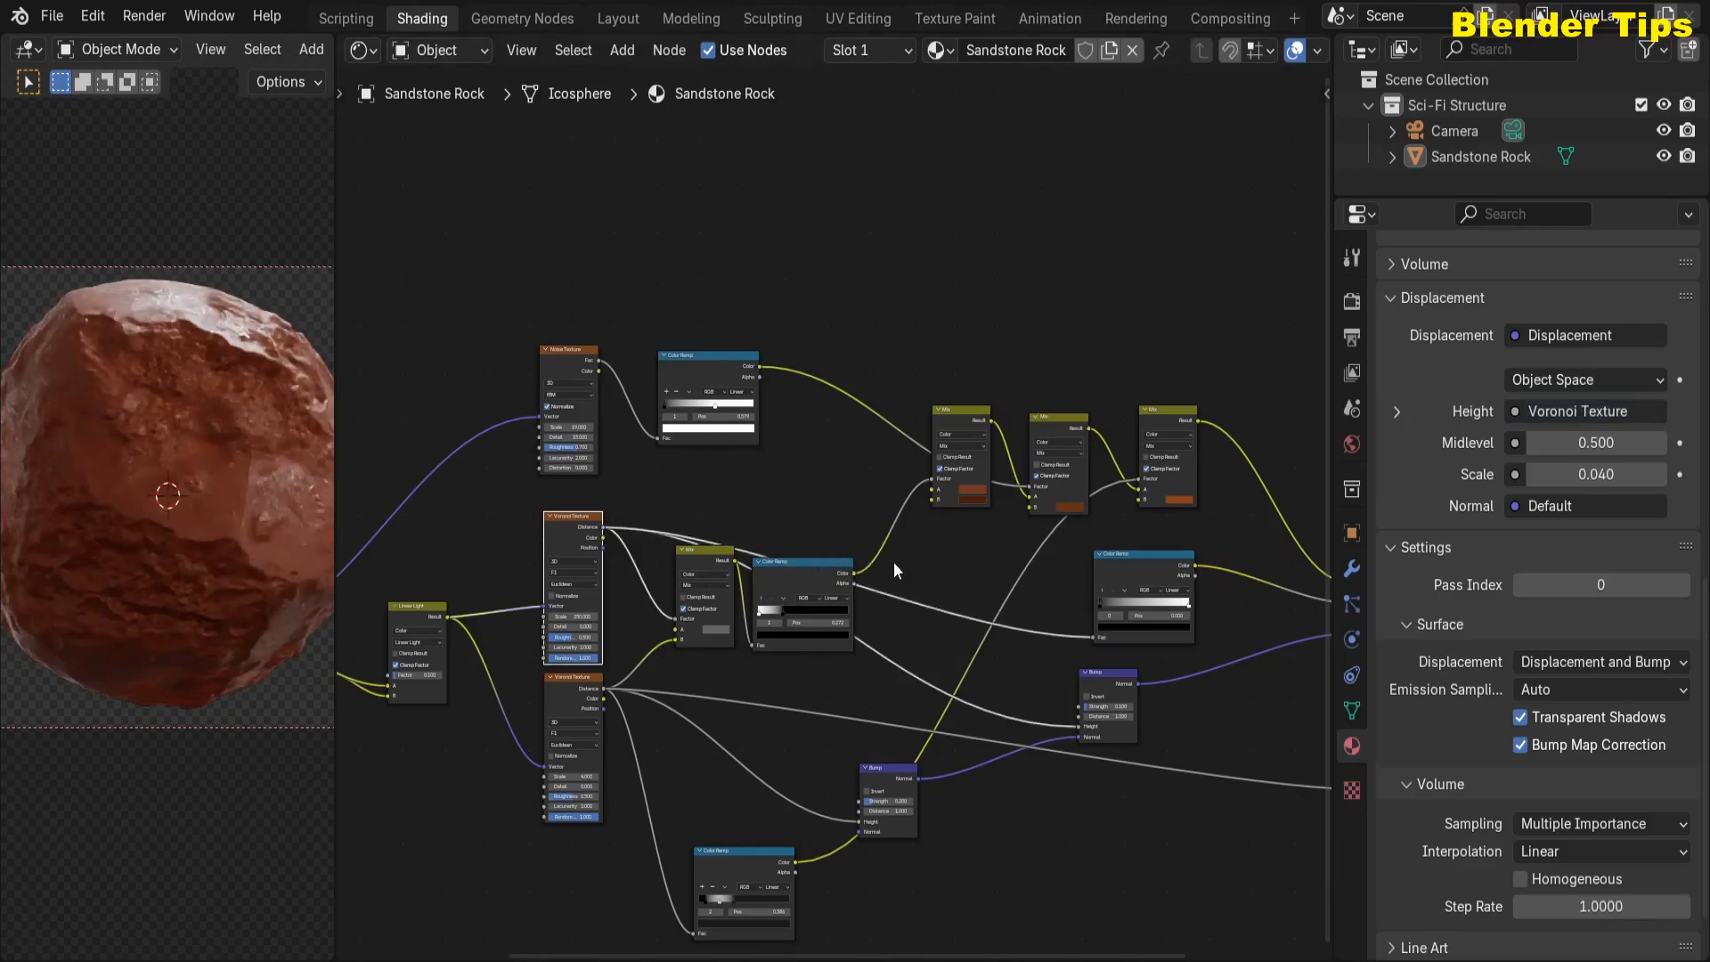
- Lighten the Roughness Color Ramp's black stop to a grey with a Value of 0.229
scroll(1008, 573, "up", 2)
middle_click_drag(1041, 588, 640, 459)
scroll(736, 467, "up", 1)
scroll(736, 467, "up", 2)
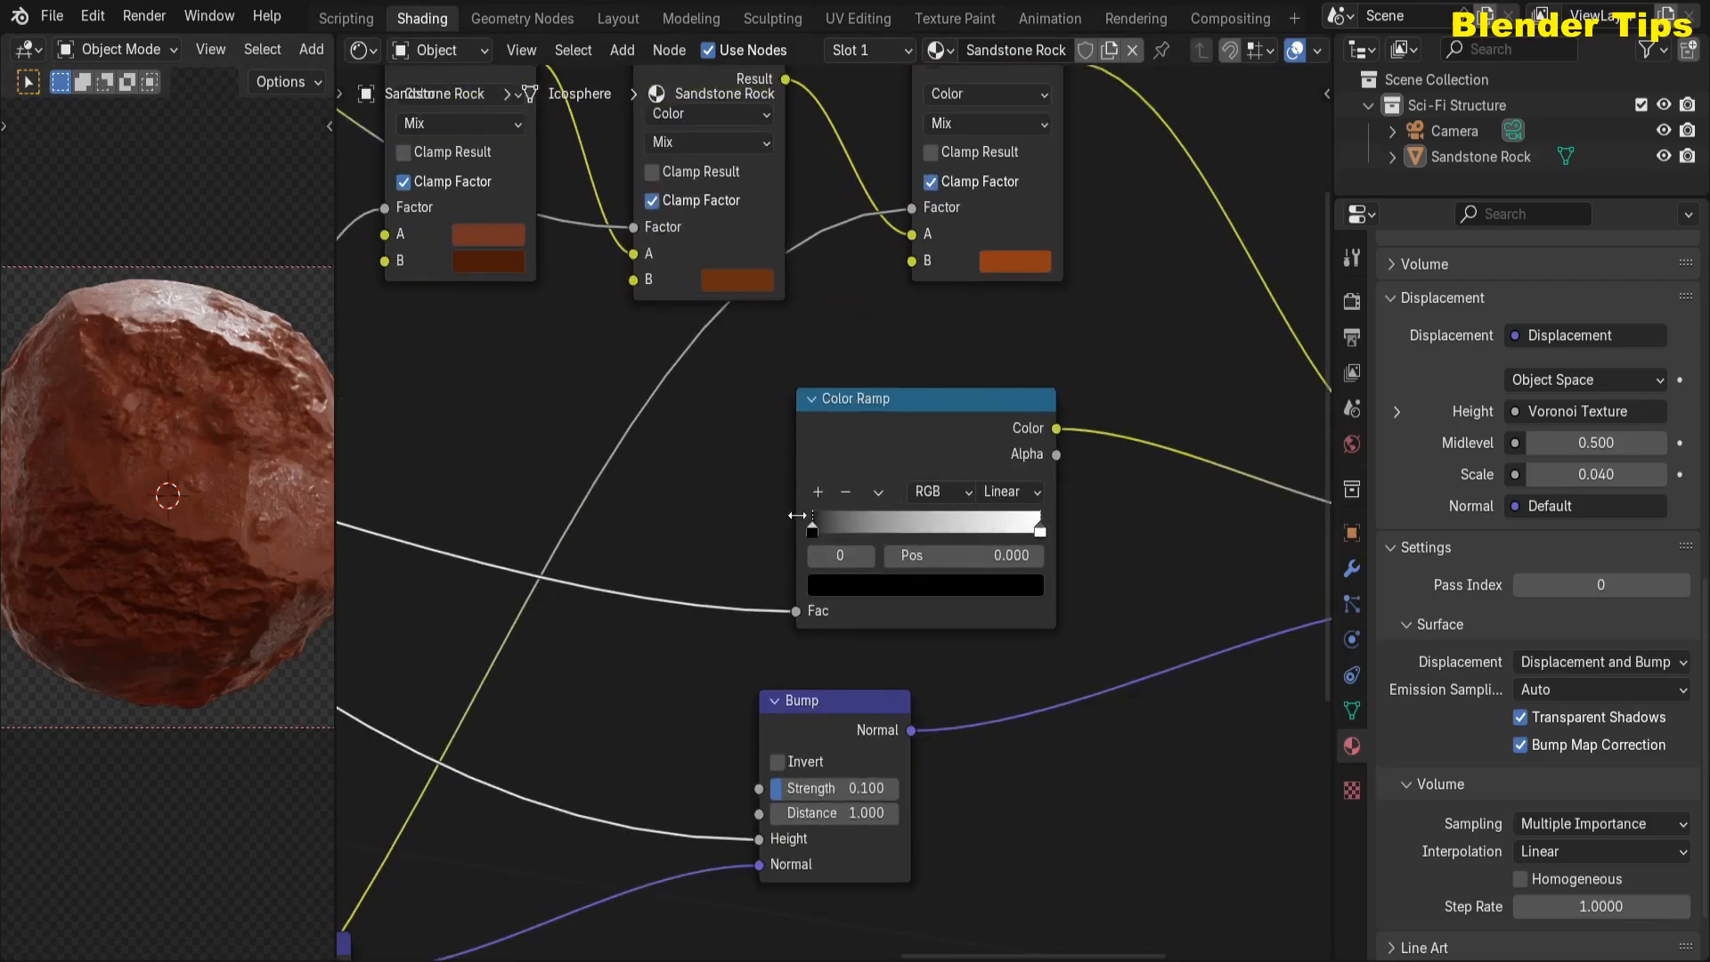
left_click(864, 585)
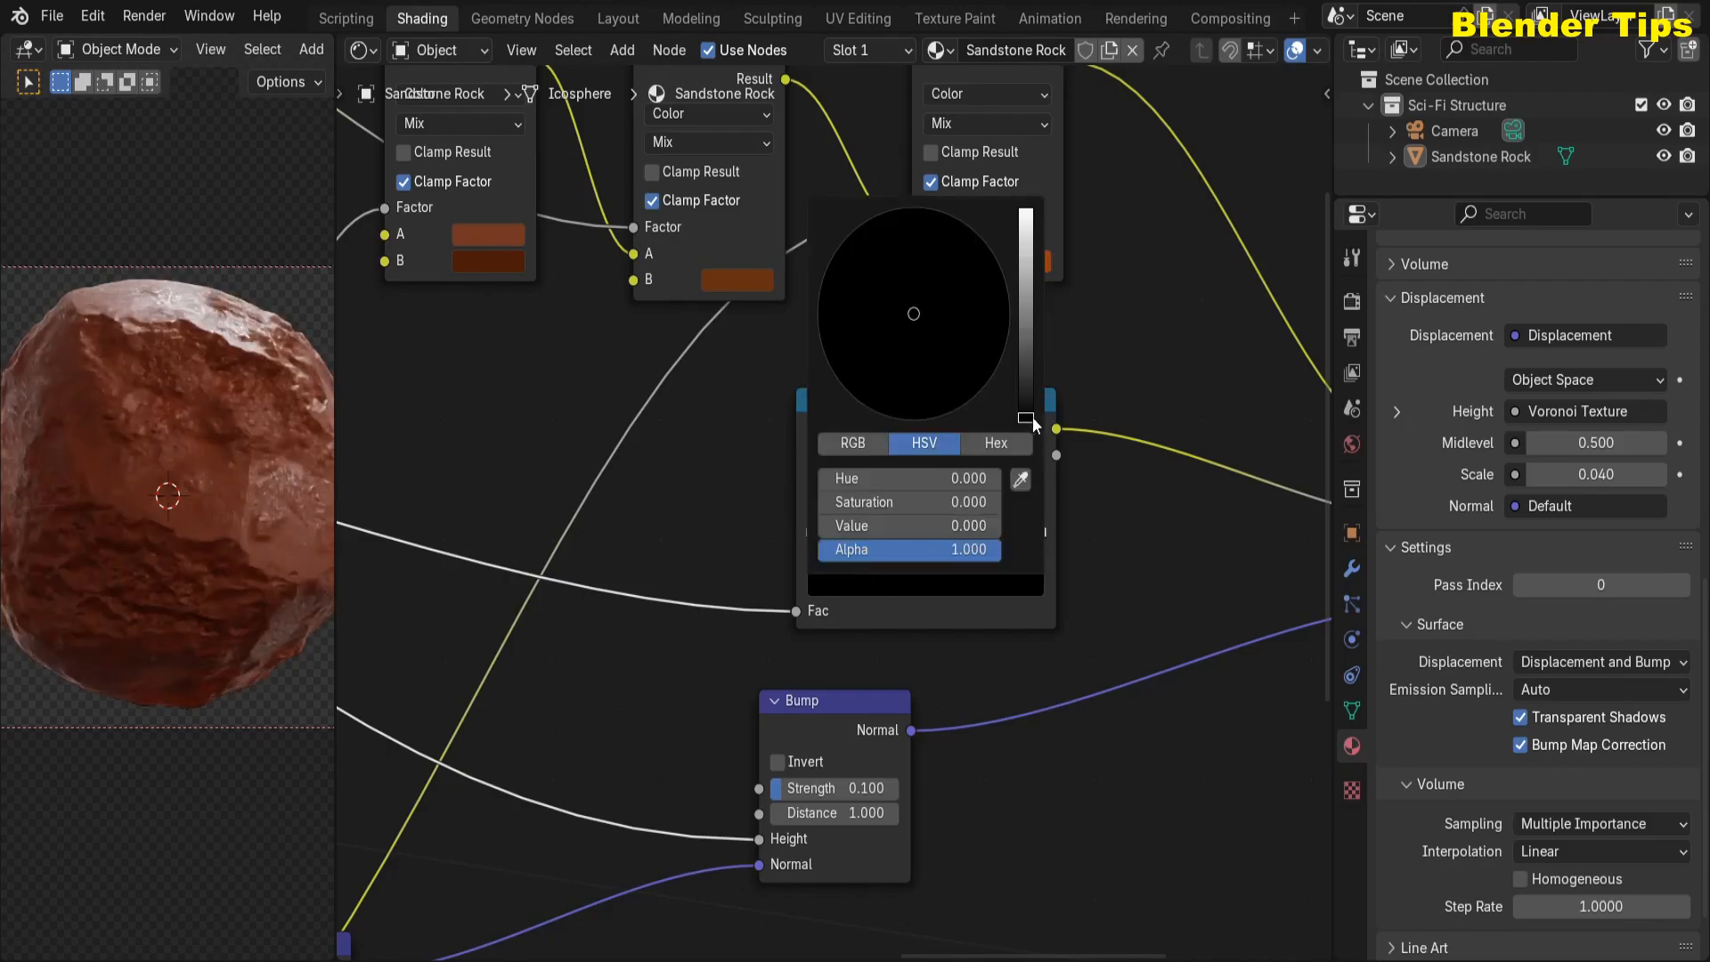
left_click_drag(1034, 415, 1026, 311)
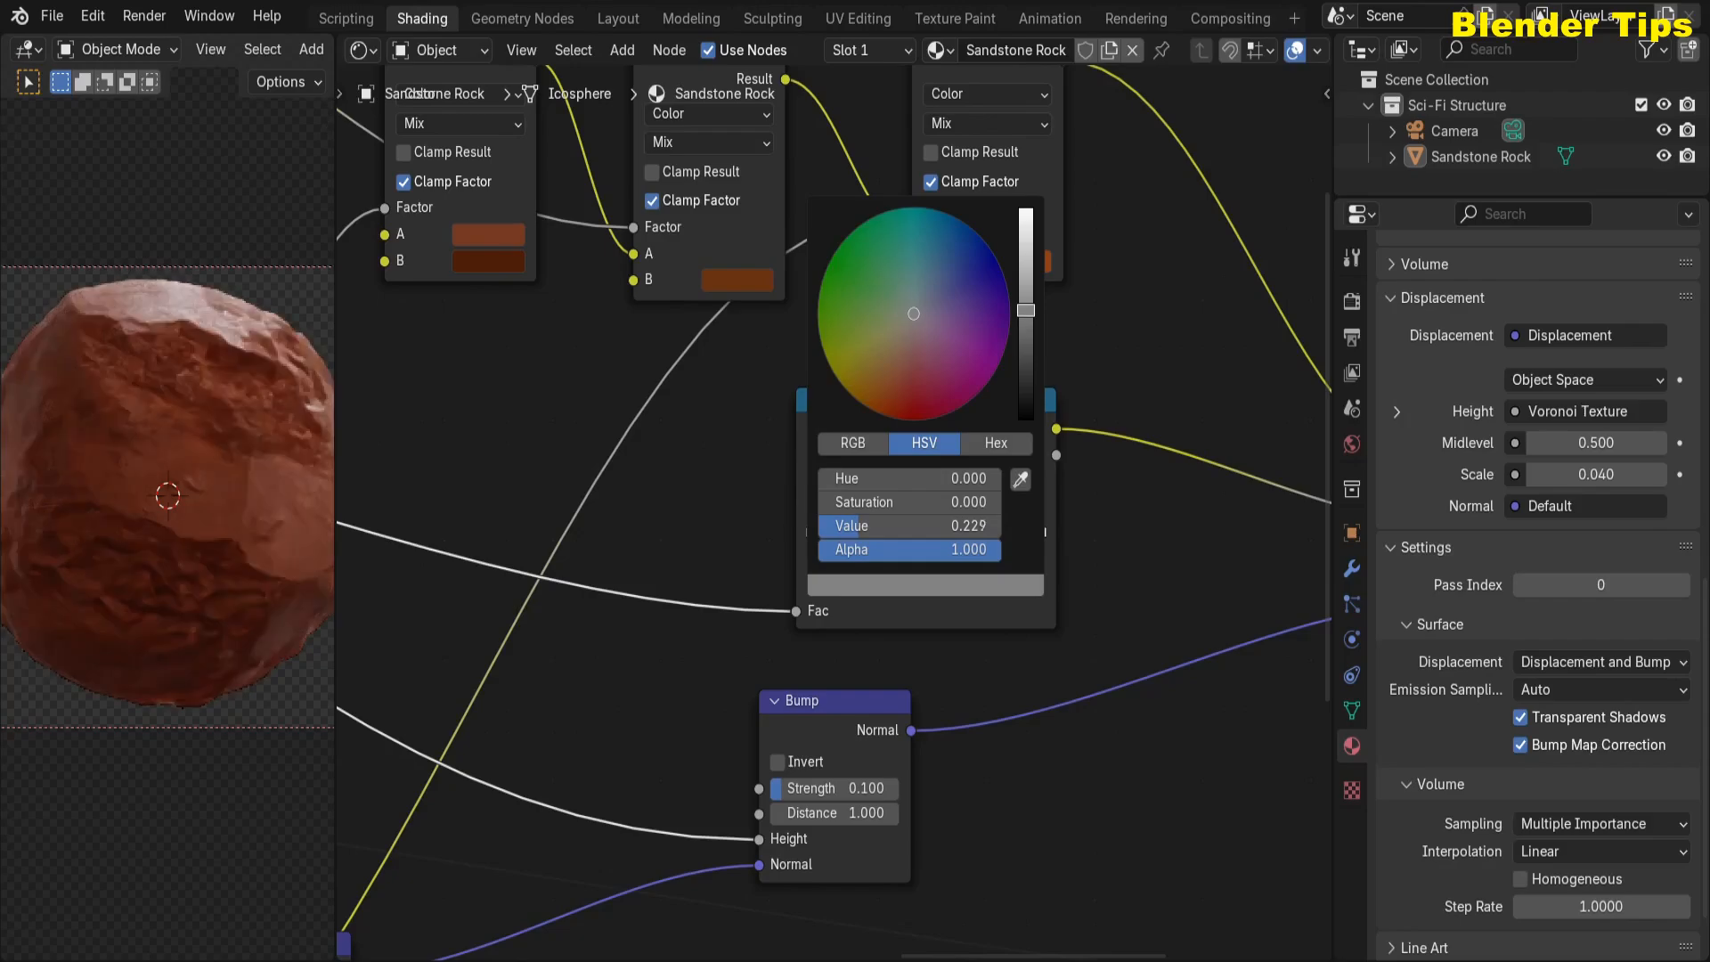
- Lighten the Roughness Color Ramp's dark grey stop further to a light grey
left_click_drag(1026, 311, 1026, 274)
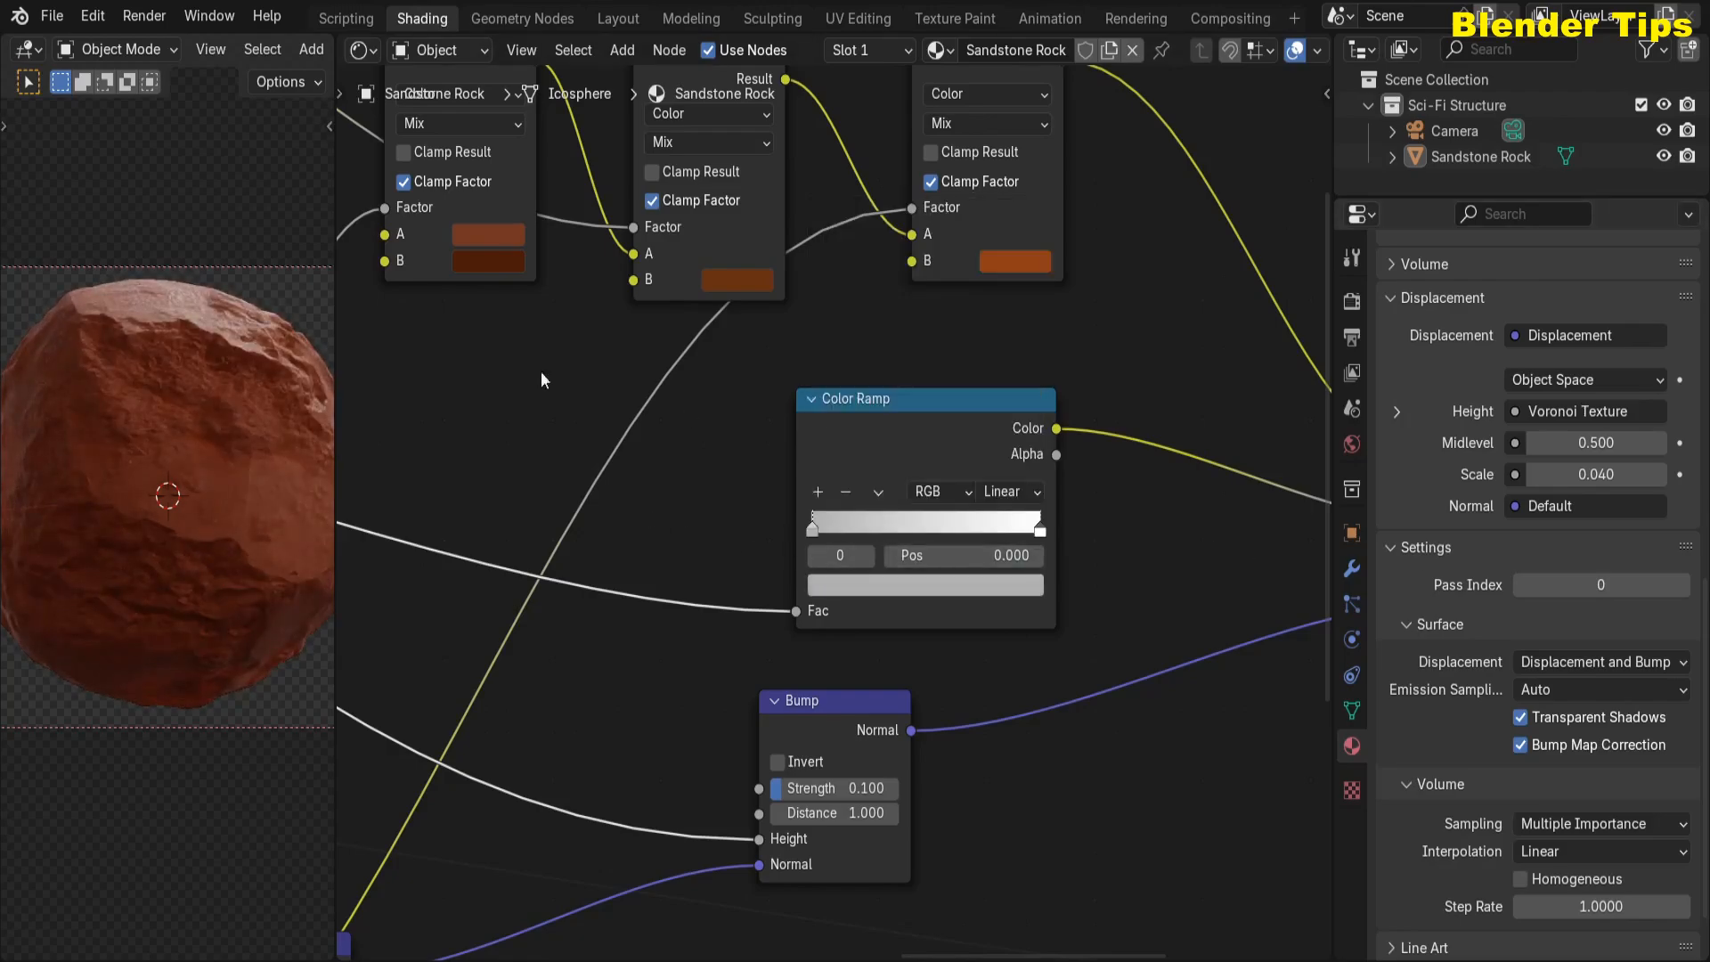
scroll(167, 479, "down", 2)
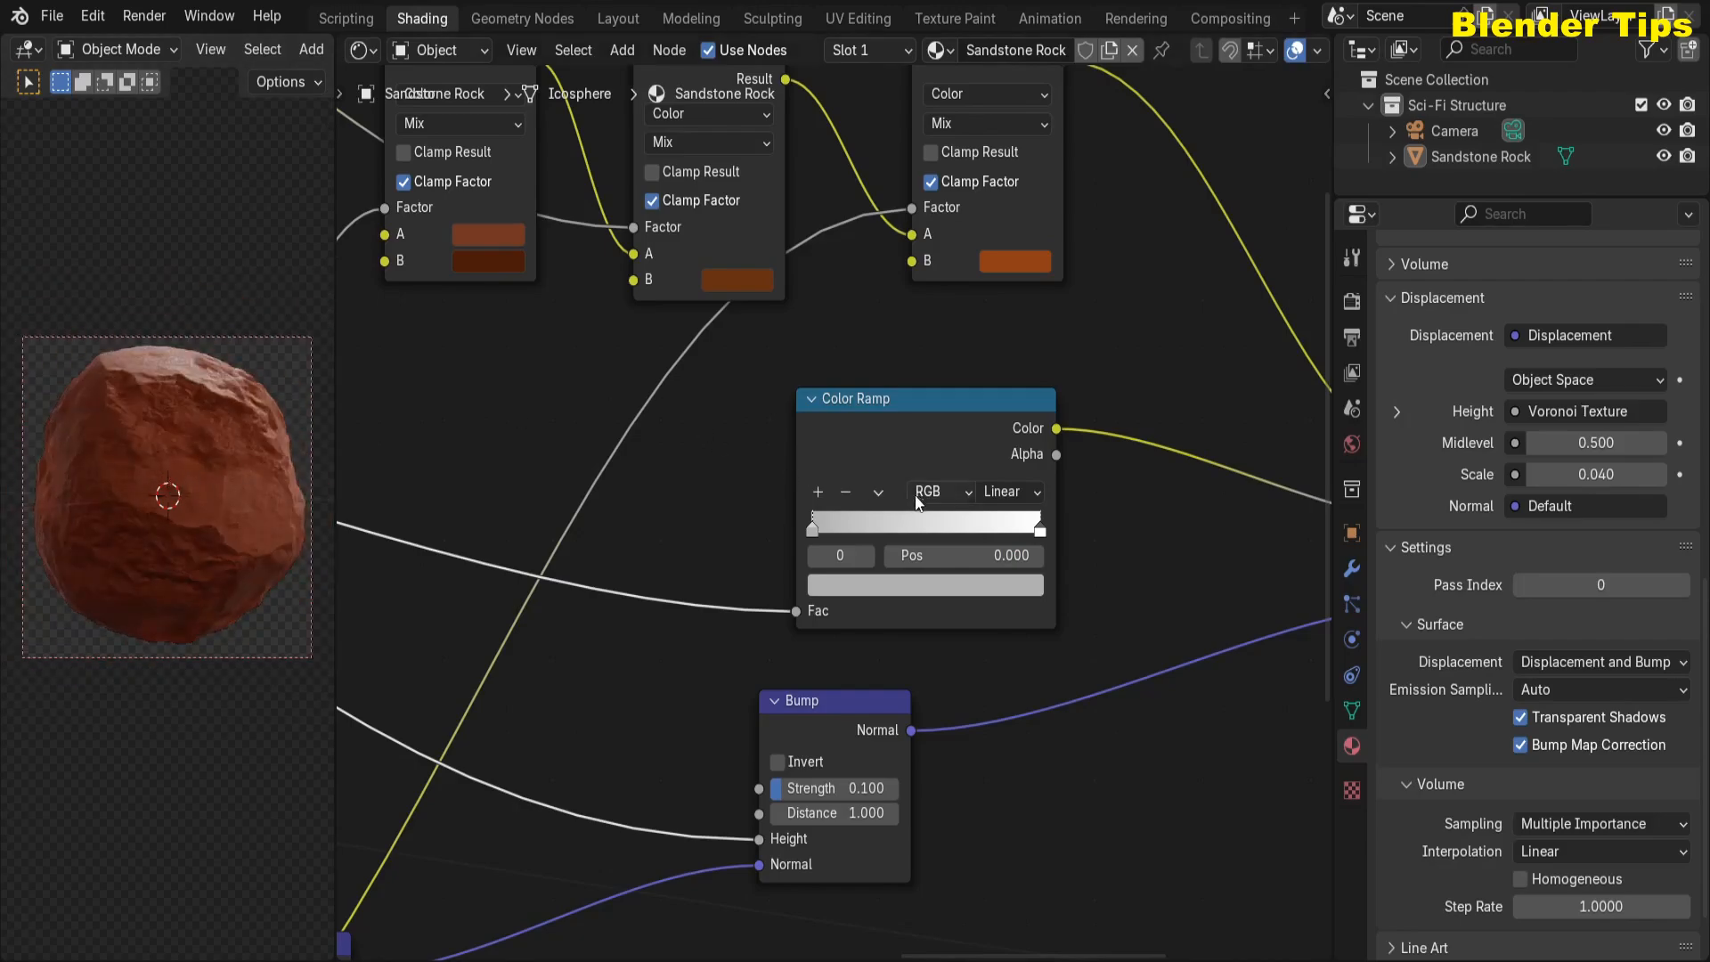
- Examine the node network from the Voronoi Textures and Color Ramps through the Mix and Bump nodes to the Principled BSDF
scroll(583, 497, "down", 3)
scroll(676, 596, "down", 4)
middle_click_drag(676, 595, 884, 499)
scroll(682, 555, "up", 4)
scroll(559, 558, "down", 3)
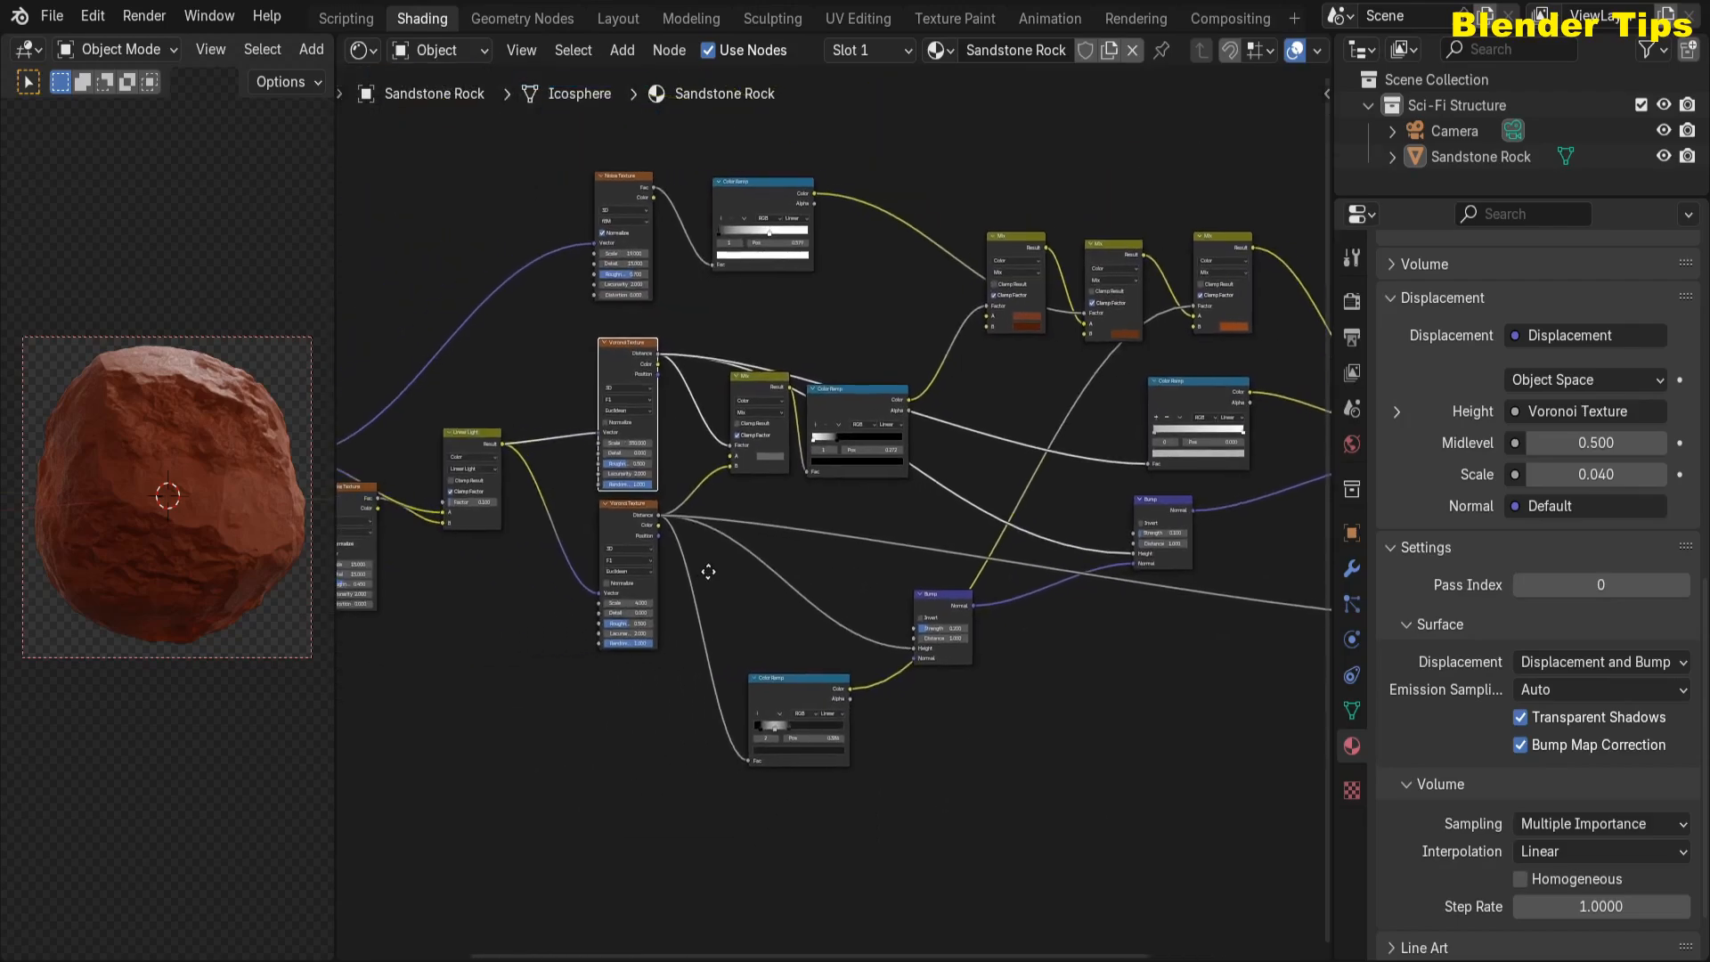
middle_click_drag(559, 558, 772, 549)
scroll(772, 548, "up", 3)
scroll(773, 551, "up", 4)
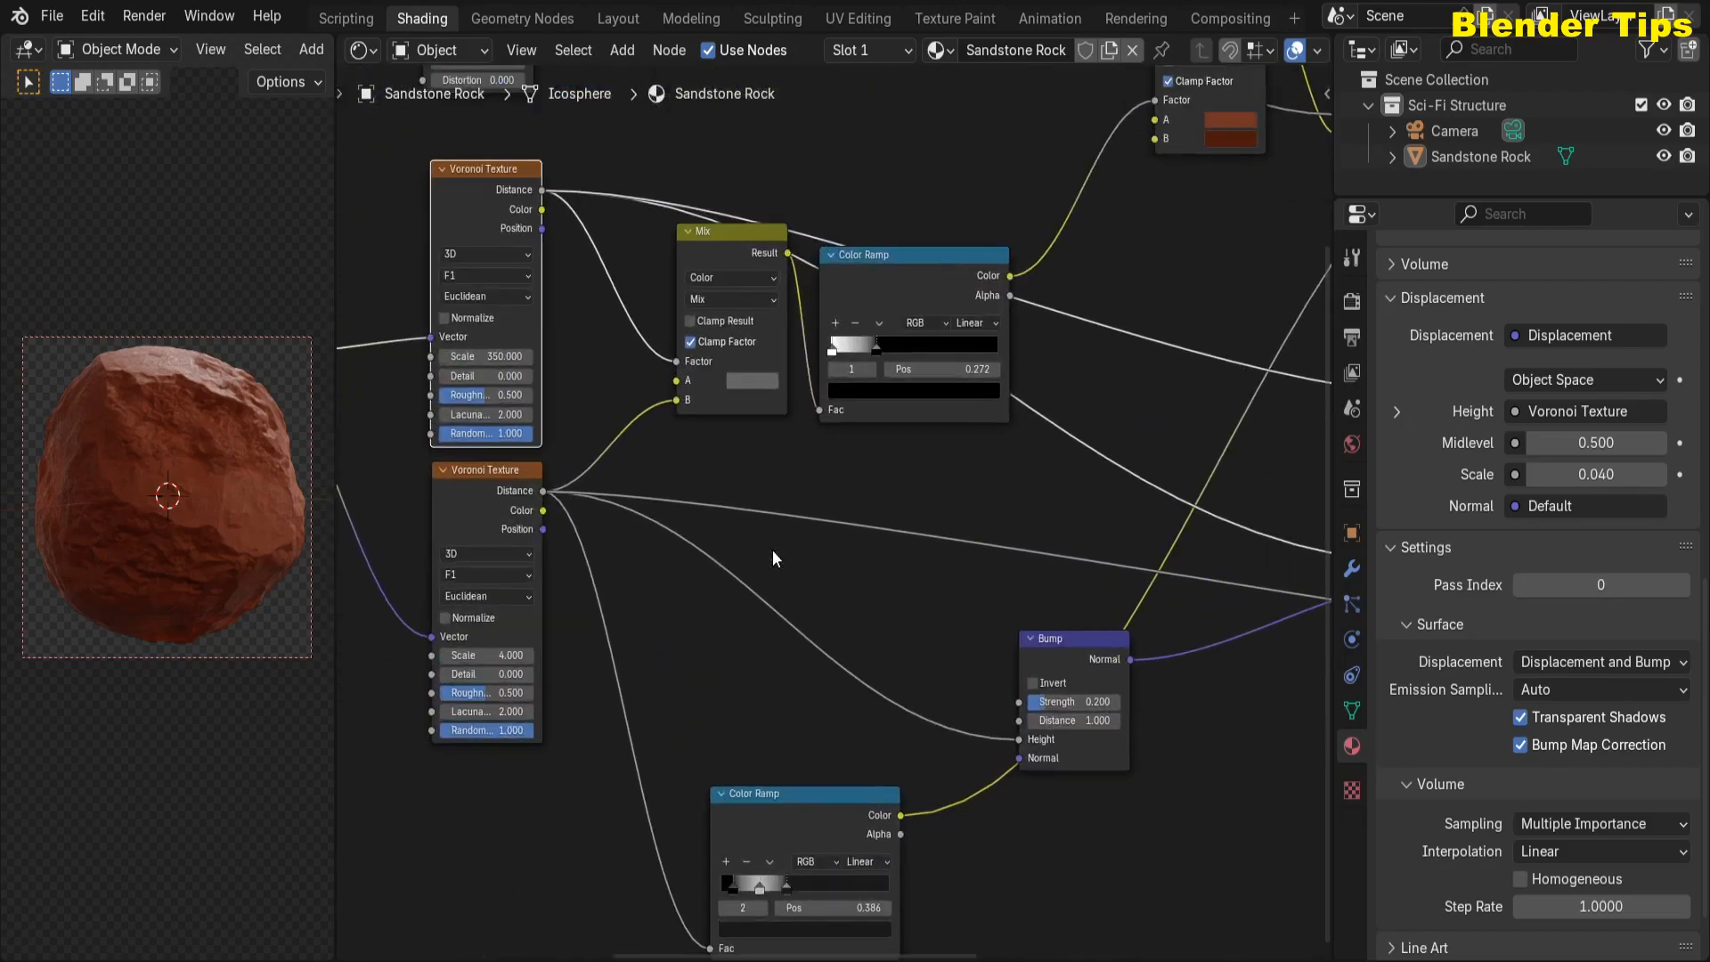
scroll(773, 551, "down", 5)
middle_click_drag(955, 588, 774, 703)
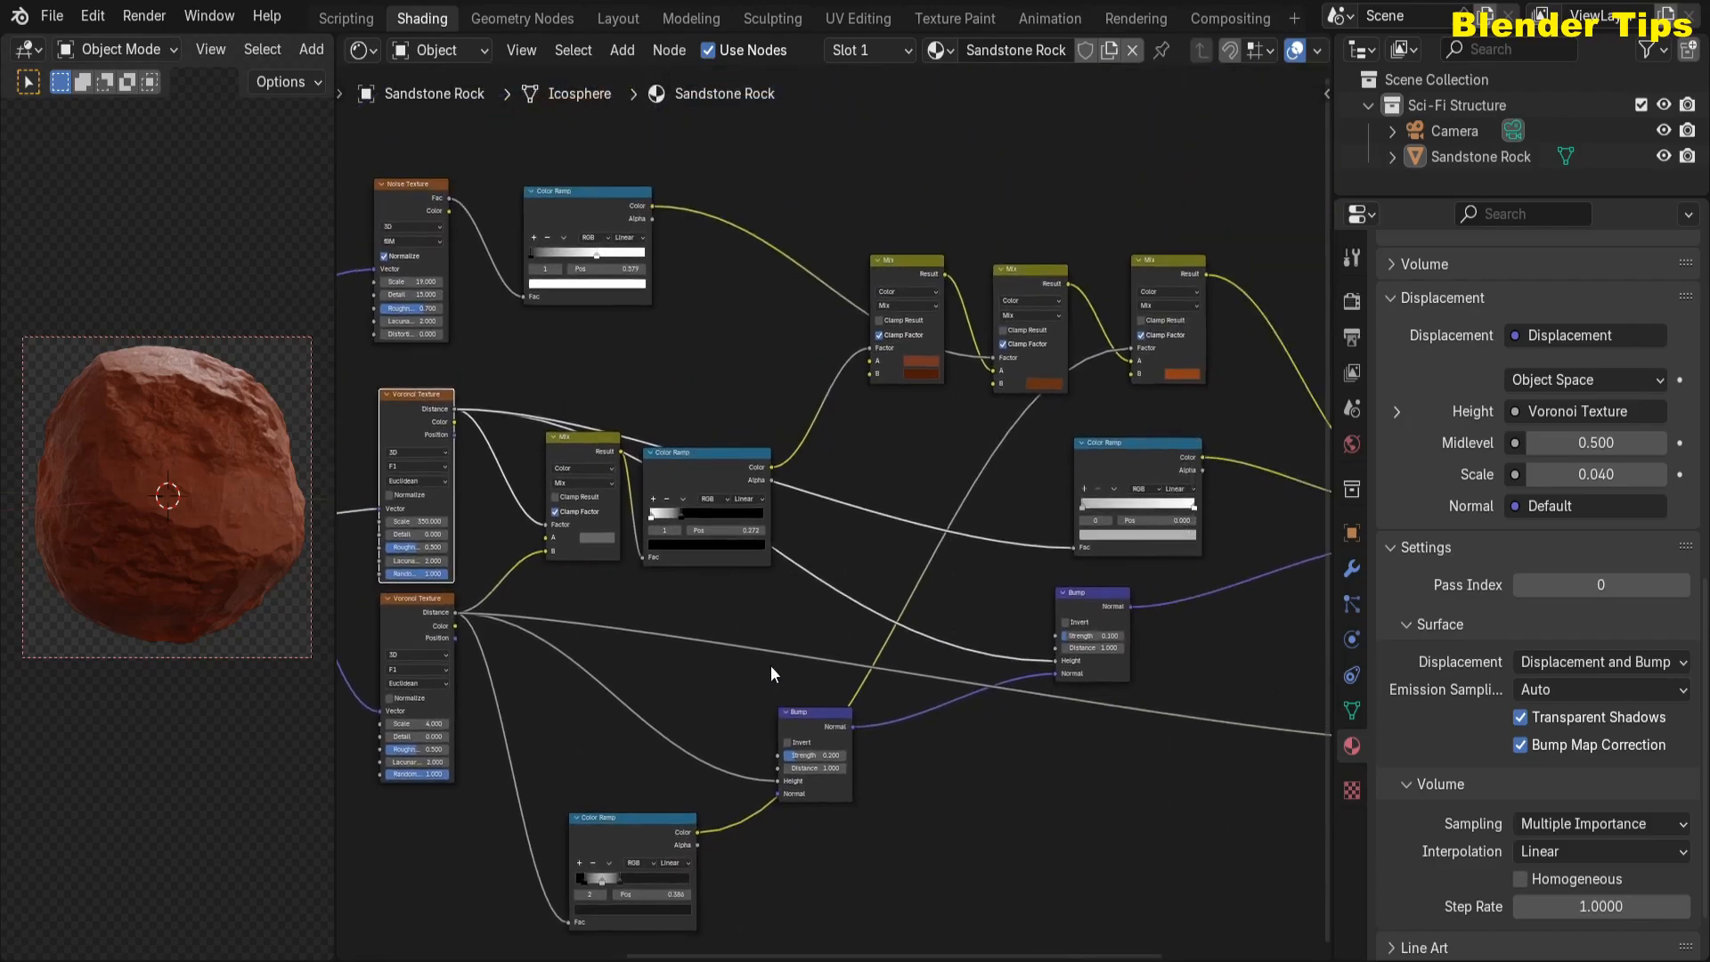
scroll(652, 401, "down", 3)
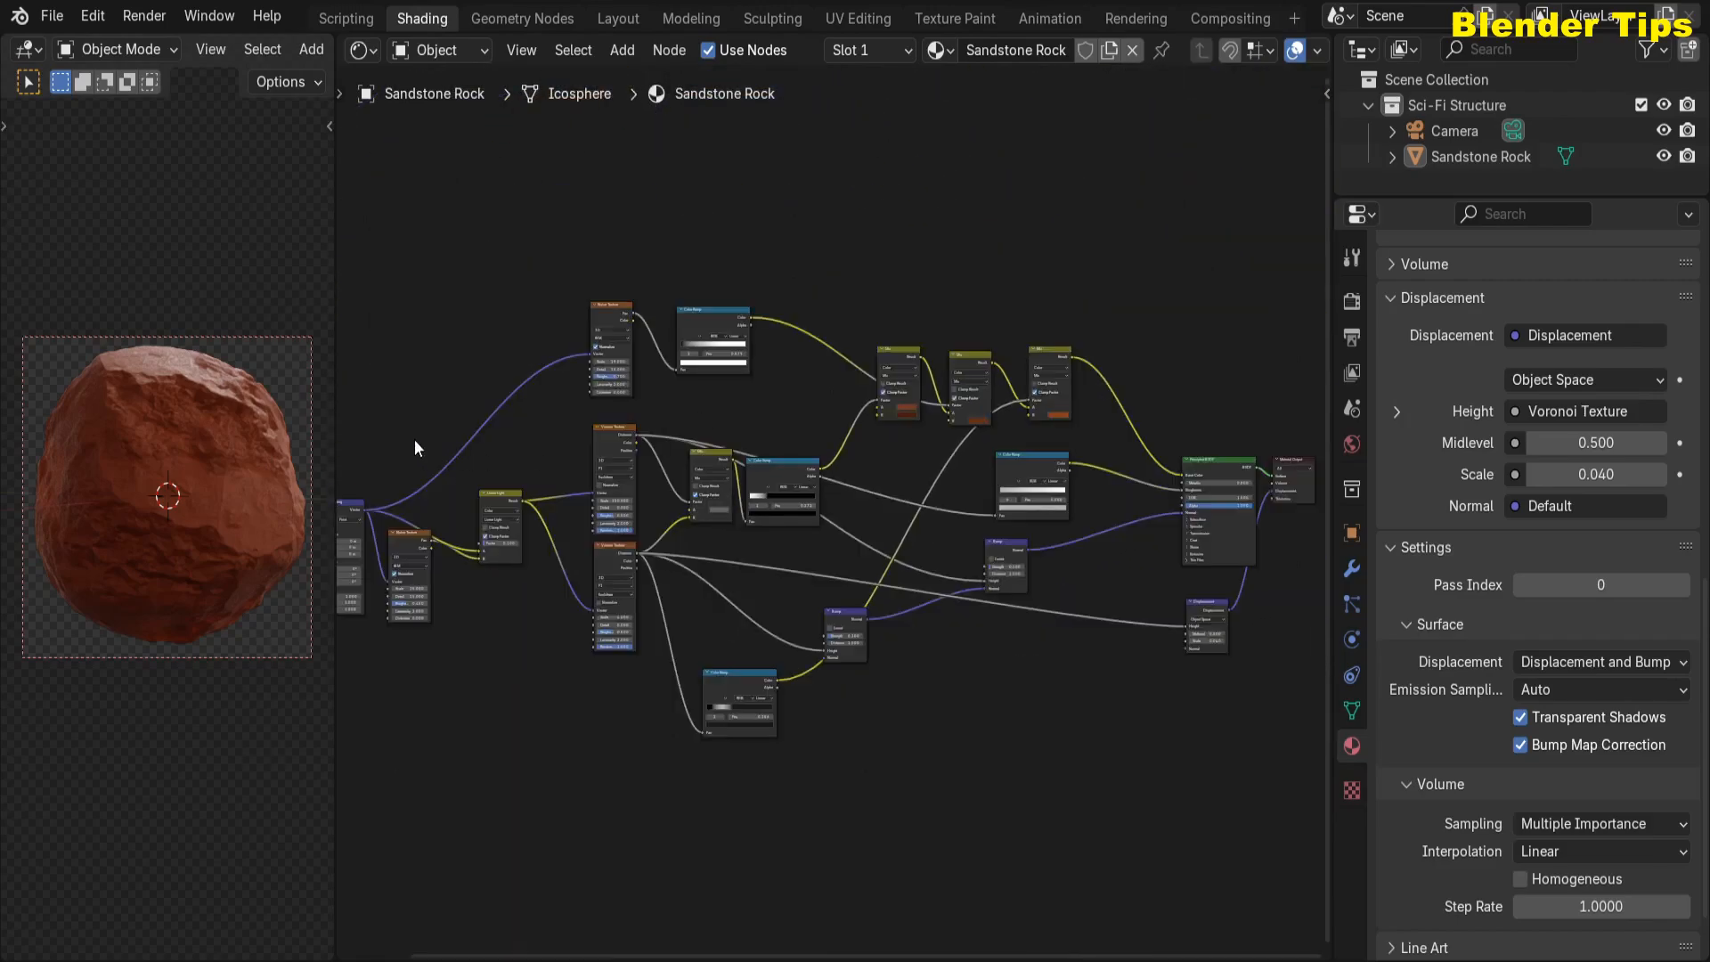
- Set the feature output of the lower Voronoi Texture, the one with Scale 4.000, to Distance to Edge
scroll(151, 482, "up", 2)
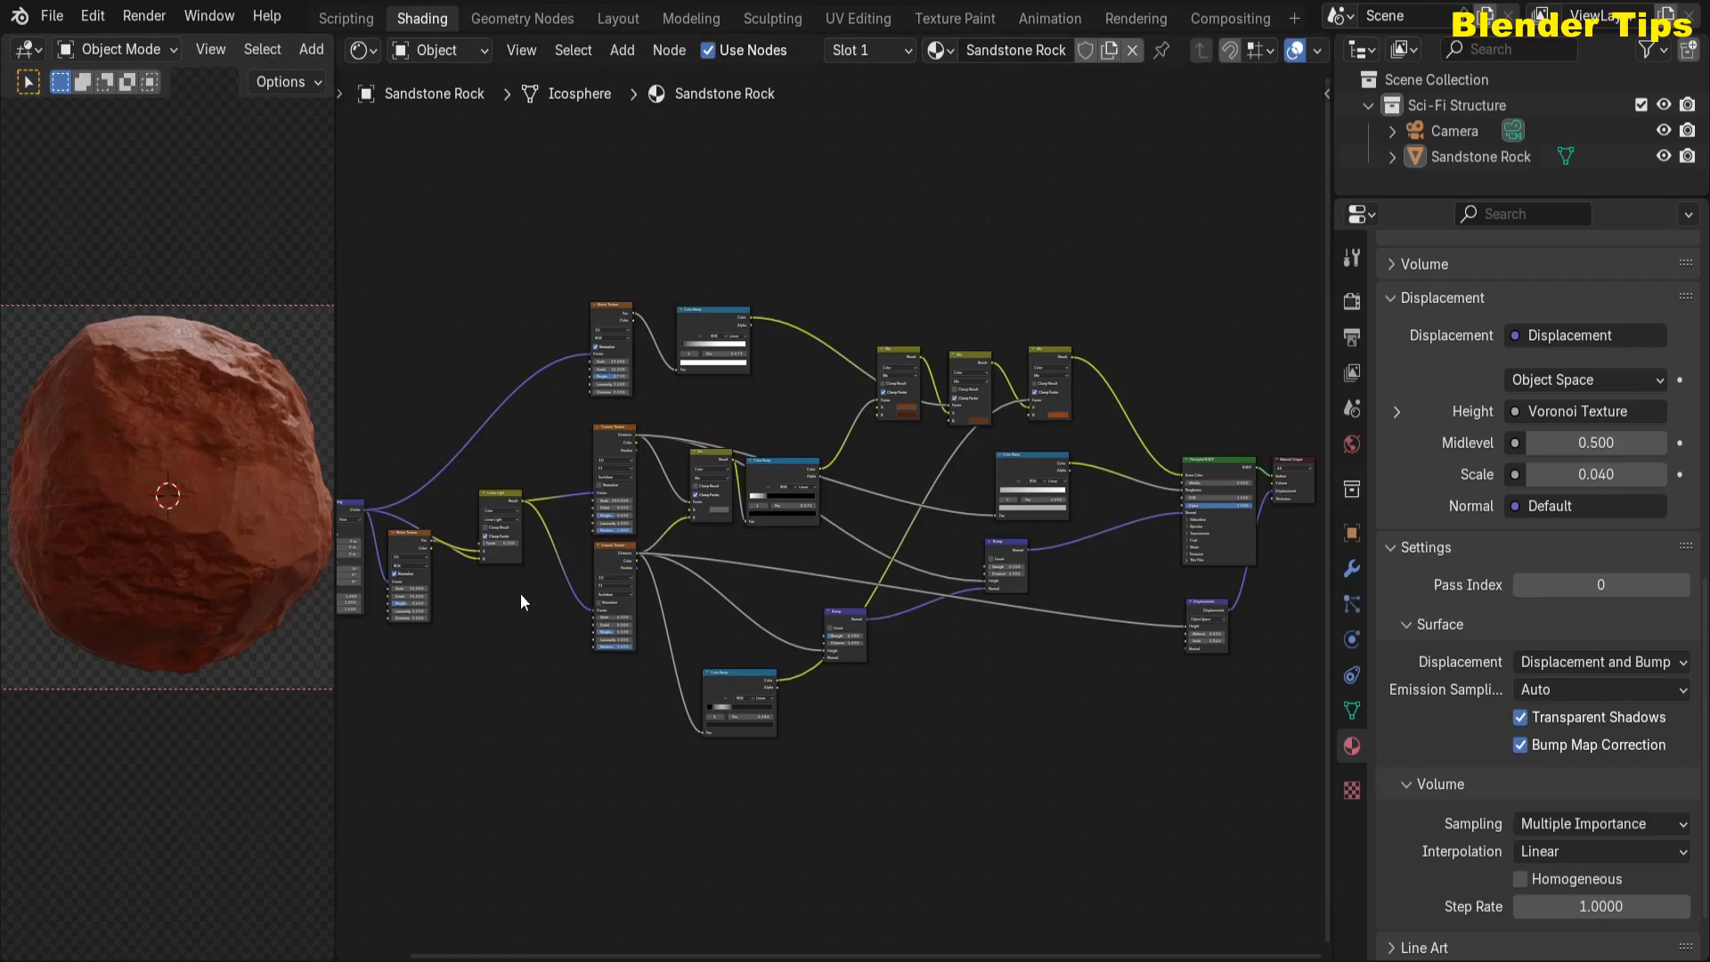
scroll(522, 595, "up", 4)
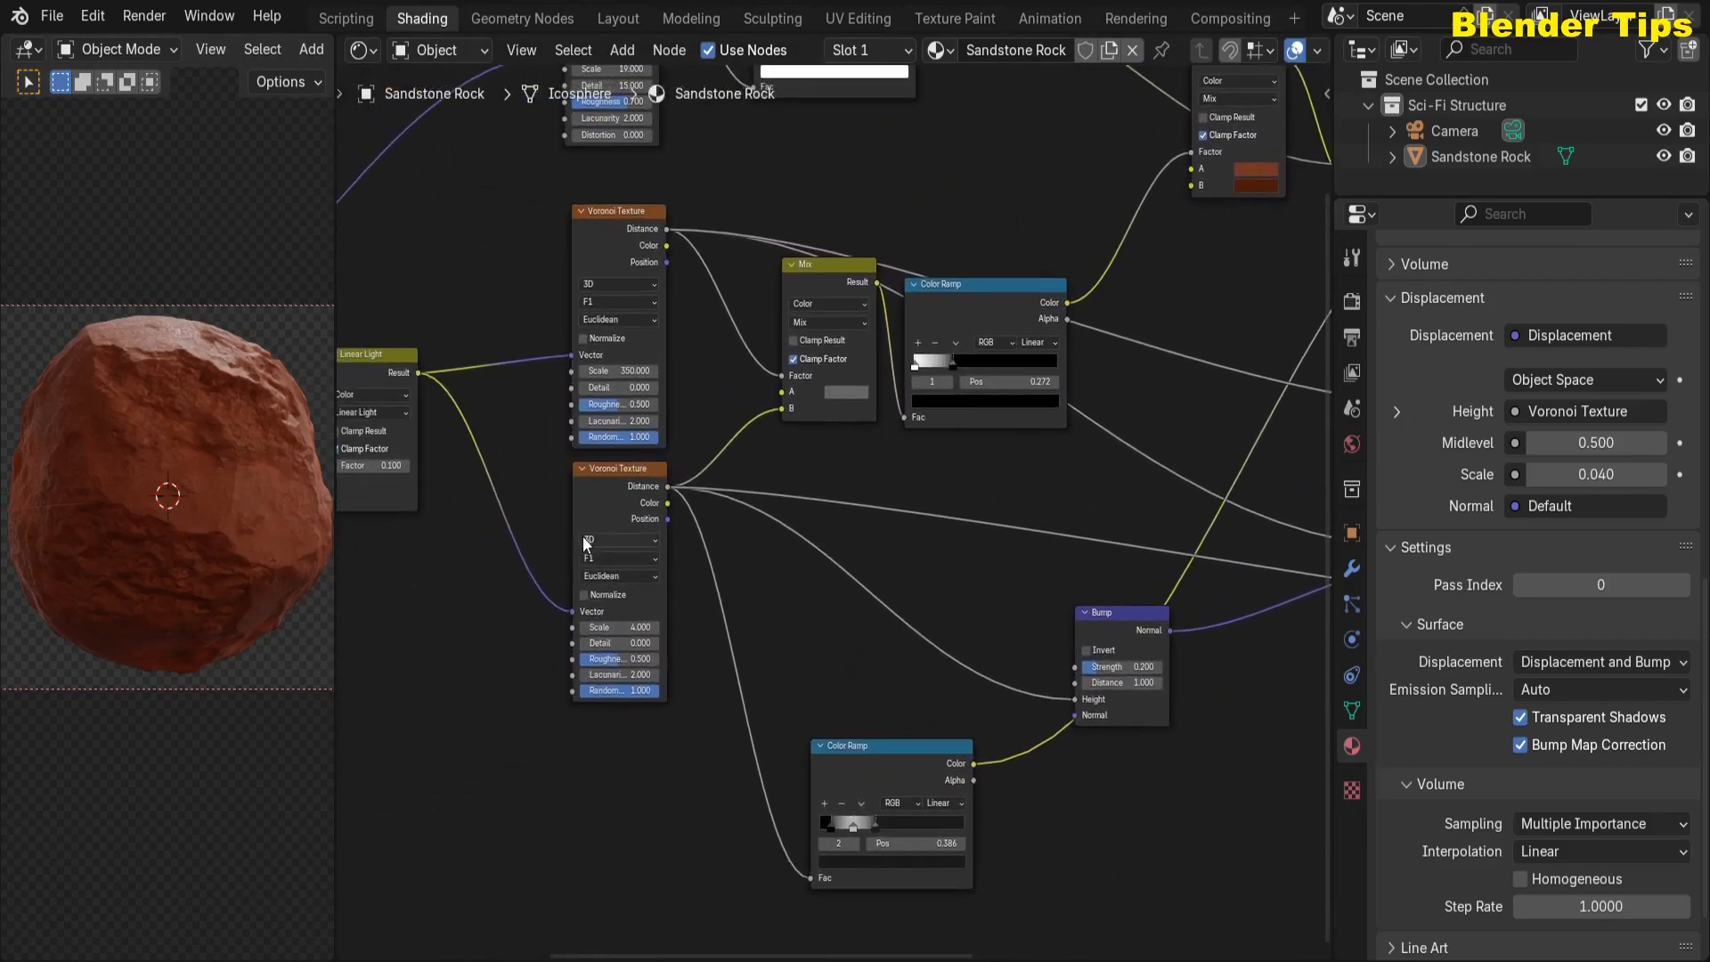
scroll(517, 447, "up", 1)
scroll(413, 598, "up", 1)
left_click(569, 567)
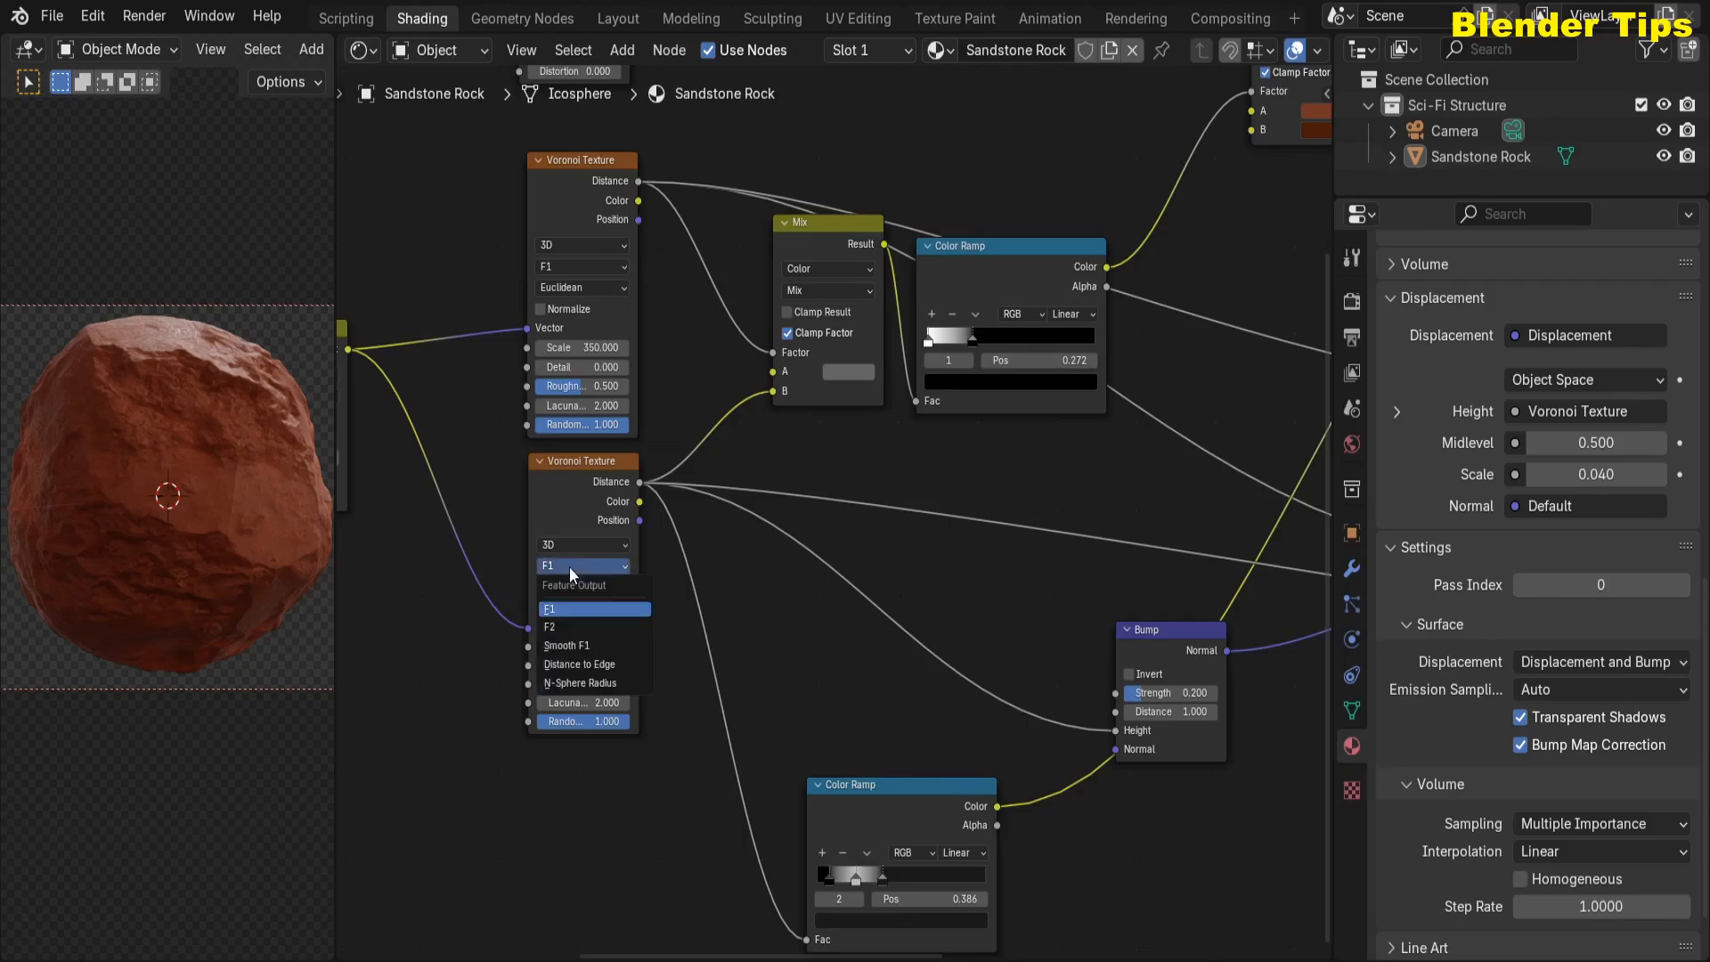
left_click(565, 665)
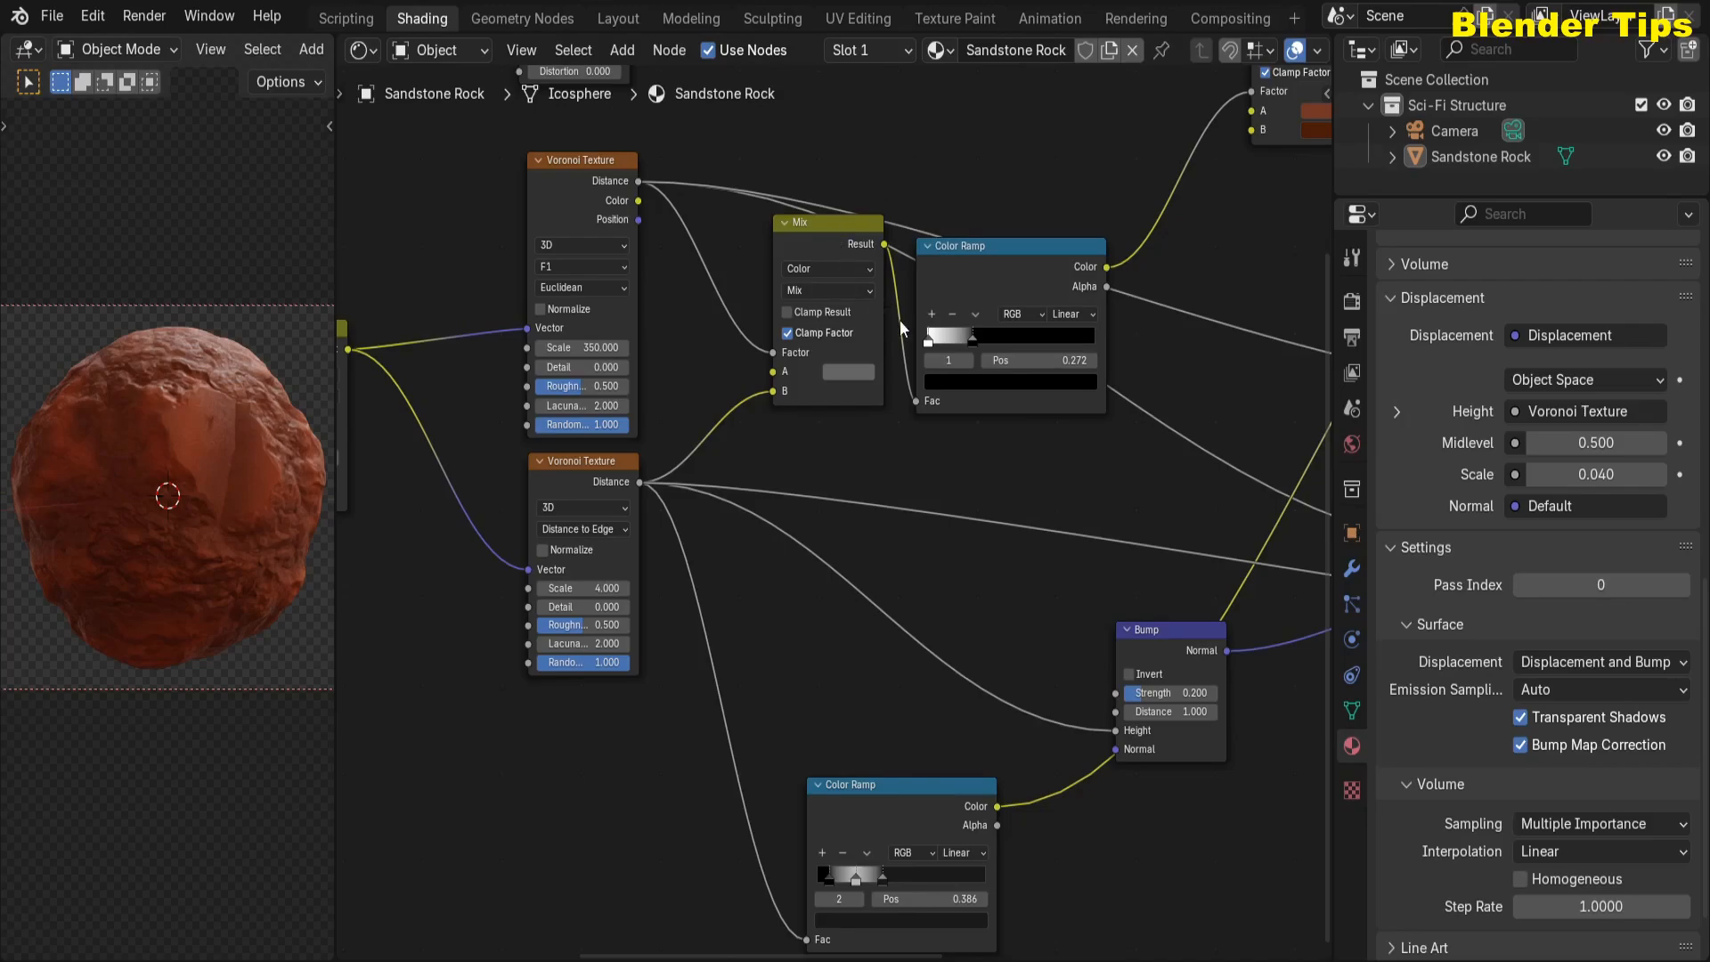
- Bring the complete node tree into view and render the Sandstone Rock image
scroll(900, 319, "down", 5)
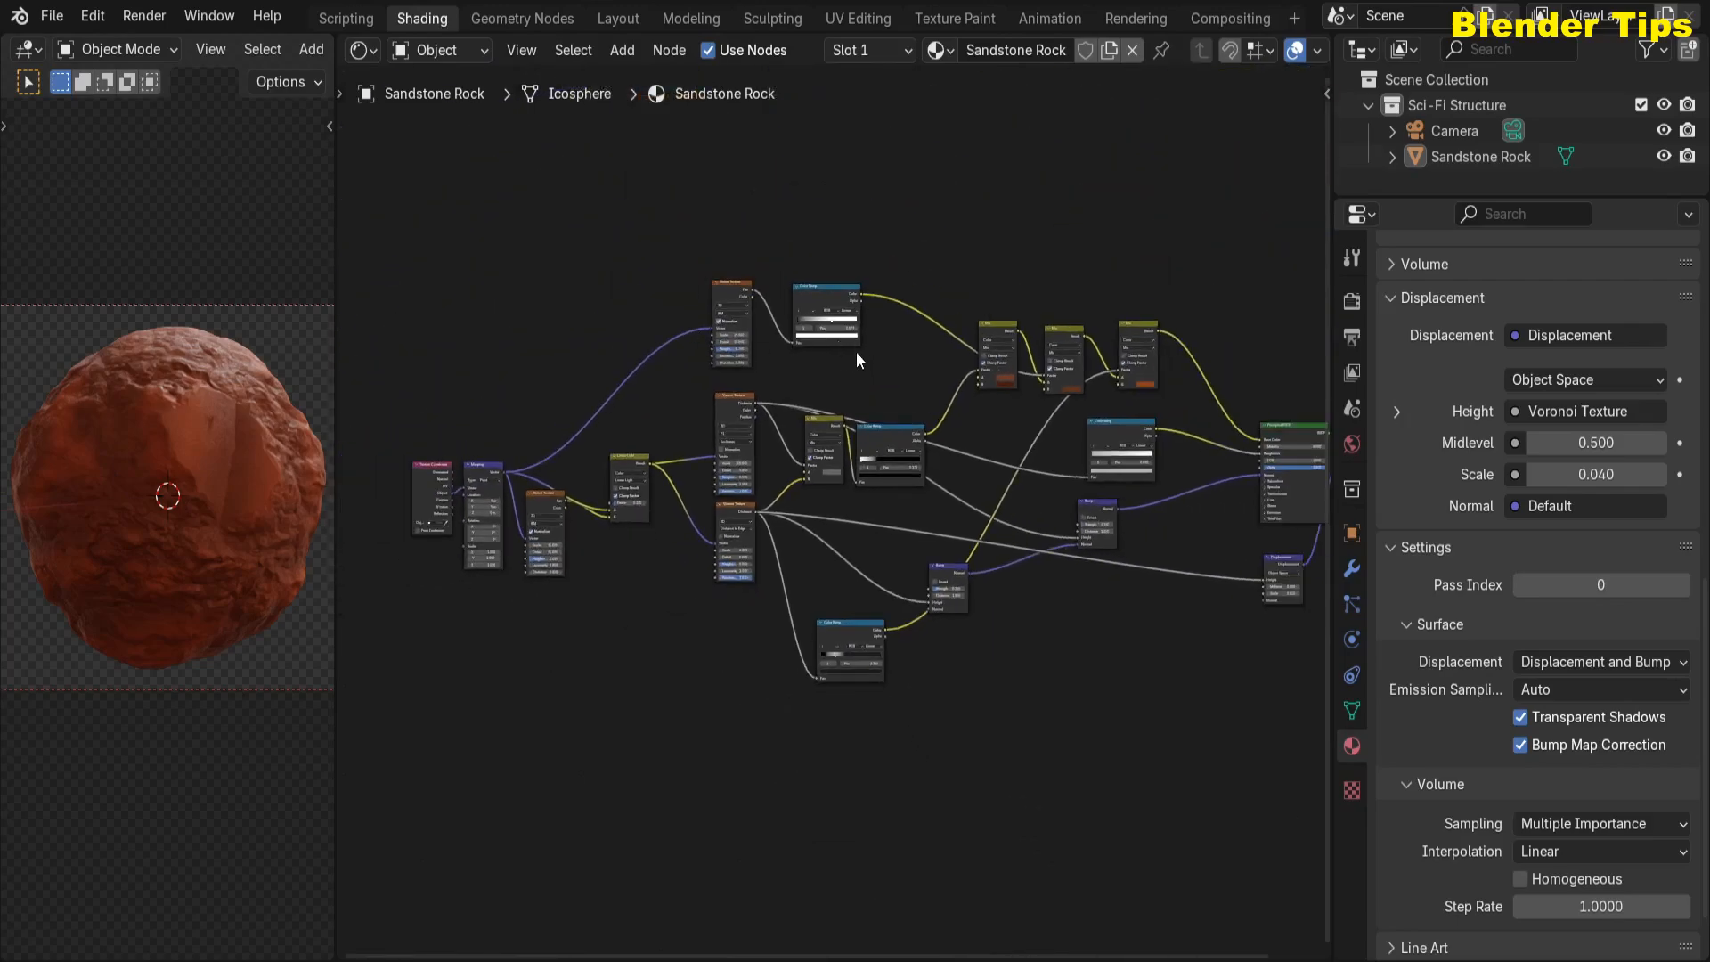
scroll(857, 353, "down", 2)
middle_click_drag(823, 369, 748, 363)
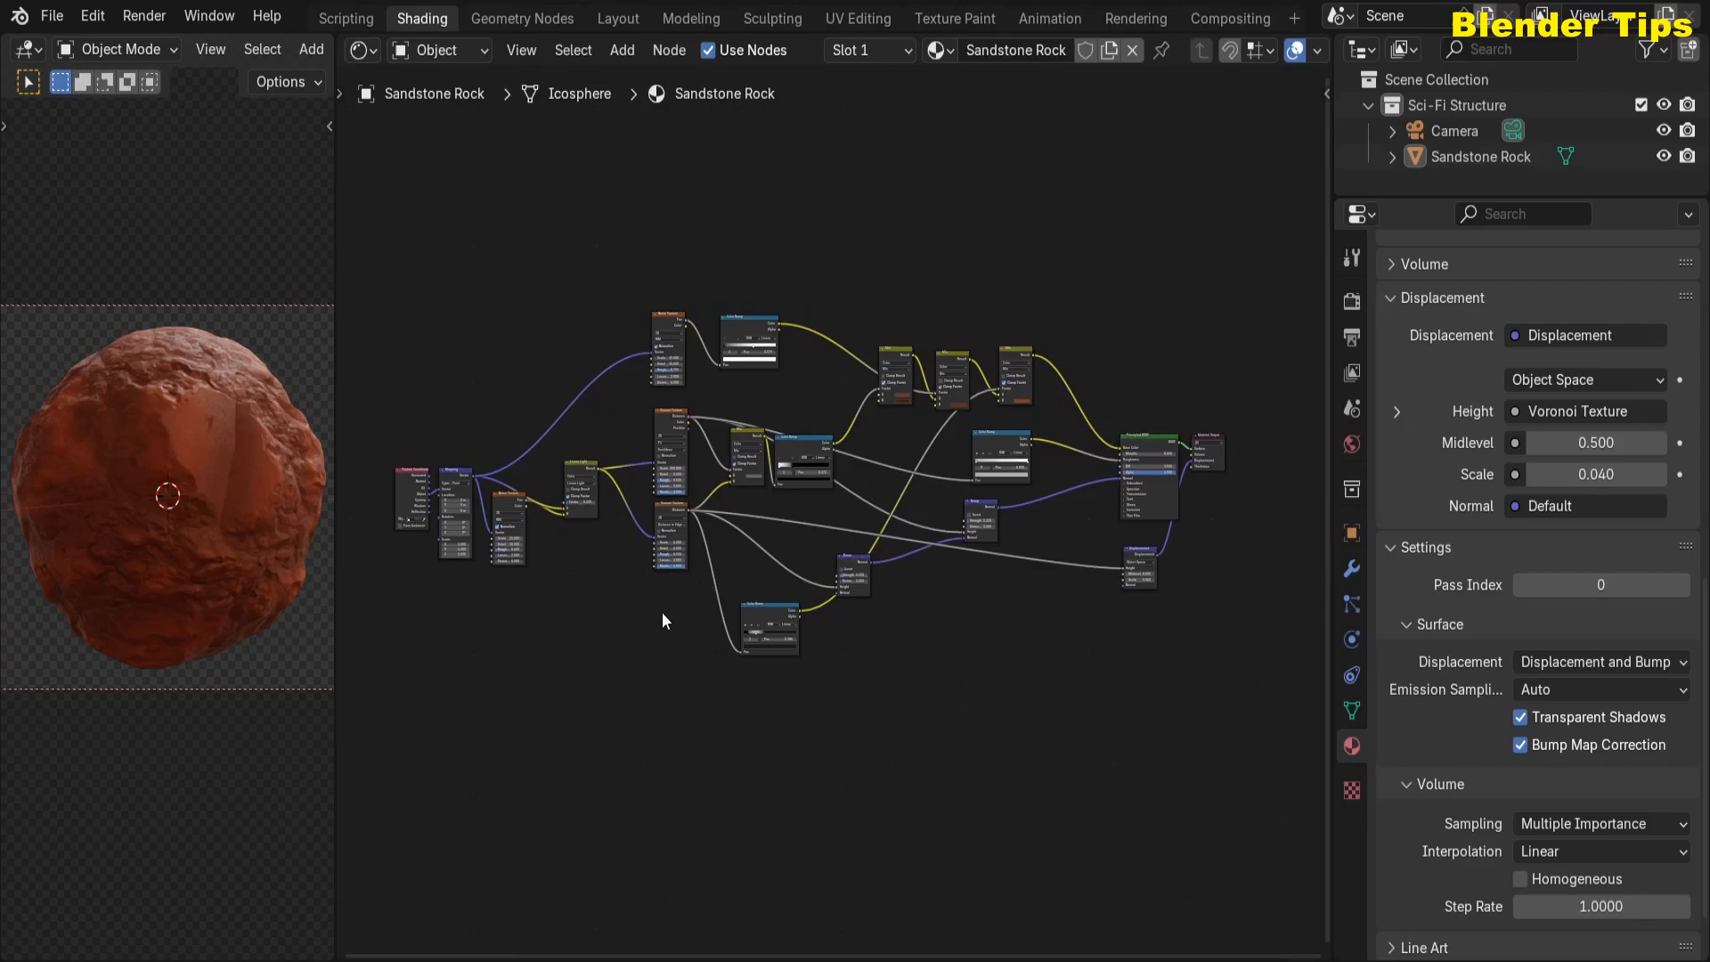
key("F12")
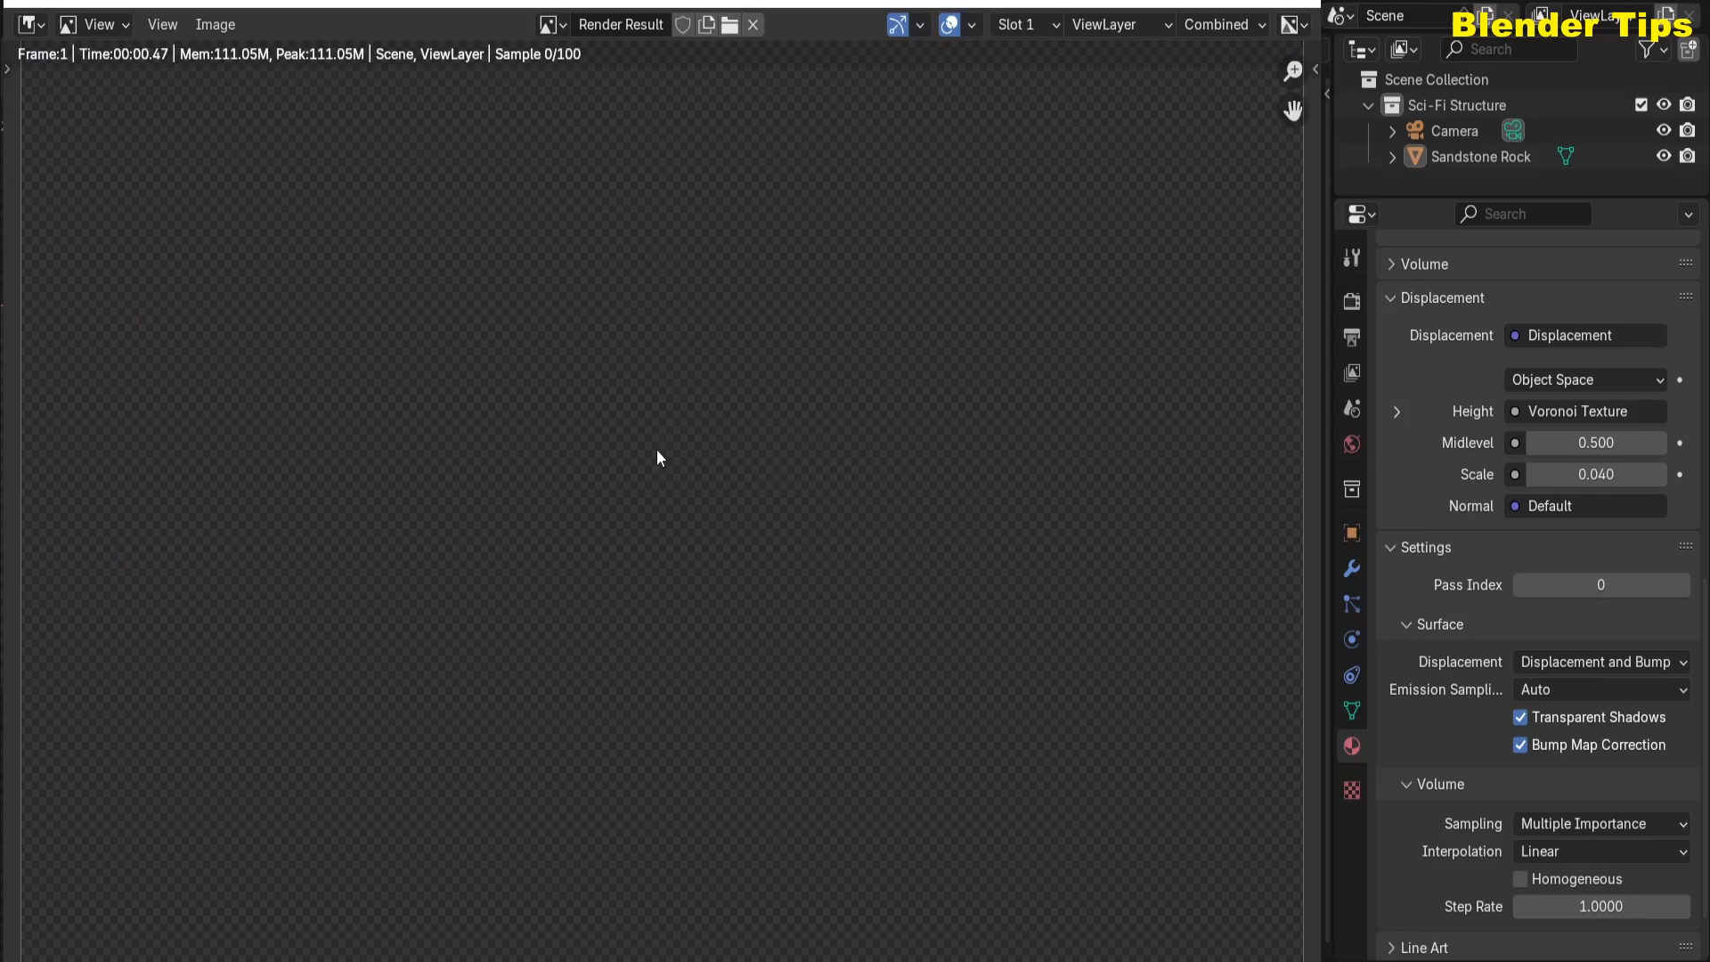